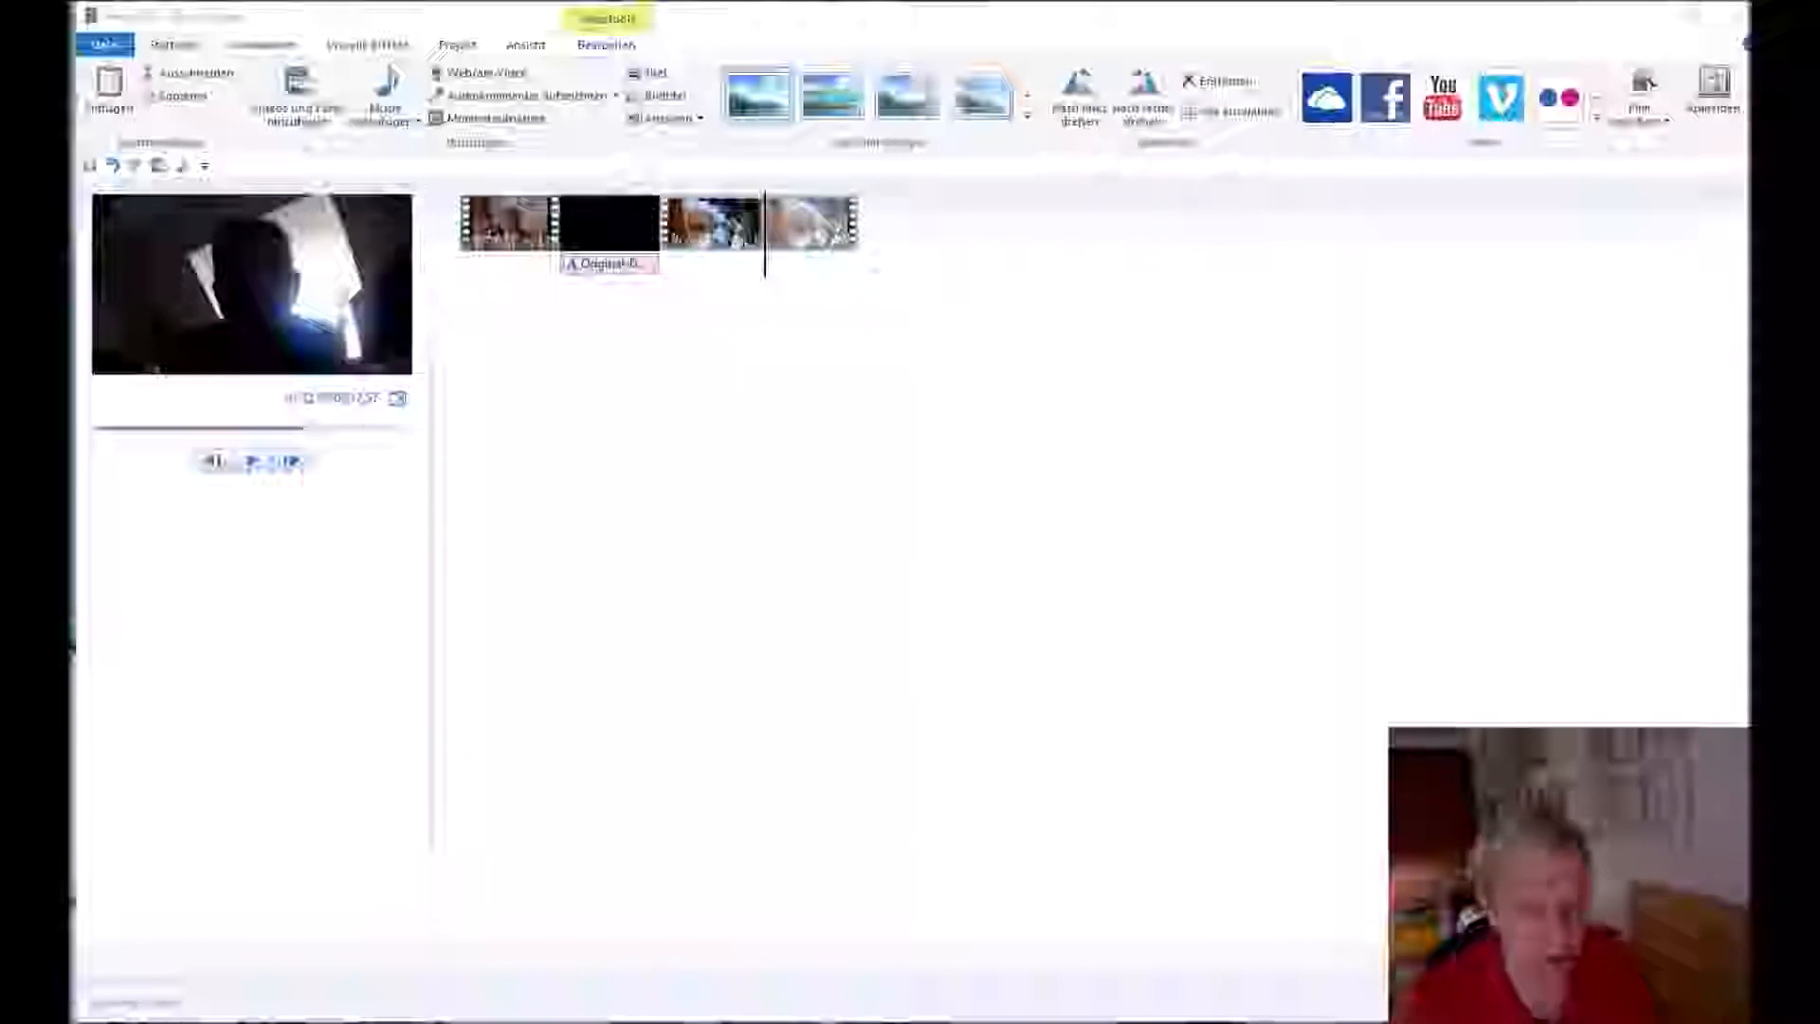
Step: Switch to VLC media player, reposition its window and enlarge it to cover most of the screen
{"action": "left_click", "coordinate": [625, 1020]}
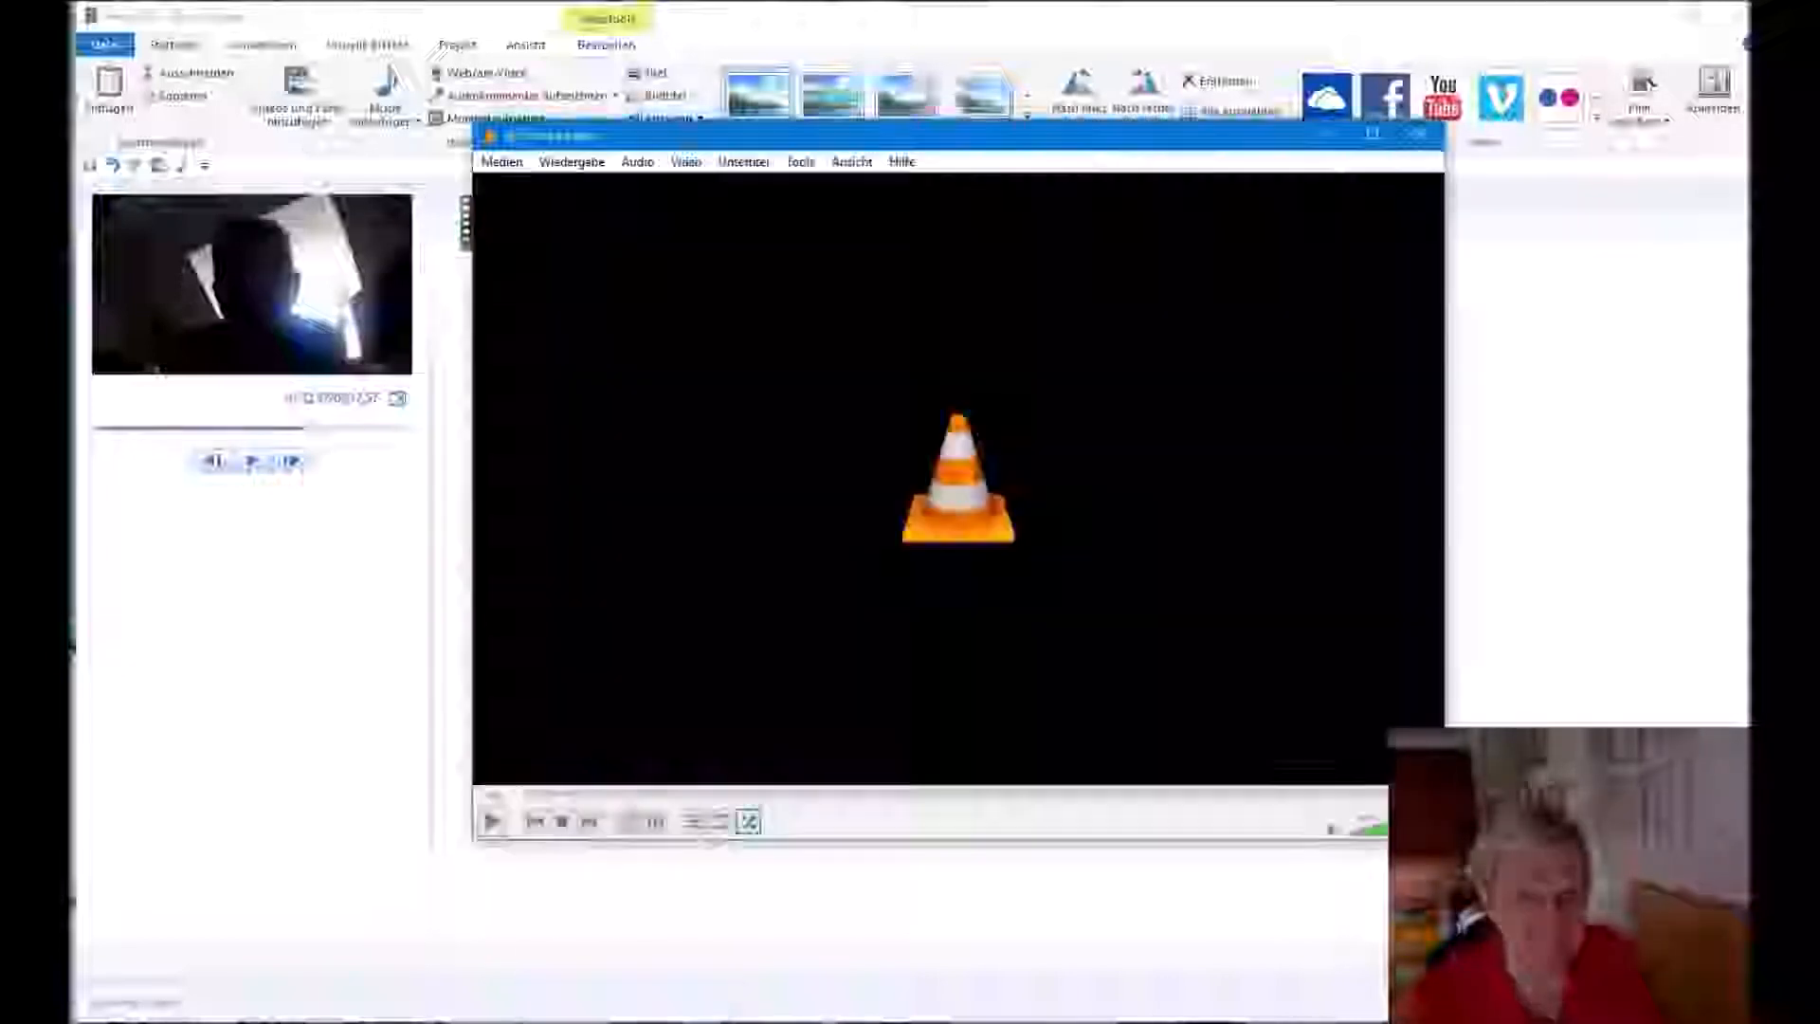
{"action": "left_click_drag", "start_coordinate": [949, 126], "coordinate": [572, 30]}
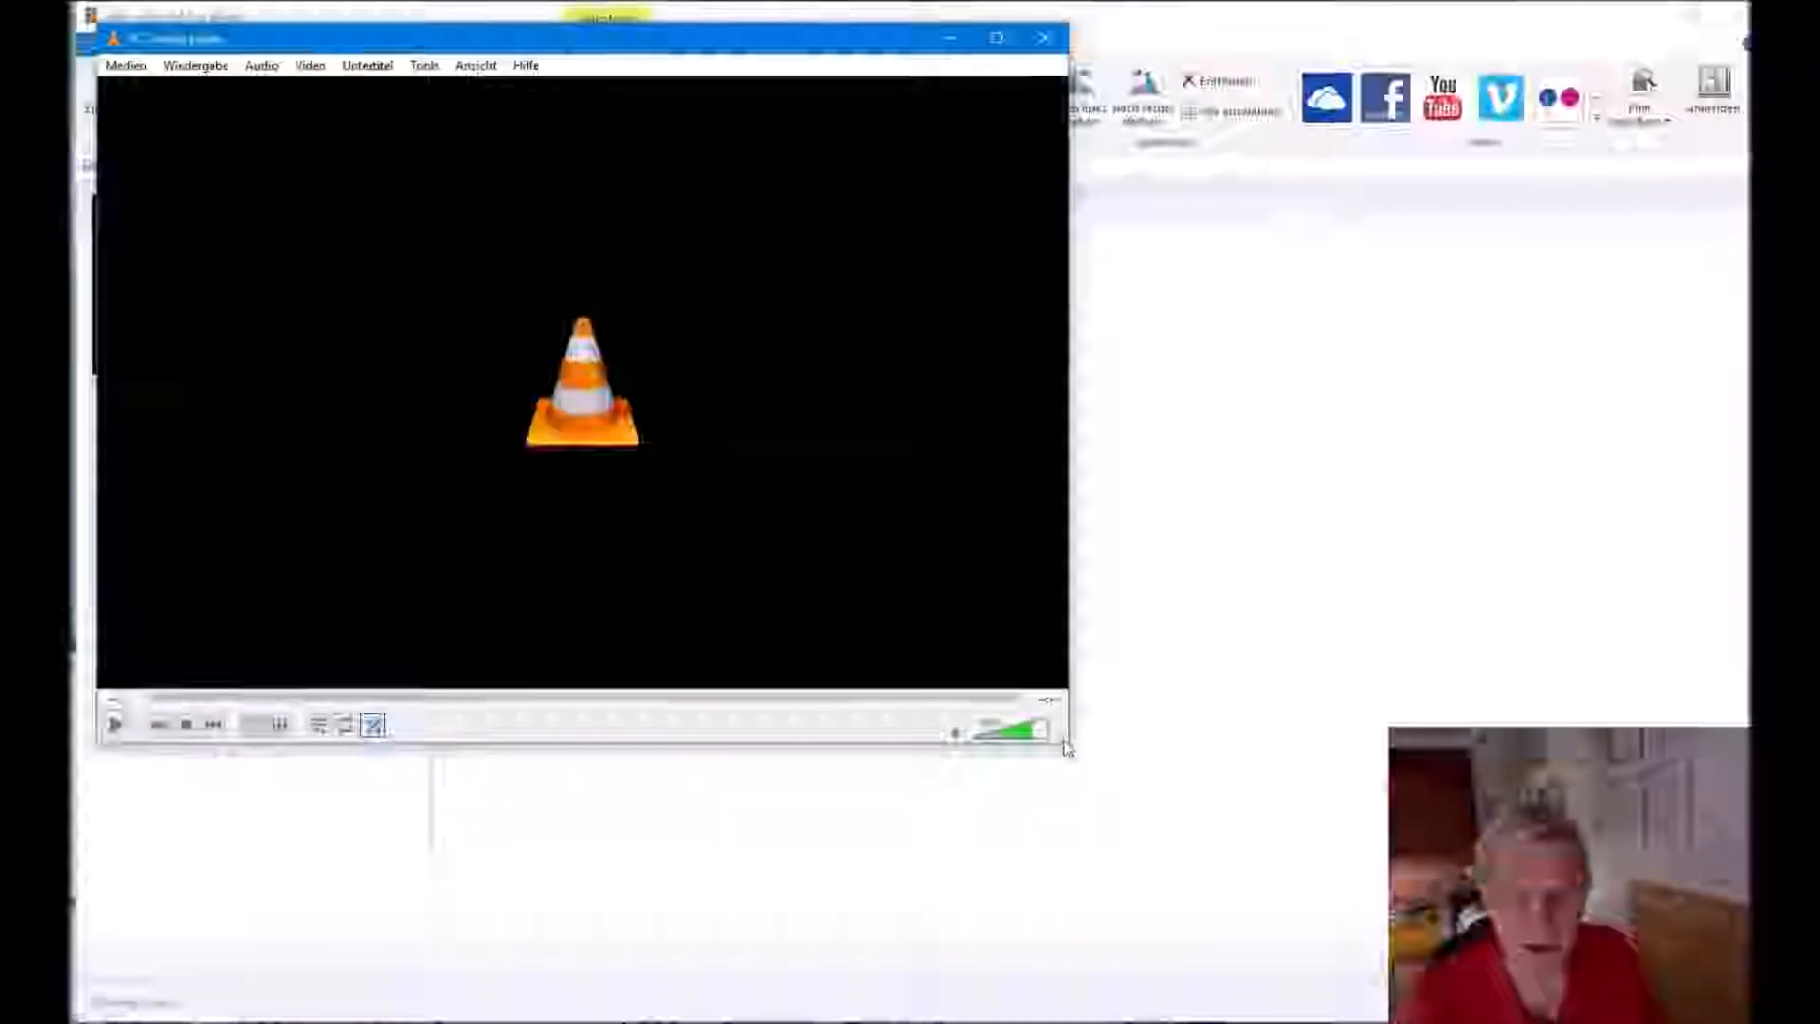
{"action": "left_click_drag", "start_coordinate": [1113, 775], "coordinate": [1752, 1021]}
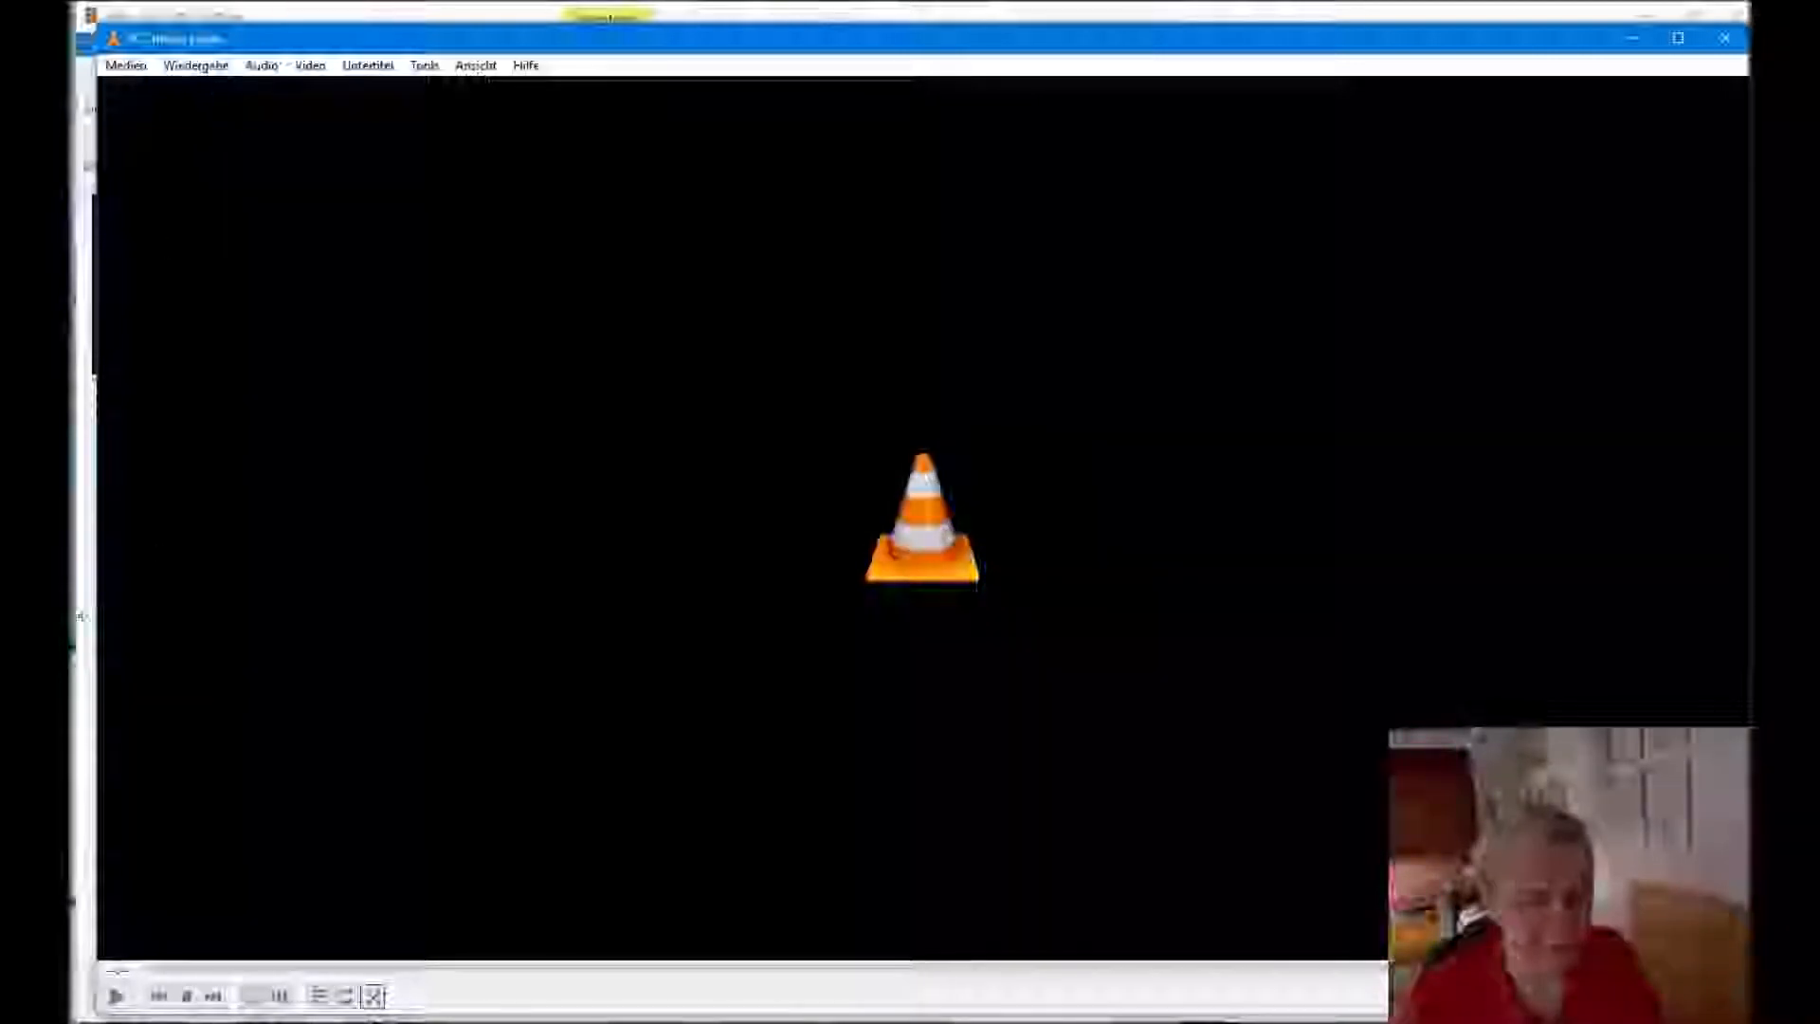
Step: Open VLC's Convert/Save media dialog and move it higher to leave room for a file window
{"action": "left_click", "coordinate": [125, 68]}
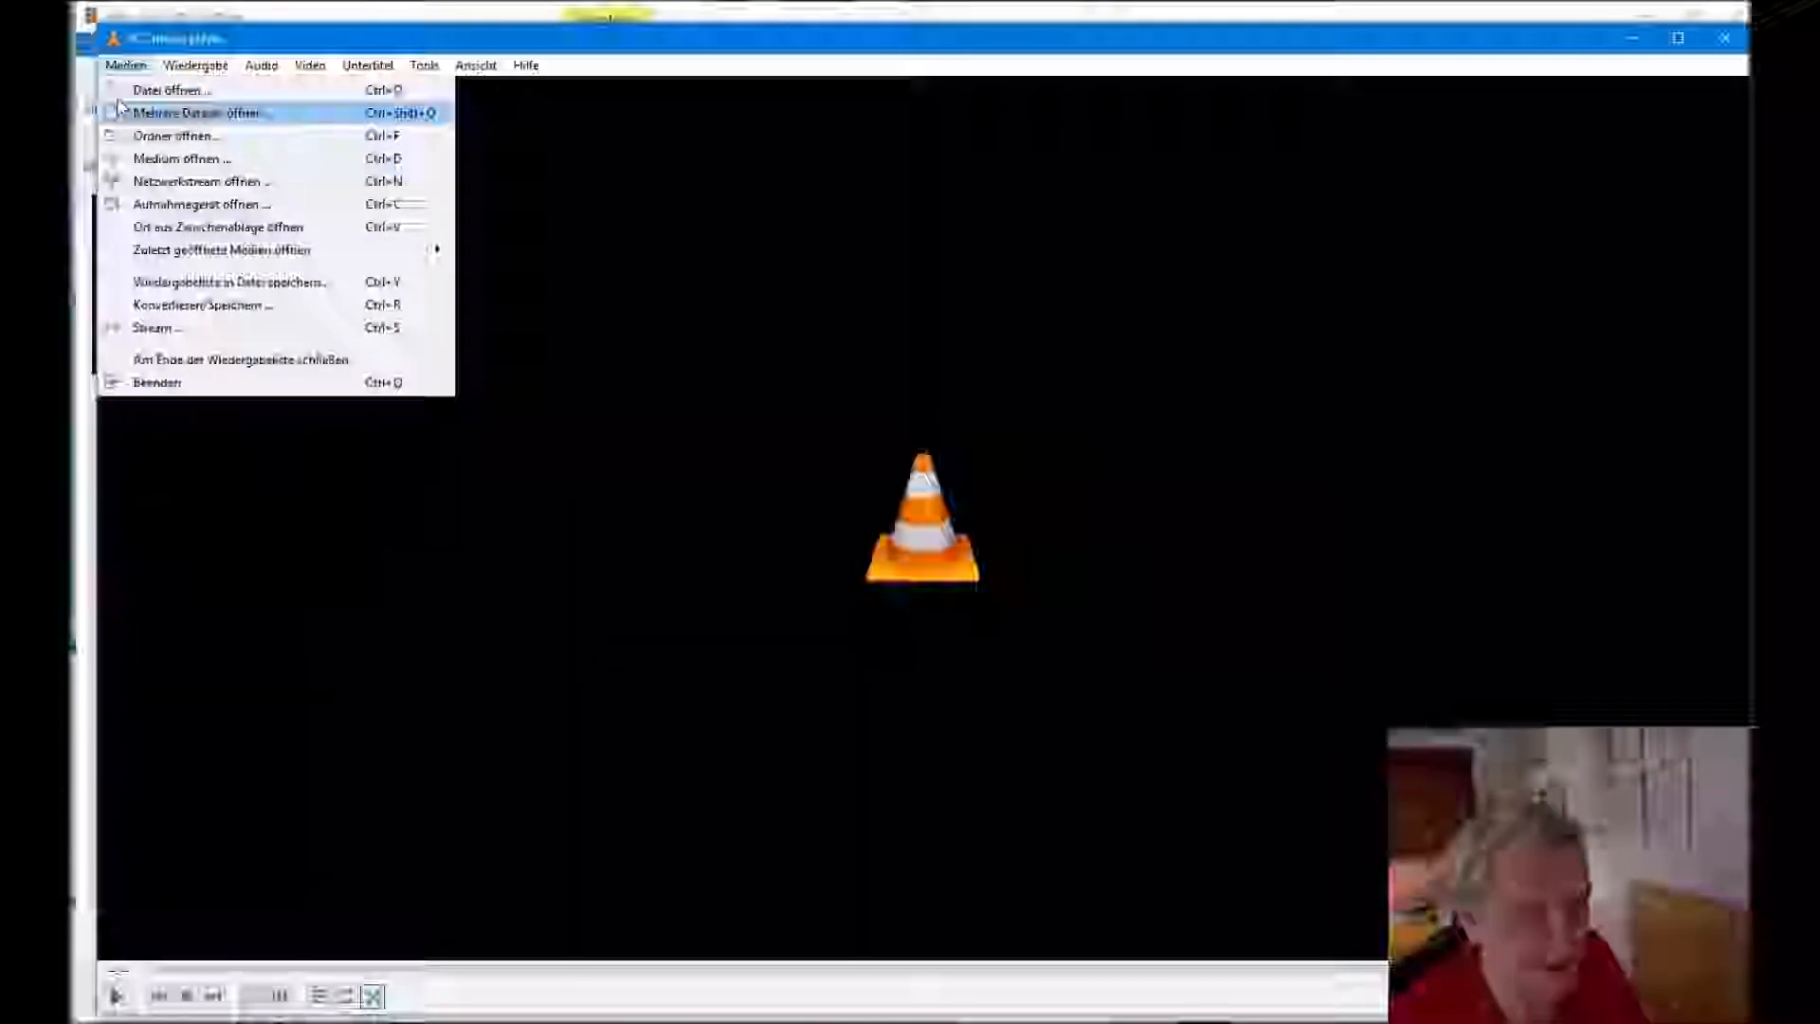
{"action": "left_click", "coordinate": [262, 65]}
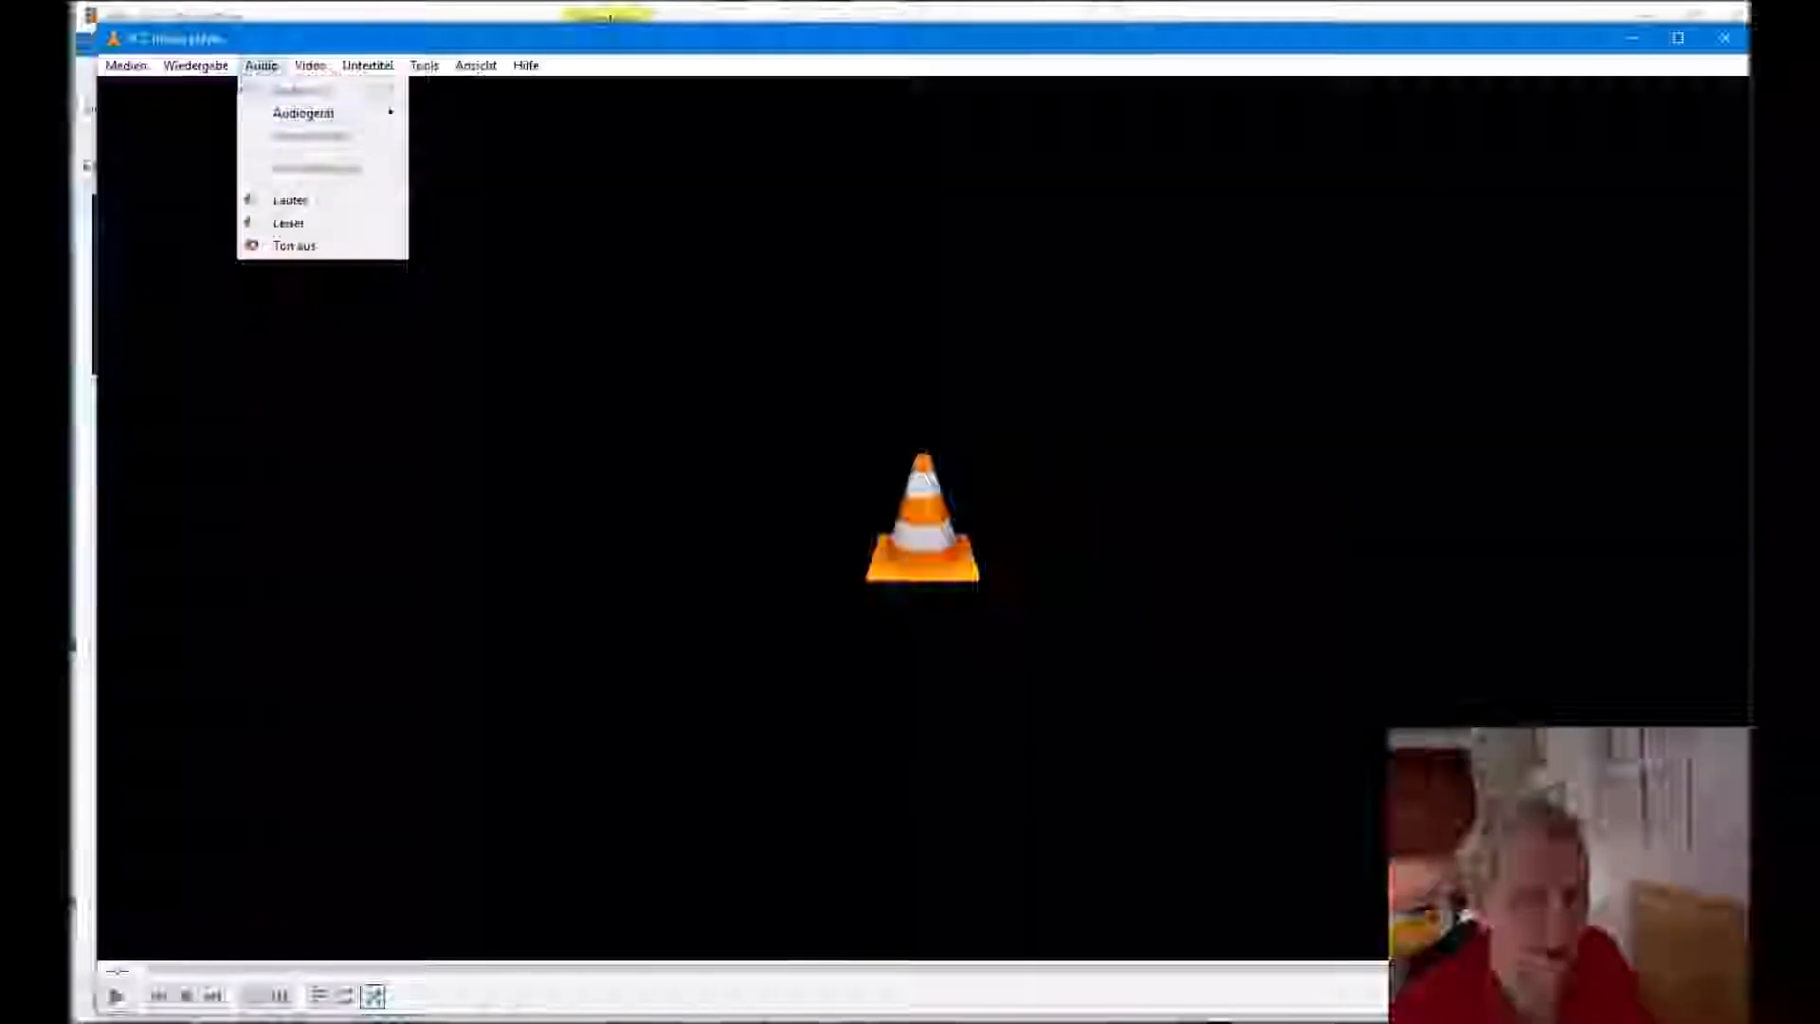
{"action": "mouse_move", "coordinate": [196, 66]}
{"action": "mouse_move", "coordinate": [126, 67]}
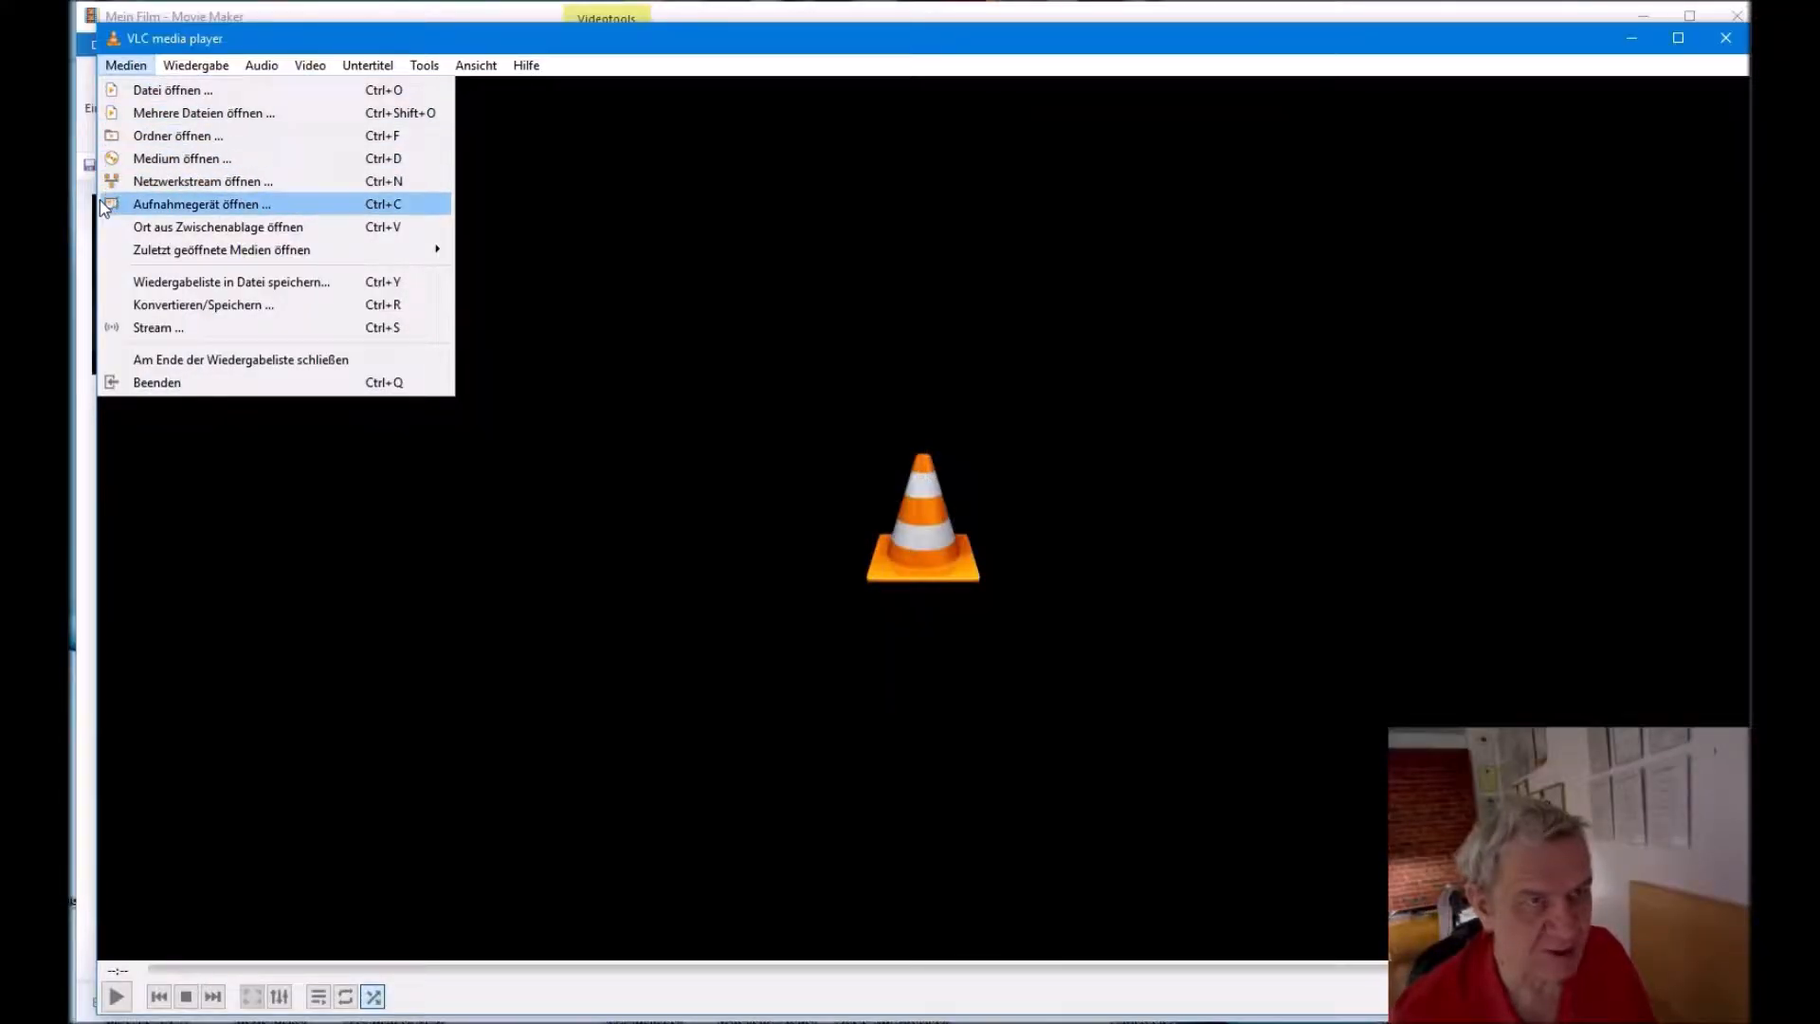
{"action": "mouse_move", "coordinate": [121, 261]}
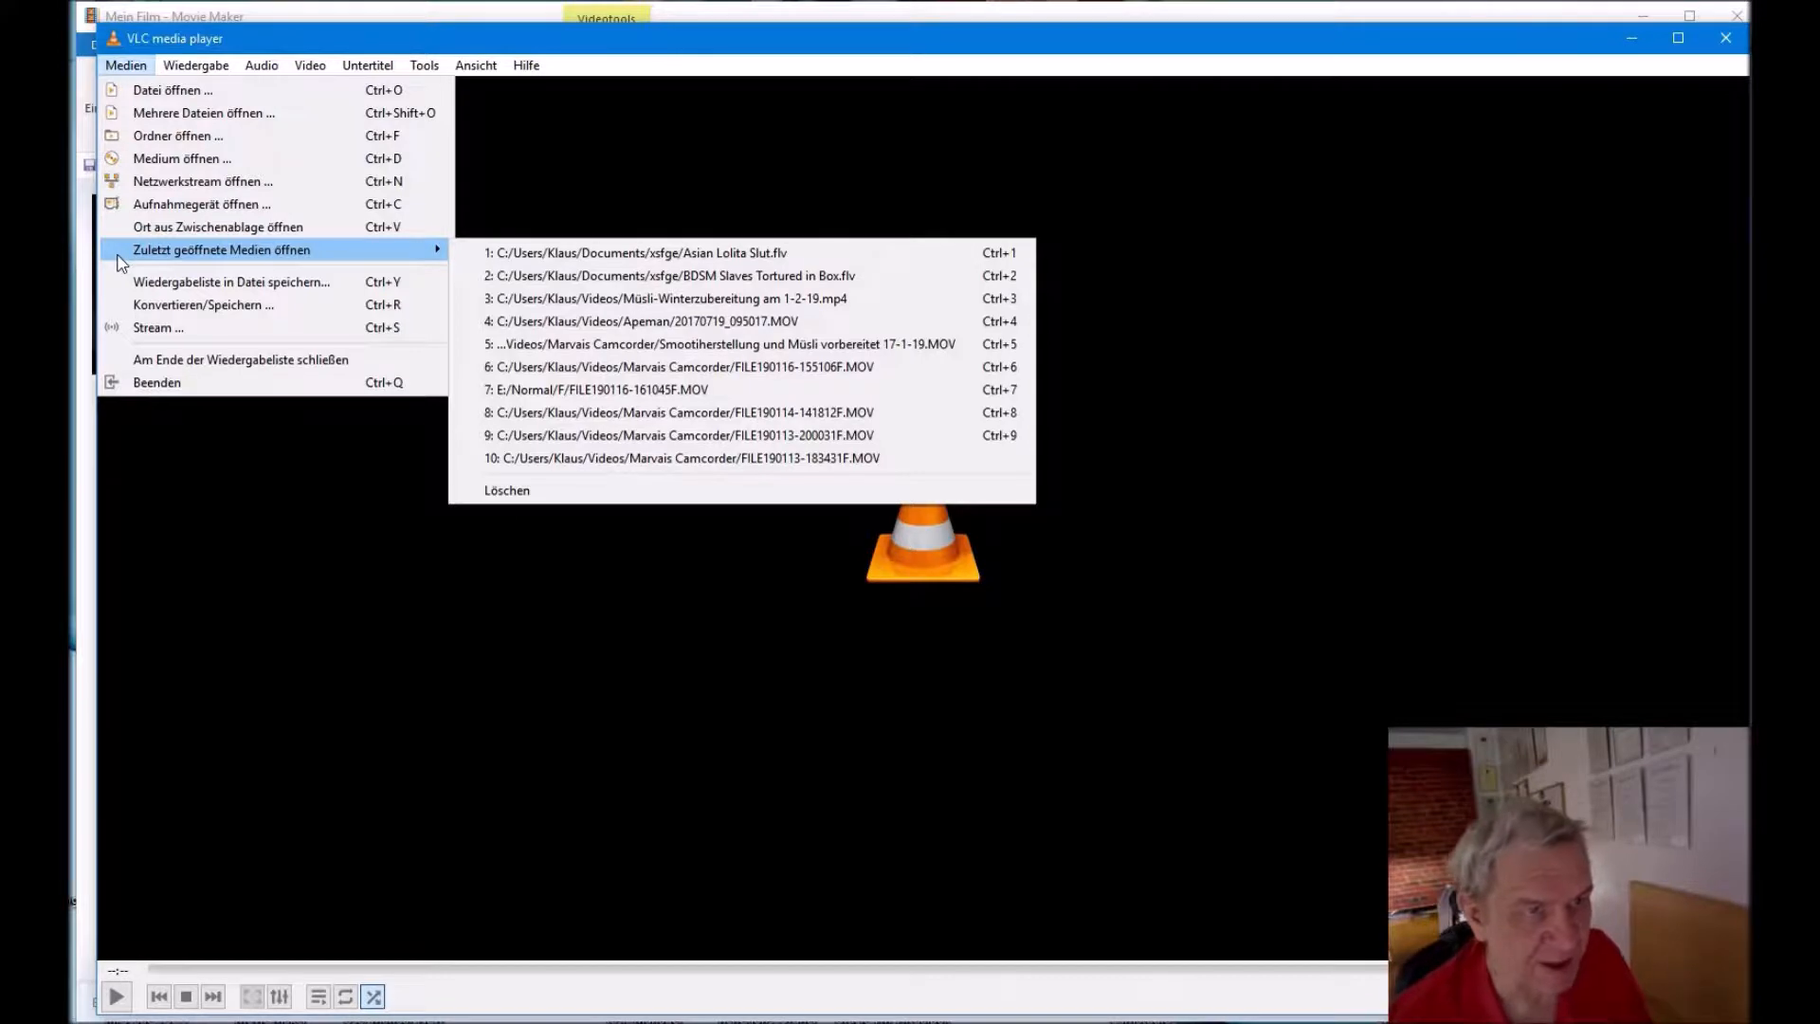
{"action": "left_click", "coordinate": [171, 316]}
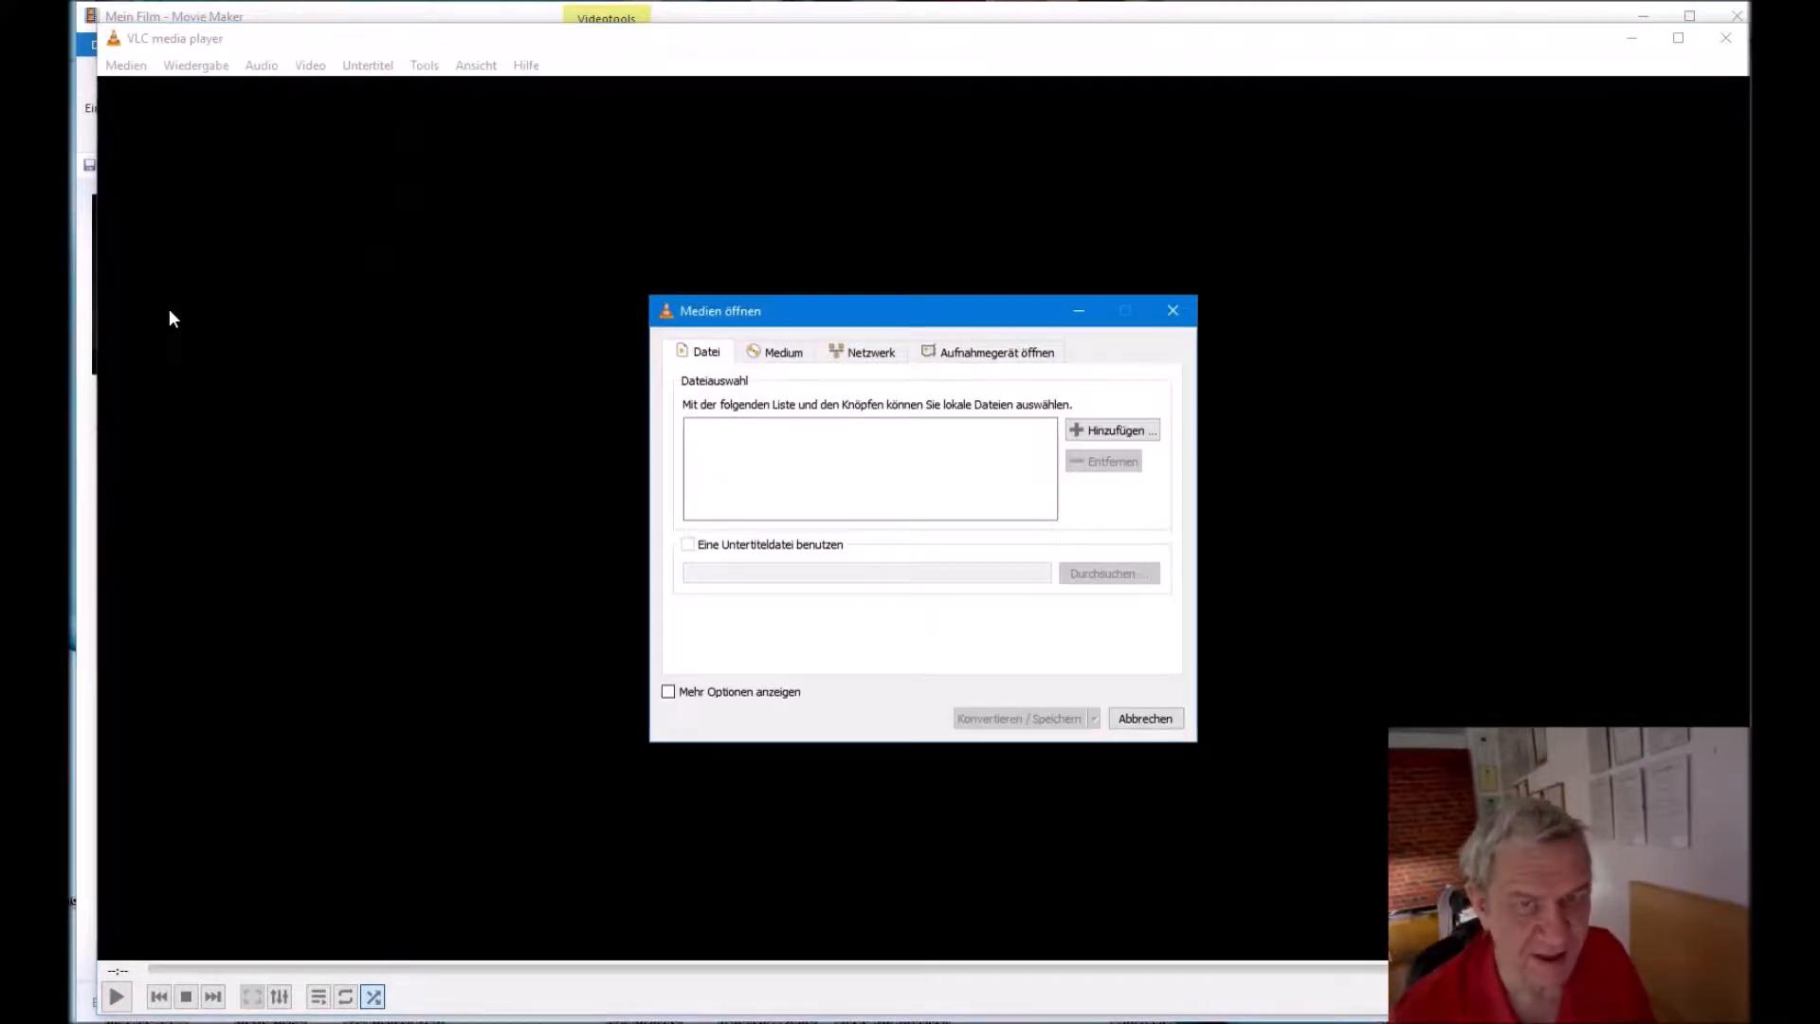
{"action": "left_click_drag", "start_coordinate": [864, 316], "coordinate": [899, 225]}
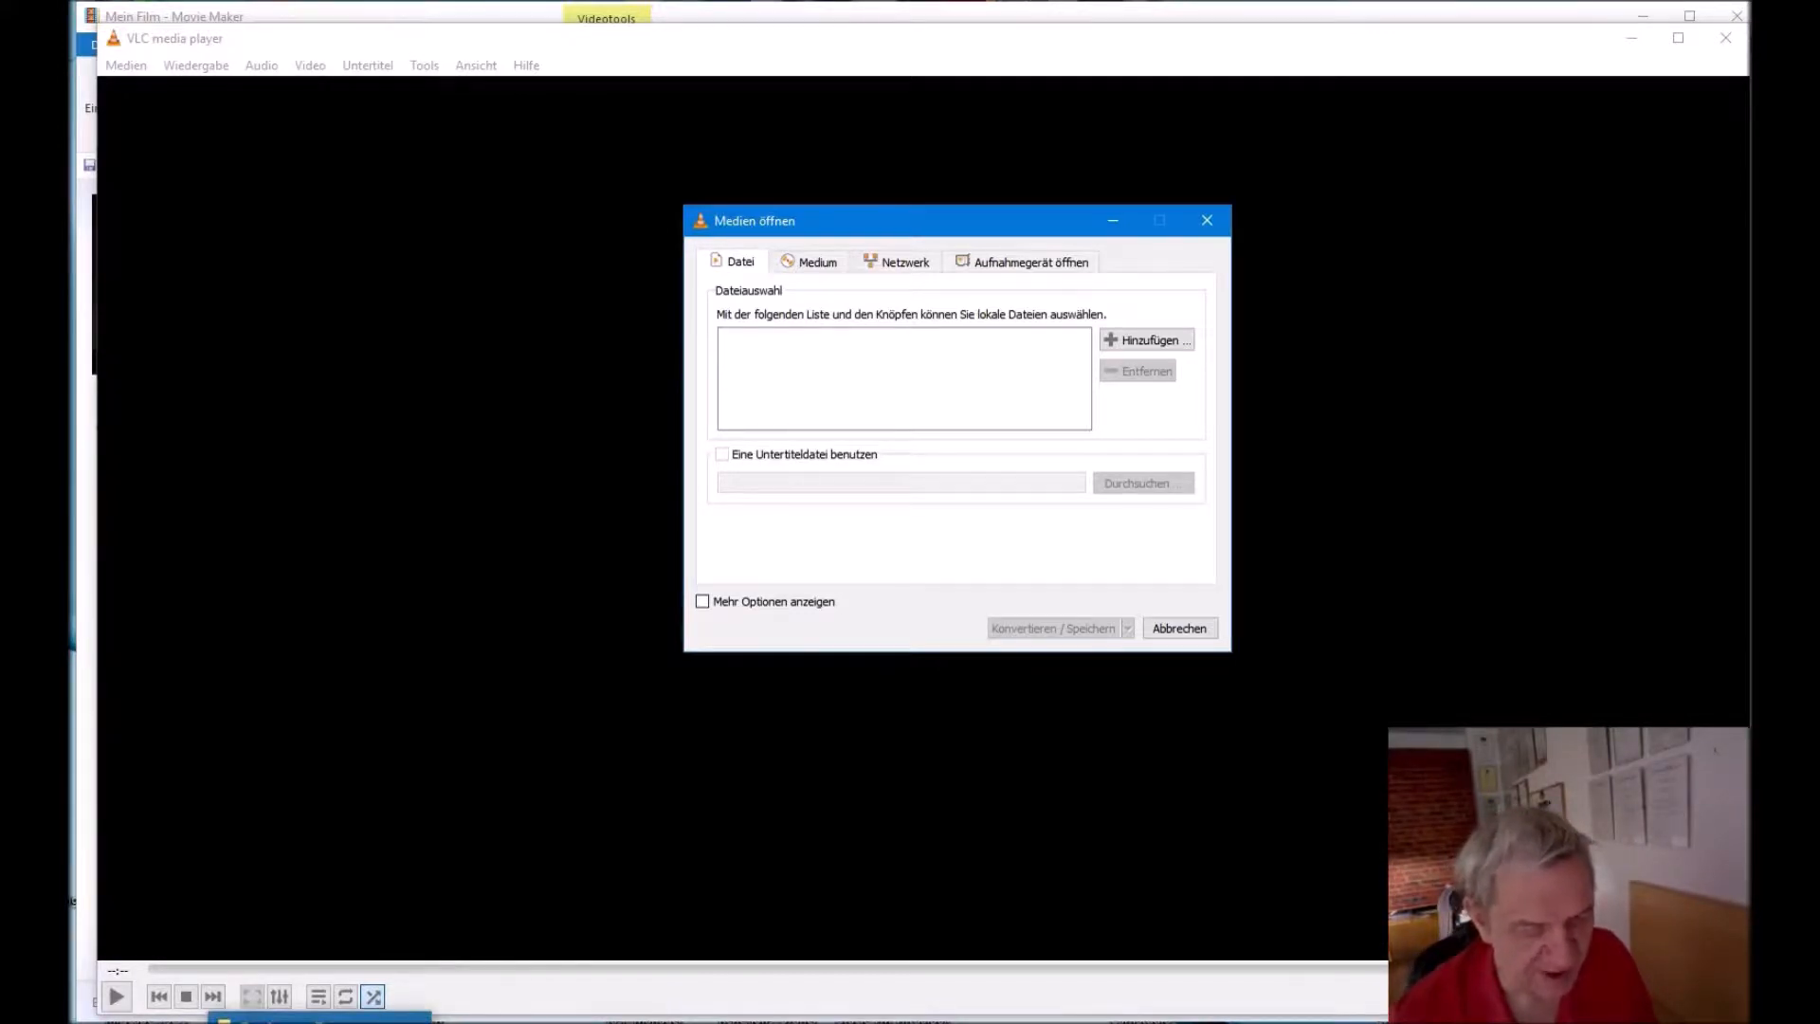
Step: Bring up the Bilder folder in File Explorer and open its Test Apeman Ton subfolder
{"action": "left_click", "coordinate": [323, 1022]}
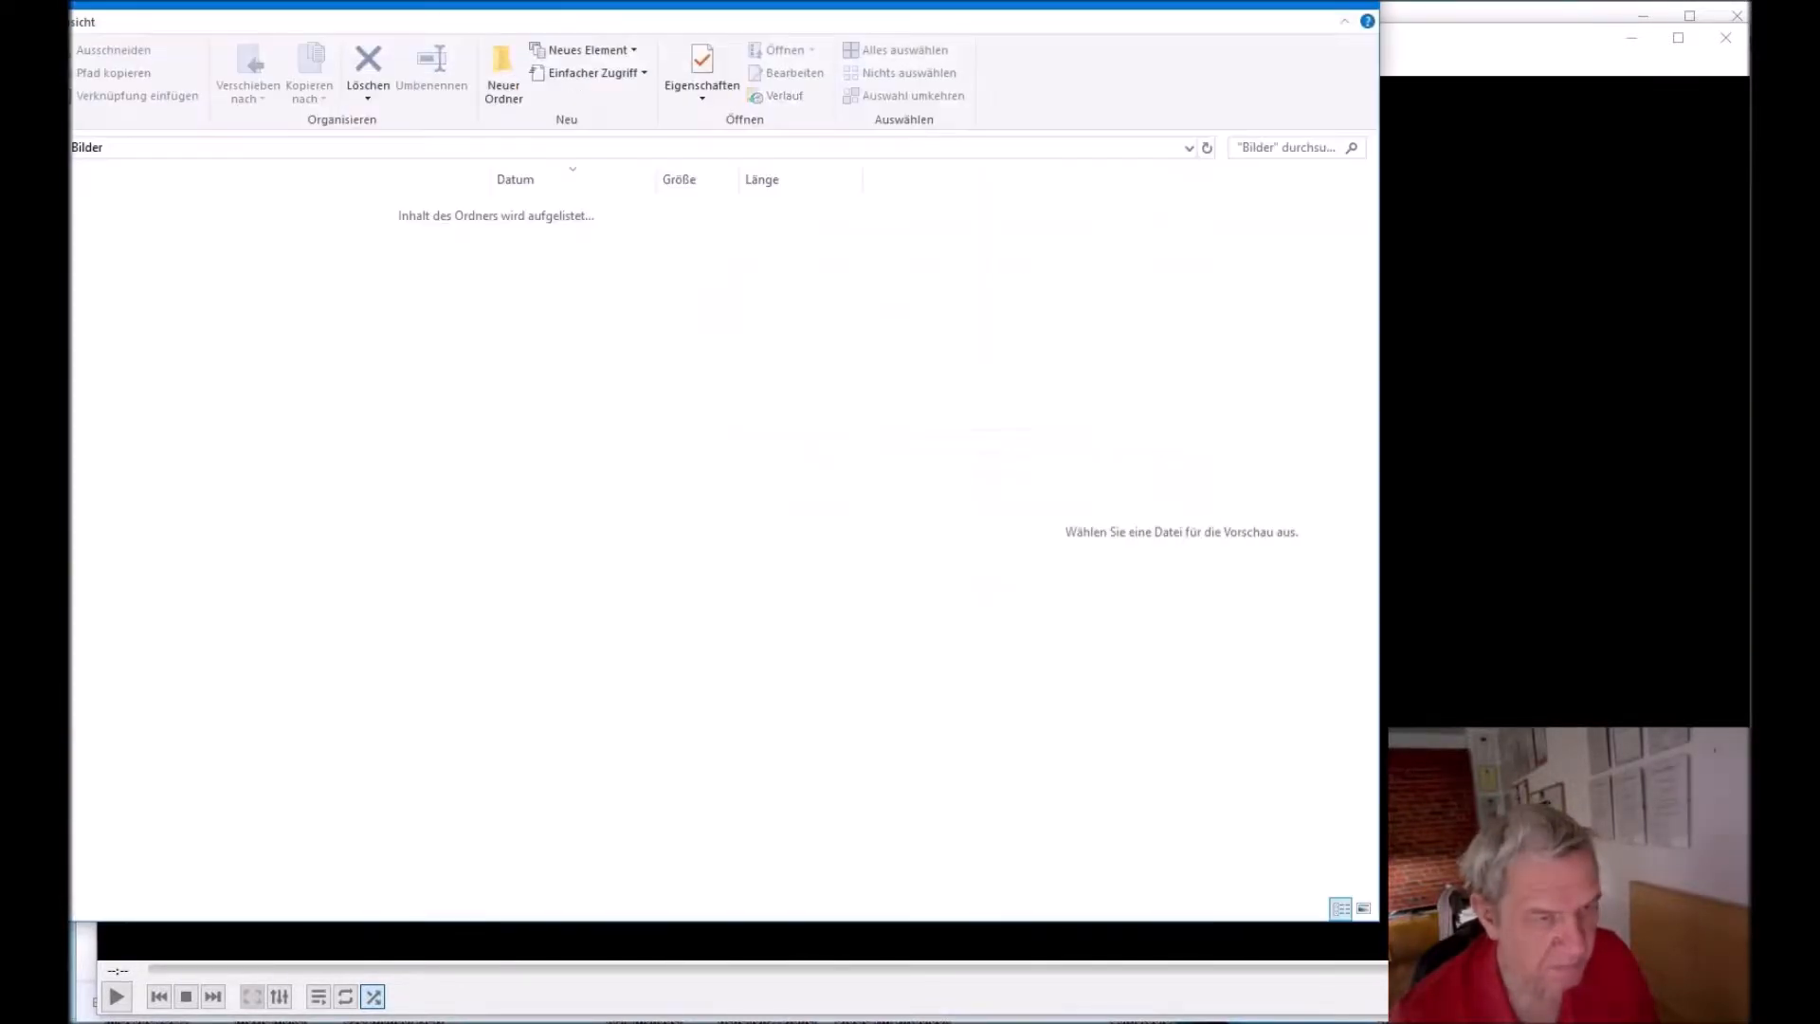
{"action": "left_click_drag", "start_coordinate": [432, 4], "coordinate": [900, 445]}
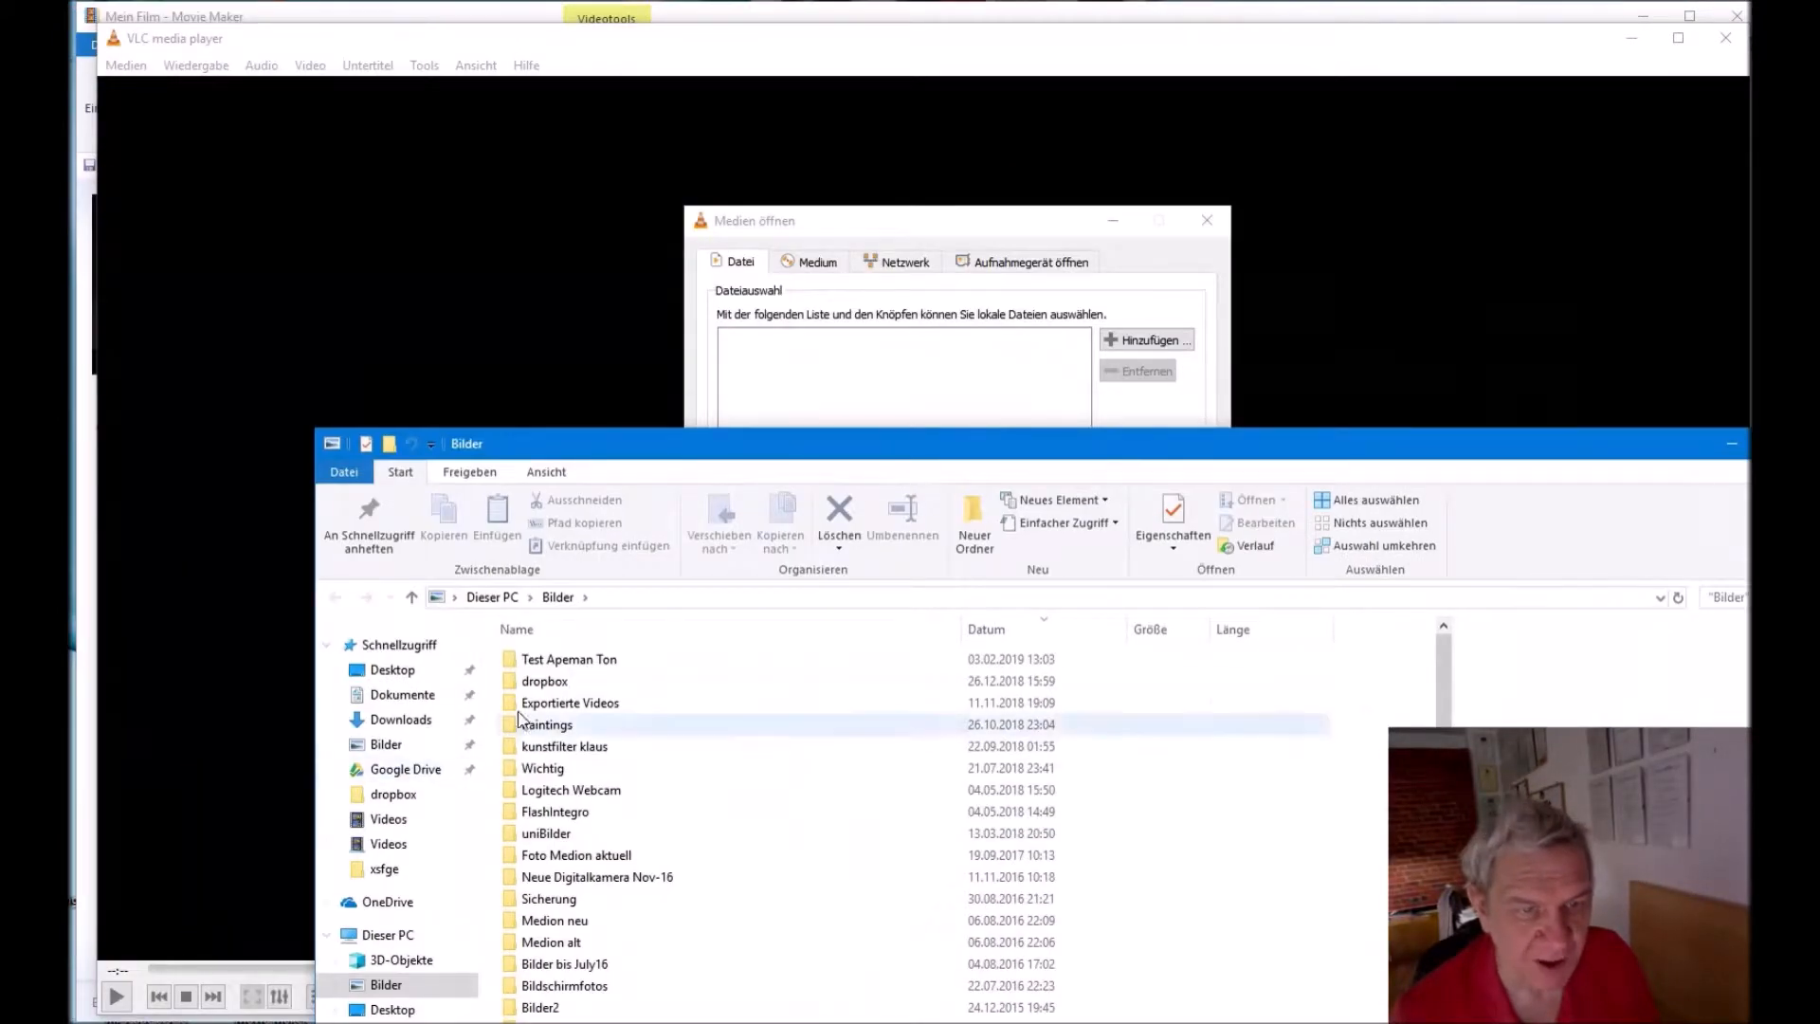
{"action": "double_click", "coordinate": [539, 662]}
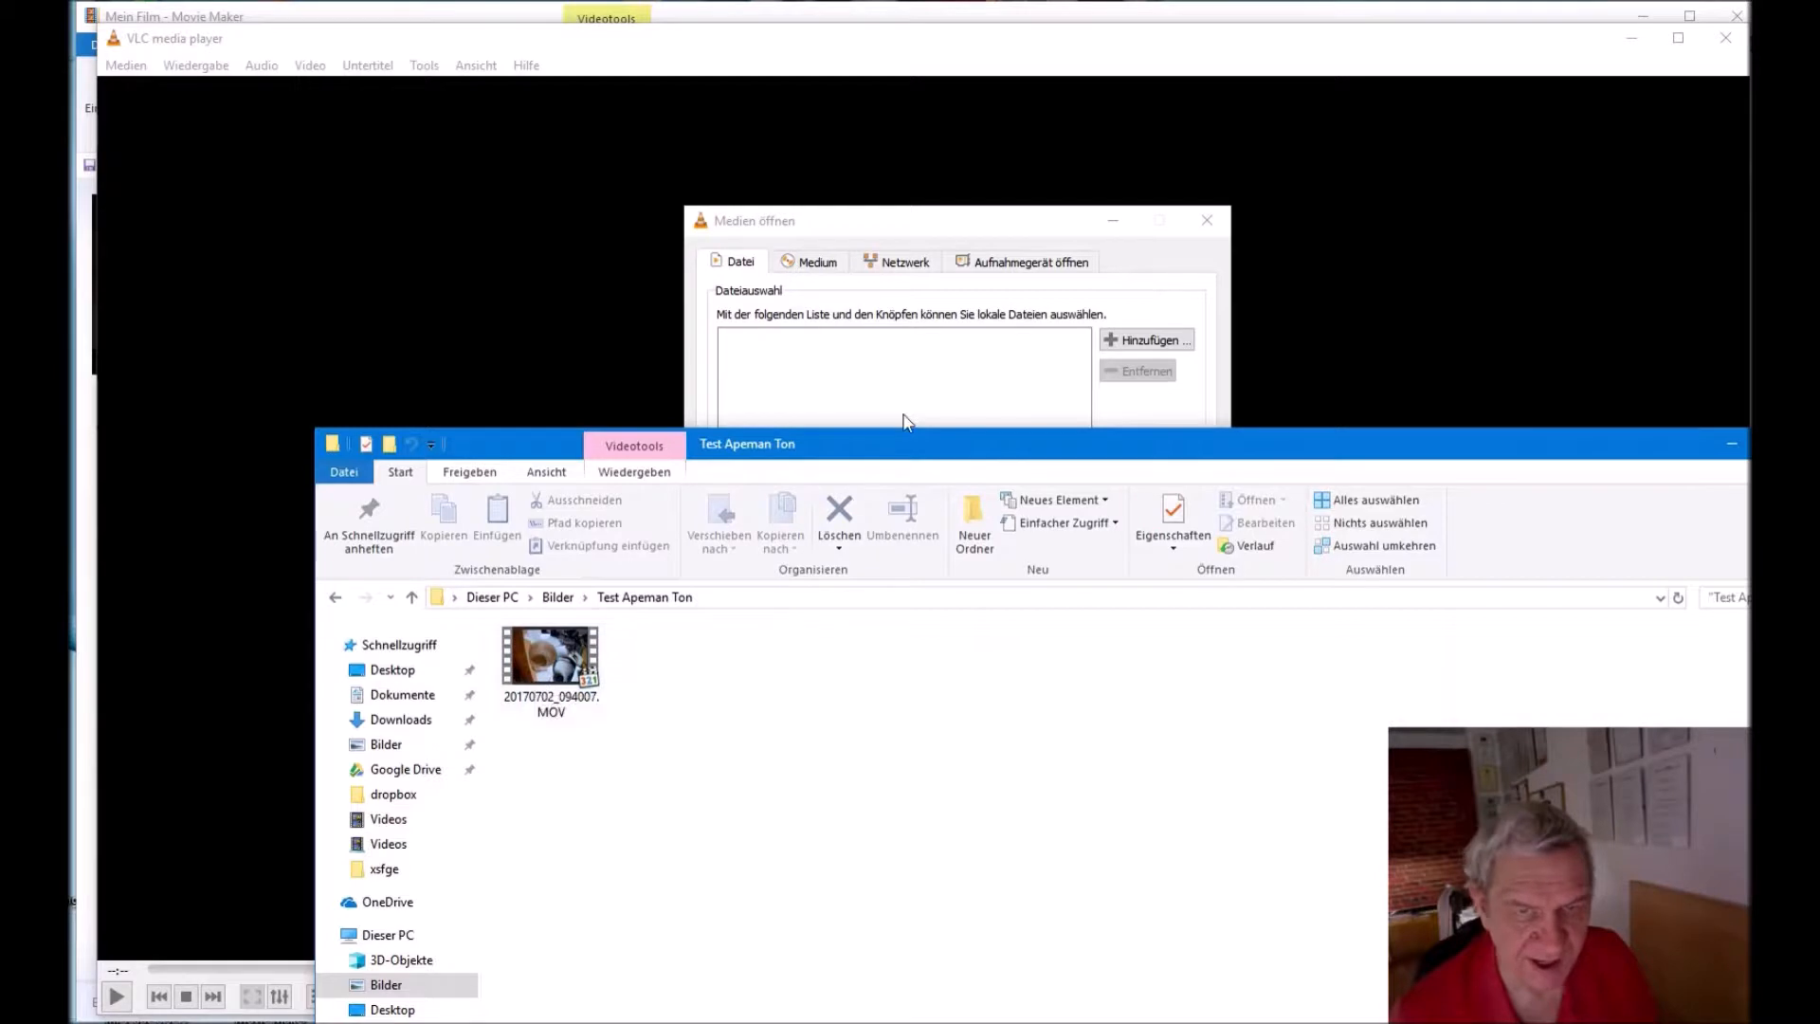
Step: Add 20170702_094007.MOV from the Test Apeman Ton folder to VLC's file selection list and minimize the folder window
{"action": "left_click_drag", "start_coordinate": [861, 453], "coordinate": [936, 546]}
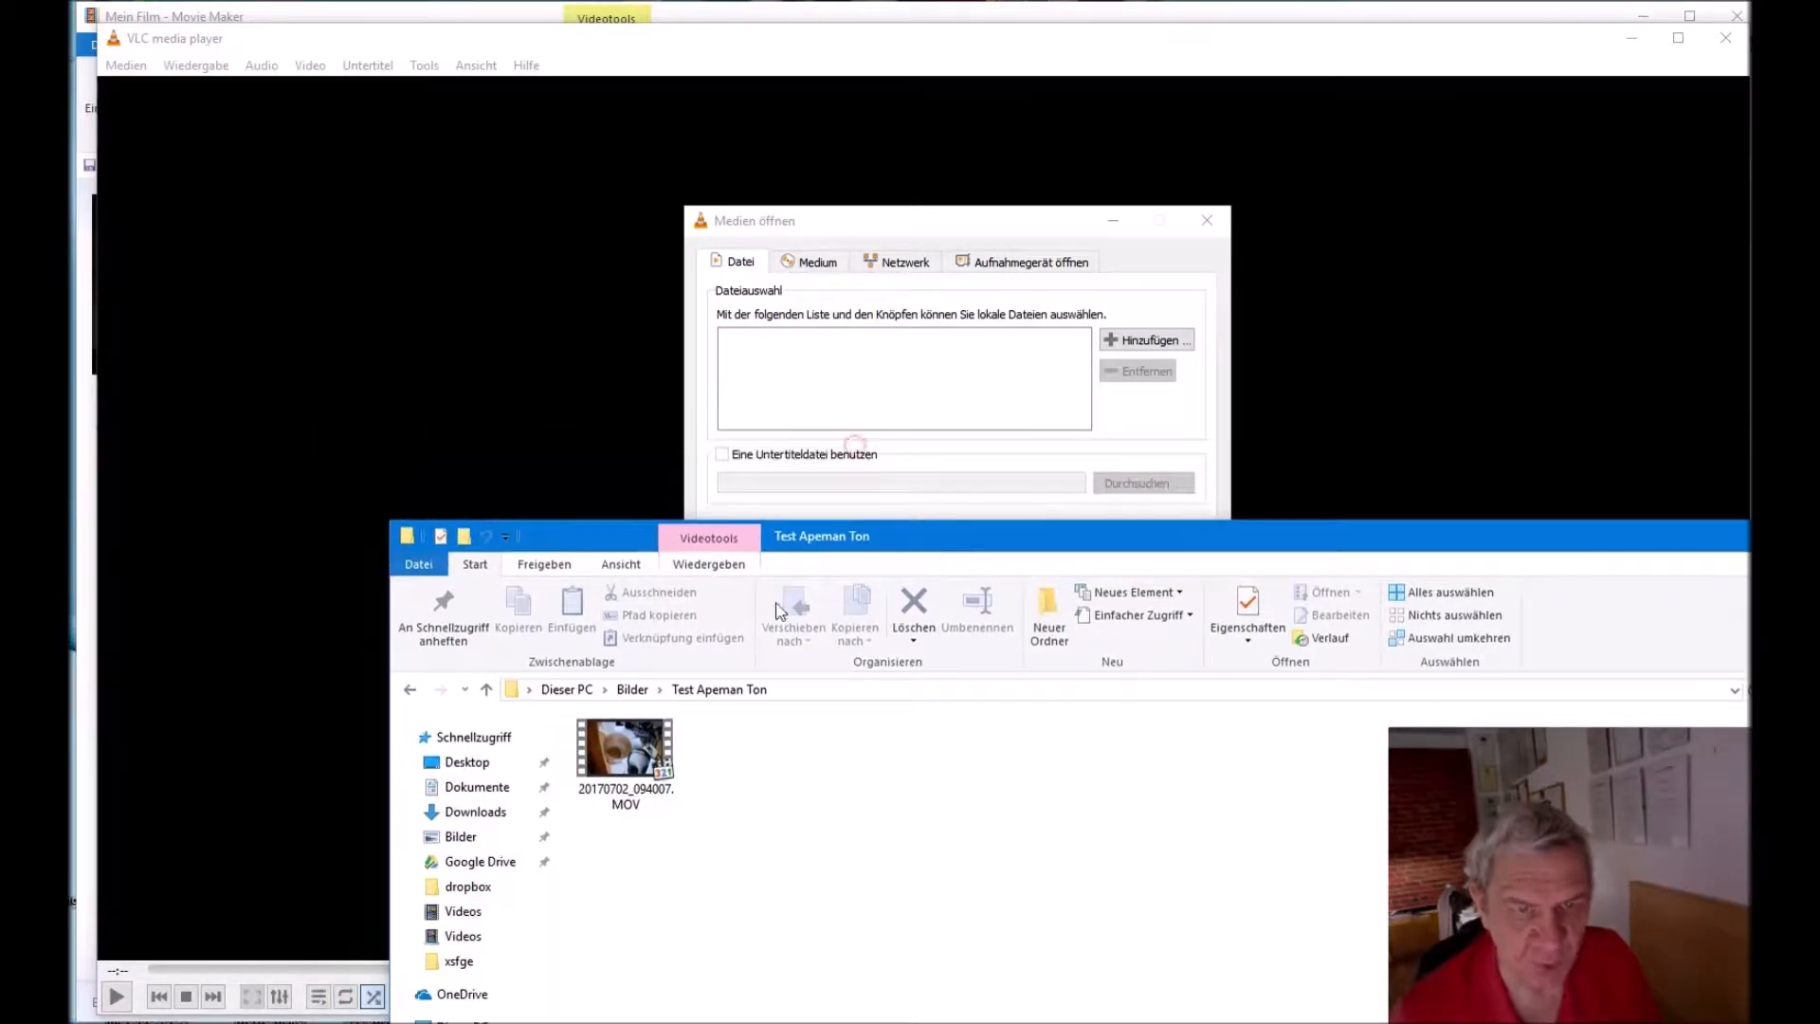
{"action": "left_click", "coordinate": [630, 752]}
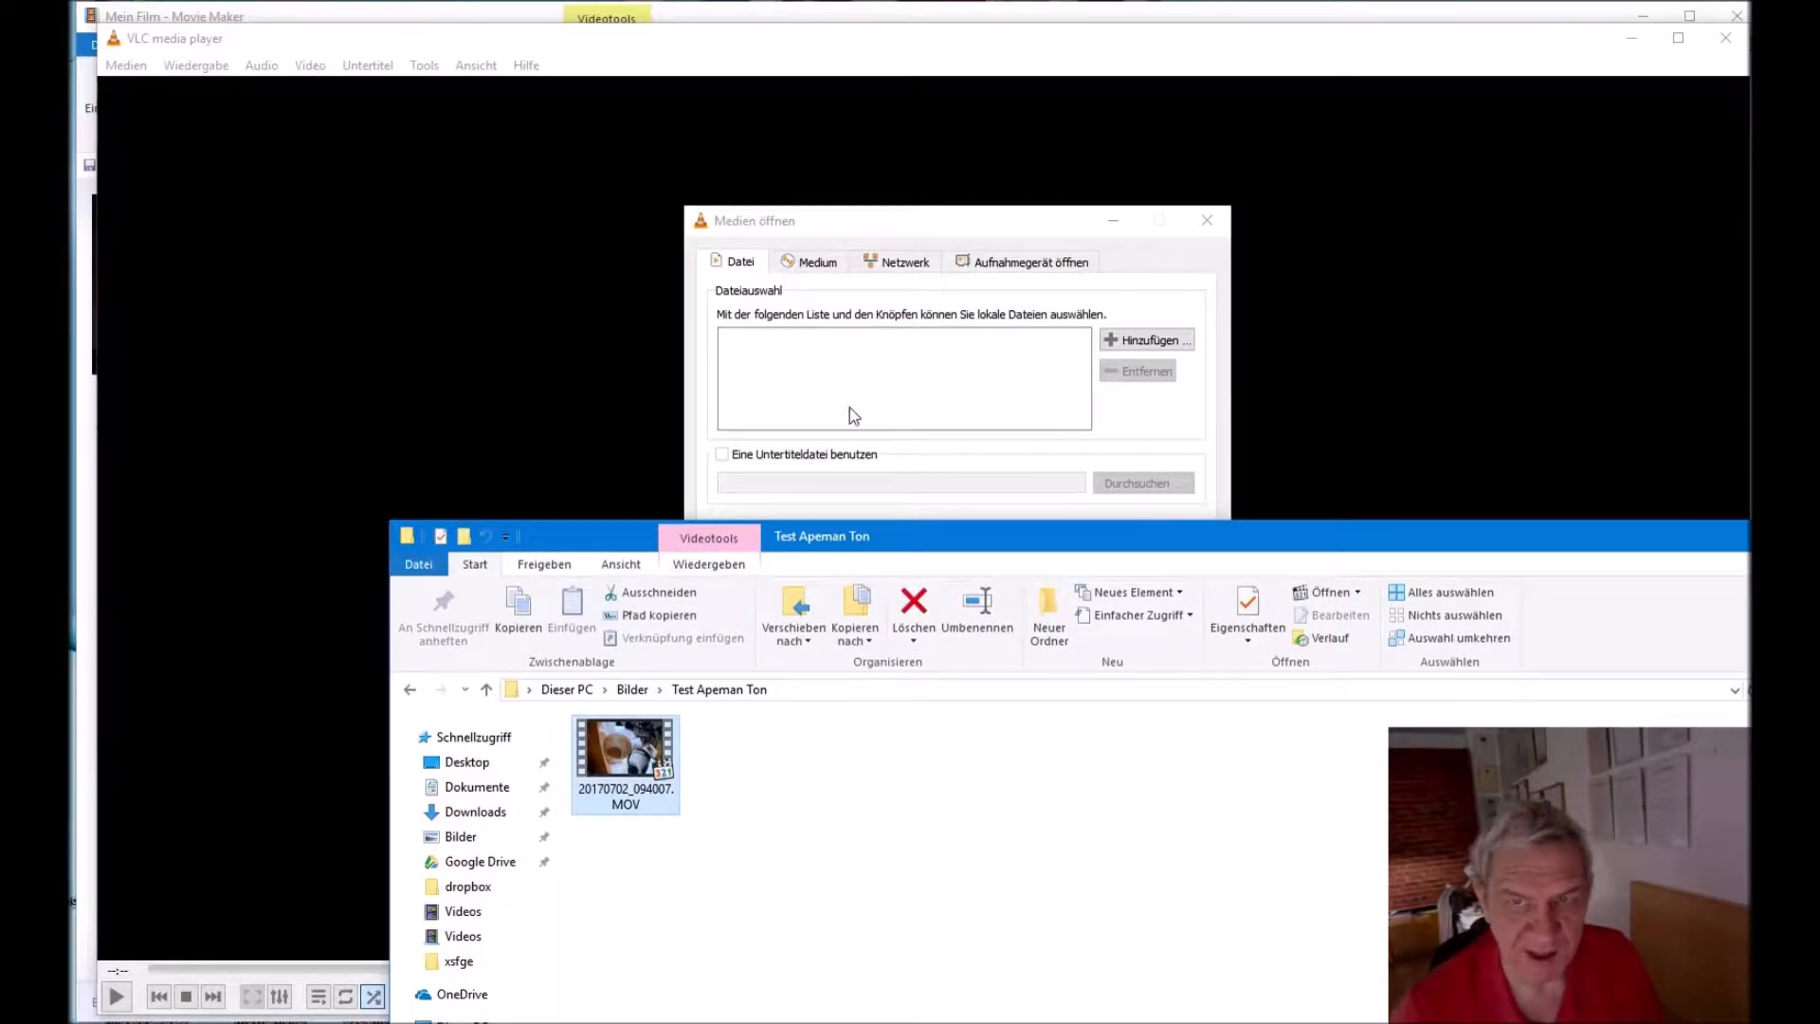
{"action": "left_click_drag", "start_coordinate": [637, 758], "coordinate": [918, 409]}
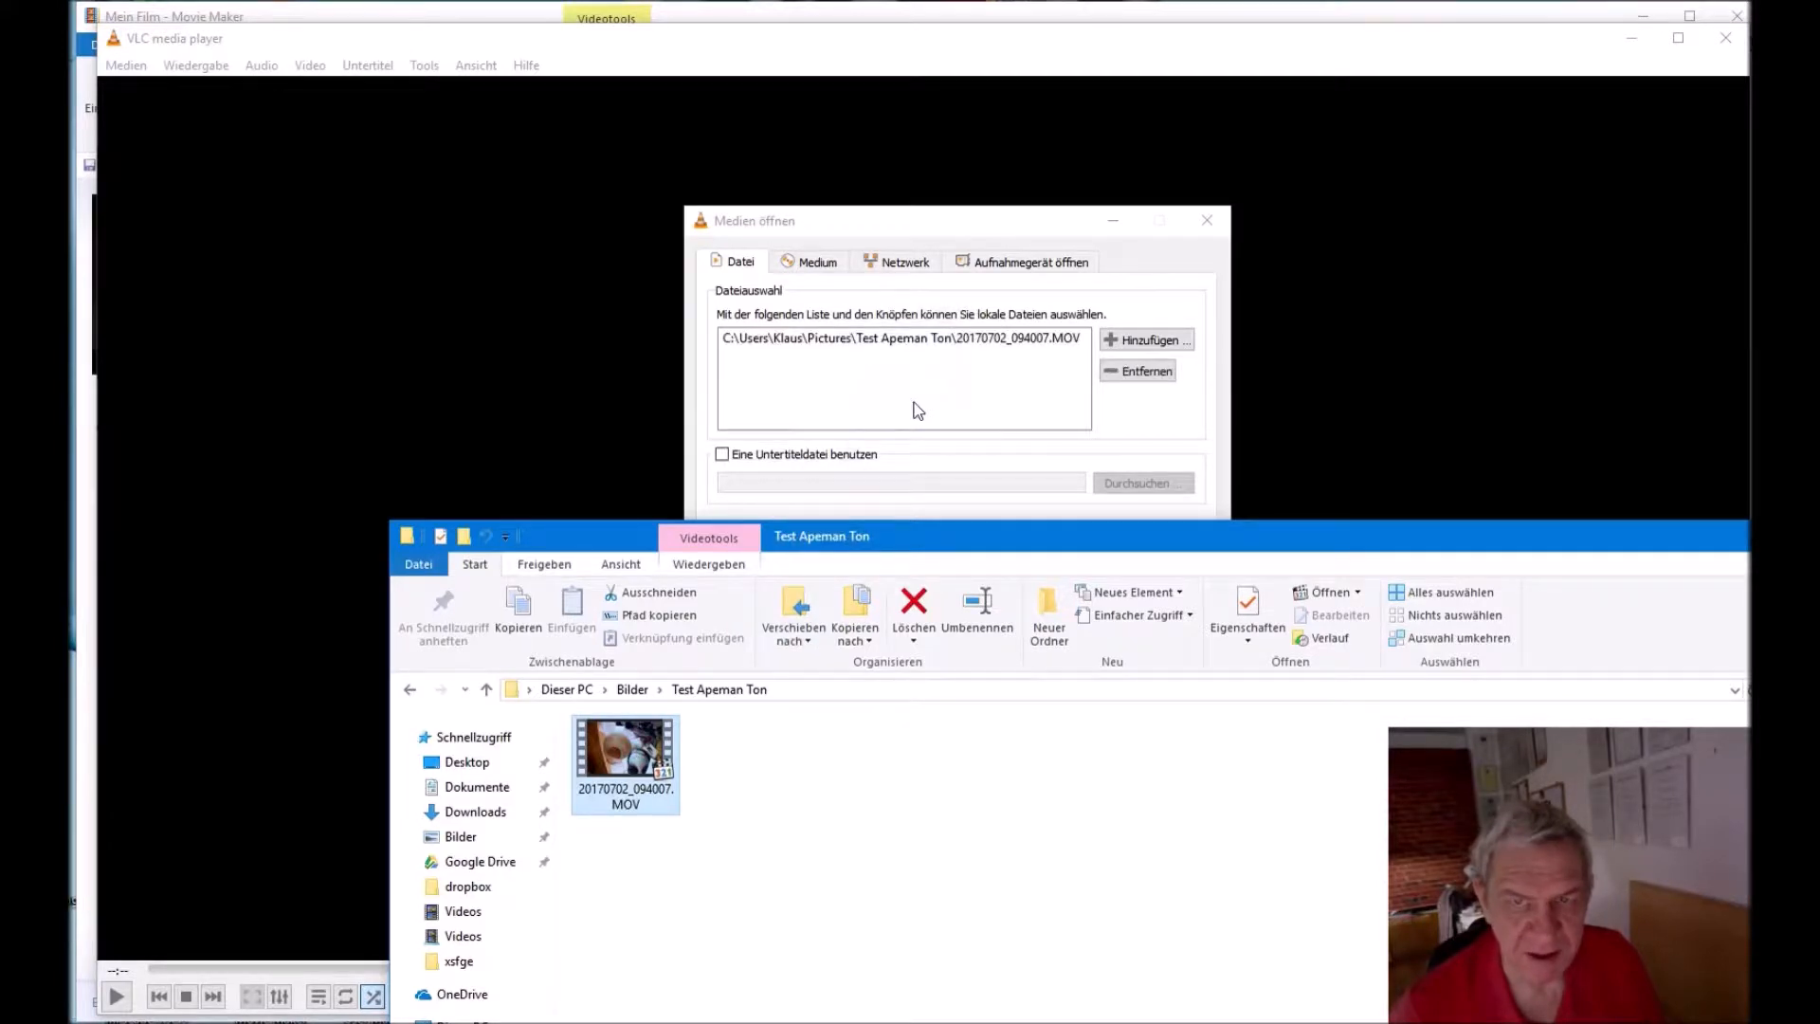
{"action": "left_click_drag", "start_coordinate": [1032, 544], "coordinate": [817, 597]}
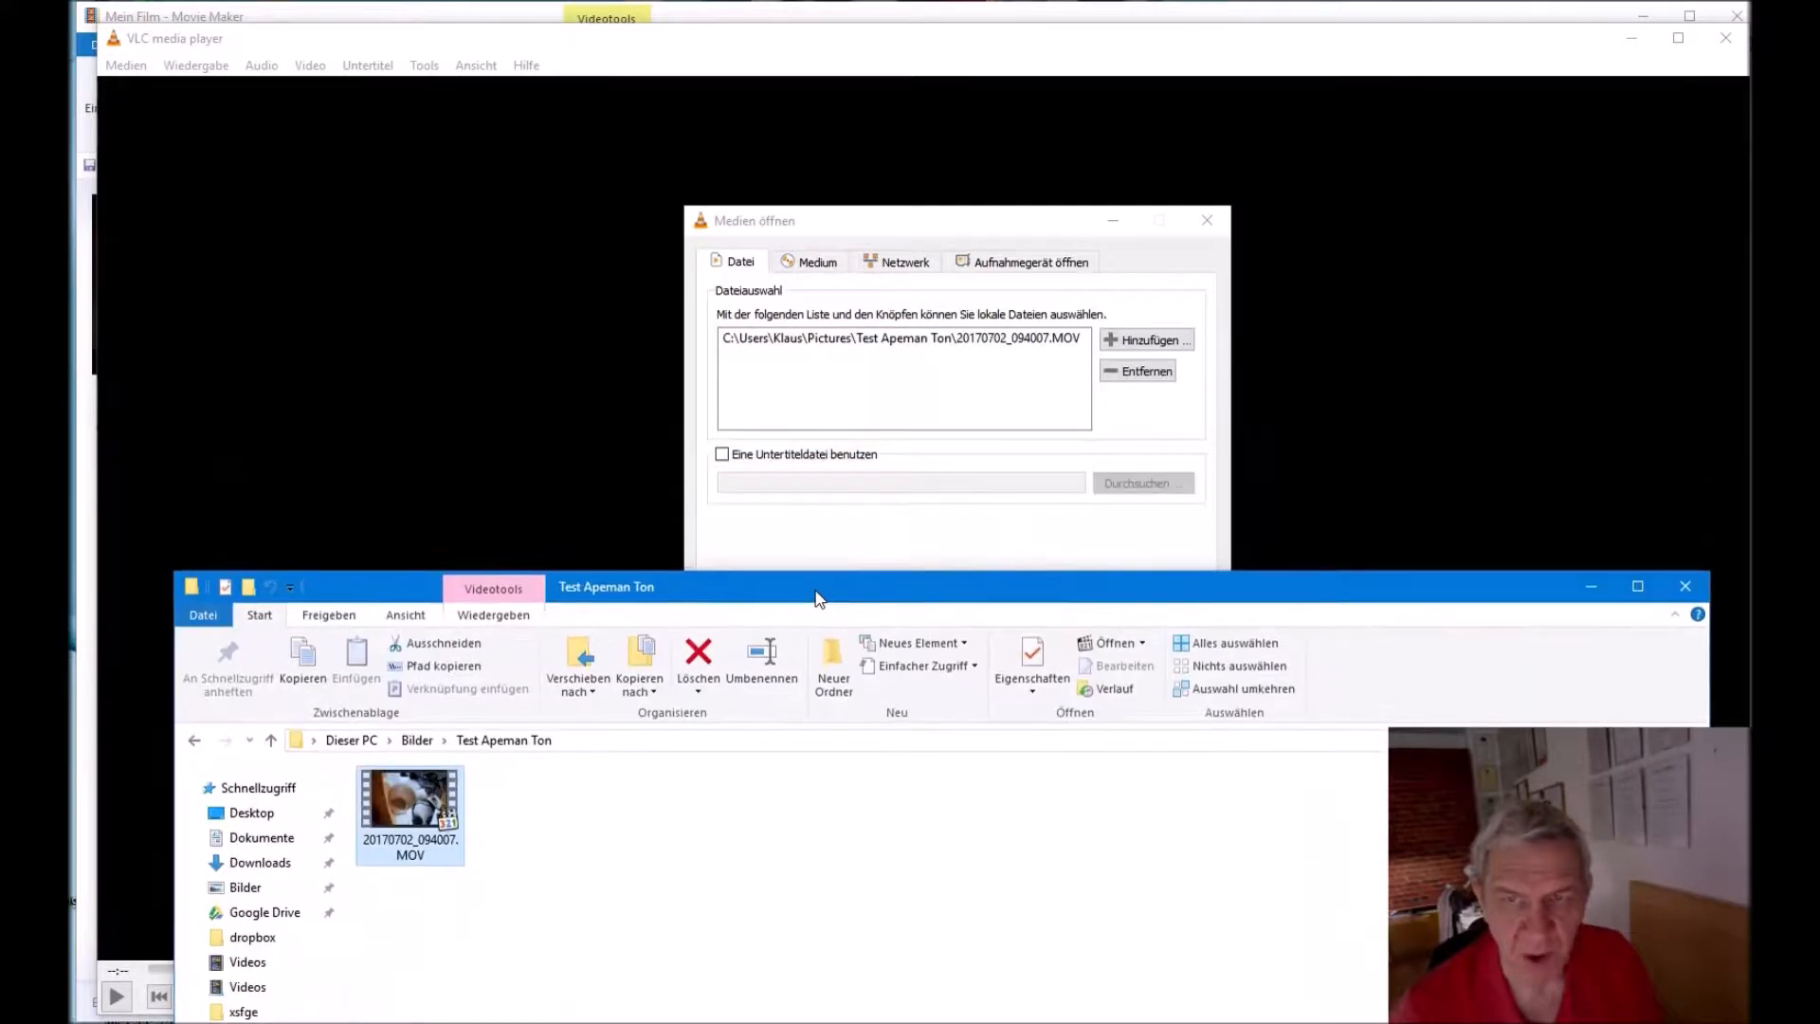
{"action": "left_click", "coordinate": [1591, 592]}
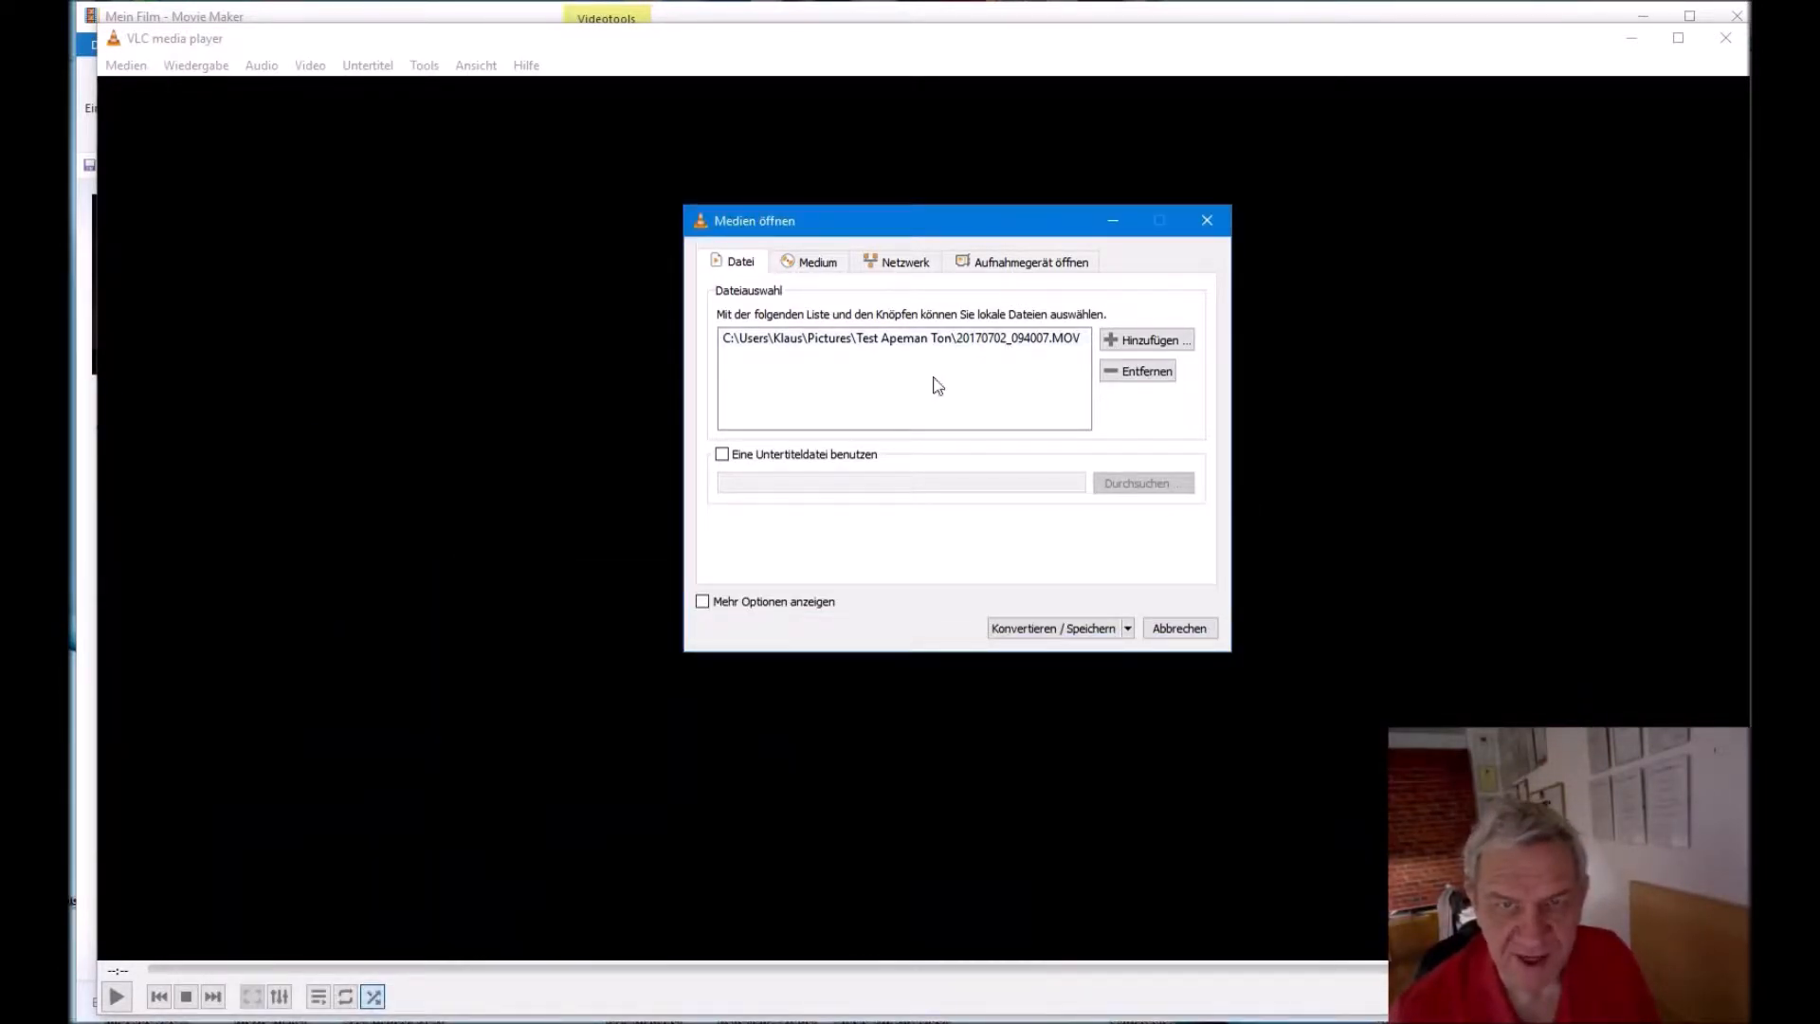
Step: Proceed to the conversion settings for the video and name the destination file Test Apeman.mp3
{"action": "left_click", "coordinate": [1082, 627]}
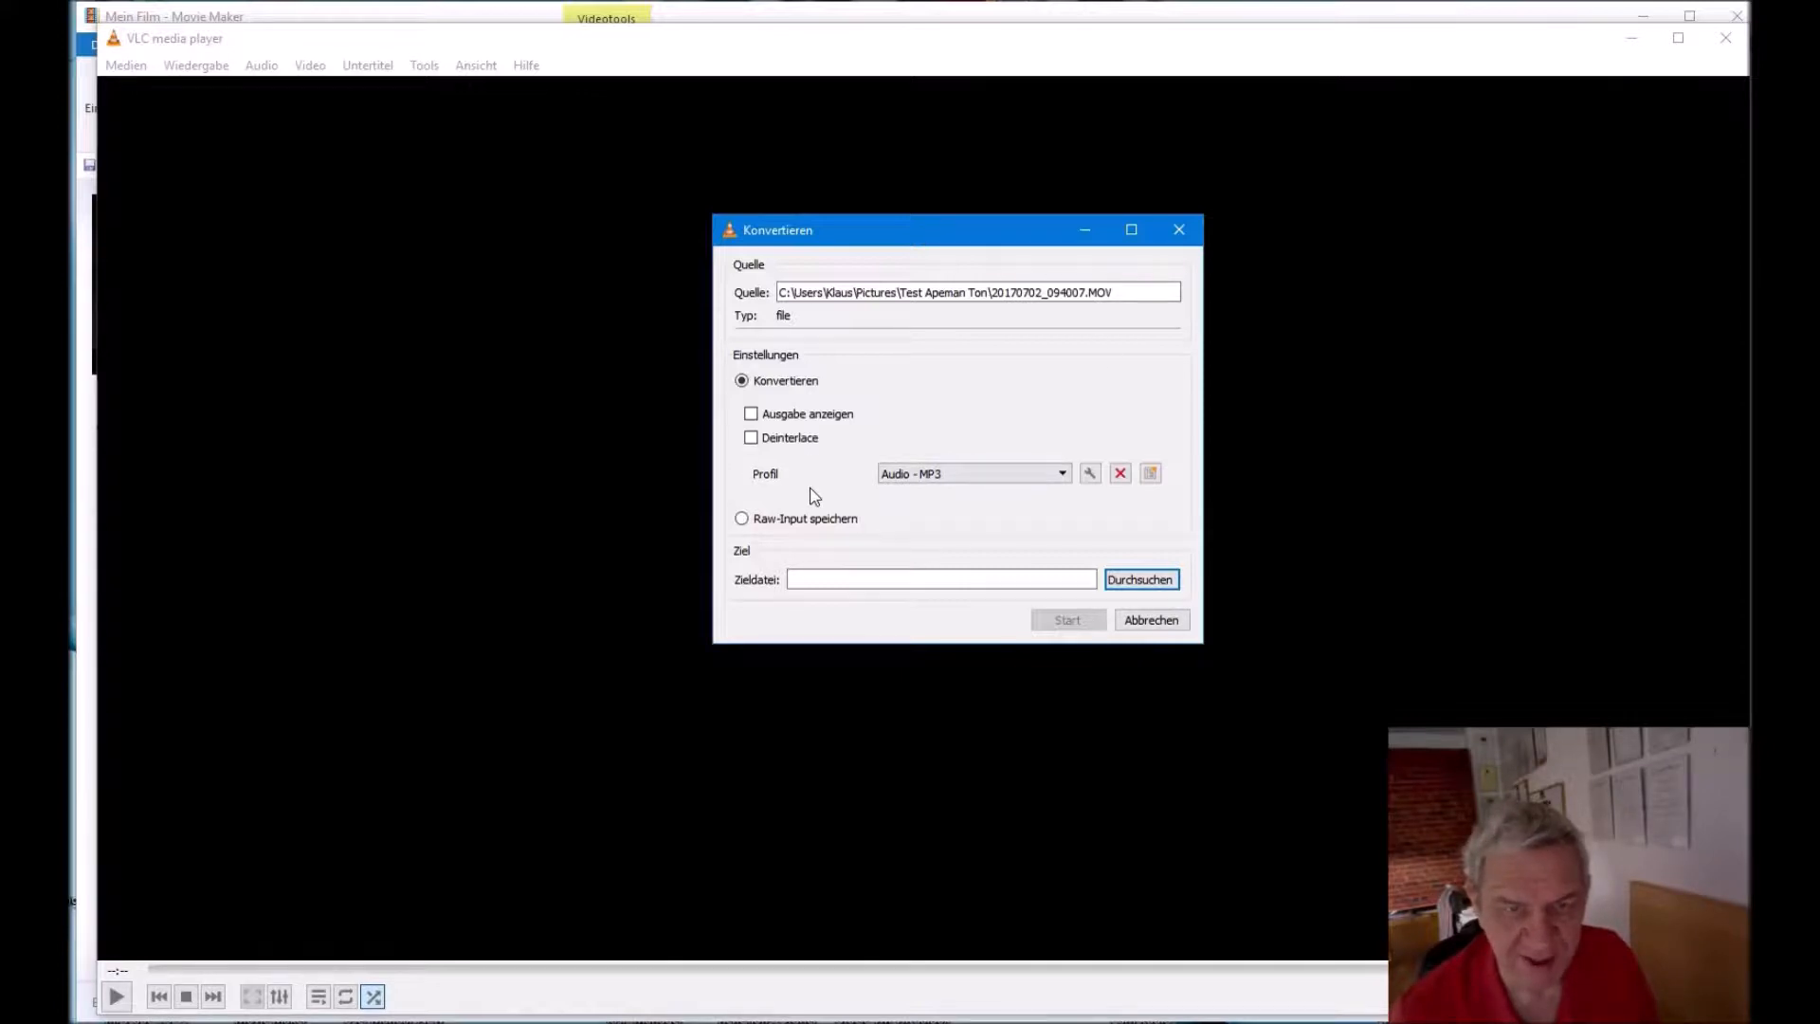
{"action": "left_click", "coordinate": [1128, 586]}
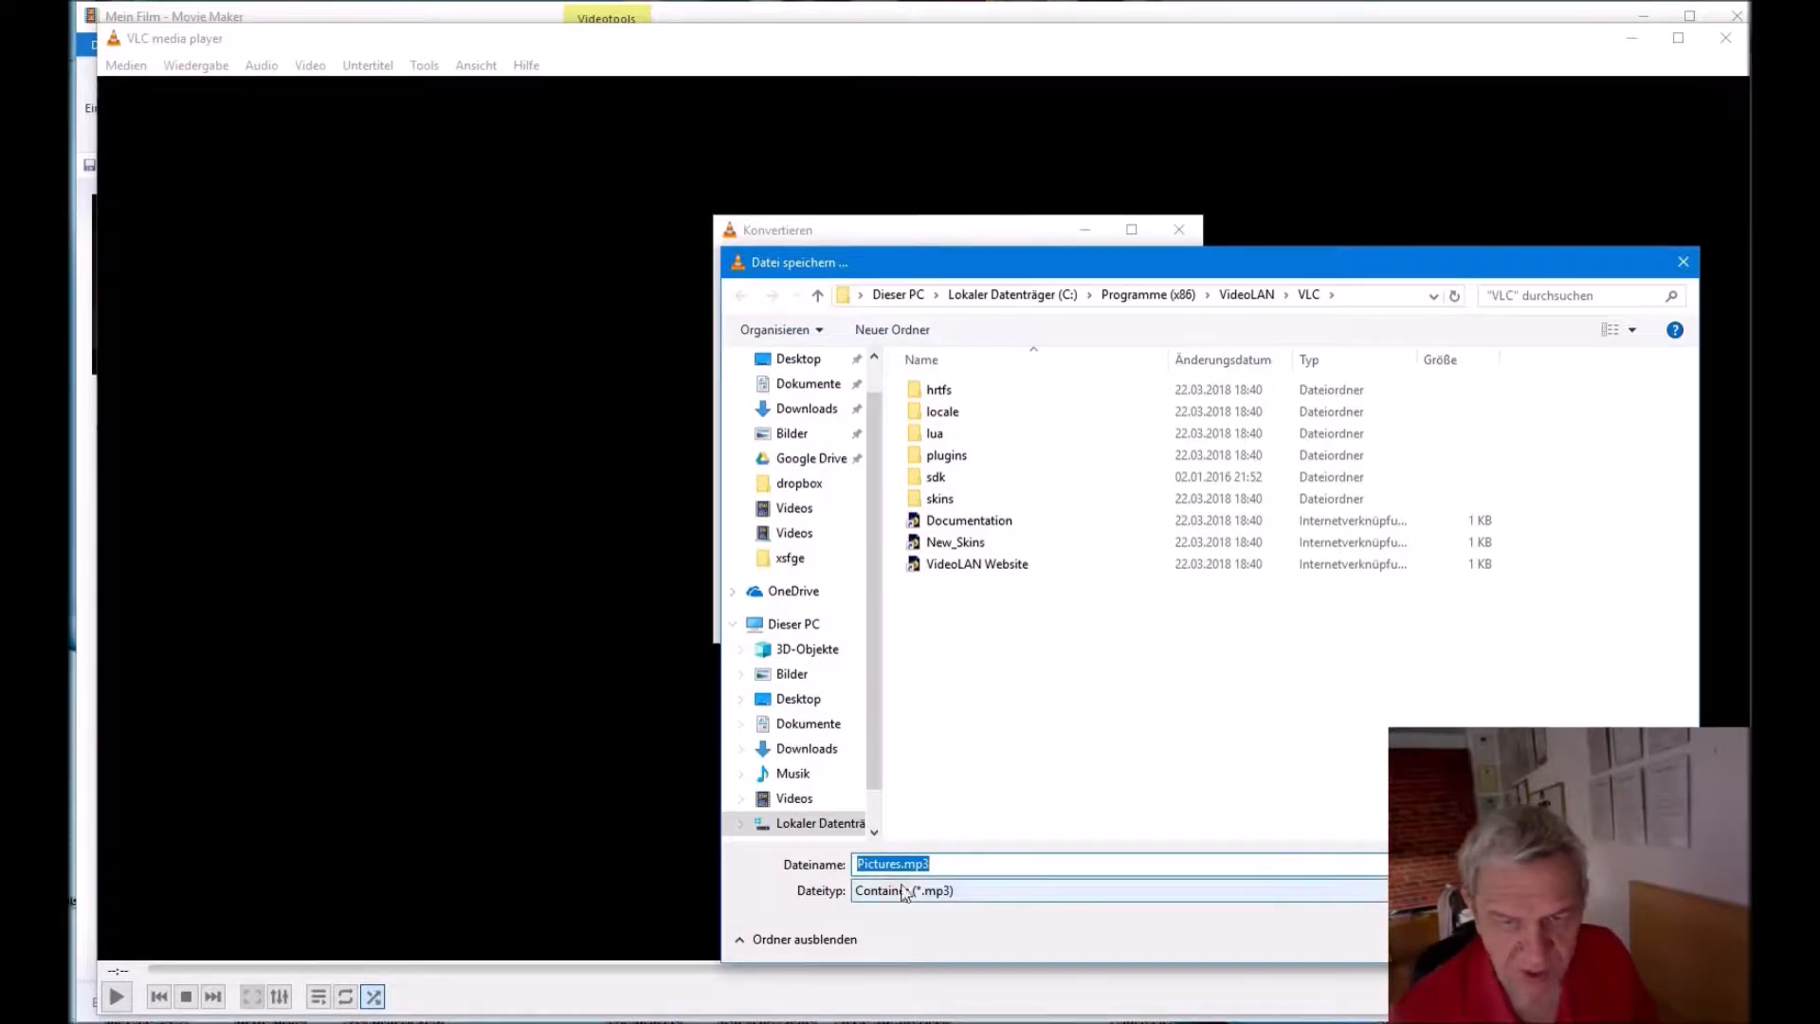
{"action": "left_click_drag", "start_coordinate": [898, 865], "coordinate": [901, 867]}
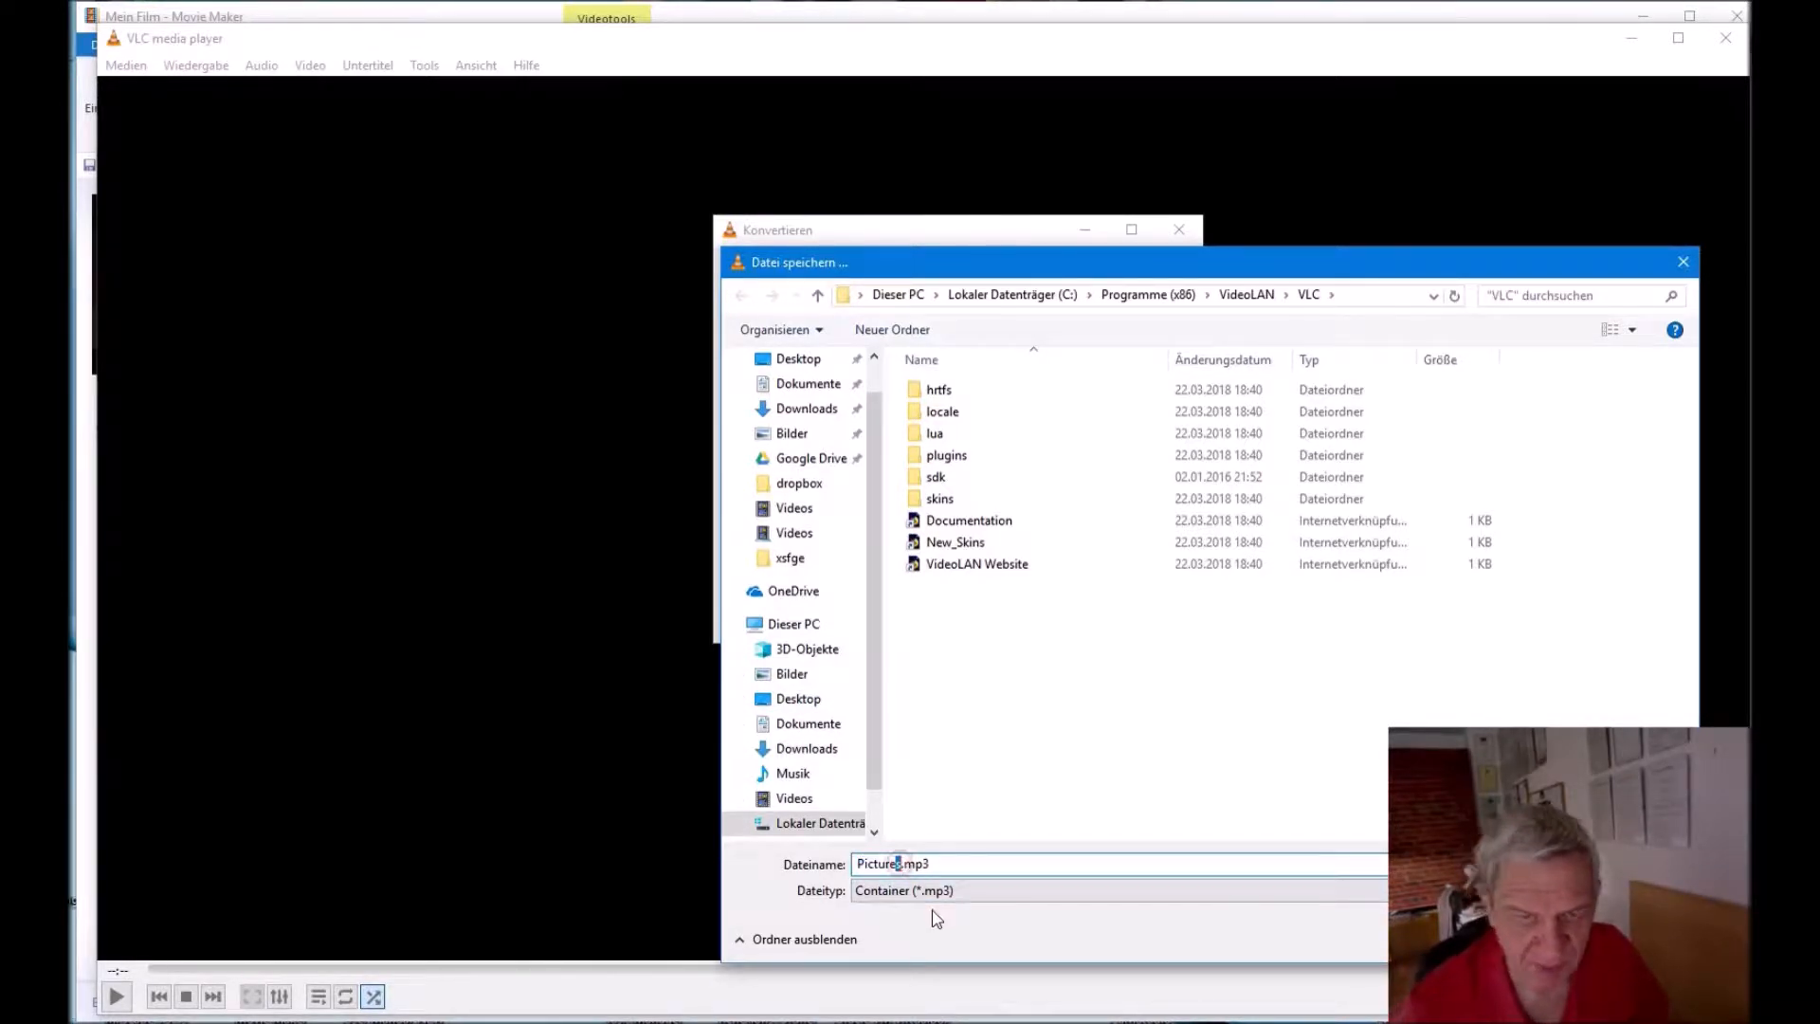
{"action": "key", "text": "BackSpace"}
{"action": "key", "text": "BackSpace"}
{"action": "key", "text": "BackSpace"}
{"action": "key", "text": "BackSpace"}
{"action": "key", "text": "BackSpace"}
{"action": "key", "text": "BackSpace"}
{"action": "key", "text": "BackSpace"}
{"action": "key", "text": "BackSpace"}
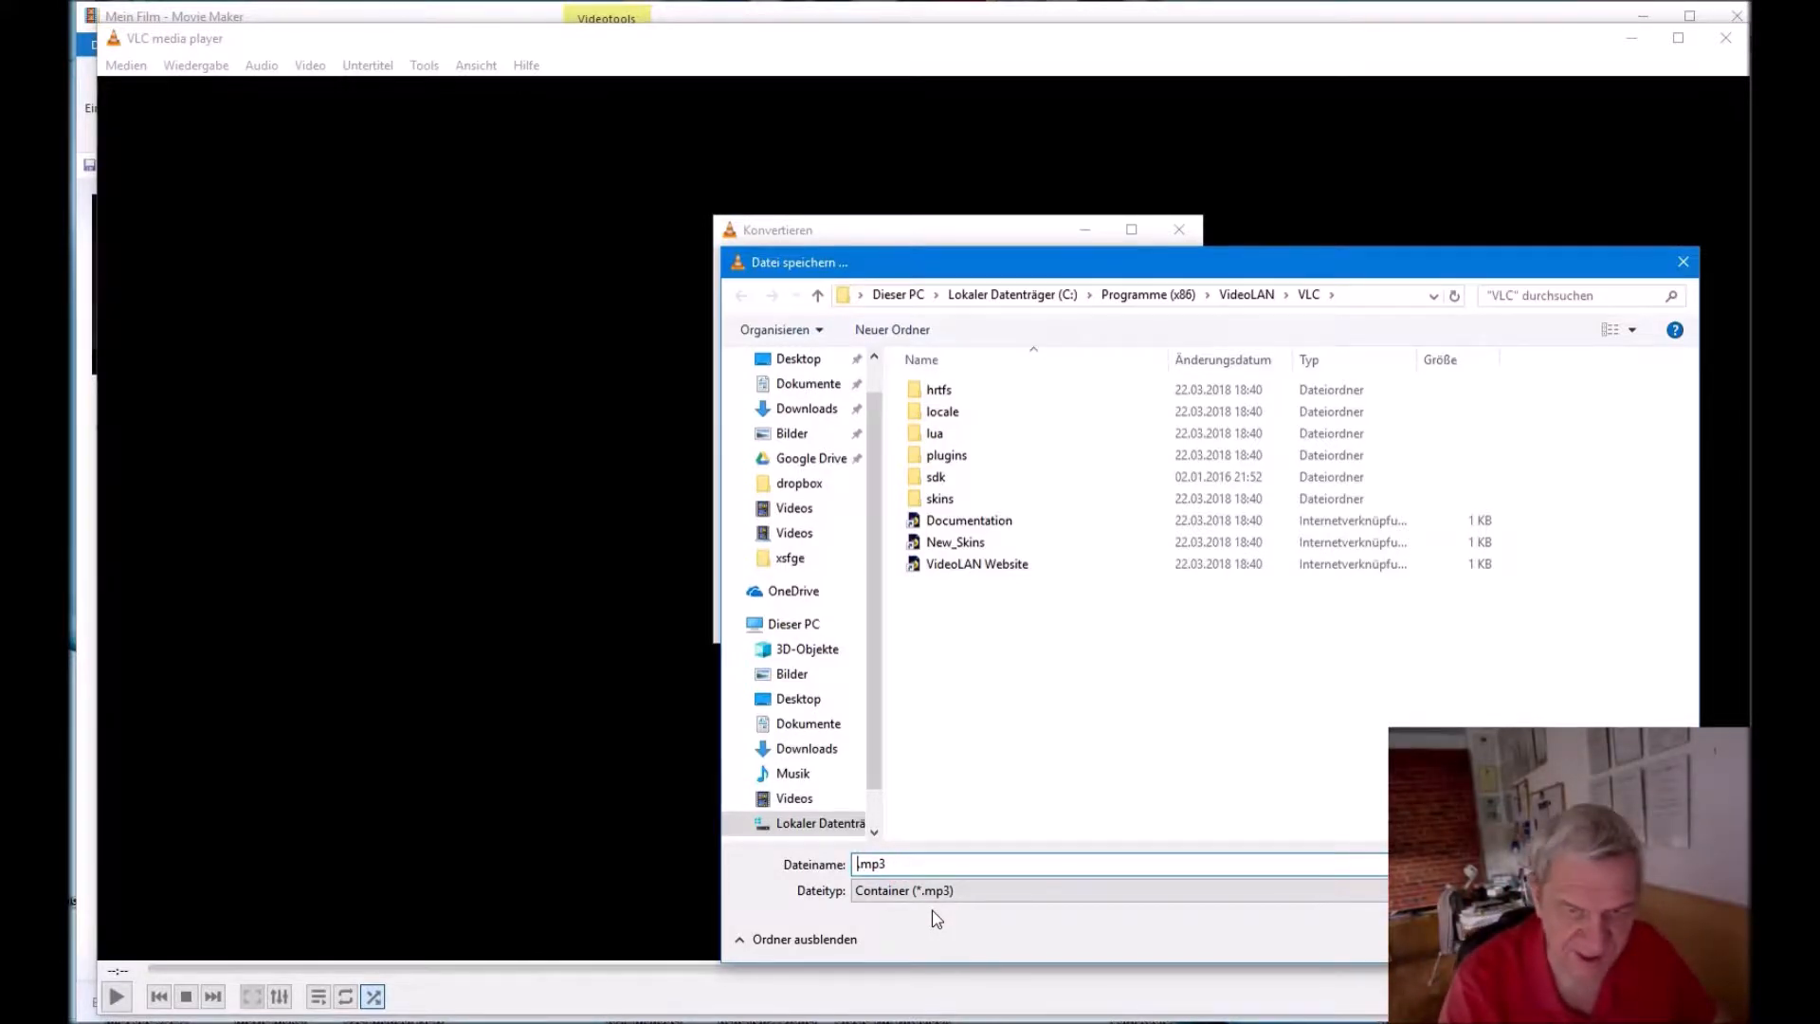
{"action": "type", "text": "Test Aüd"}
{"action": "key", "text": "BackSpace"}
{"action": "key", "text": "BackSpace"}
{"action": "type", "text": "jud"}
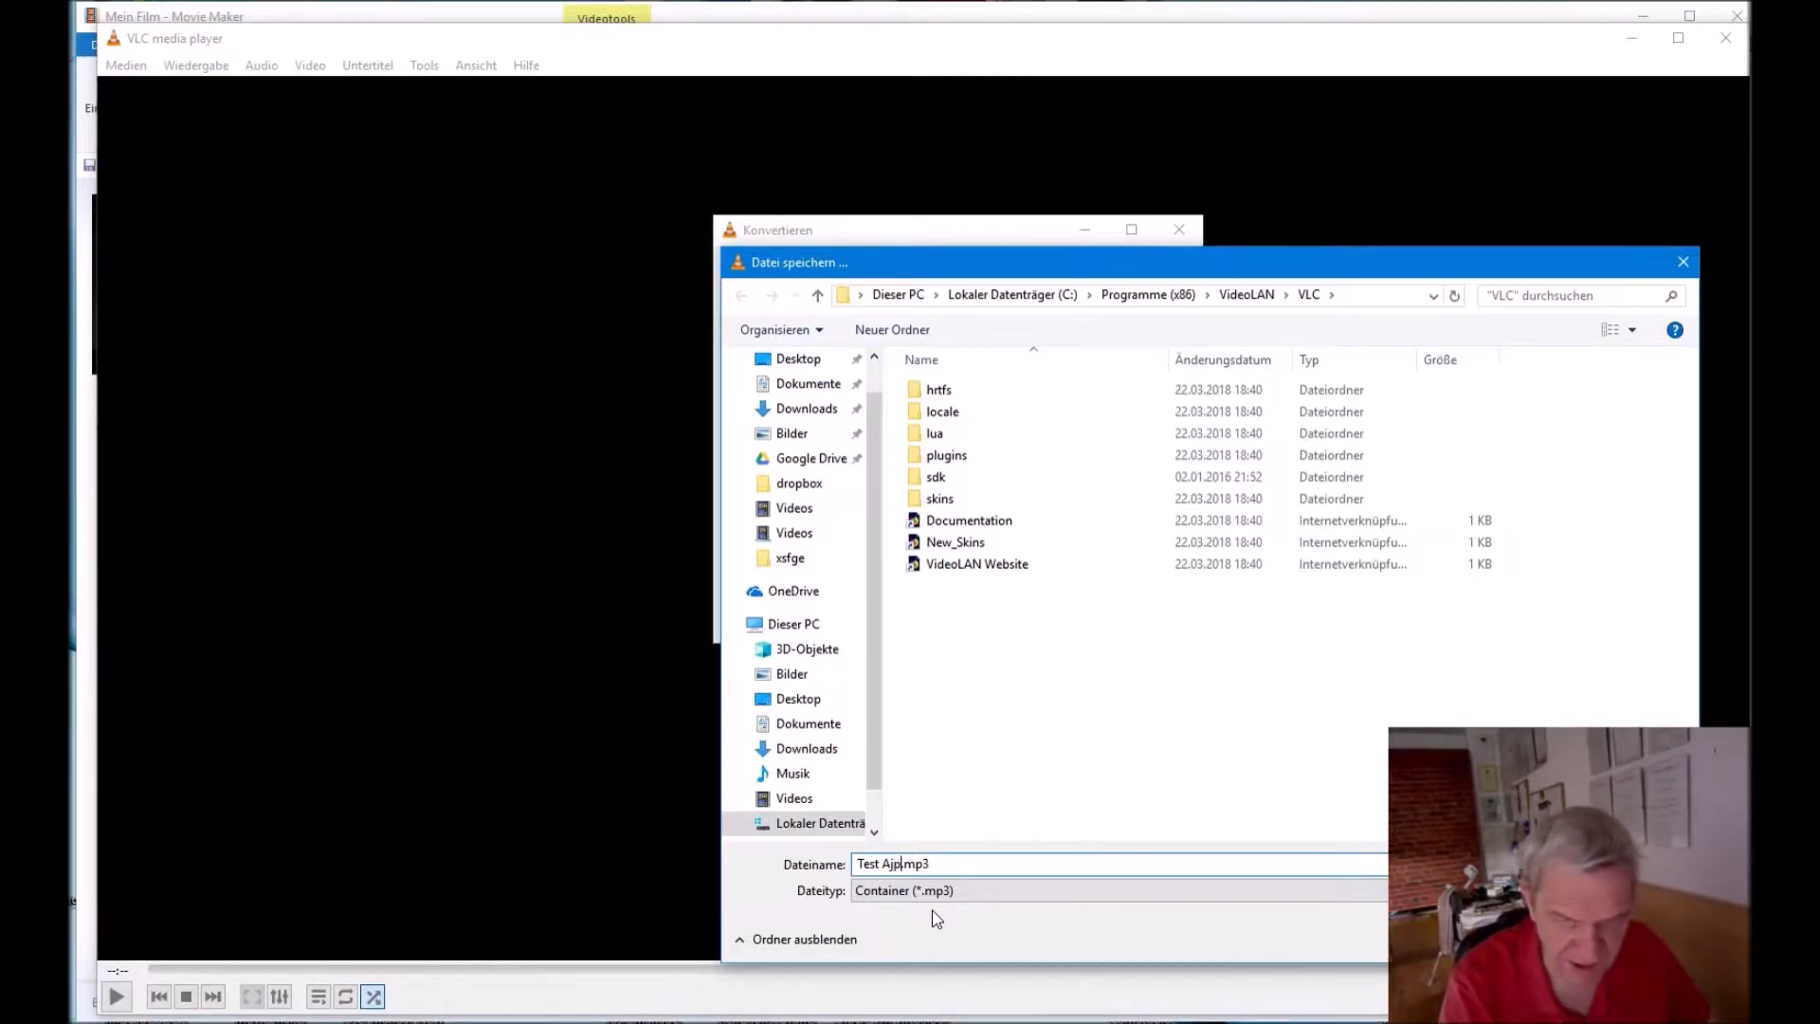
{"action": "key", "text": "BackSpace"}
{"action": "key", "text": "BackSpace"}
{"action": "type", "text": "eman"}
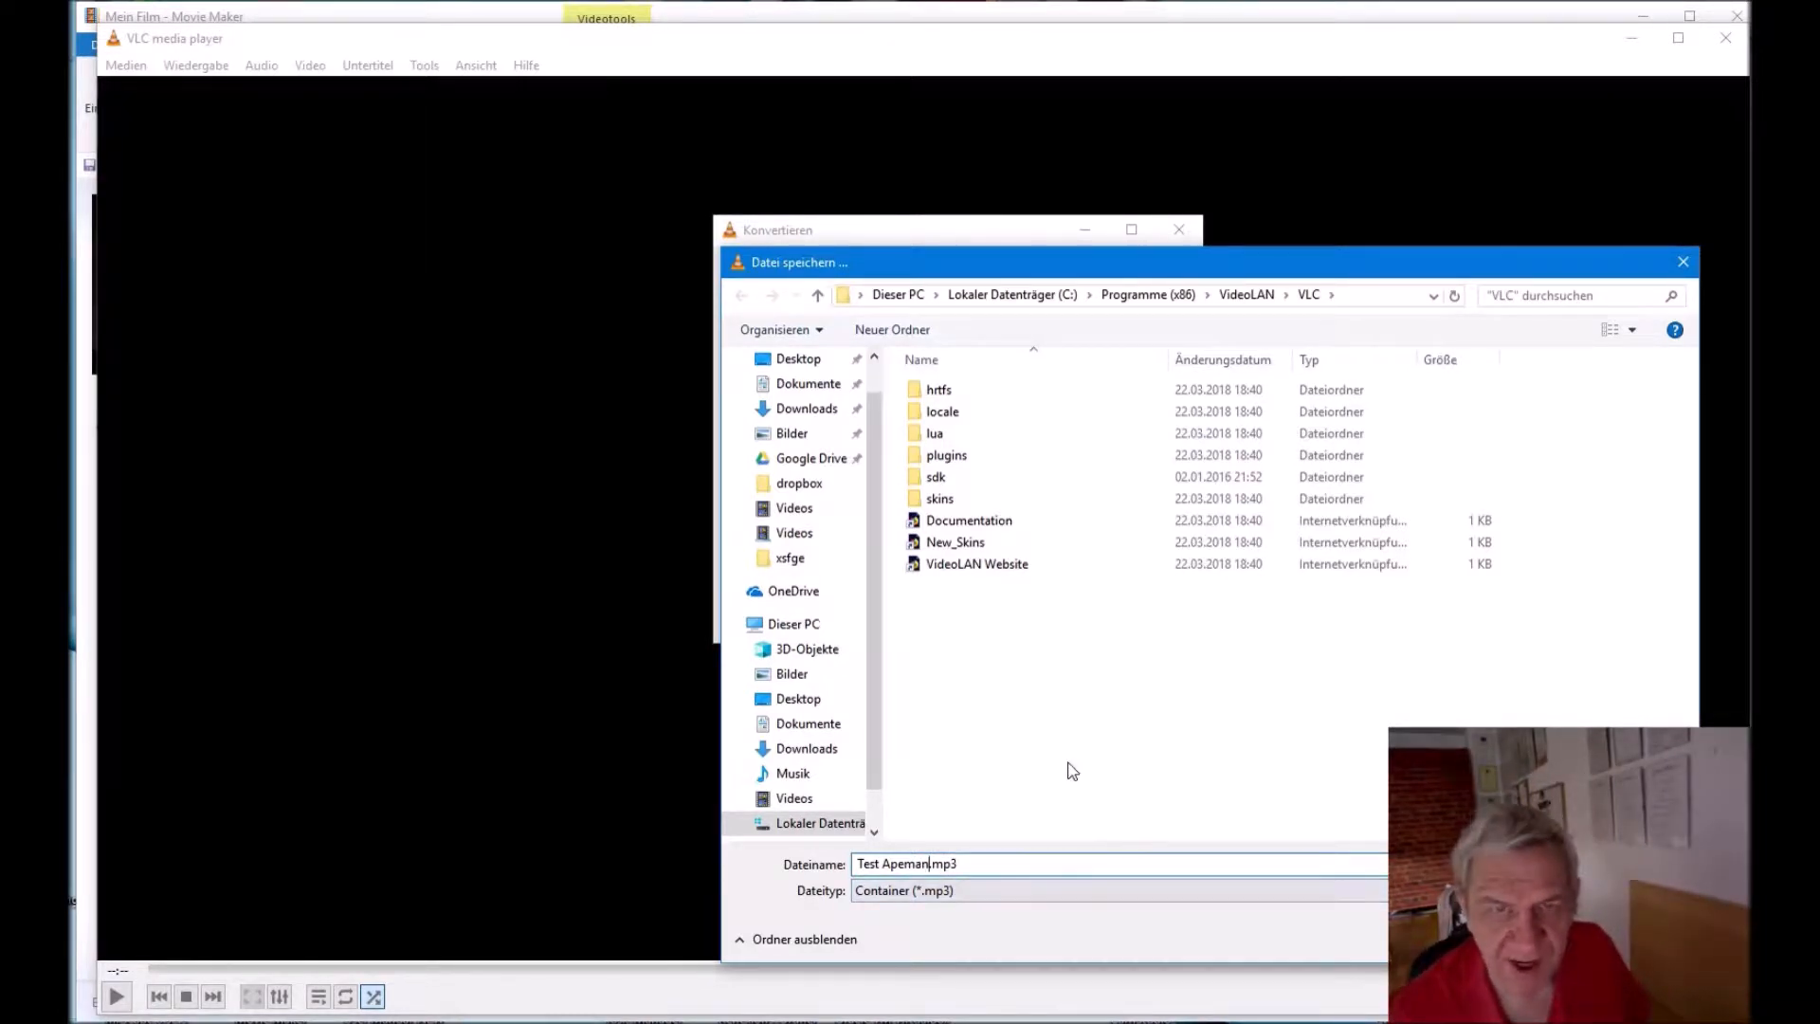
Step: Set the Musik folder as the destination for Test Apeman.mp3 and start the MP3 conversion
{"action": "left_click", "coordinate": [793, 778]}
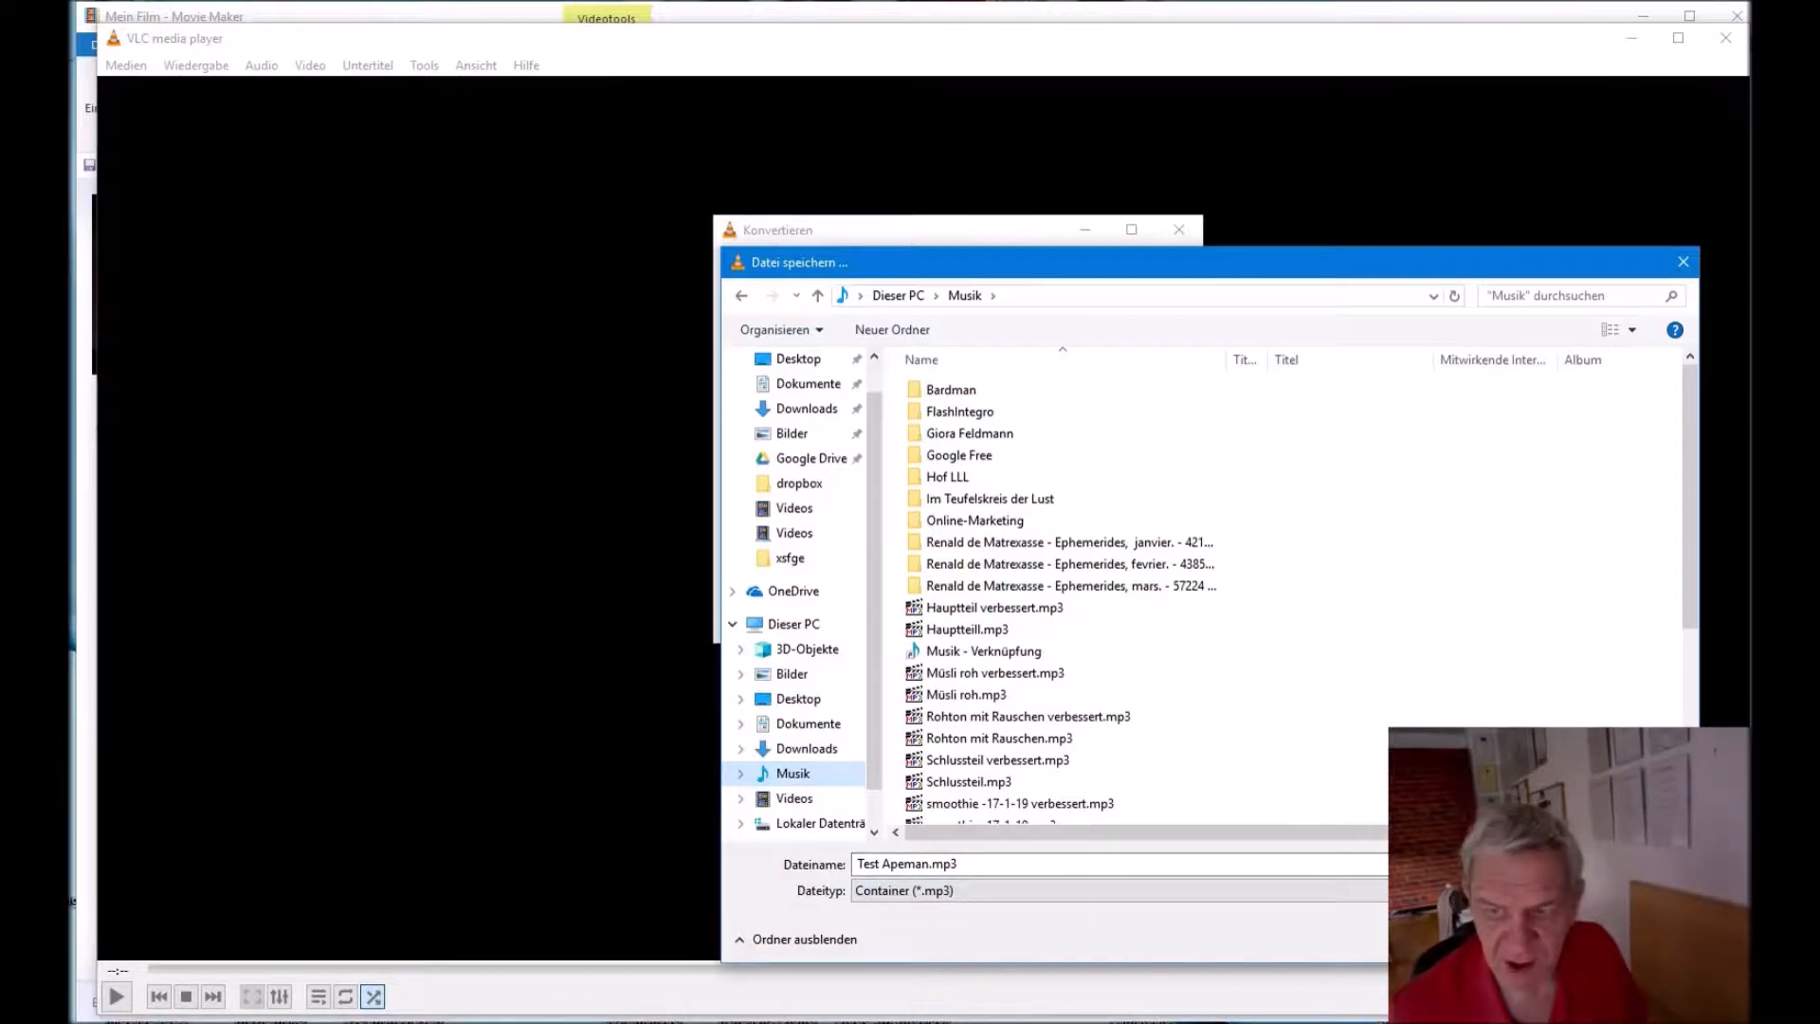
{"action": "key", "text": "Return"}
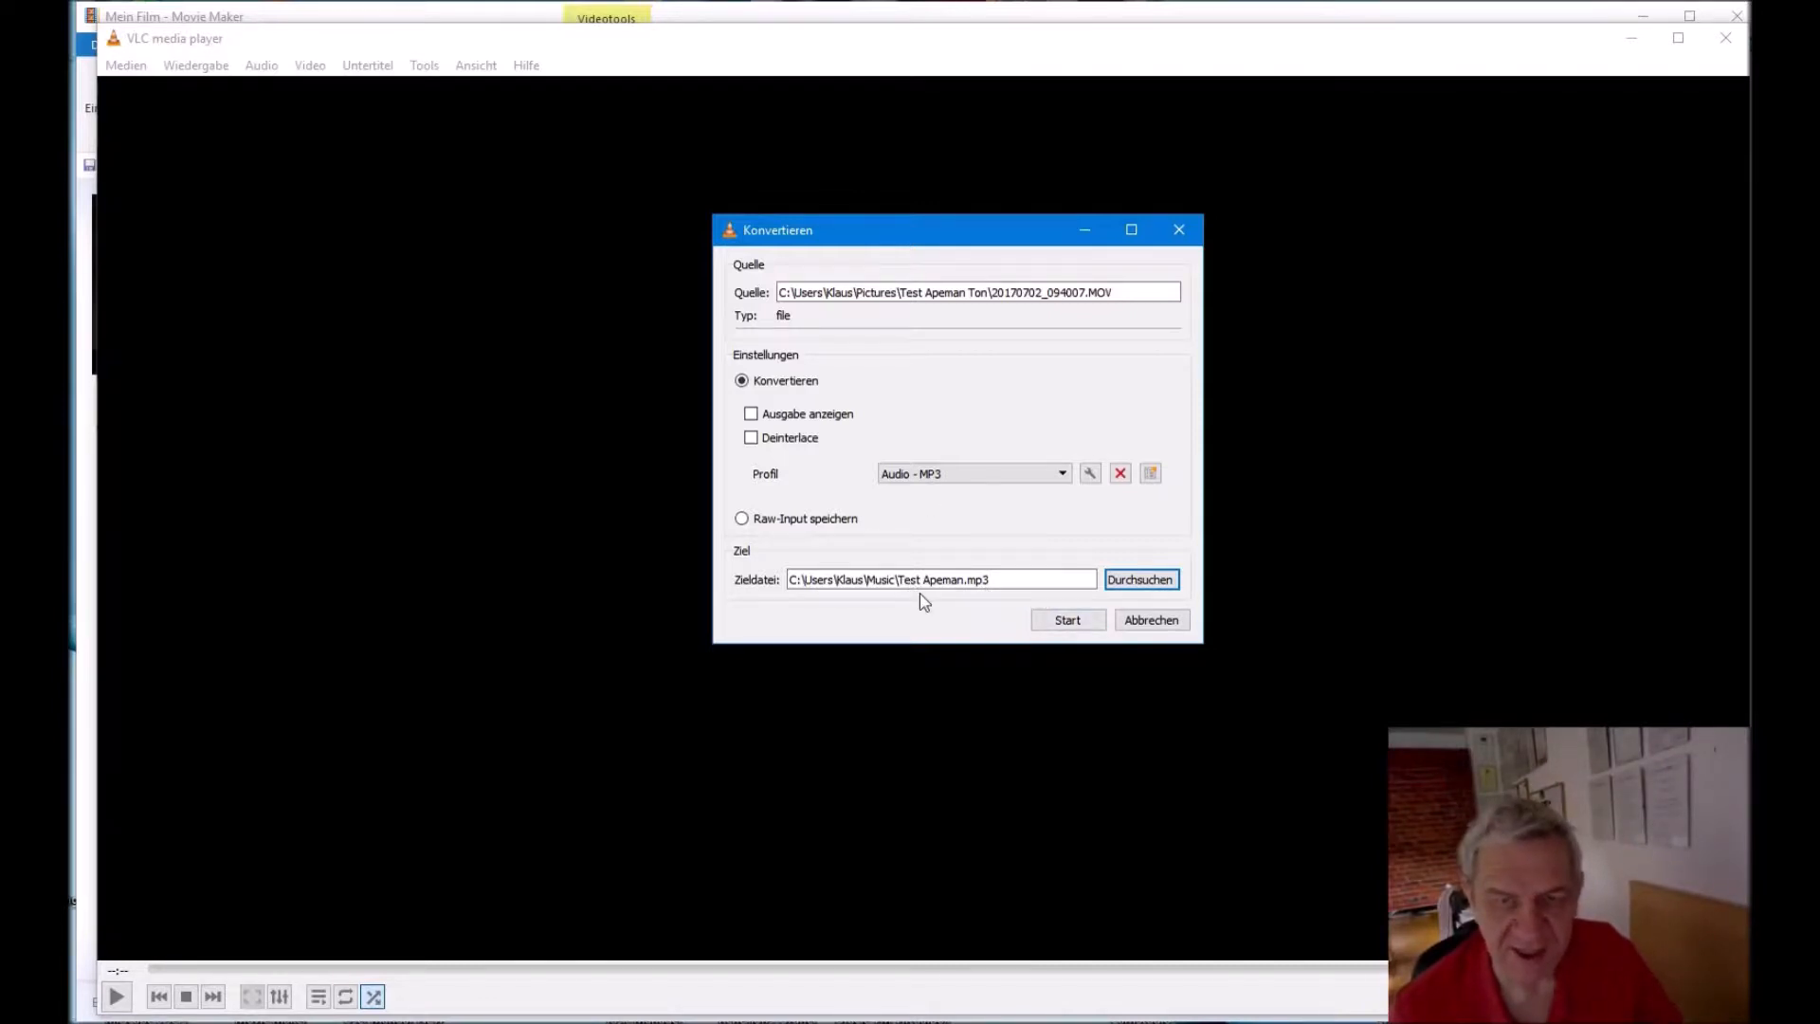
{"action": "left_click", "coordinate": [1075, 618]}
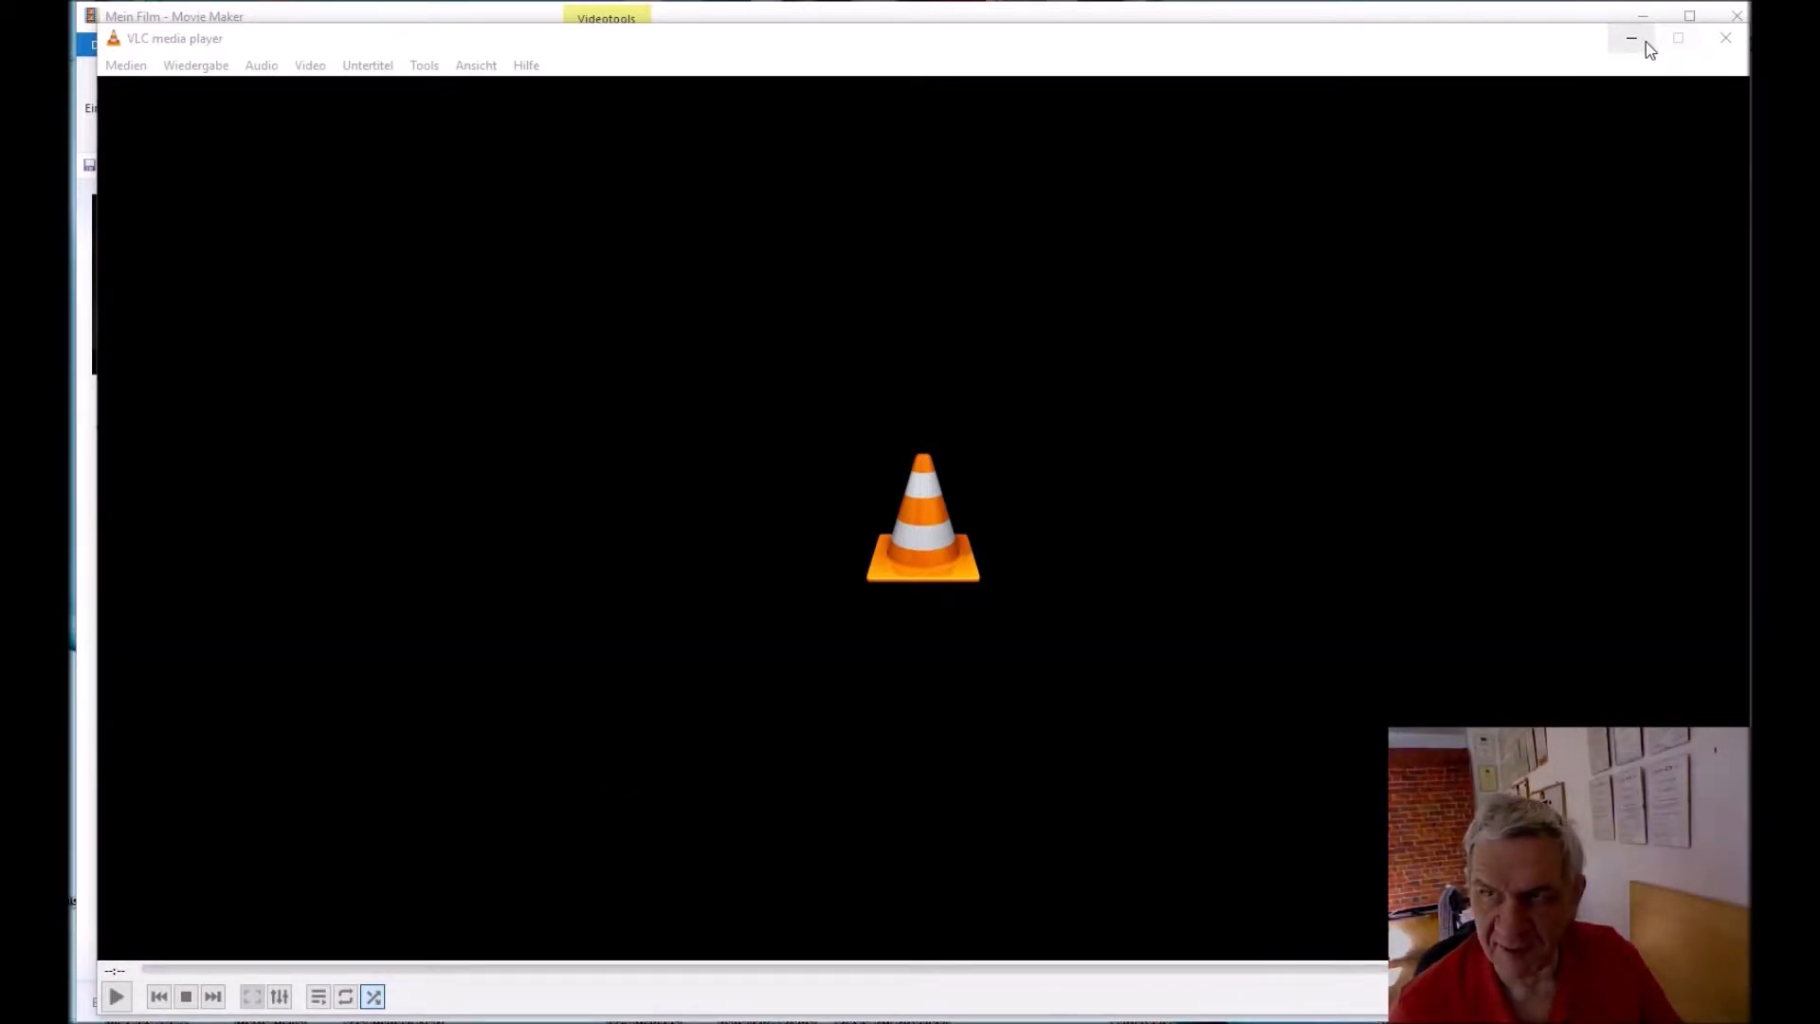
Step: Close VLC media player and switch to Audacity, moving its window higher on the screen
{"action": "left_click", "coordinate": [1731, 38]}
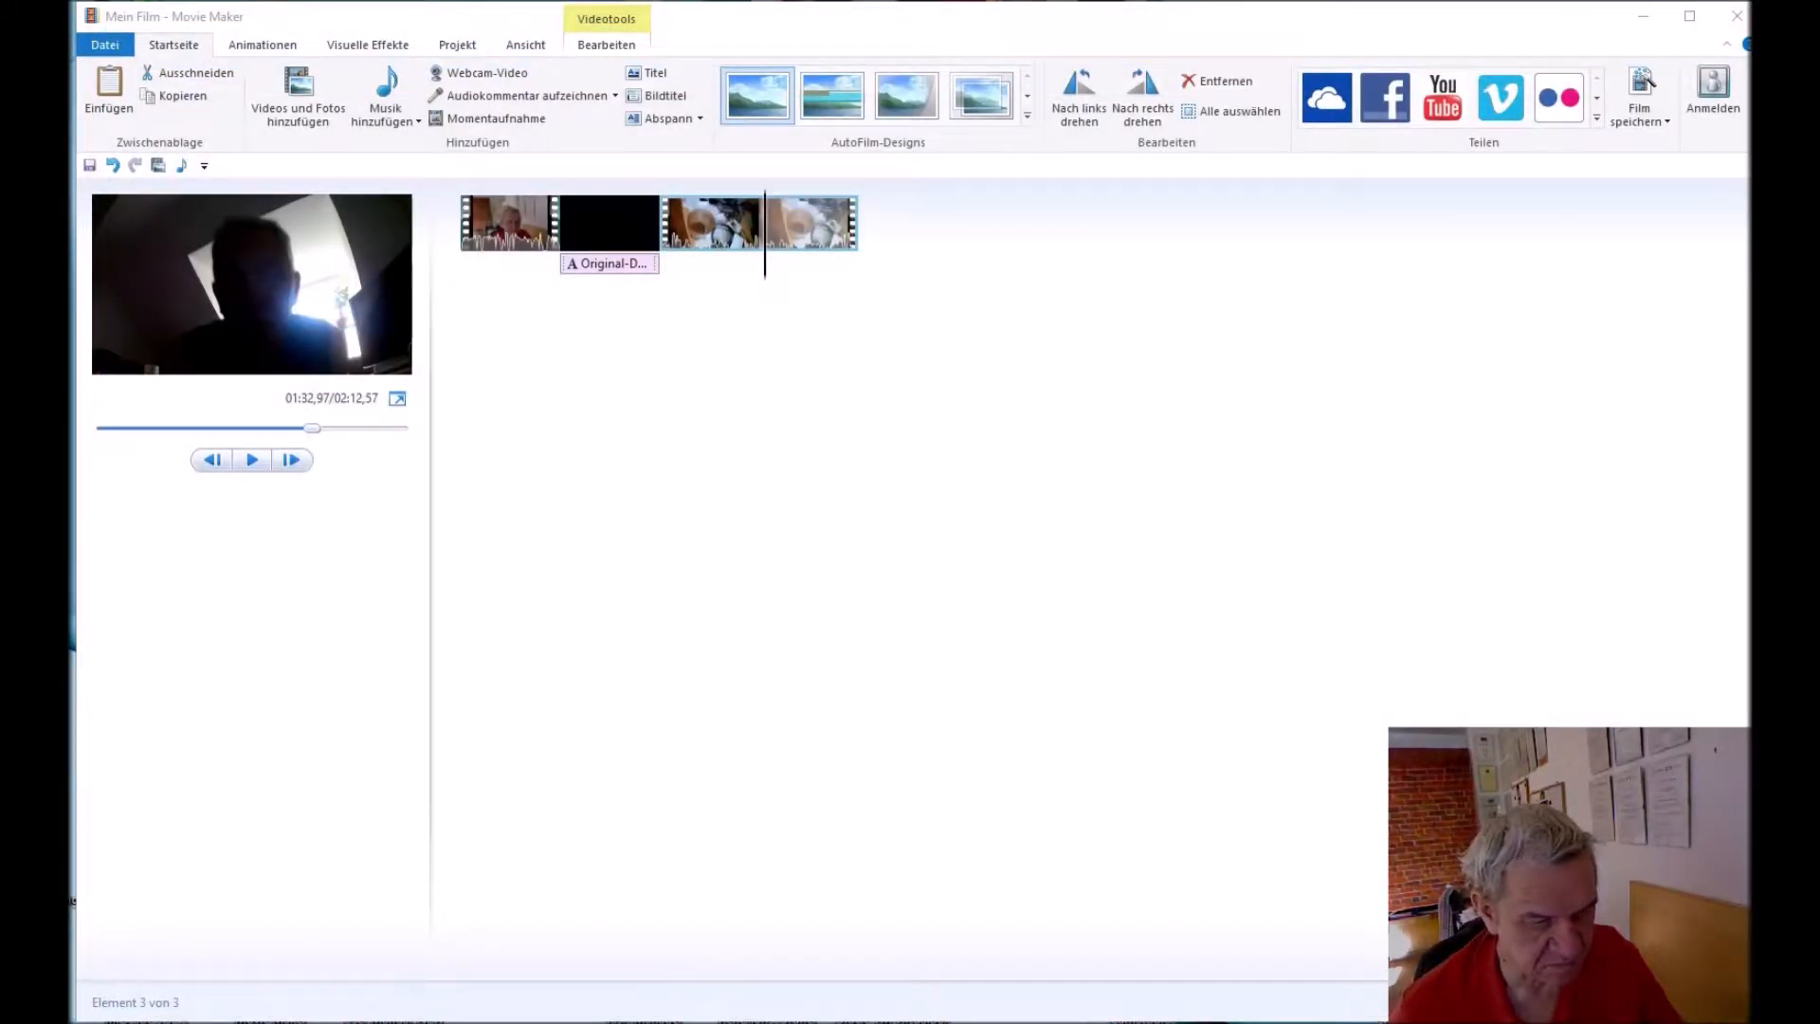
{"action": "mouse_move", "coordinate": [319, 1022]}
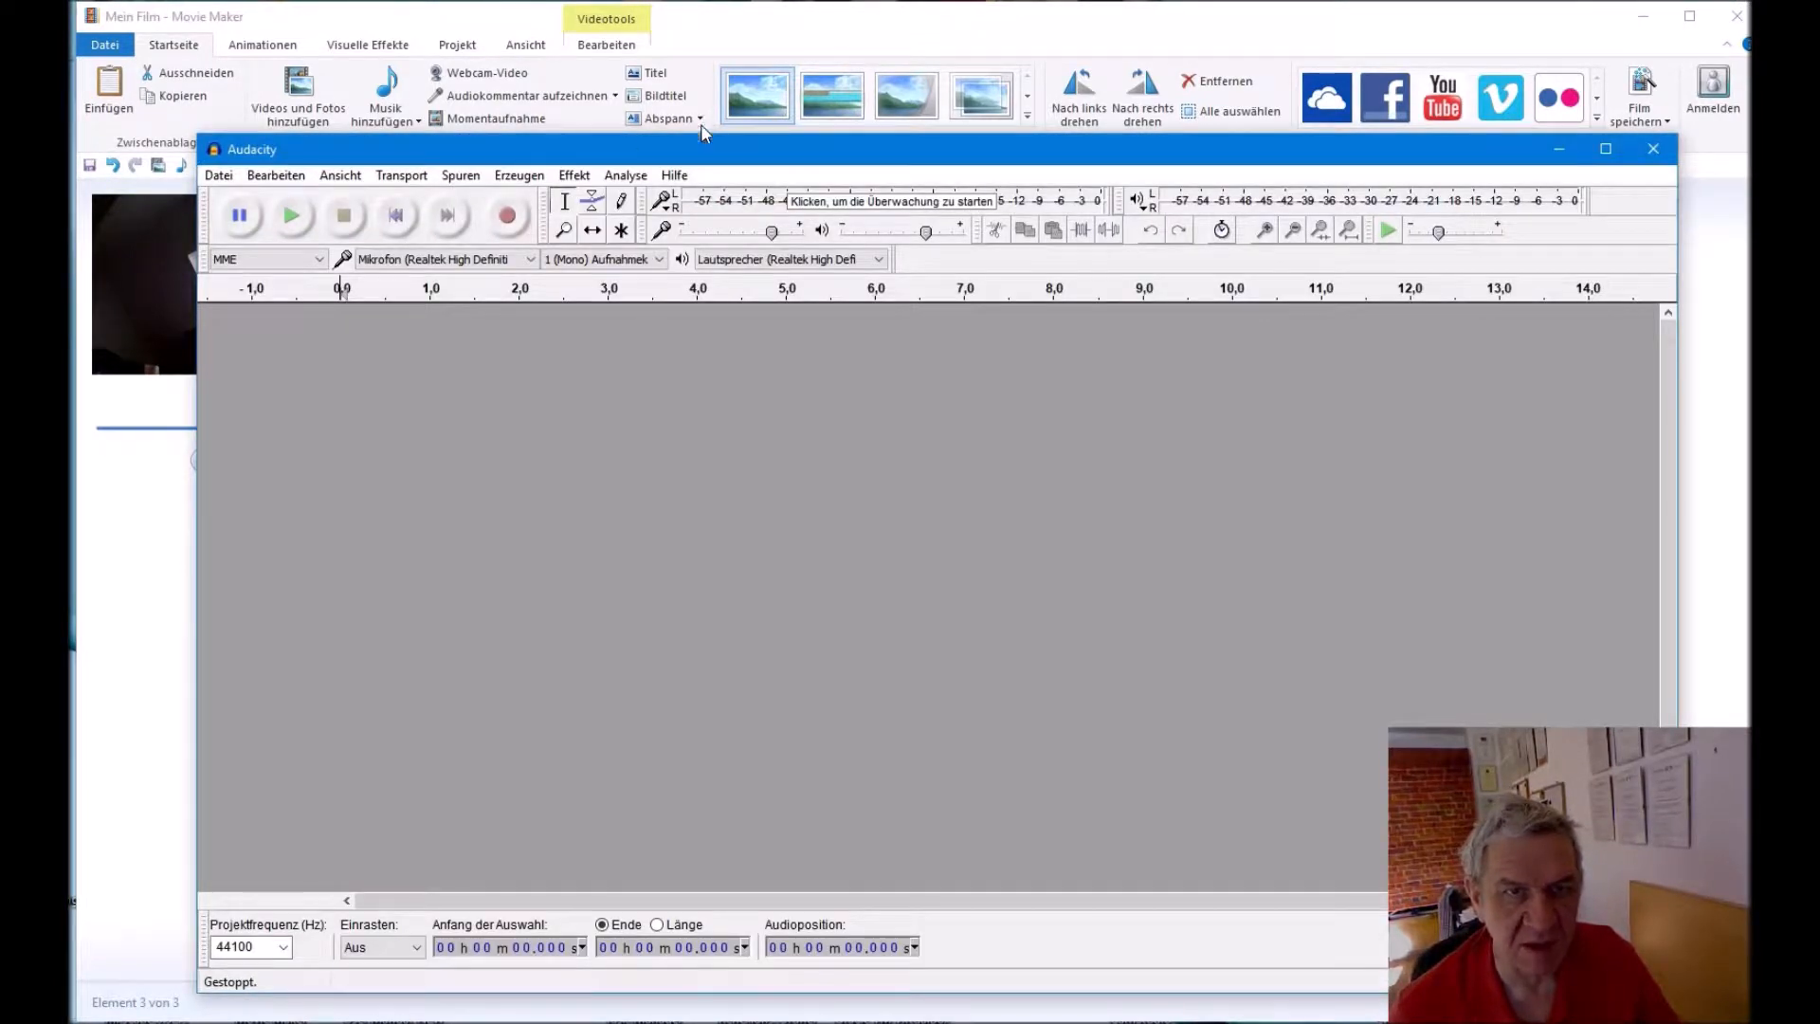
{"action": "left_click_drag", "start_coordinate": [725, 161], "coordinate": [728, 84]}
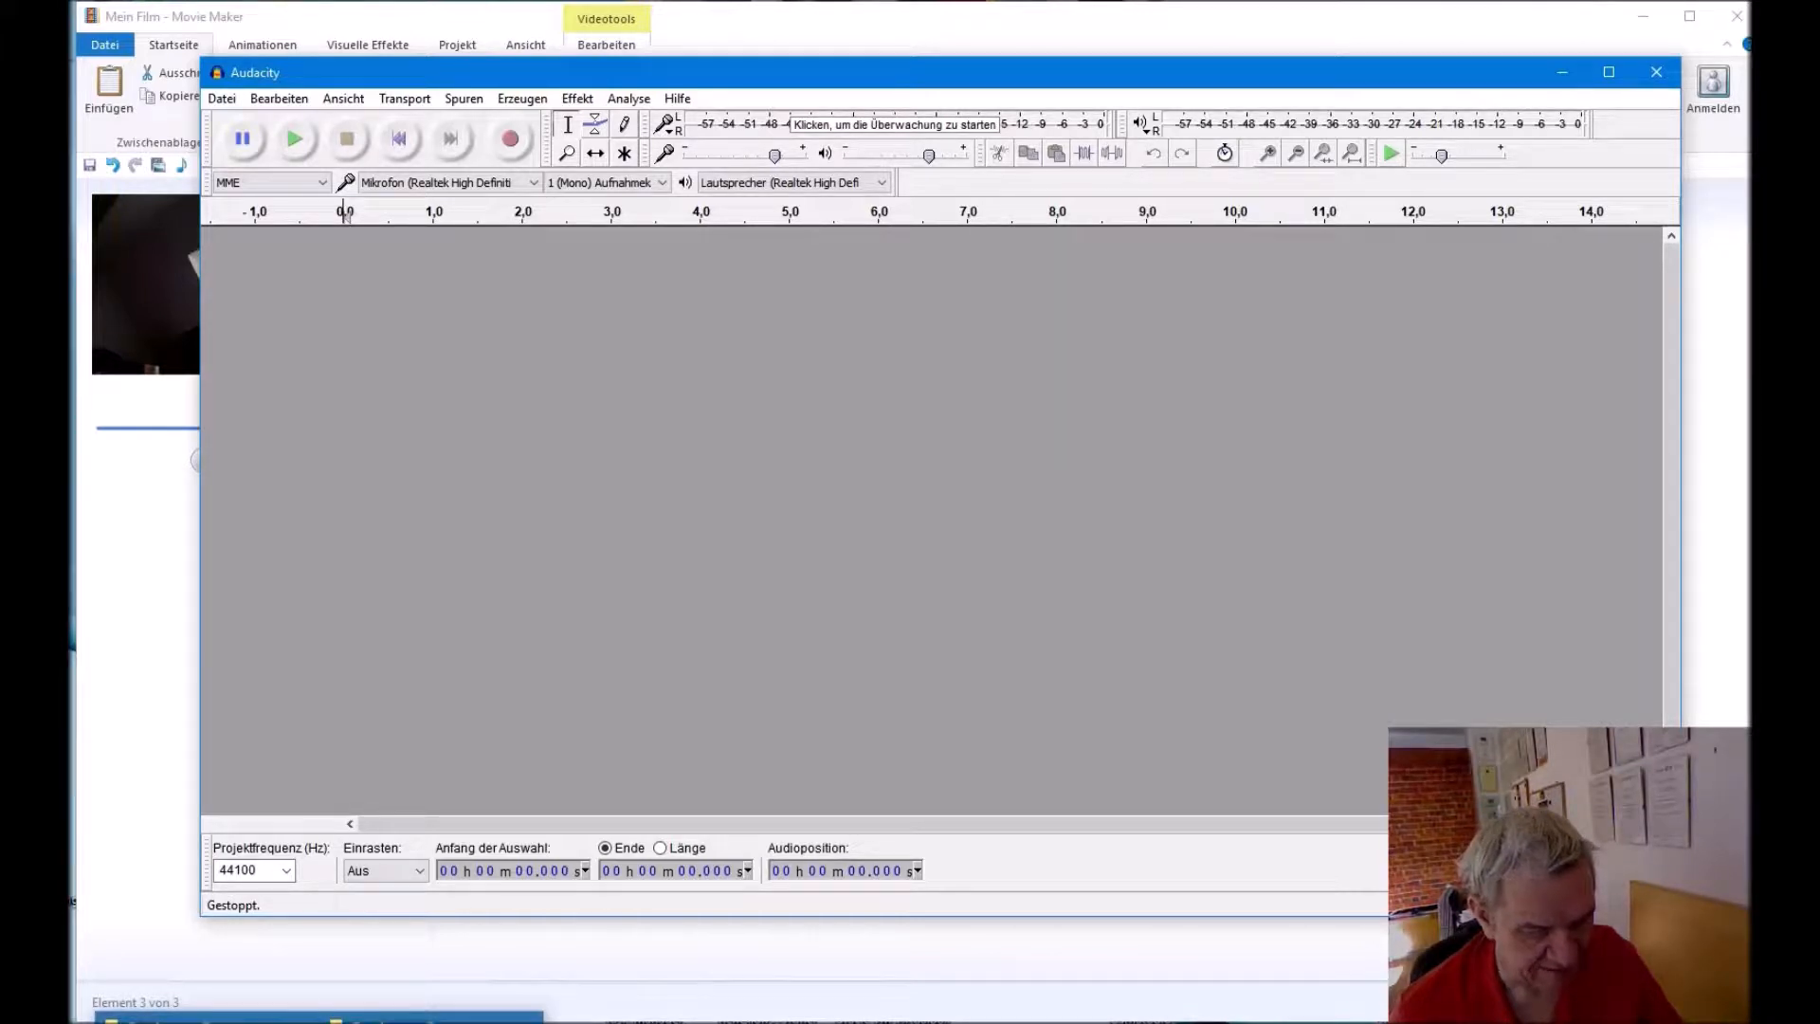
Step: Open the Musik folder in File Explorer over Audacity and reposition the window to locate Test Apeman.mp3
{"action": "left_click", "coordinate": [318, 1023]}
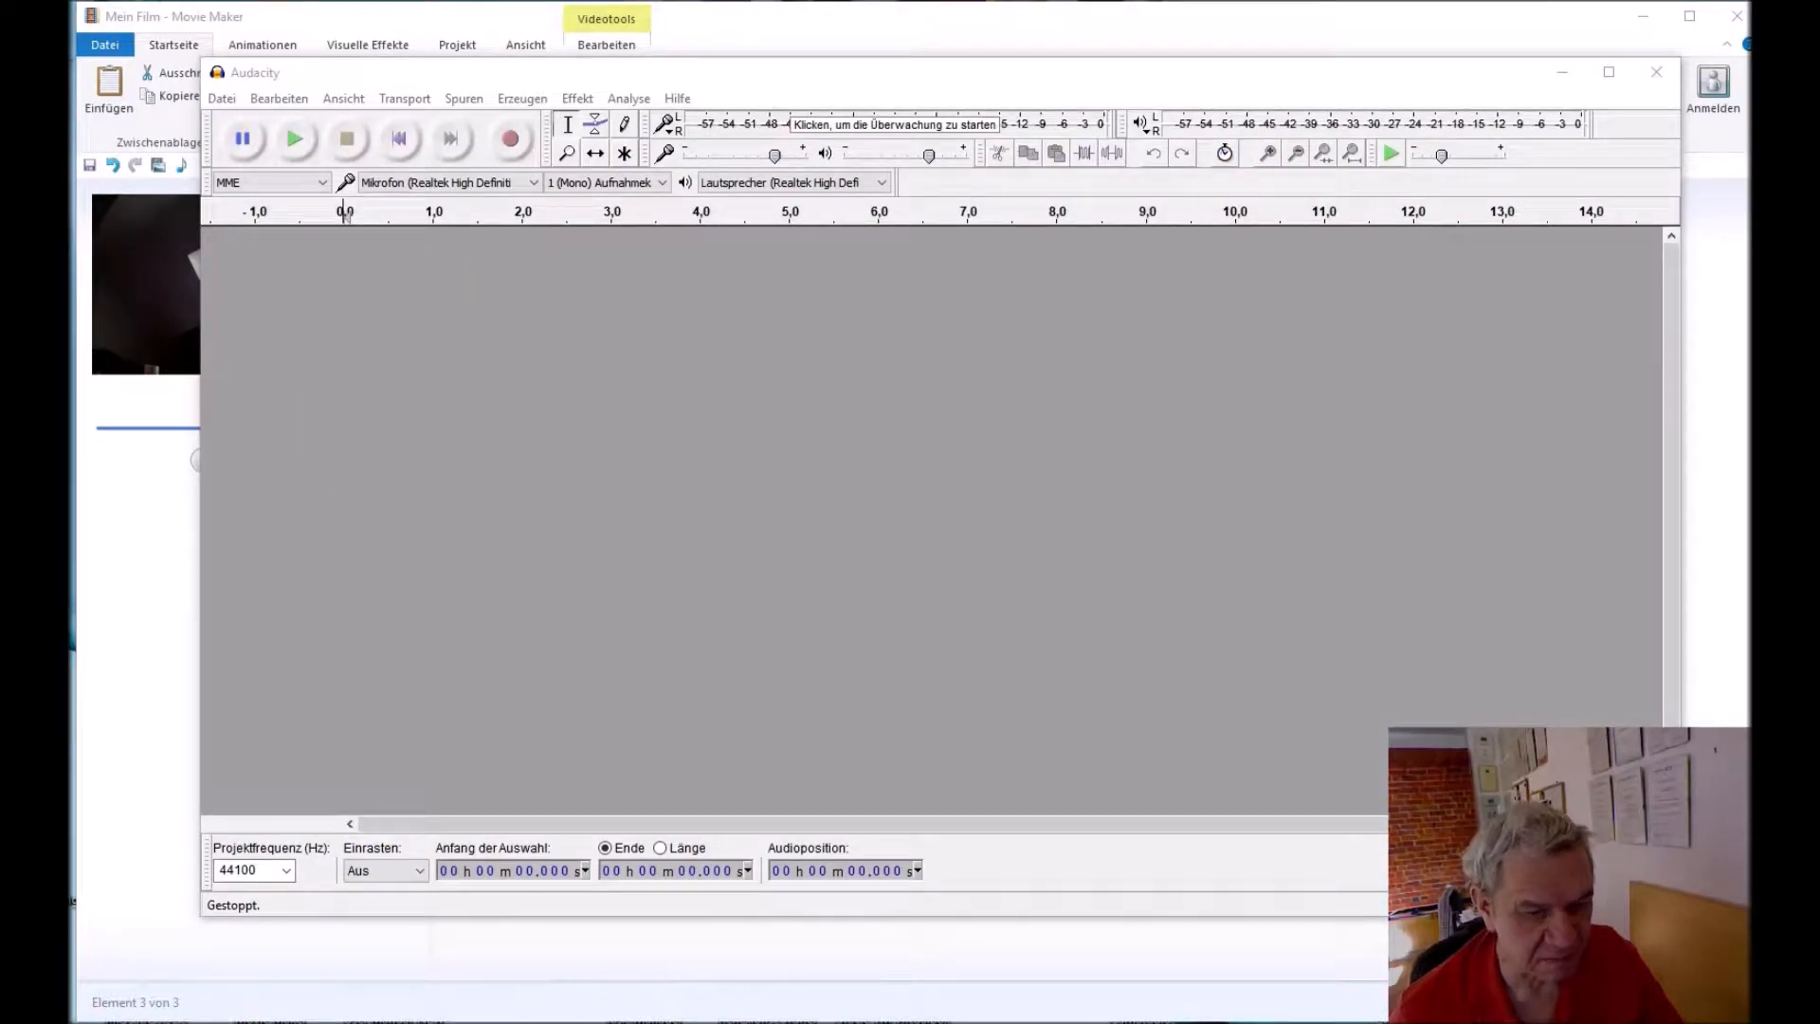
{"action": "left_click_drag", "start_coordinate": [664, 1023], "coordinate": [877, 621]}
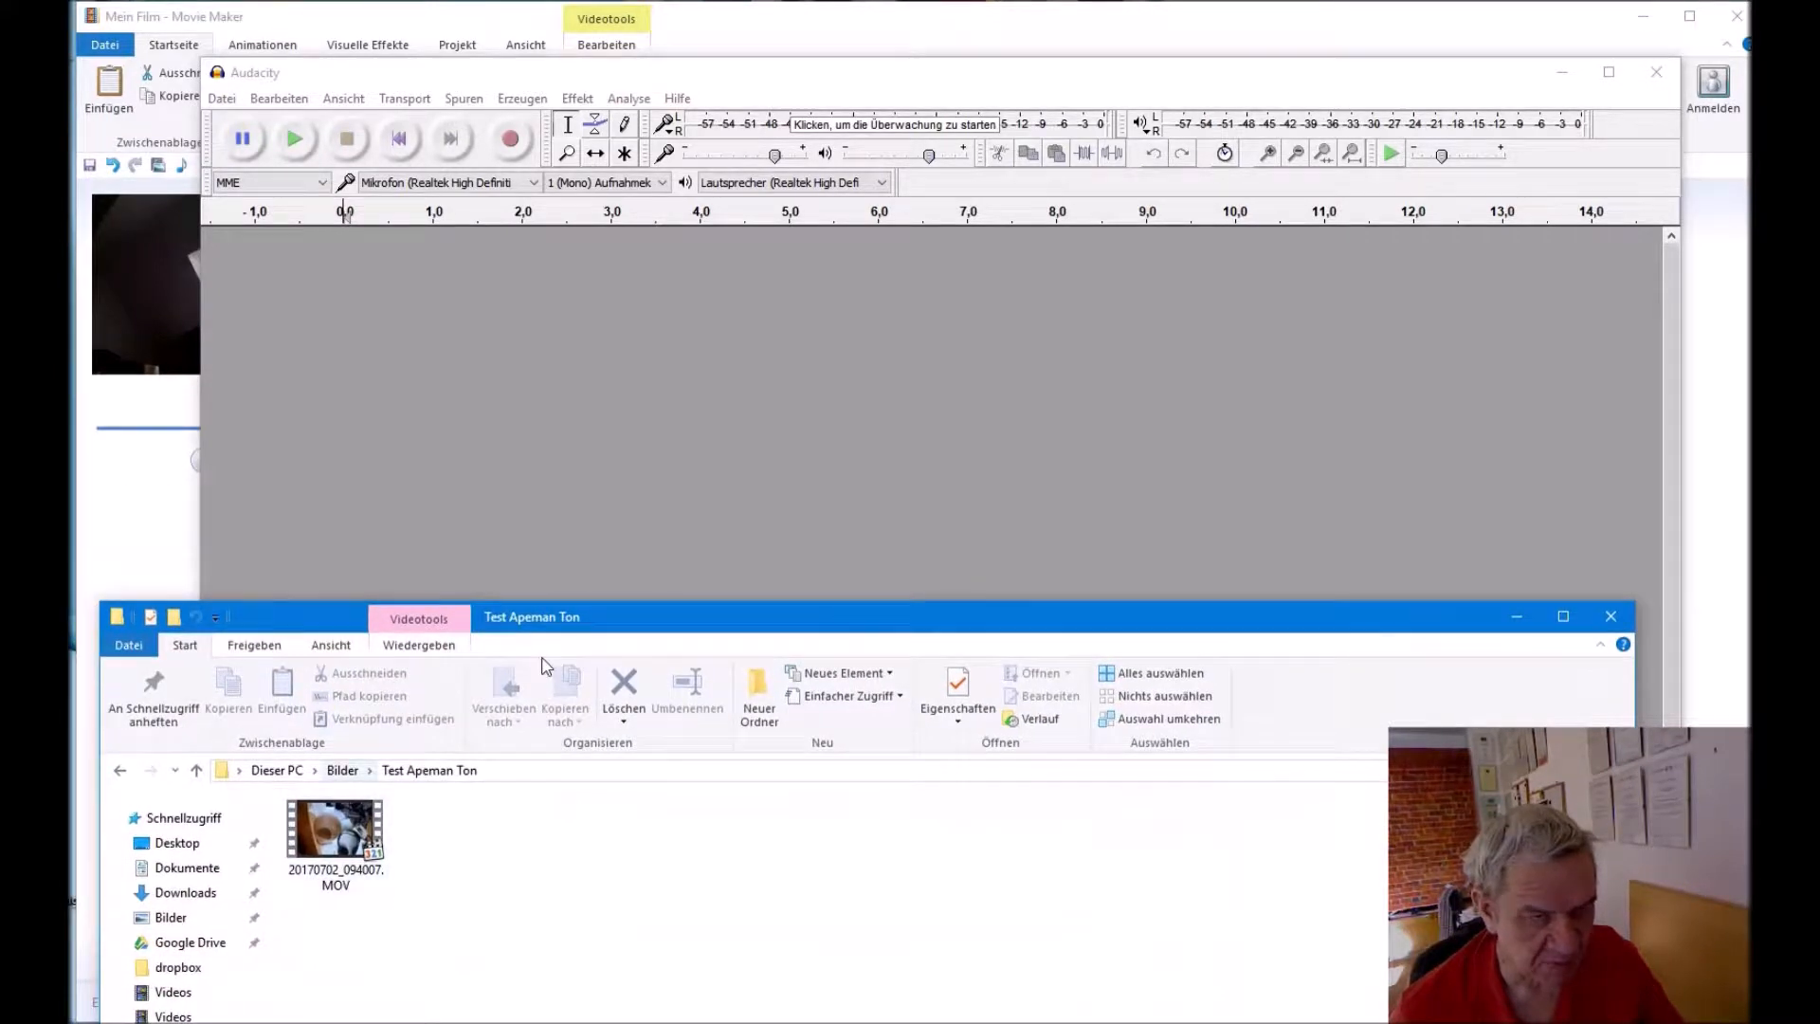
{"action": "left_click_drag", "start_coordinate": [598, 612], "coordinate": [711, 289]}
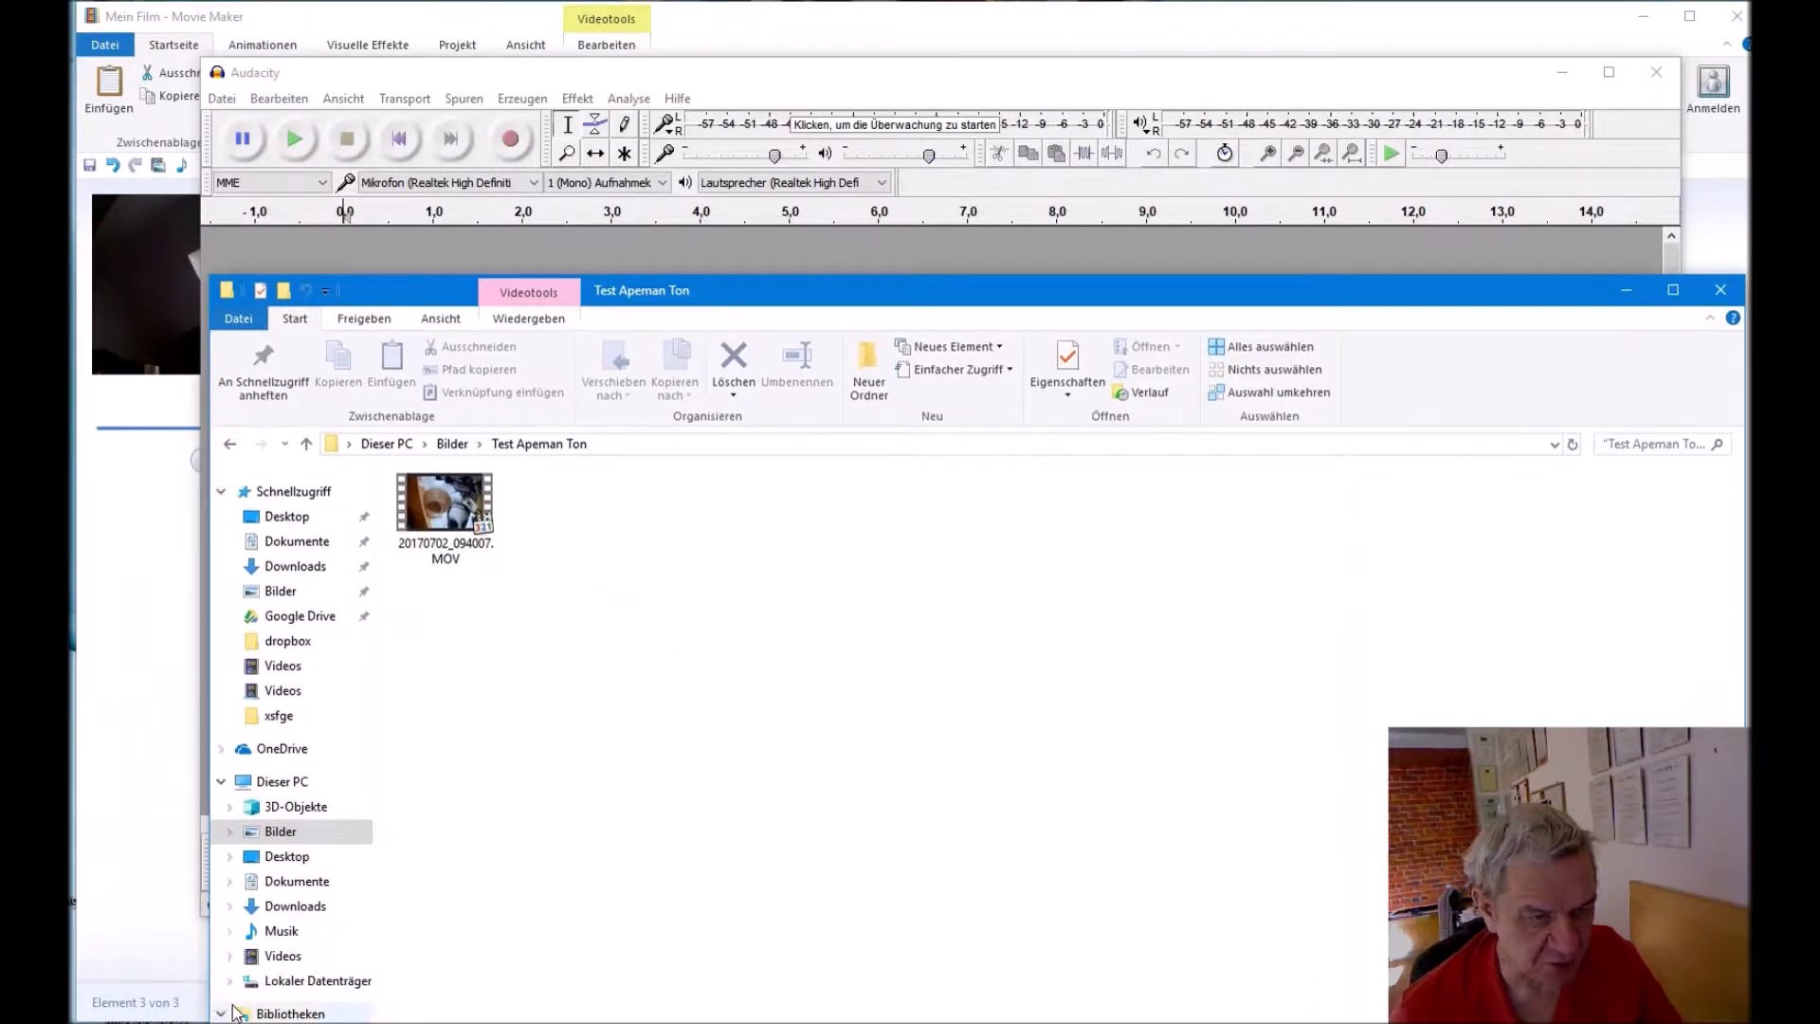
{"action": "left_click", "coordinate": [284, 936]}
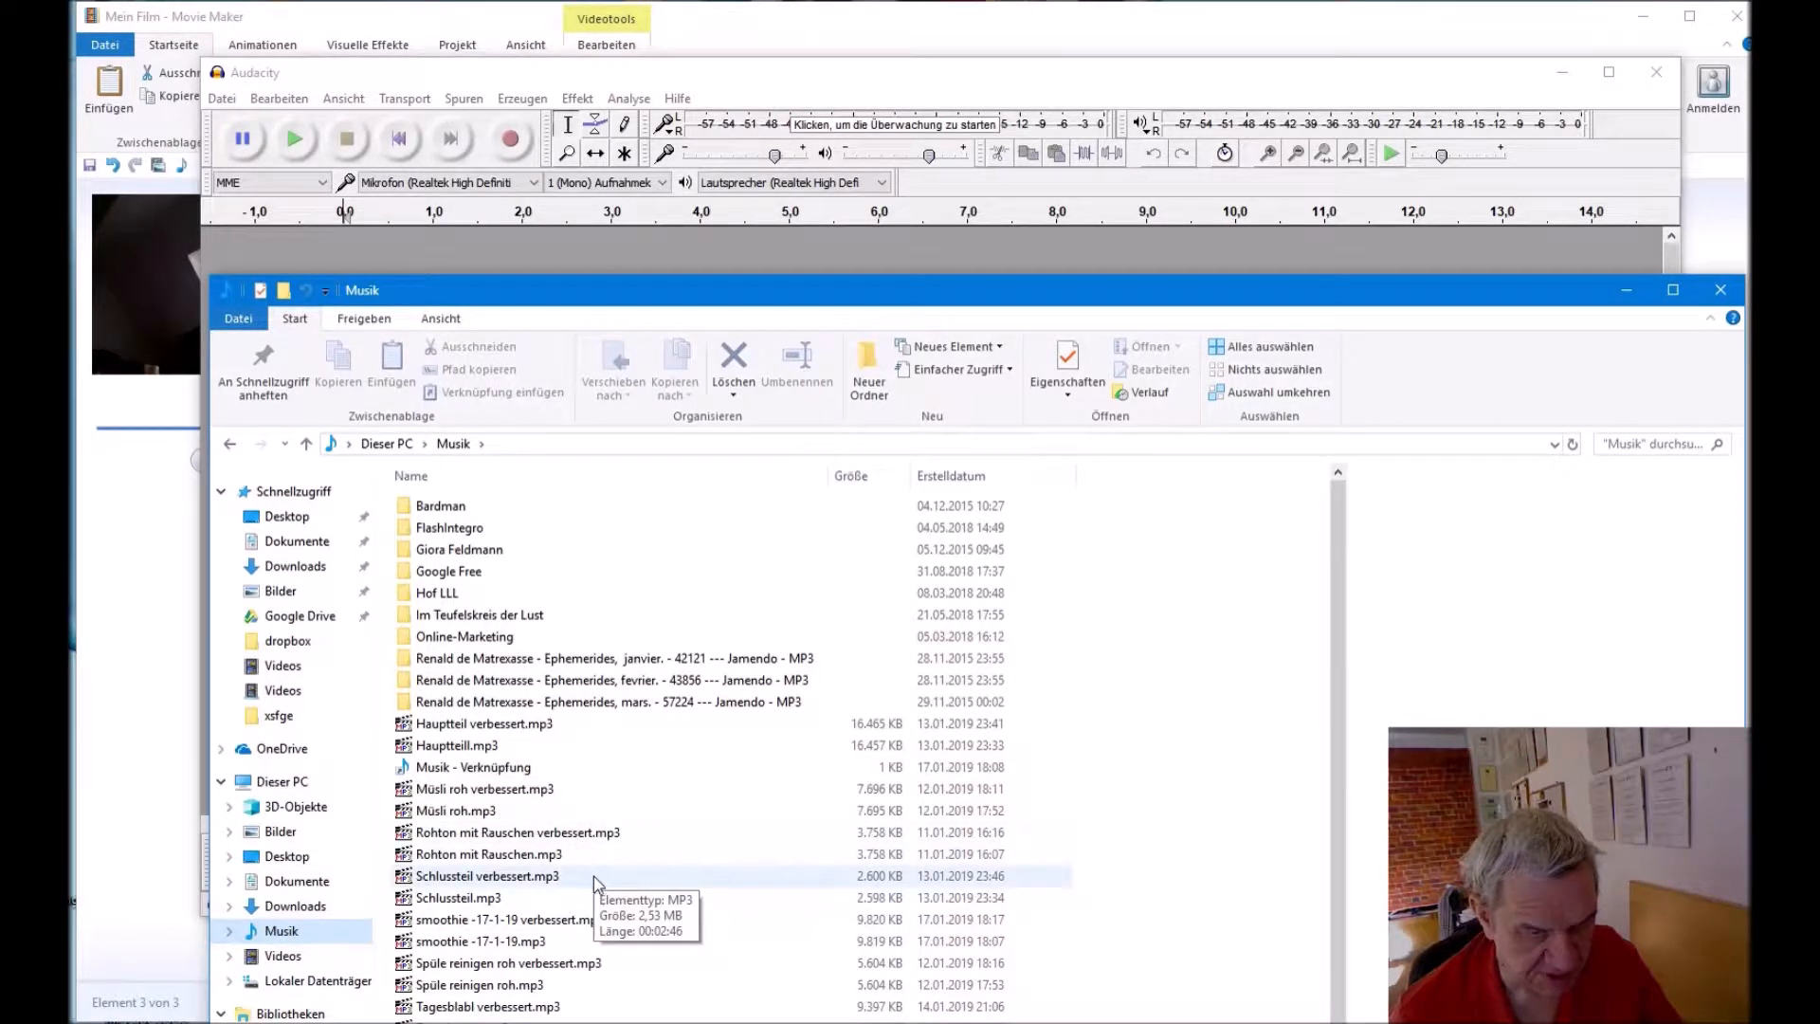
{"action": "scroll", "coordinate": [595, 883], "scroll_direction": "down", "scroll_amount": 1}
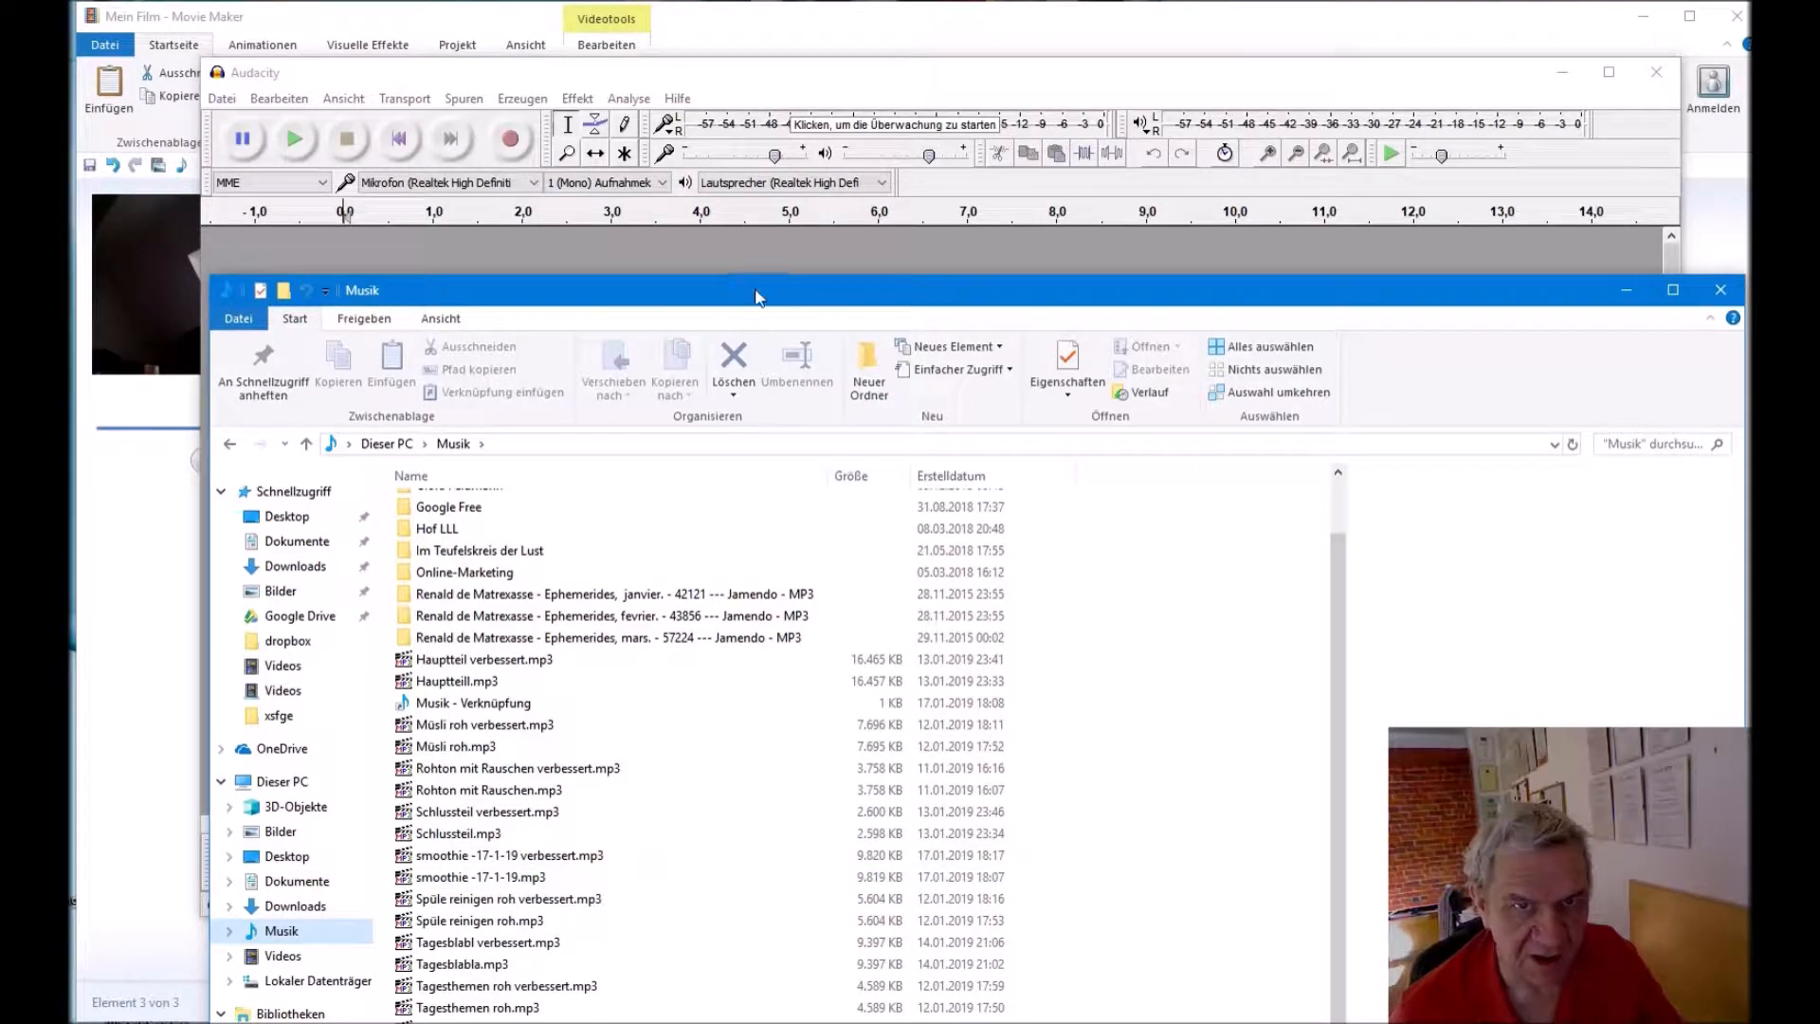
{"action": "left_click_drag", "start_coordinate": [756, 297], "coordinate": [849, 111]}
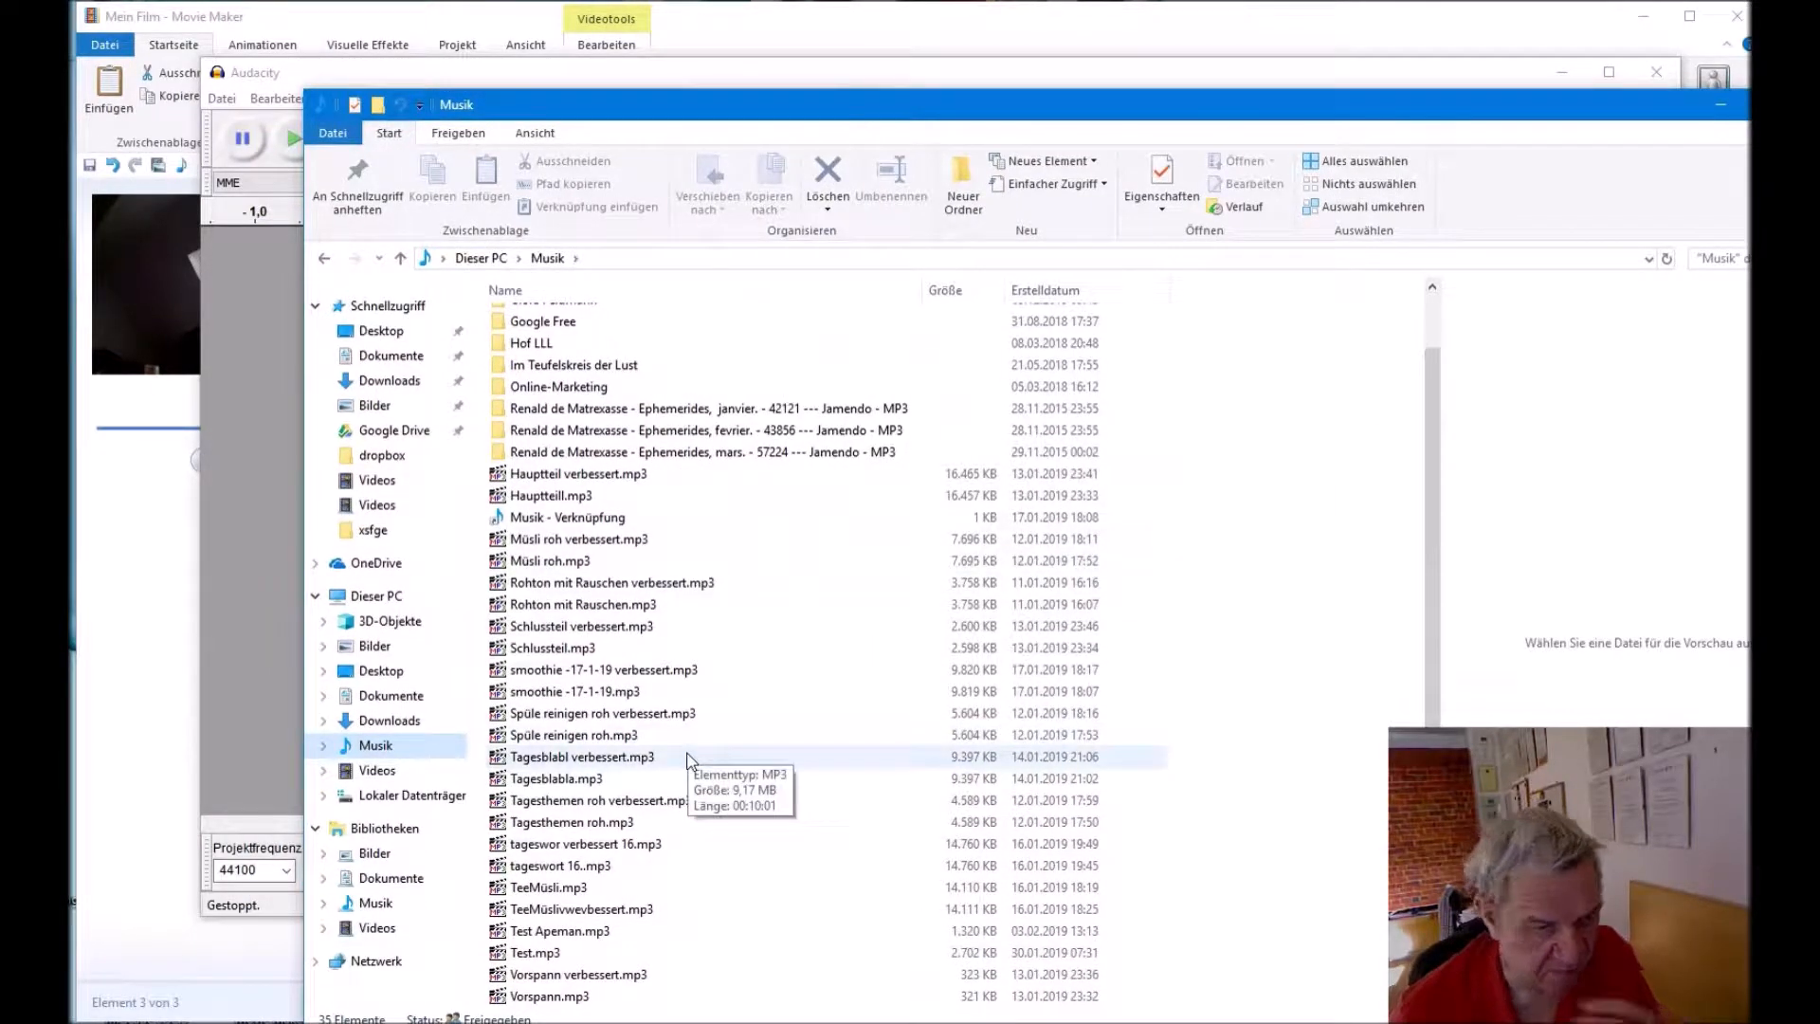
Step: Import Test Apeman.mp3 from the Musik folder into the empty Audacity project as an audio track
{"action": "left_click", "coordinate": [580, 935]}
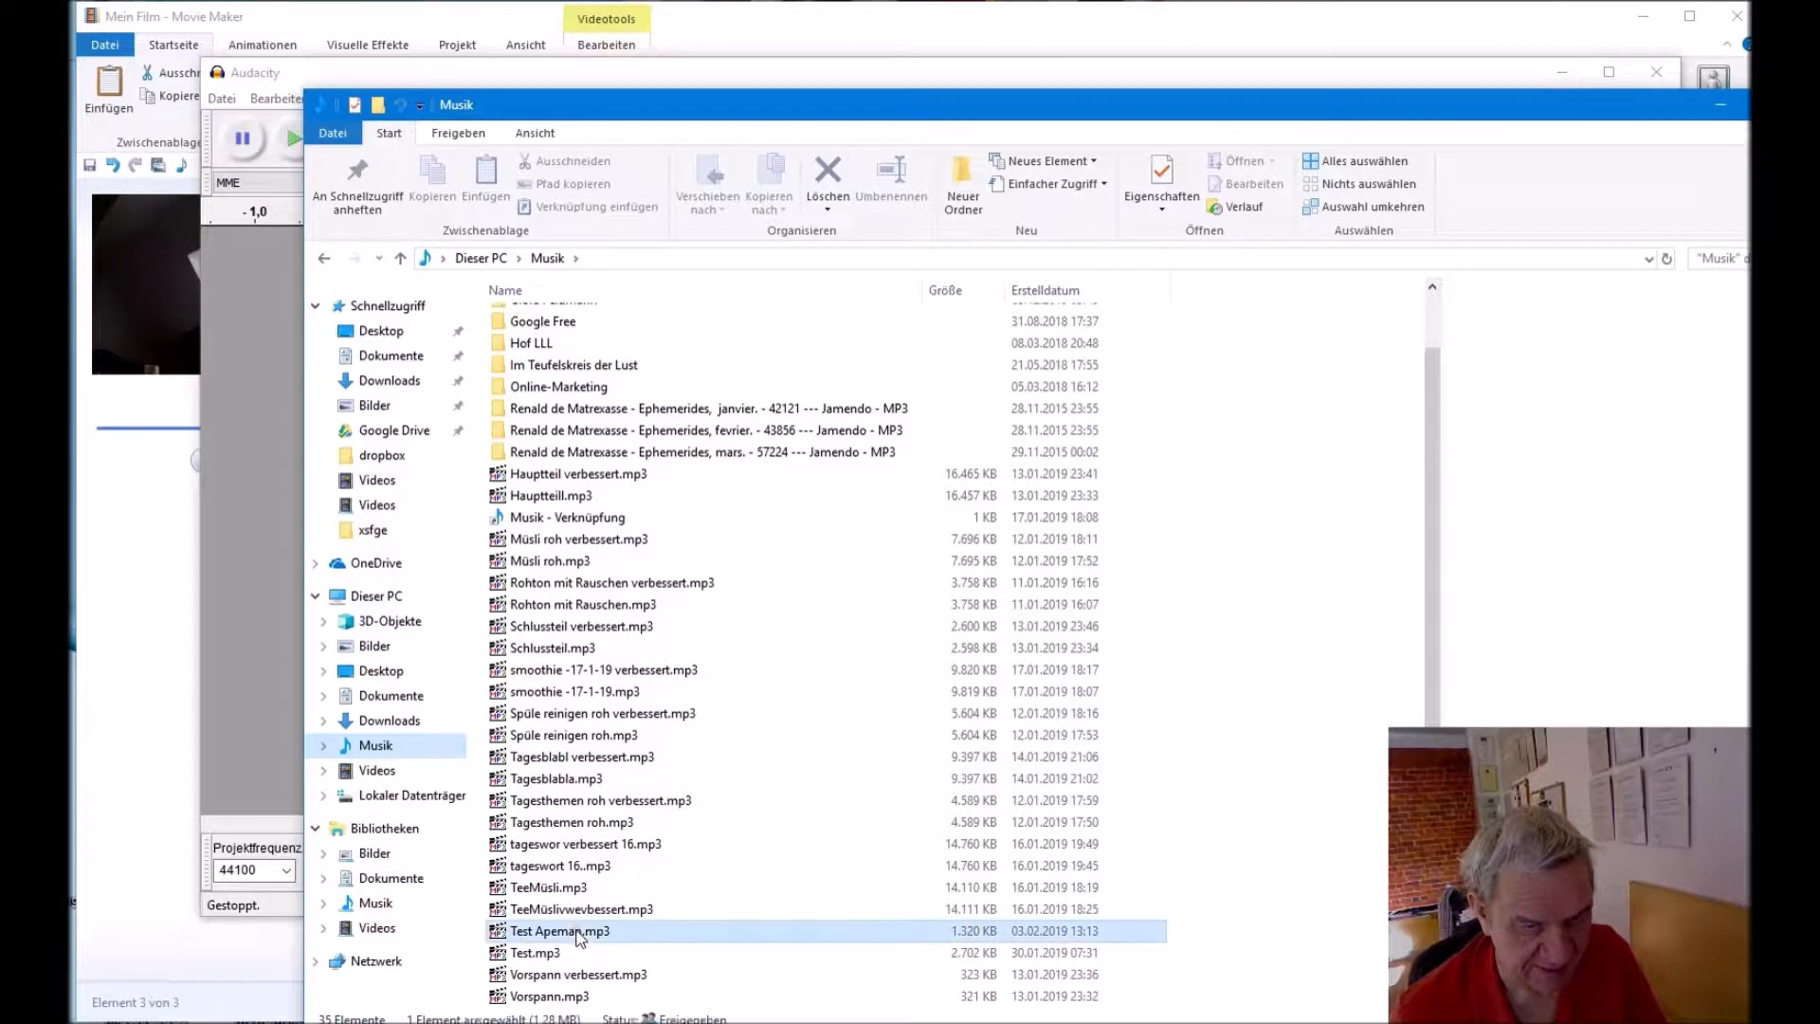
{"action": "left_click_drag", "start_coordinate": [1064, 116], "coordinate": [1392, 188]}
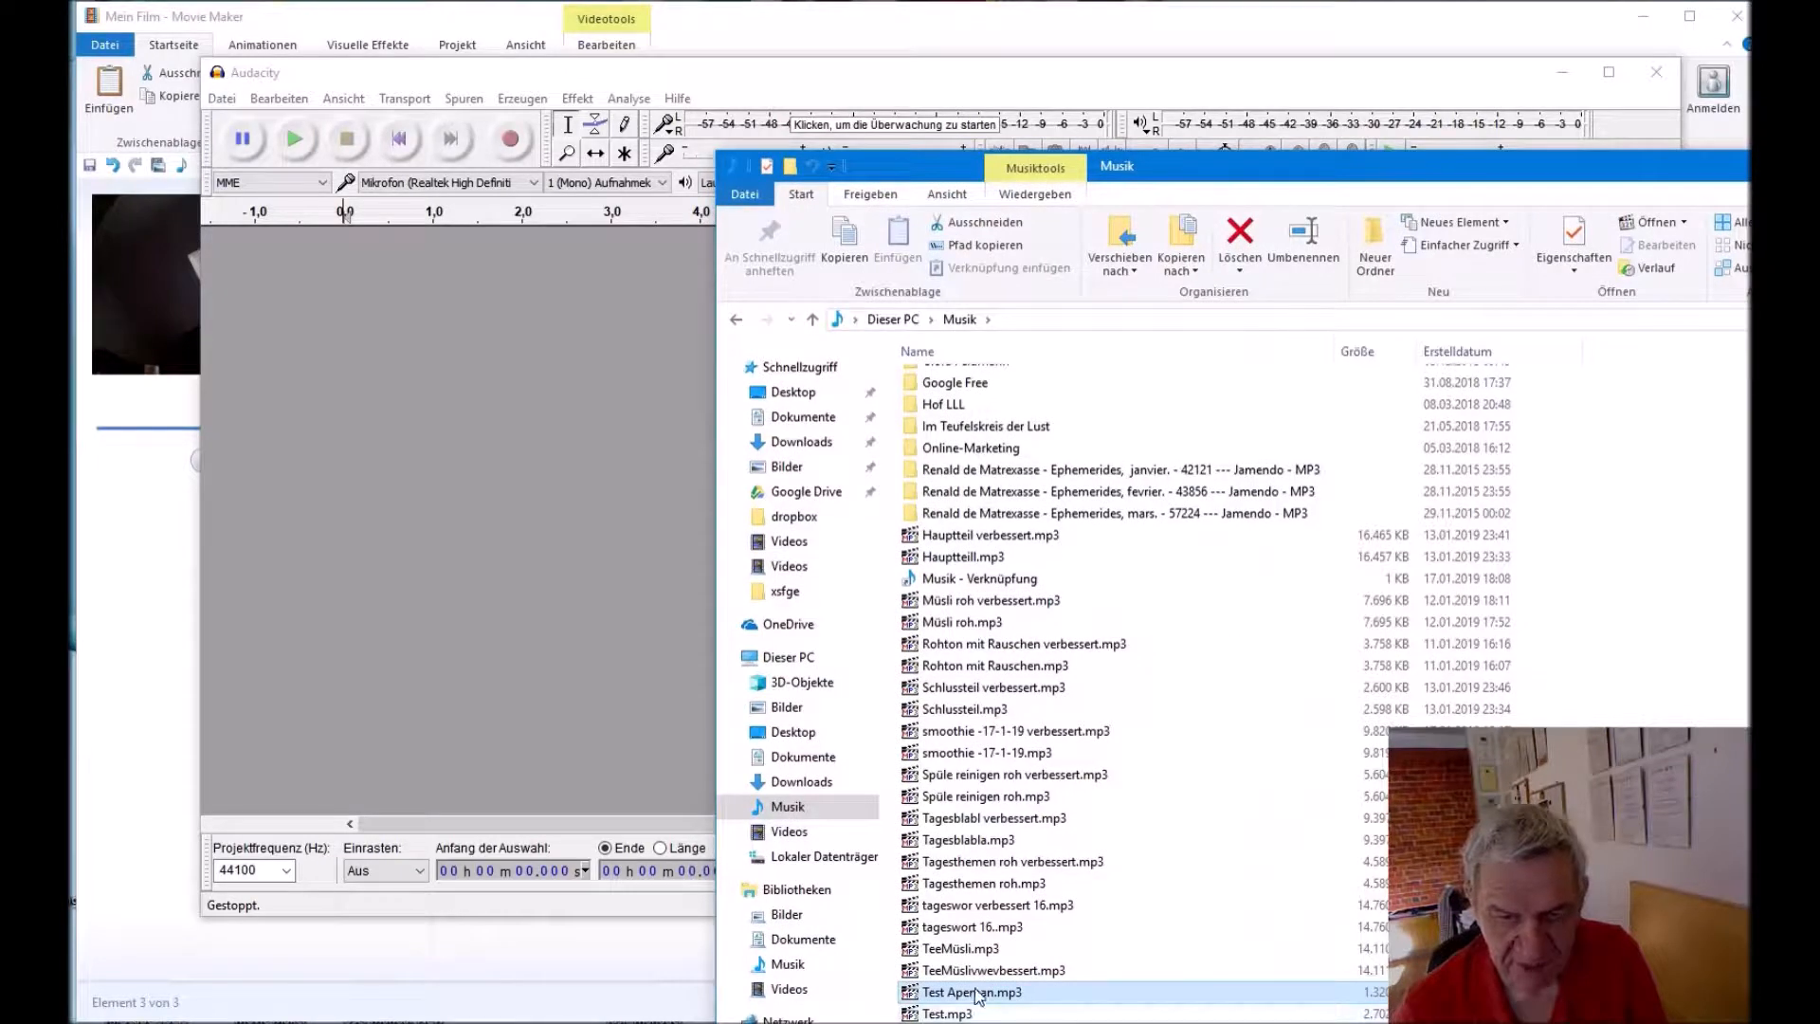
{"action": "left_click_drag", "start_coordinate": [974, 1000], "coordinate": [528, 563]}
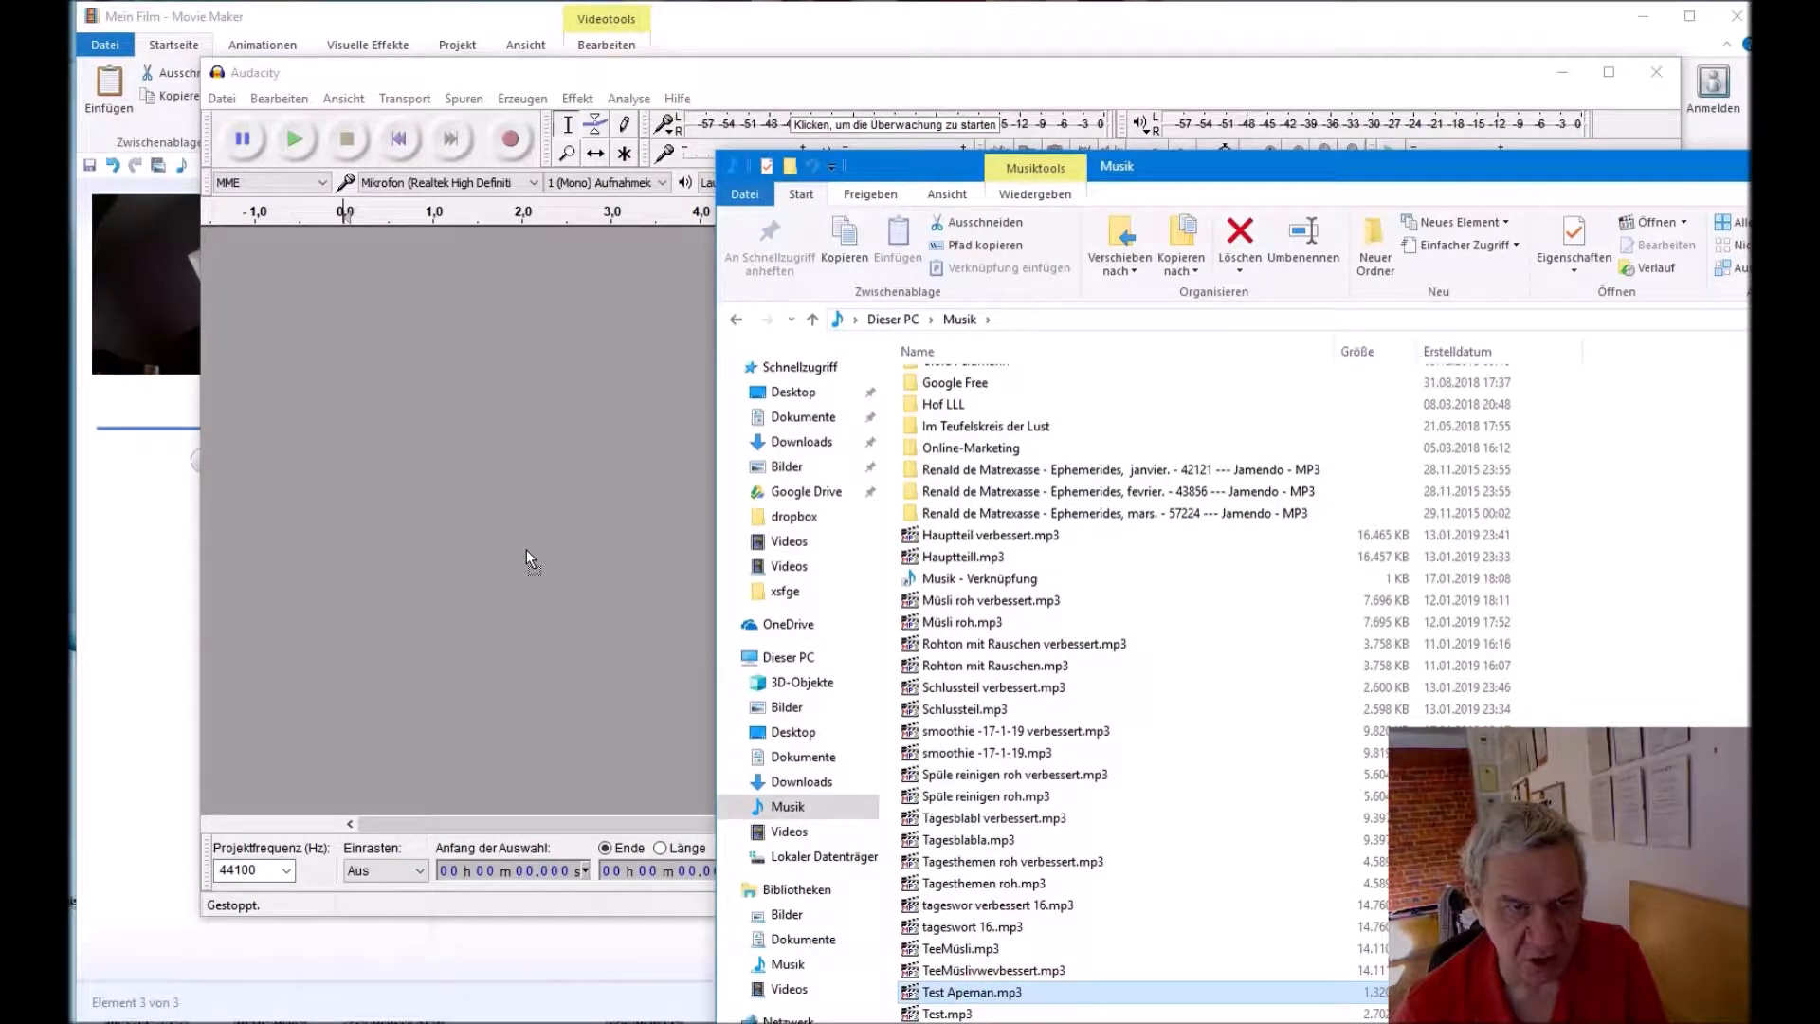
{"action": "left_click_drag", "start_coordinate": [528, 559], "coordinate": [528, 559]}
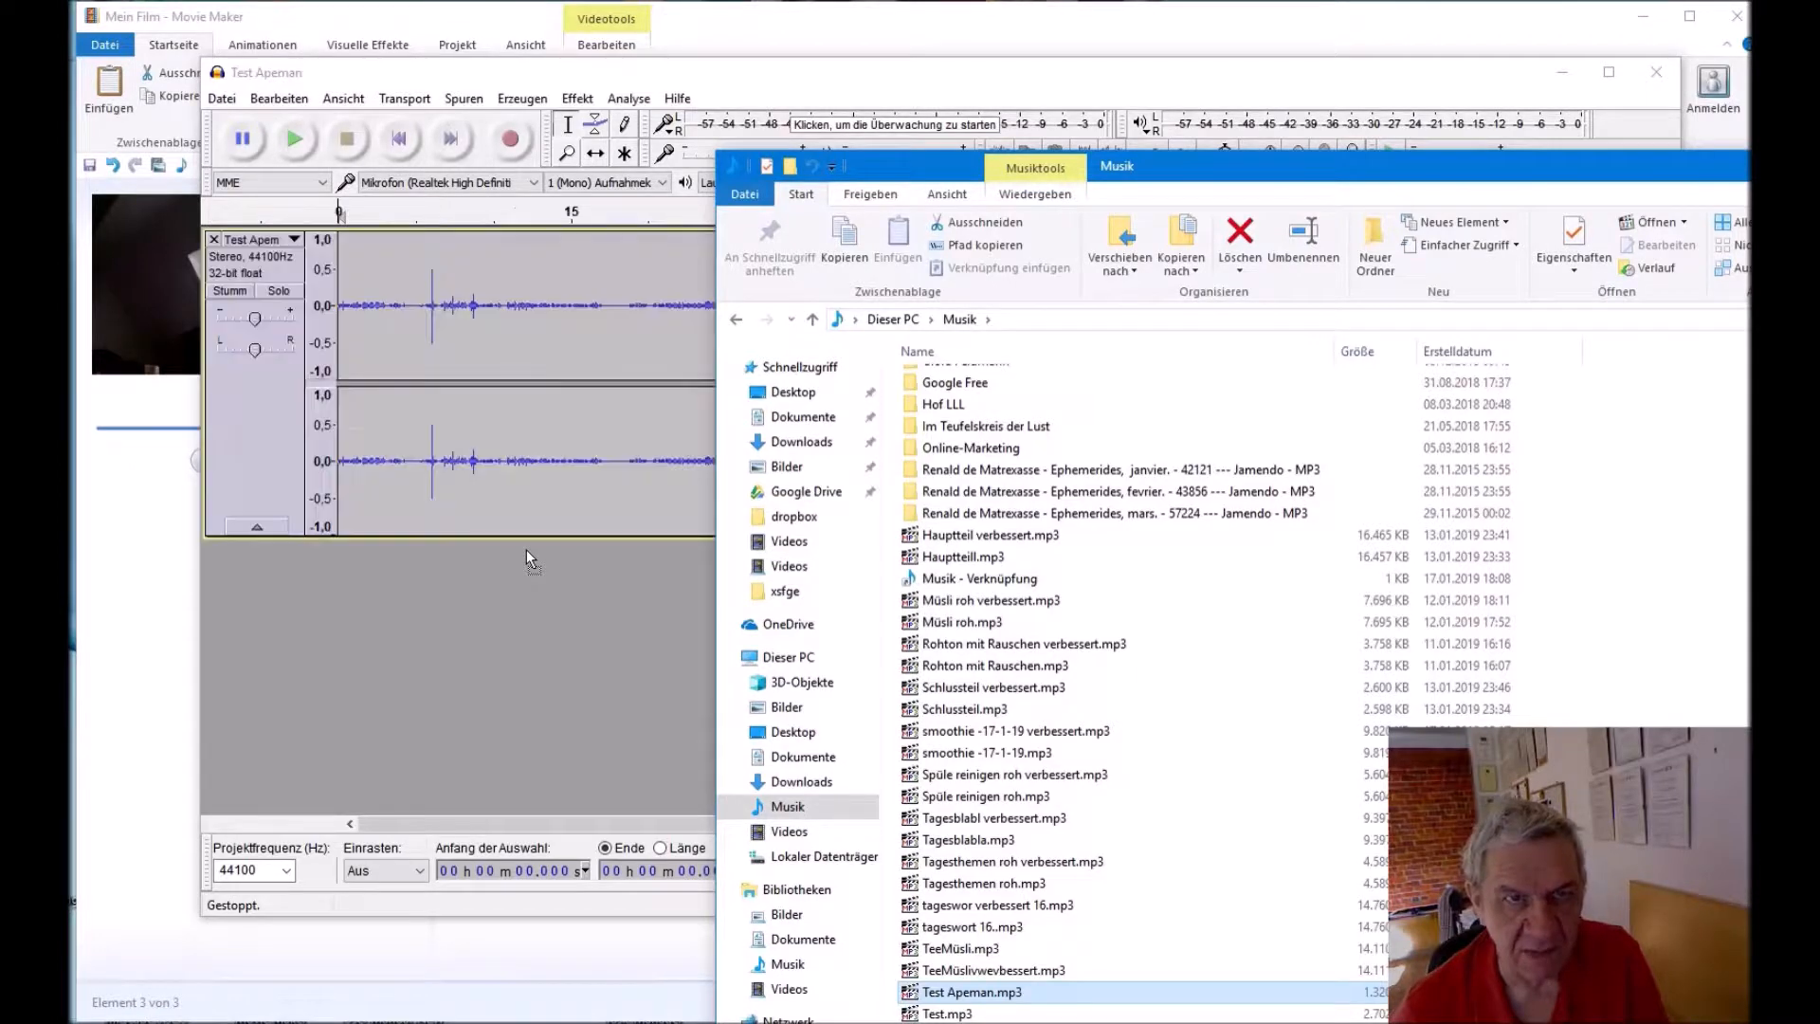
Step: Minimize the Musik folder window and reposition the Audacity window so the imported track is fully accessible
{"action": "left_click_drag", "start_coordinate": [1341, 176], "coordinate": [922, 144]}
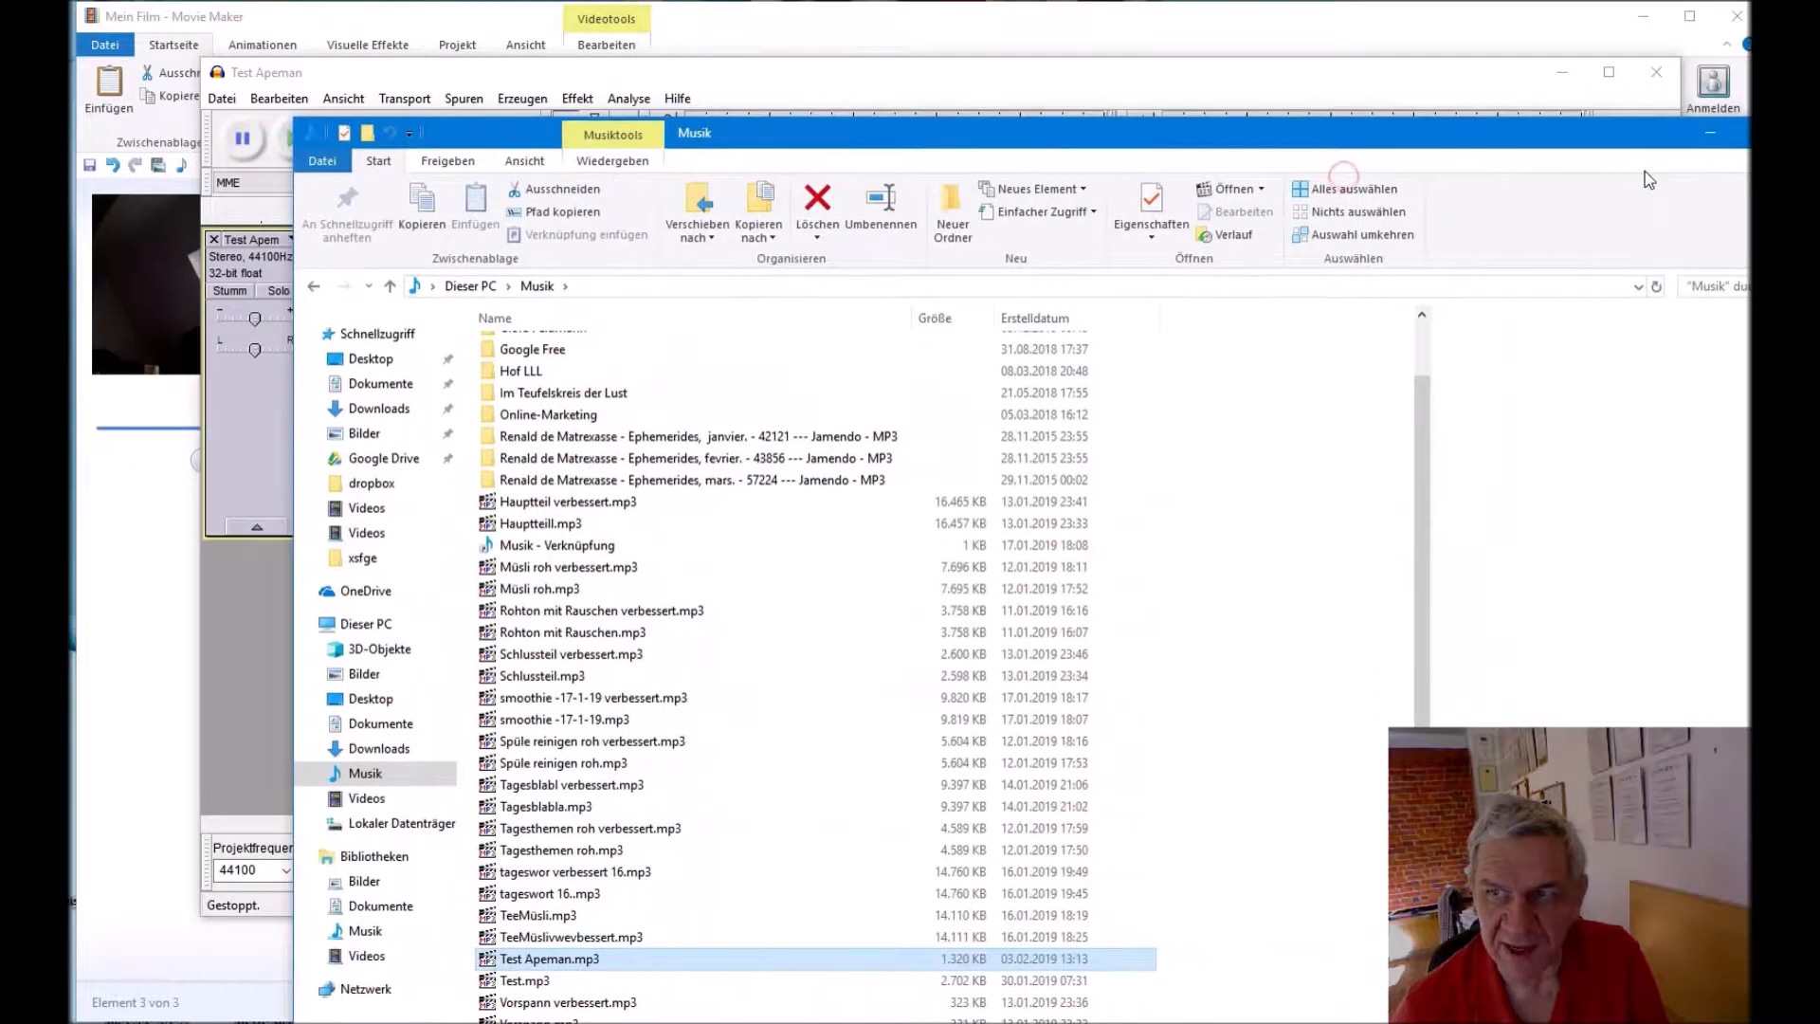
{"action": "left_click_drag", "start_coordinate": [1544, 145], "coordinate": [1321, 156]}
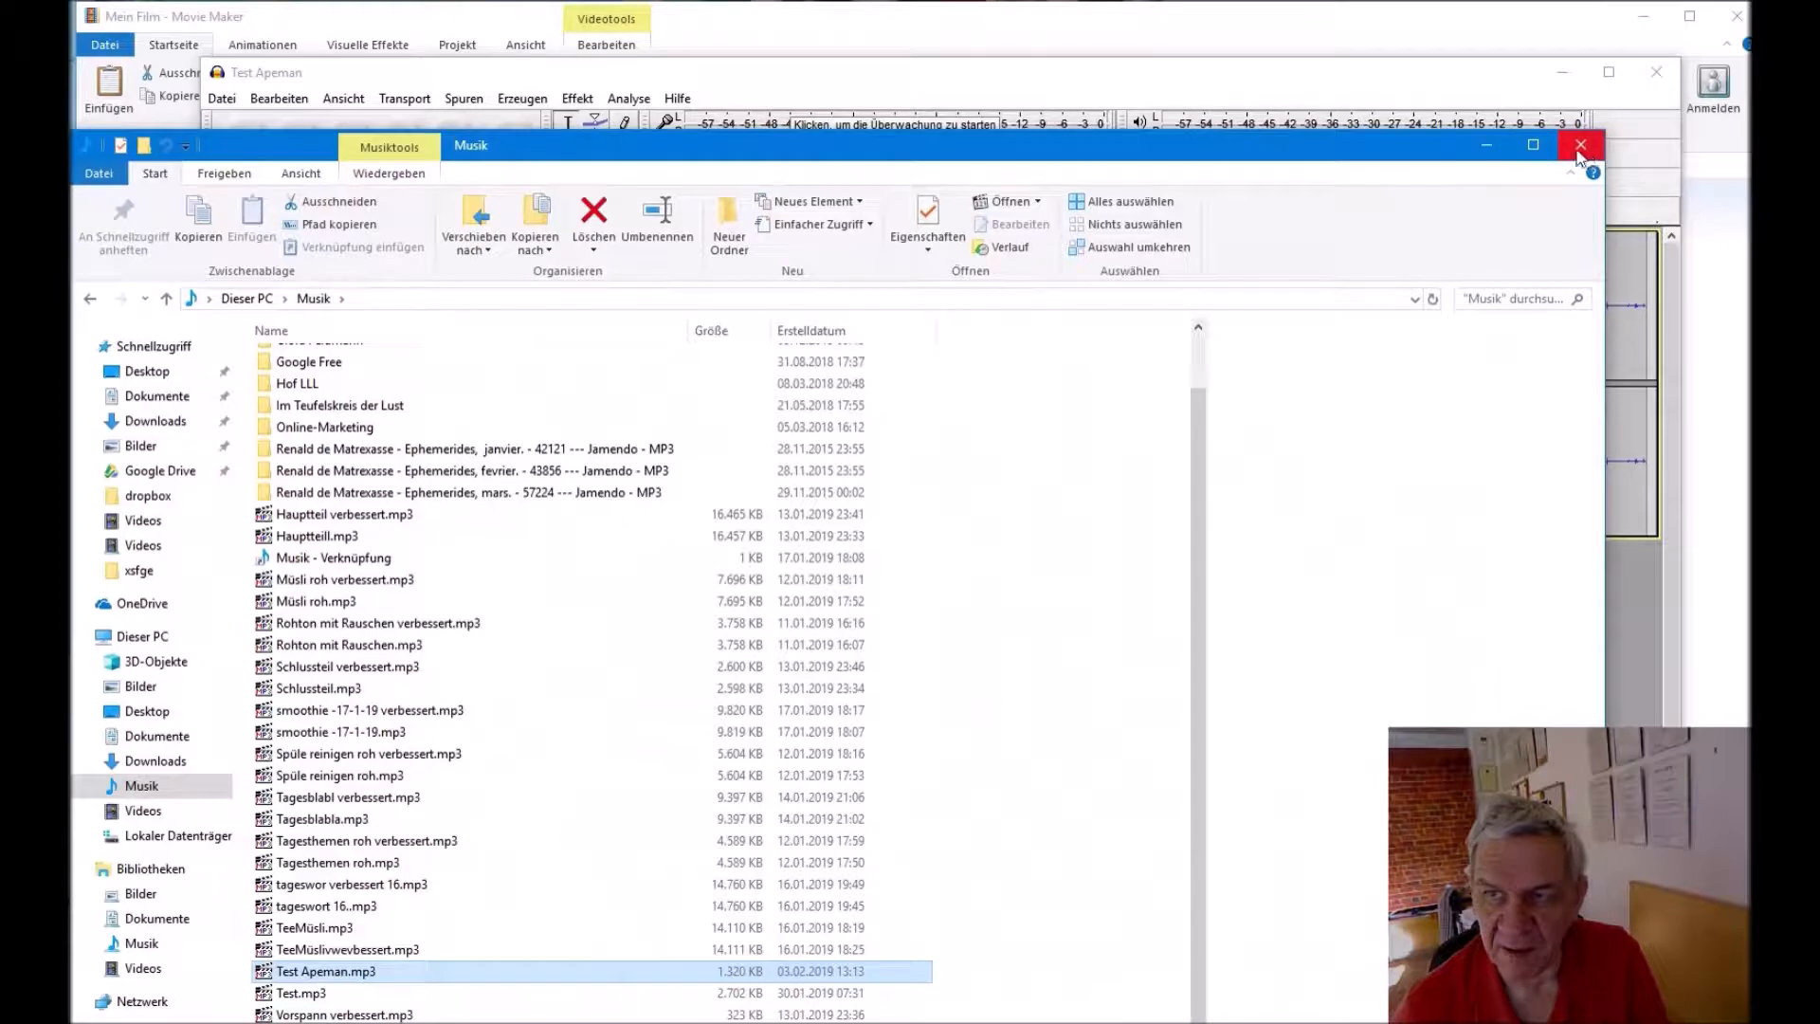
{"action": "left_click", "coordinate": [1486, 147]}
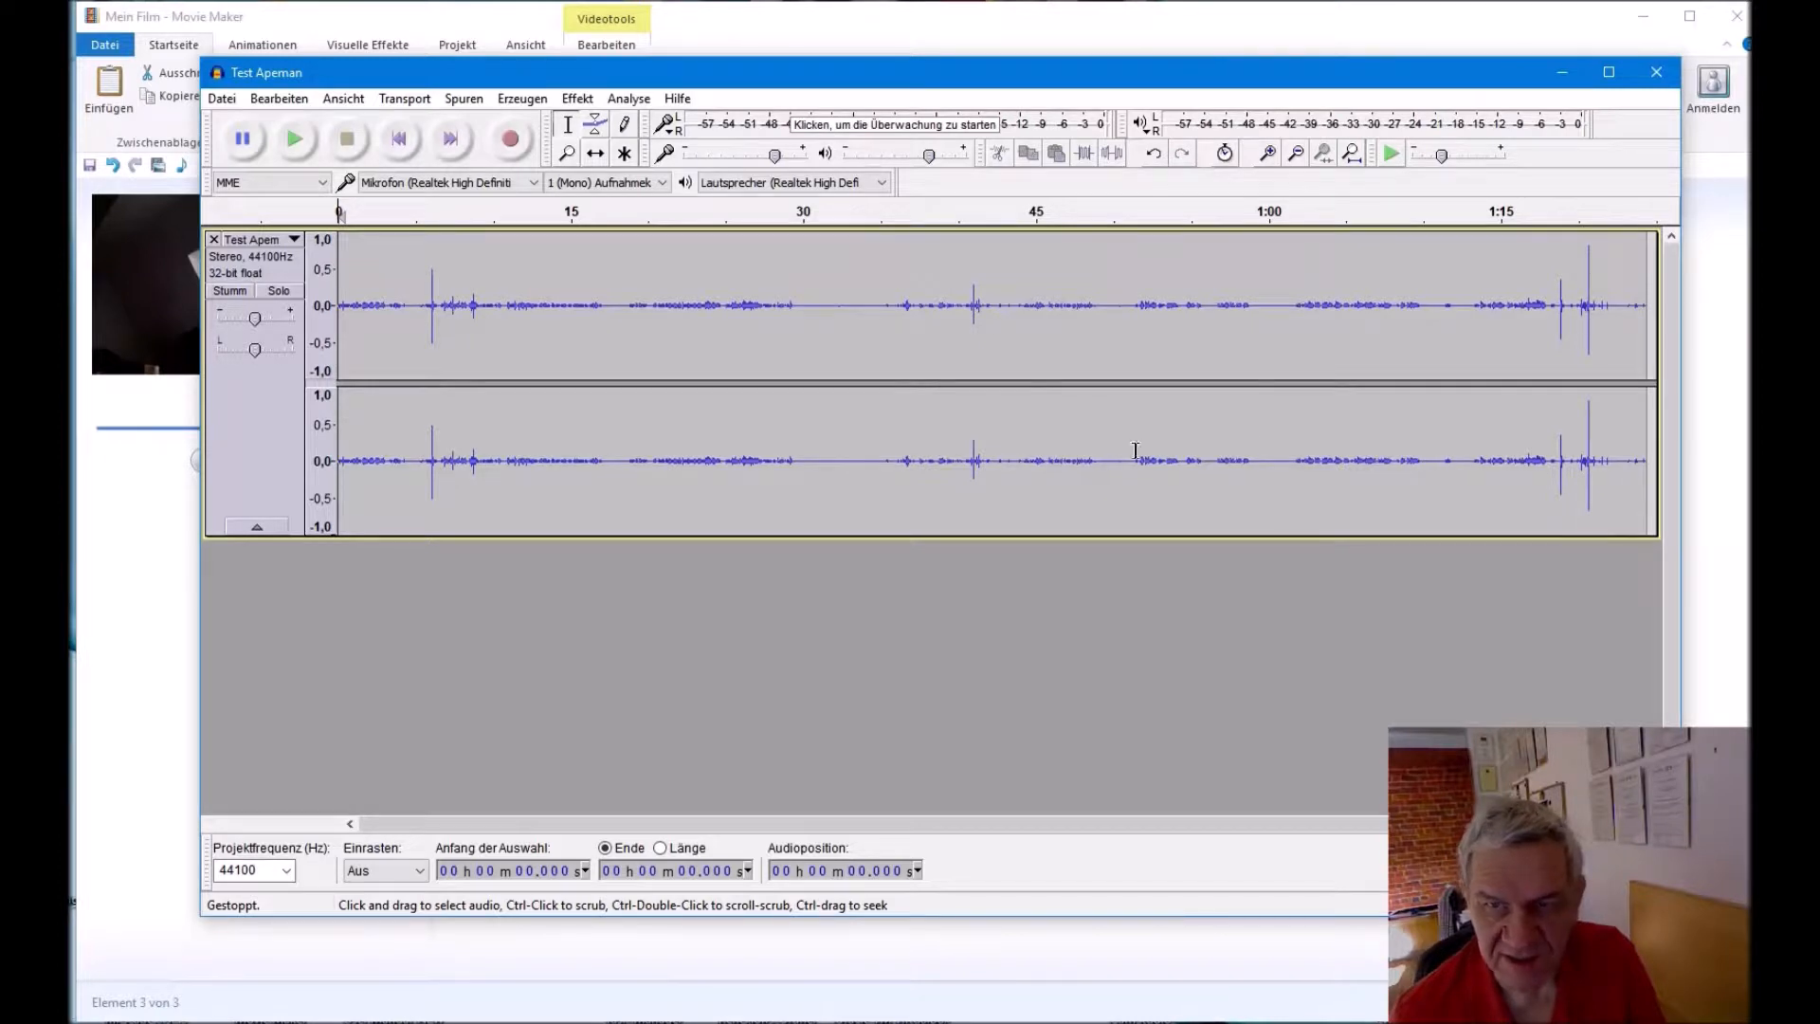
{"action": "left_click_drag", "start_coordinate": [969, 76], "coordinate": [1029, 64]}
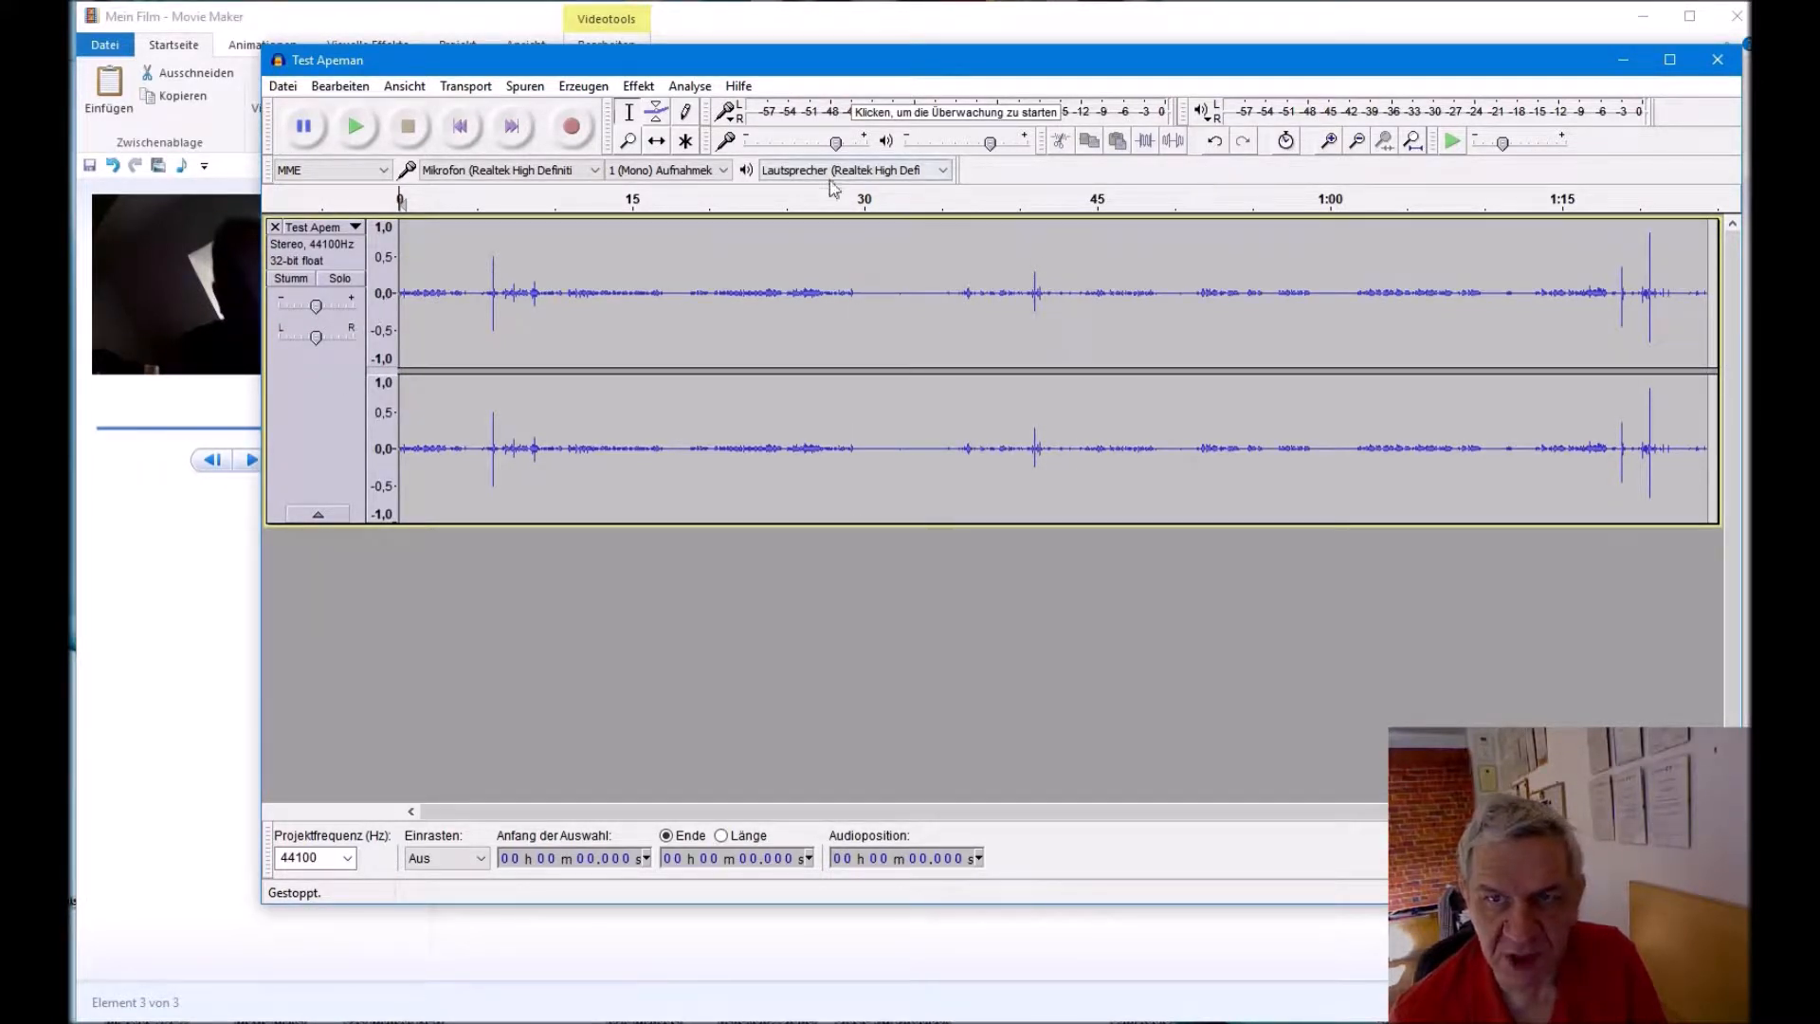
Step: Listen to the opening seconds of the Test Apeman track from about 0.1 s, and stop playback
{"action": "left_click", "coordinate": [1331, 141]}
{"action": "left_click", "coordinate": [1331, 142]}
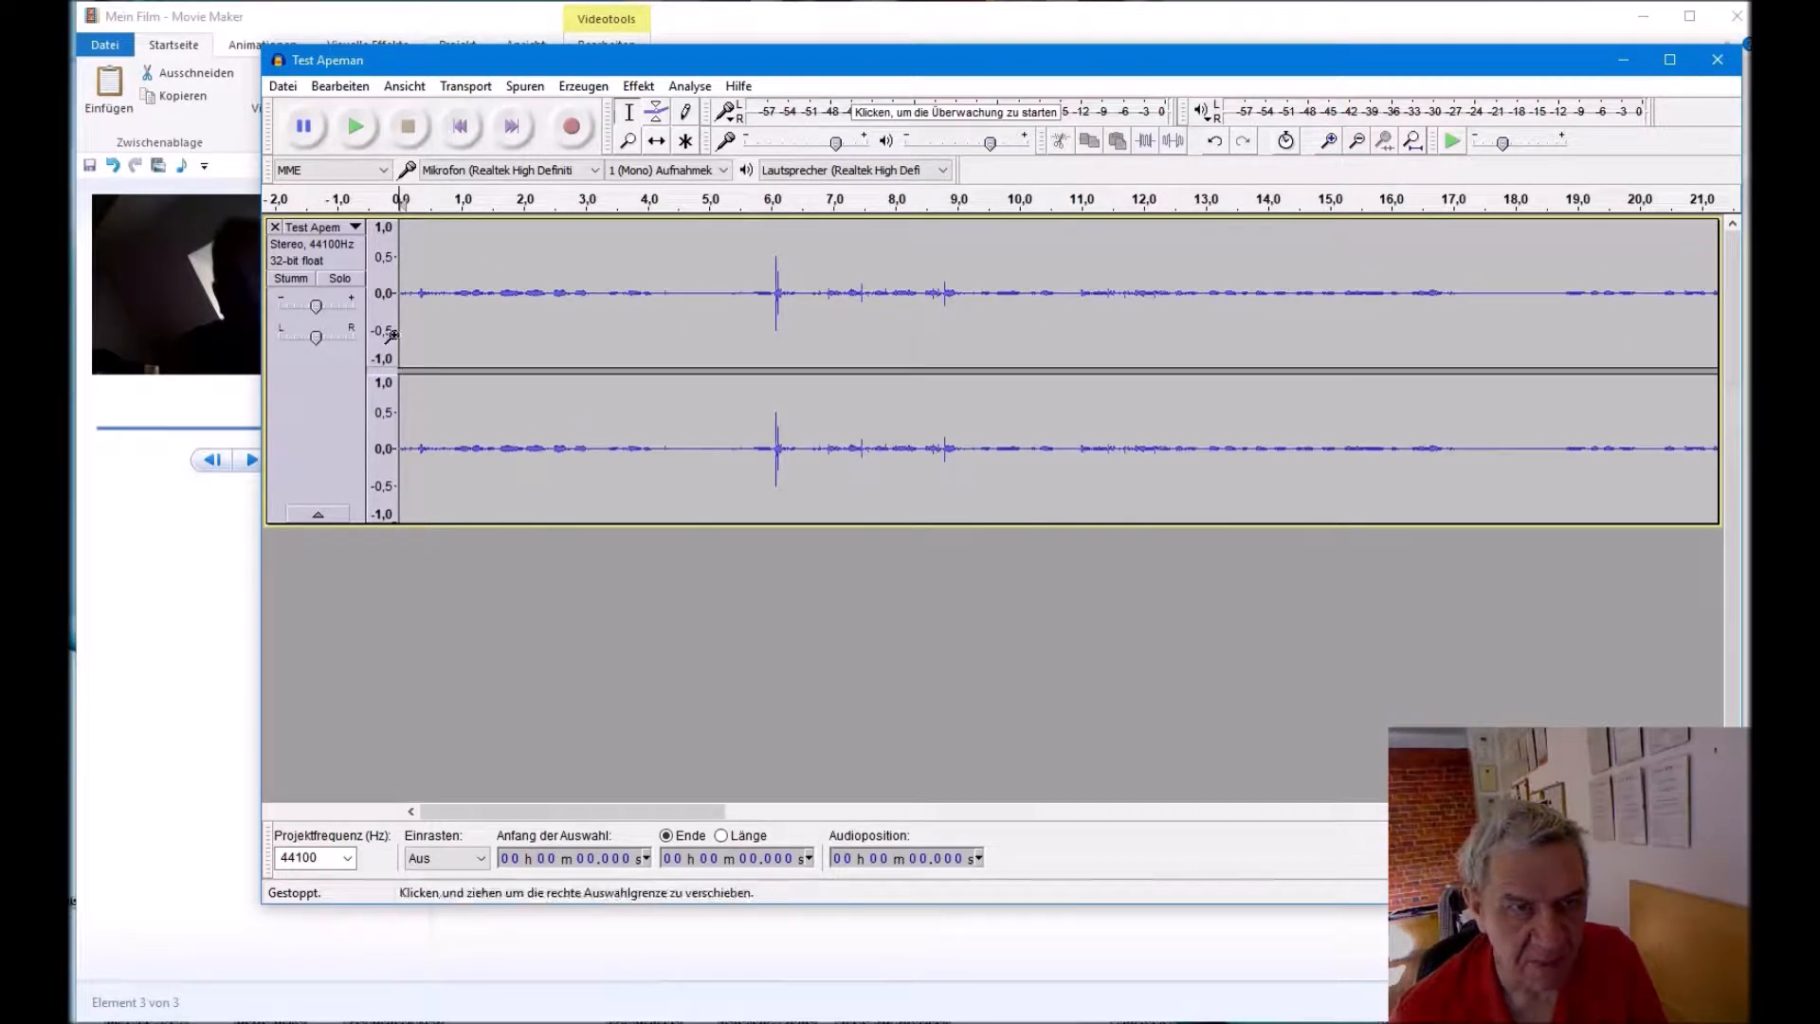
{"action": "left_click", "coordinate": [409, 293]}
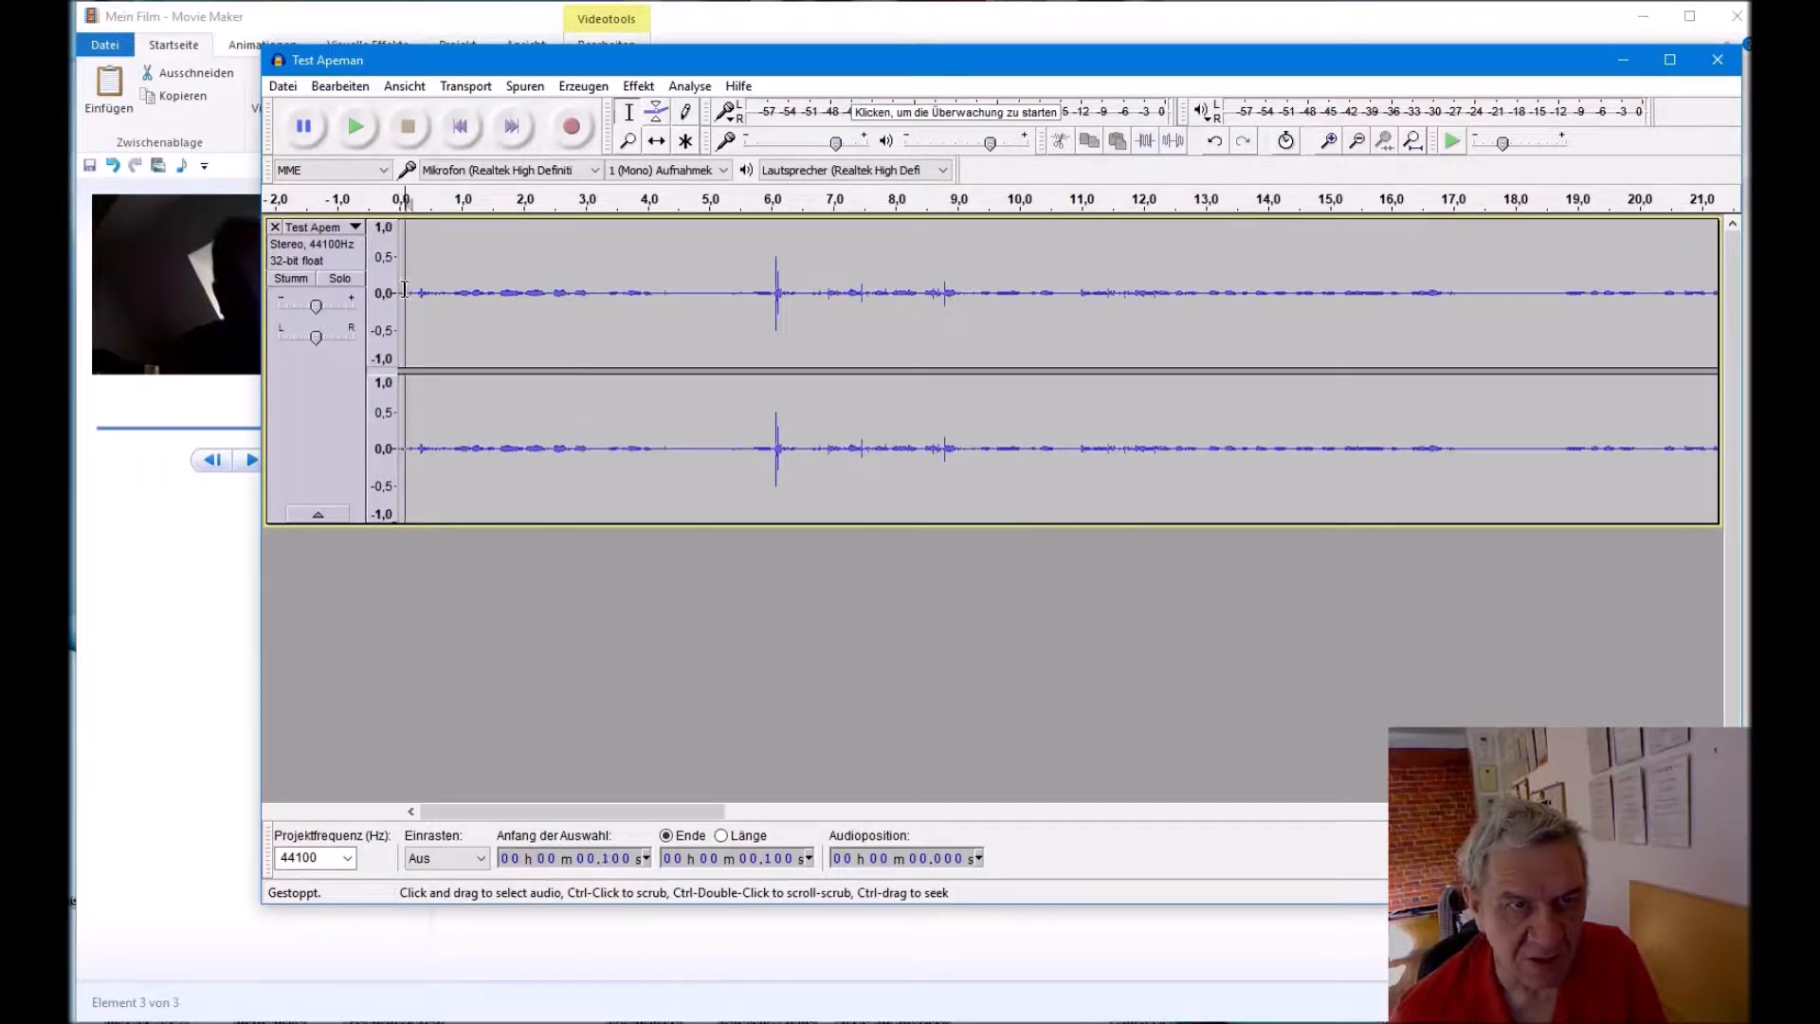
{"action": "left_click", "coordinate": [357, 133]}
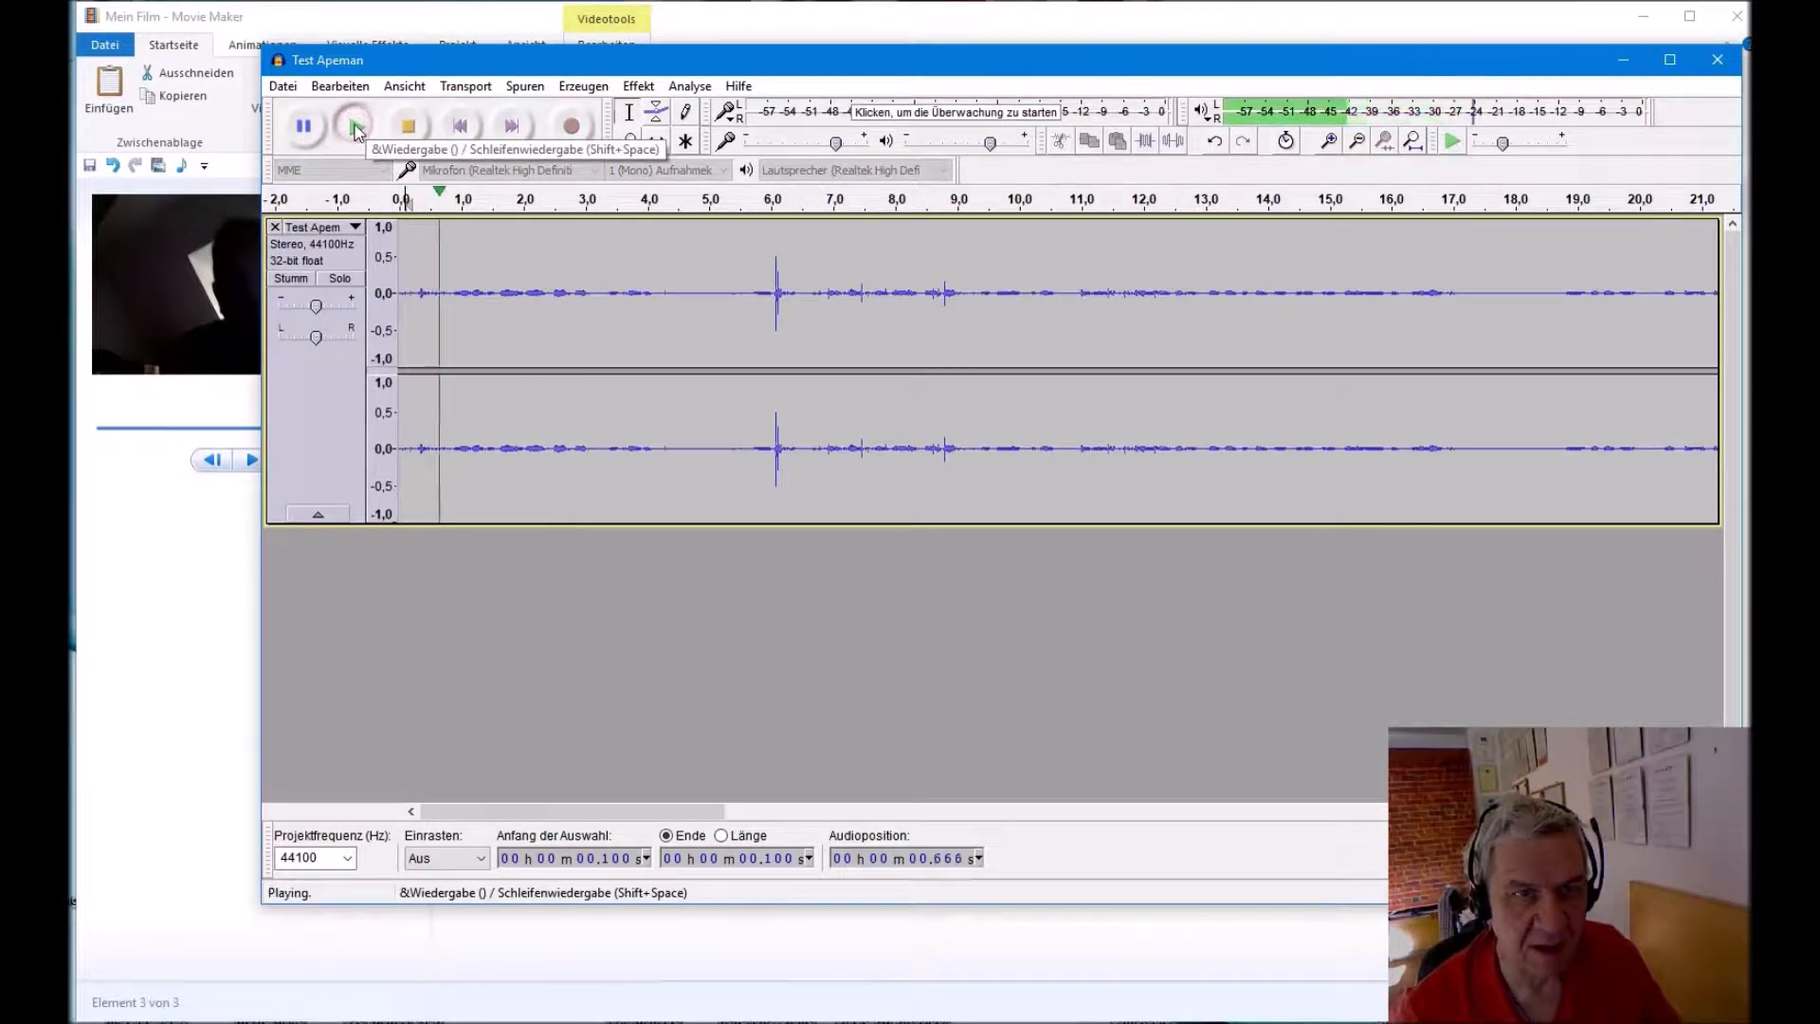
{"action": "left_click", "coordinate": [356, 126]}
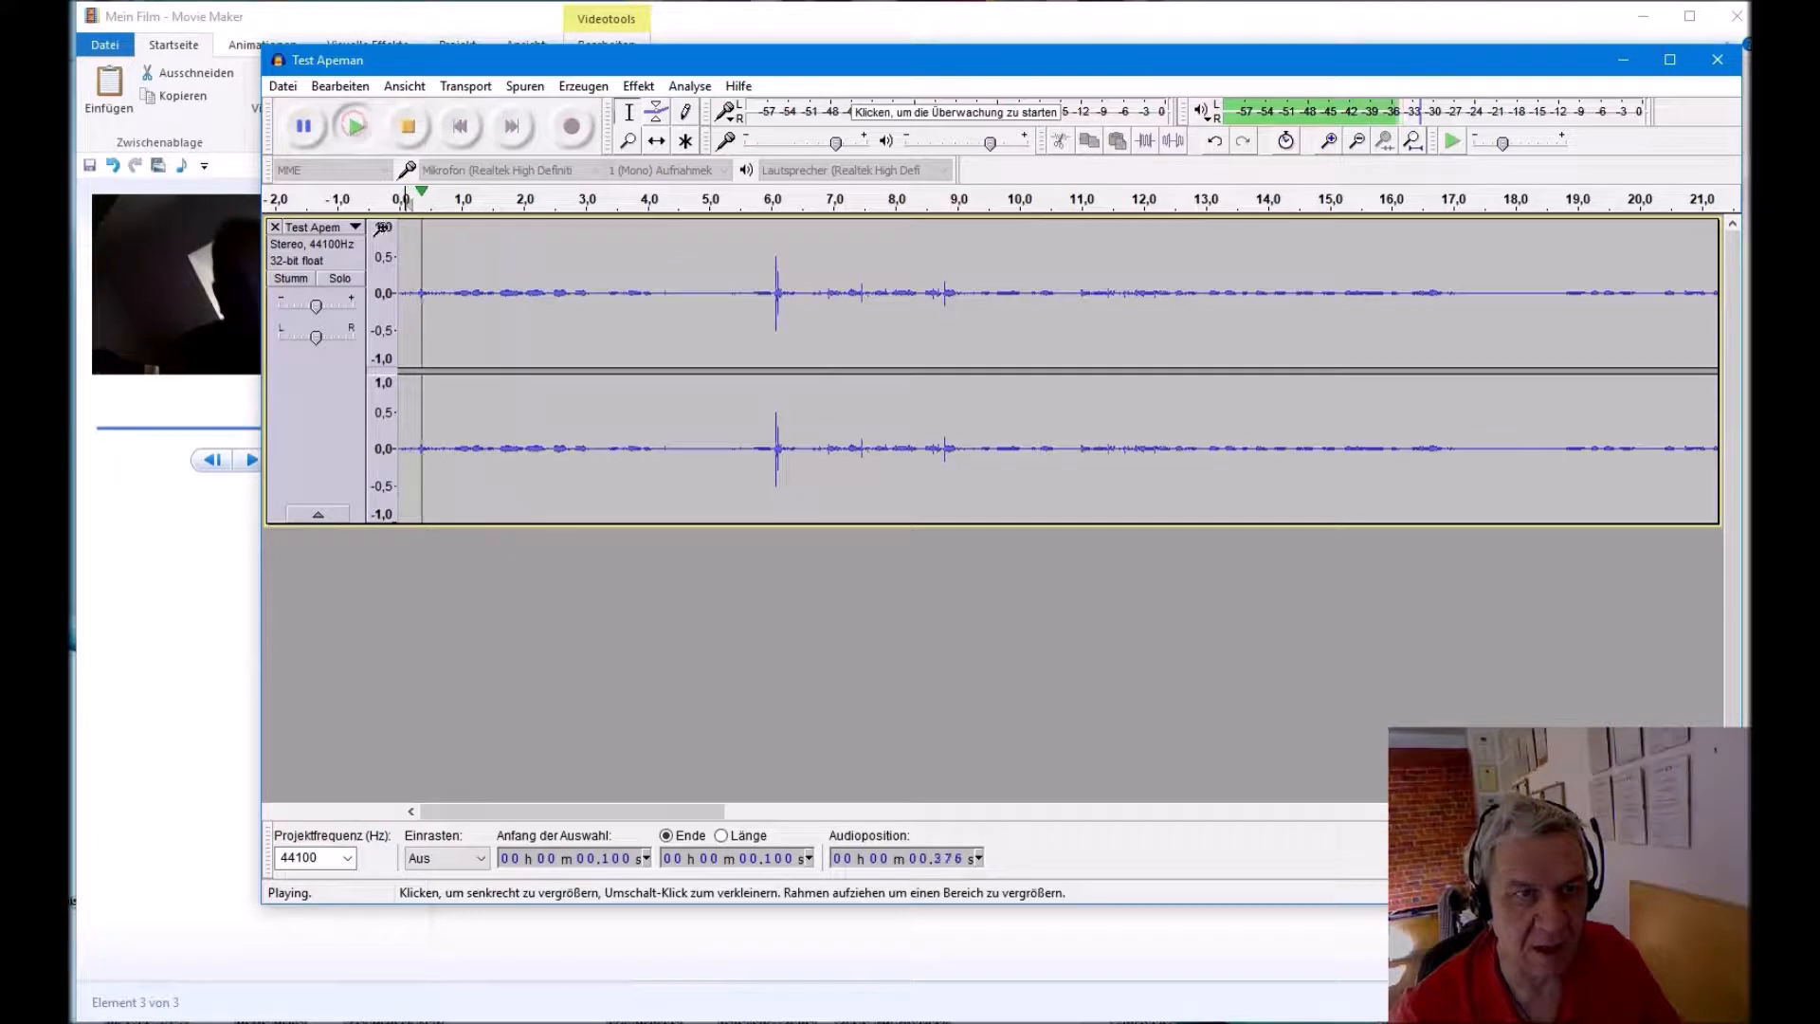
{"action": "left_click", "coordinate": [482, 252]}
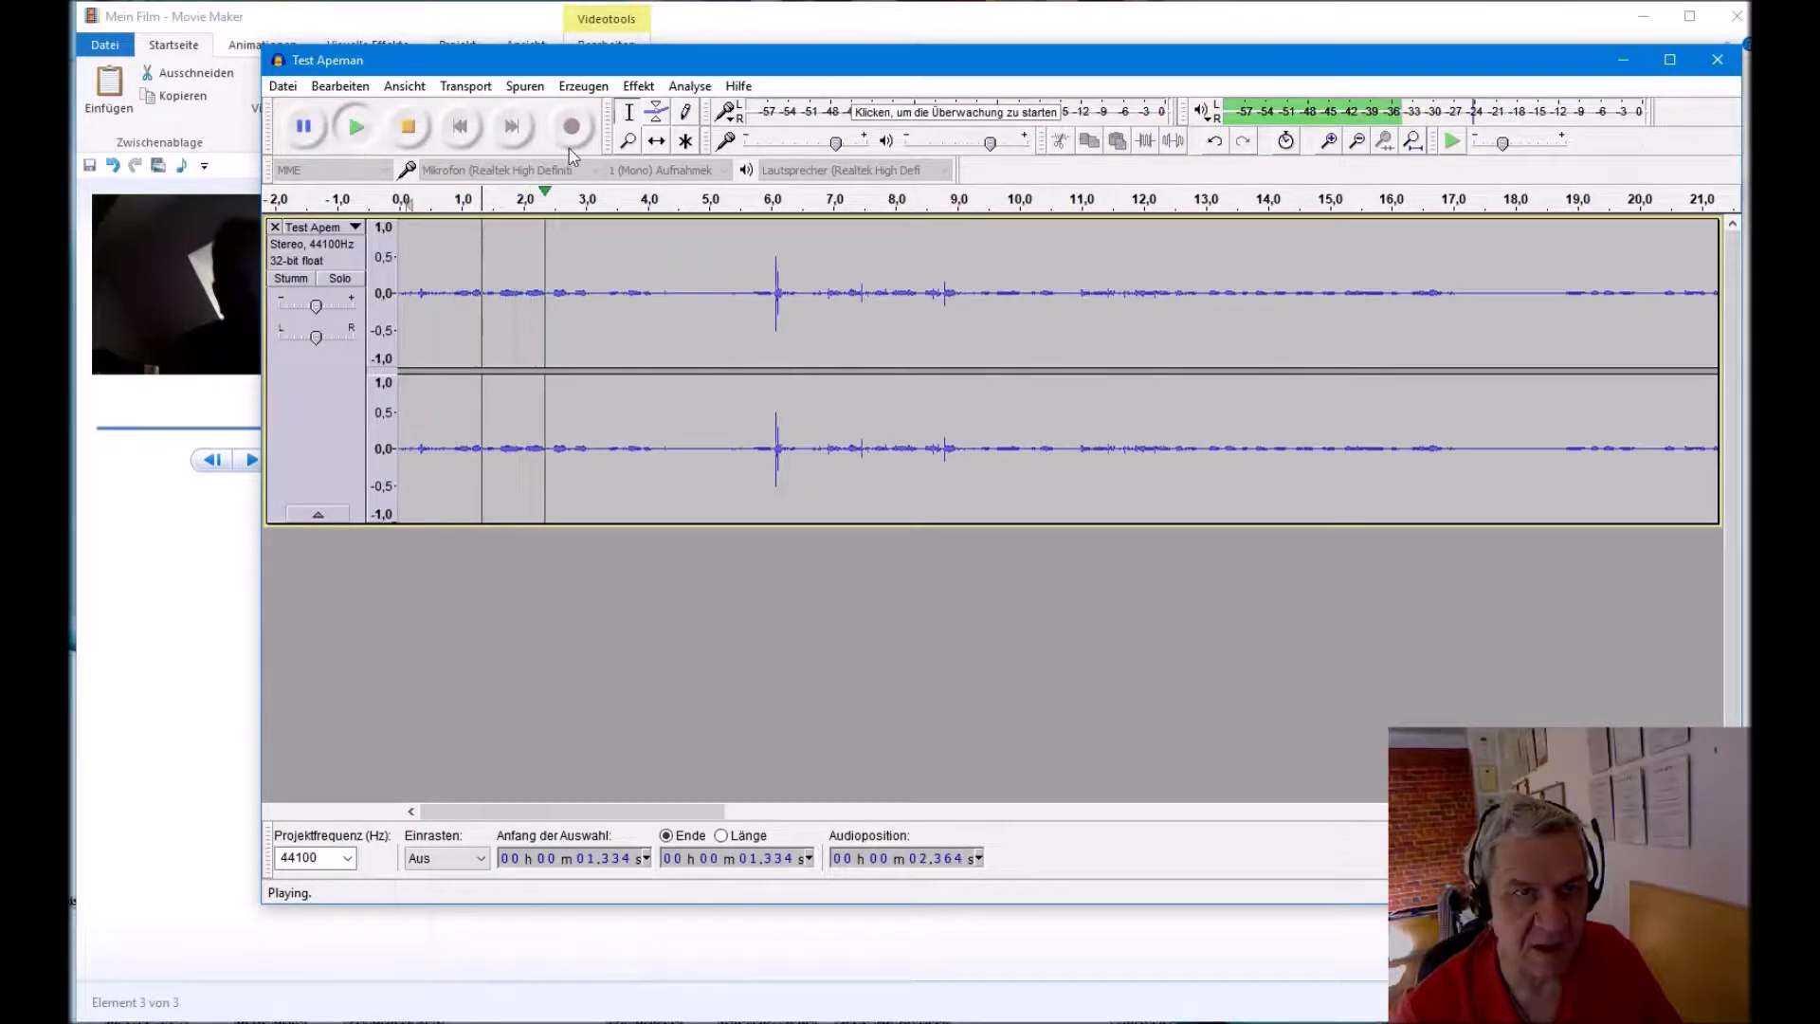
{"action": "left_click", "coordinate": [407, 126]}
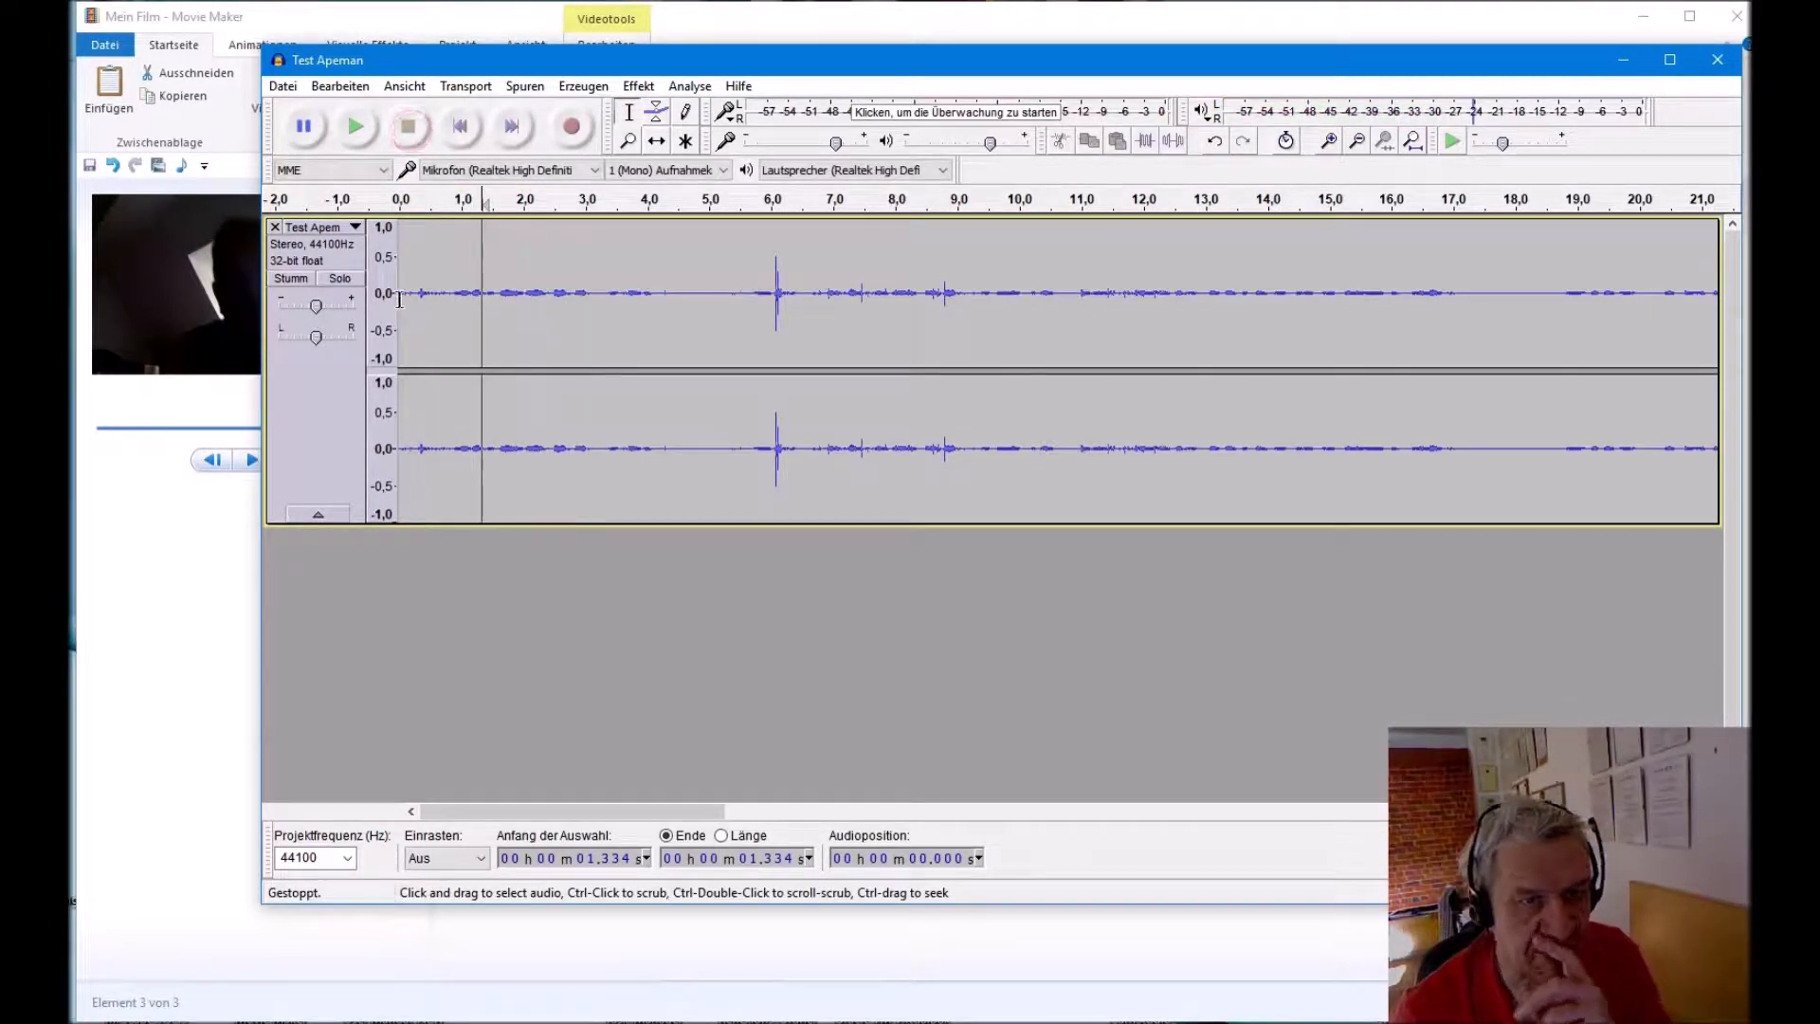
Step: Listen to the track from about 4.3 s, just before the first loud peak, and stop playback
{"action": "left_click", "coordinate": [401, 296]}
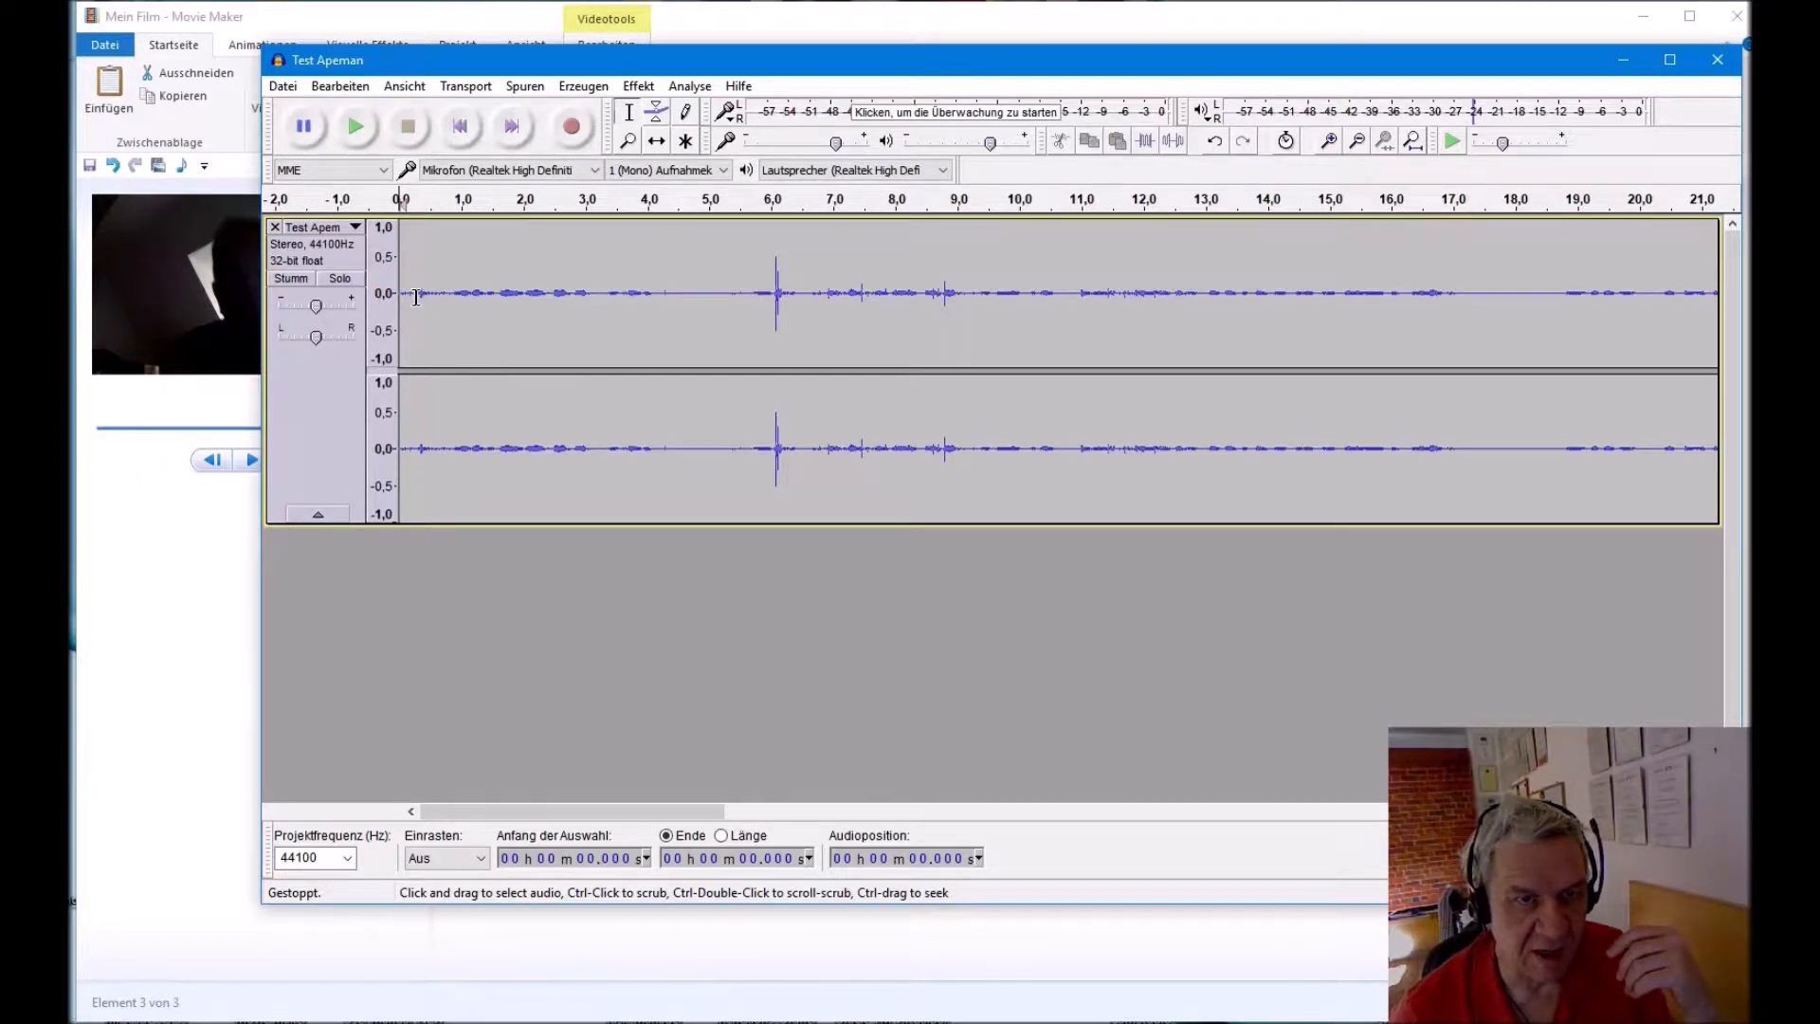
{"action": "left_click", "coordinate": [668, 294]}
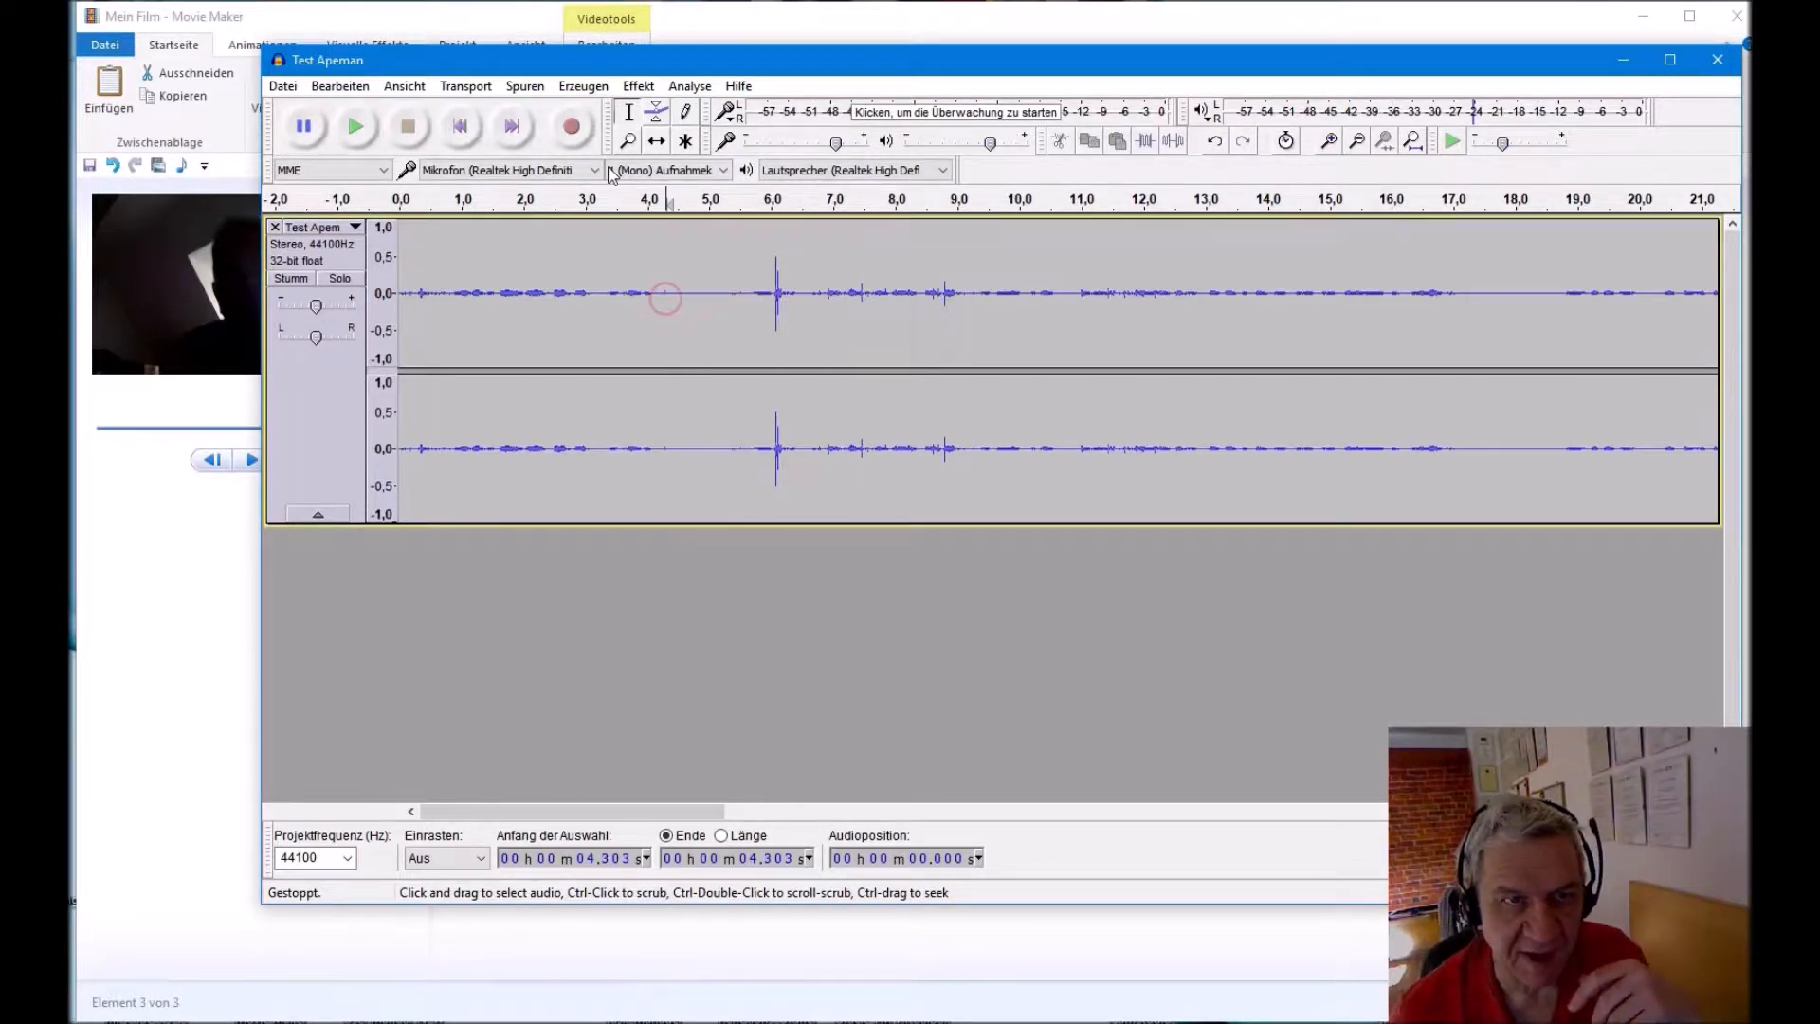
{"action": "left_click", "coordinate": [356, 127]}
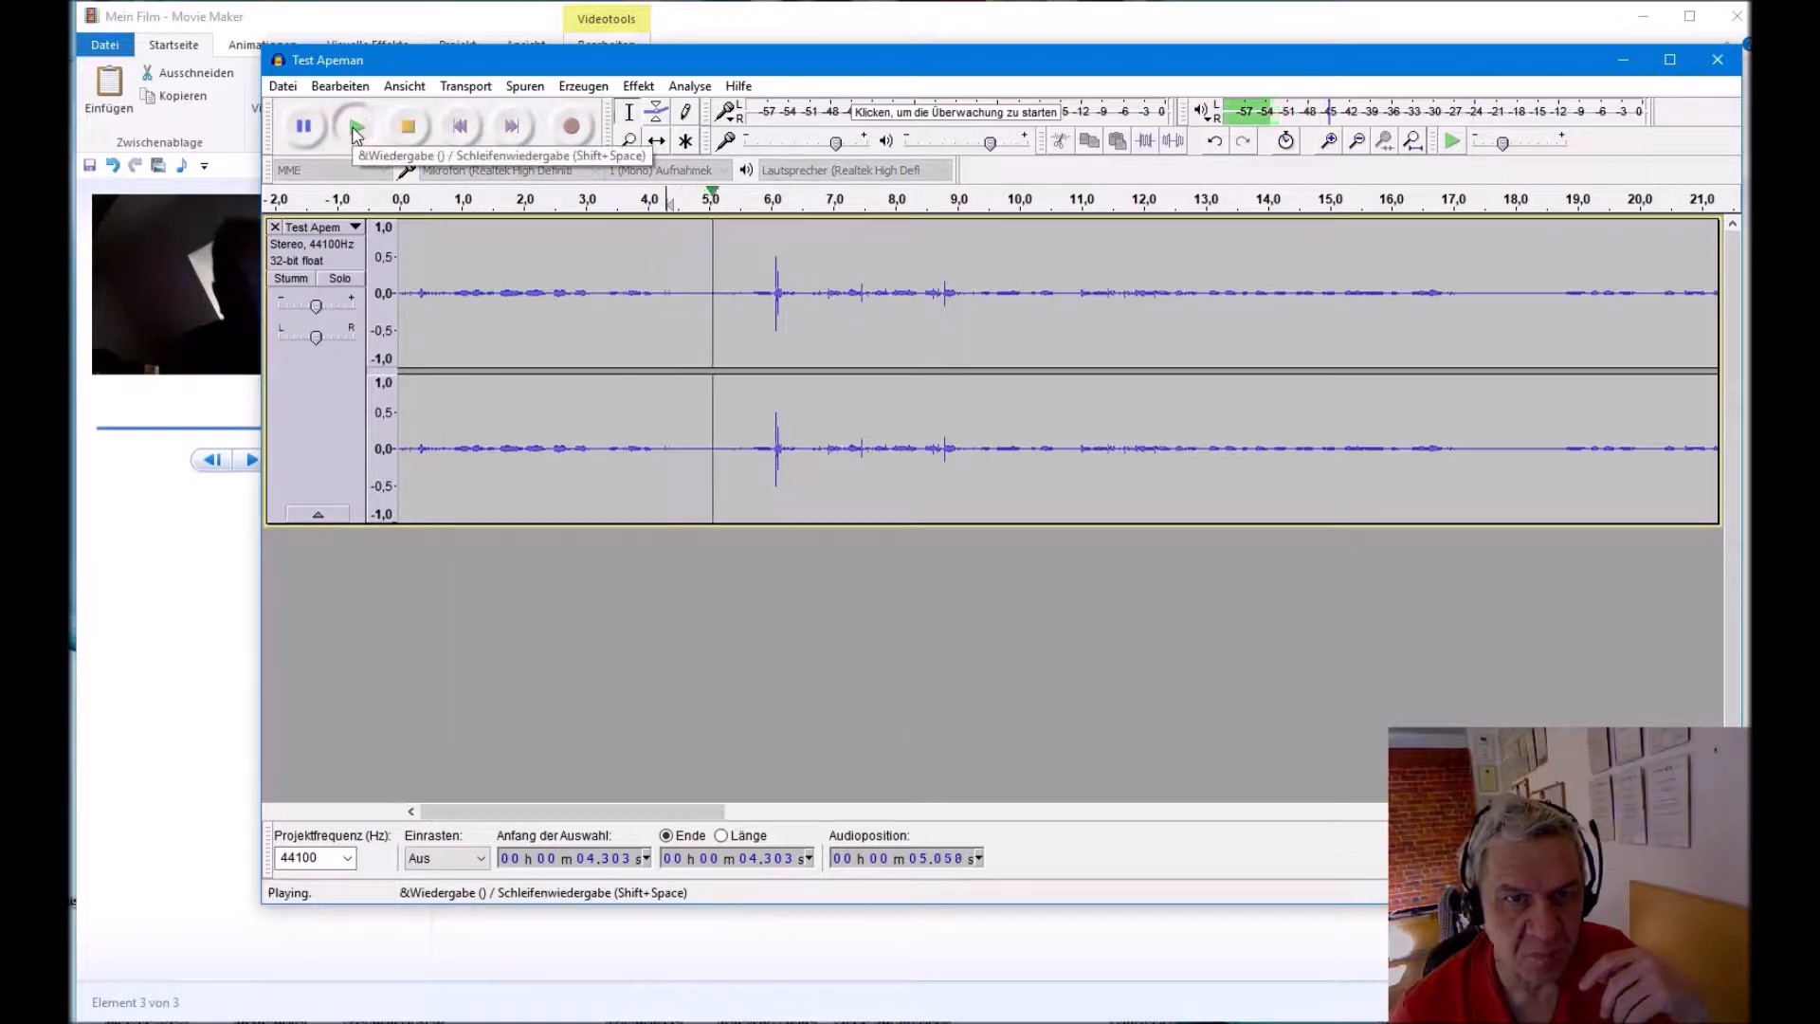
{"action": "left_click", "coordinate": [356, 127]}
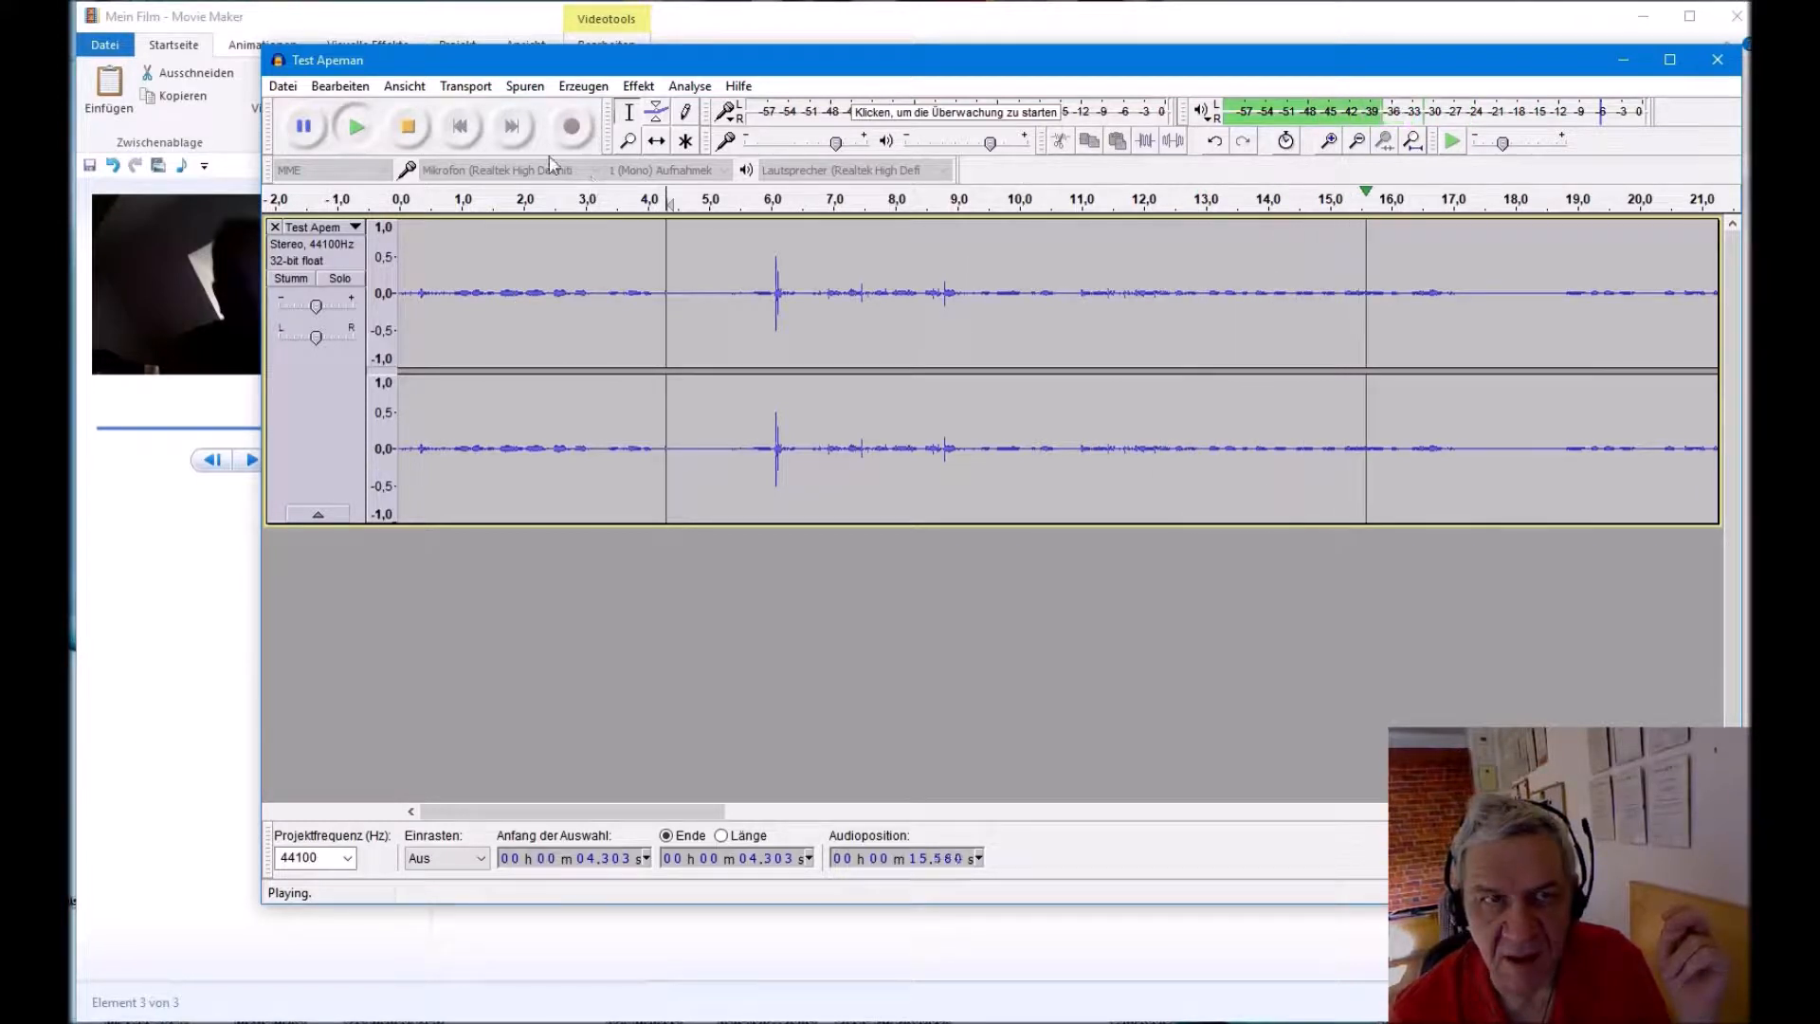
{"action": "left_click", "coordinate": [422, 140]}
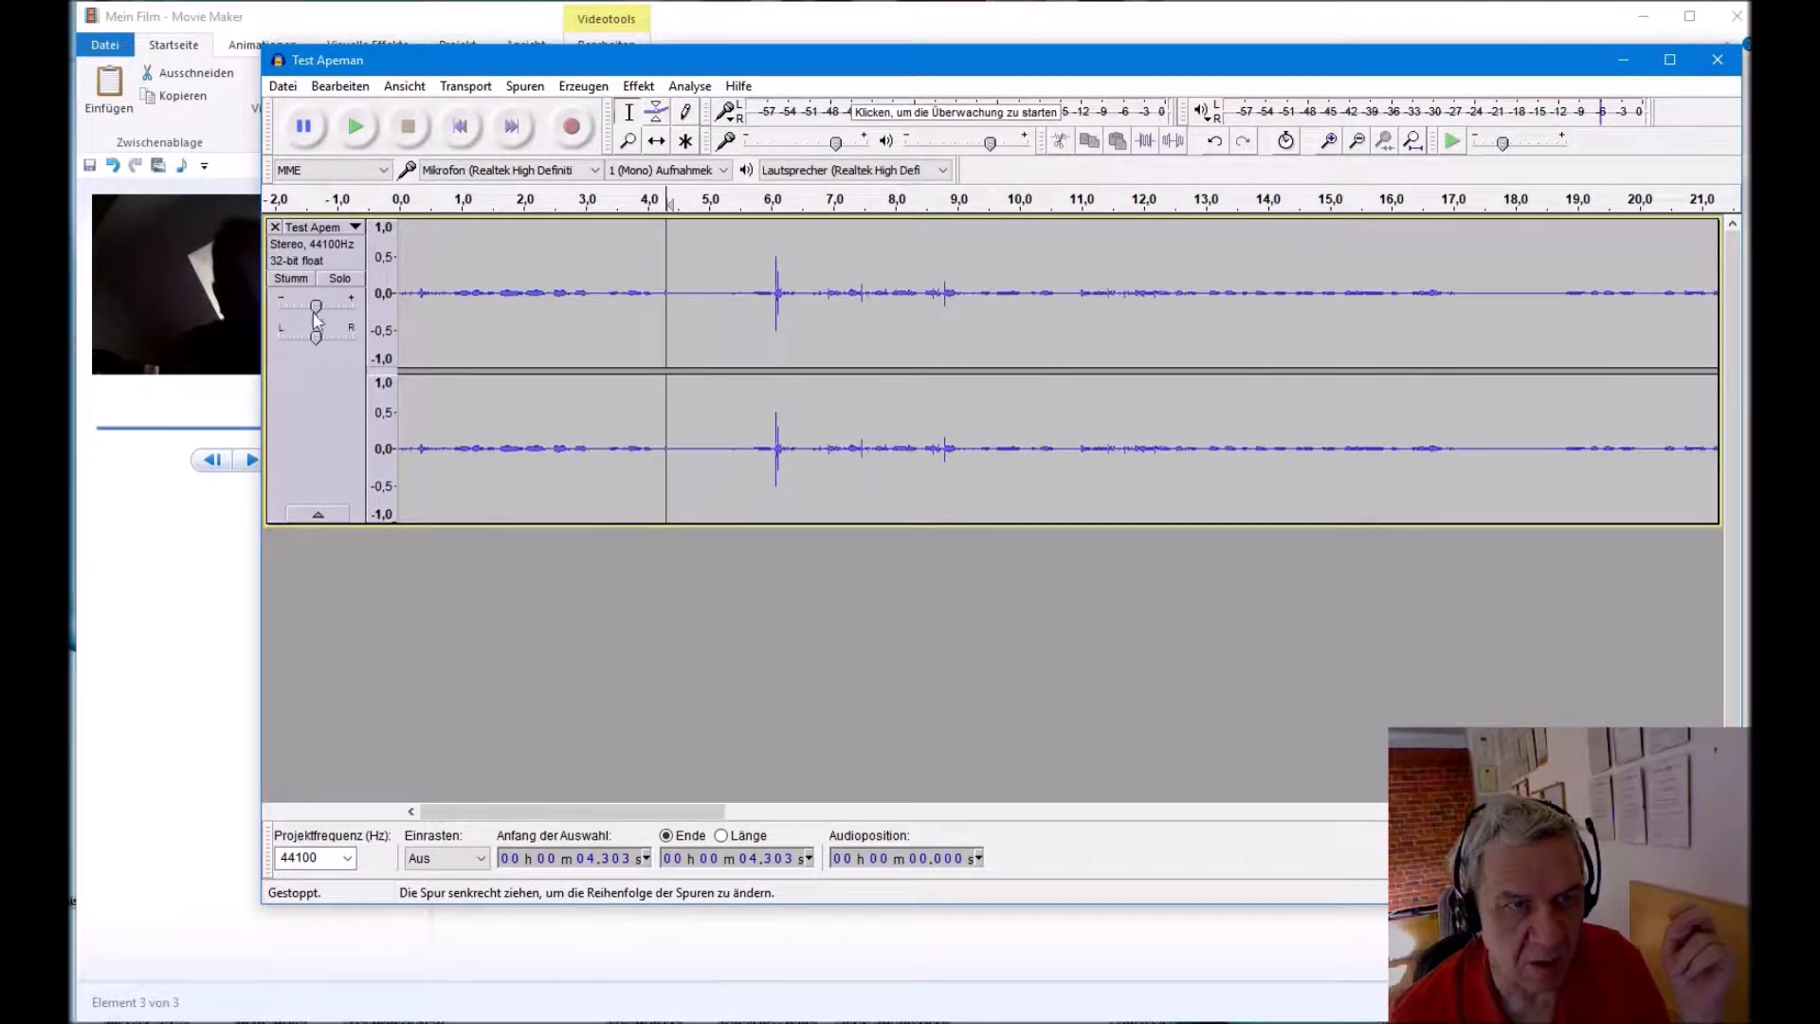
Step: Select the entire Test Apeman track and raise its track volume moderately above the default
{"action": "left_click", "coordinate": [346, 400]}
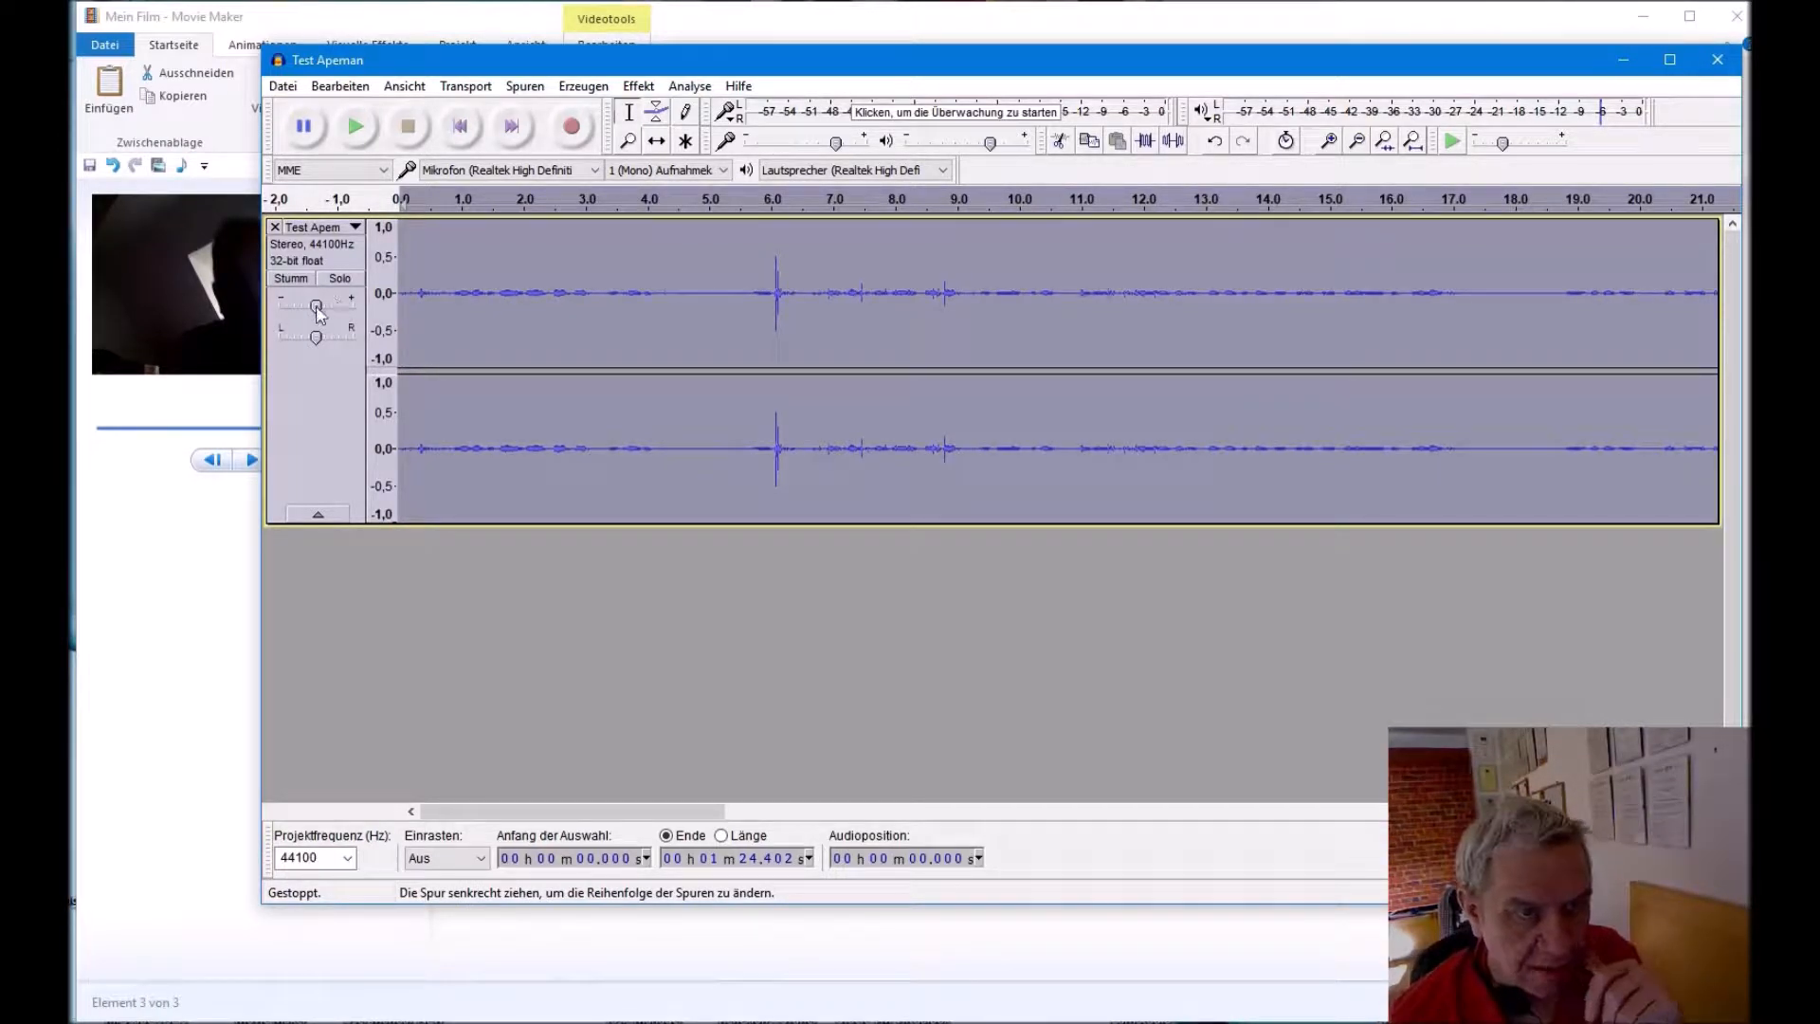
{"action": "mouse_move", "coordinate": [318, 314]}
{"action": "left_click_drag", "start_coordinate": [318, 314], "coordinate": [322, 316]}
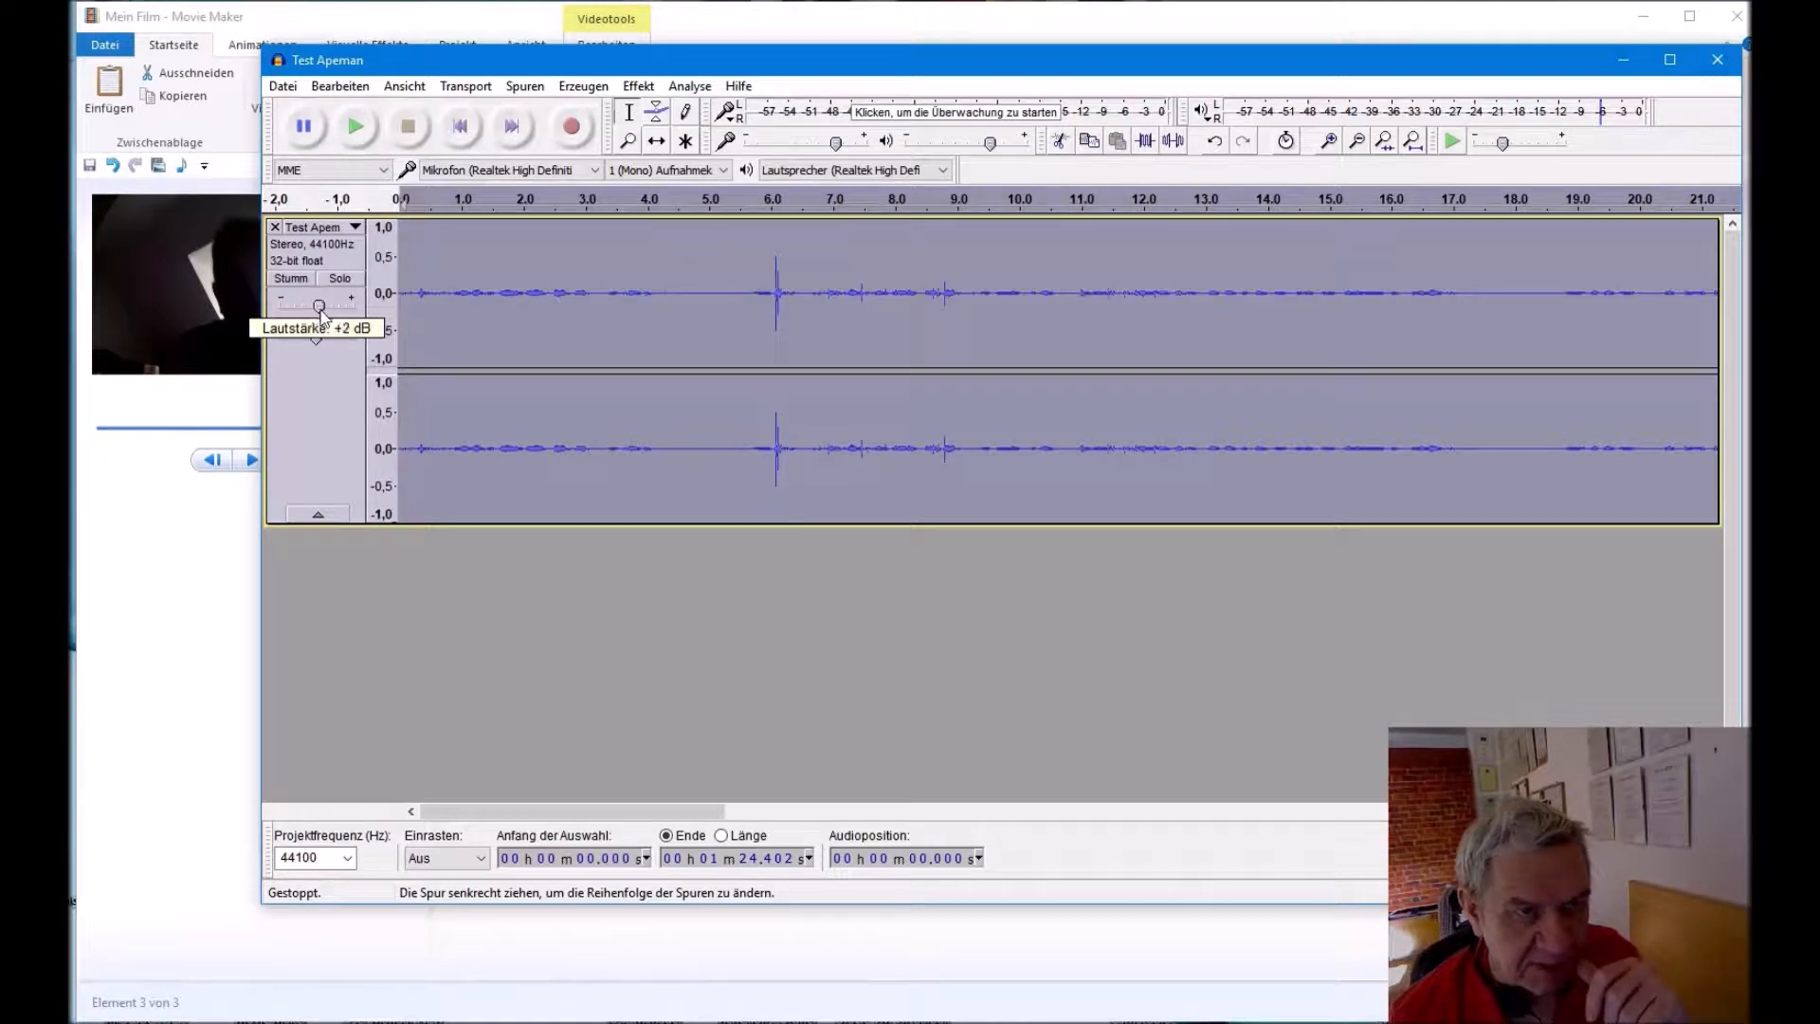
{"action": "left_click_drag", "start_coordinate": [334, 320], "coordinate": [325, 334]}
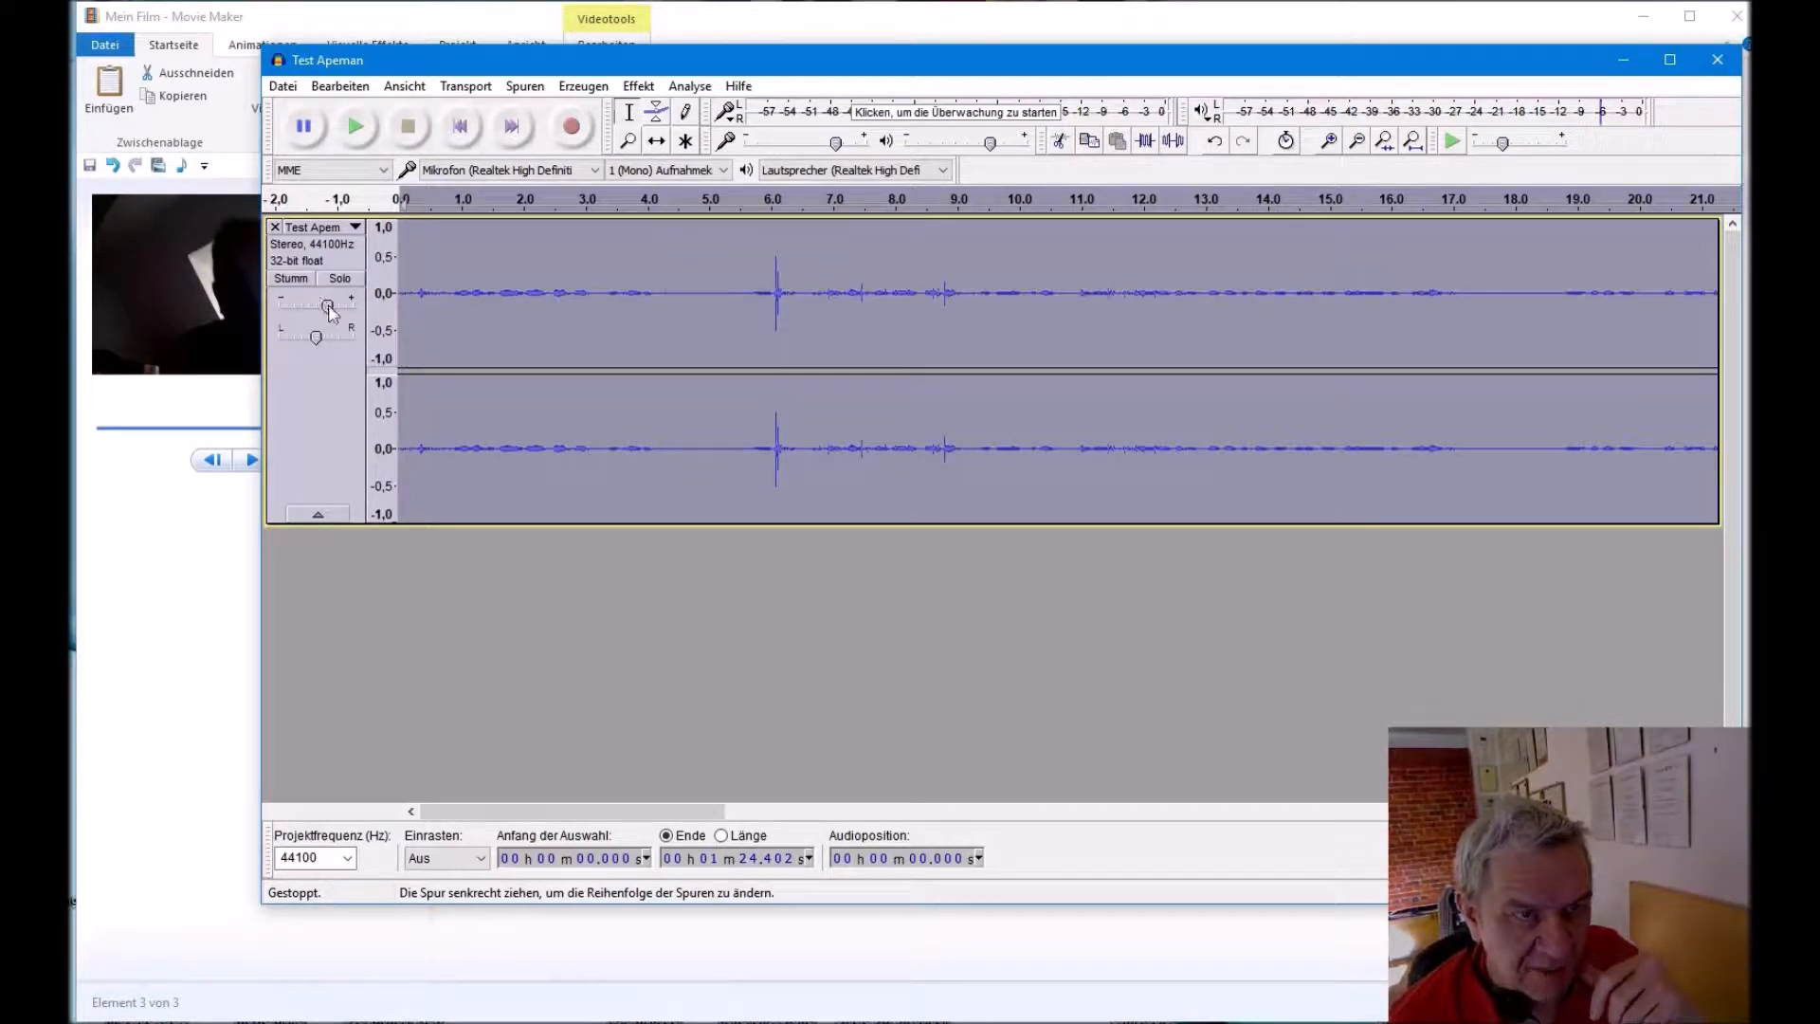
{"action": "mouse_move", "coordinate": [334, 314]}
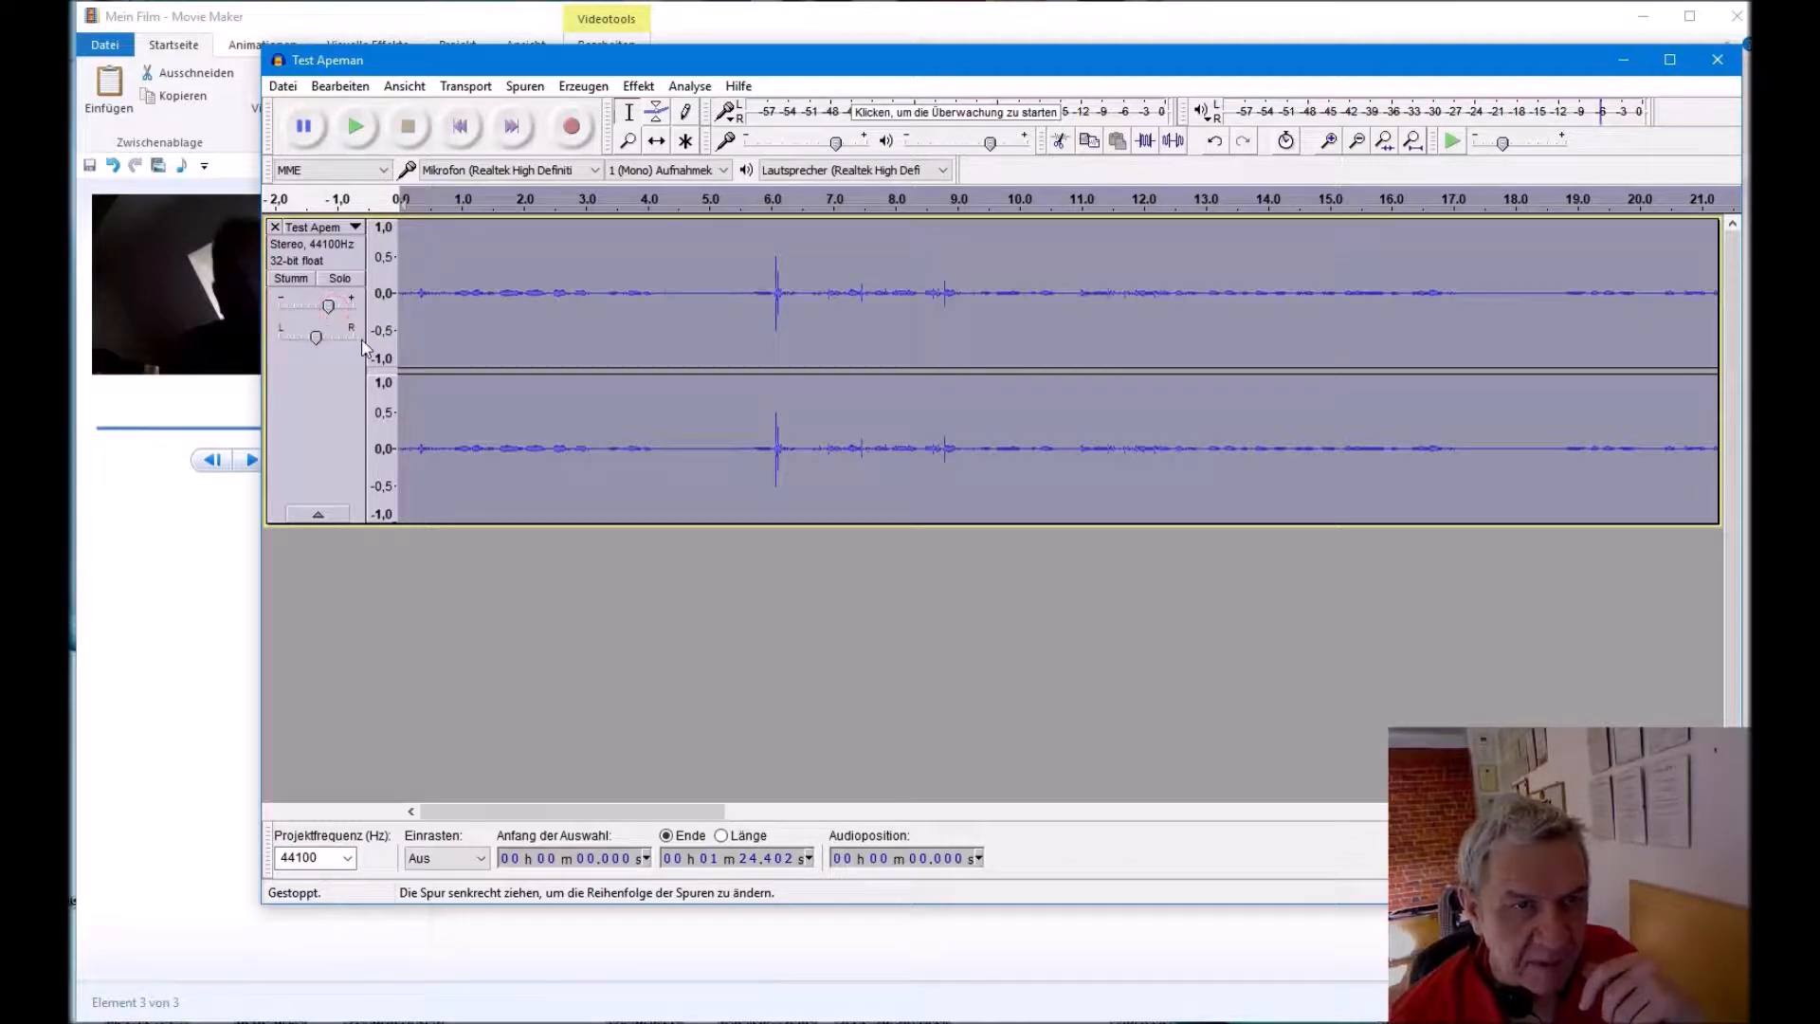
{"action": "left_click_drag", "start_coordinate": [333, 311], "coordinate": [327, 311]}
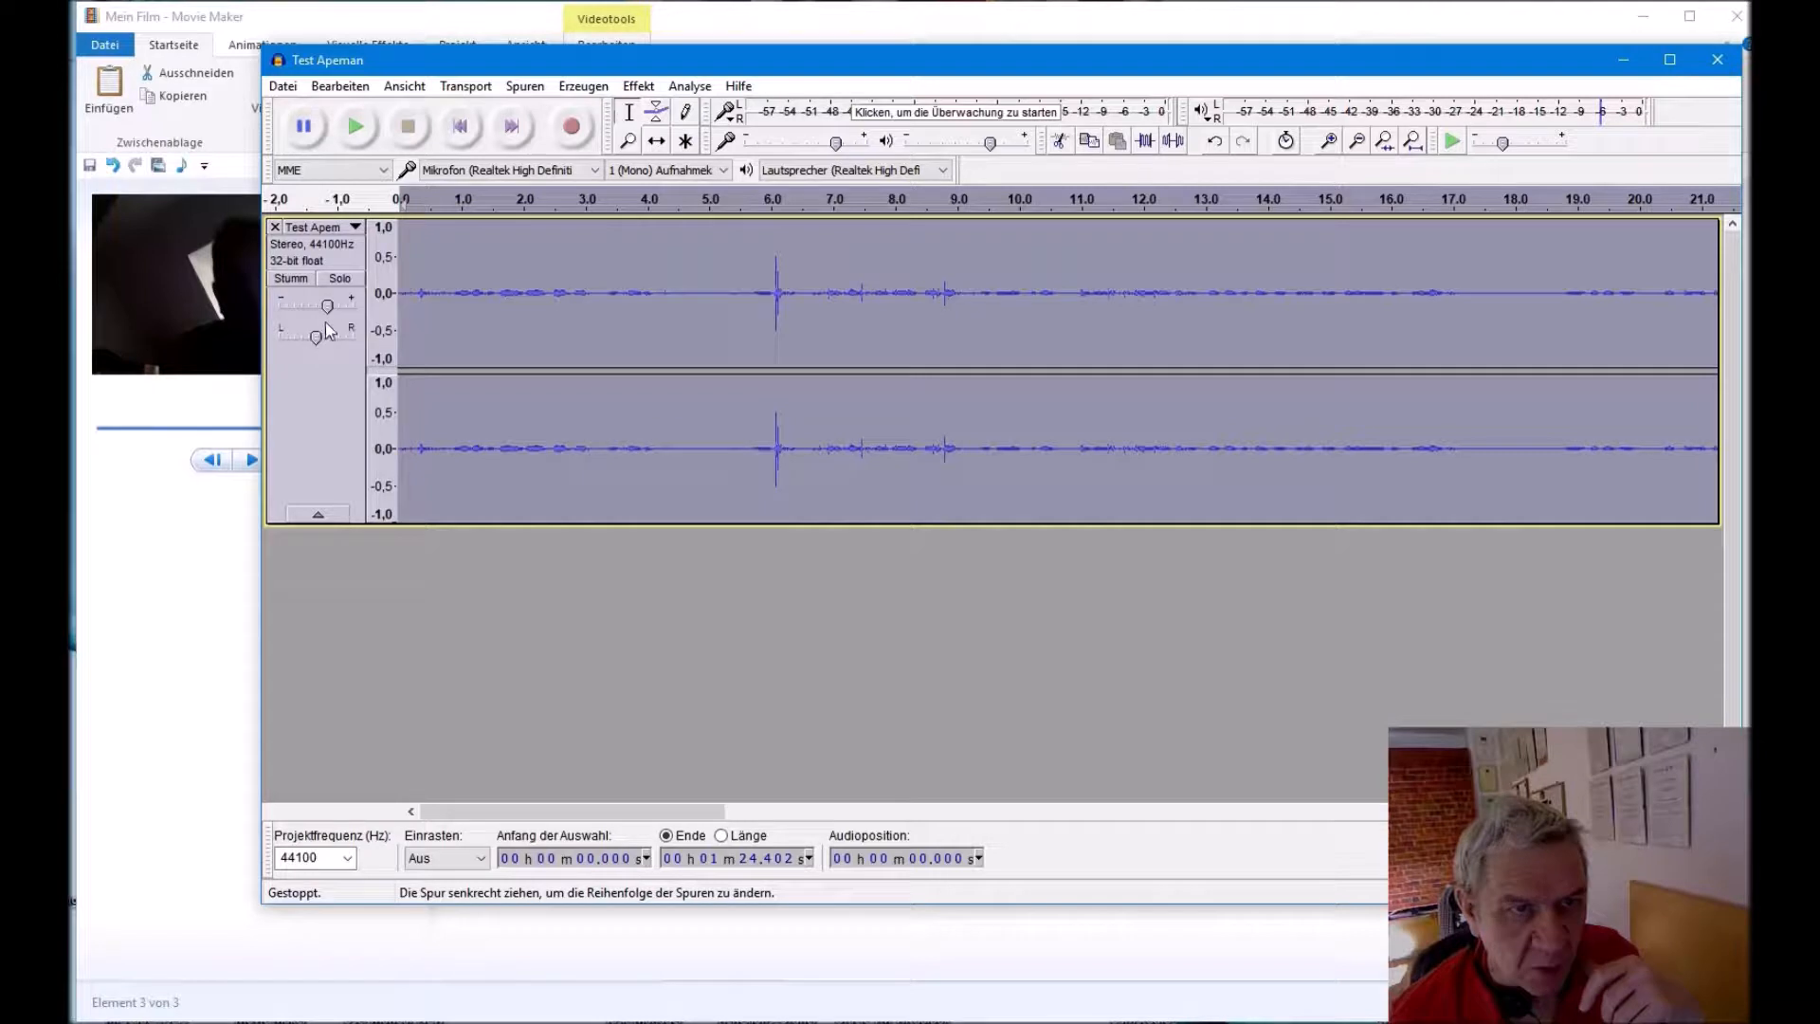
Step: Play the louder track from about 4.3 s to check its sound, select the whole track and stop playback
{"action": "left_click", "coordinate": [667, 341]}
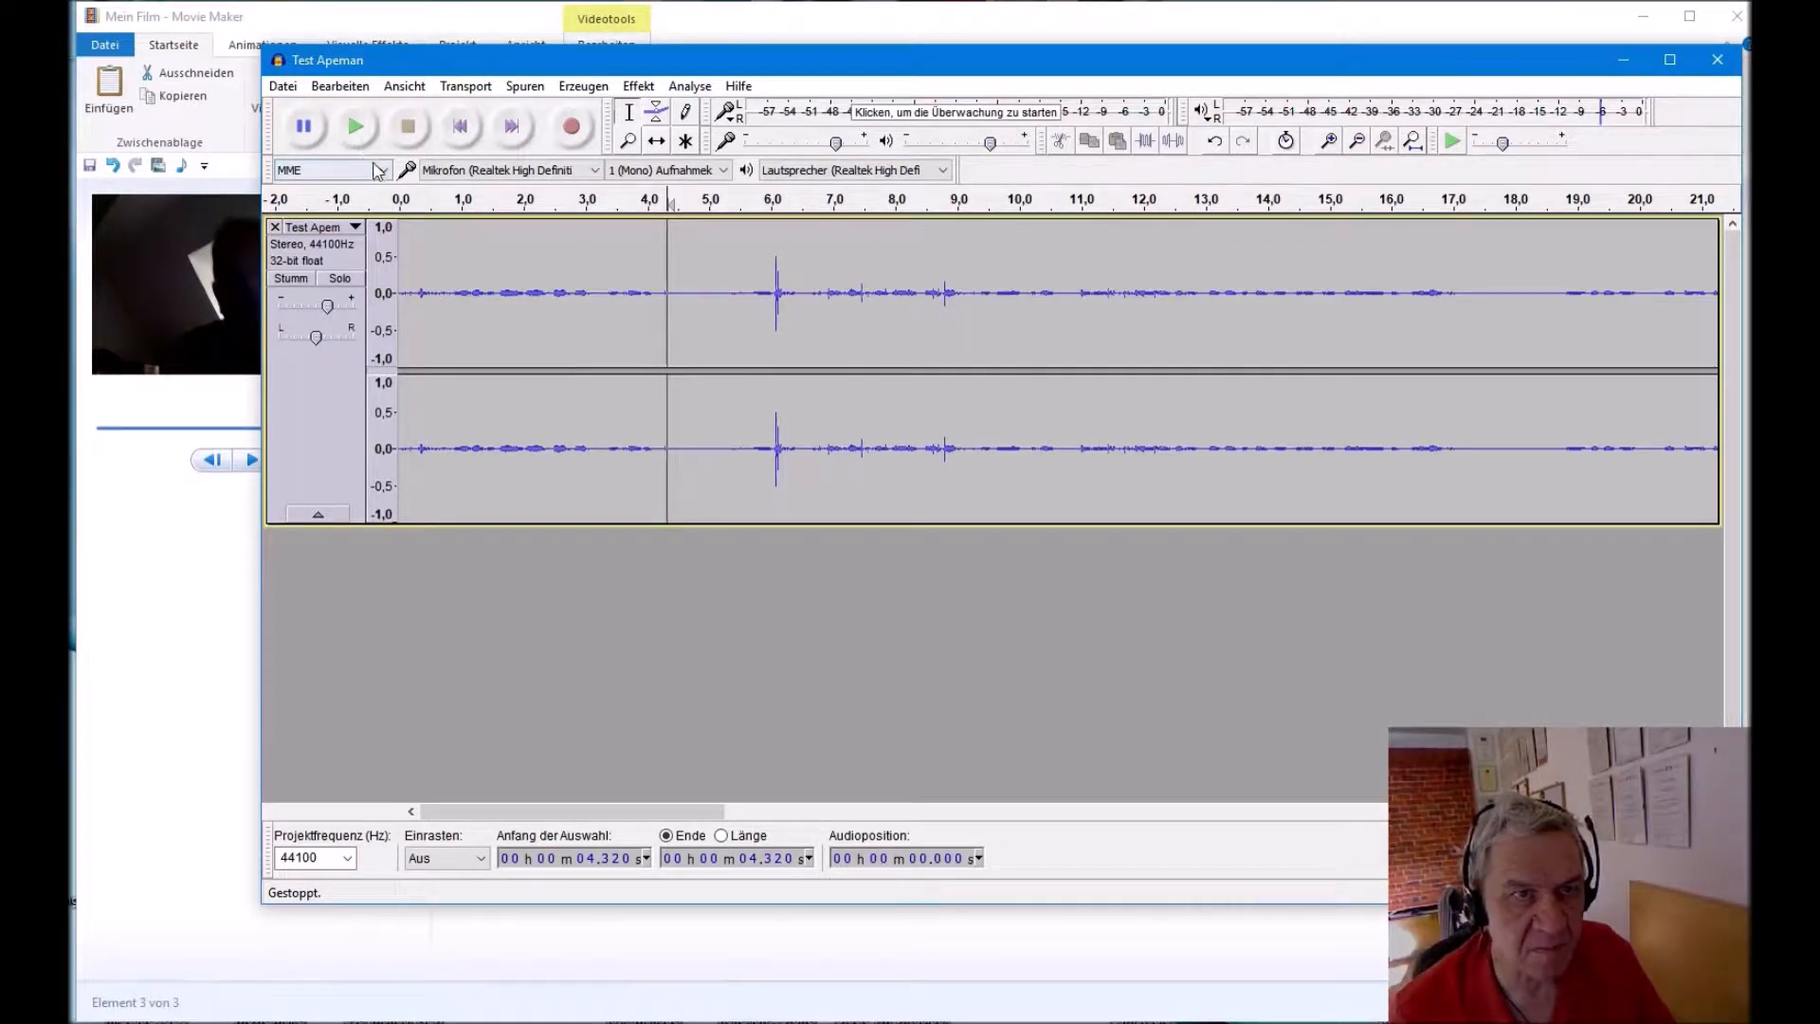
{"action": "left_click", "coordinate": [354, 130]}
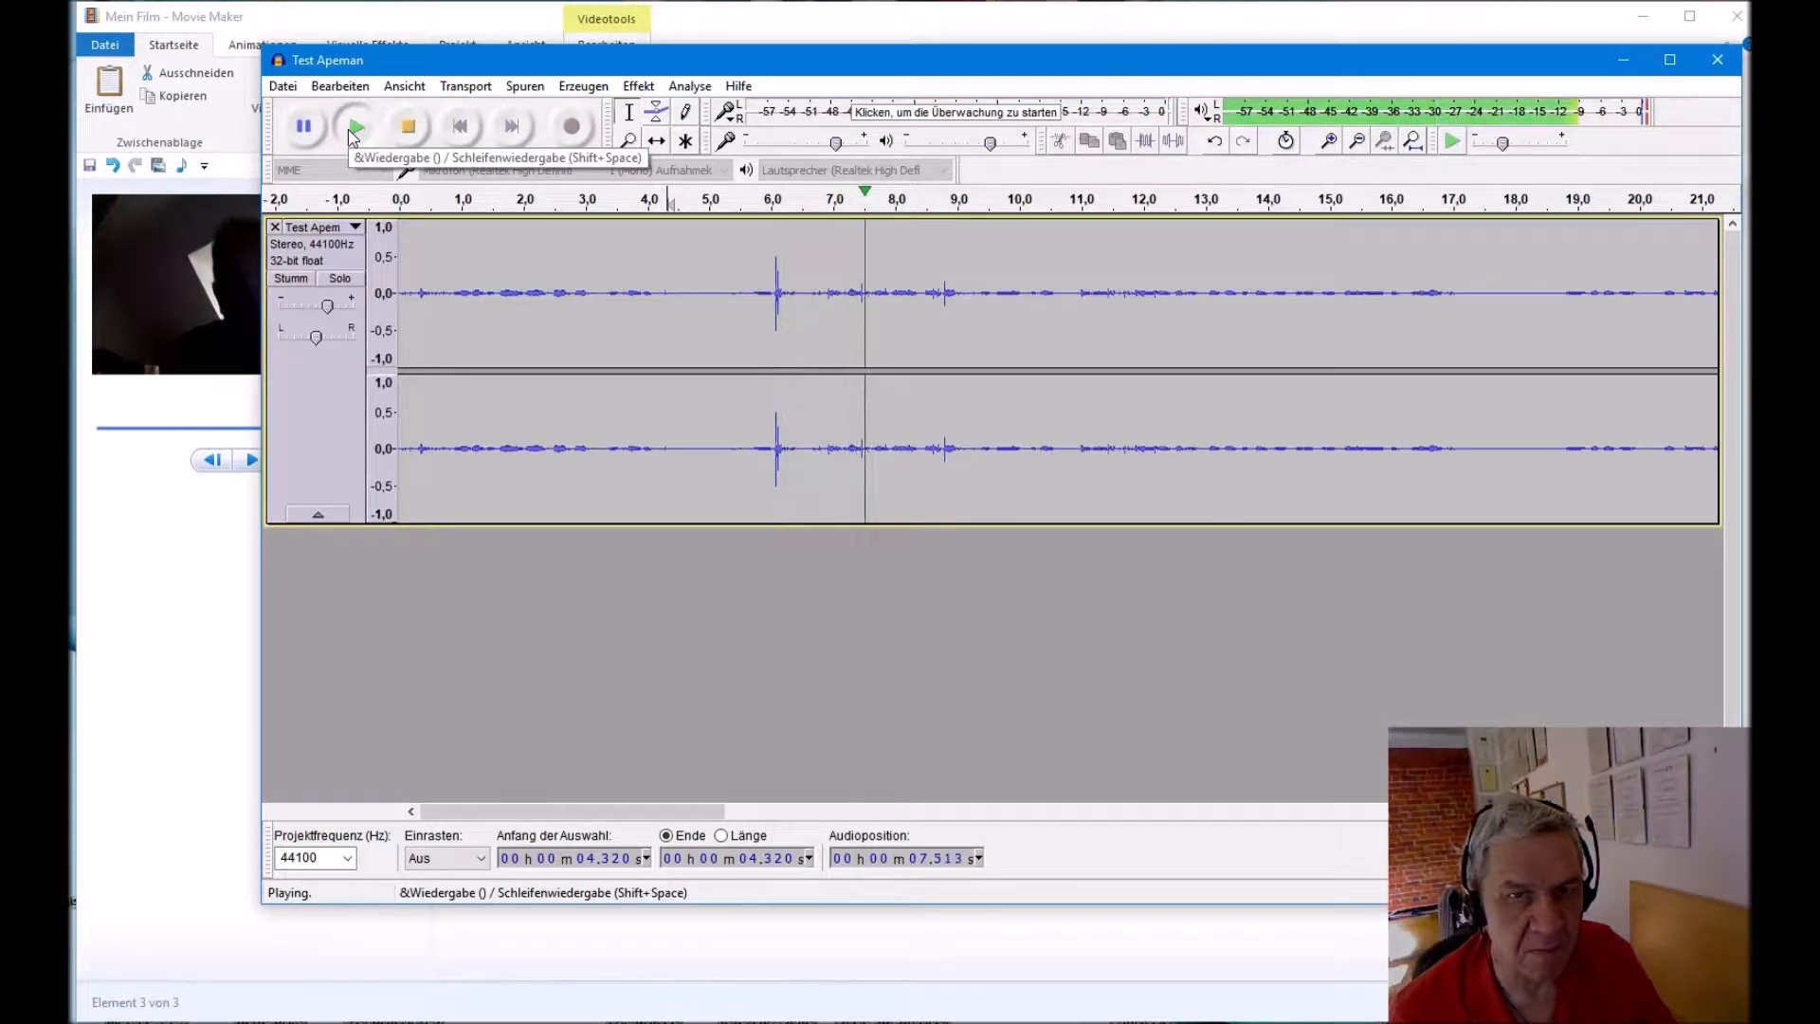
{"action": "left_click", "coordinate": [401, 302]}
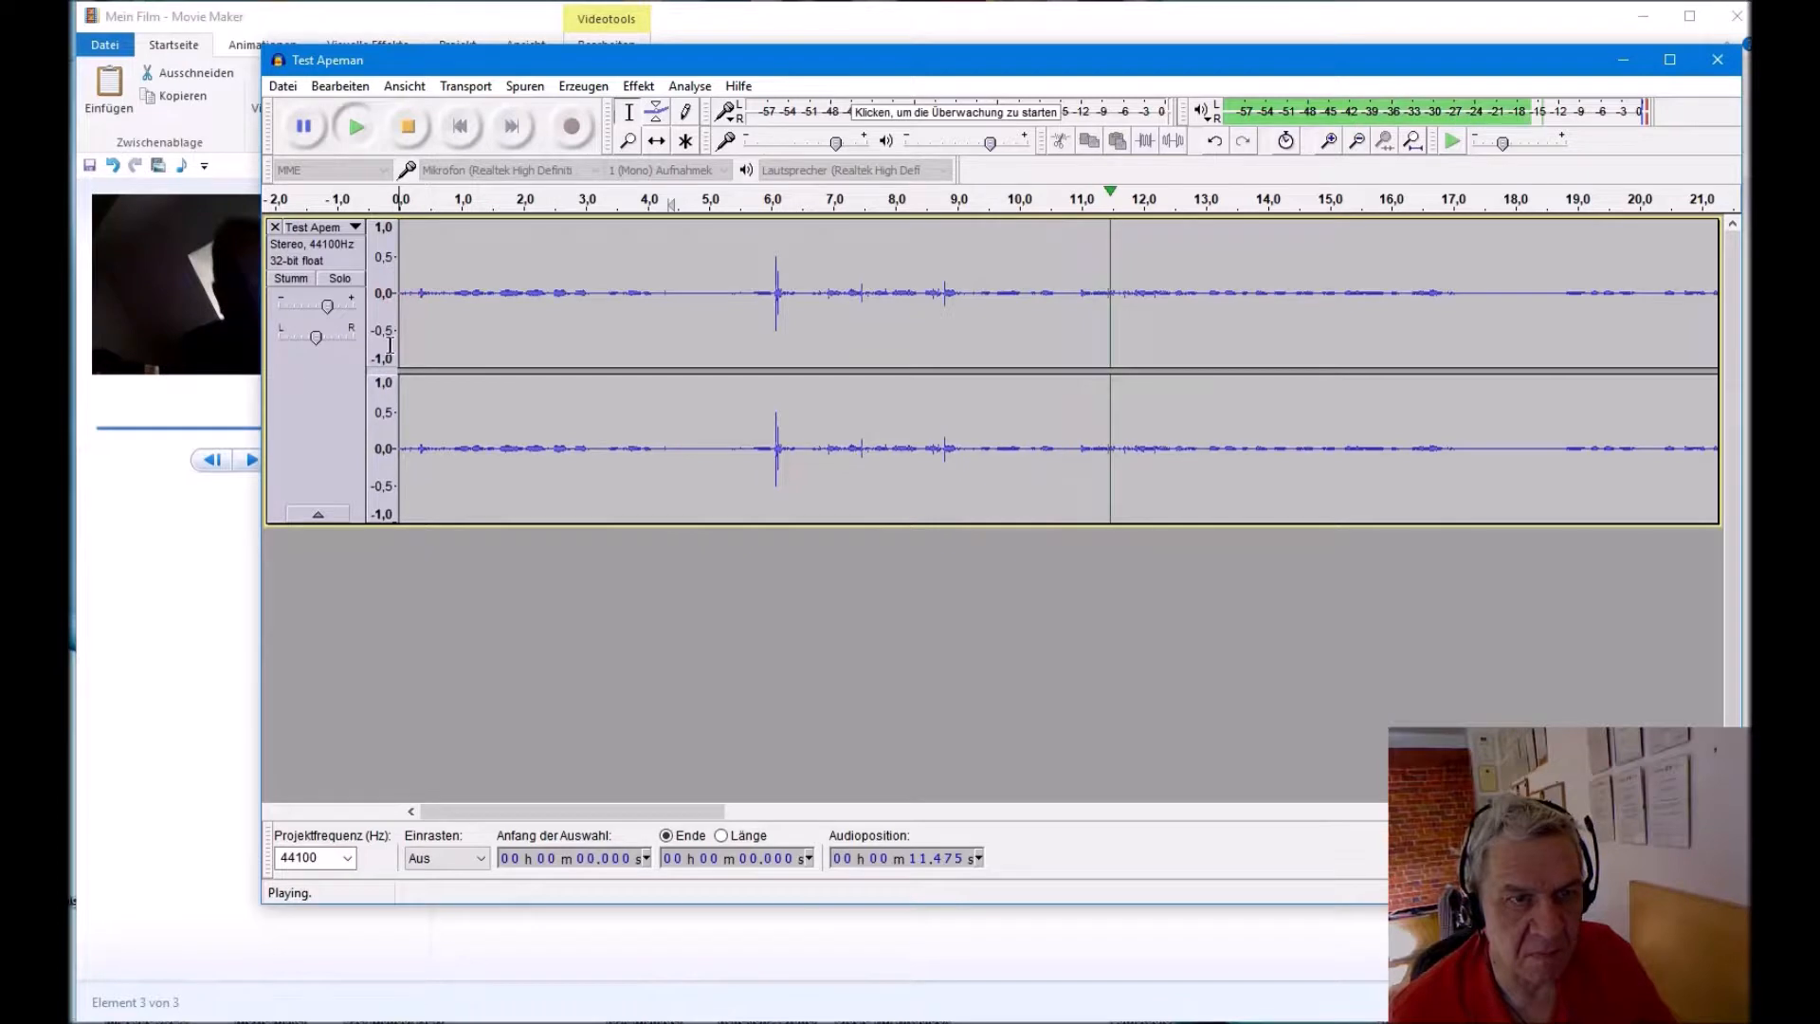
{"action": "left_click", "coordinate": [299, 389]}
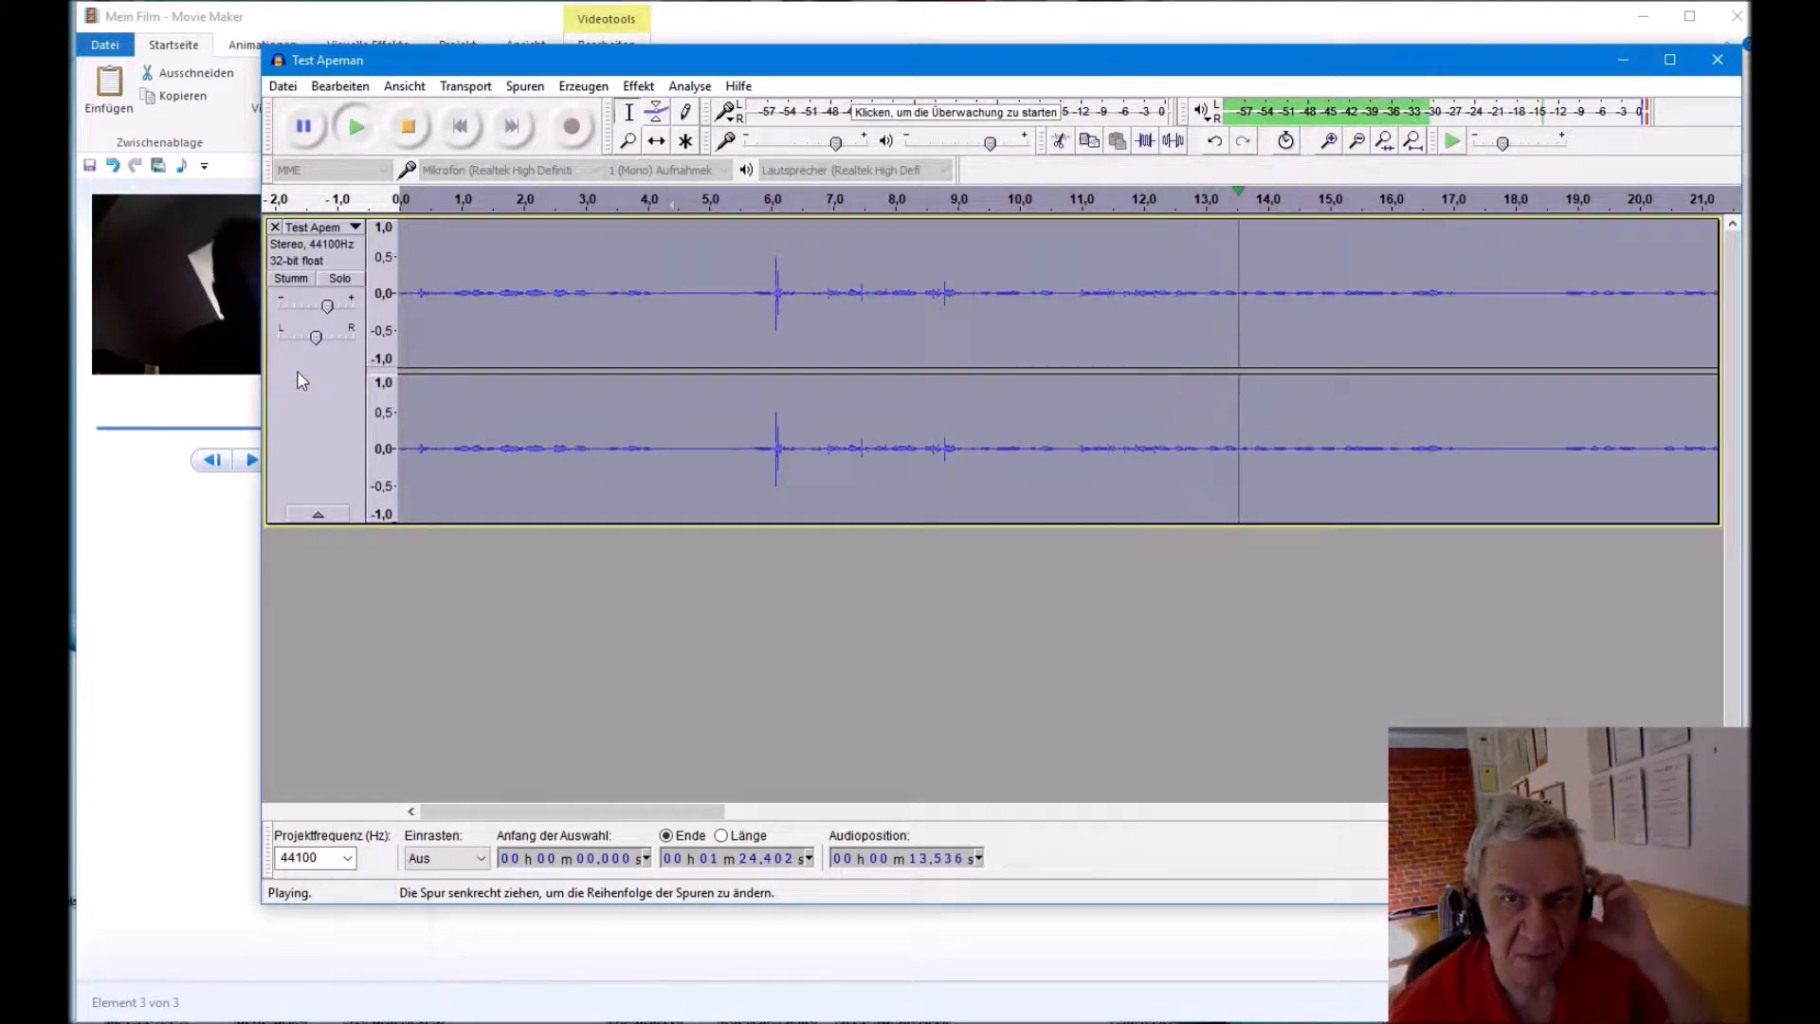
{"action": "left_click", "coordinate": [409, 126]}
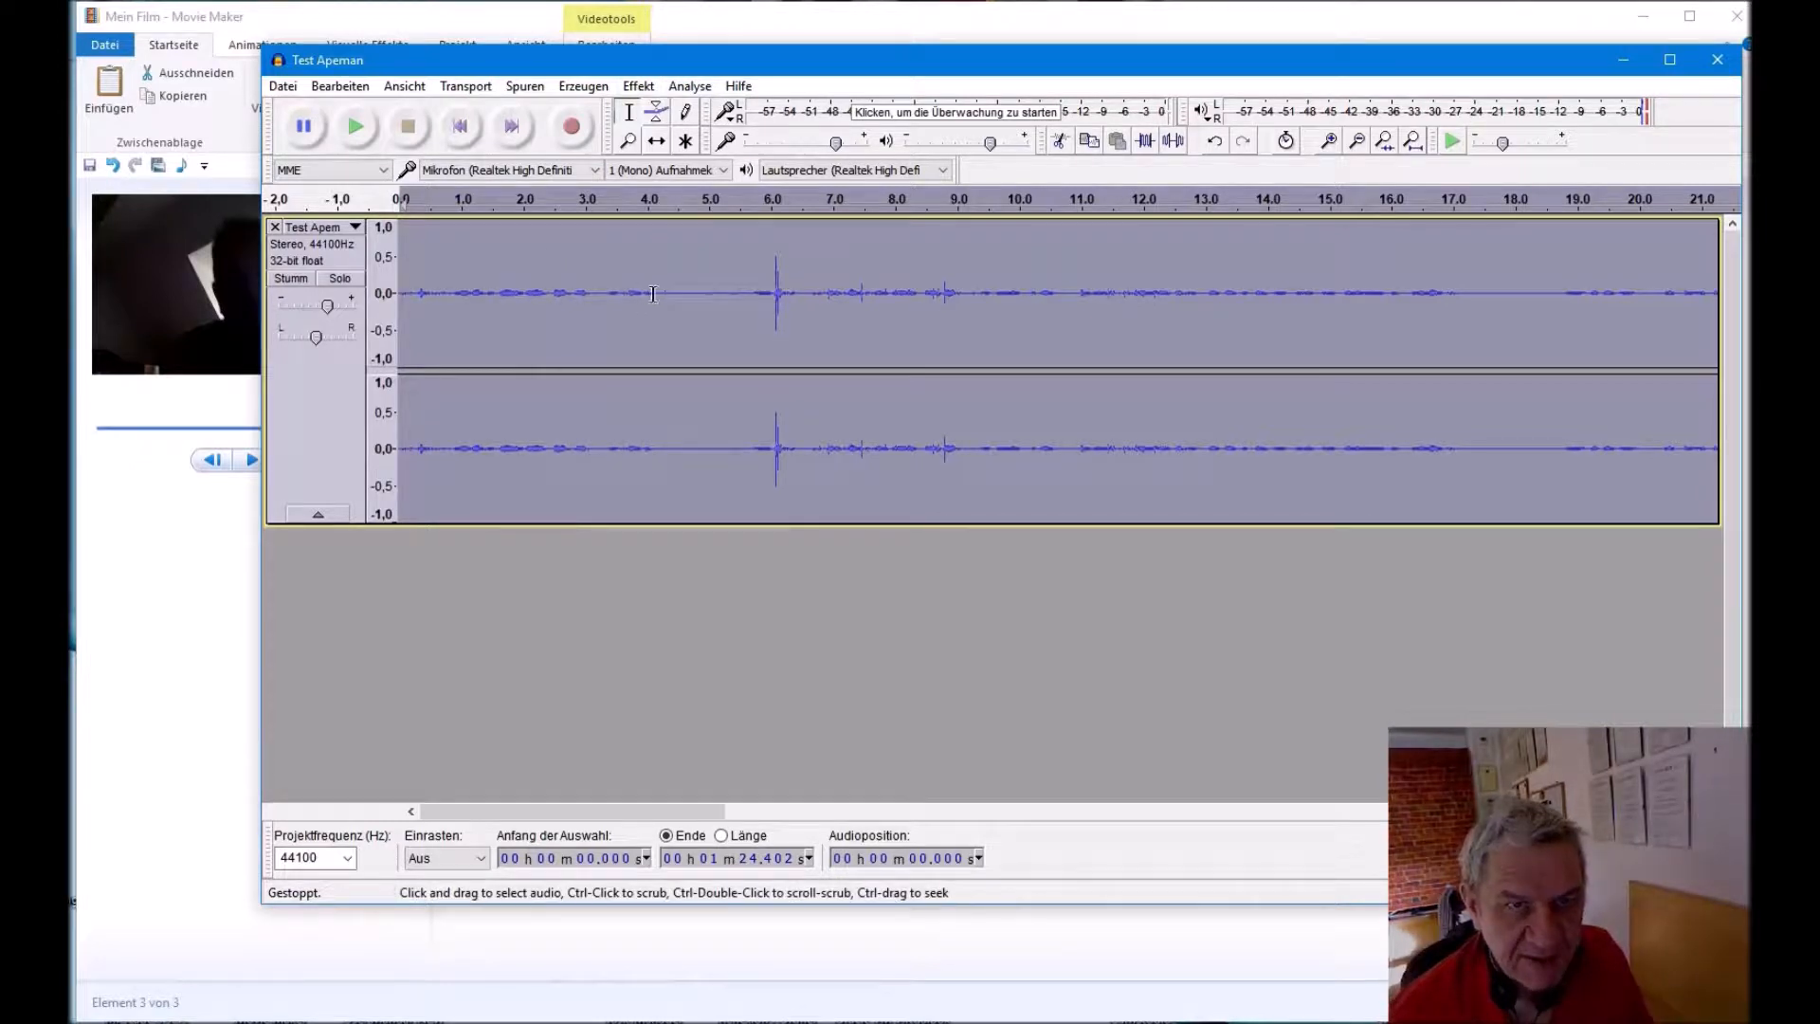
Step: Select the quiet noise-only passage from about 4.187 s to 5.655 s and capture its noise profile with Rauschenverminderung
{"action": "left_click_drag", "start_coordinate": [659, 294], "coordinate": [749, 323]}
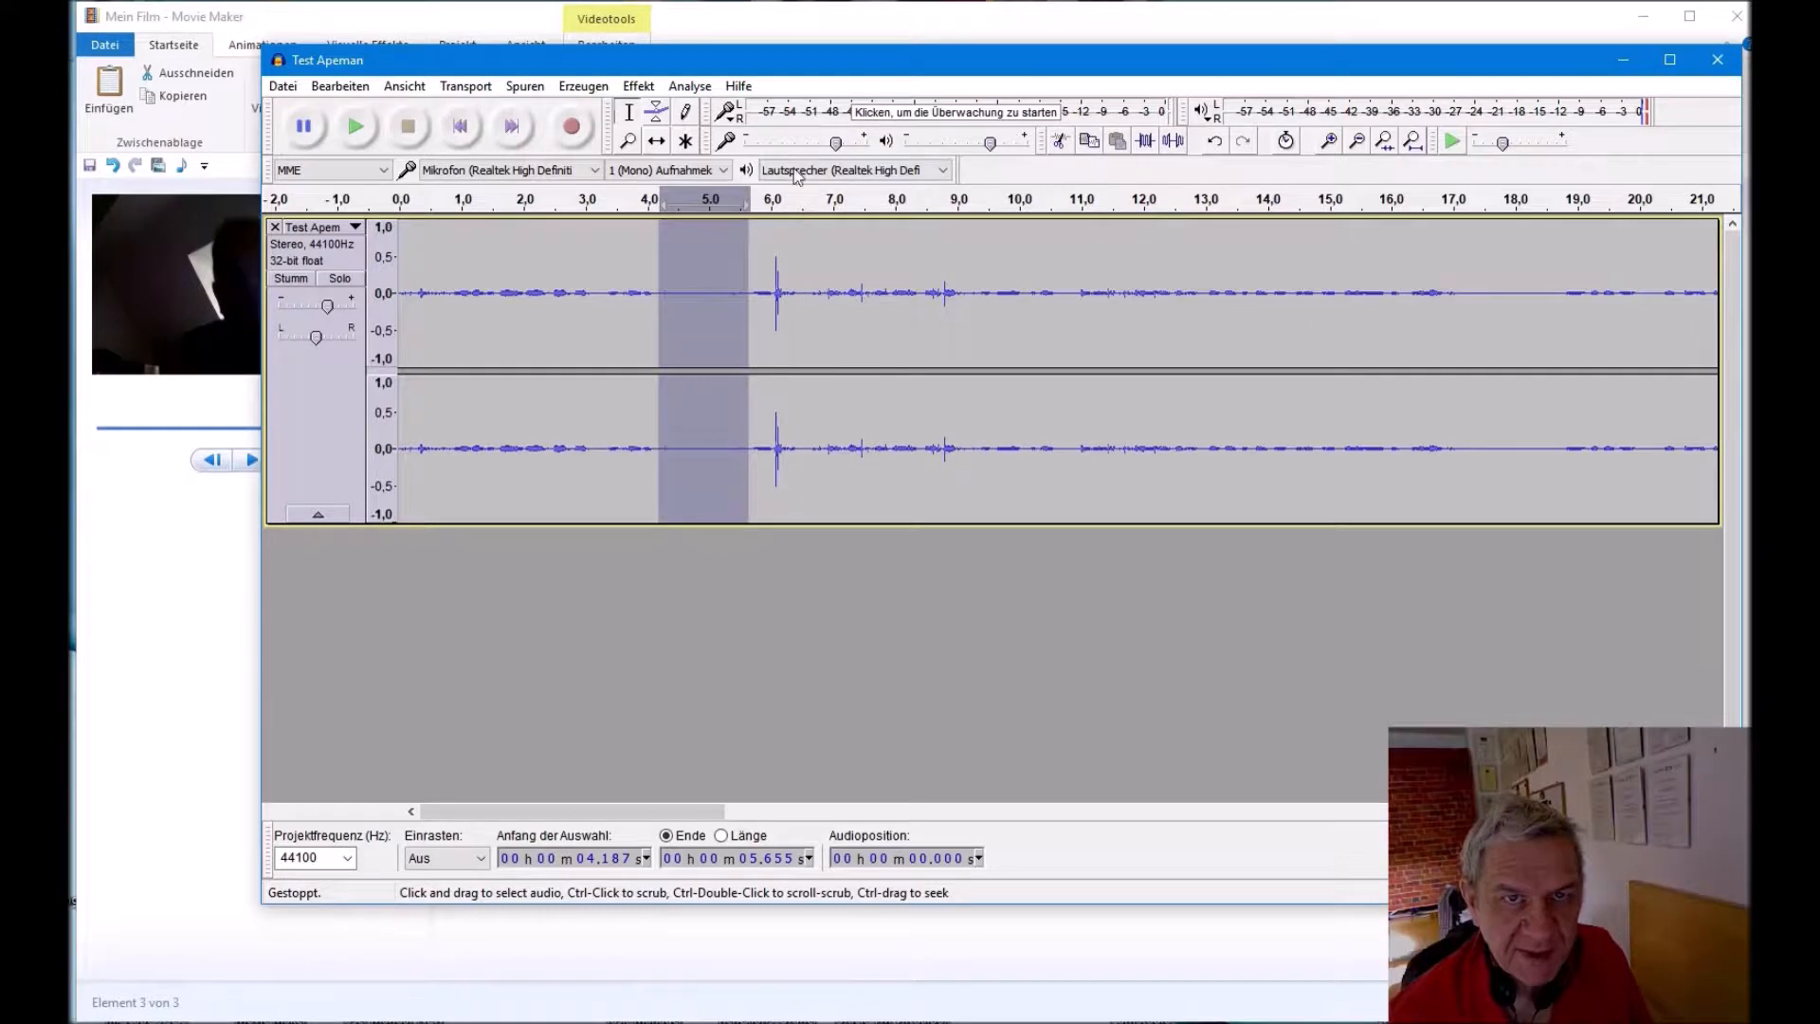
{"action": "left_click", "coordinate": [681, 89]}
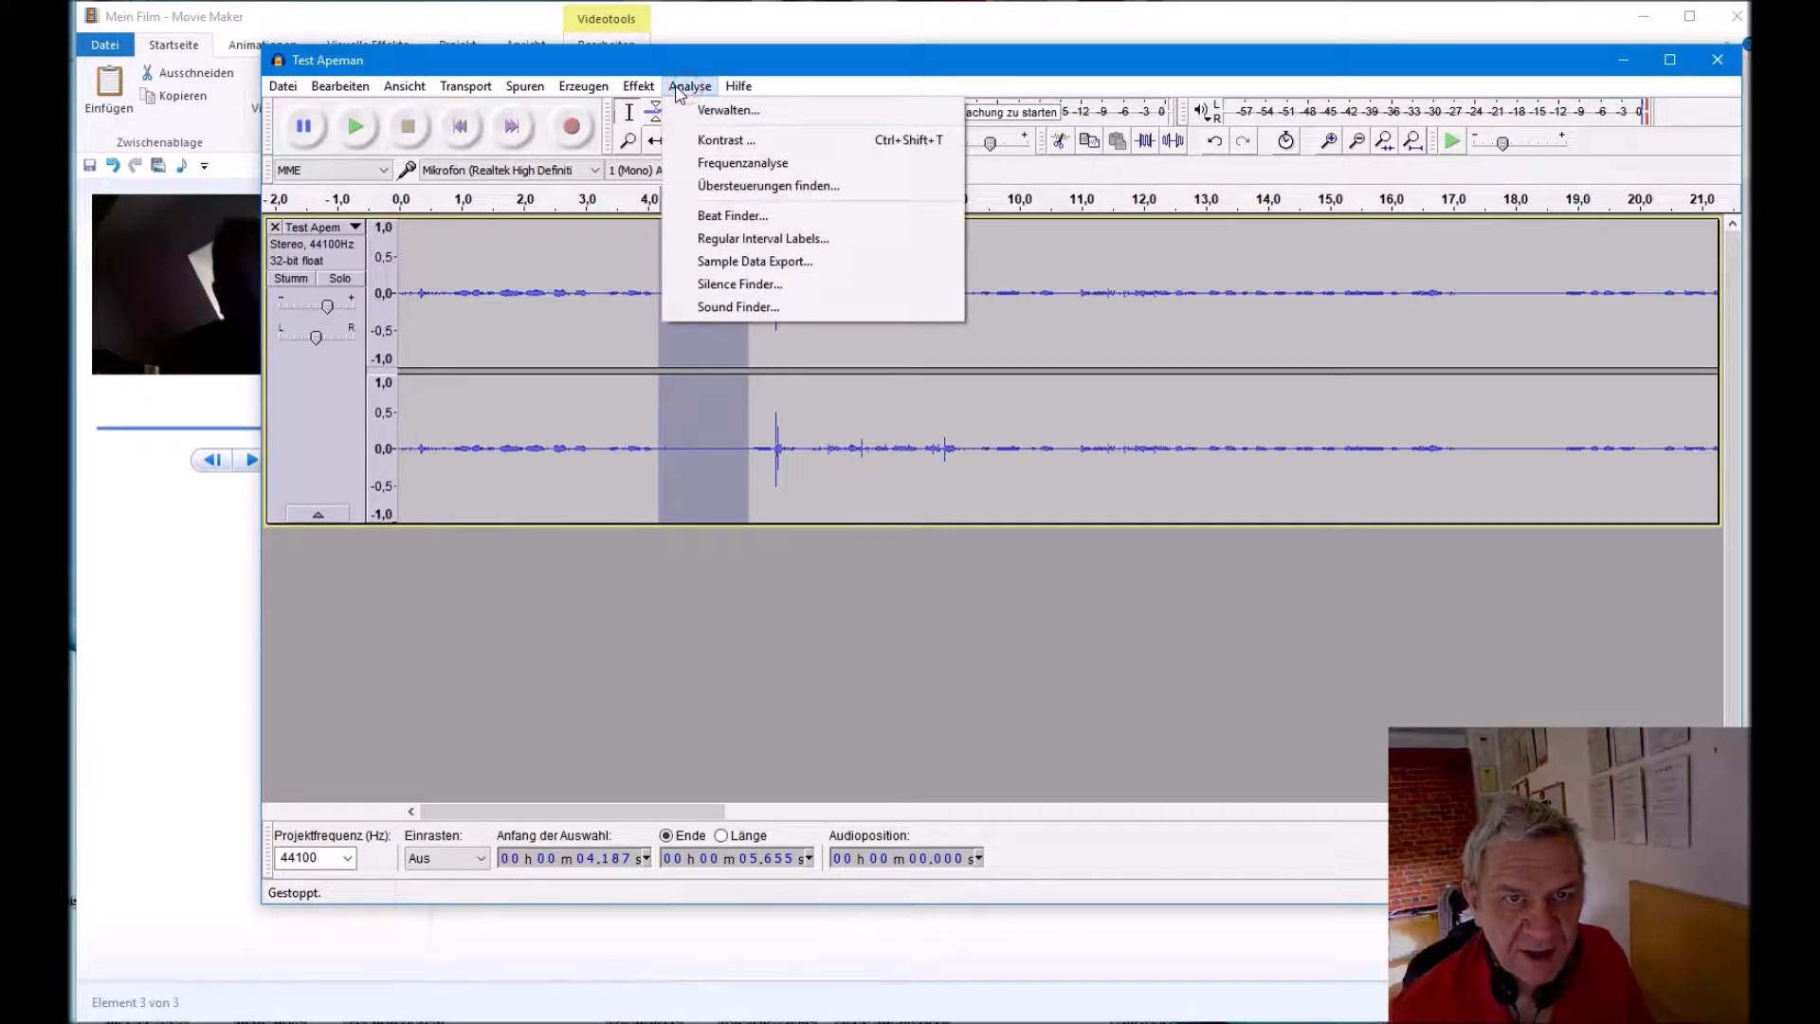
{"action": "mouse_move", "coordinate": [644, 87]}
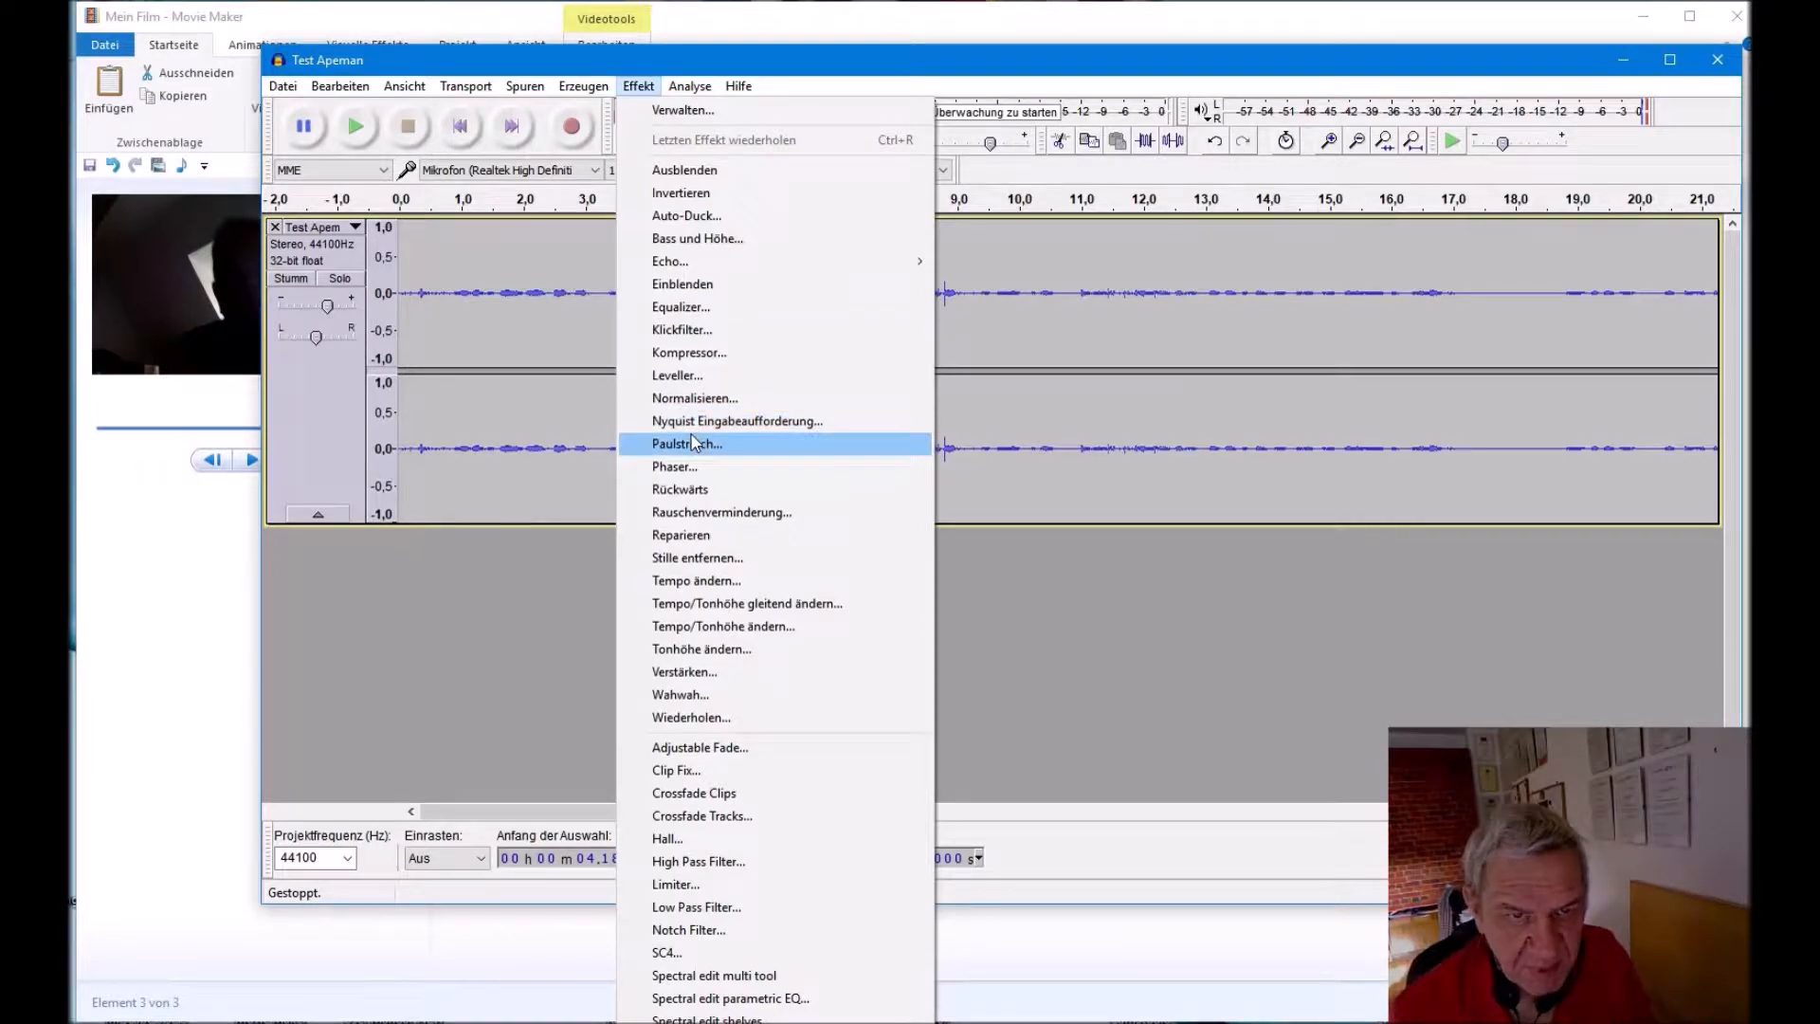
{"action": "left_click", "coordinate": [706, 512]}
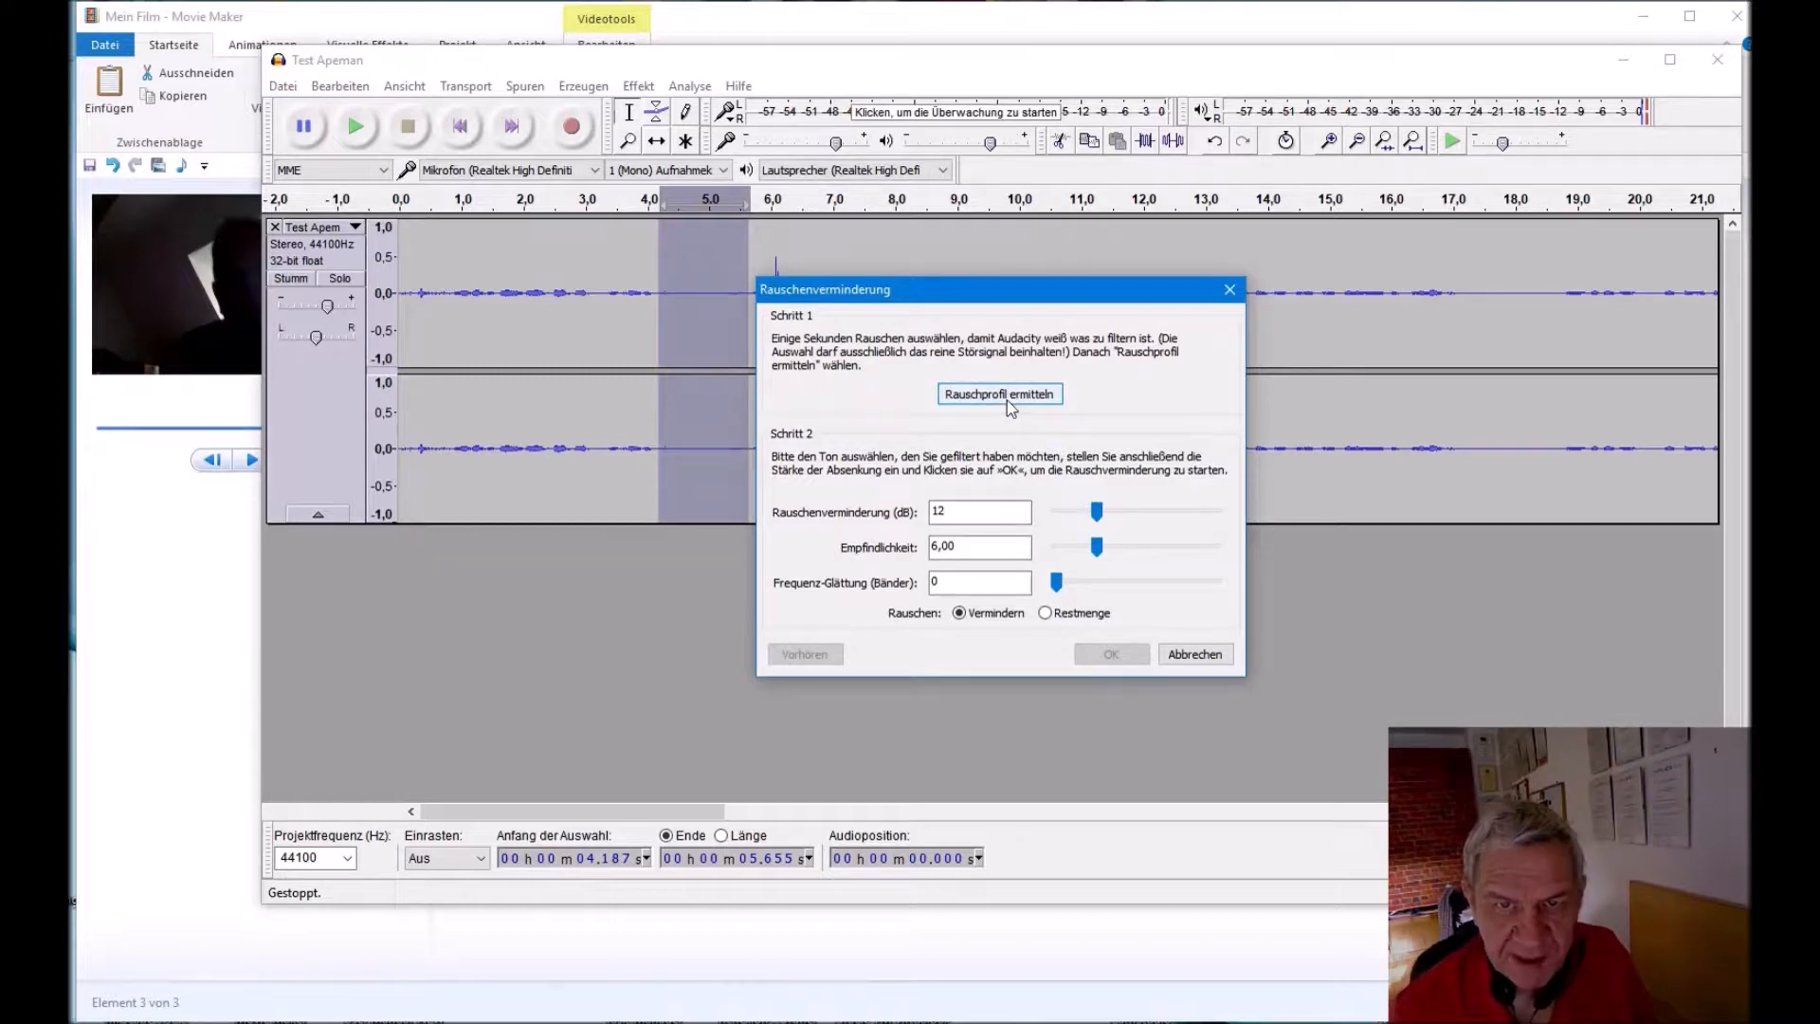
{"action": "left_click", "coordinate": [1009, 403]}
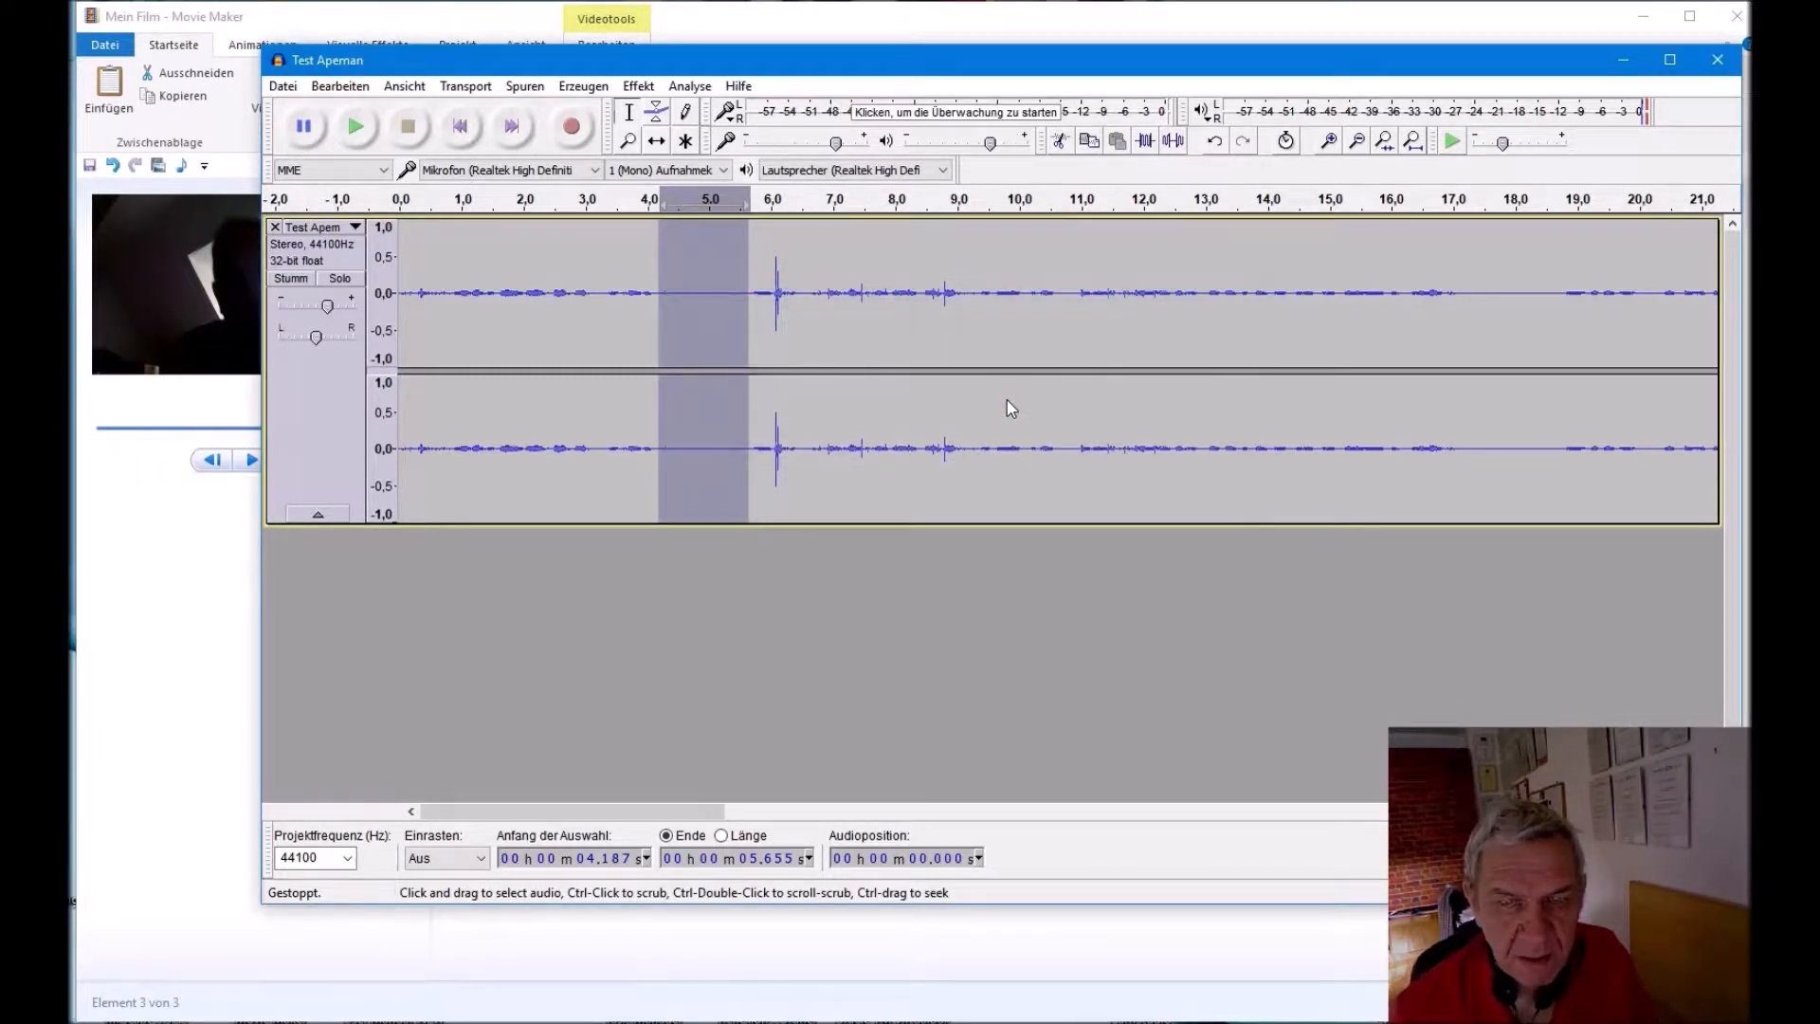
Step: Select the entire Test Apeman track
{"action": "left_click", "coordinate": [692, 89]}
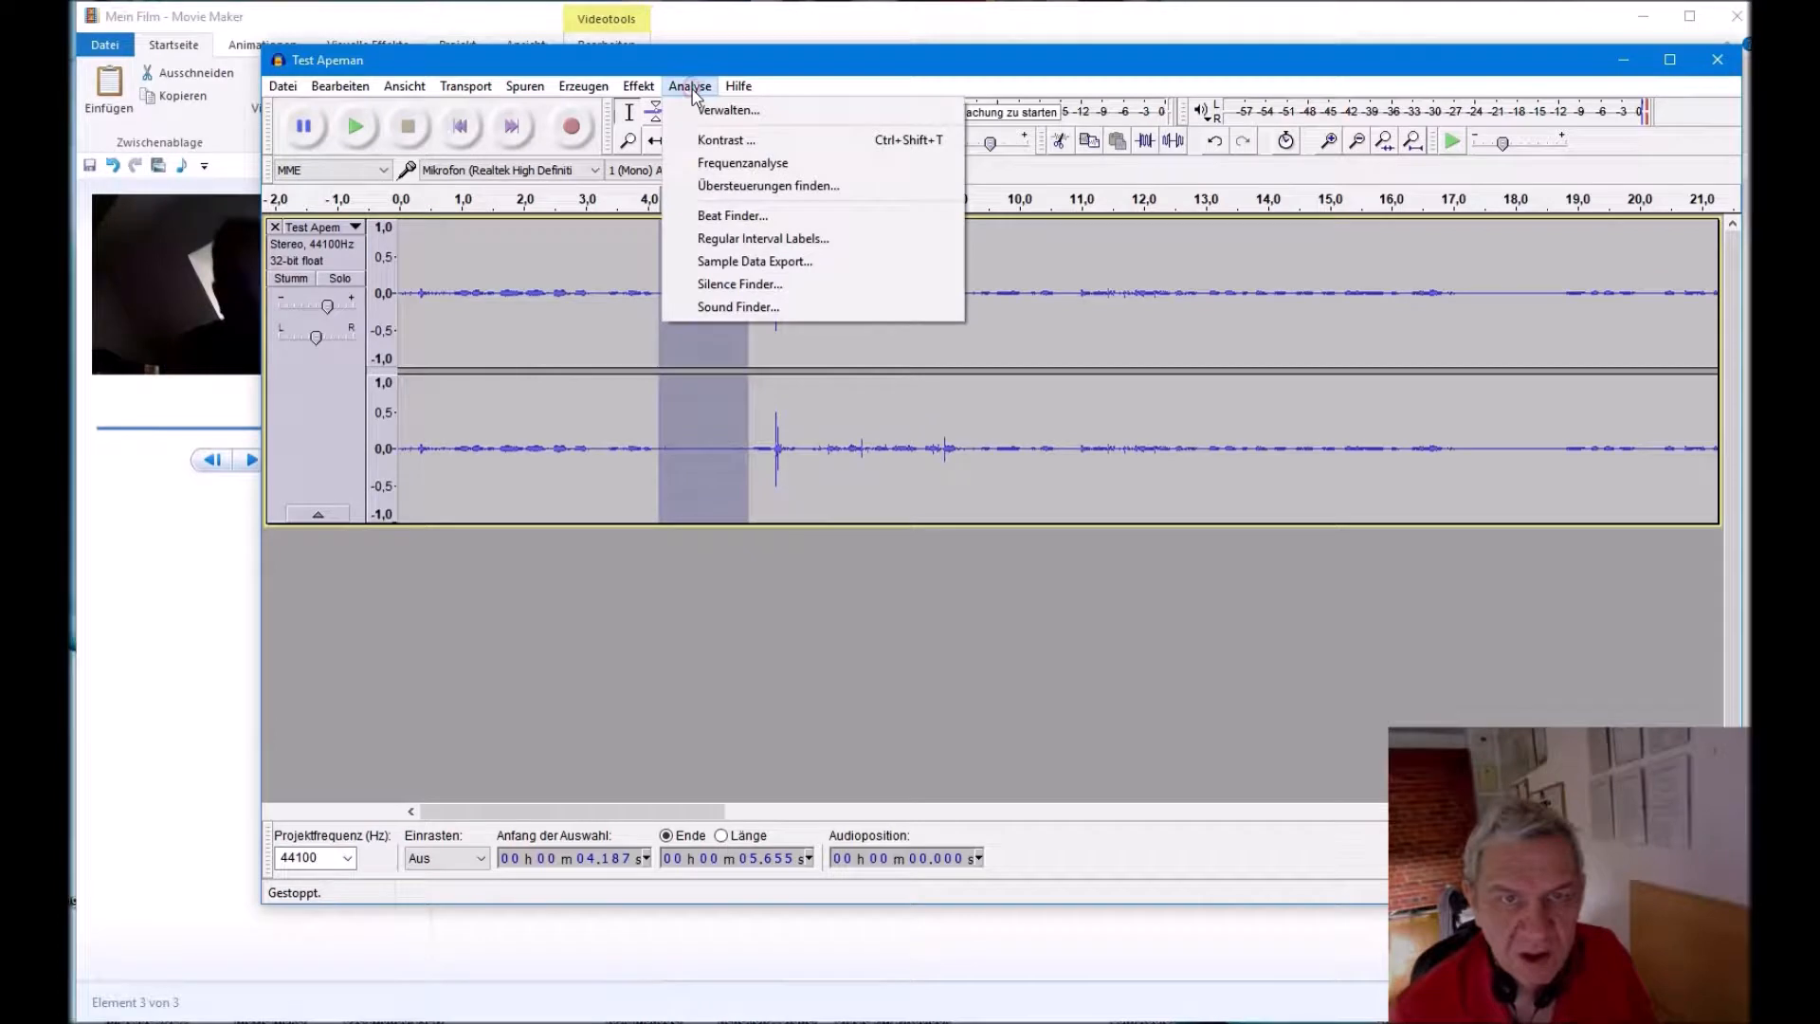
{"action": "left_click", "coordinate": [567, 410]}
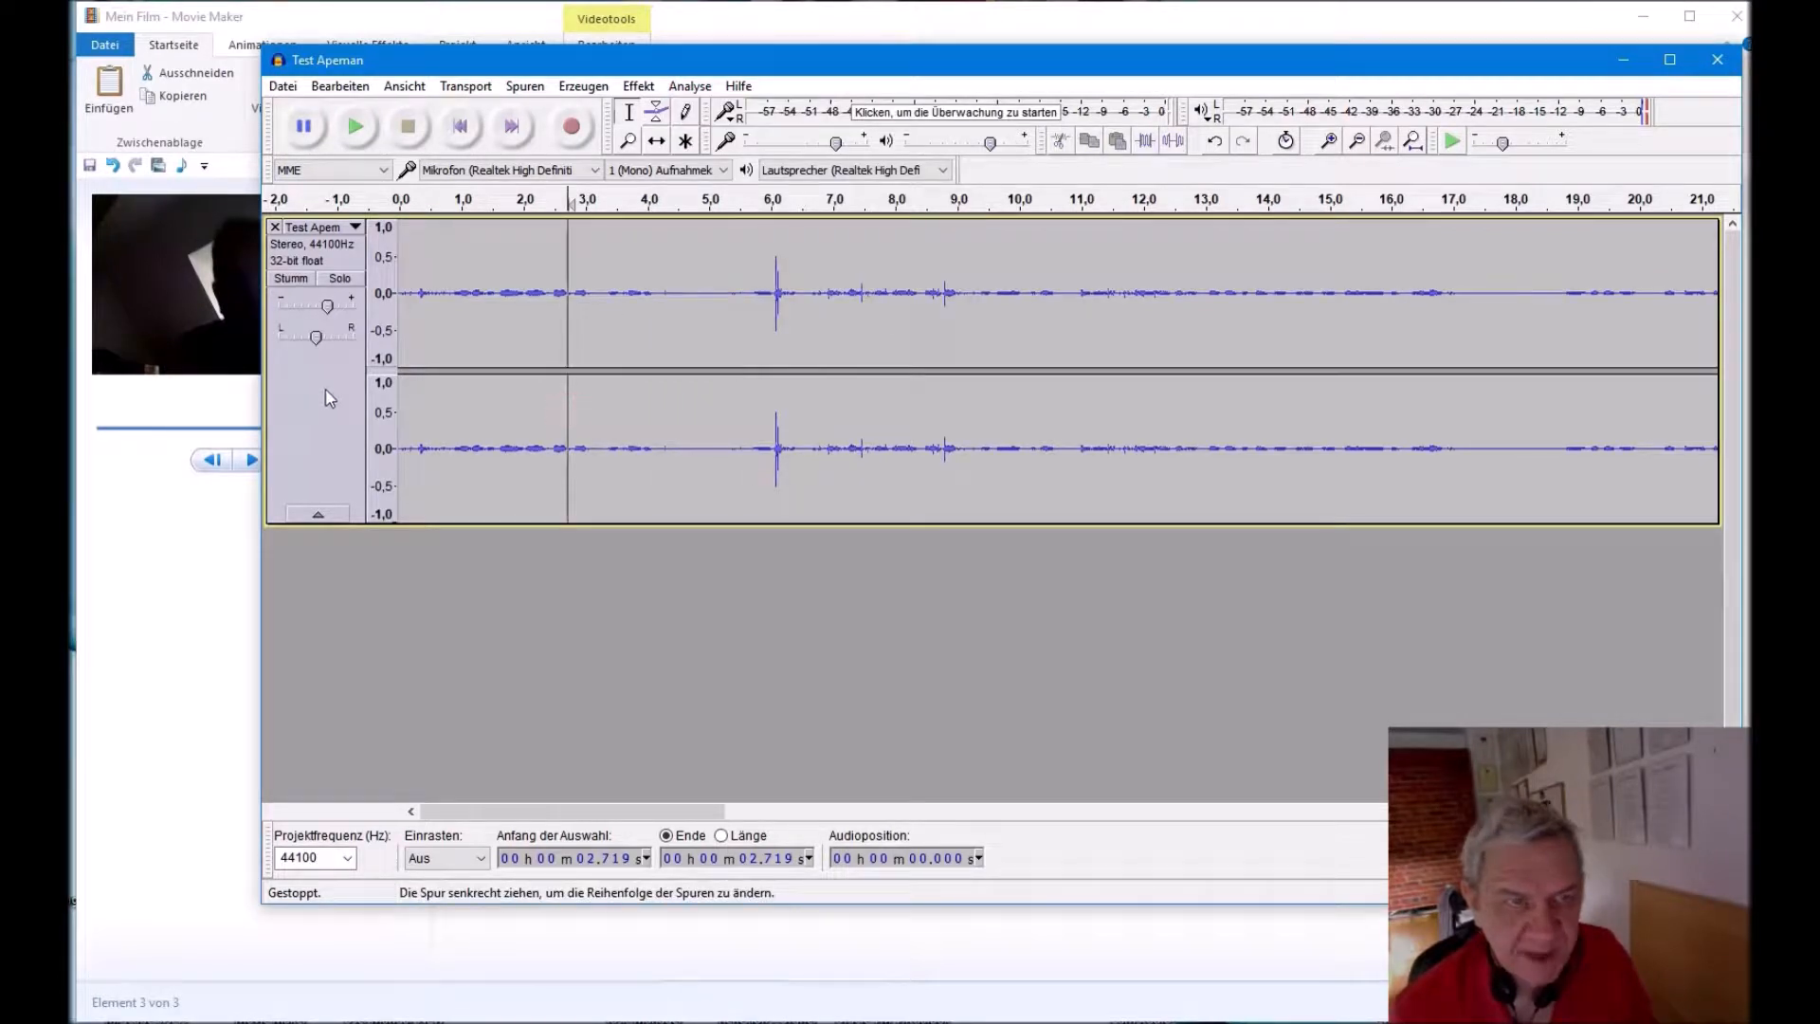
{"action": "left_click", "coordinate": [325, 390]}
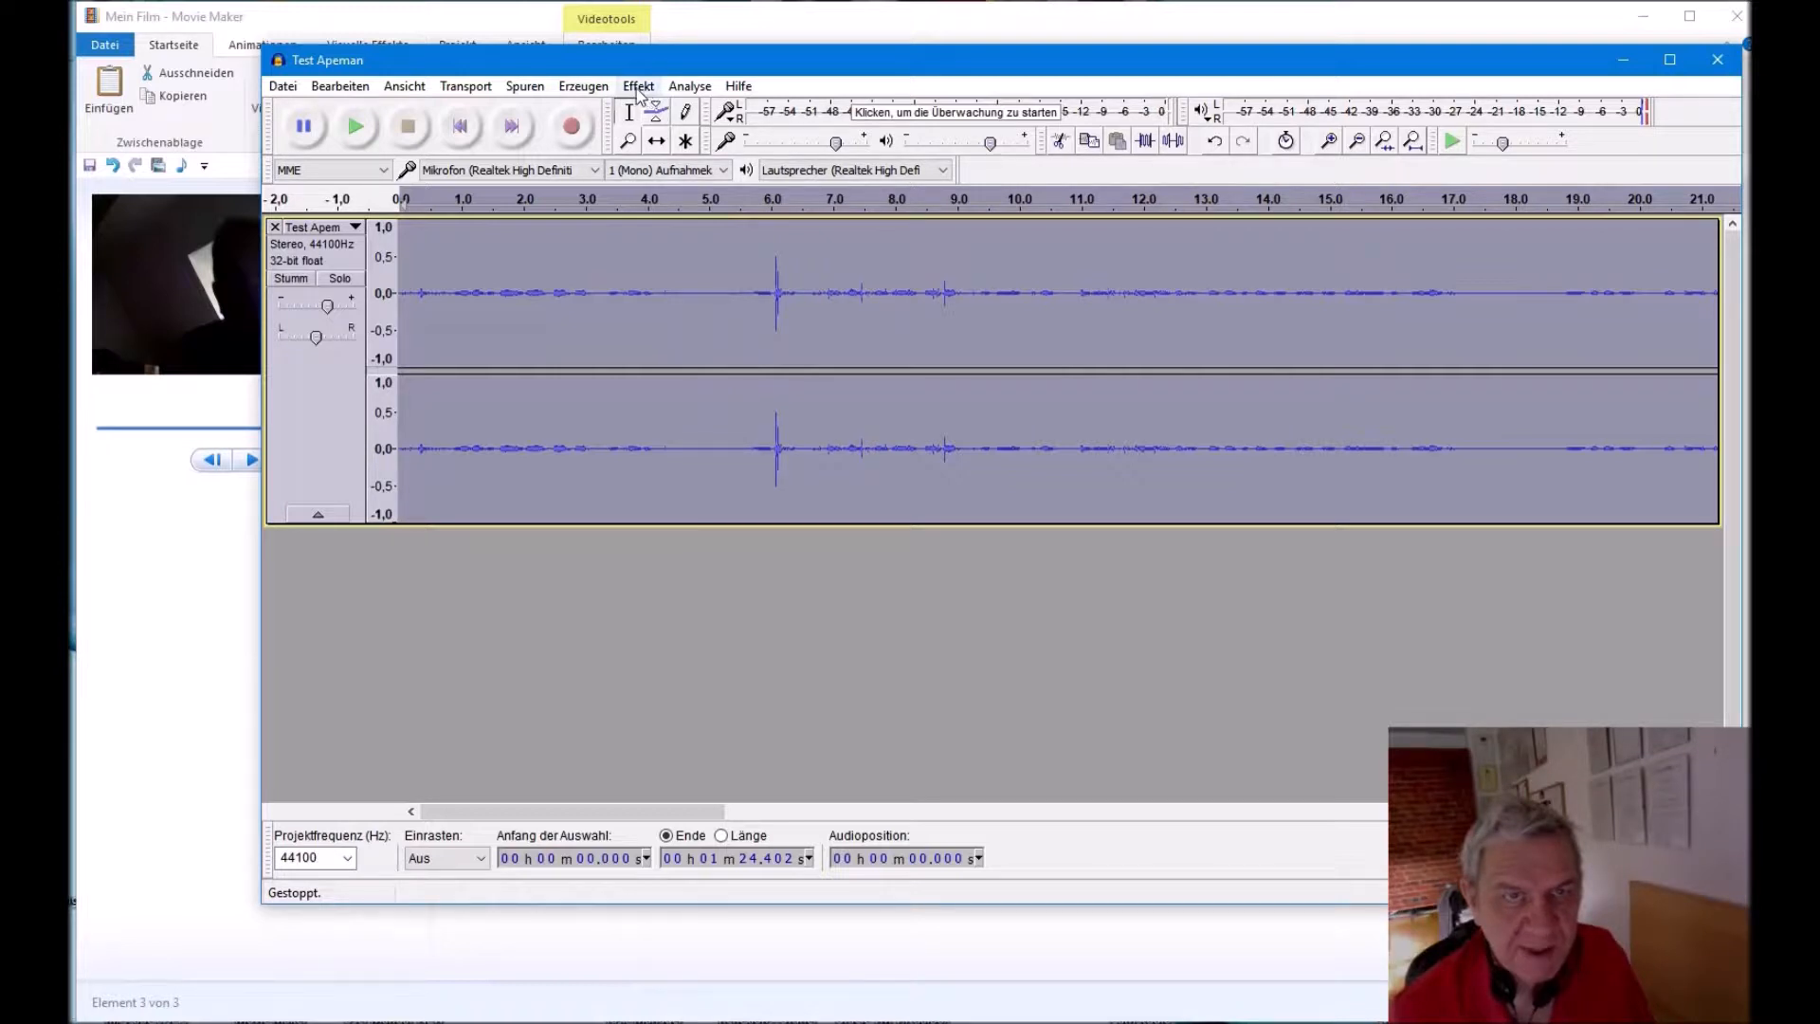
{"action": "left_click", "coordinate": [598, 93]}
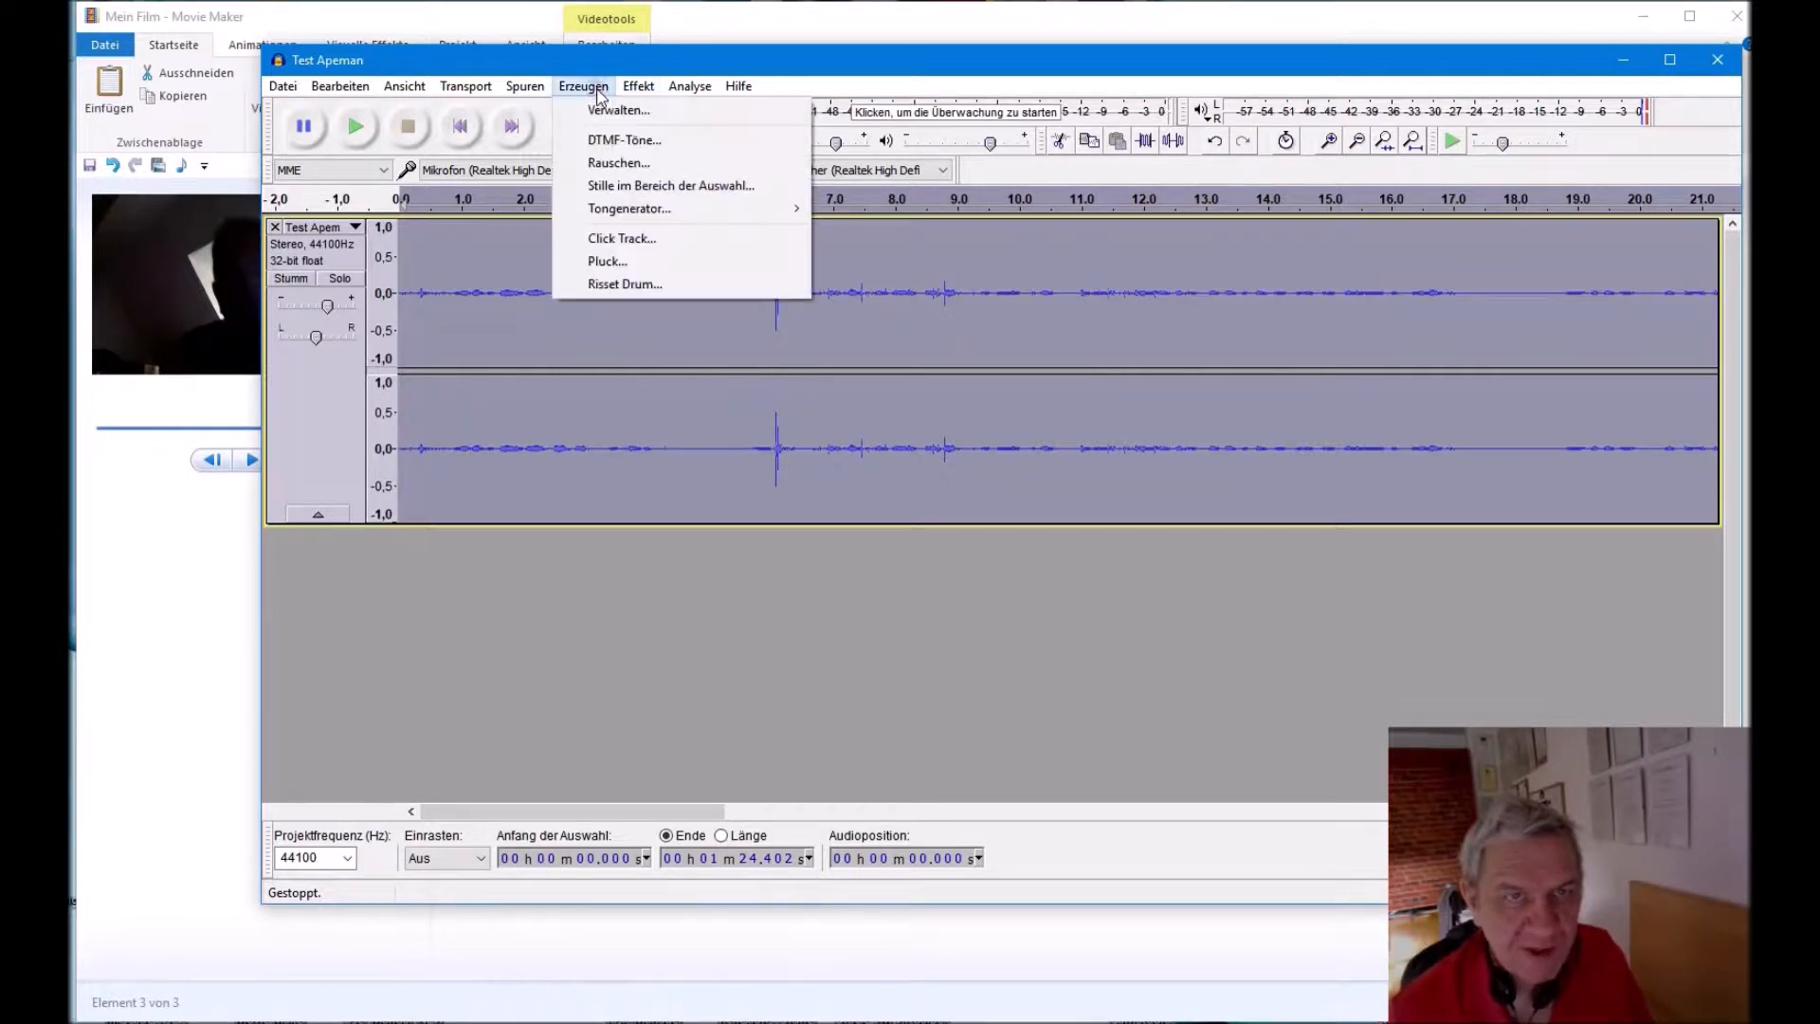
{"action": "left_click", "coordinate": [618, 163]}
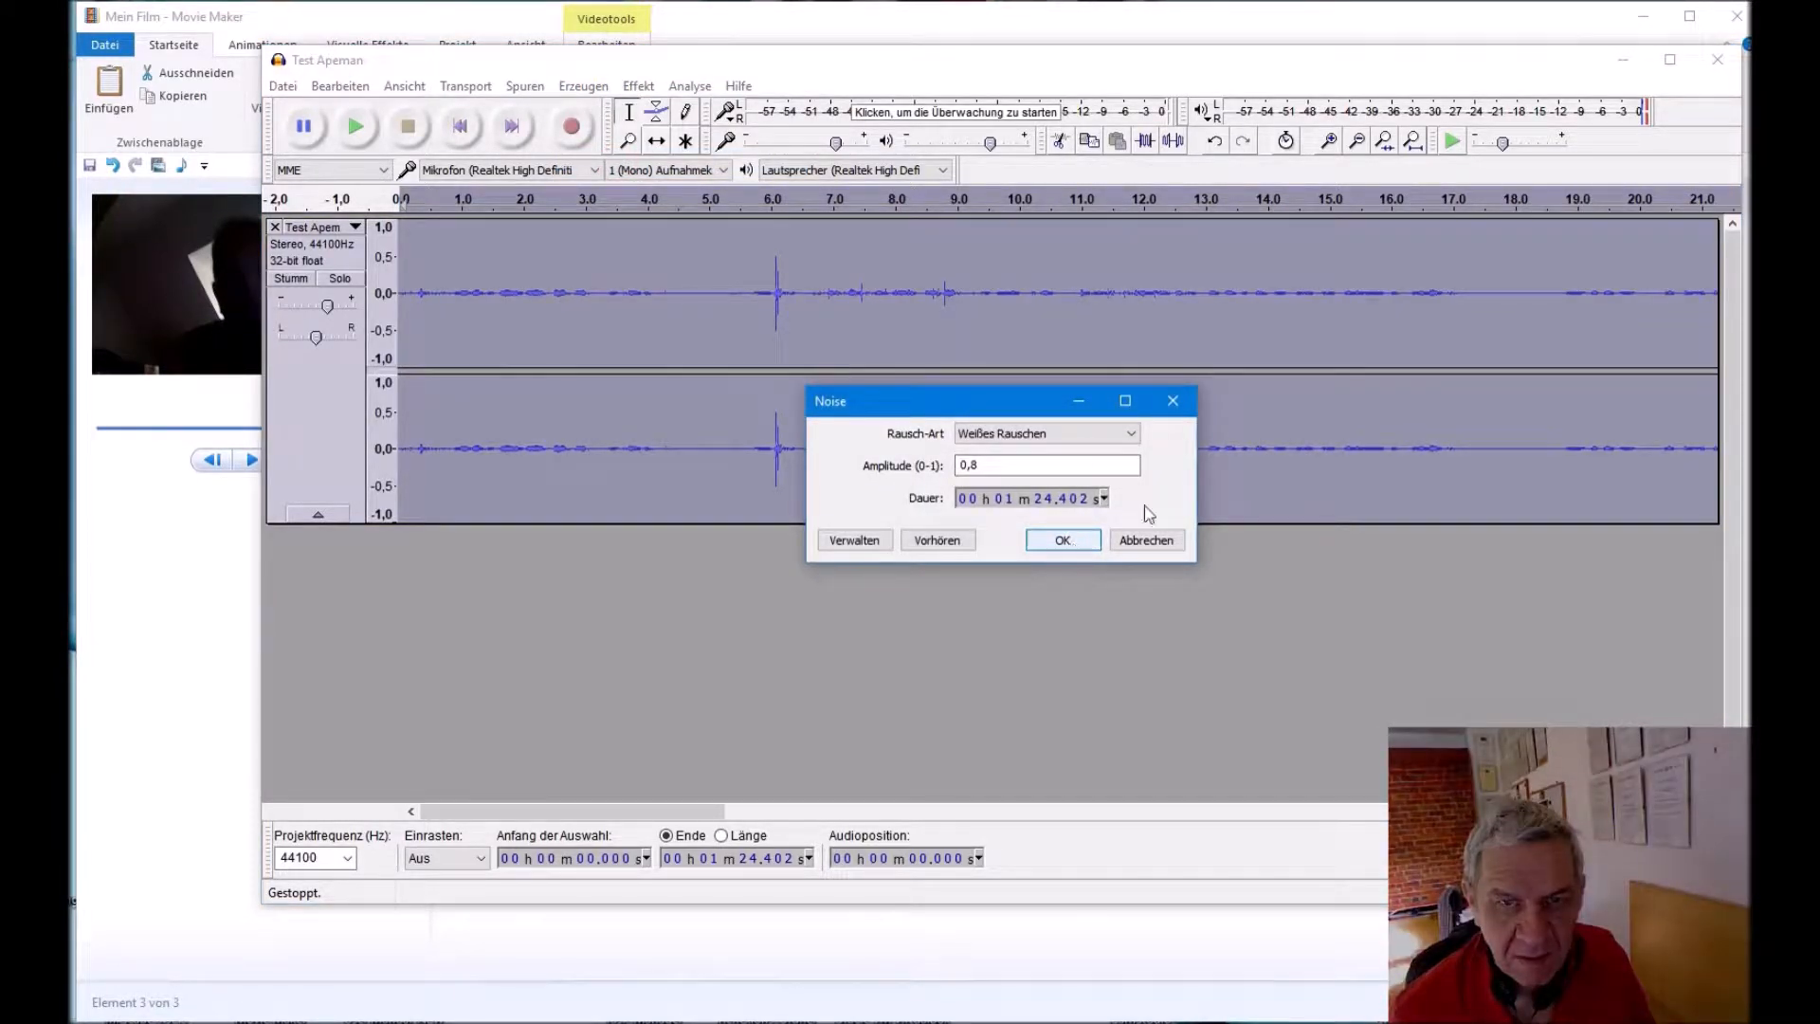
{"action": "left_click", "coordinate": [1152, 540]}
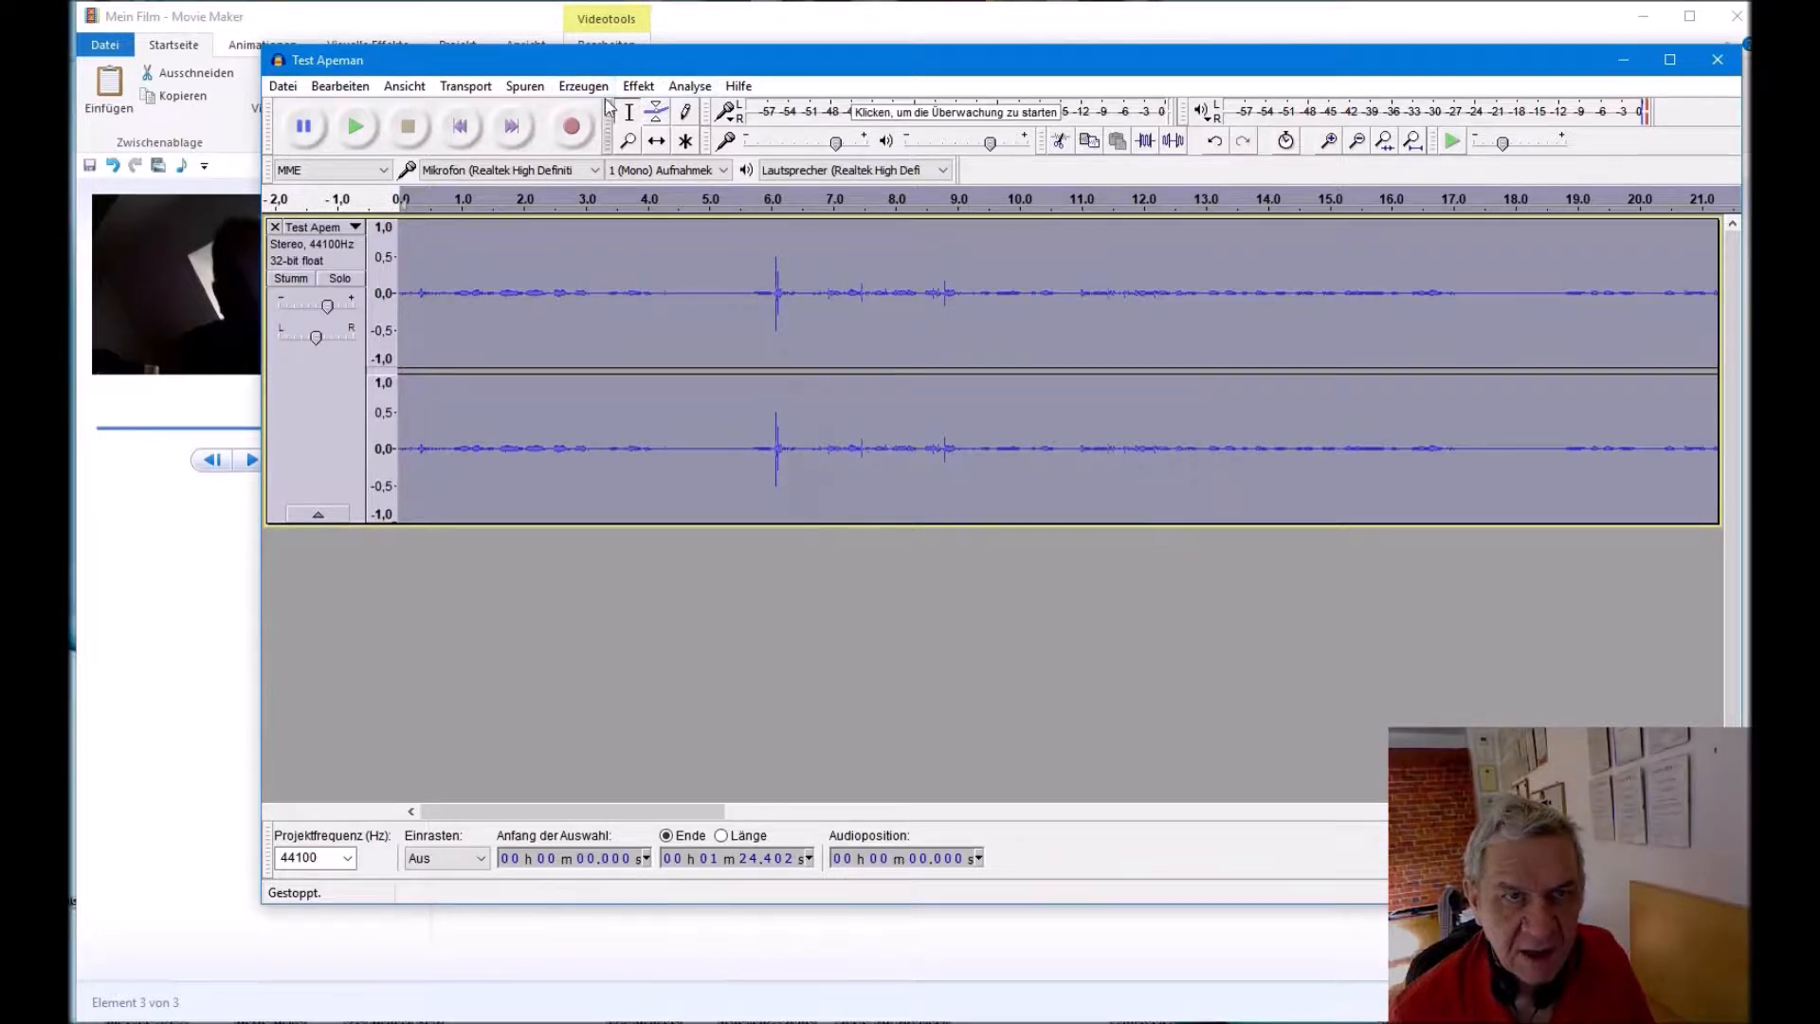
Step: Apply Rauschenverminderung to the whole track with 12 dB reduction, sensitivity 6,00 and frequency smoothing 0
{"action": "left_click", "coordinate": [638, 86]}
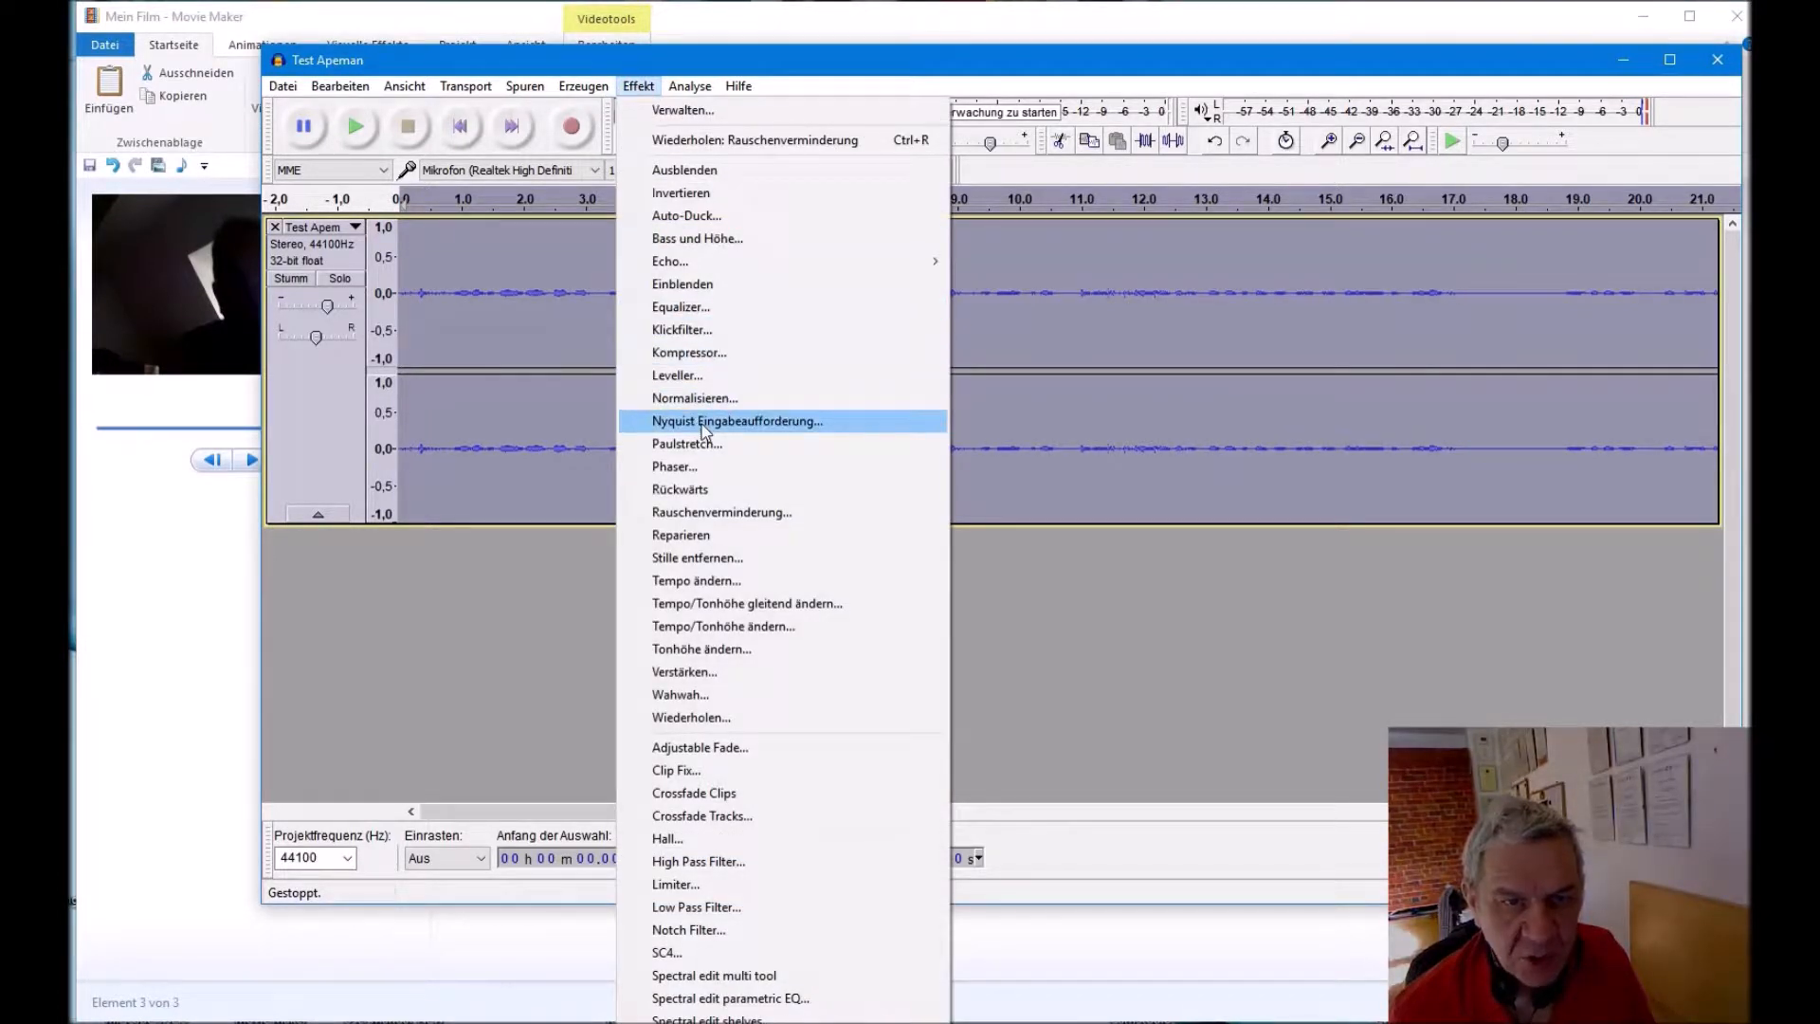
{"action": "left_click", "coordinate": [720, 514]}
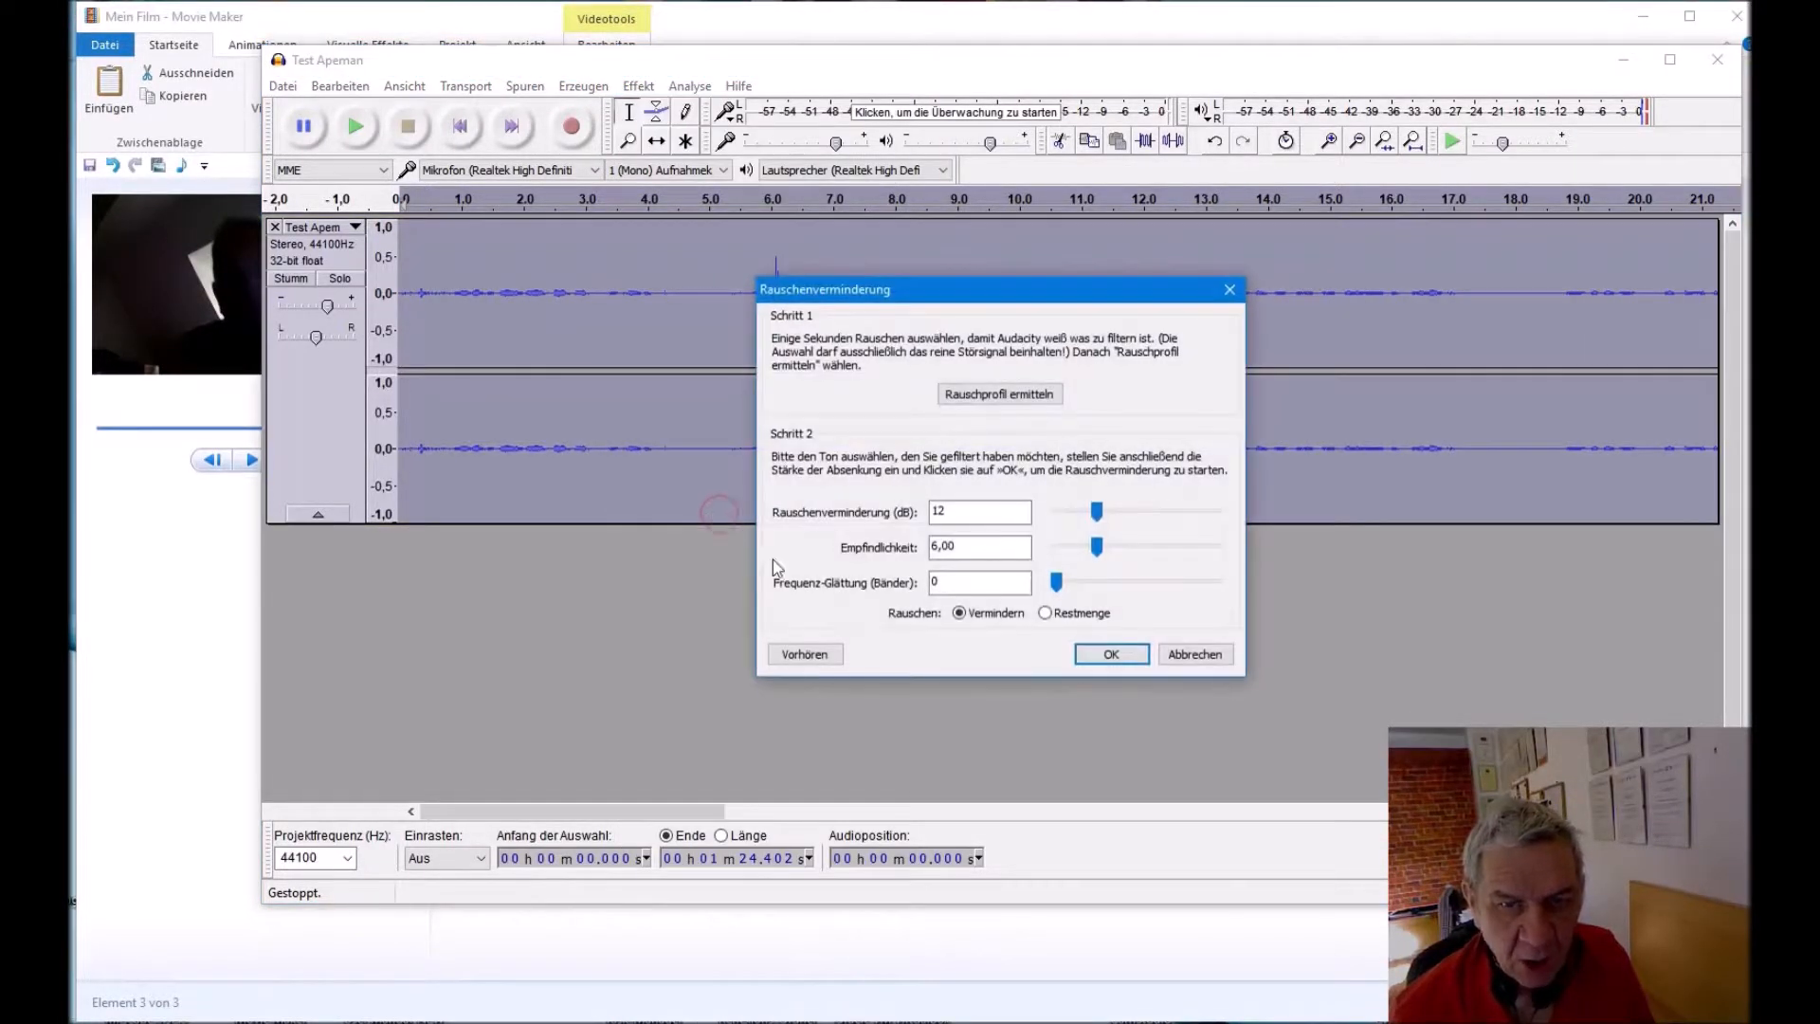
{"action": "left_click", "coordinate": [1109, 656]}
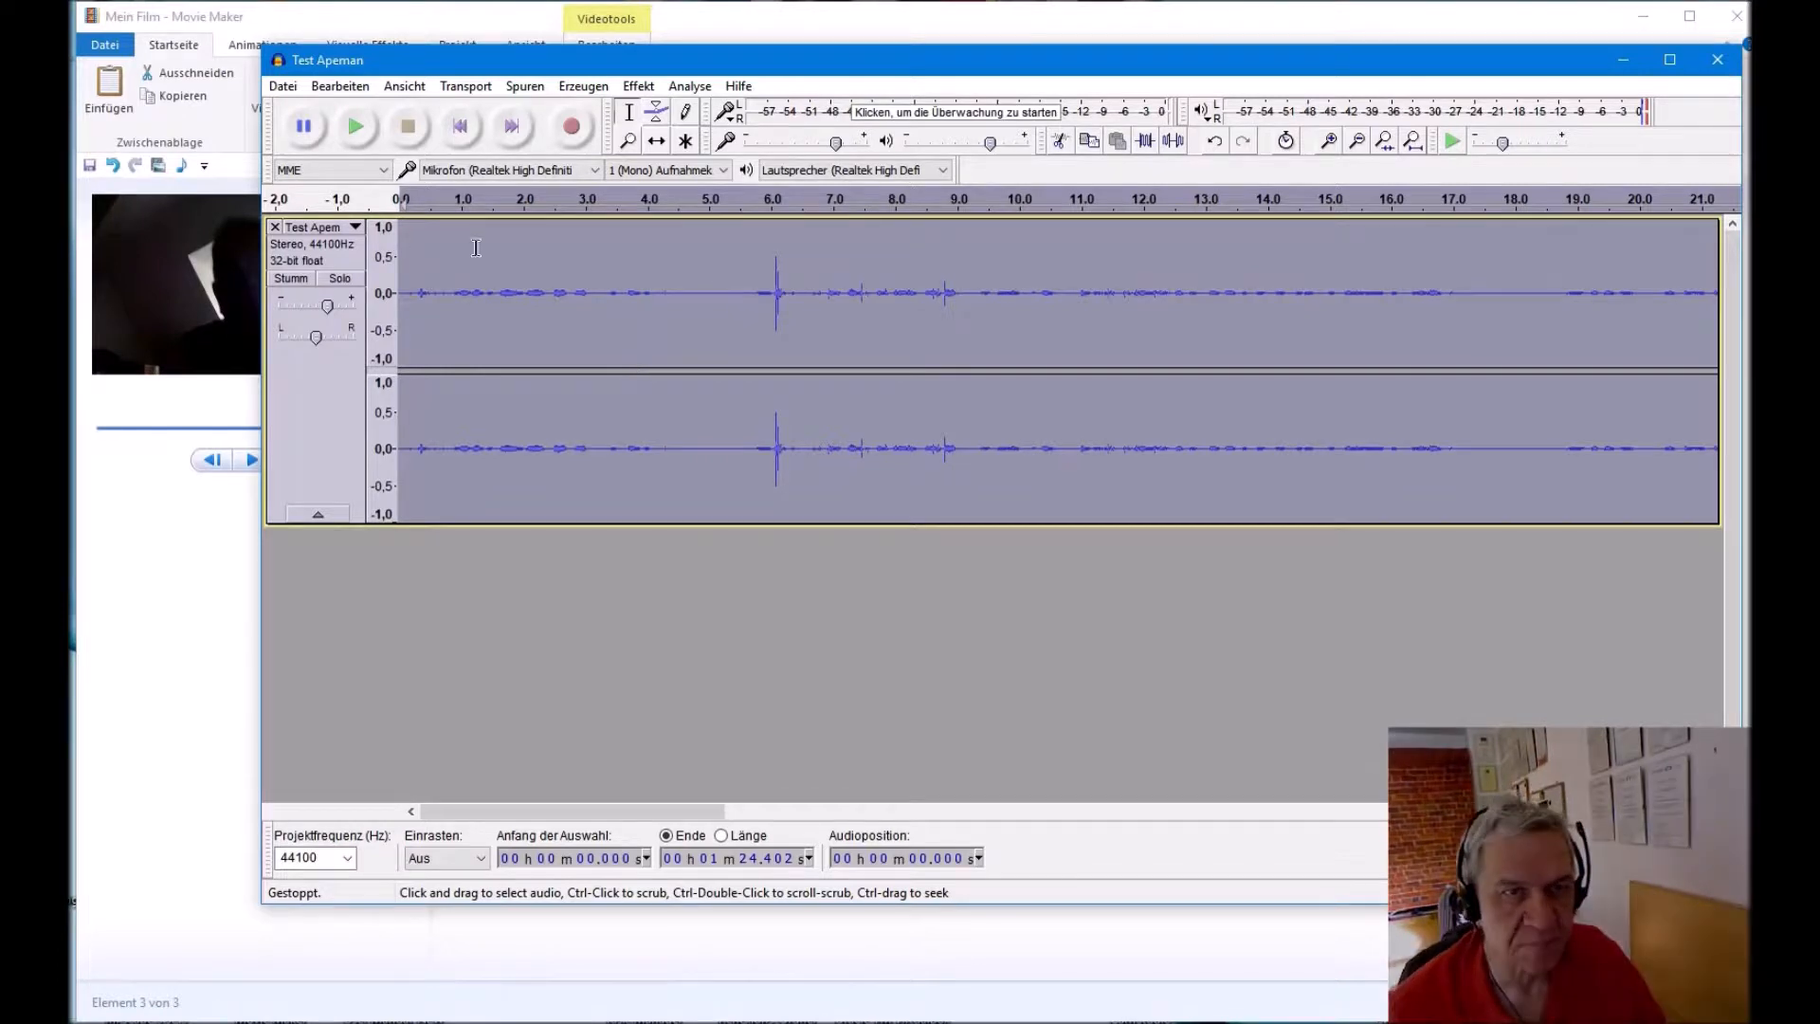
Step: Raise the Test Apeman track's volume further, to just below the maximum
{"action": "left_click", "coordinate": [473, 343]}
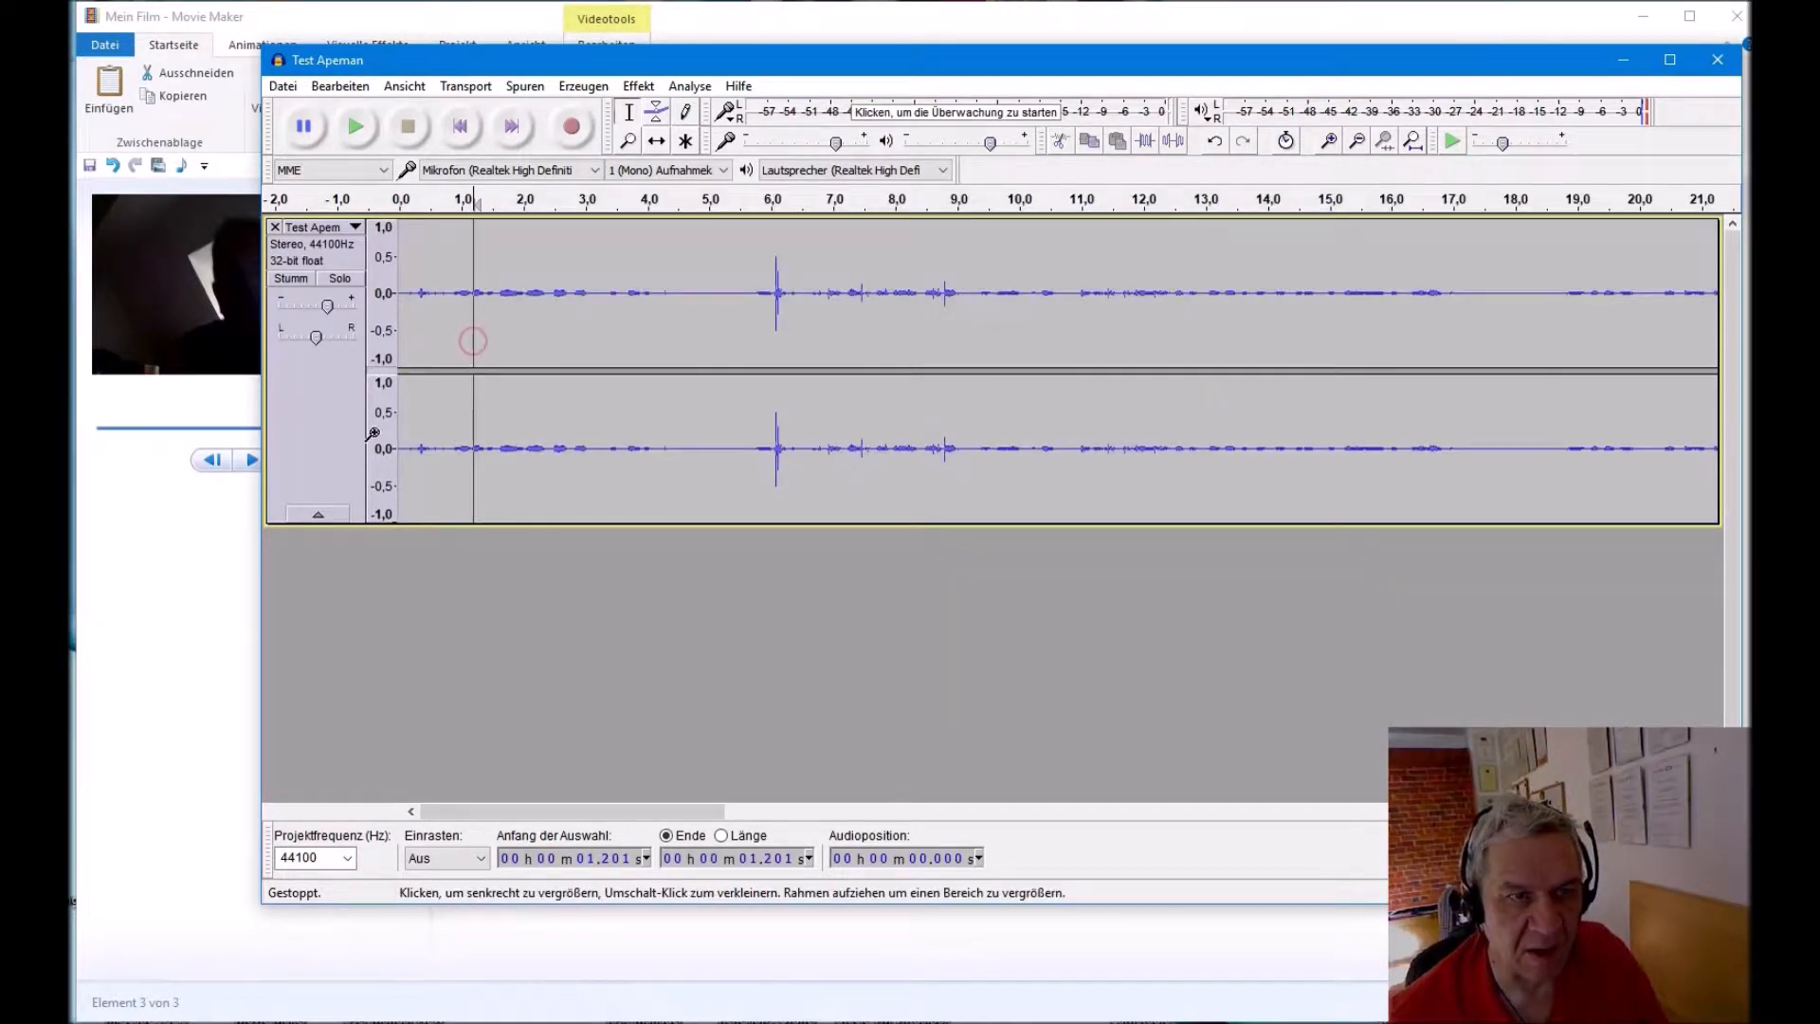
{"action": "left_click", "coordinate": [322, 420]}
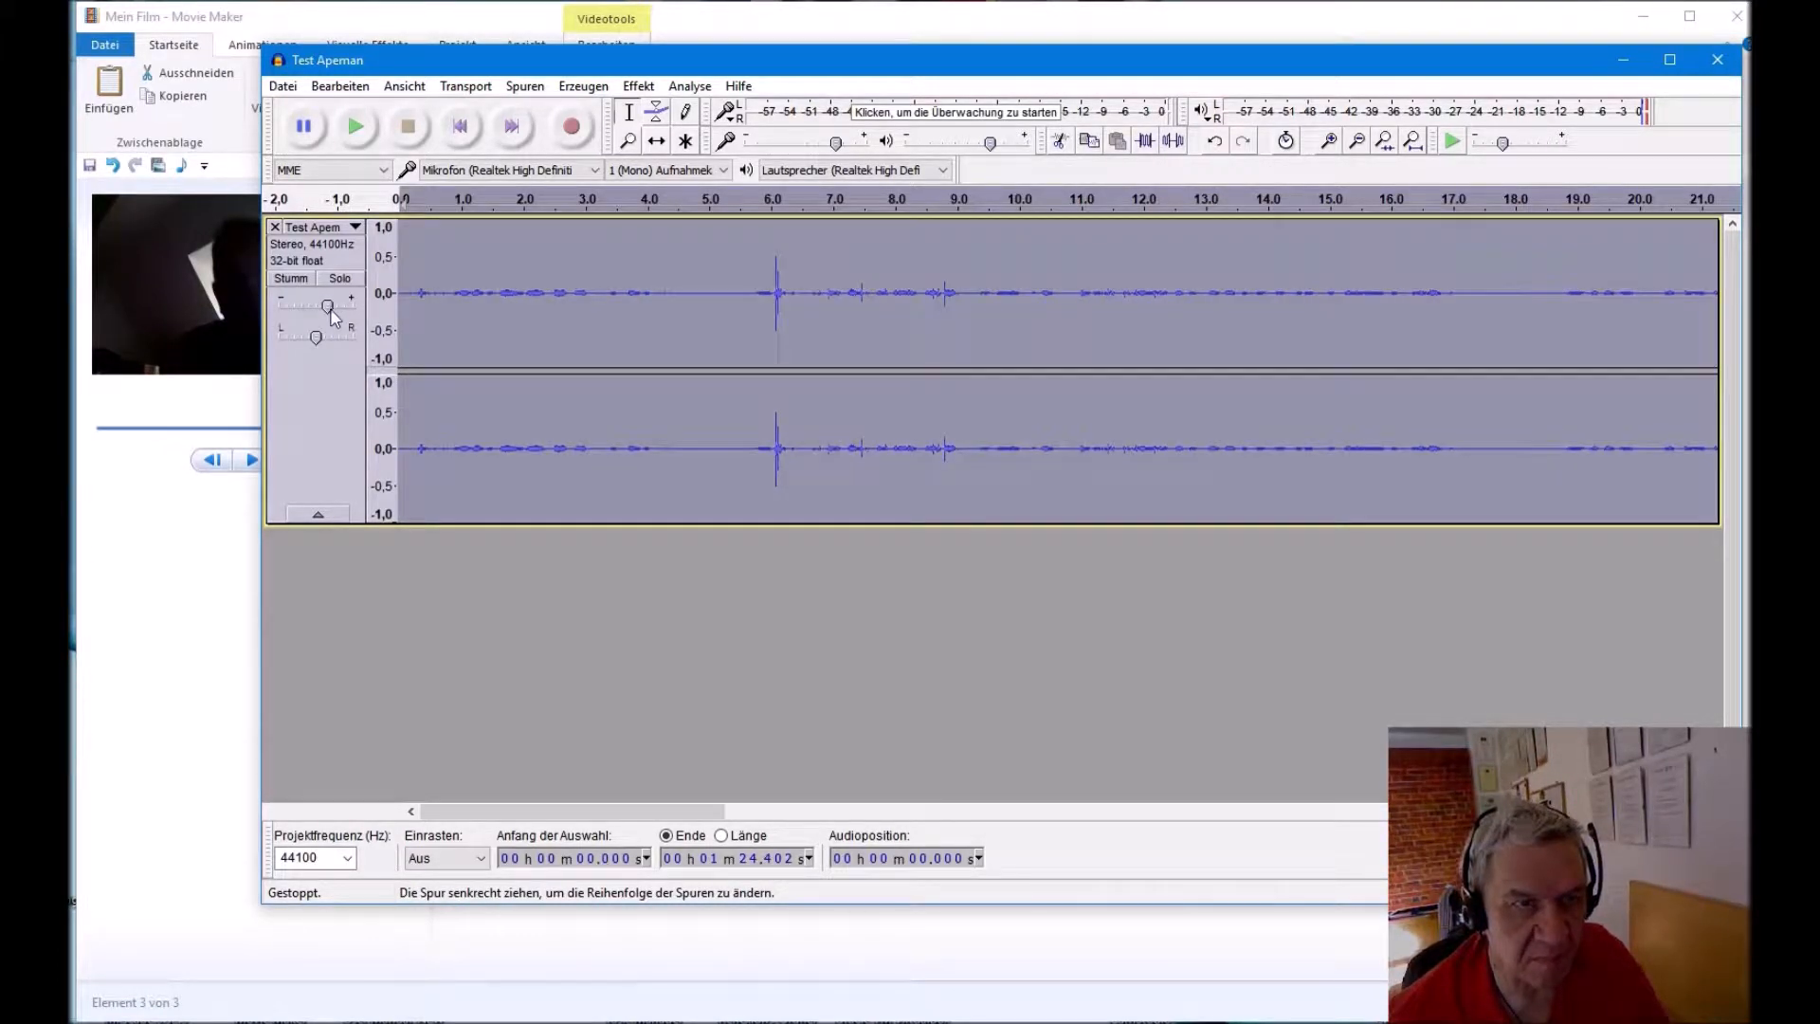
{"action": "left_click_drag", "start_coordinate": [331, 310], "coordinate": [358, 318]}
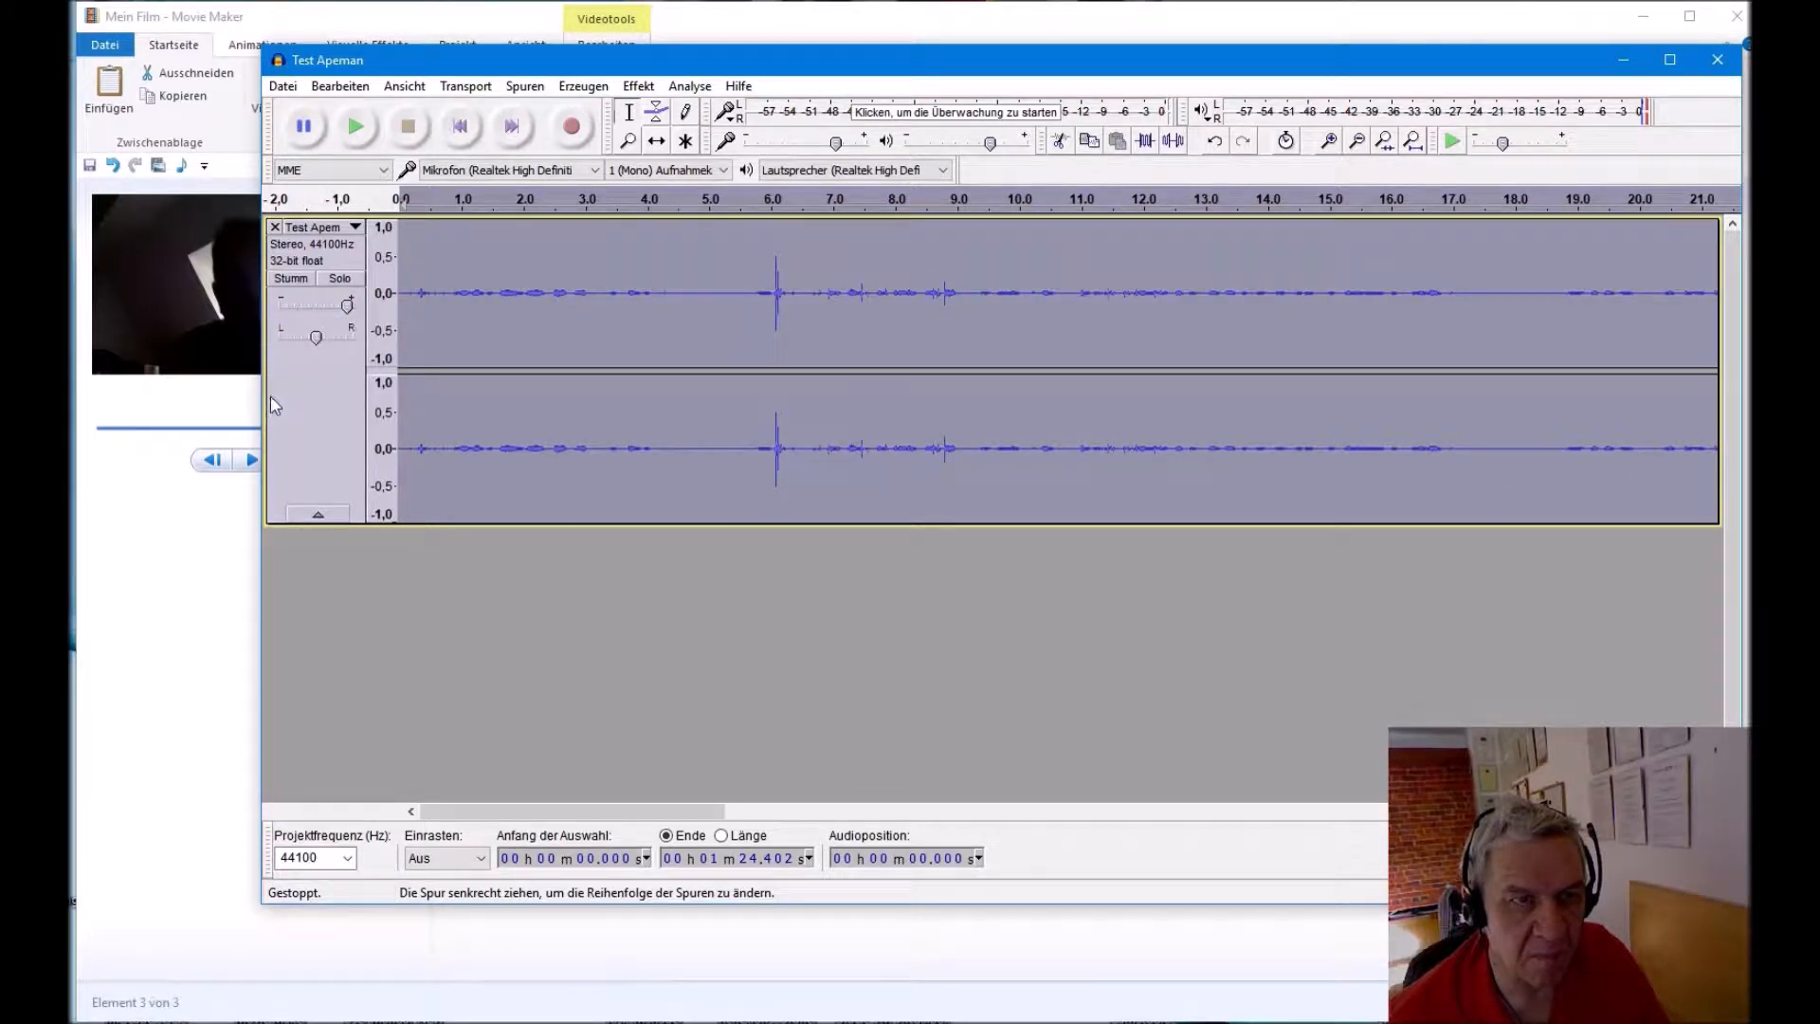
{"action": "left_click", "coordinate": [454, 339]}
{"action": "left_click", "coordinate": [423, 348]}
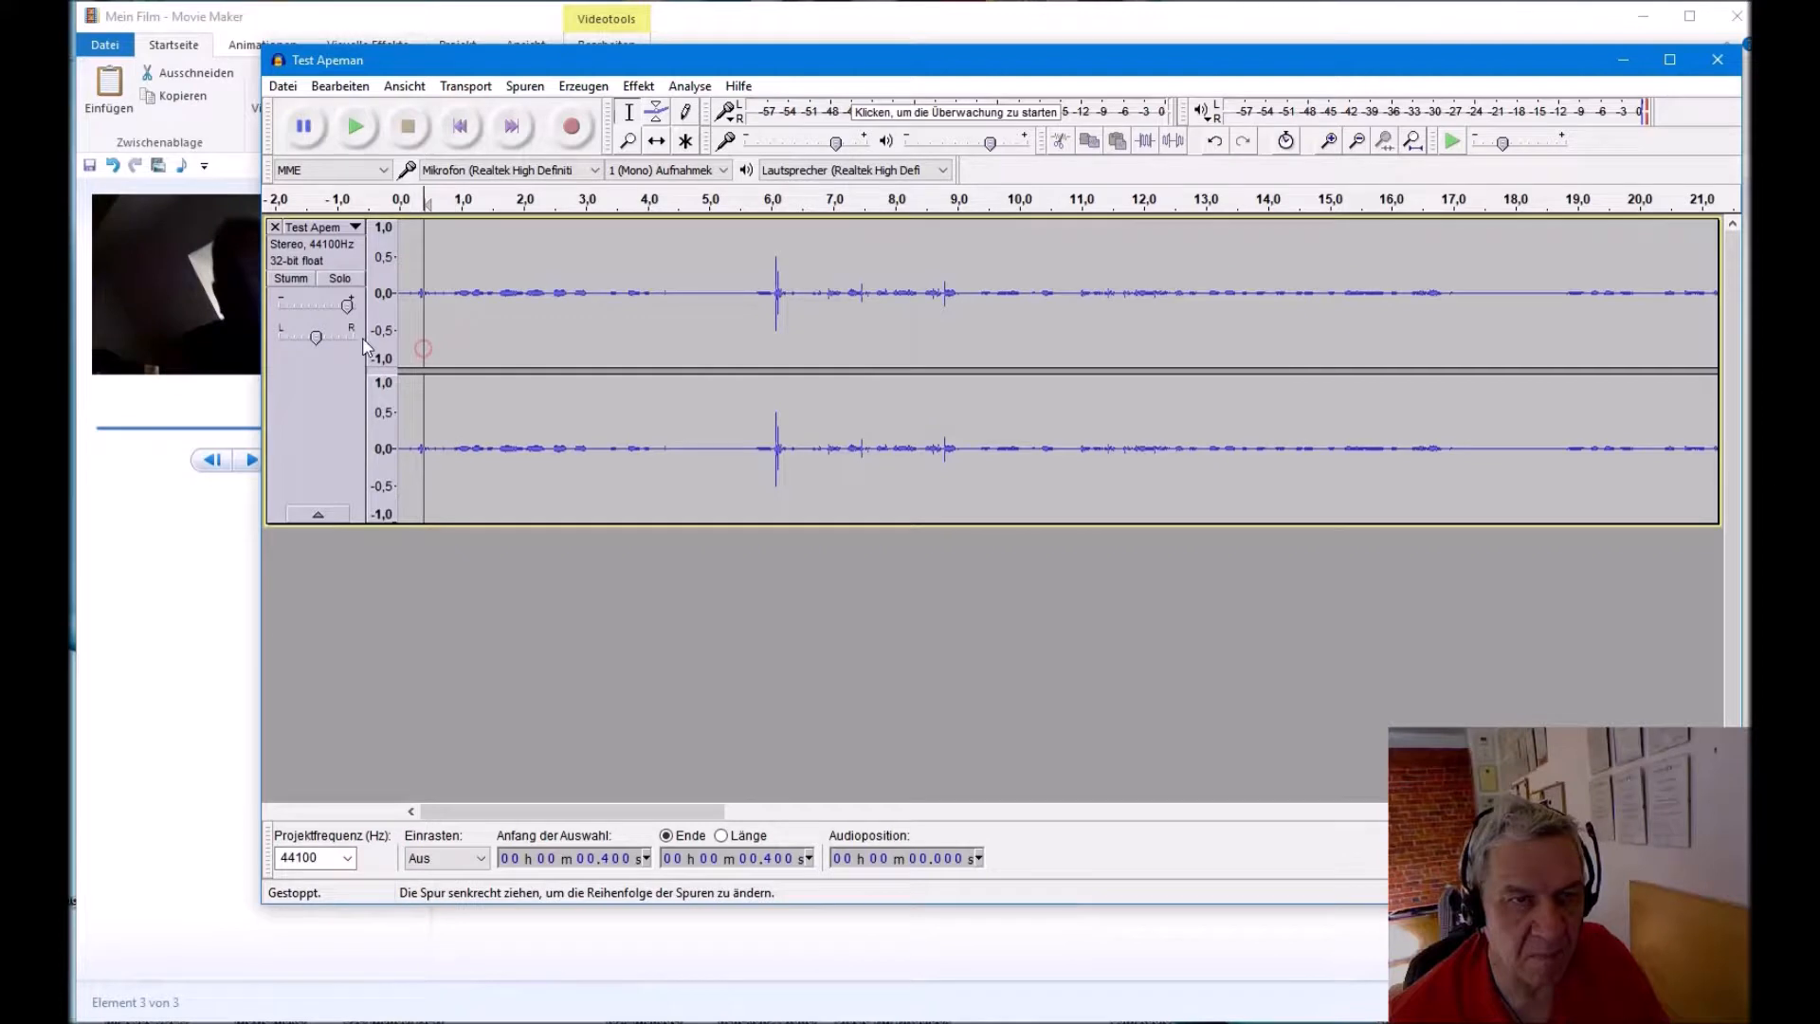
{"action": "left_click", "coordinate": [348, 308]}
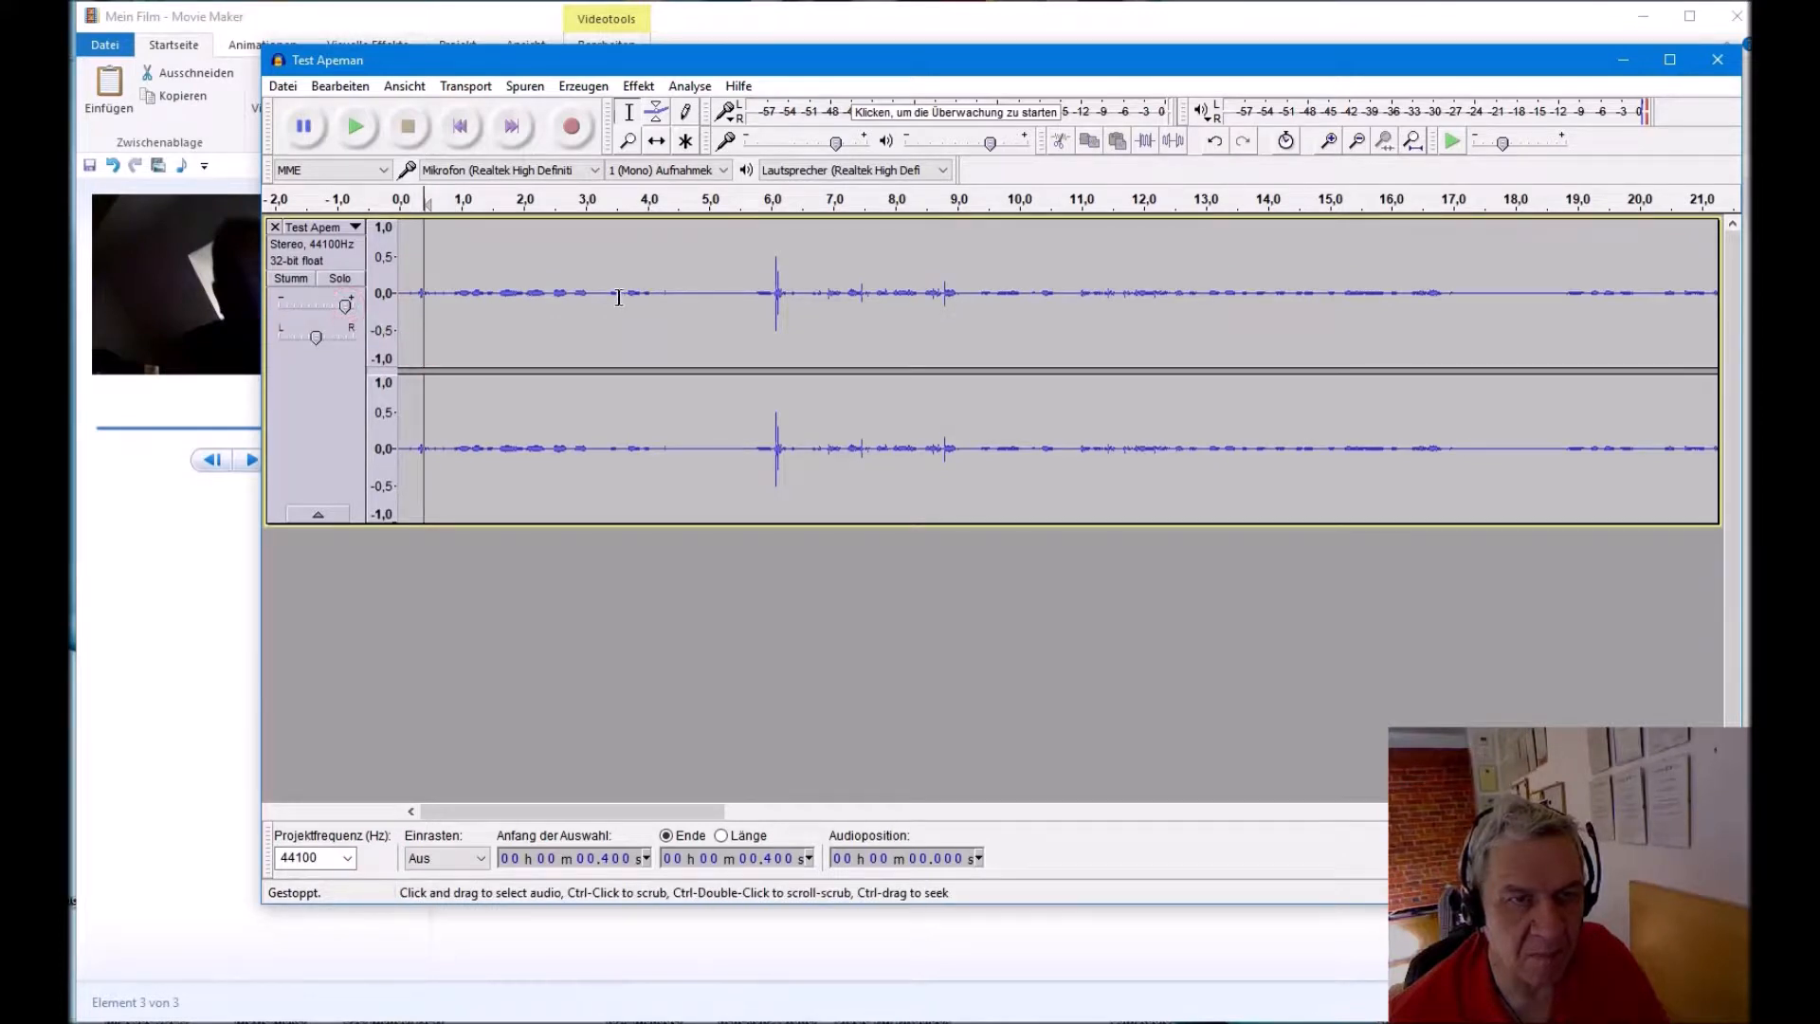
Step: Play the noise-reduced track from about 0.85 s to check its sound, select the whole track and stop playback
{"action": "left_click", "coordinate": [452, 295]}
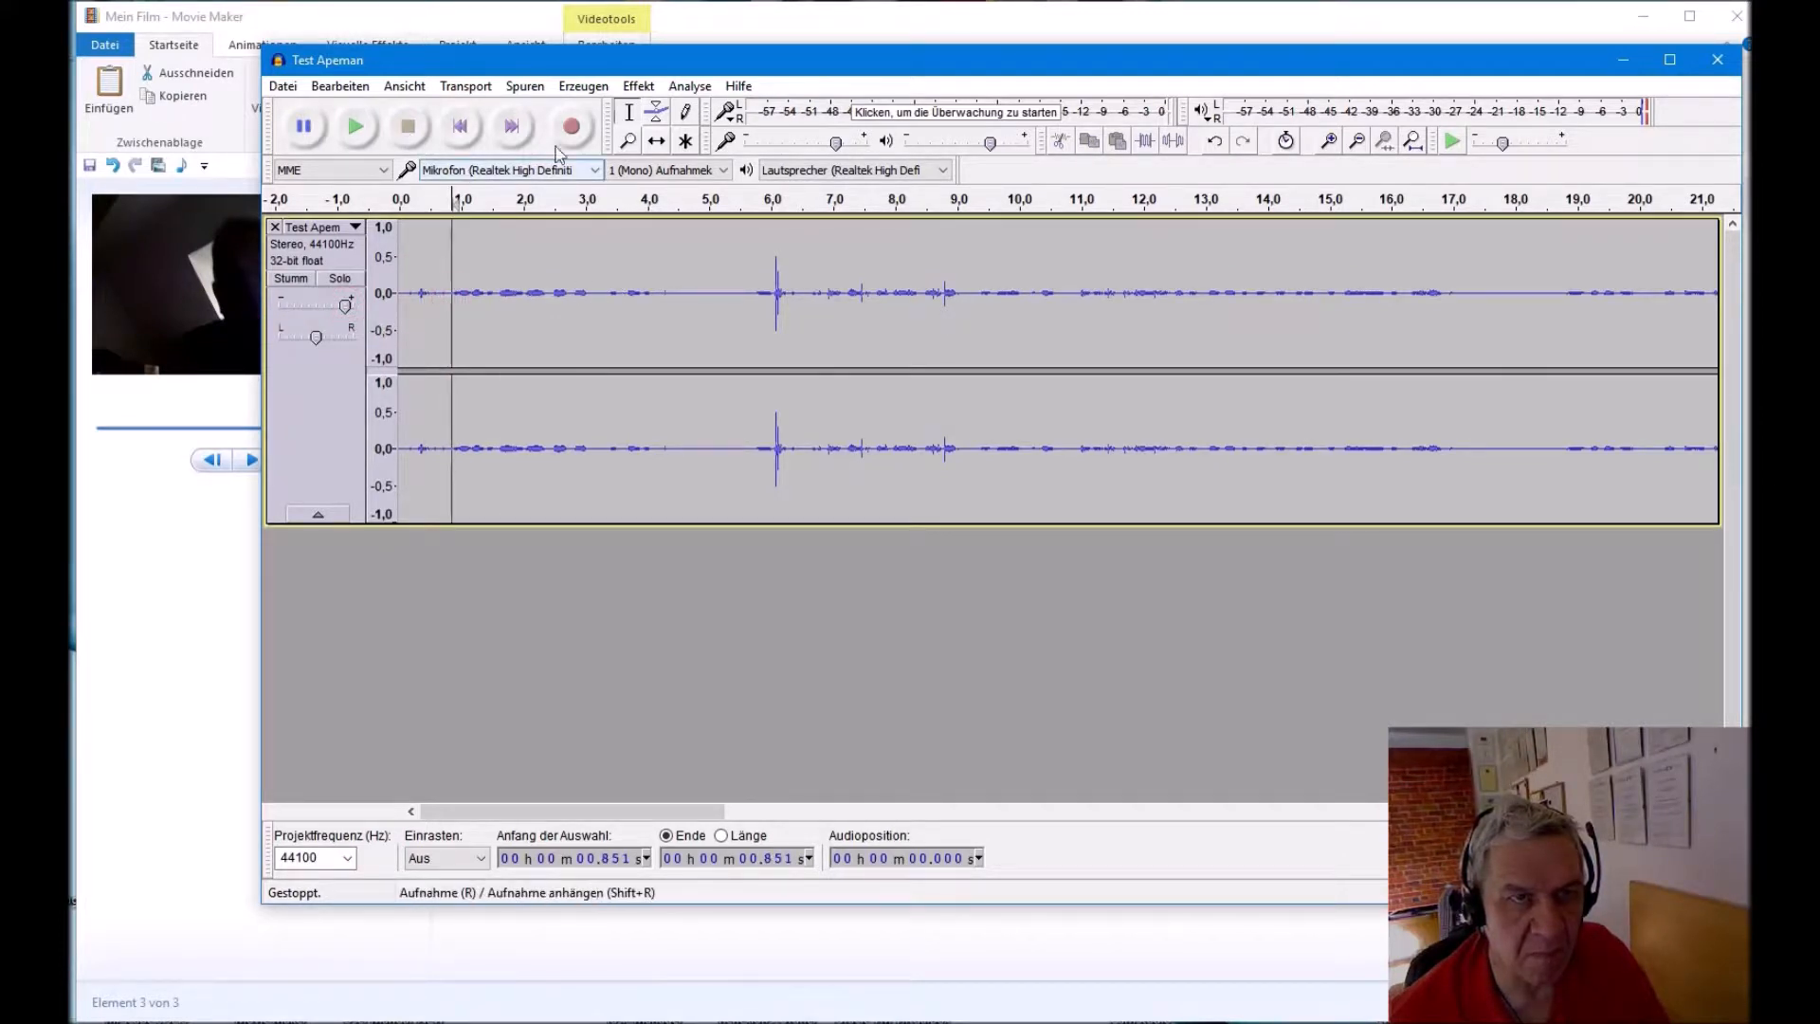
{"action": "left_click", "coordinate": [357, 128]}
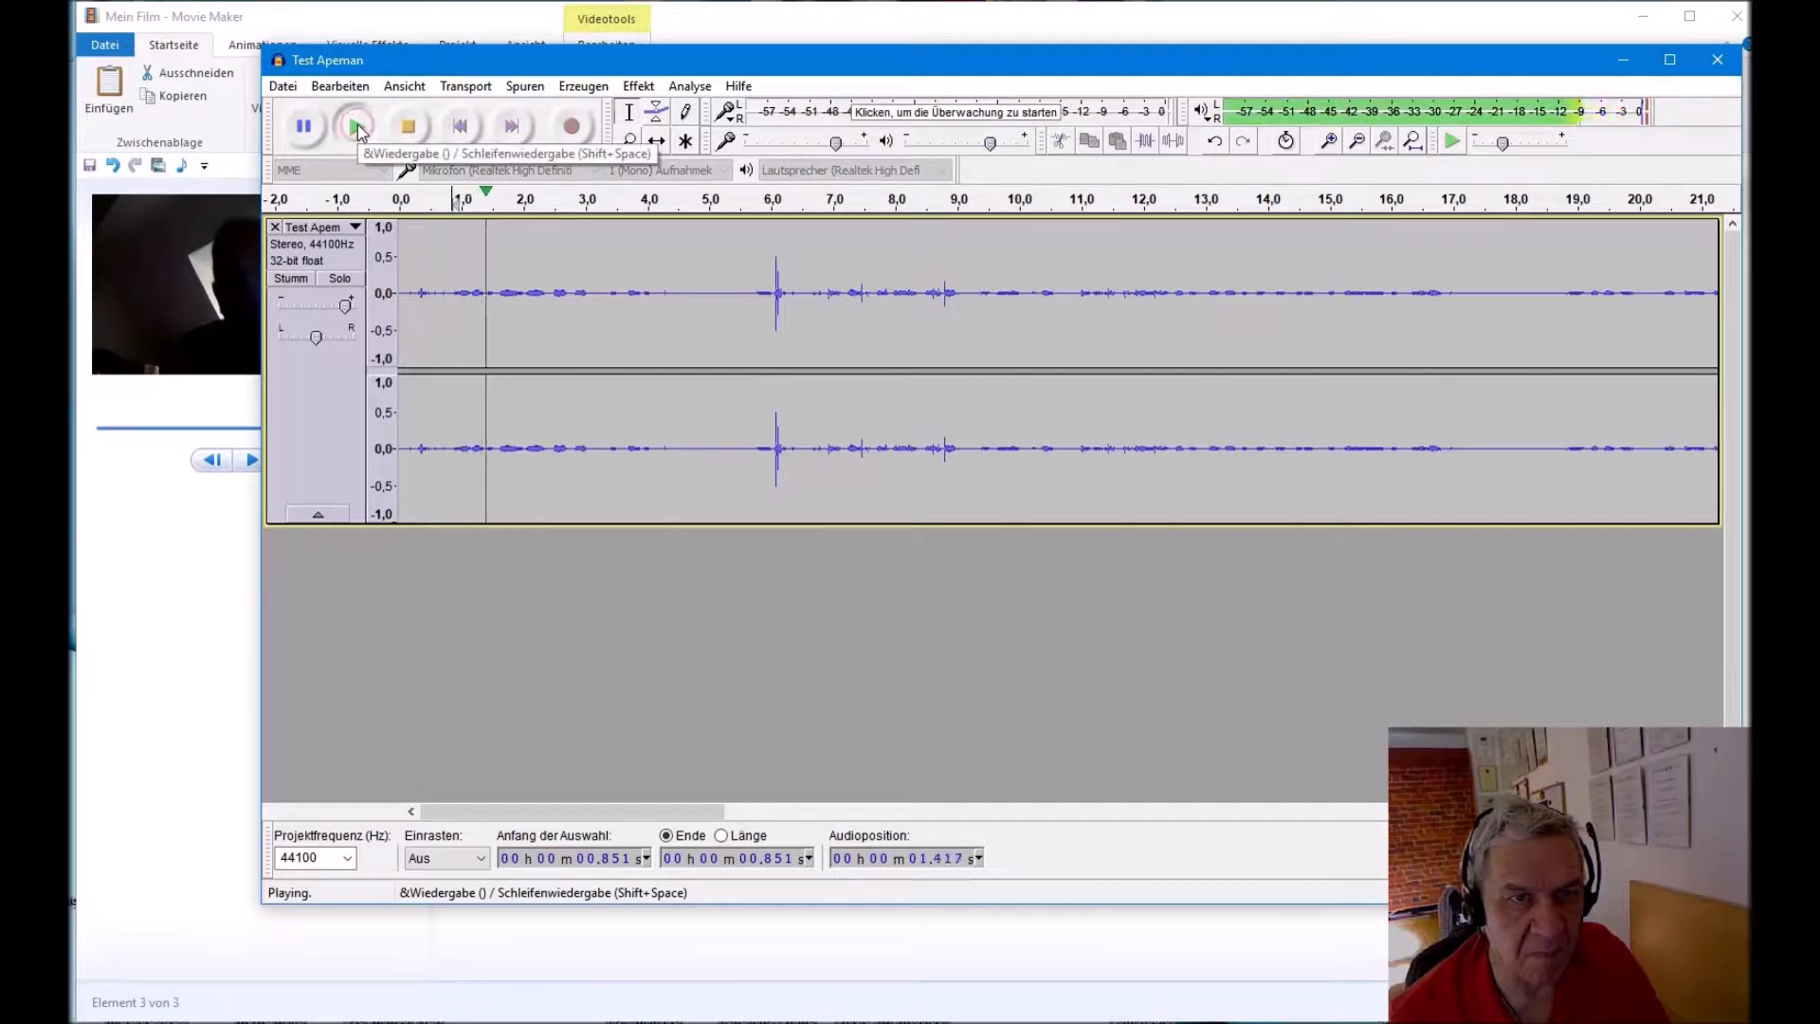
{"action": "left_click", "coordinate": [333, 402]}
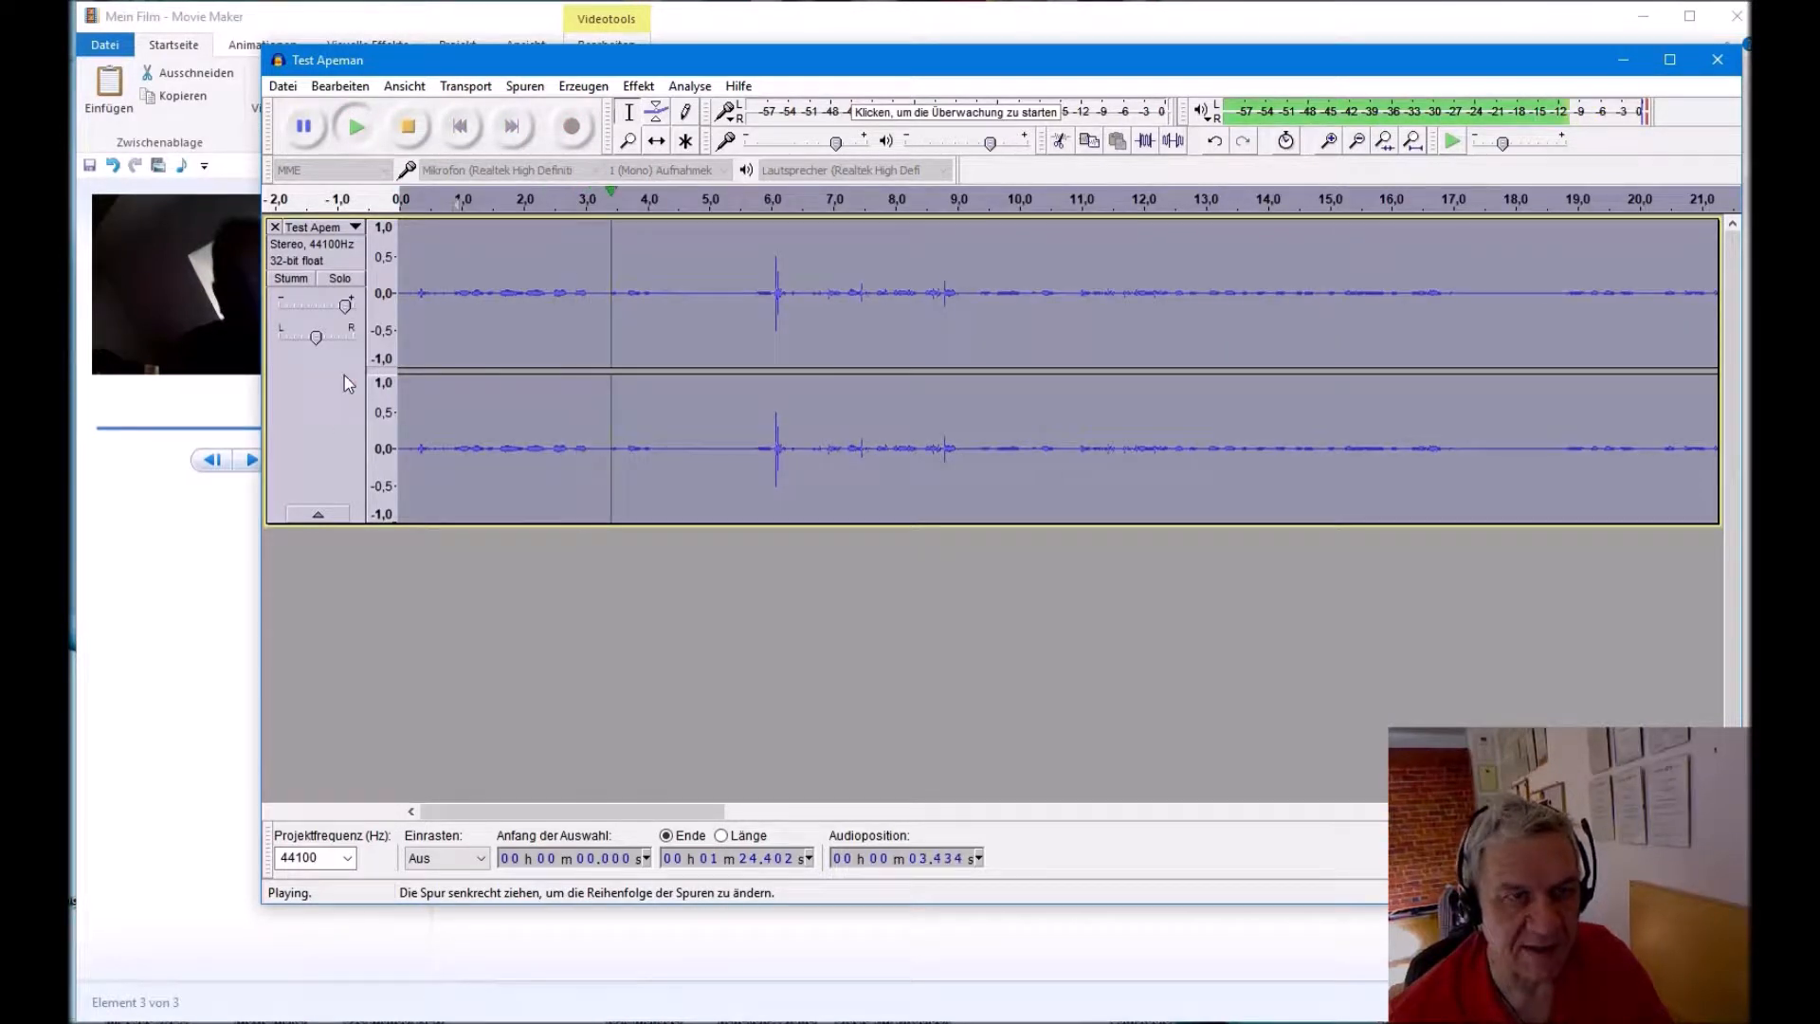
{"action": "left_click", "coordinate": [409, 128]}
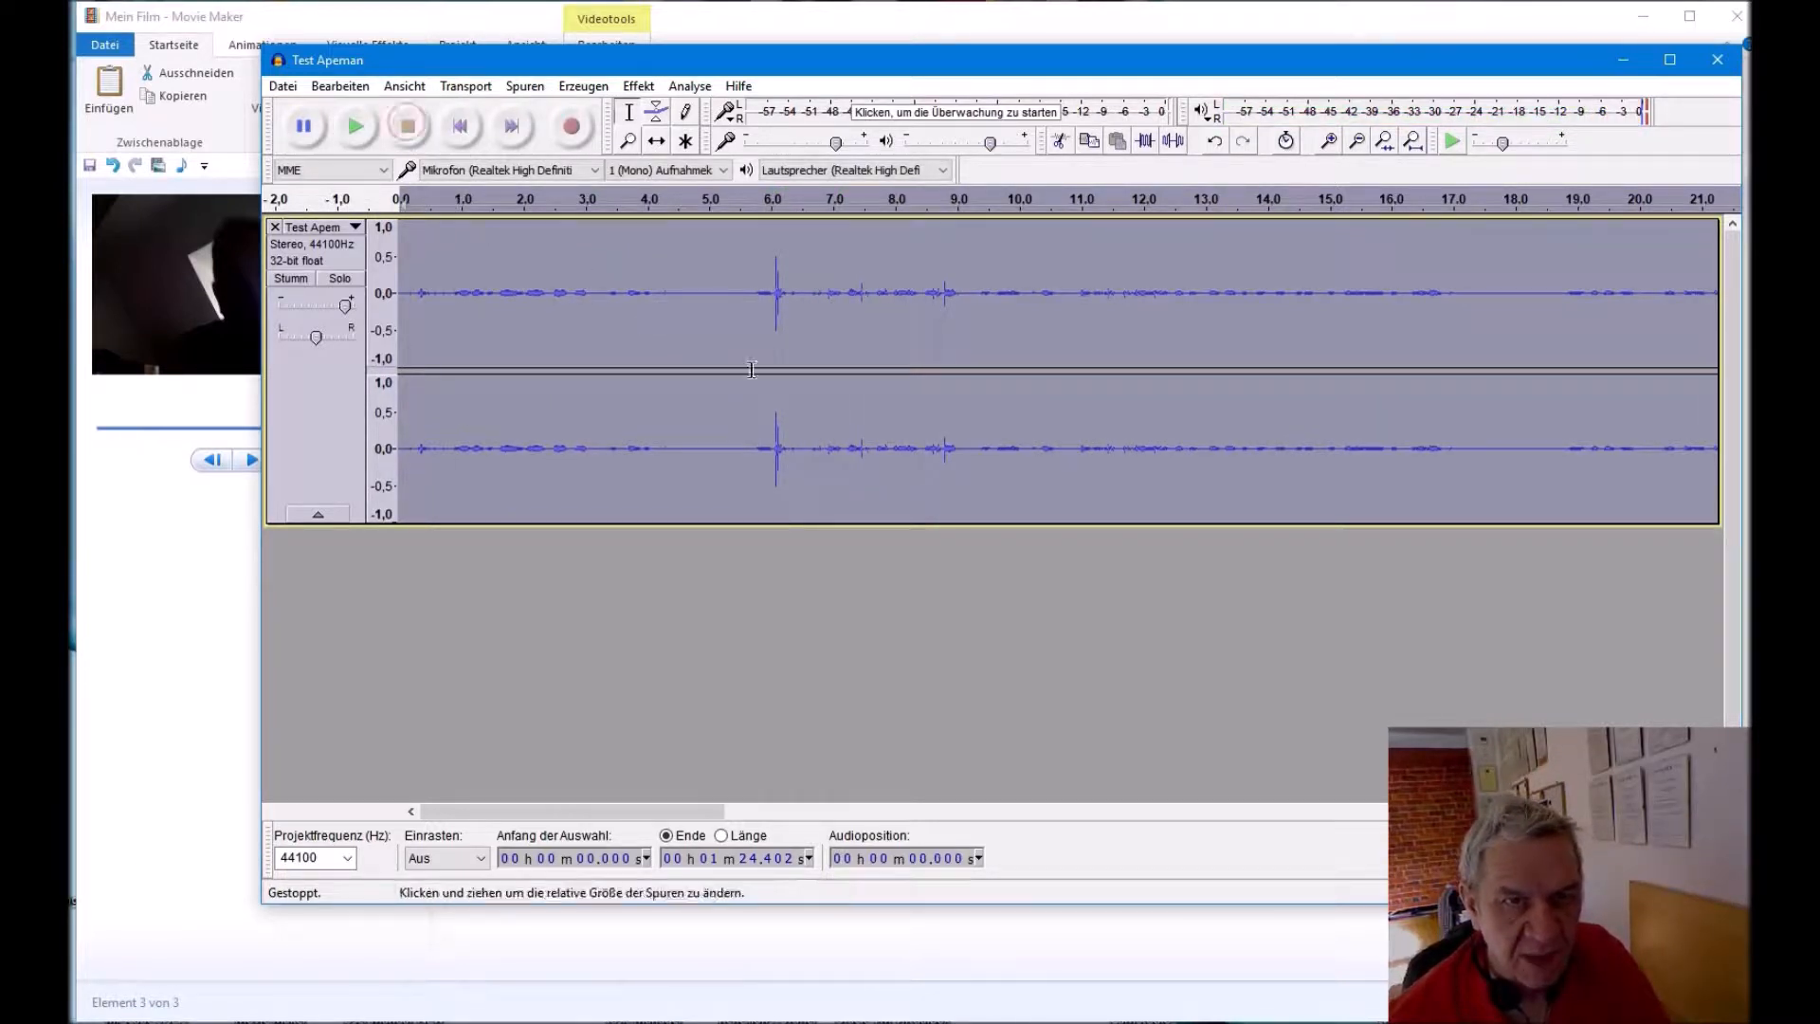
Step: Select the loud peak from about 6.038 s to 6.155 s and convert it to silence
{"action": "left_click", "coordinate": [780, 269]}
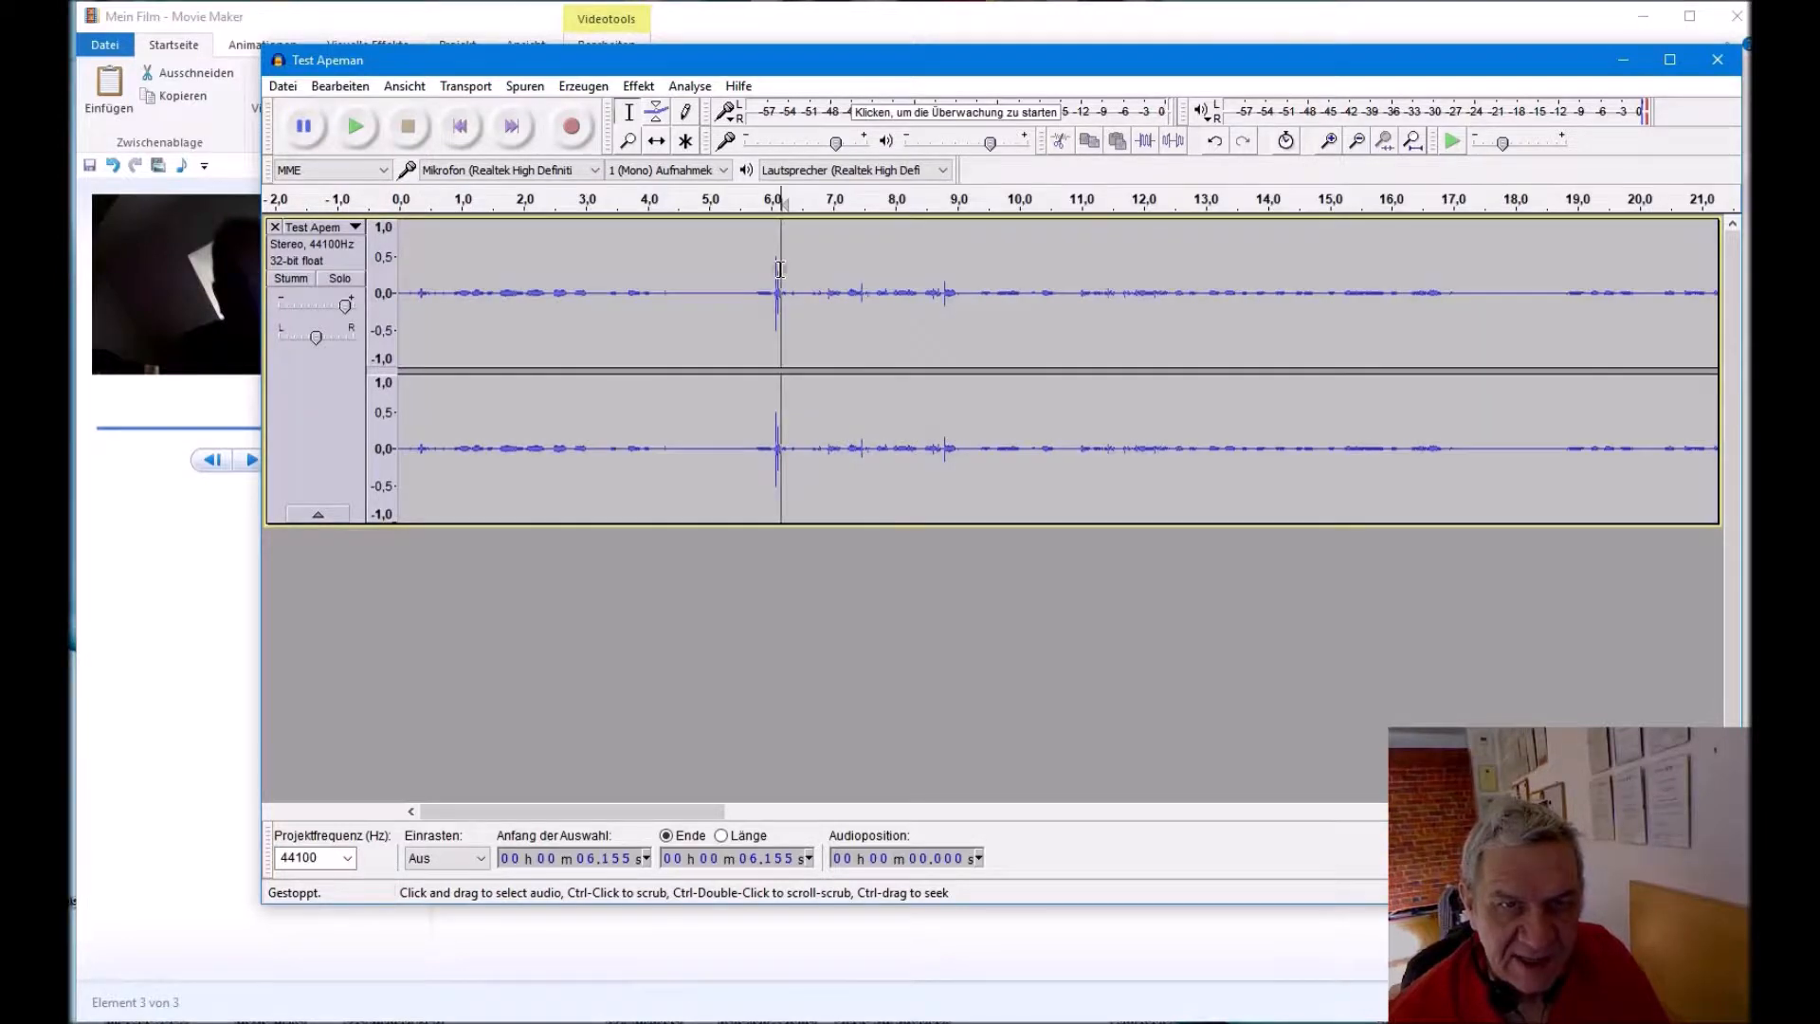
{"action": "left_click_drag", "start_coordinate": [776, 273], "coordinate": [775, 273]}
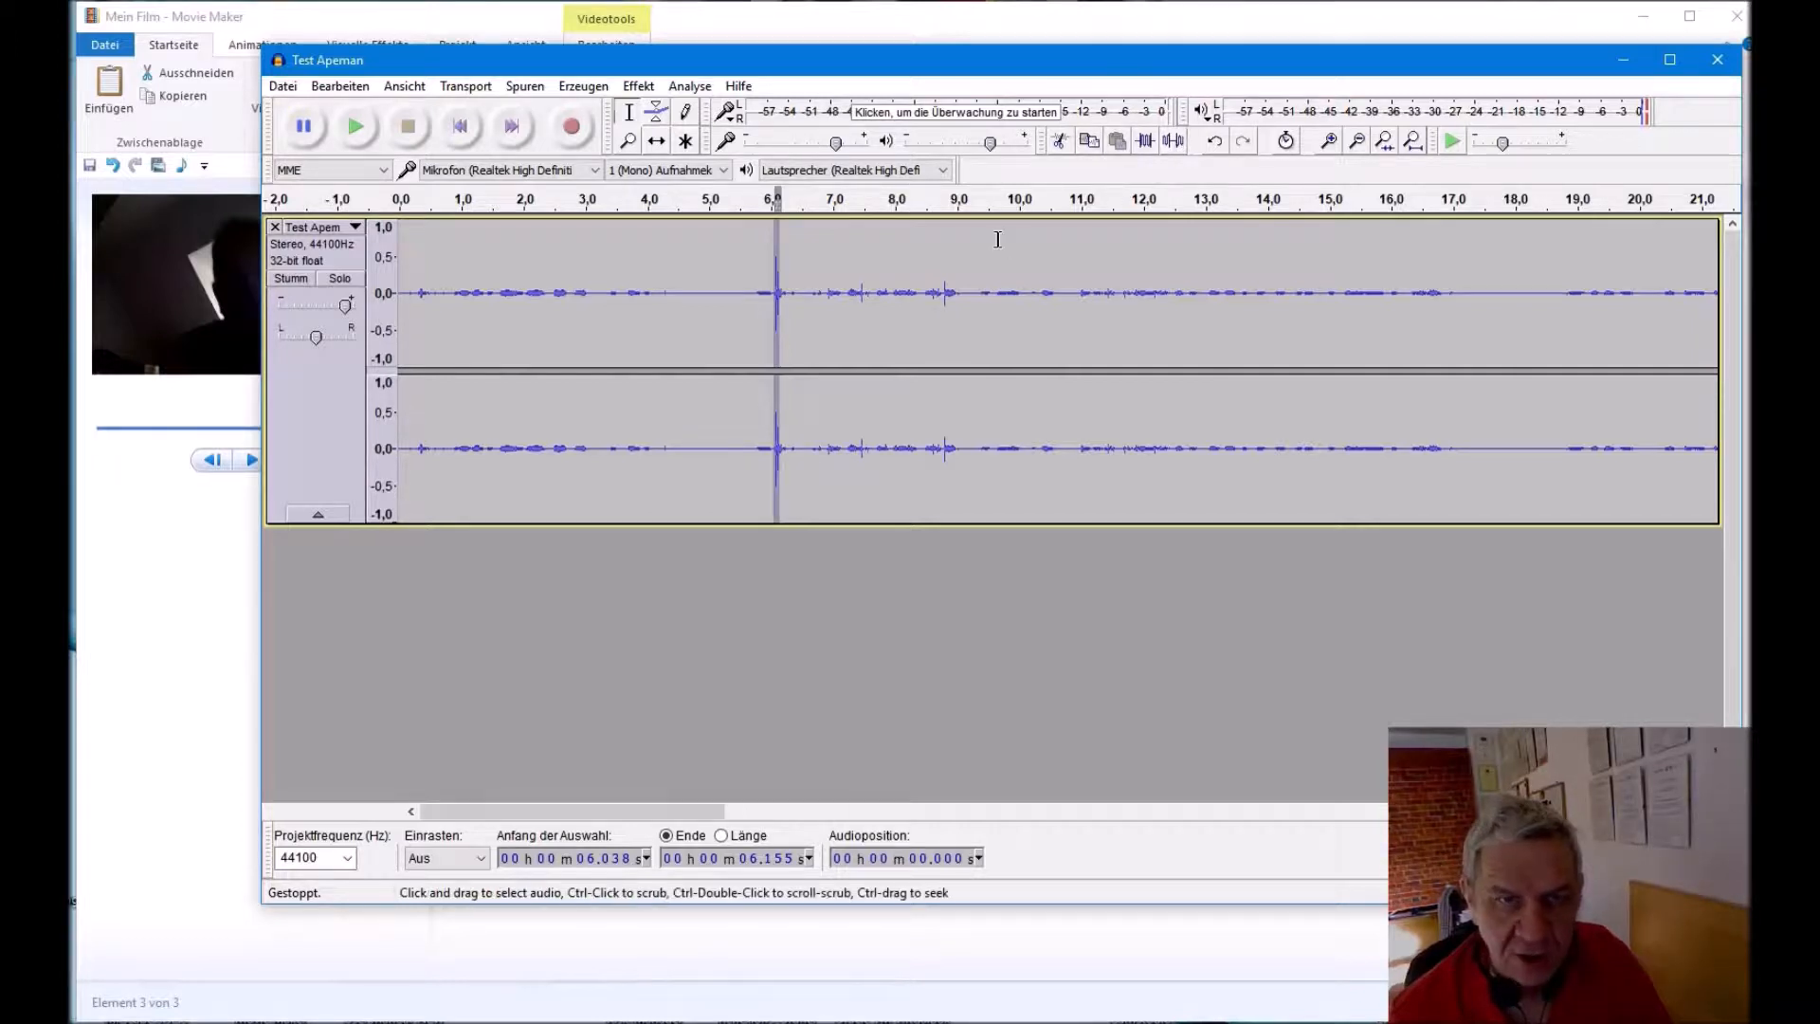
{"action": "left_click", "coordinate": [1175, 147]}
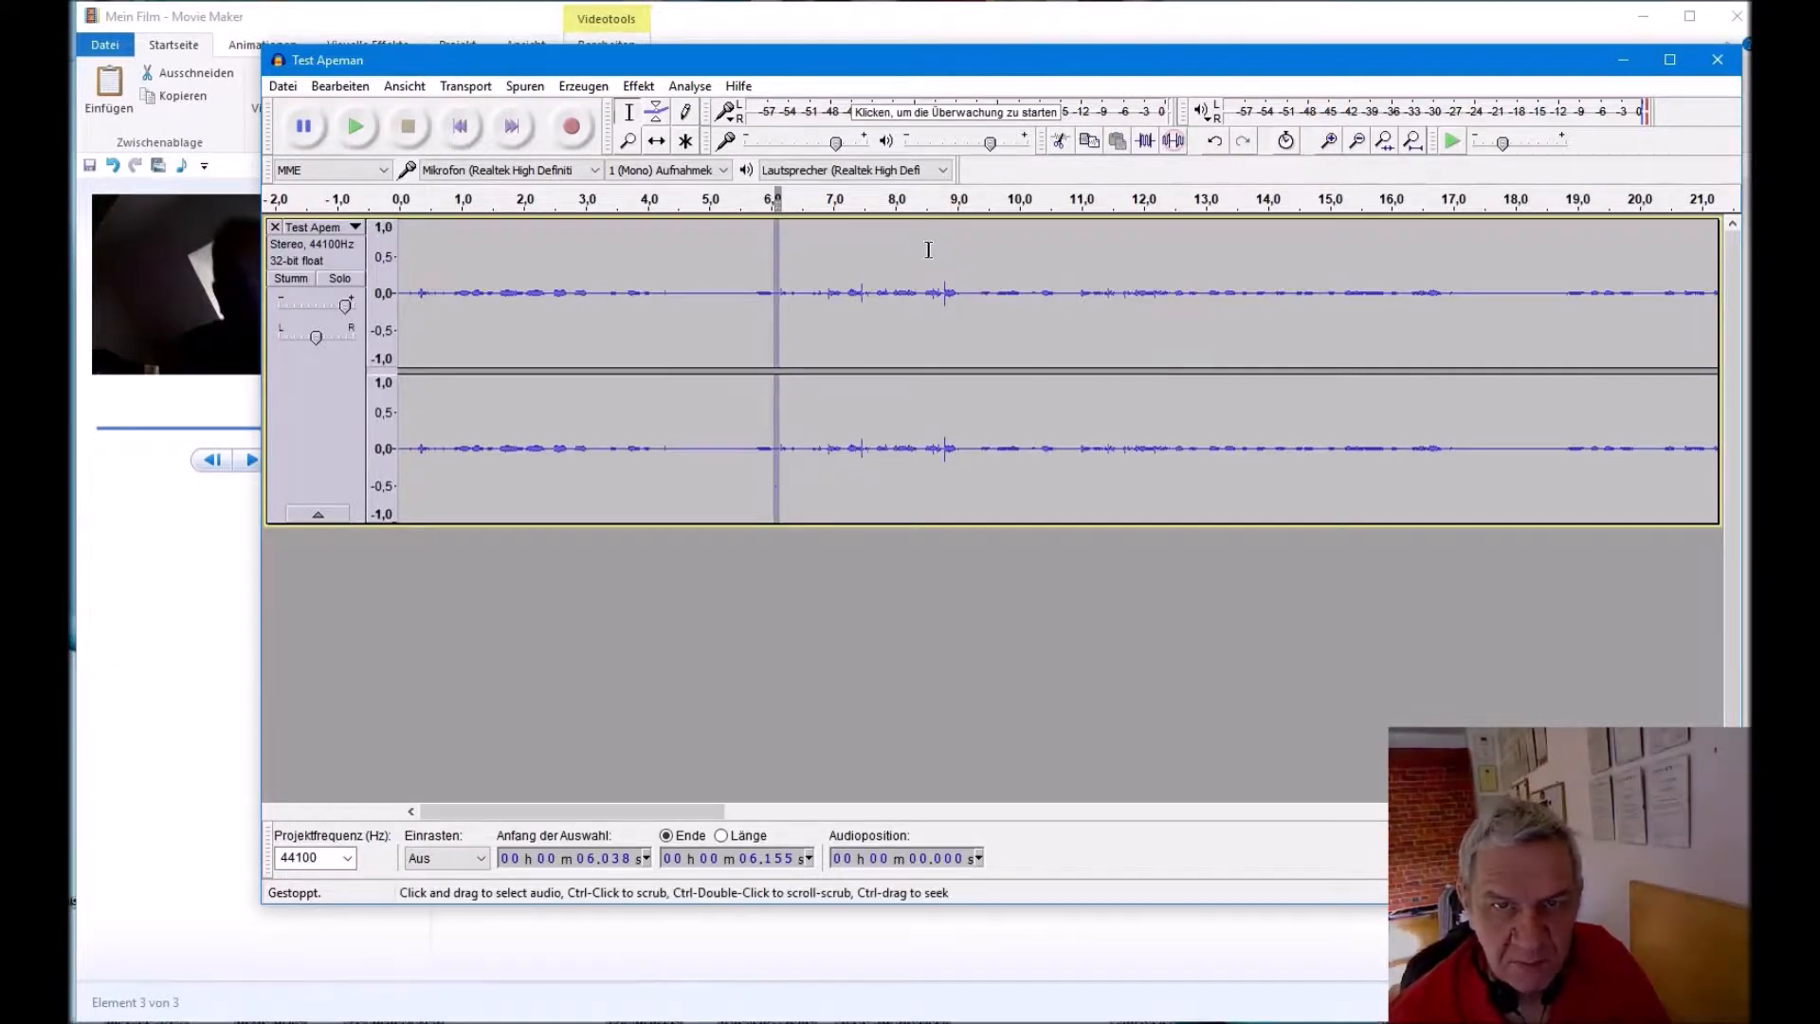
Step: Convert the small peak from about 7.423 s to 7.539 s to silence
{"action": "left_click", "coordinate": [866, 330]}
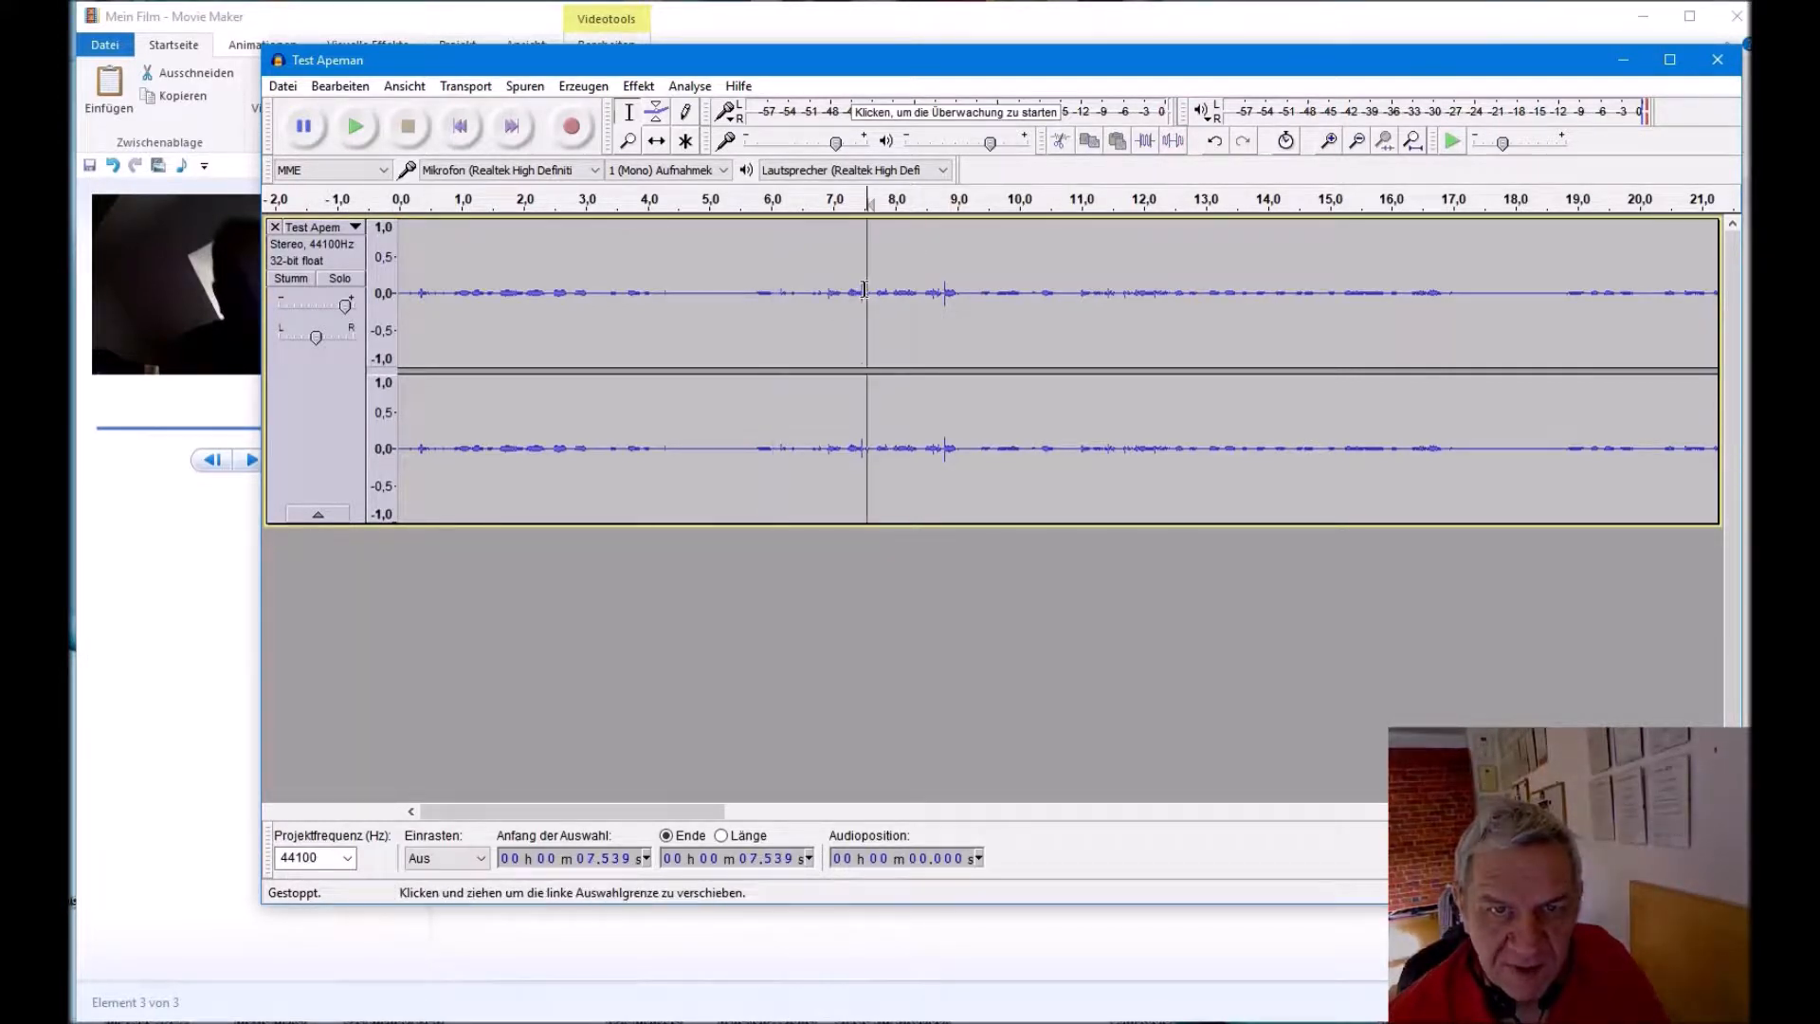
{"action": "left_click_drag", "start_coordinate": [871, 293], "coordinate": [860, 307]}
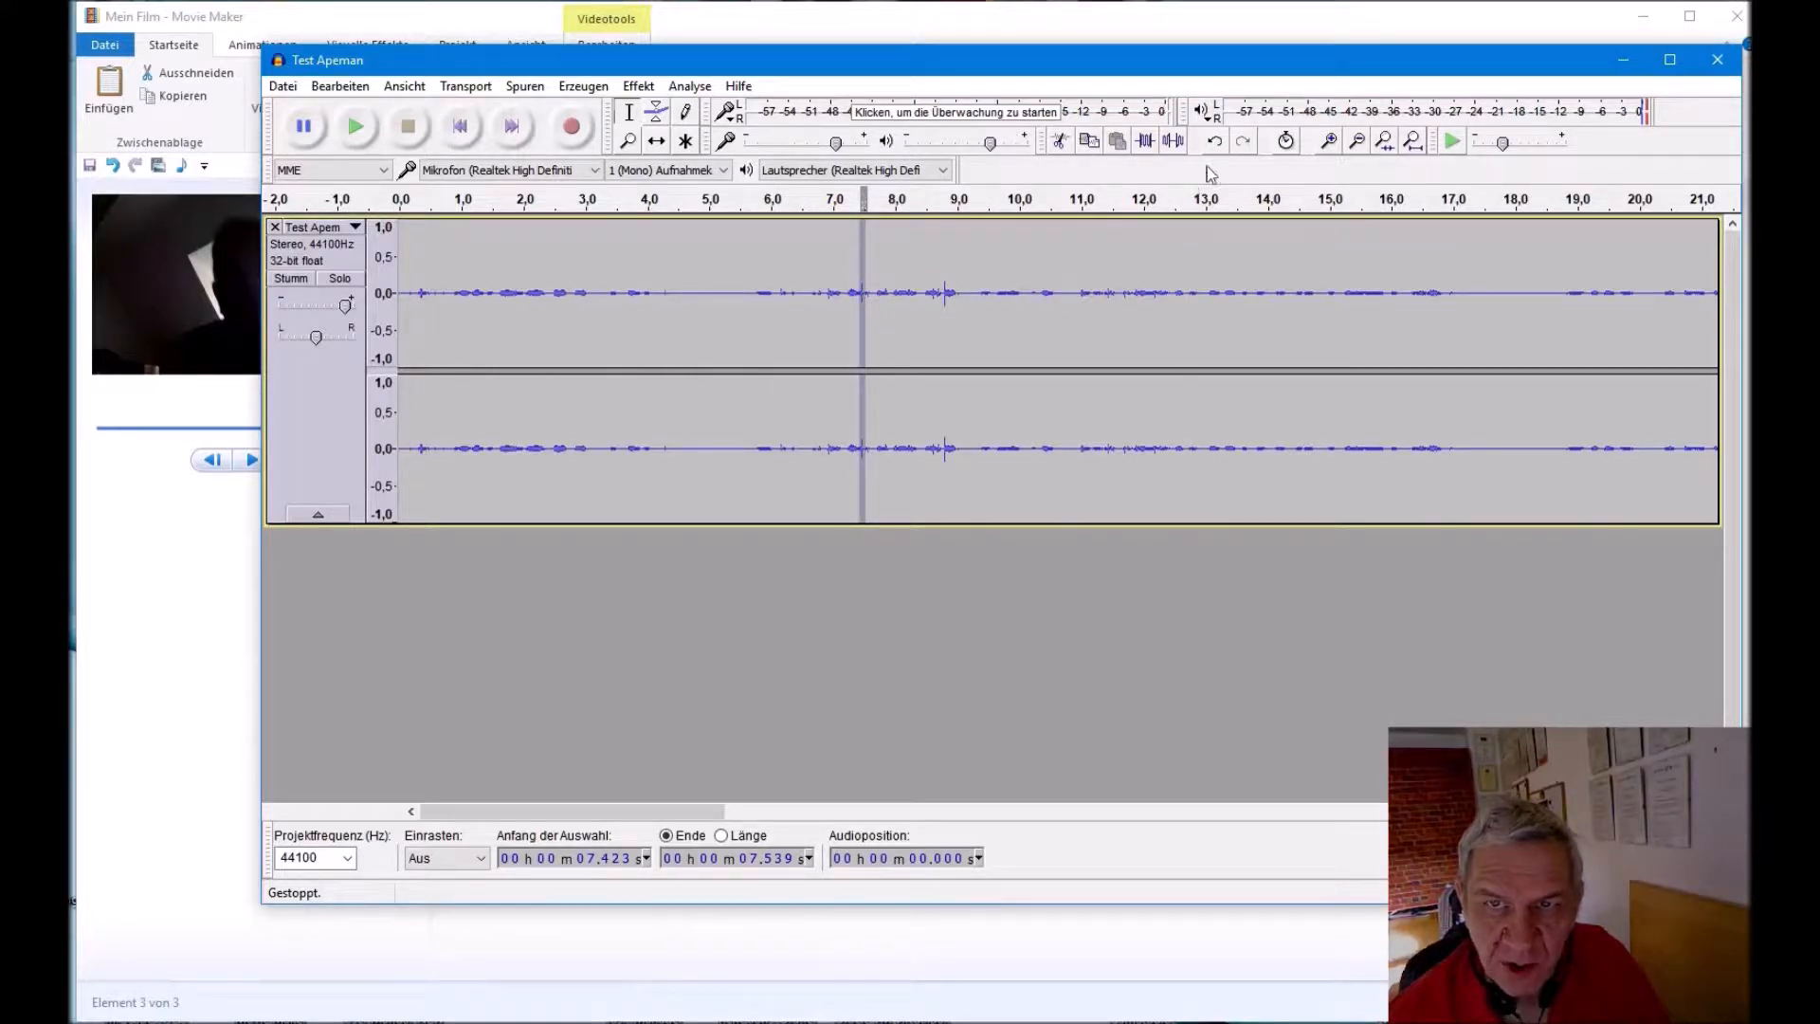
{"action": "left_click", "coordinate": [1173, 142]}
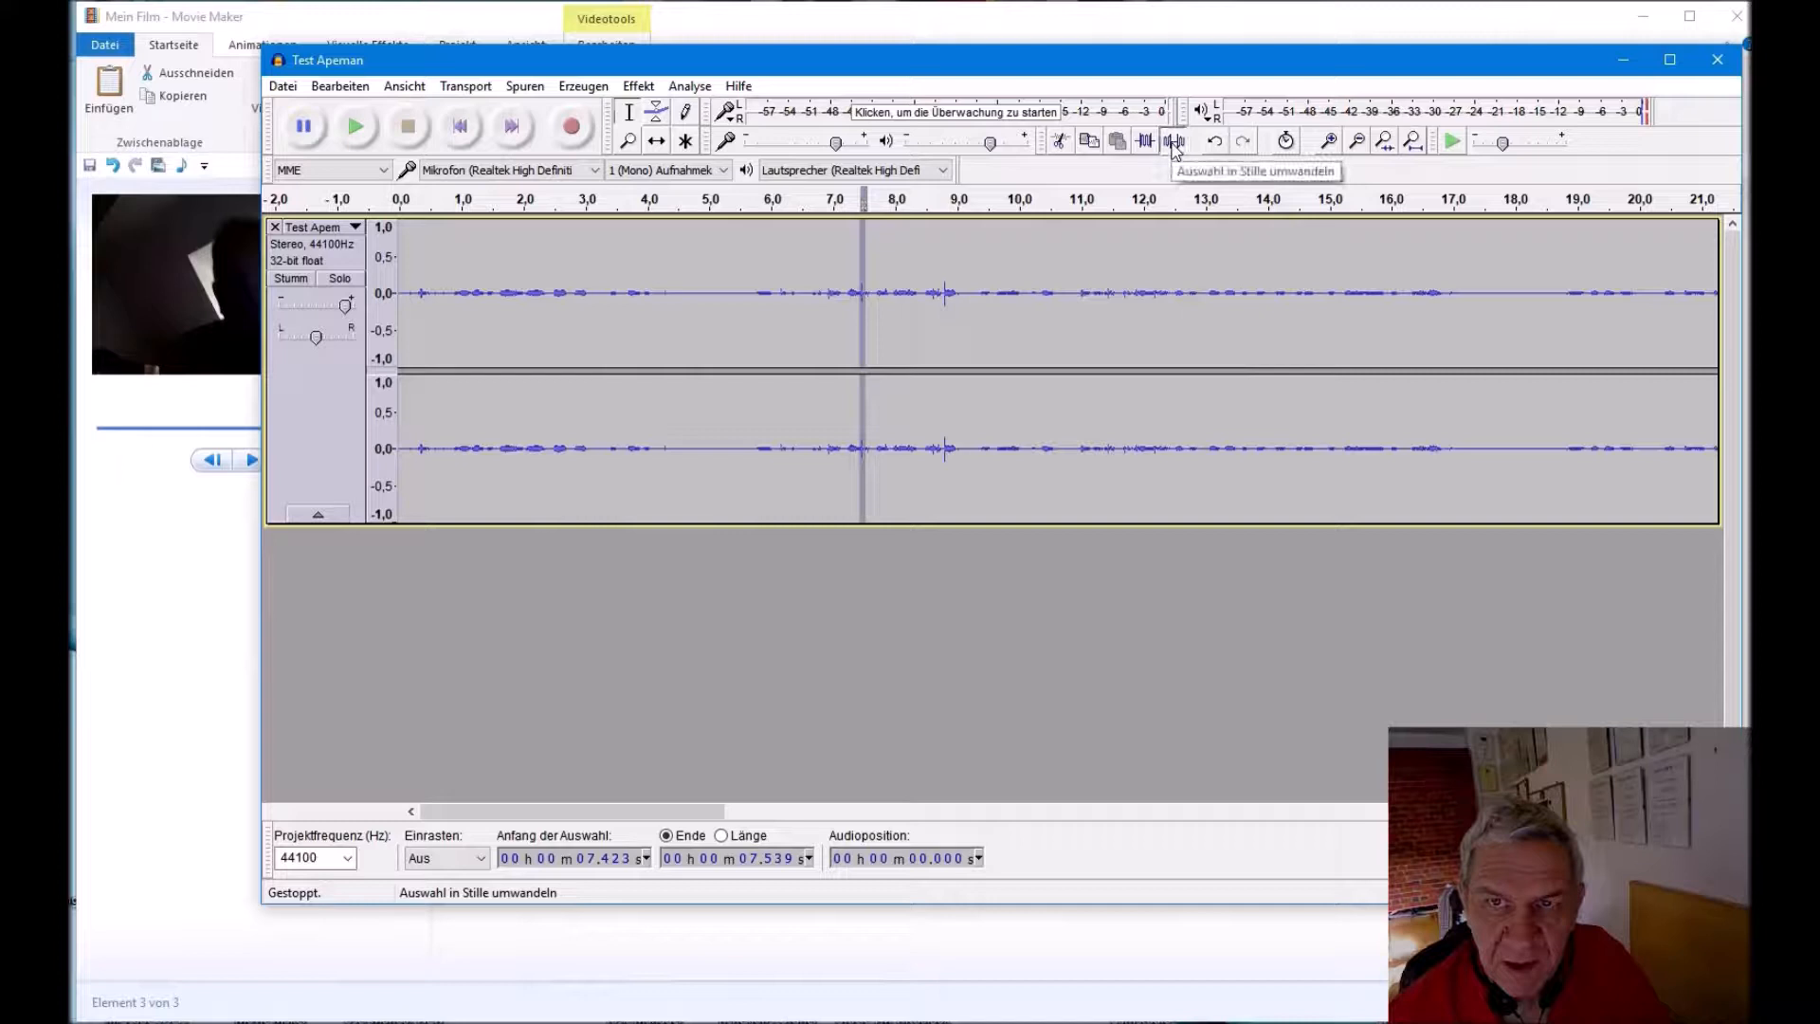
Step: Silence the peaks from about 8.740 s to 8.824 s and from about 0.317 s to 0.417 s
{"action": "left_click", "coordinate": [946, 292]}
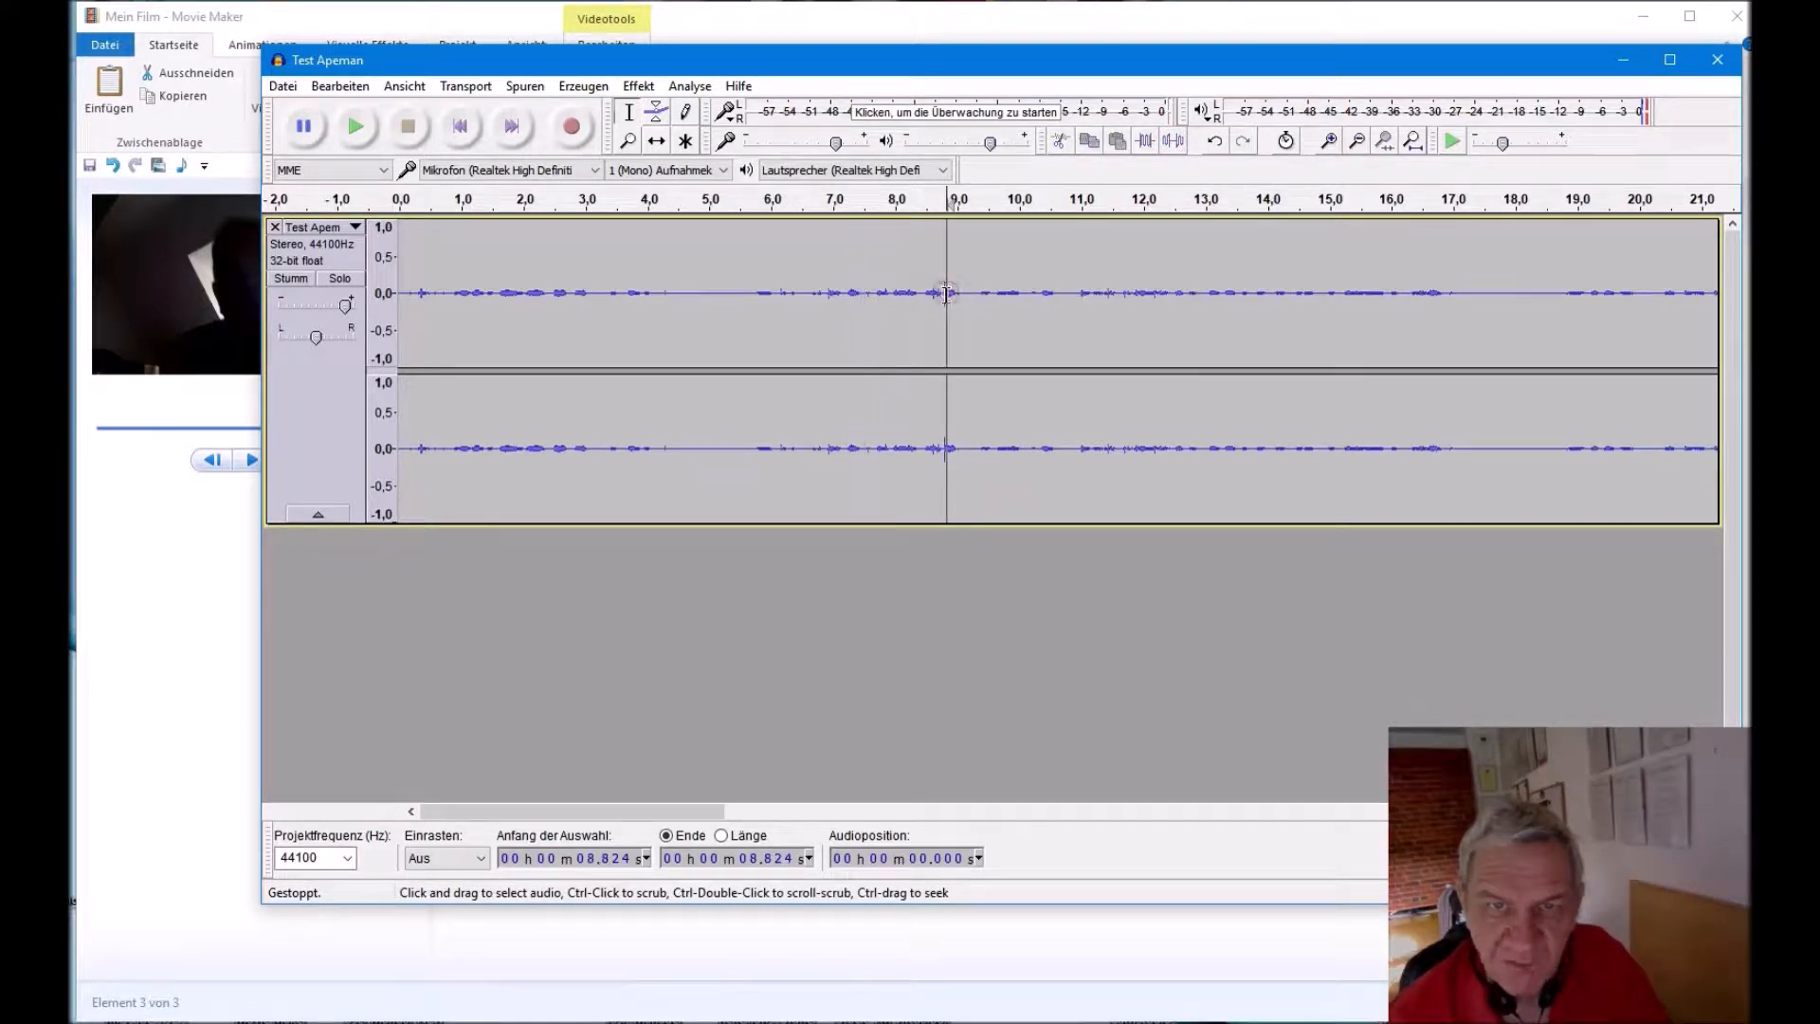
{"action": "left_click_drag", "start_coordinate": [942, 300], "coordinate": [947, 299]}
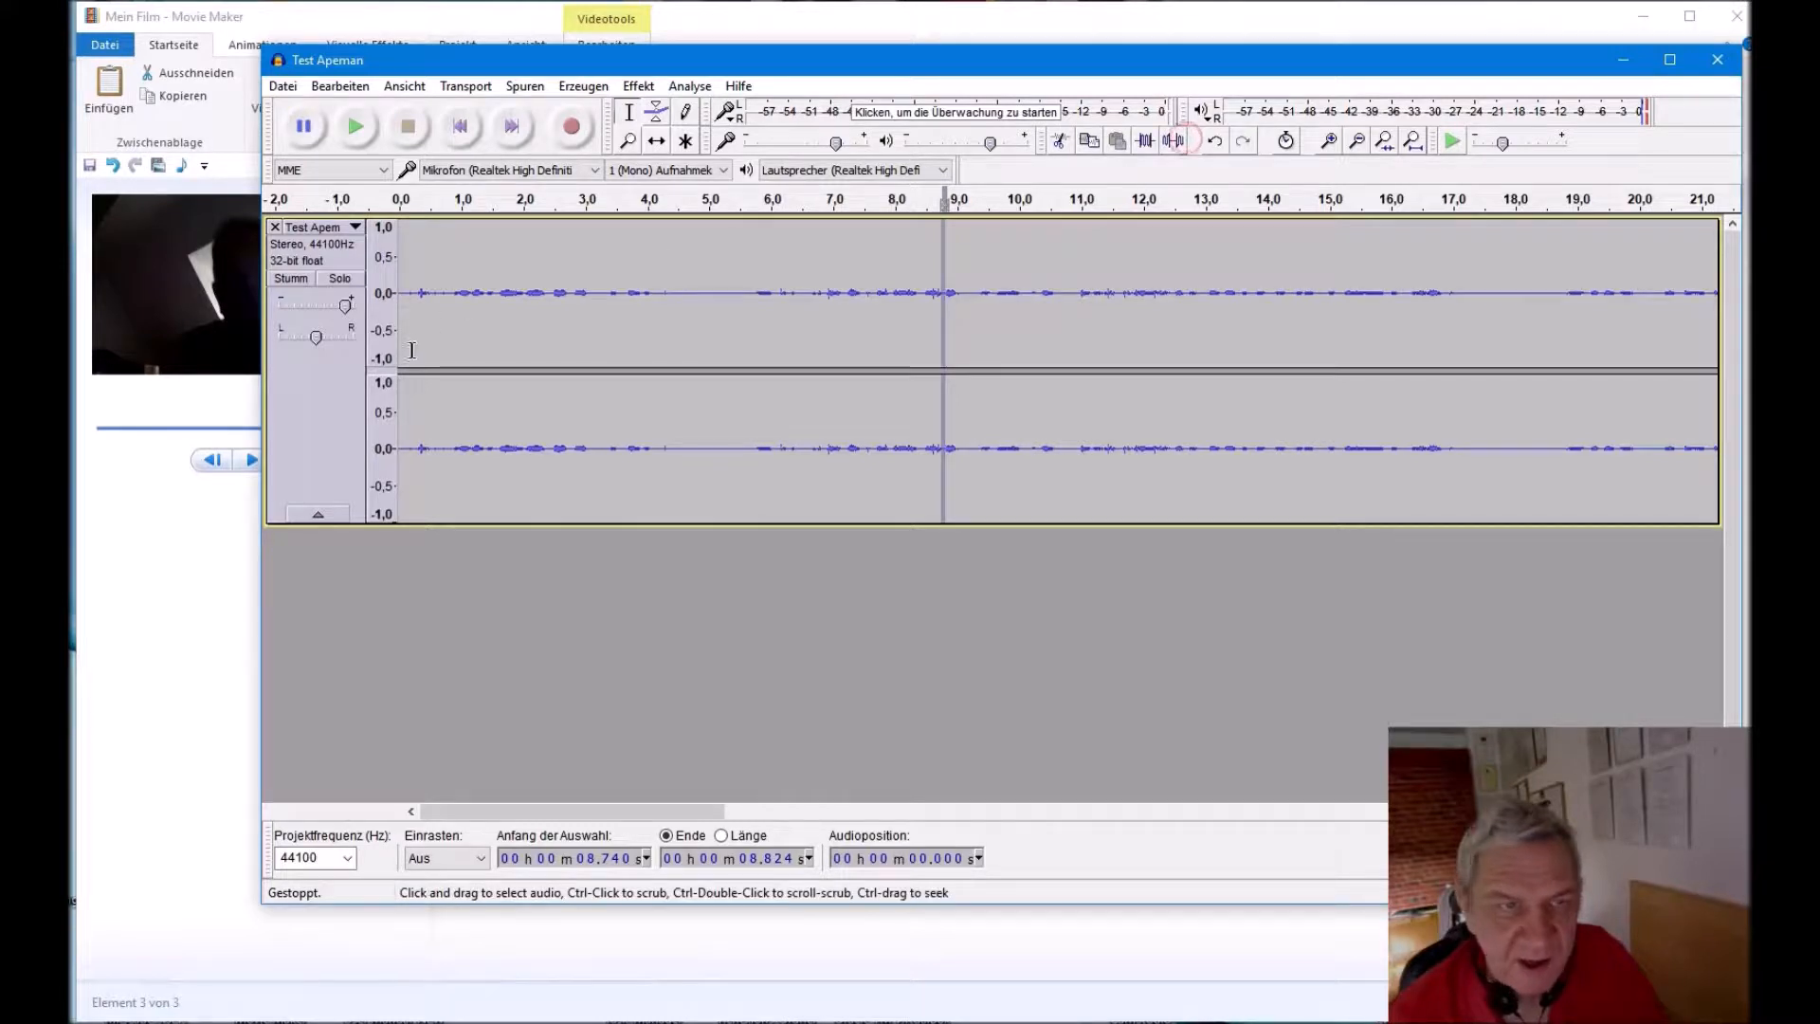
{"action": "left_click_drag", "start_coordinate": [427, 294], "coordinate": [421, 295]}
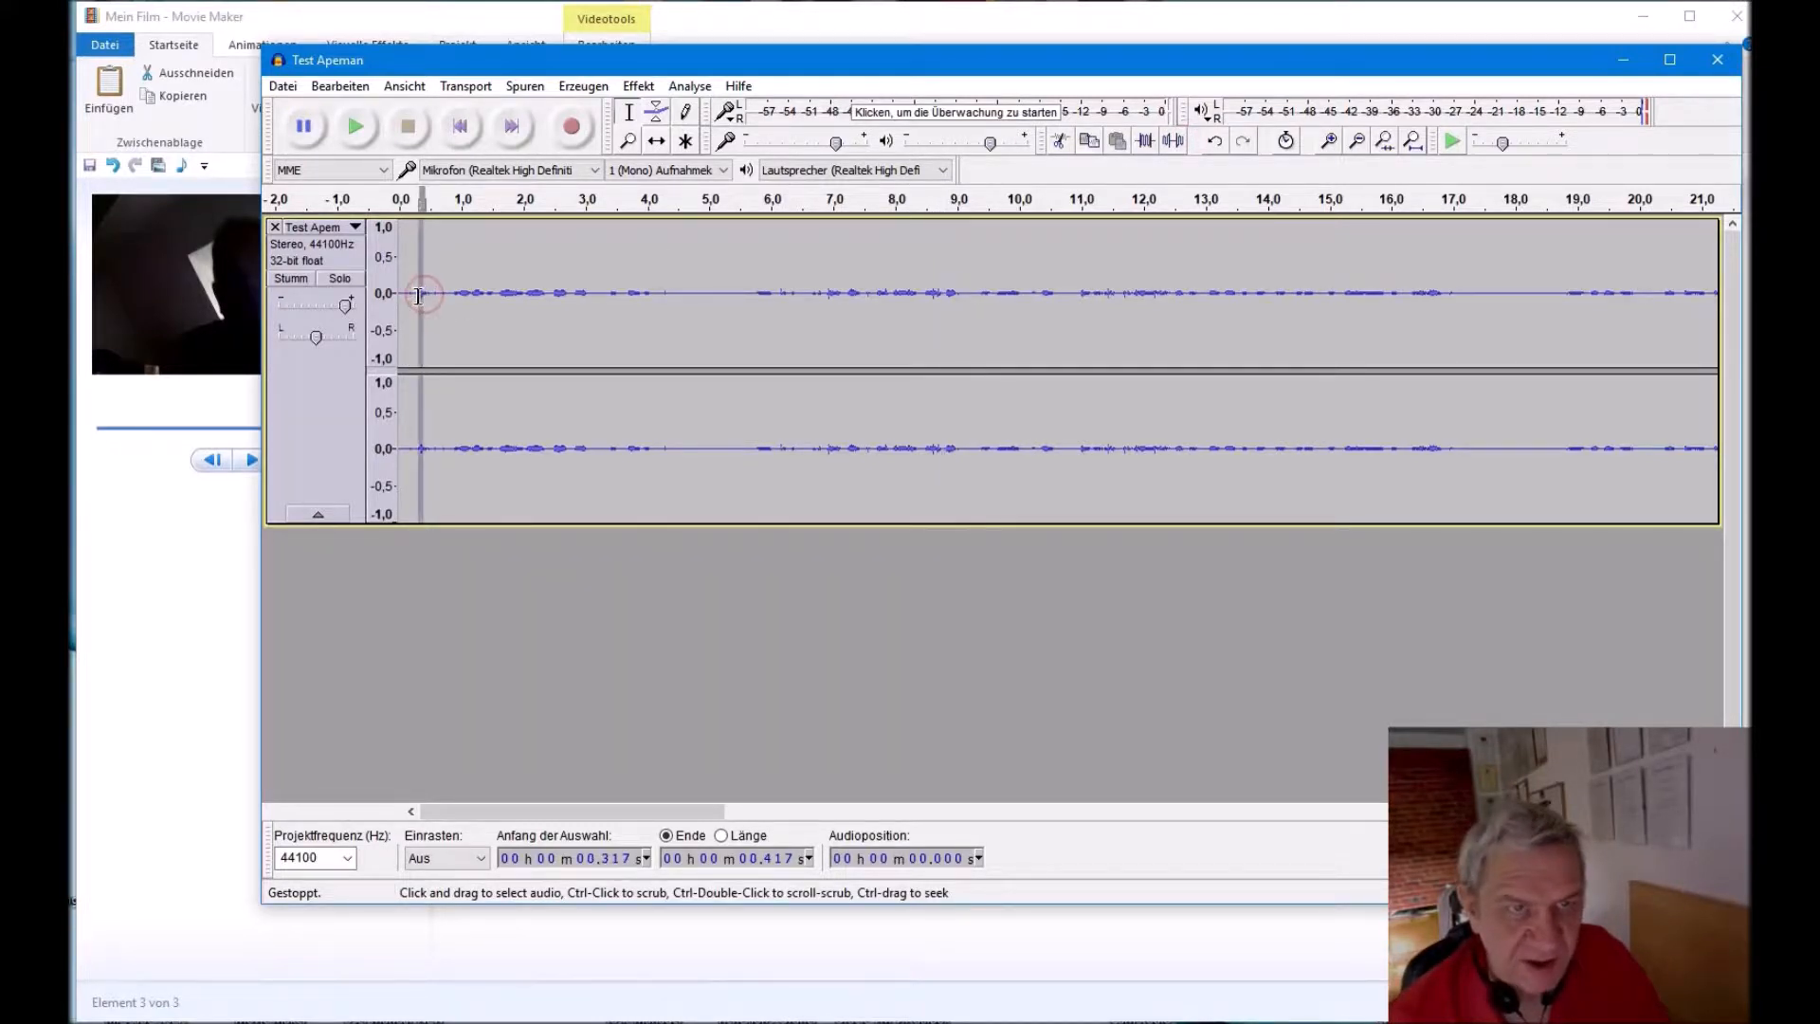
{"action": "left_click", "coordinate": [1174, 141]}
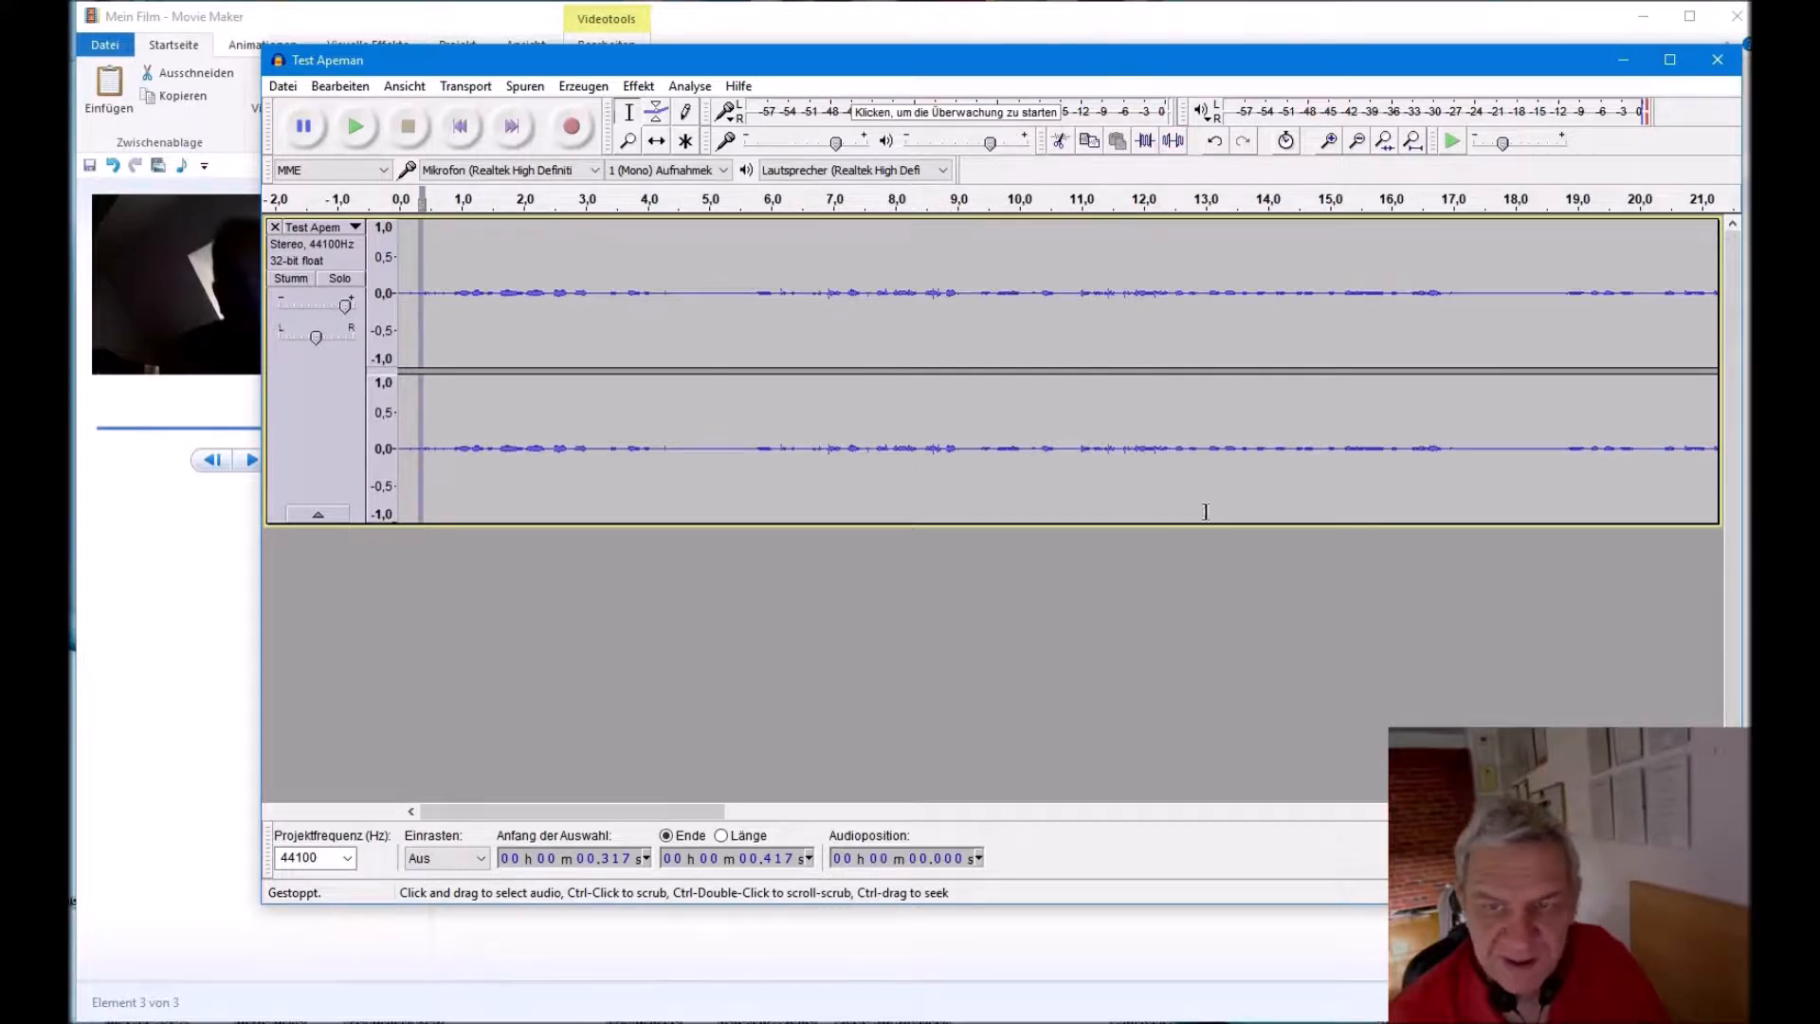
Step: Select the peak from about 40.950 s to 41.083 s and convert it to silence
{"action": "left_click_drag", "start_coordinate": [692, 810], "coordinate": [1090, 848]}
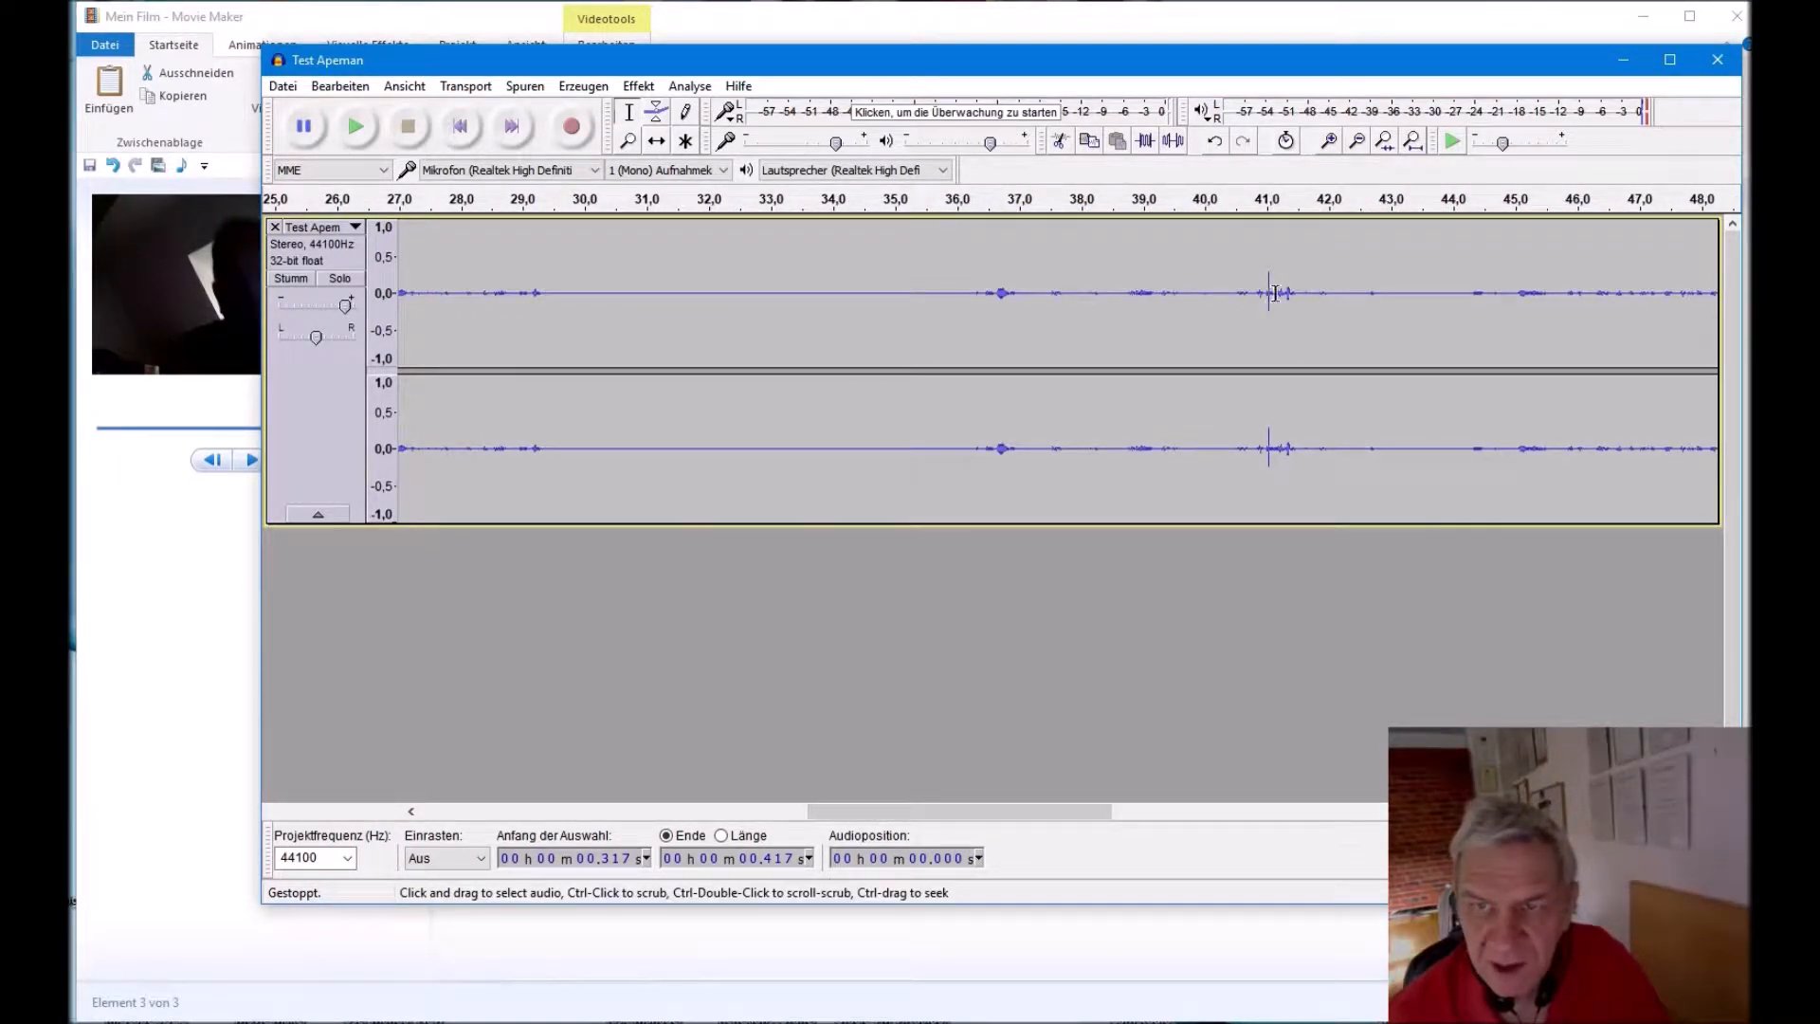
{"action": "left_click_drag", "start_coordinate": [1273, 294], "coordinate": [1268, 298]}
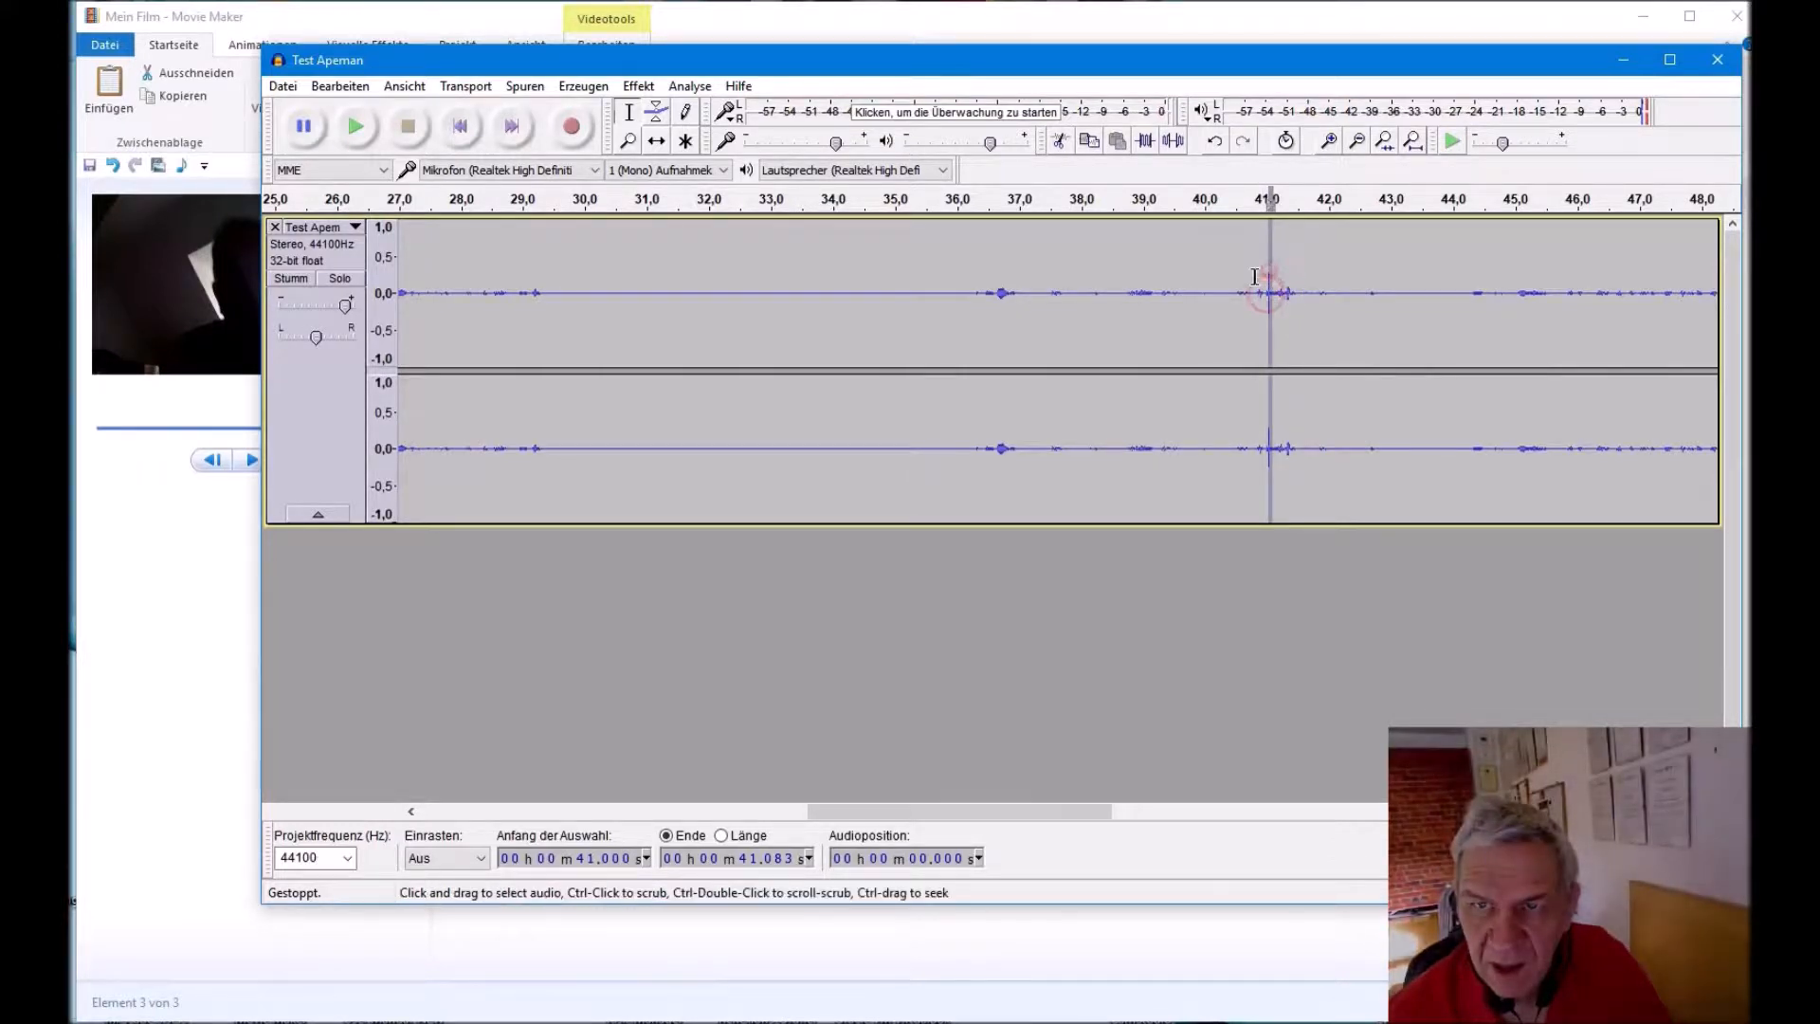
{"action": "left_click", "coordinate": [1358, 243]}
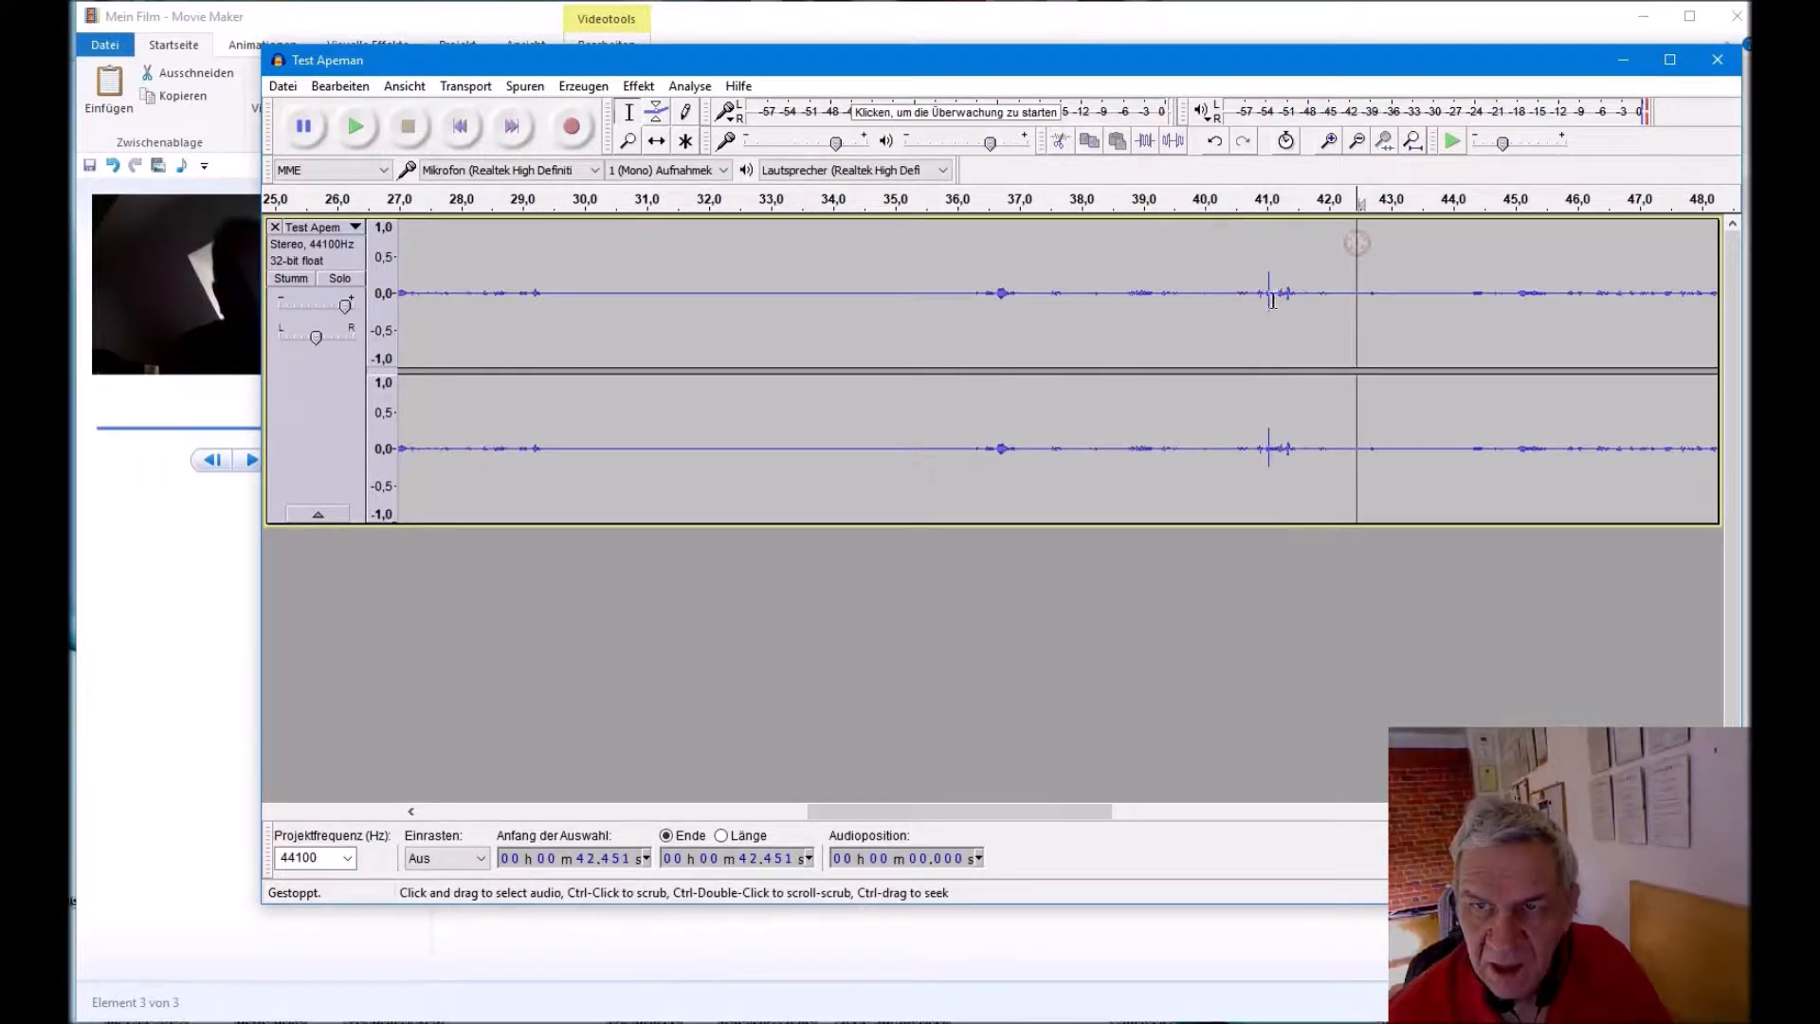
{"action": "left_click_drag", "start_coordinate": [1272, 293], "coordinate": [1264, 293]}
{"action": "left_click", "coordinate": [1172, 140]}
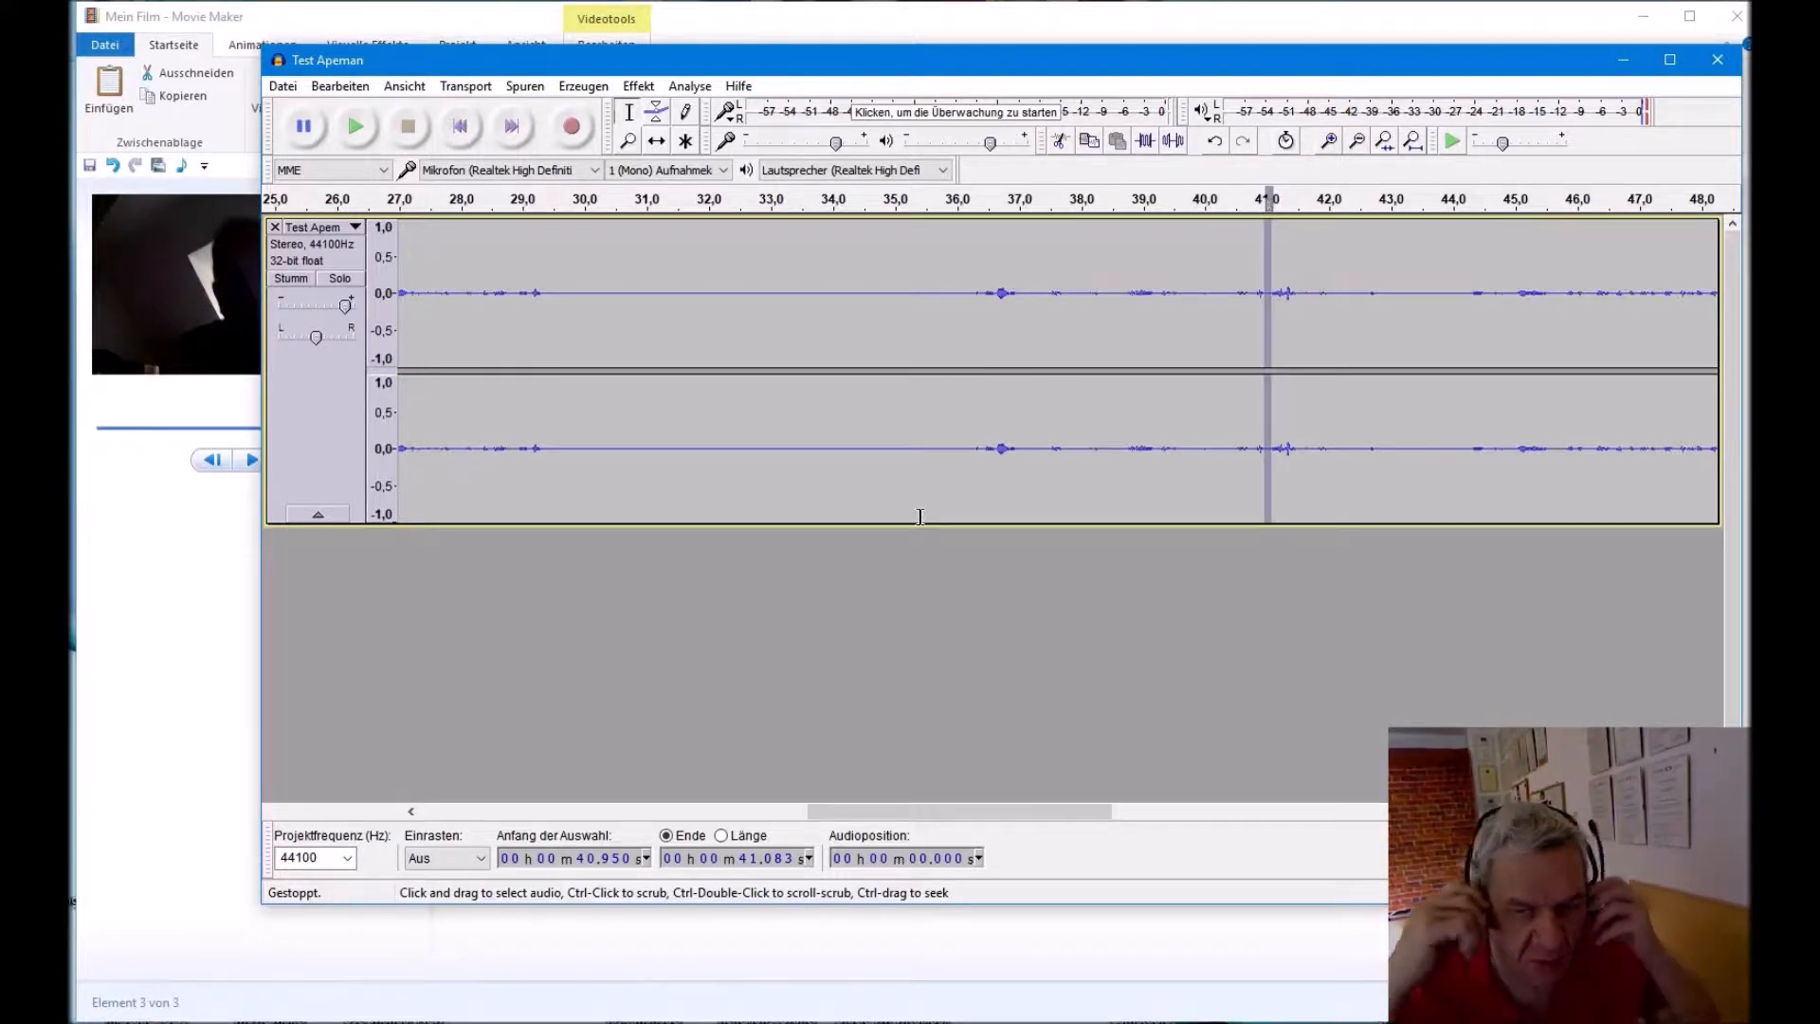
Step: Play the silenced passage around 41 s and set the playback position to about 31.5 s
{"action": "left_click", "coordinate": [356, 131]}
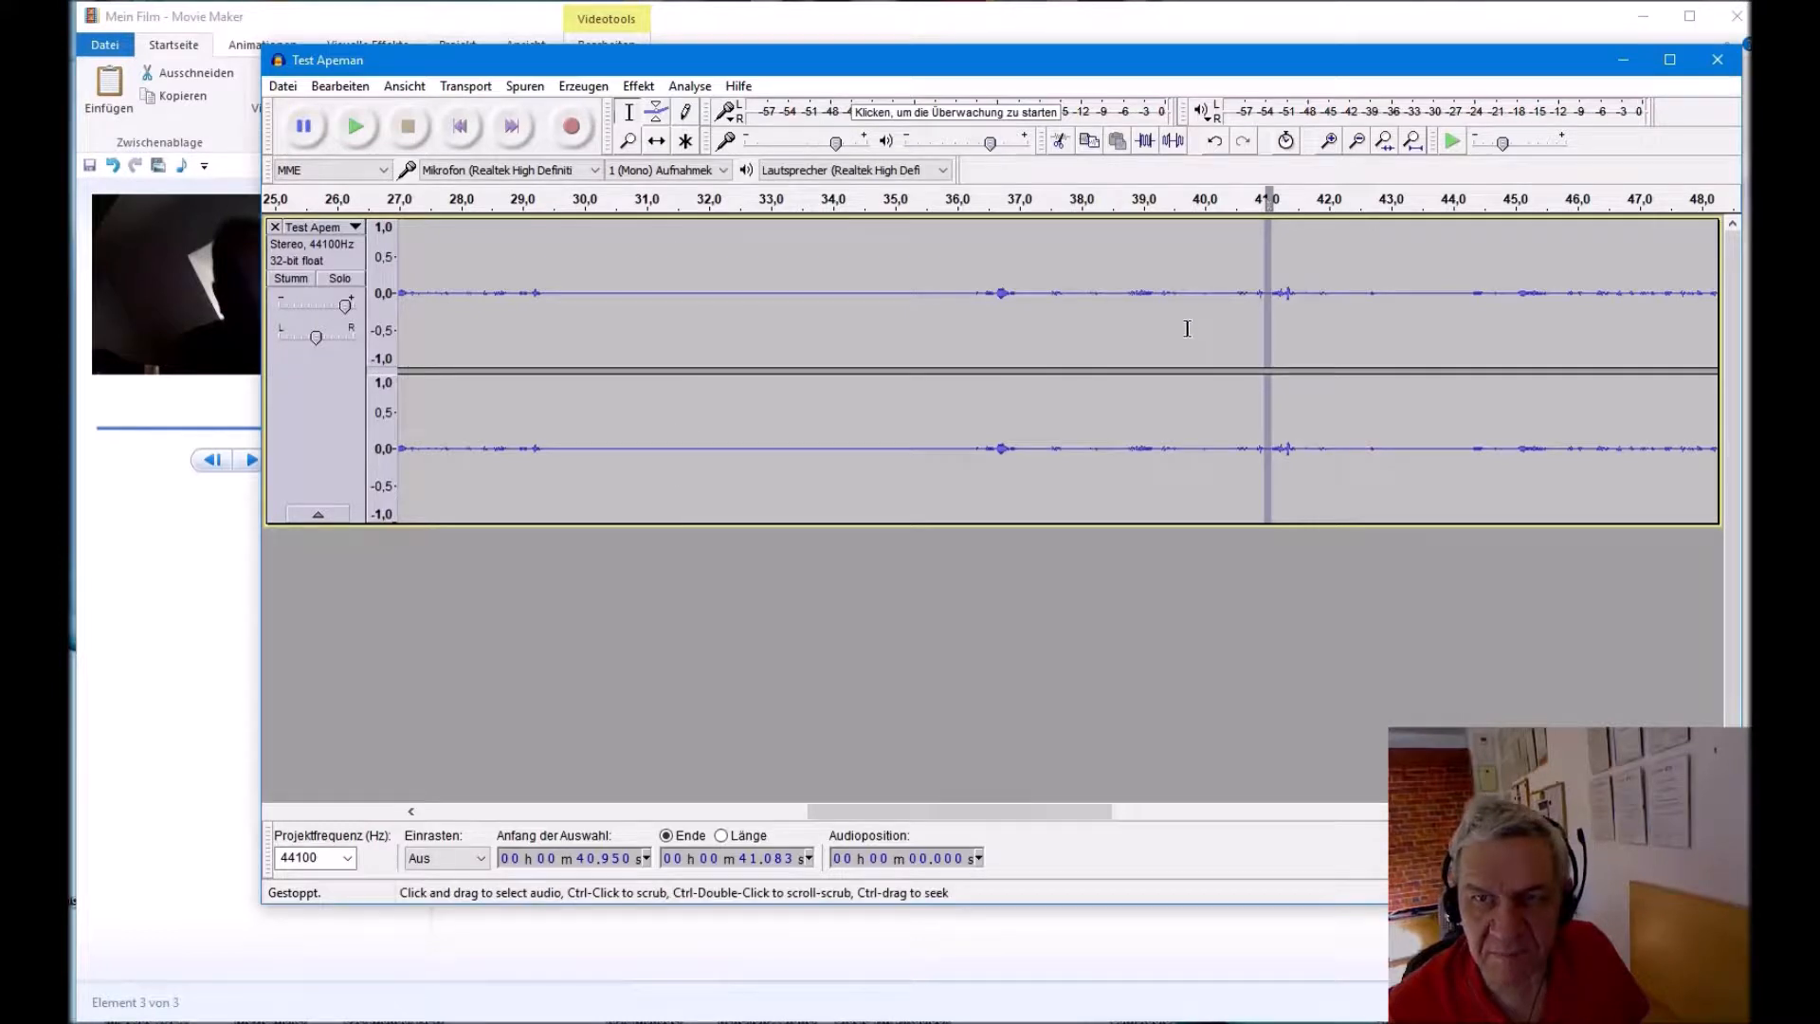
{"action": "left_click", "coordinate": [356, 128]}
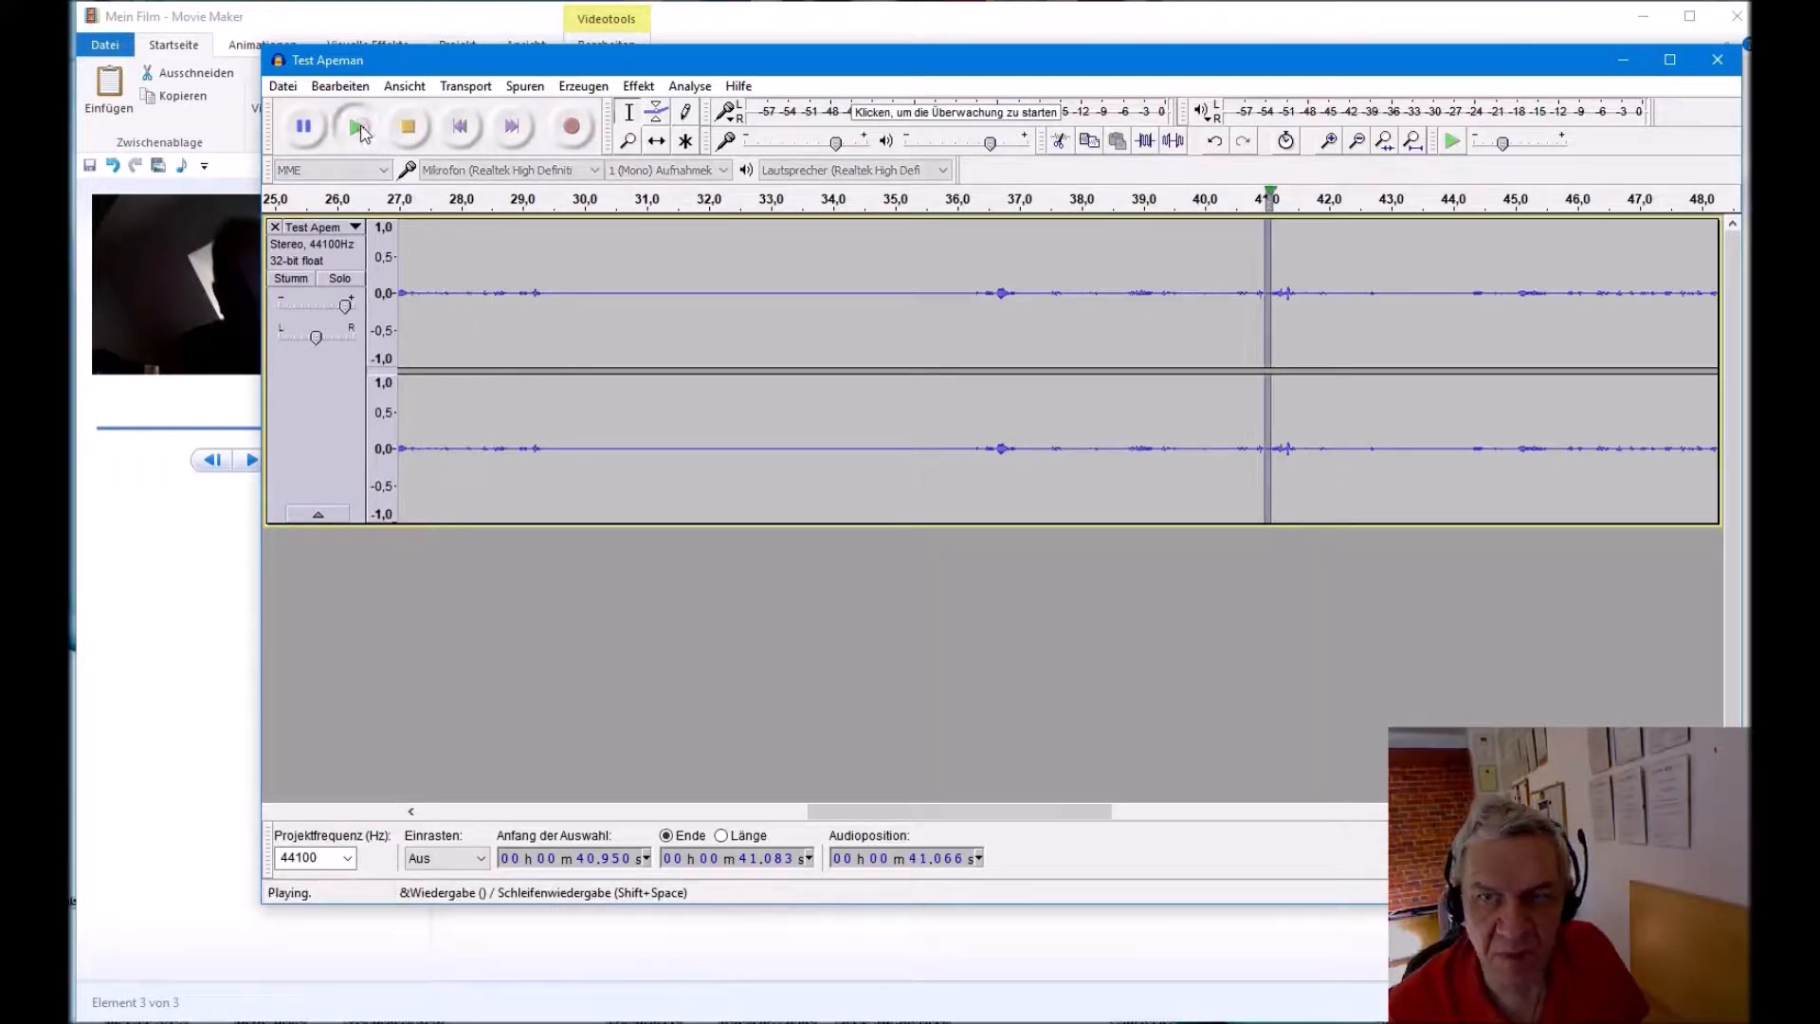
{"action": "left_click", "coordinate": [679, 224]}
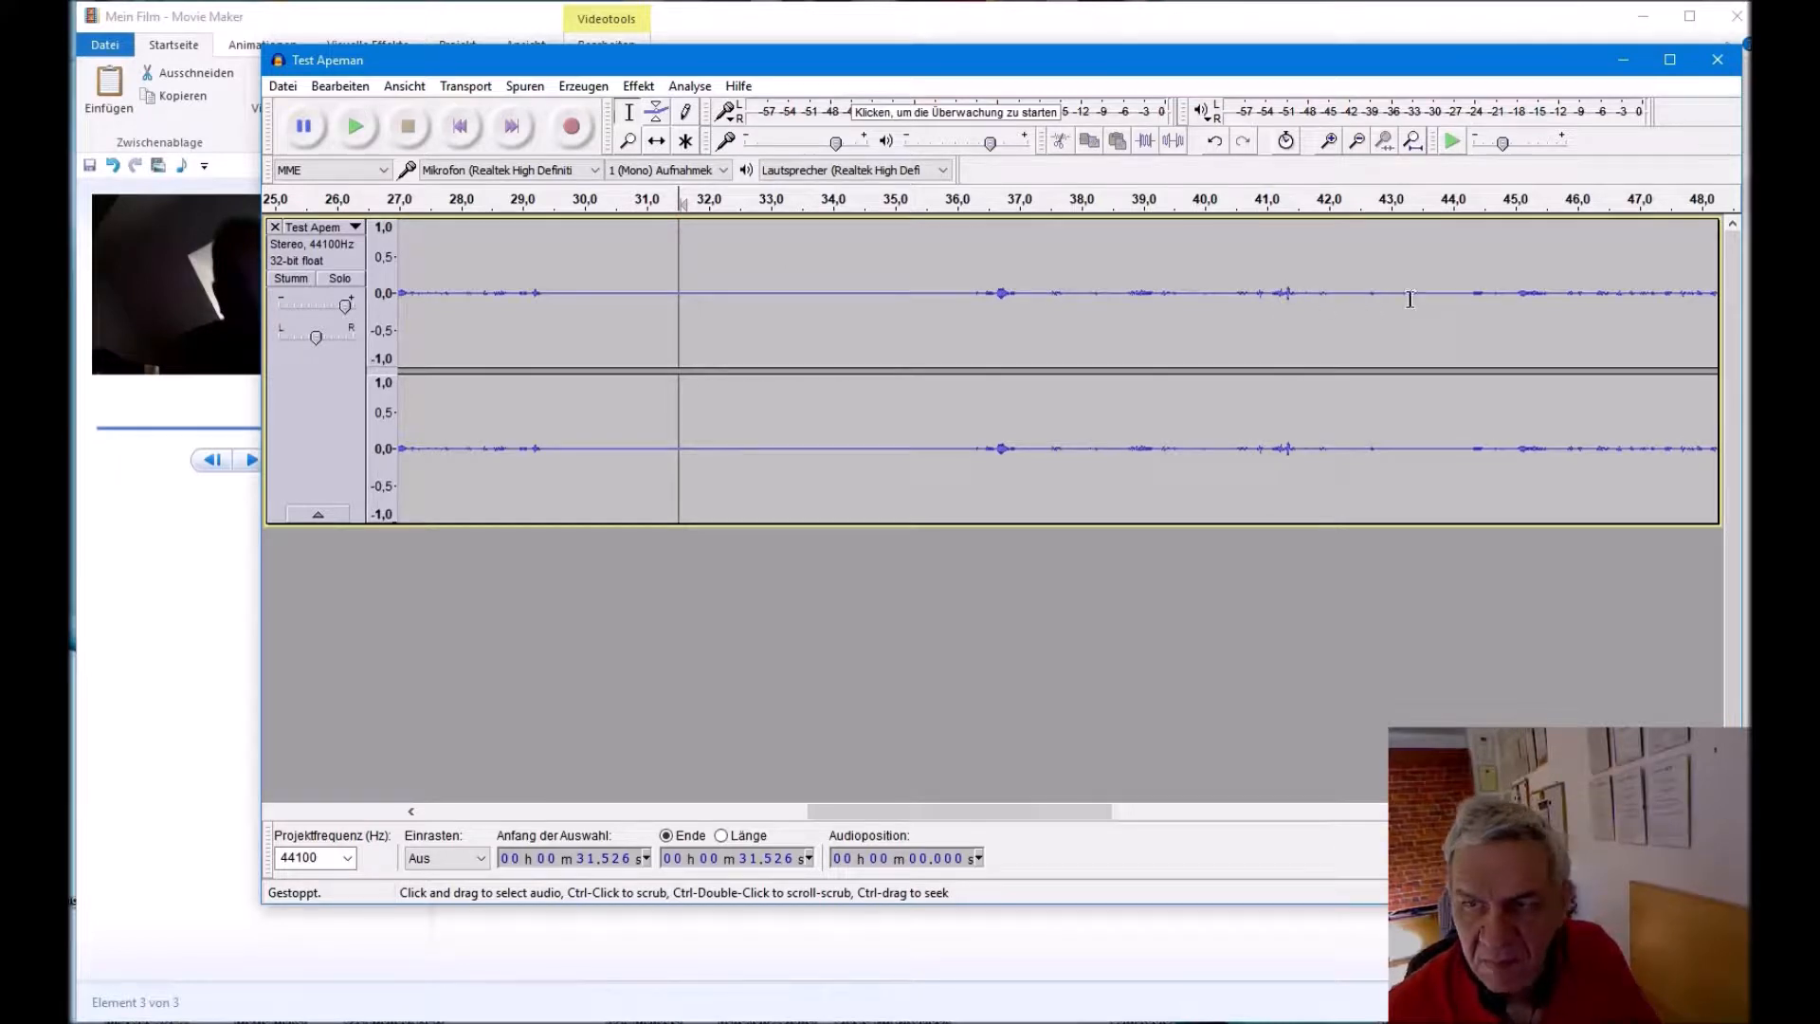
Step: Convert the peaks from about 1 min 20.549 s to 1 min 20.632 s and 1 min 18.797 s to 1 min 18.914 s to silence
{"action": "left_click_drag", "start_coordinate": [938, 811], "coordinate": [1369, 701]}
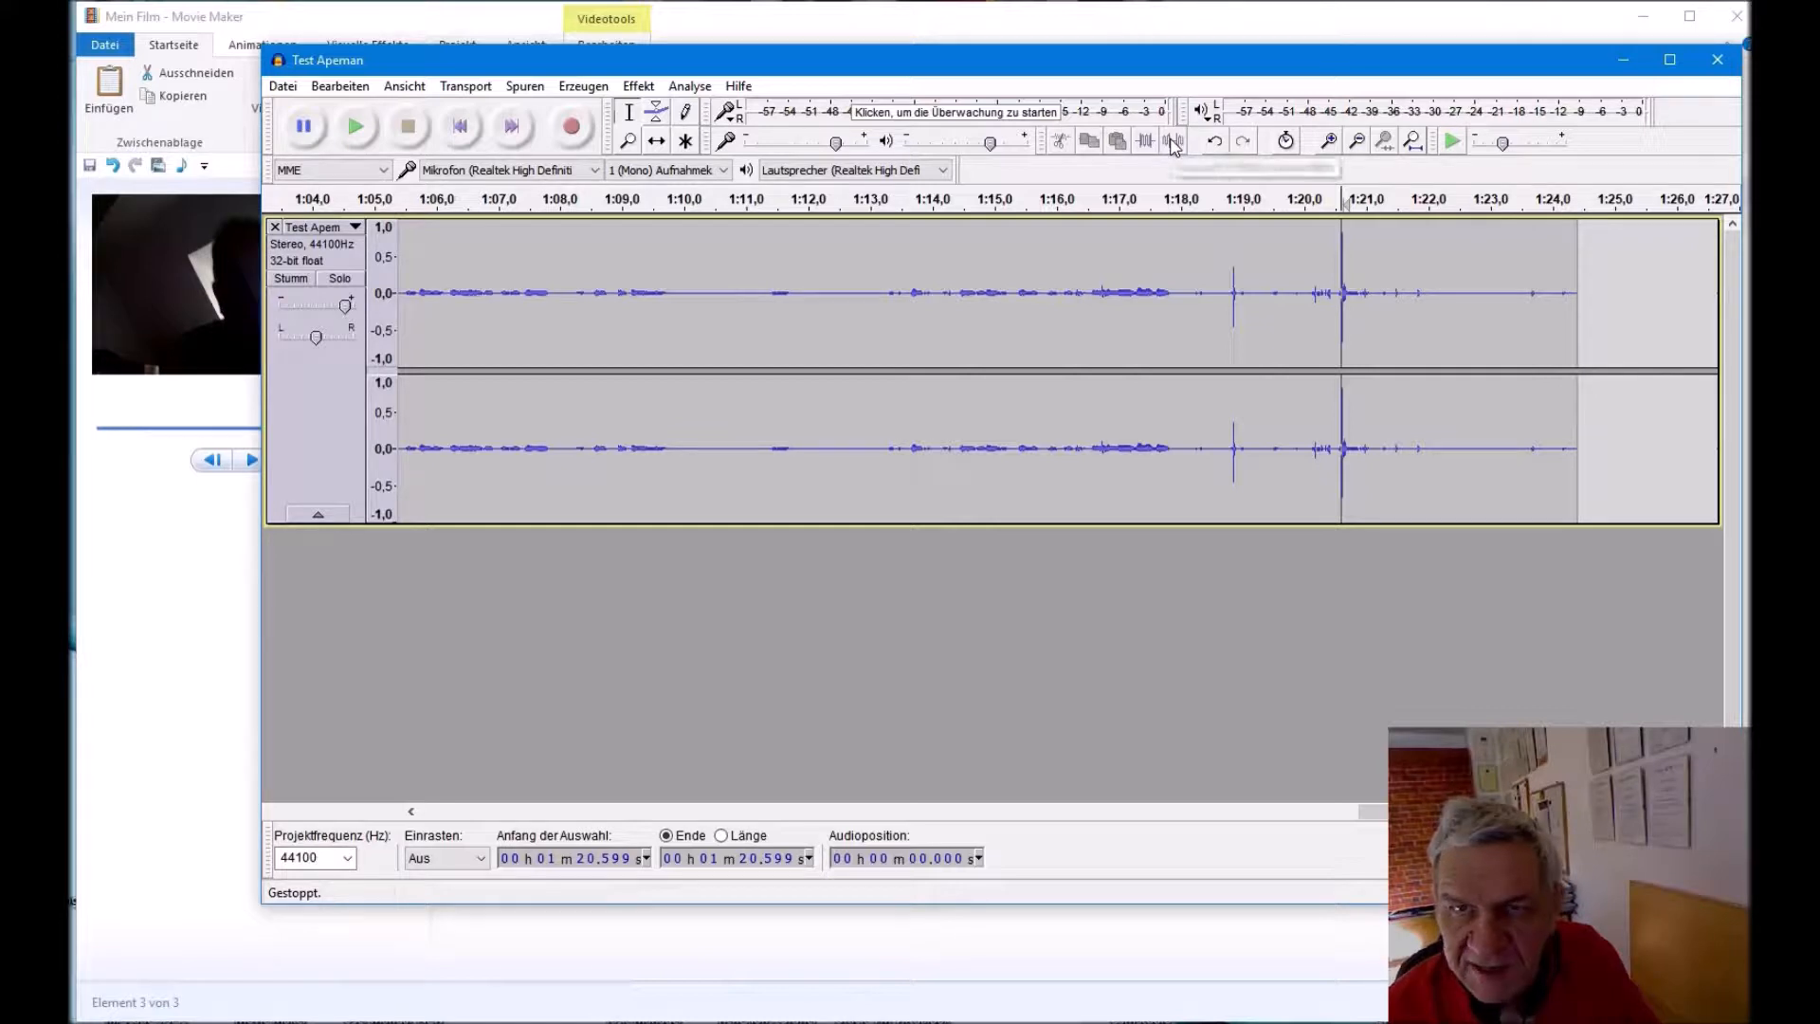
{"action": "left_click", "coordinate": [1396, 259]}
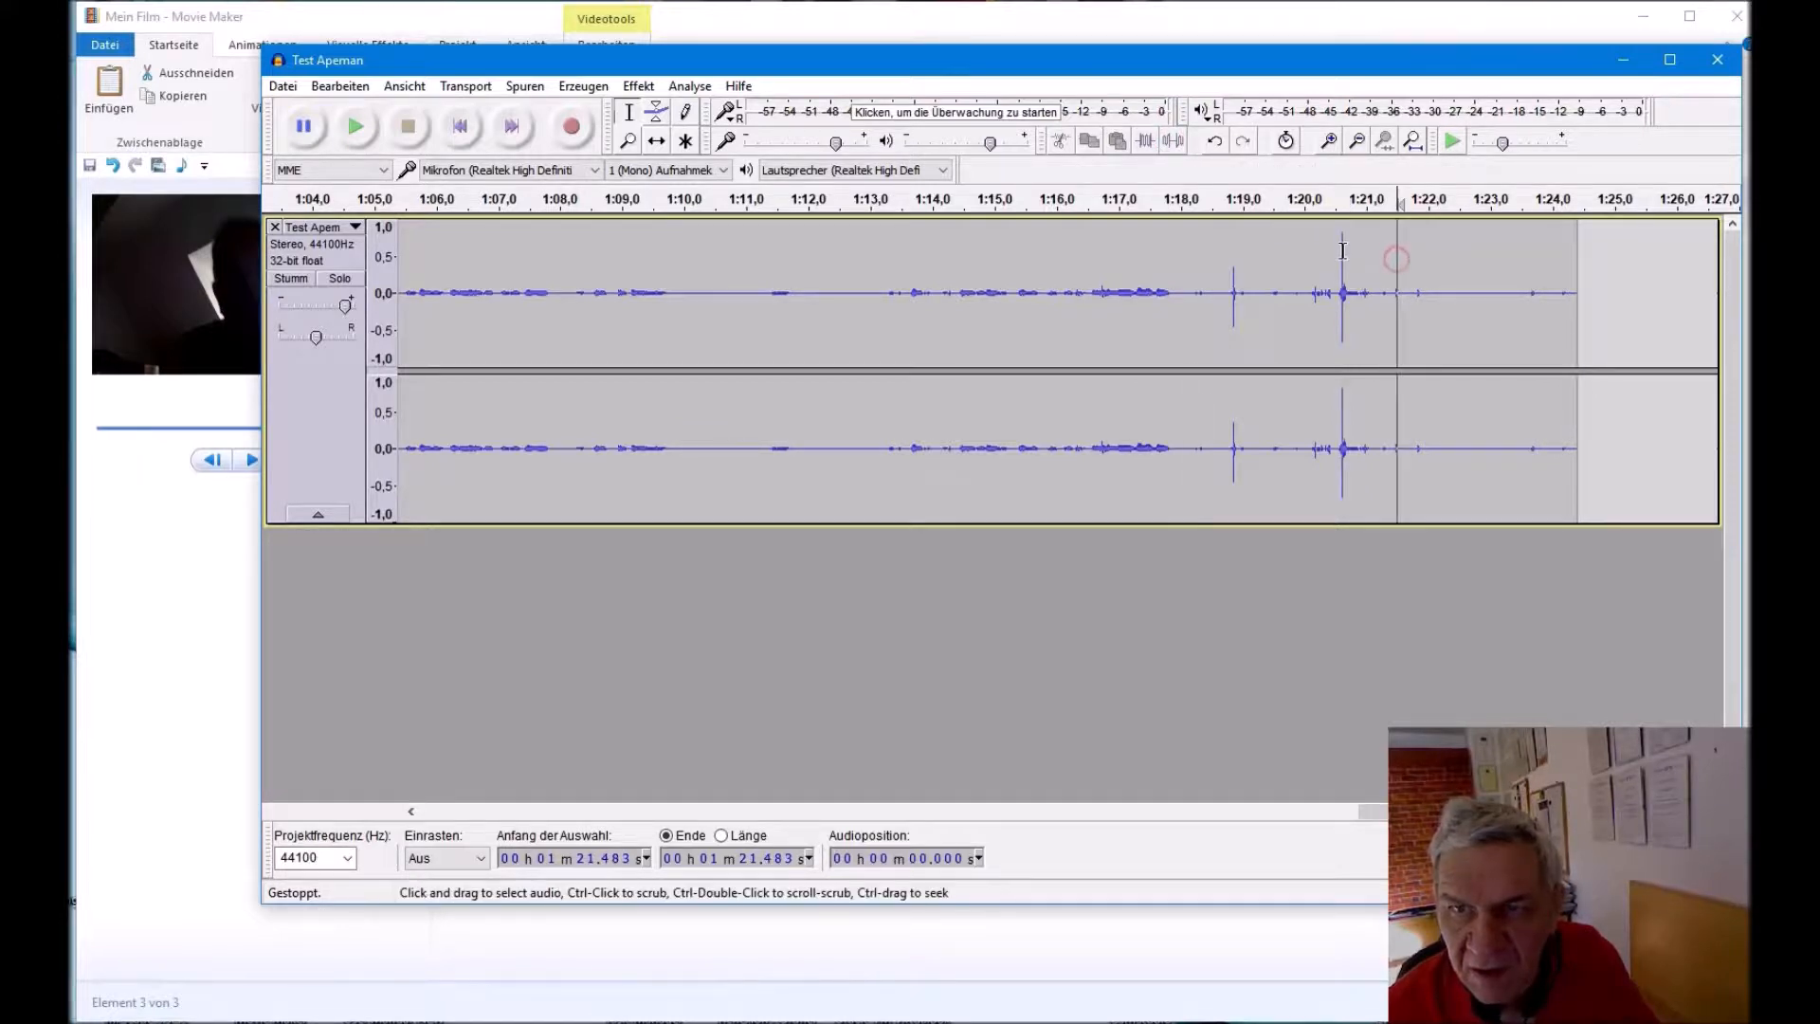
{"action": "left_click_drag", "start_coordinate": [1343, 246], "coordinate": [1337, 247]}
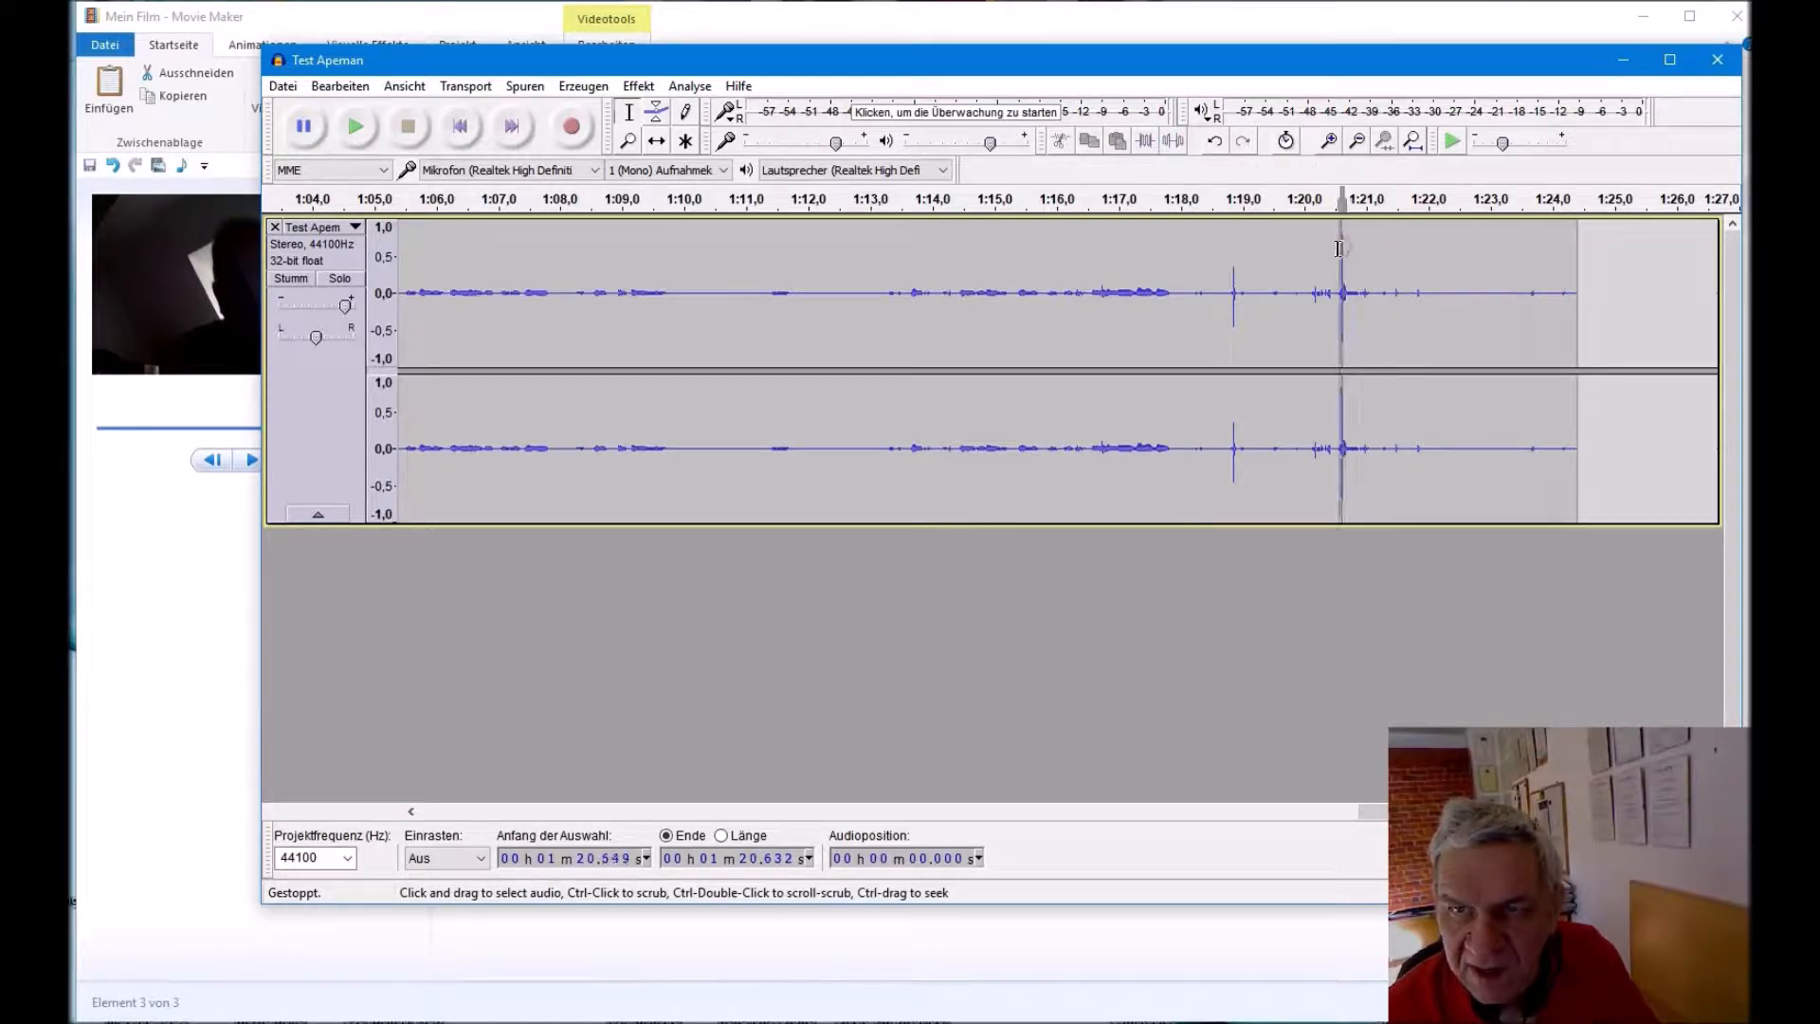
{"action": "left_click", "coordinate": [1181, 142]}
{"action": "left_click_drag", "start_coordinate": [1231, 272], "coordinate": [1238, 272]}
{"action": "left_click", "coordinate": [1172, 143]}
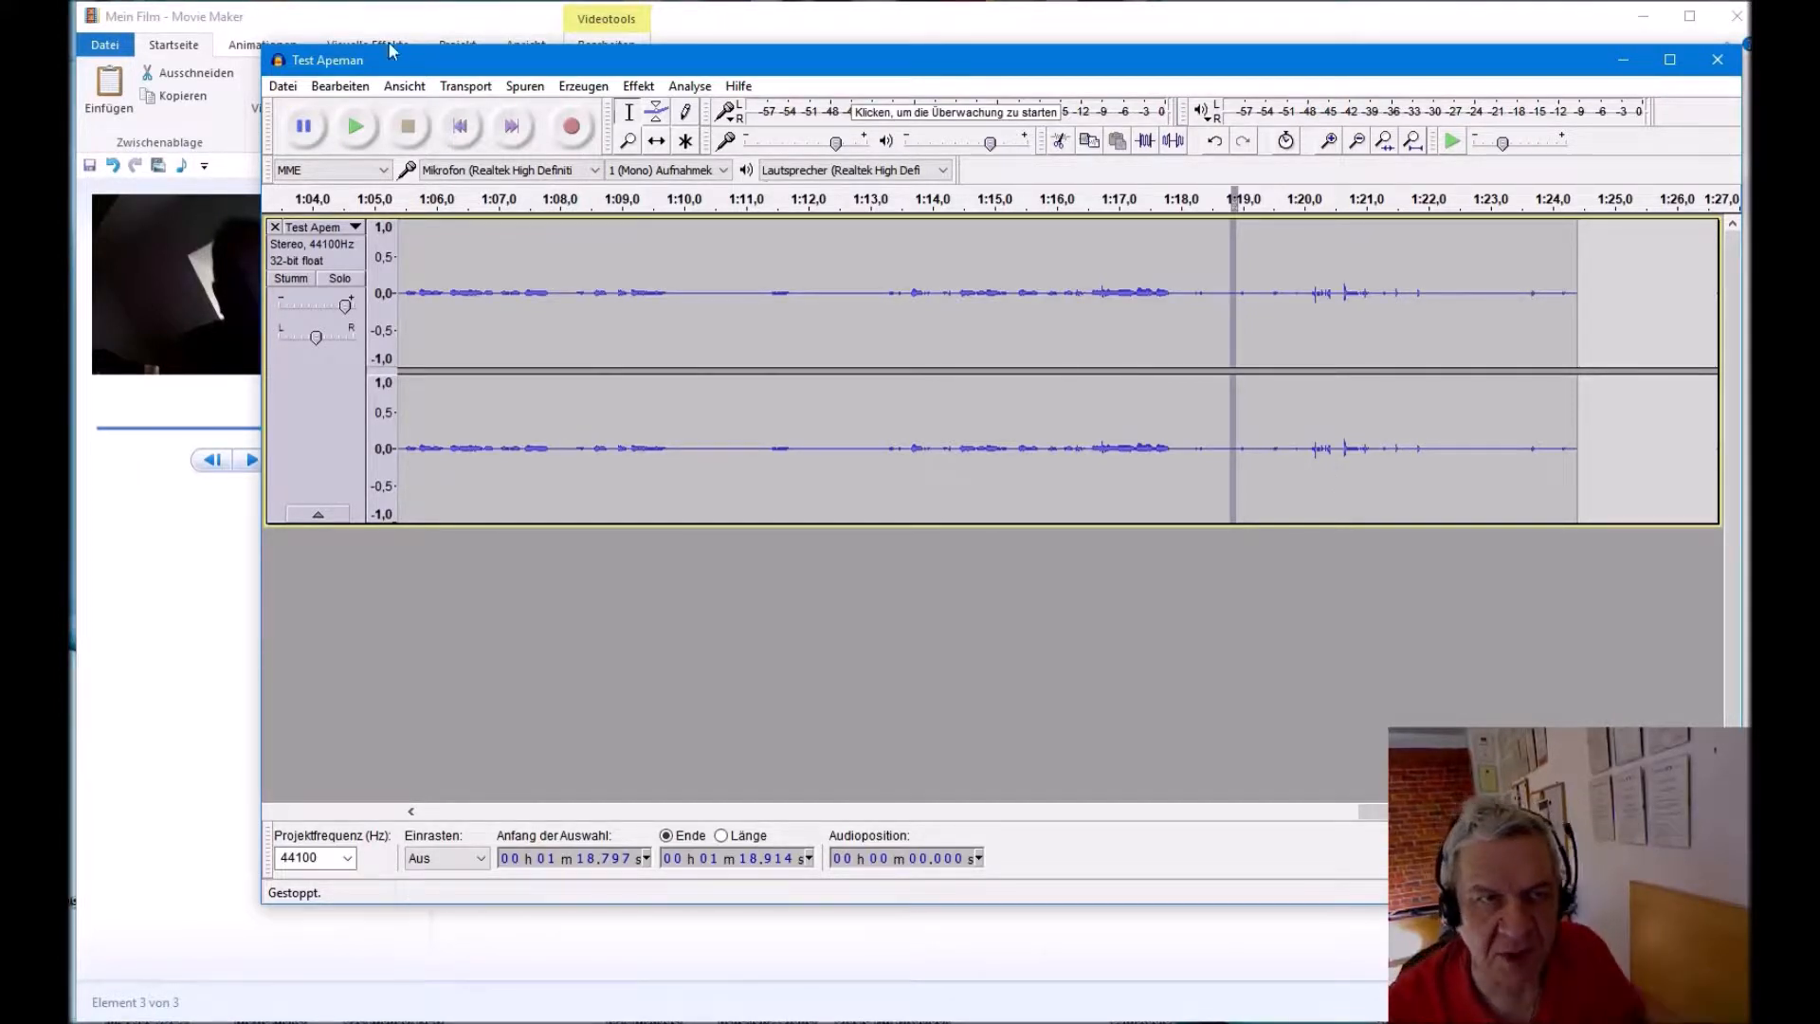
Step: Play the track from about 1 min 19.898 s and silence the noise from about 1 min 20.098 s to 1 min 21.066 s
{"action": "left_click", "coordinate": [341, 126]}
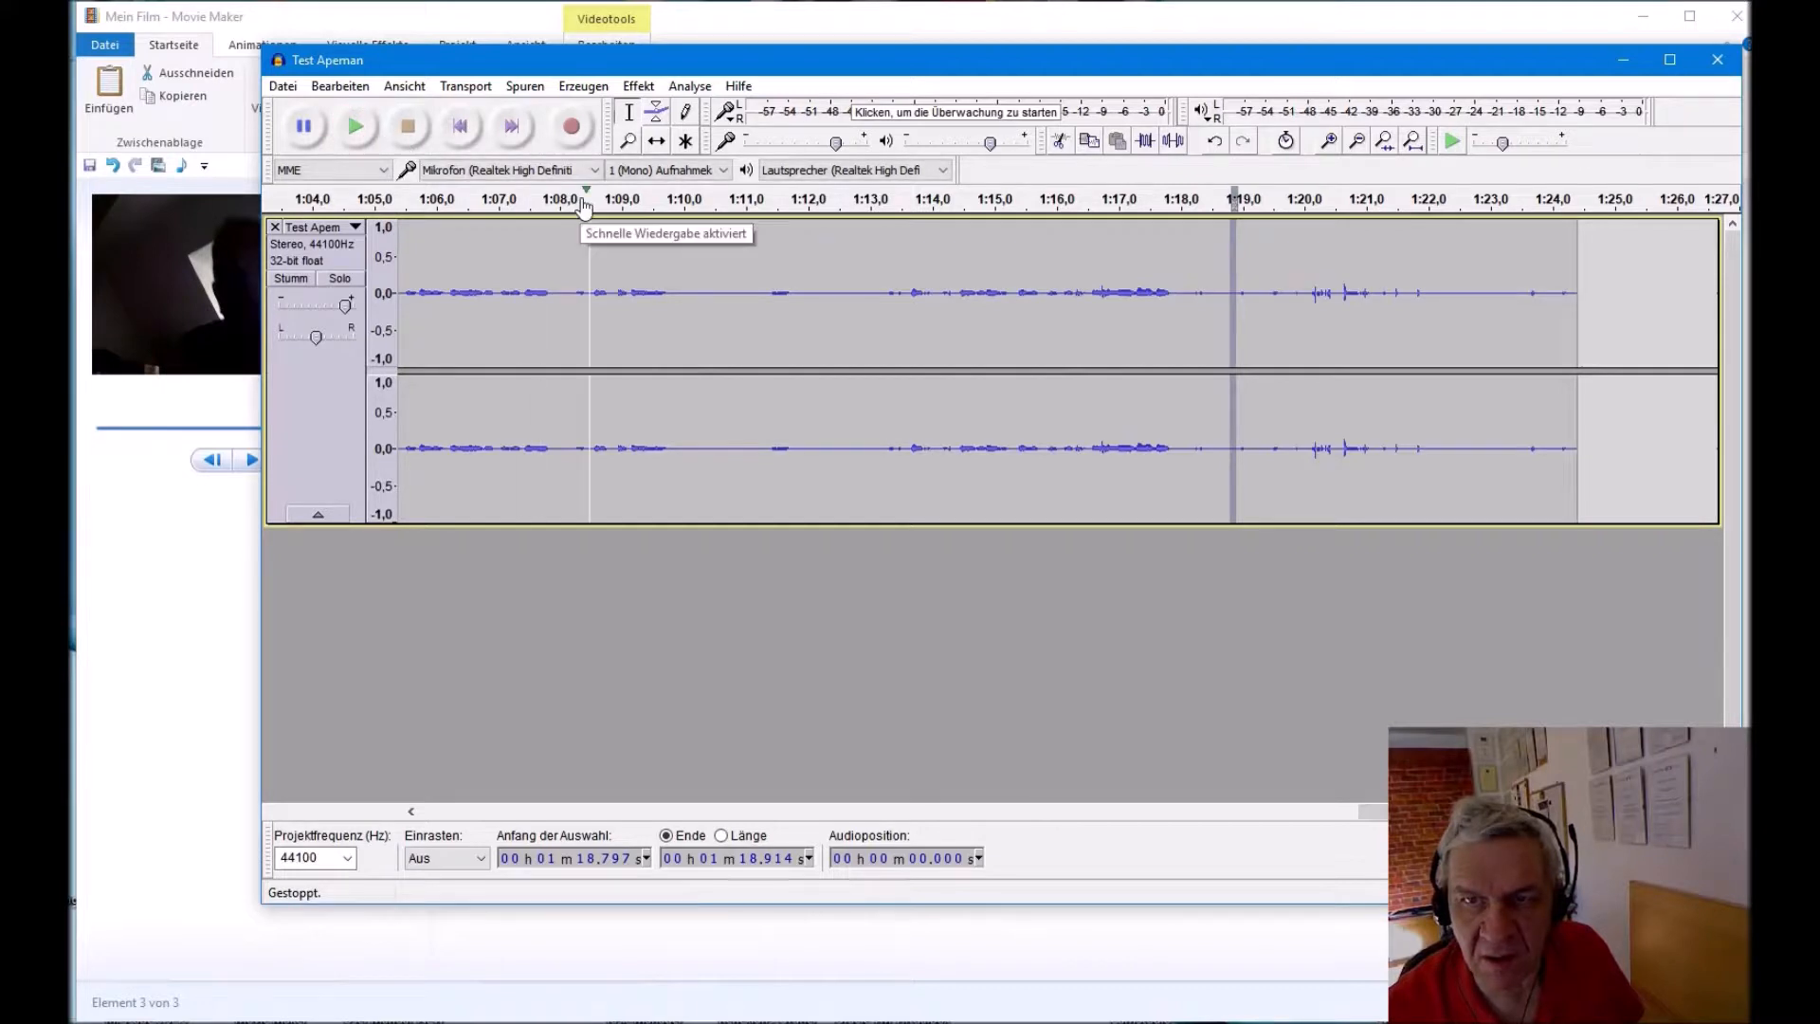
{"action": "left_click", "coordinate": [1315, 237]}
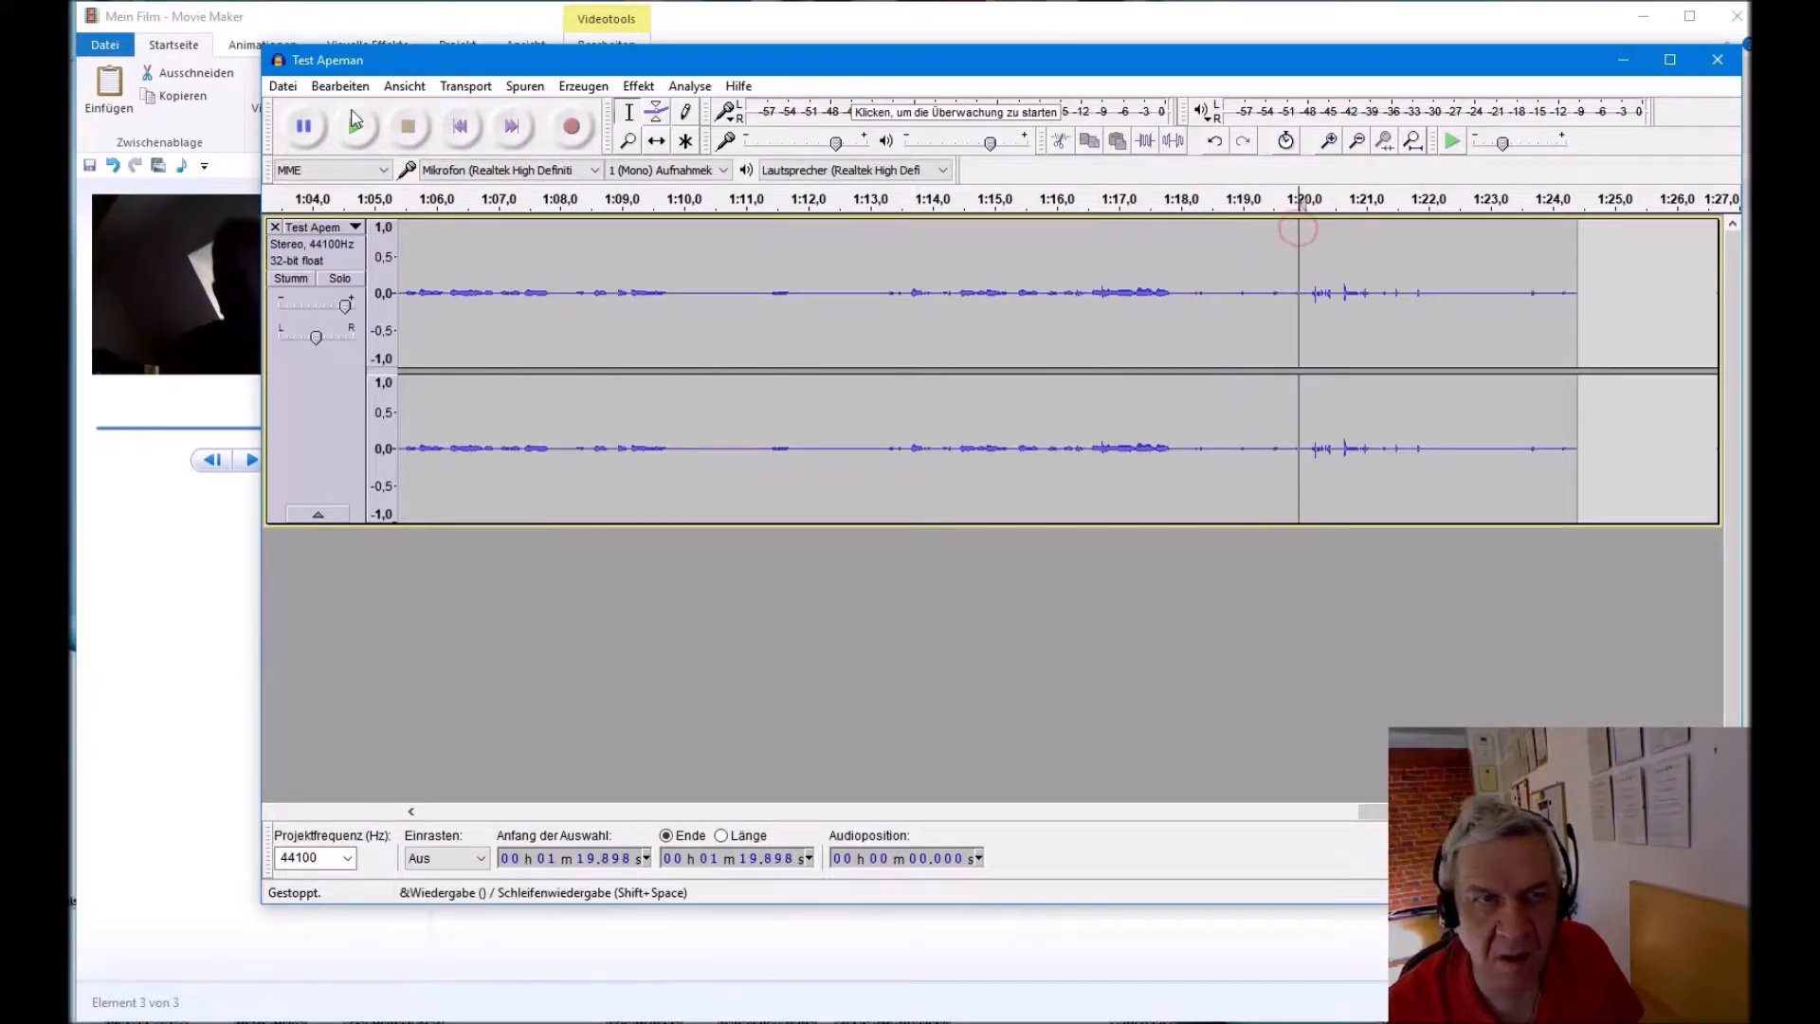
{"action": "left_click", "coordinate": [353, 133]}
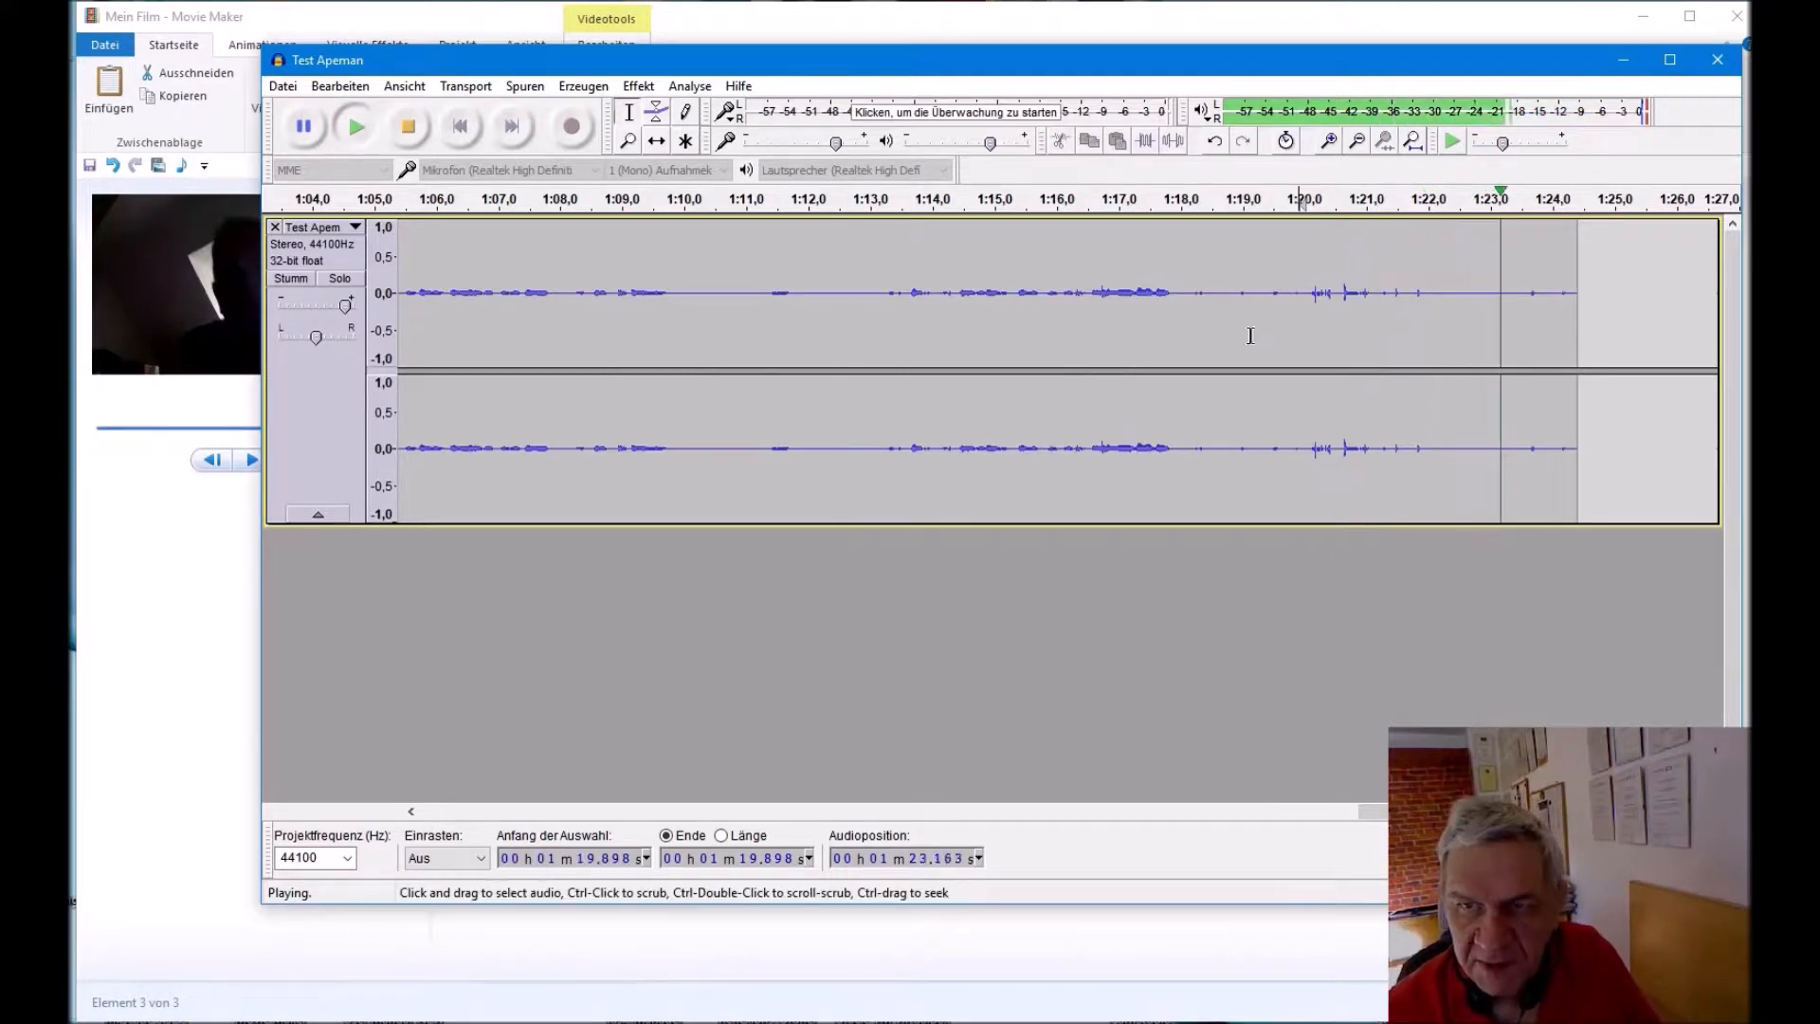
{"action": "left_click_drag", "start_coordinate": [1370, 295], "coordinate": [1311, 295]}
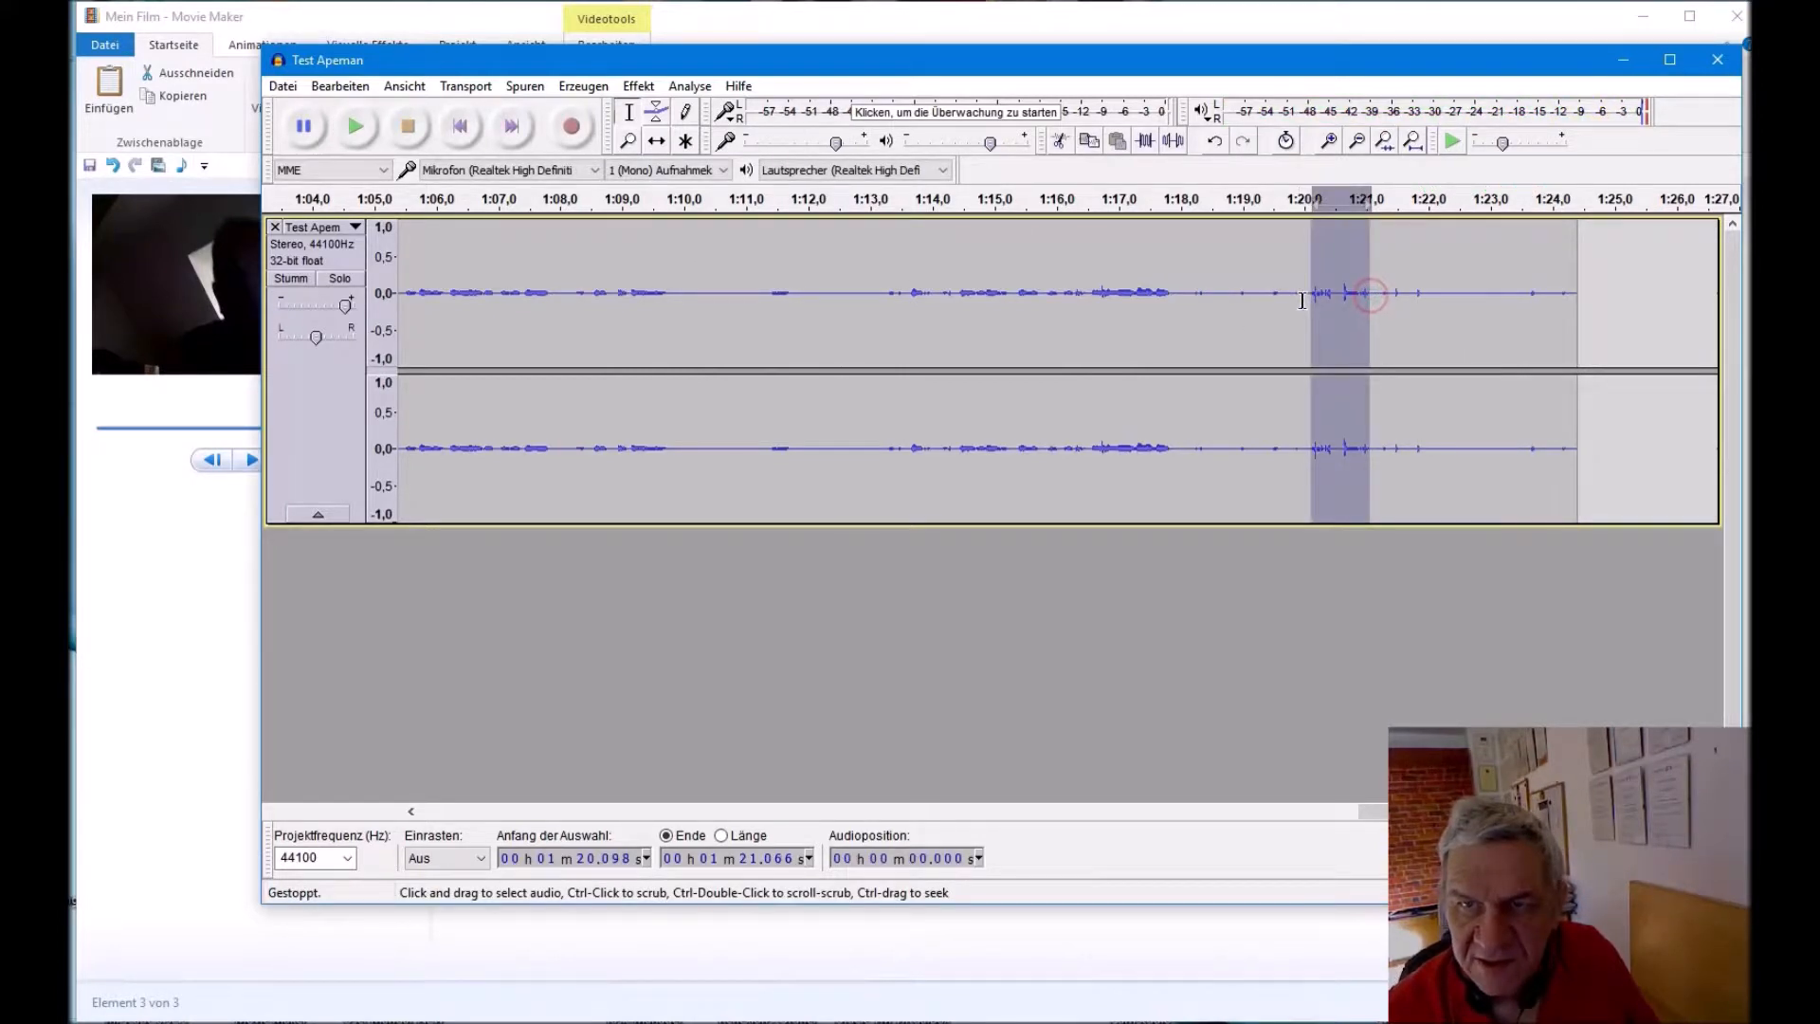
{"action": "left_click", "coordinate": [1173, 142]}
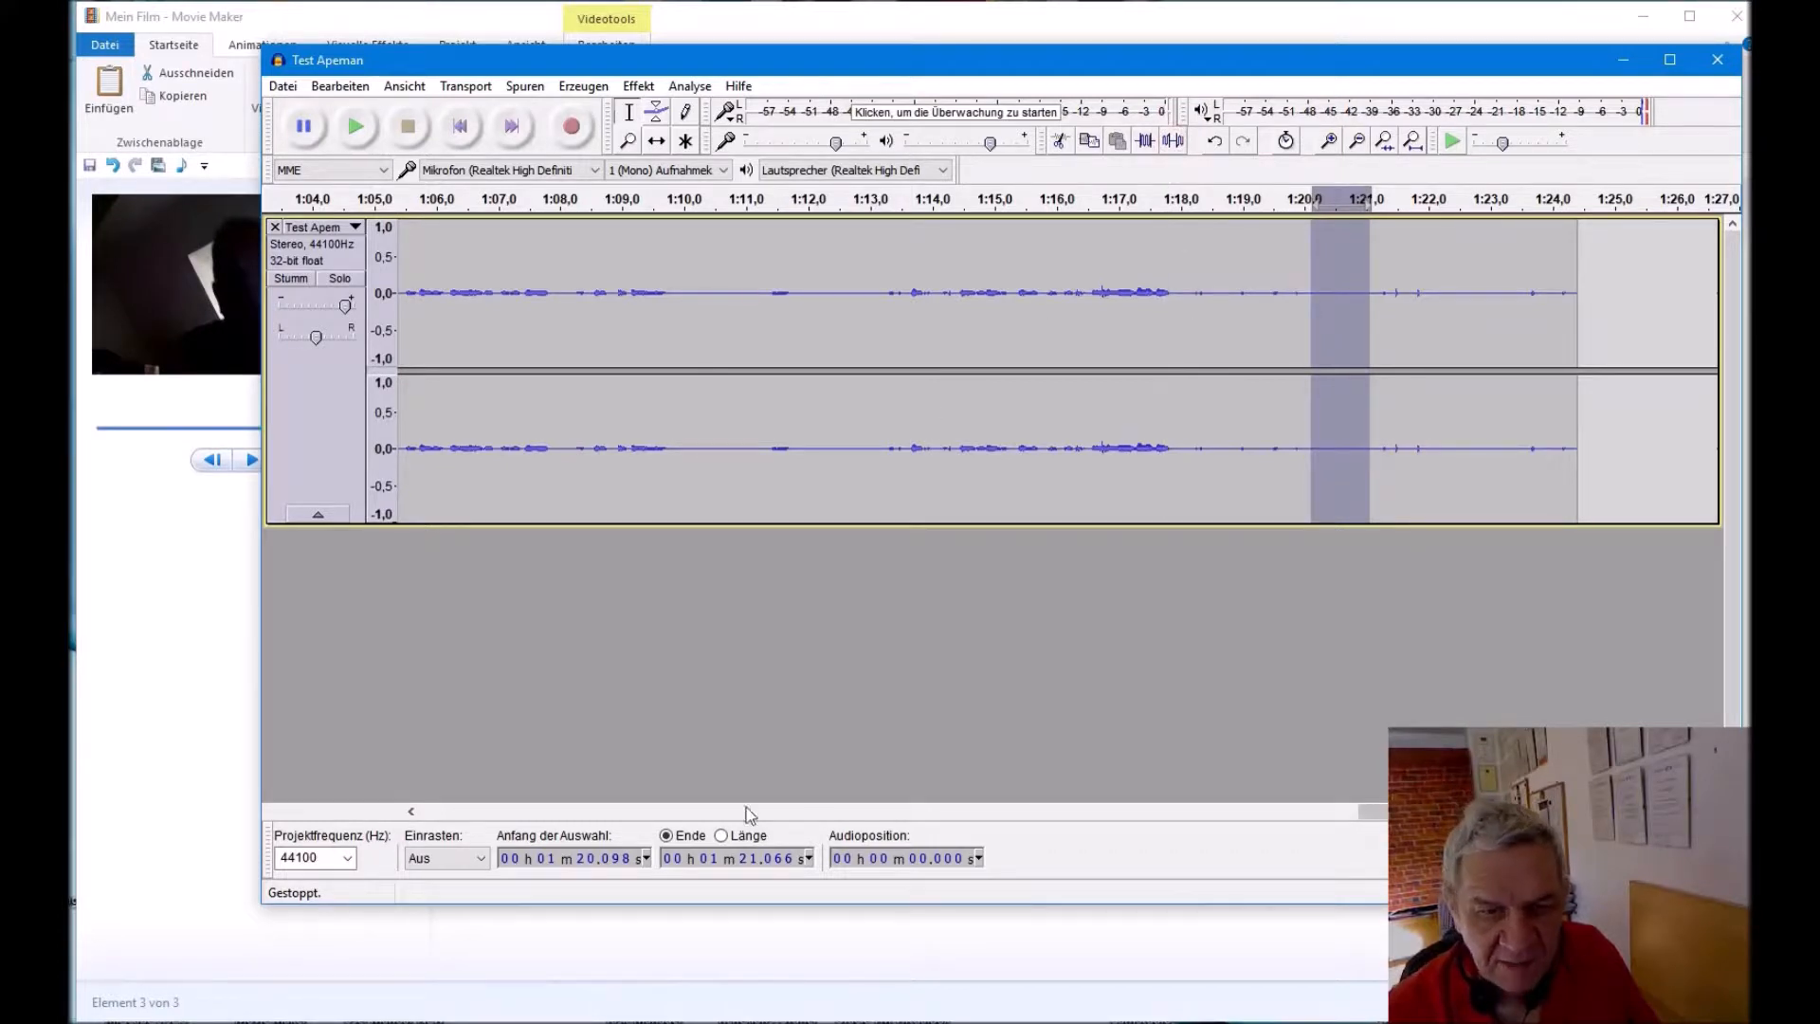
Step: Play the beginning of the track from about 0.100 s to check the sound and stop the playback
{"action": "left_click", "coordinate": [463, 811]}
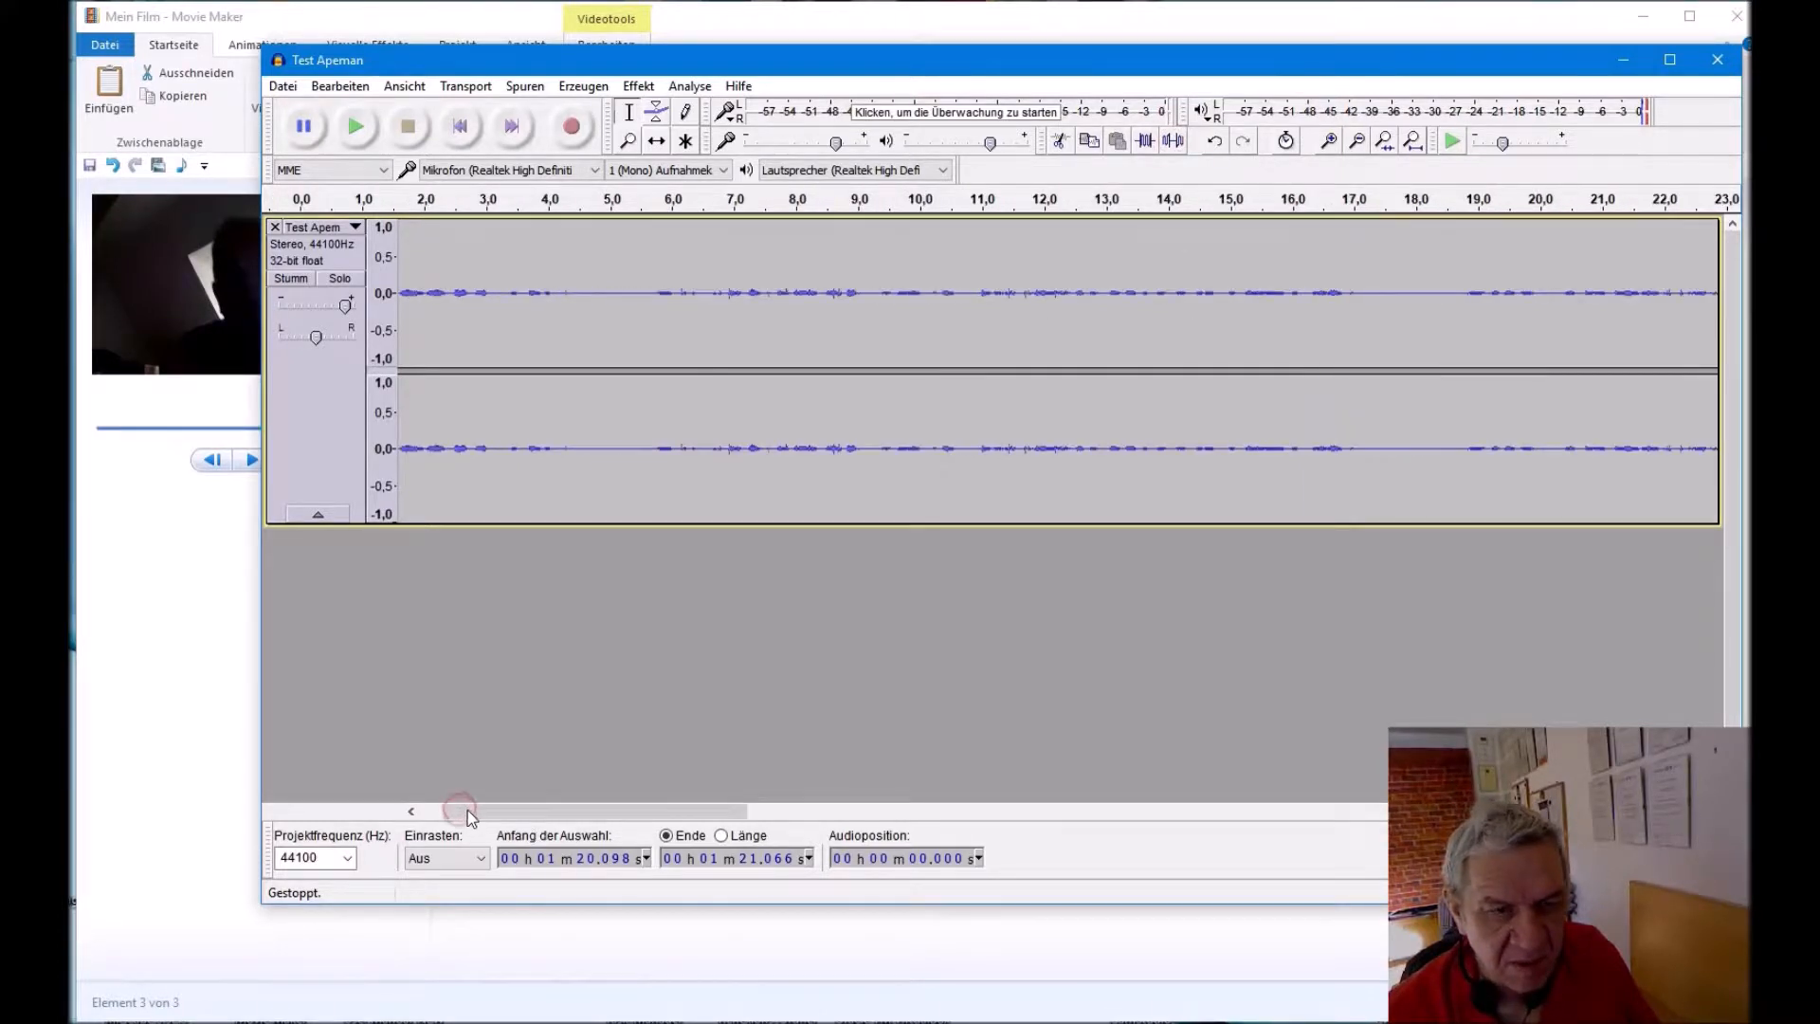
{"action": "left_click_drag", "start_coordinate": [476, 815], "coordinate": [453, 815]}
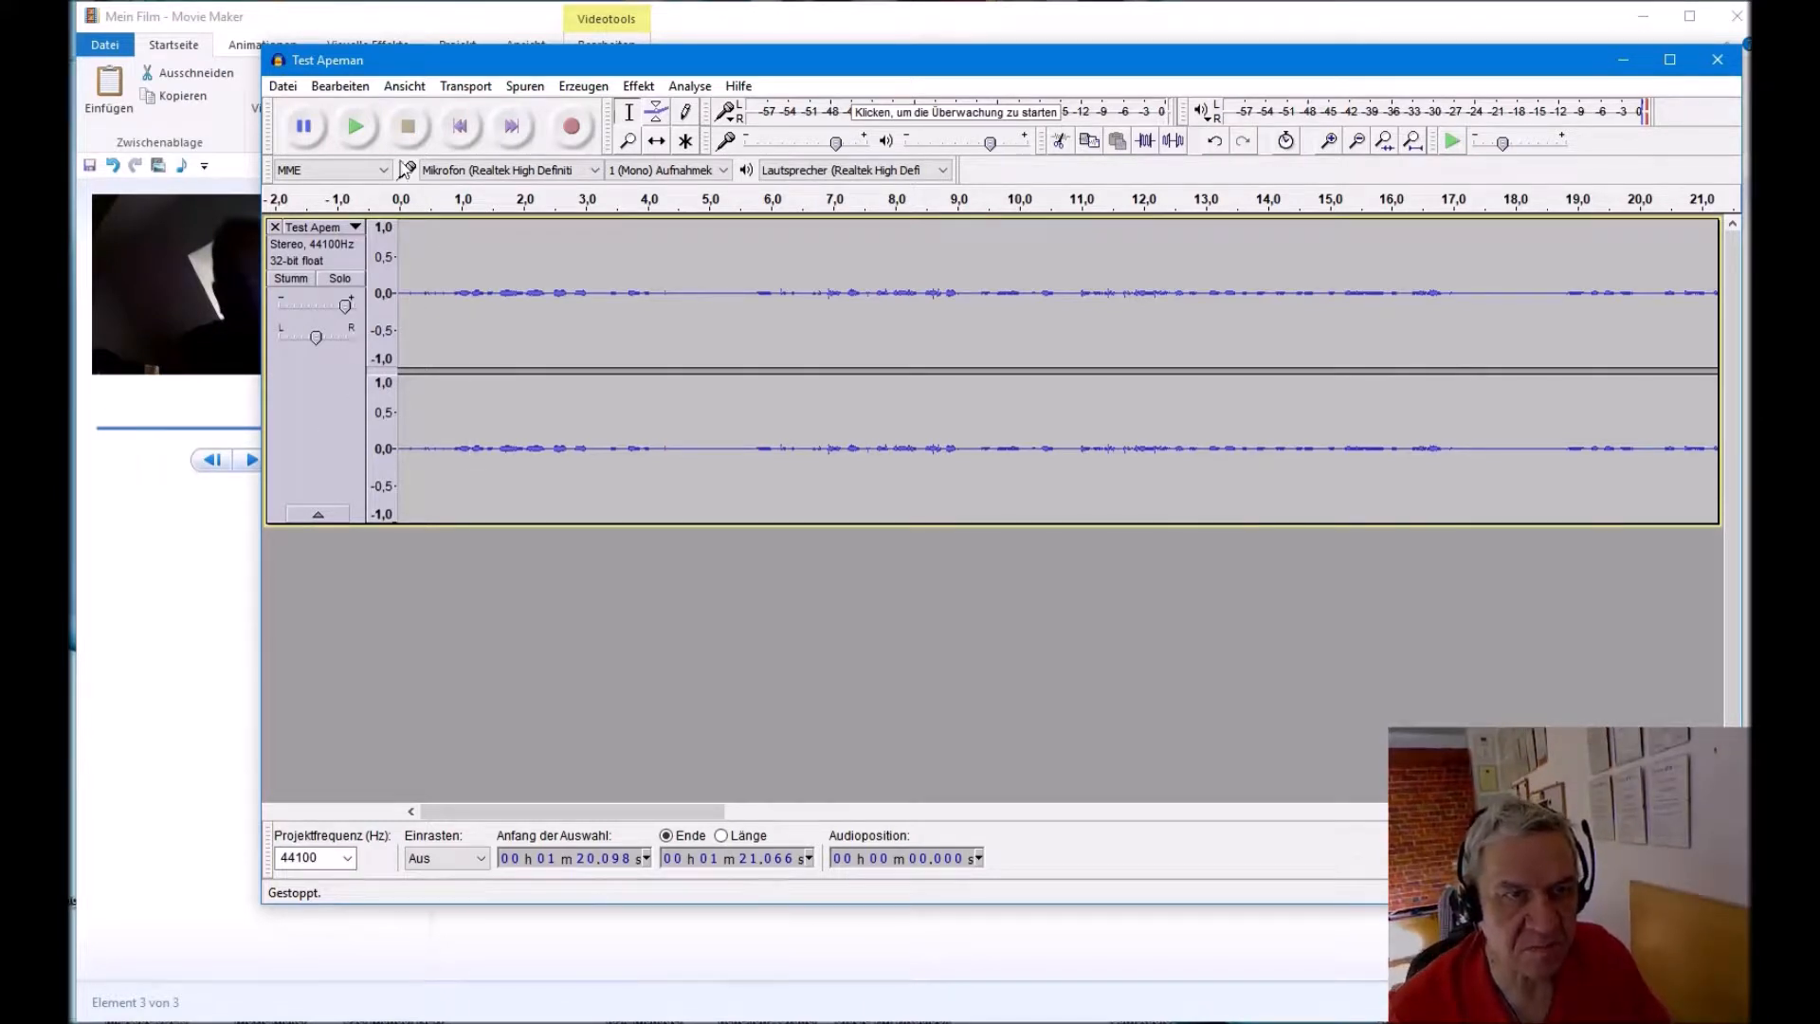
{"action": "left_click", "coordinate": [368, 135]}
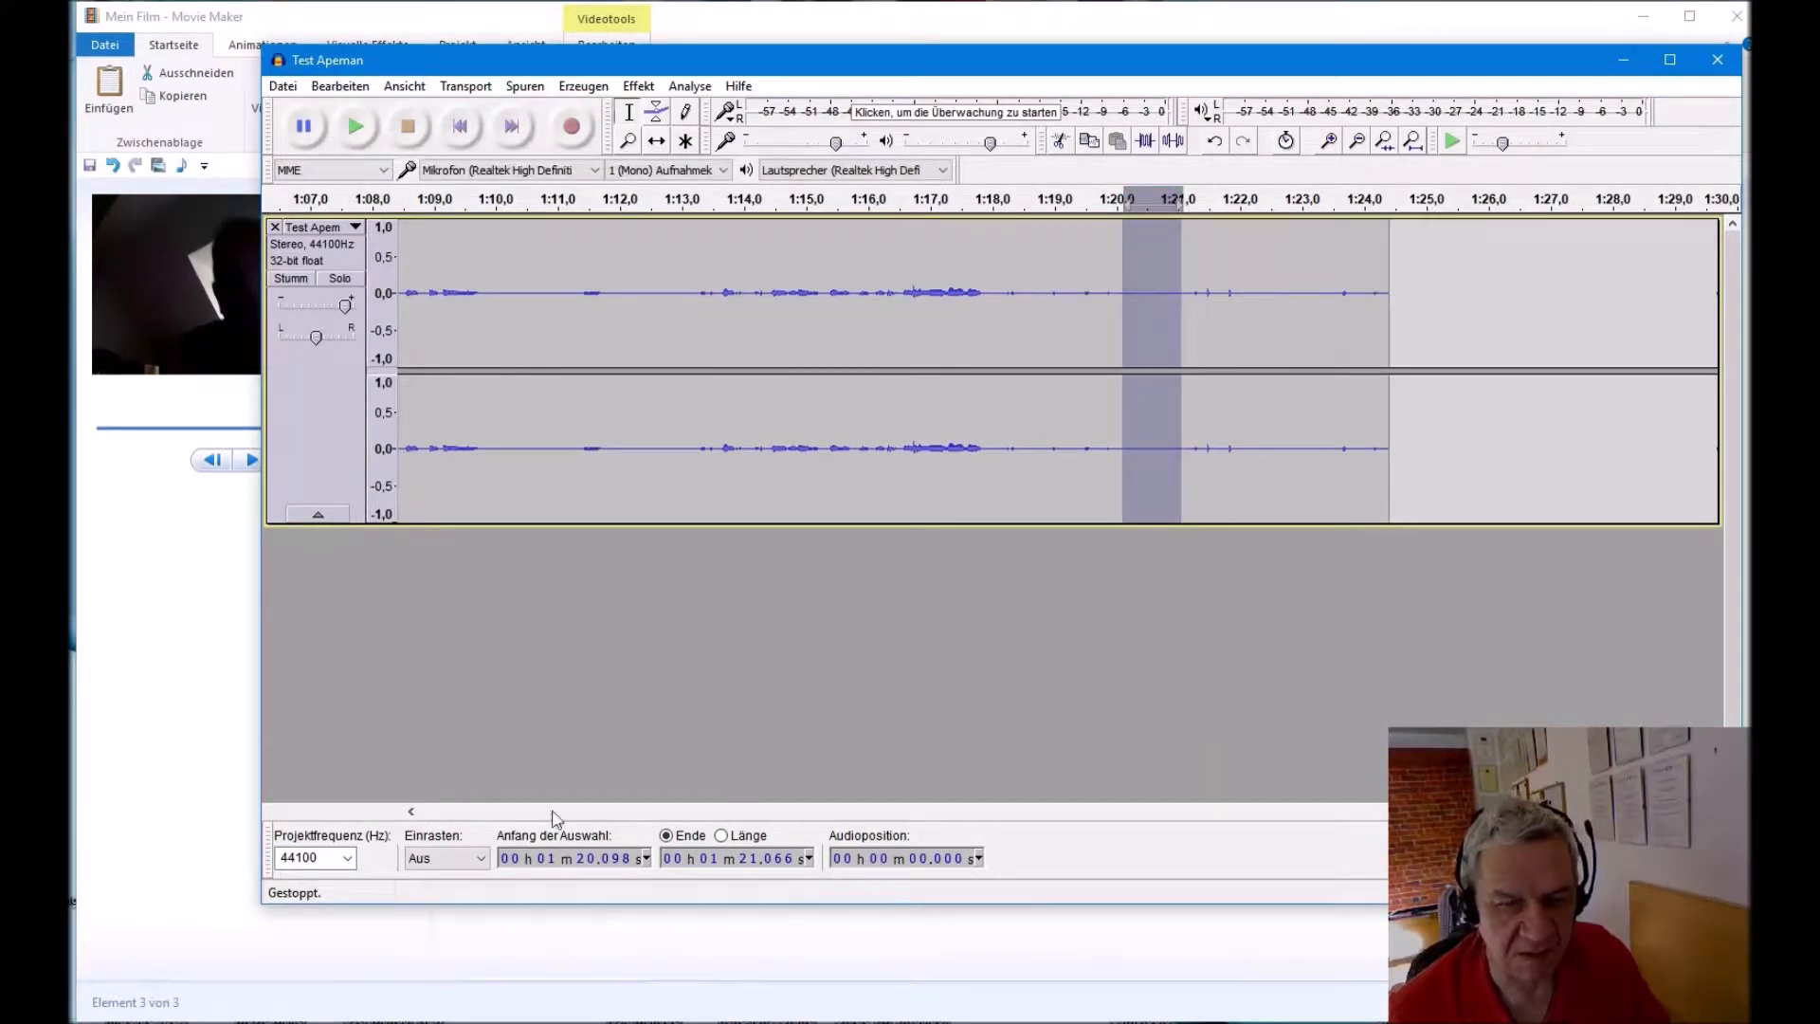
{"action": "left_click", "coordinate": [423, 816]}
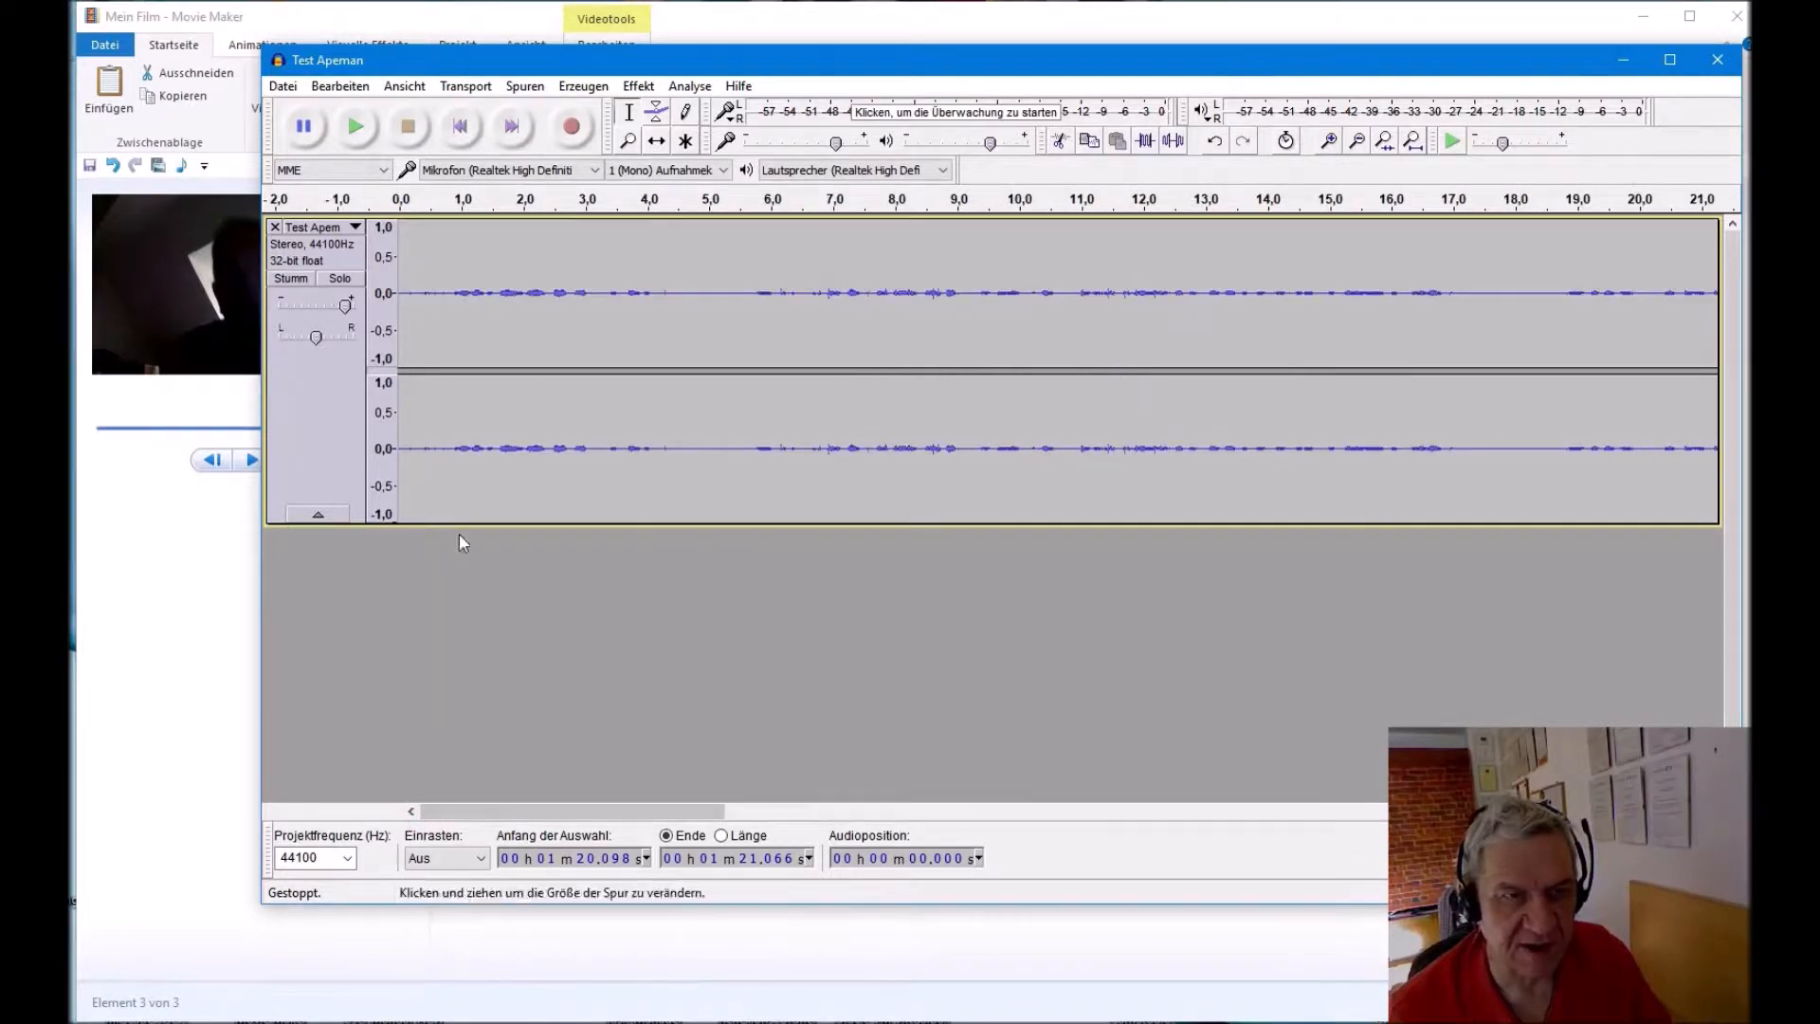
{"action": "left_click", "coordinate": [407, 229]}
{"action": "left_click", "coordinate": [347, 127]}
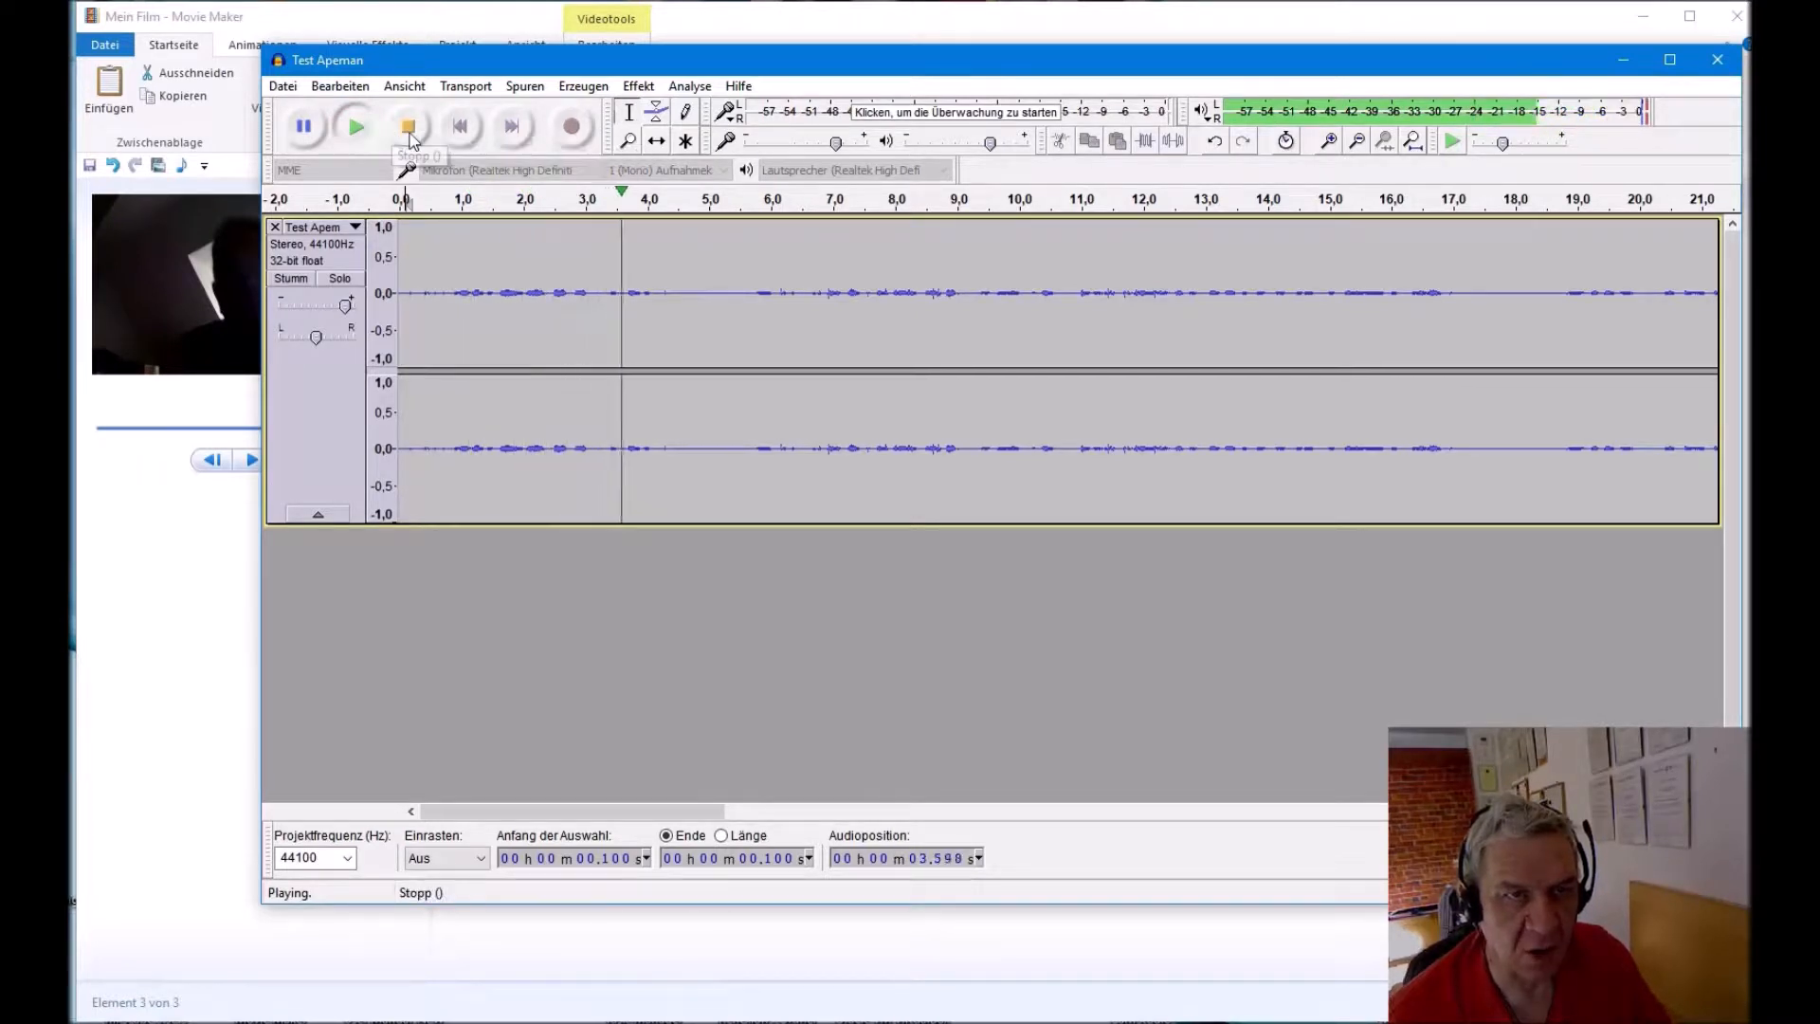
{"action": "left_click", "coordinate": [408, 133]}
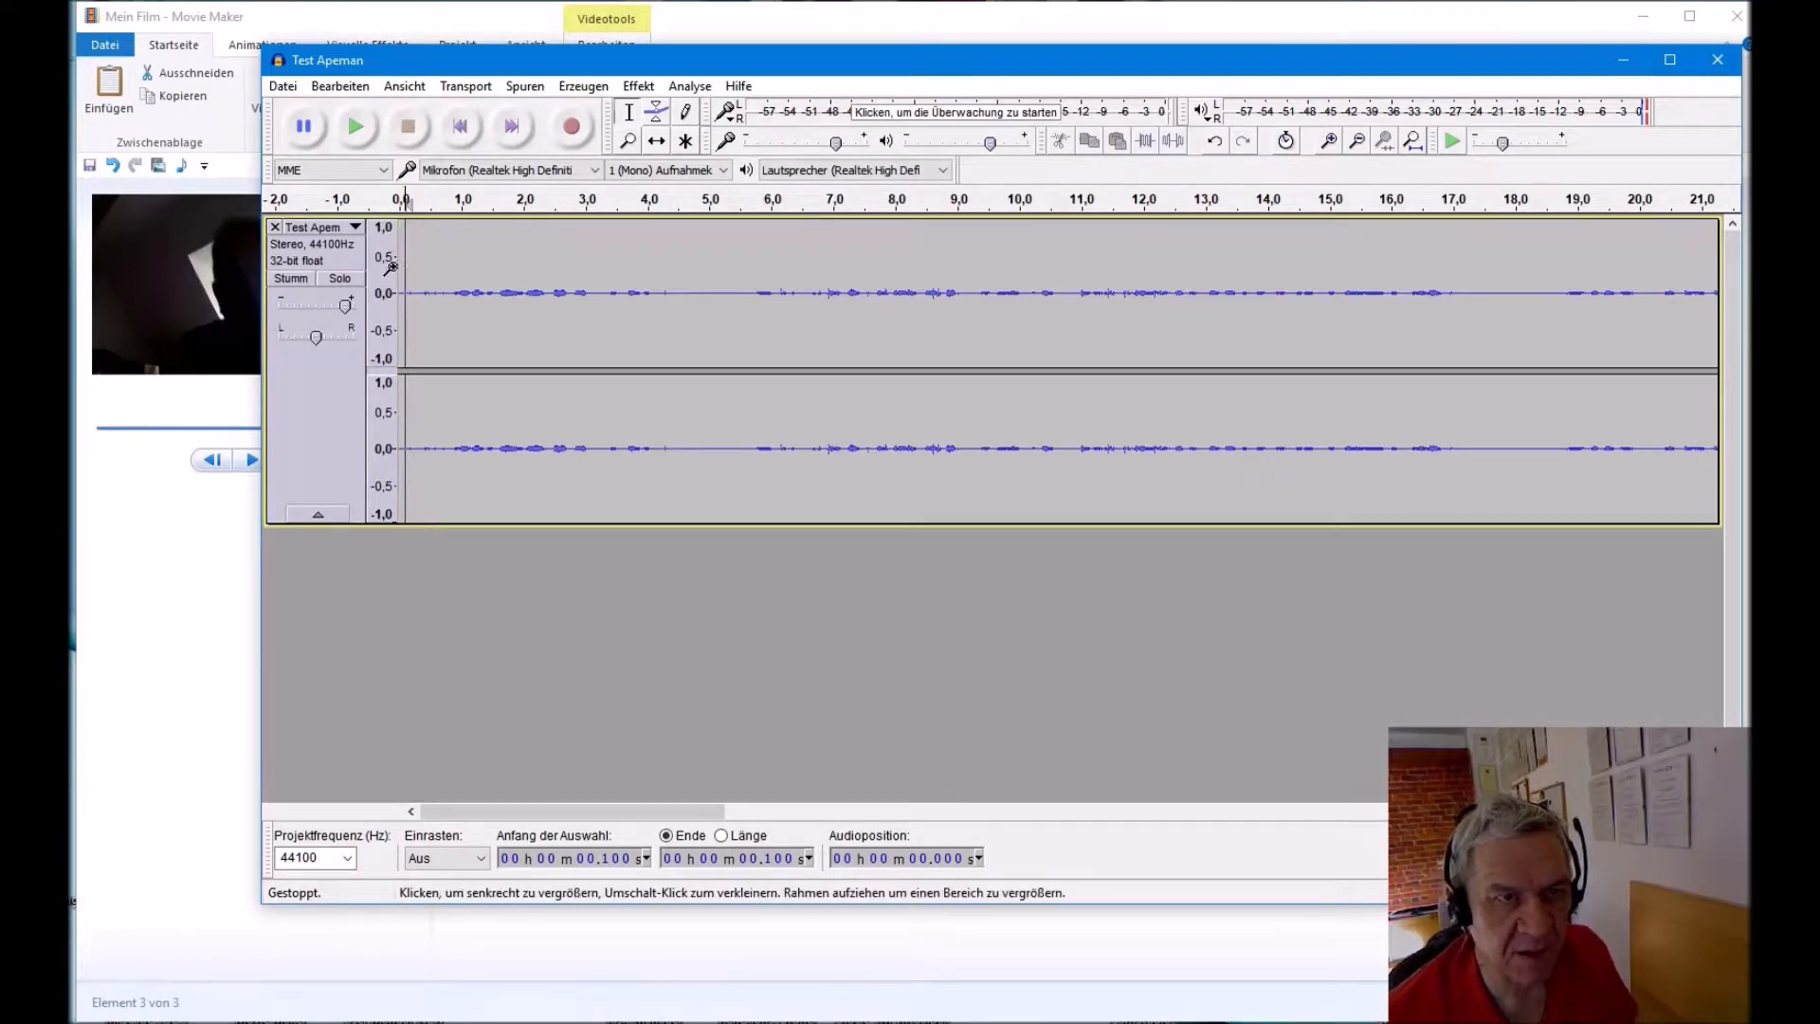
Step: Preview the Normalize effect on the whole track with a maximum amplitude of -1.0 dB and end the preview
{"action": "left_click", "coordinate": [343, 365]}
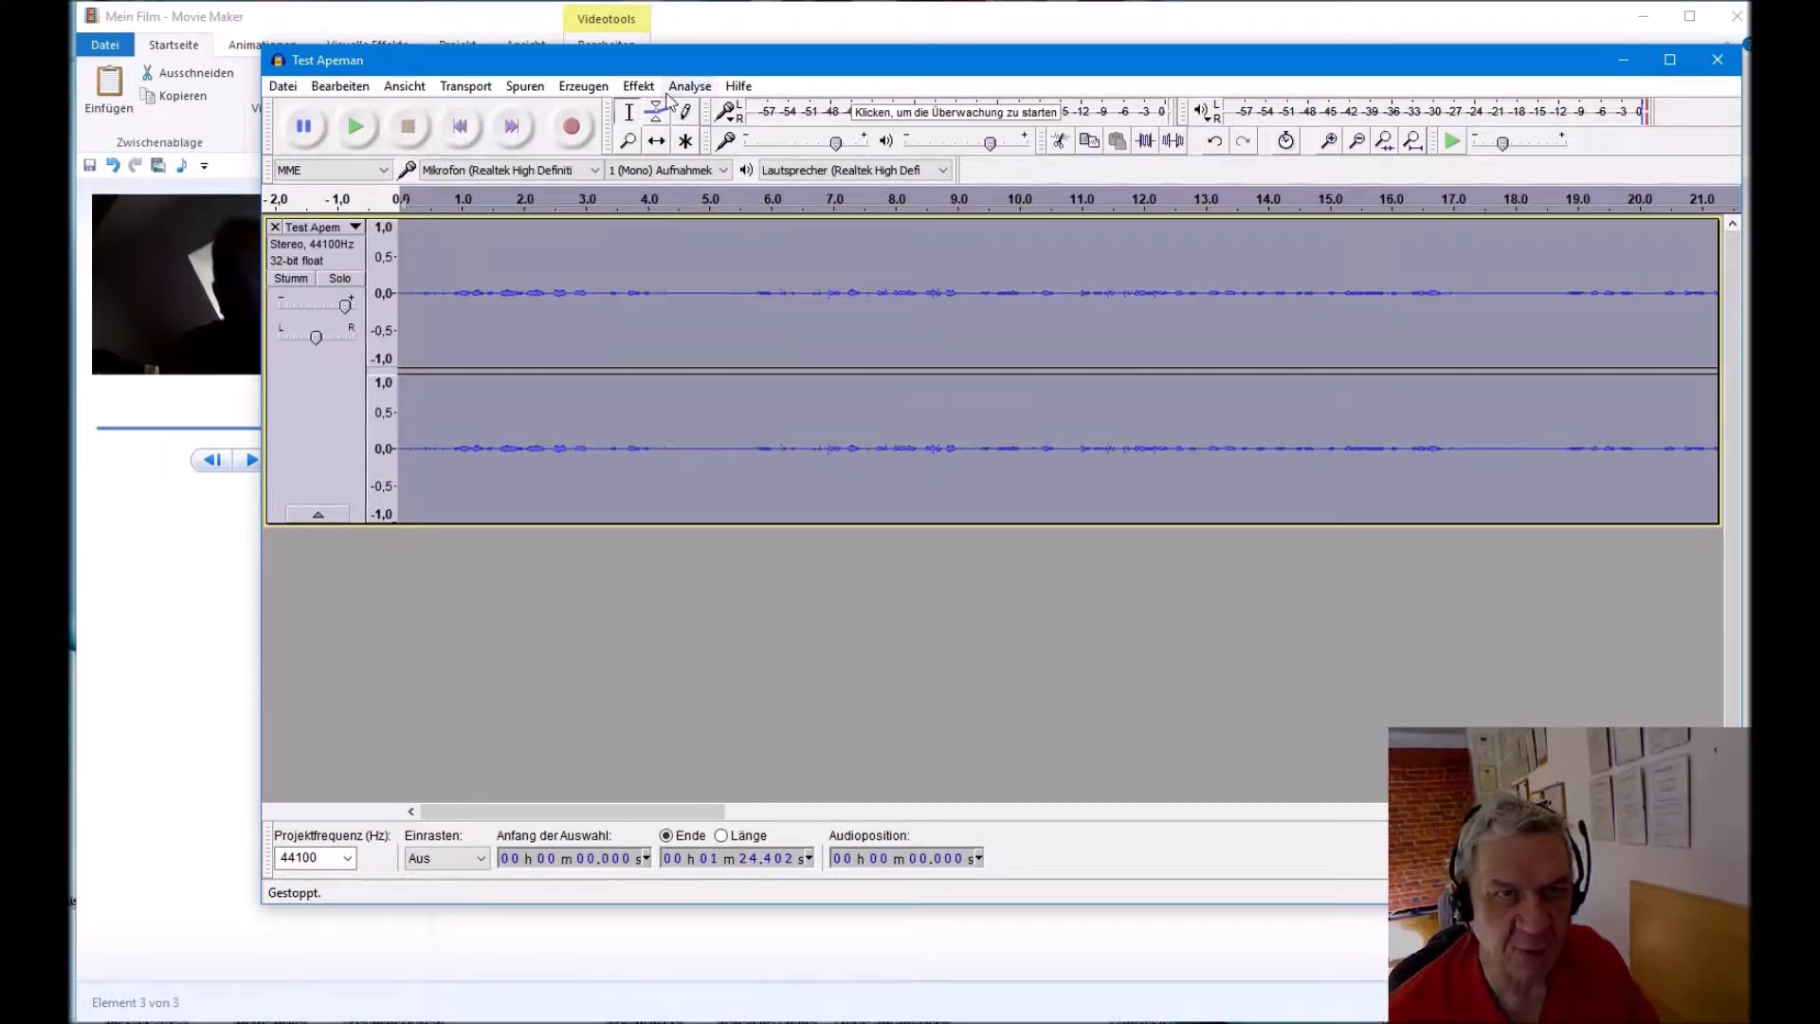
{"action": "left_click", "coordinate": [632, 87]}
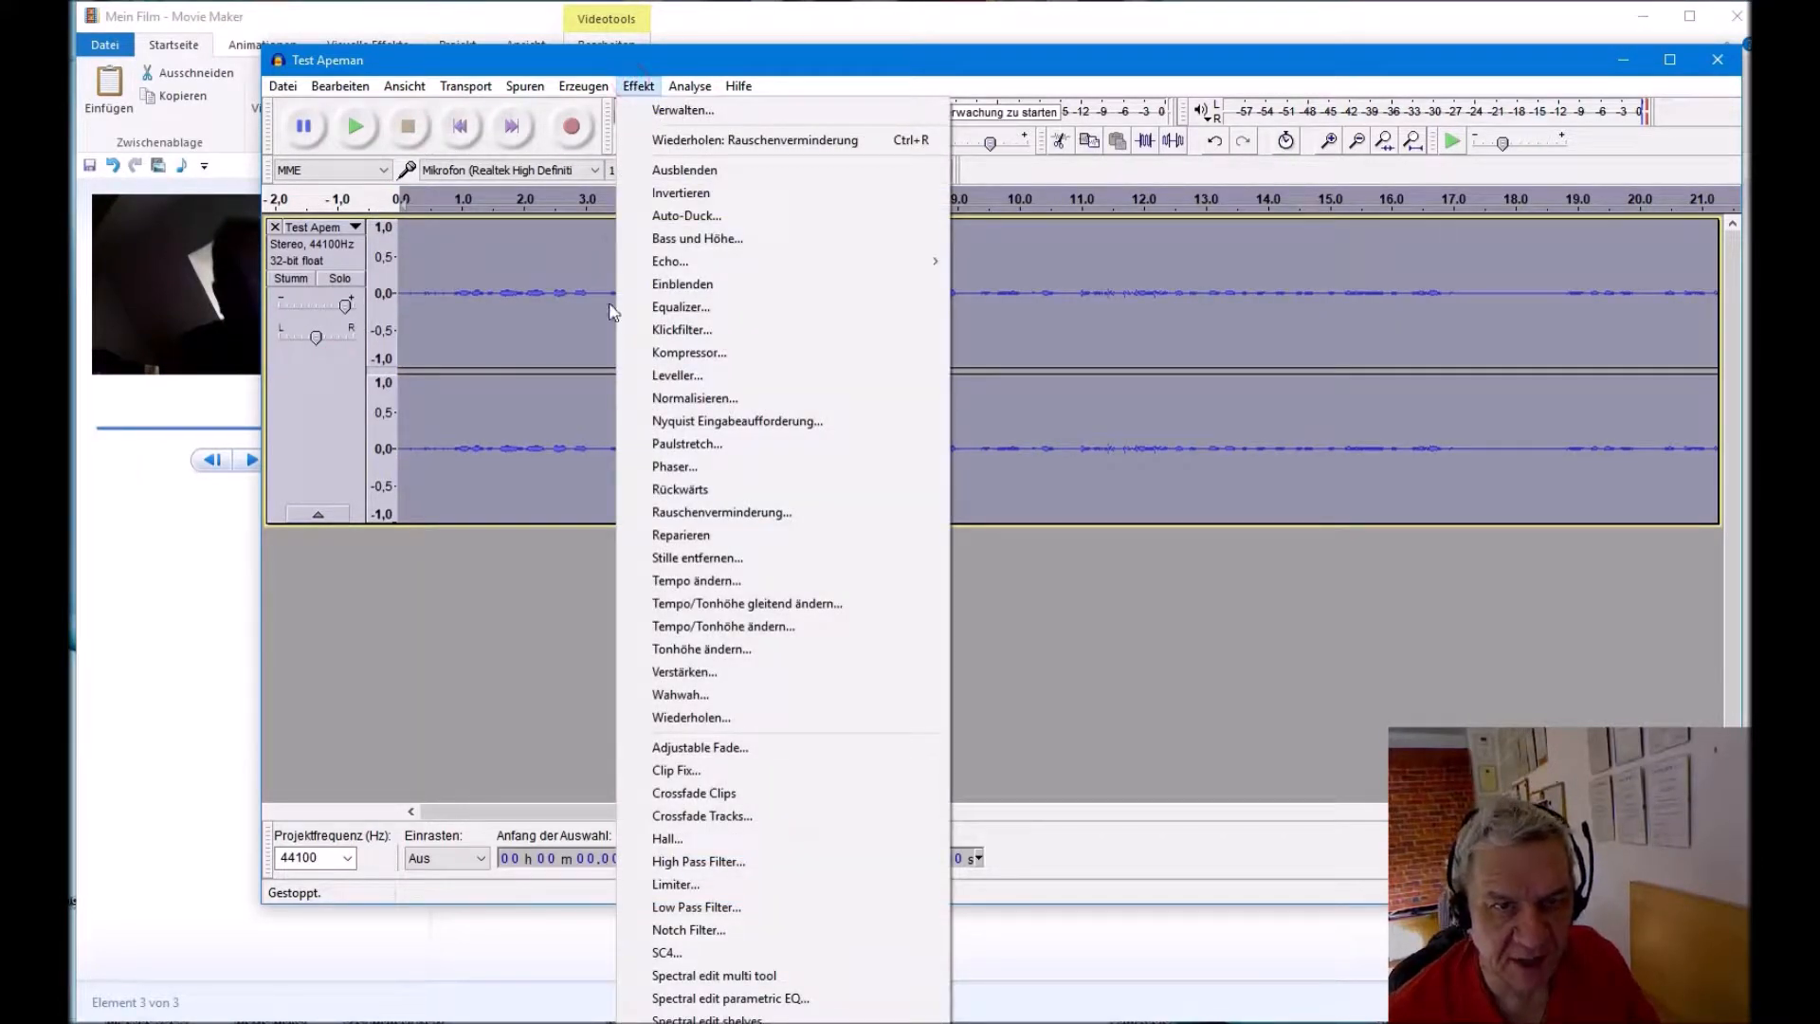
{"action": "left_click", "coordinate": [685, 400]}
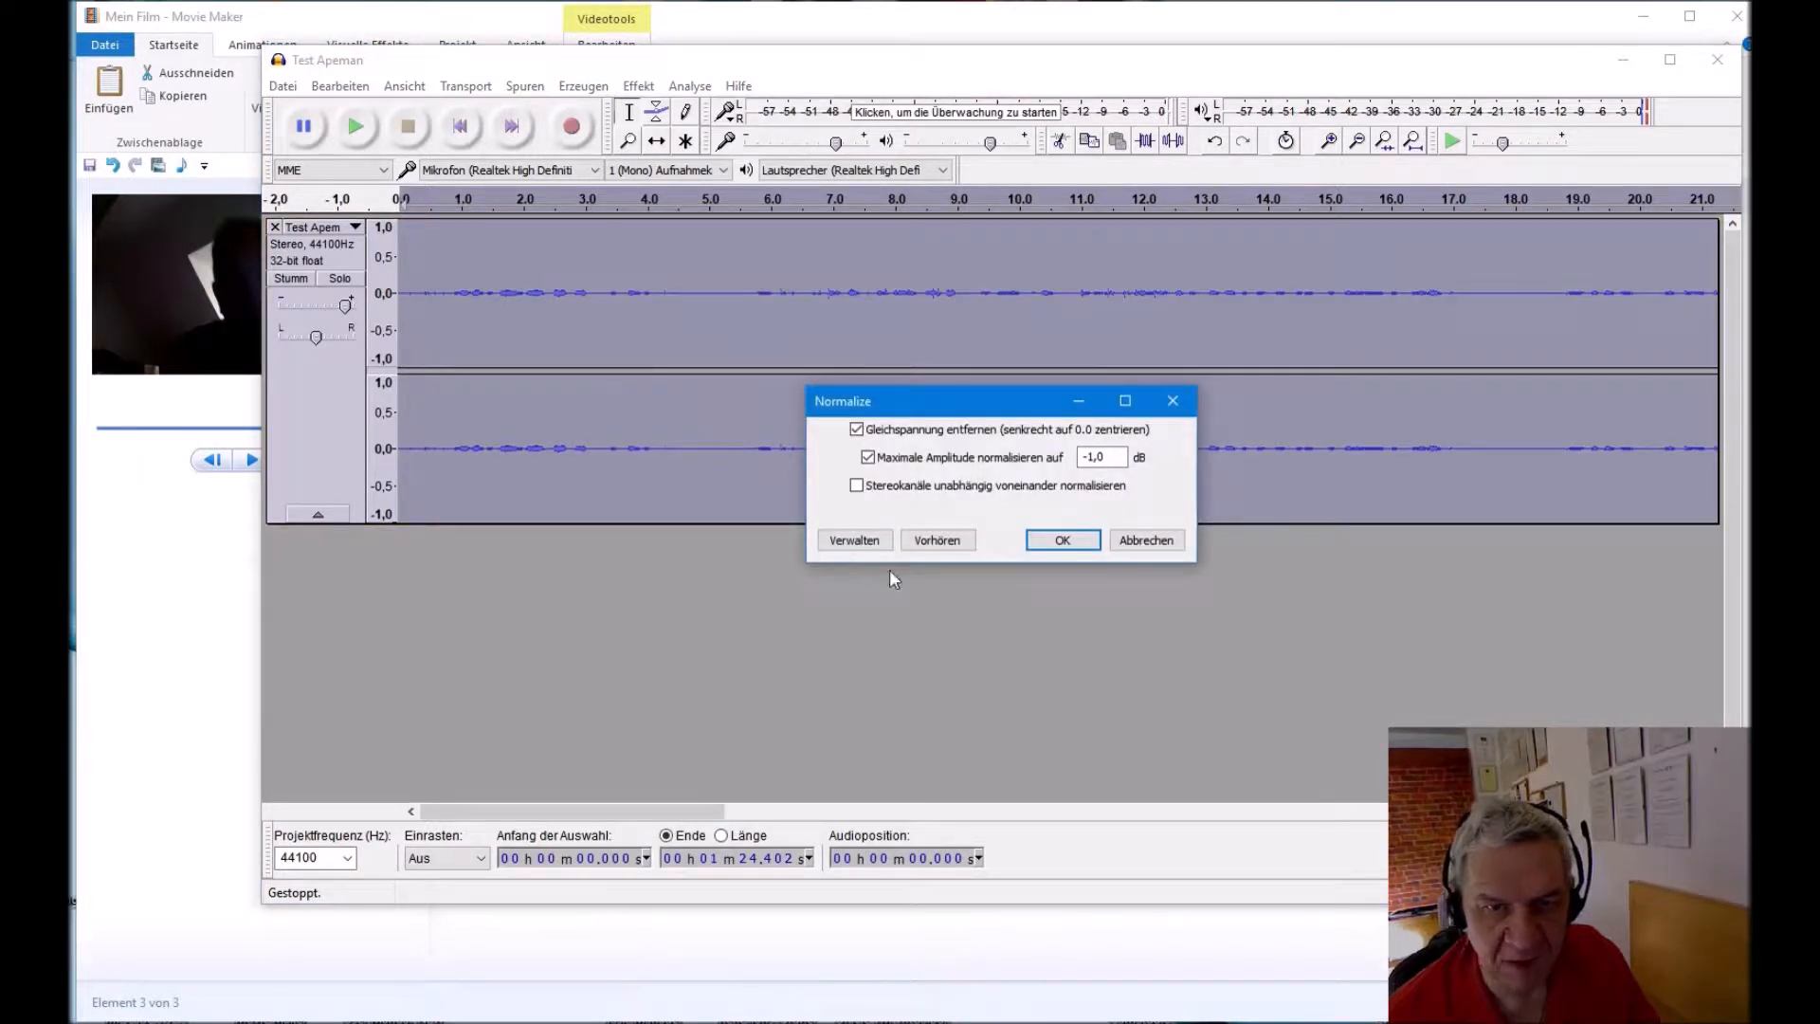
{"action": "left_click", "coordinate": [940, 538]}
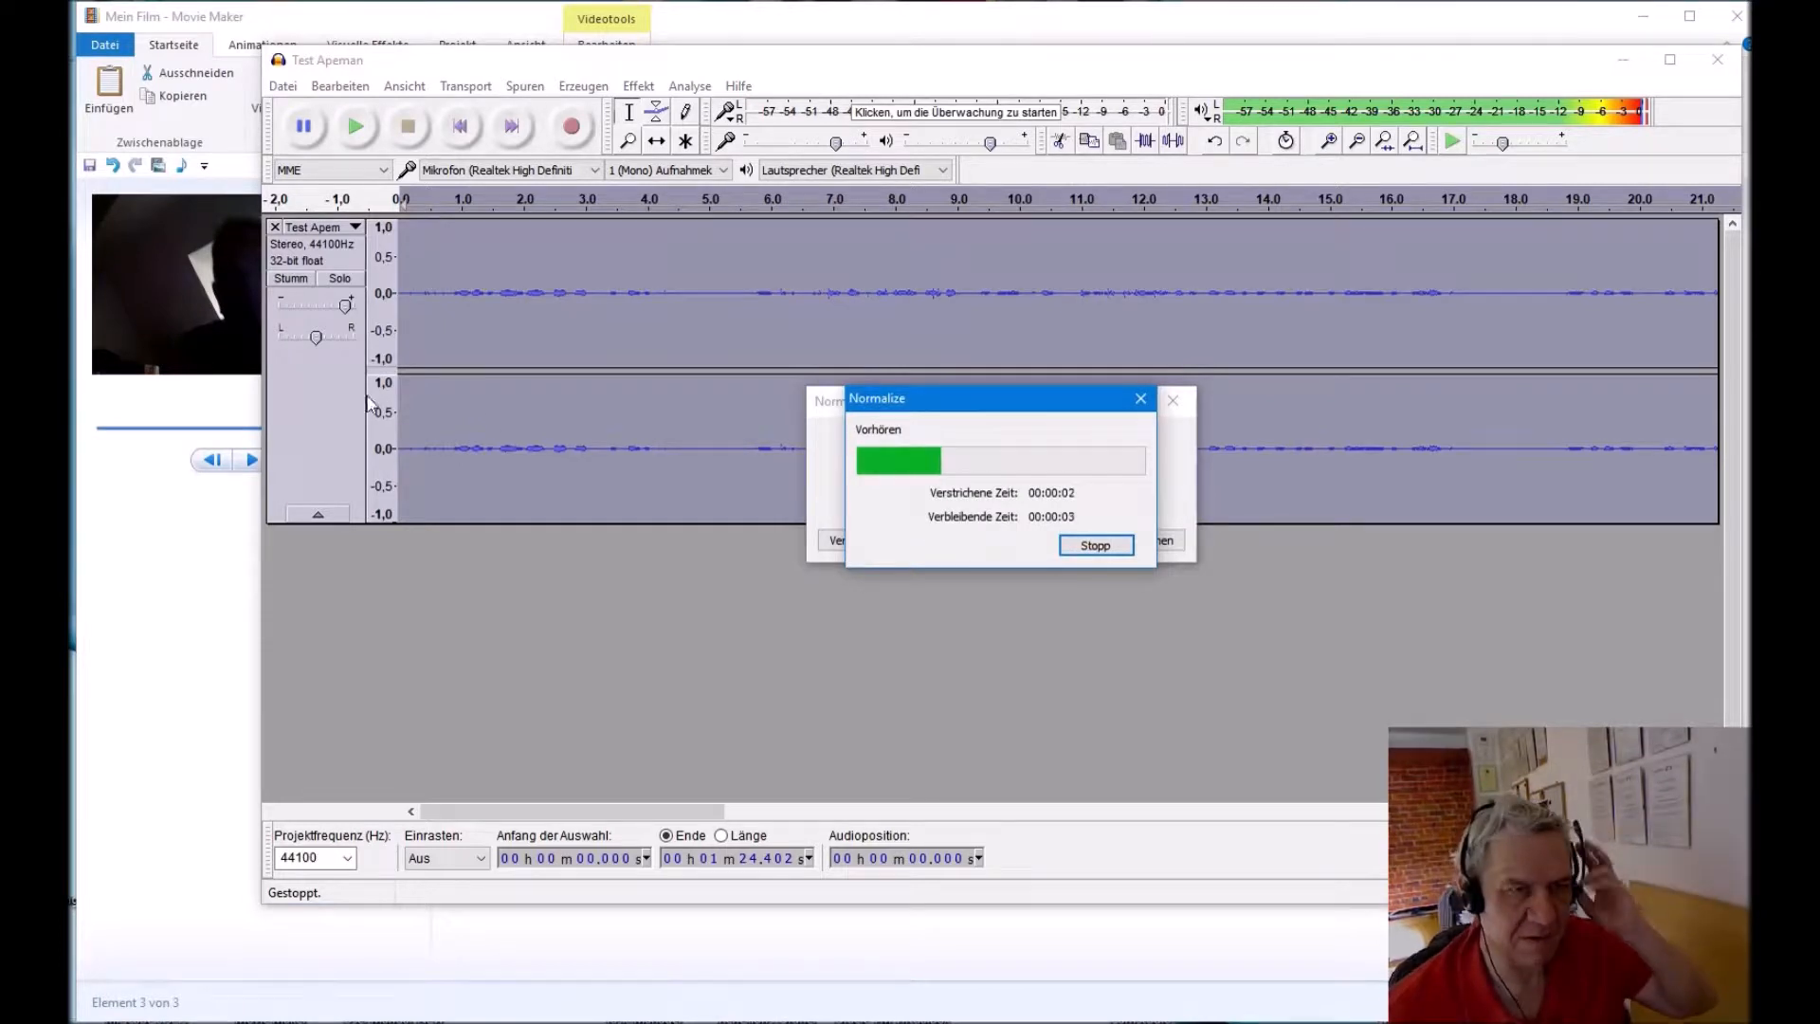
{"action": "left_click", "coordinate": [1141, 399]}
Step: Switch to Movie Maker and move its window down, return to Audacity and cancel the Normalize effect
{"action": "left_click", "coordinate": [187, 396]}
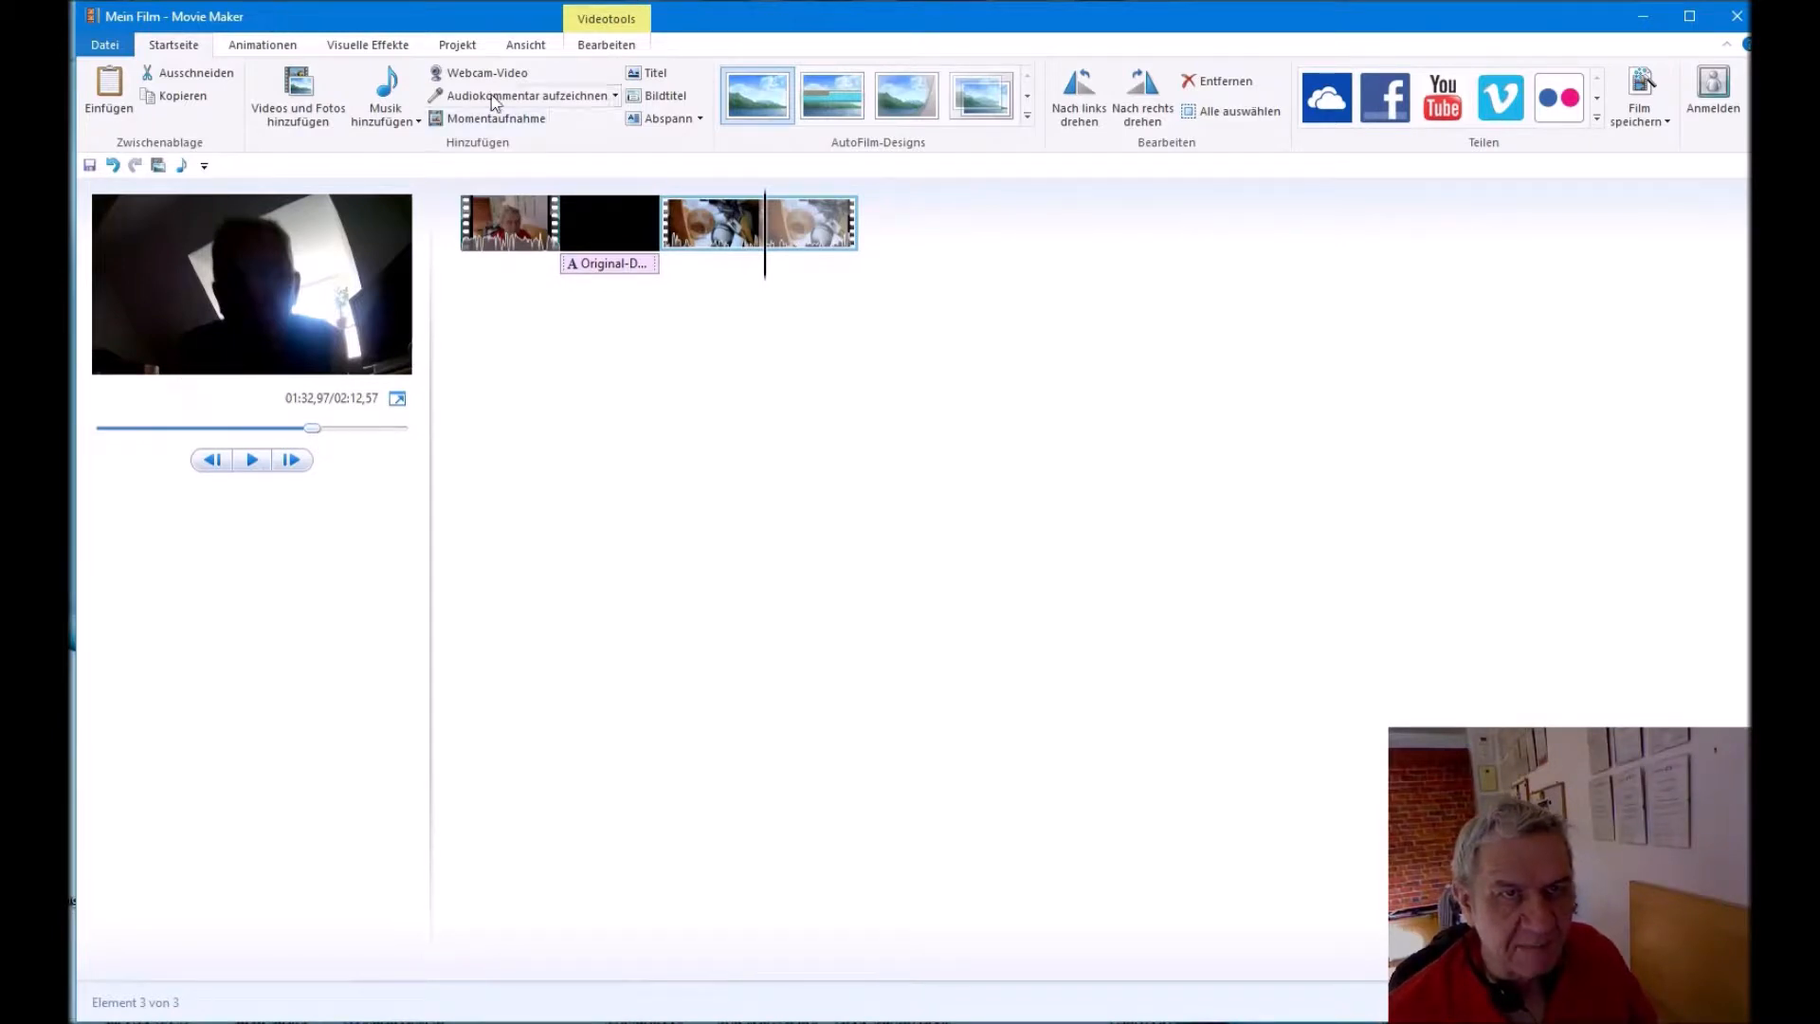
{"action": "left_click_drag", "start_coordinate": [866, 13], "coordinate": [927, 90]}
{"action": "left_click", "coordinate": [935, 66]}
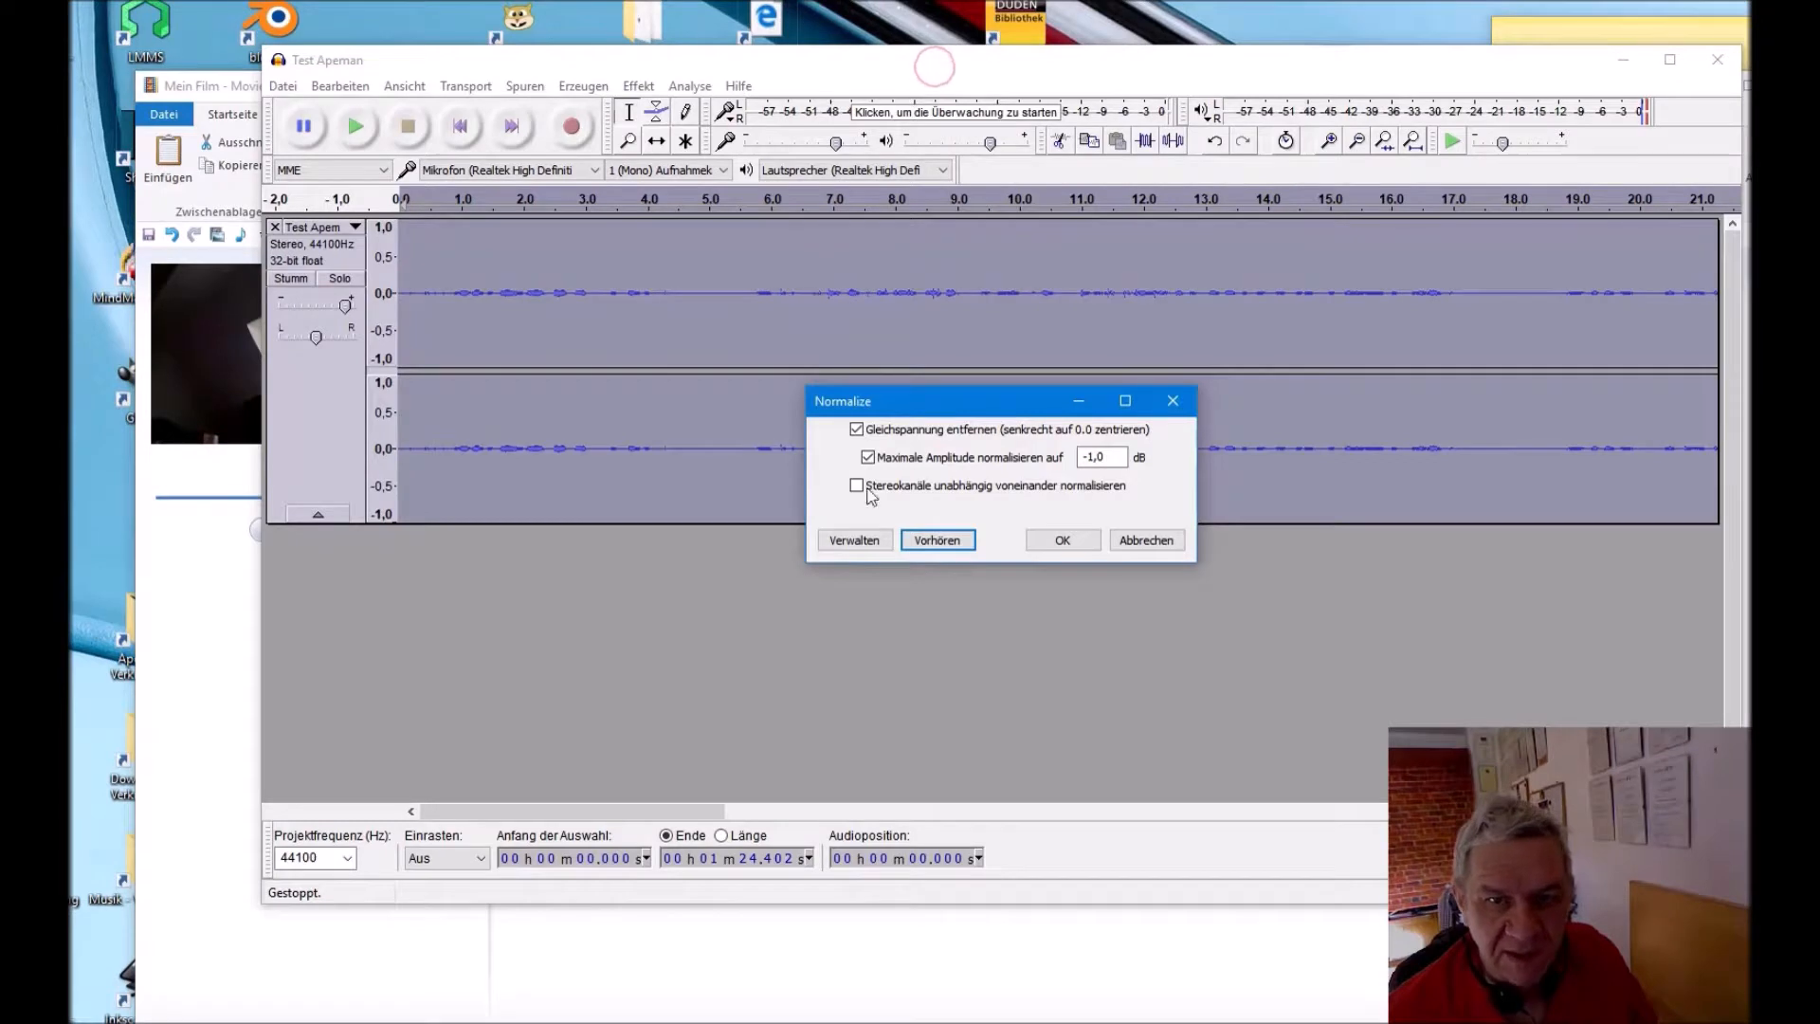
{"action": "left_click", "coordinate": [1149, 540]}
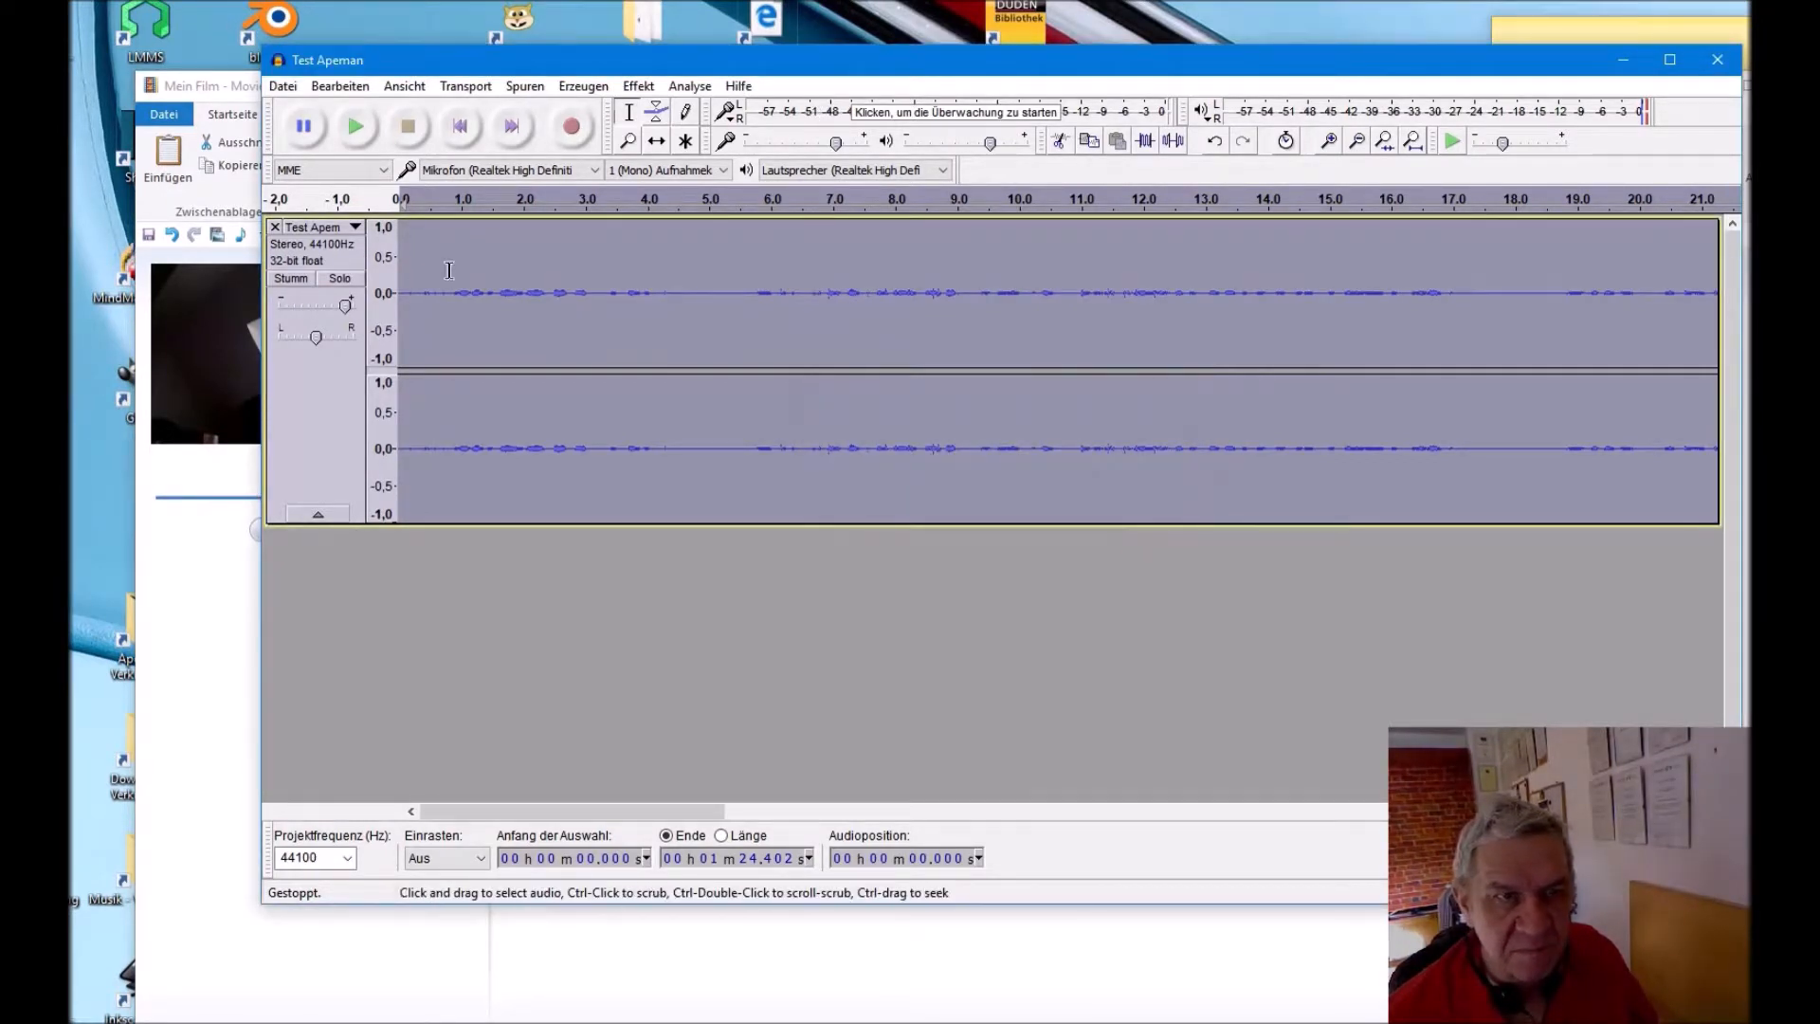
Step: Select the whole track and lower its gain to the middle of the range
{"action": "left_click", "coordinate": [413, 275]}
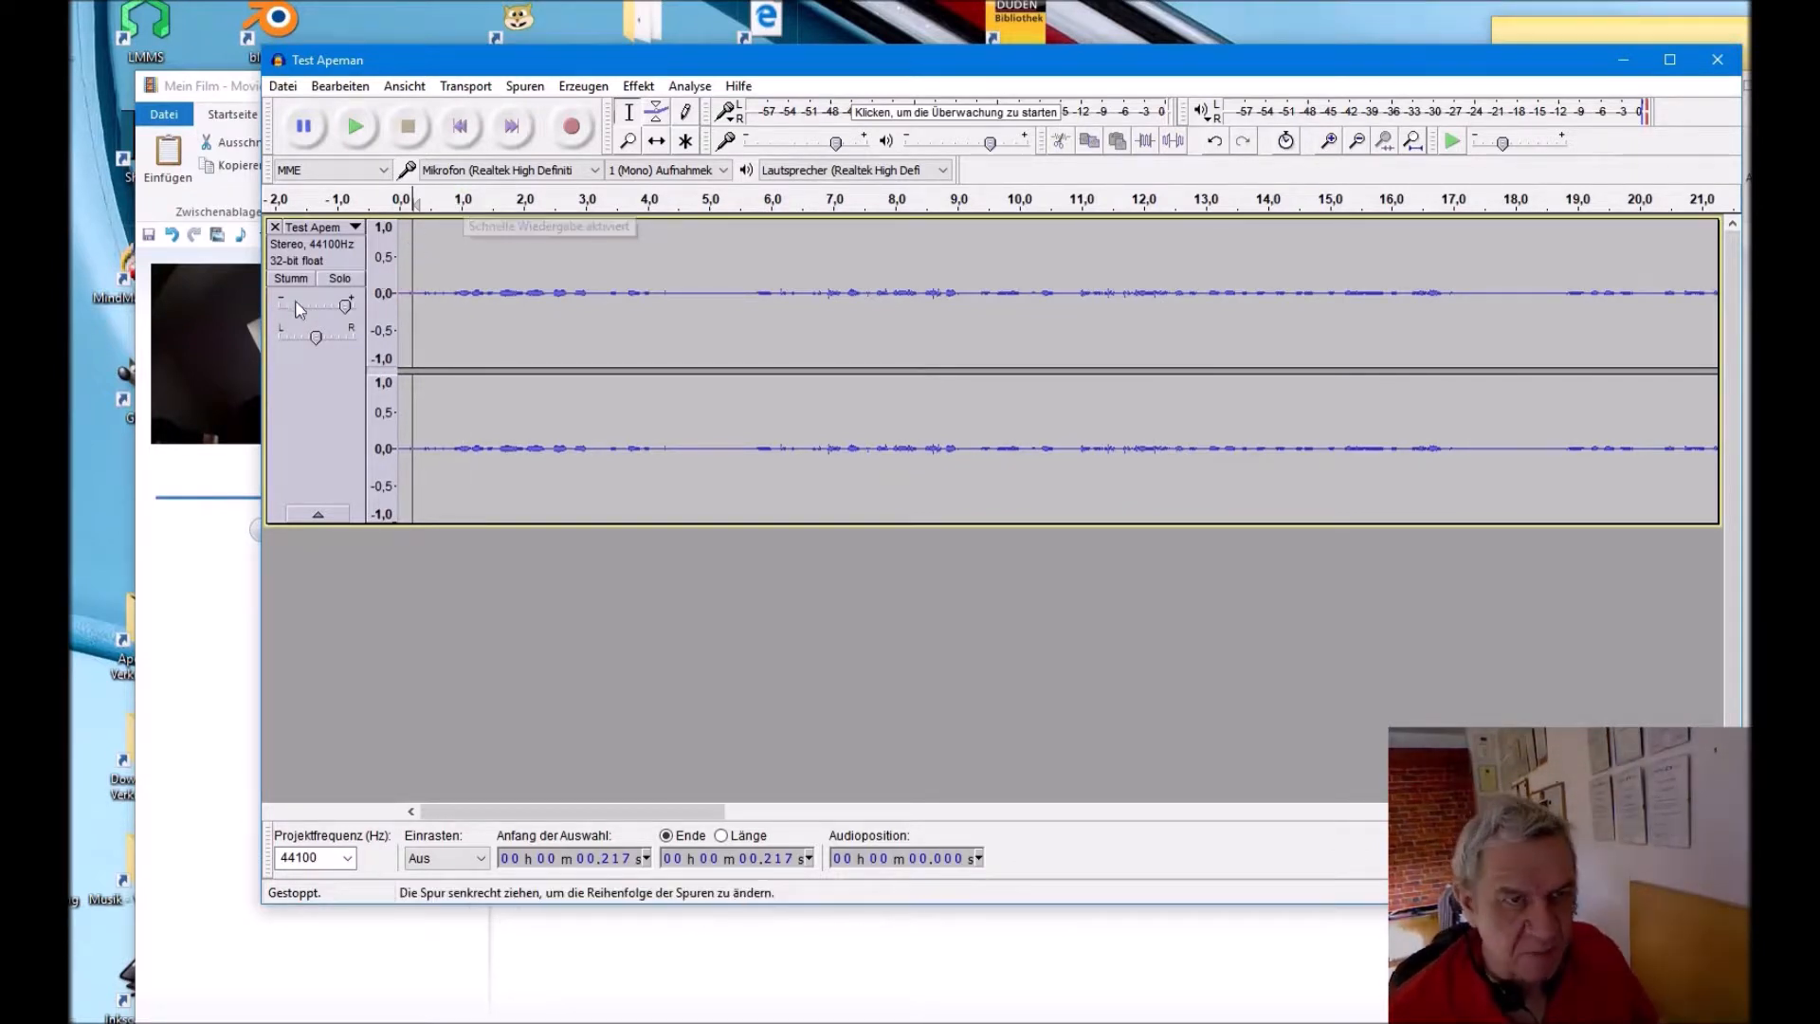
{"action": "left_click", "coordinate": [323, 361]}
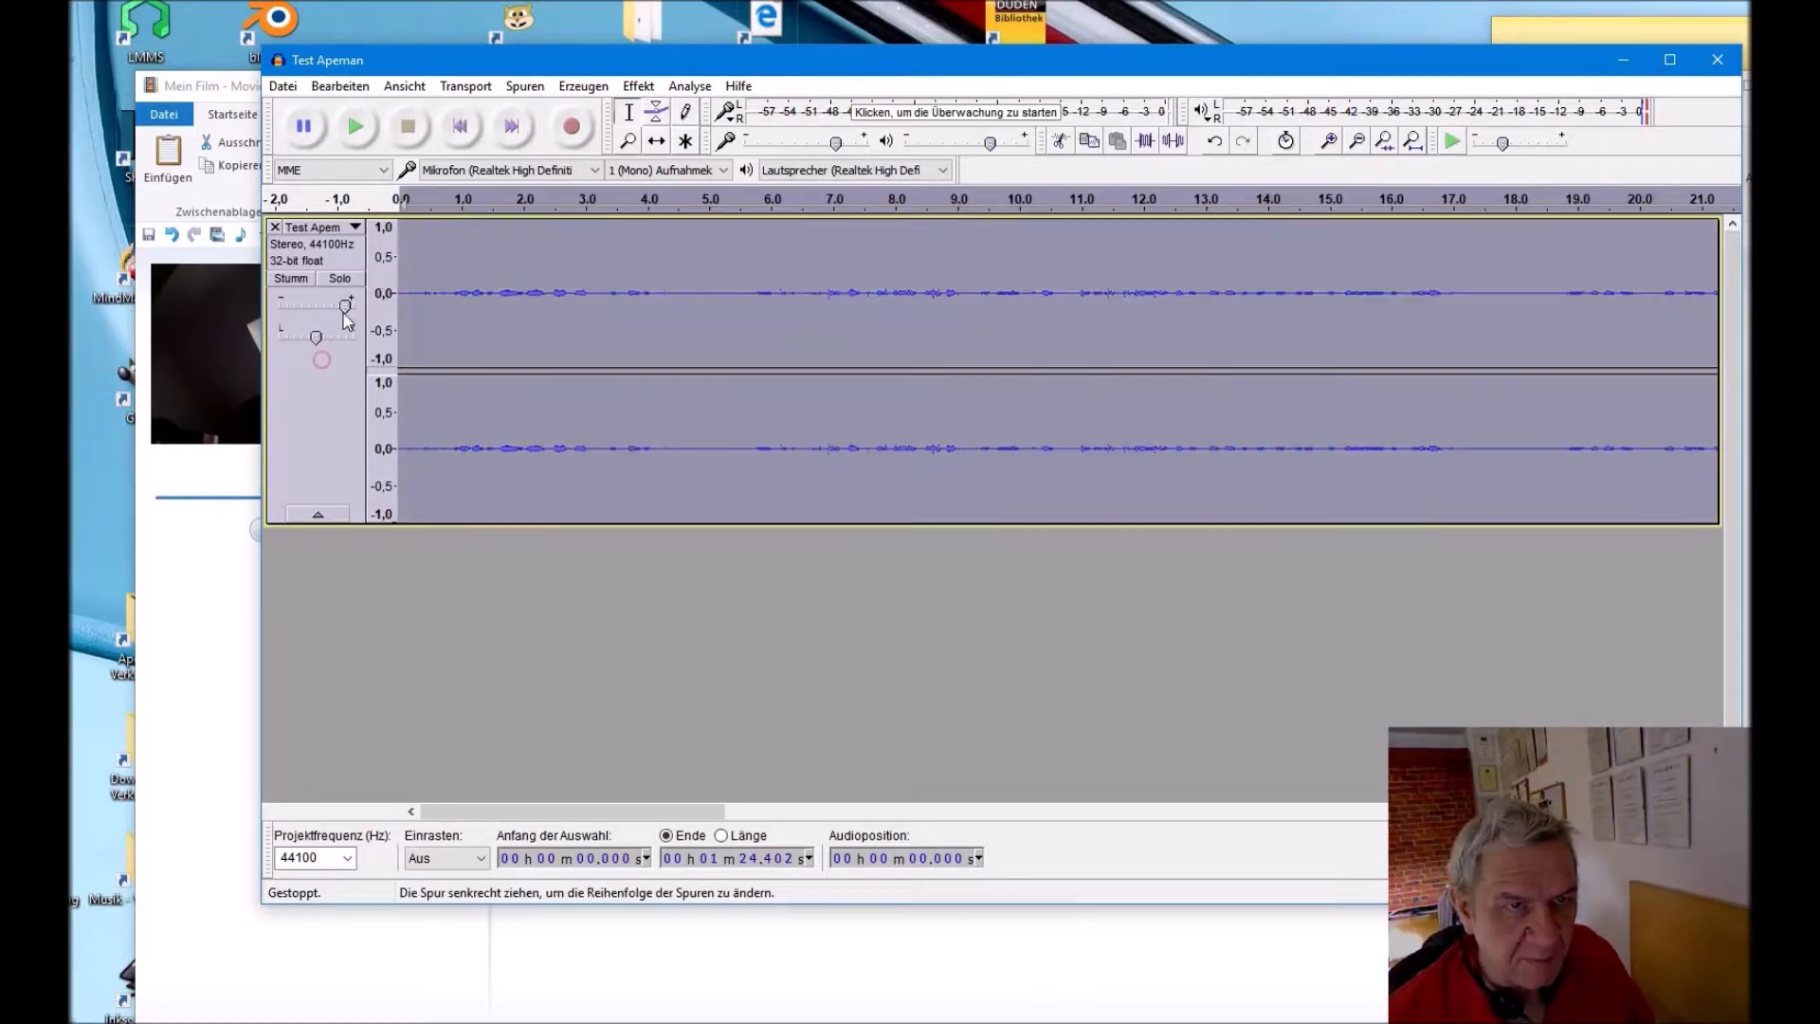
{"action": "left_click_drag", "start_coordinate": [347, 313], "coordinate": [285, 337]}
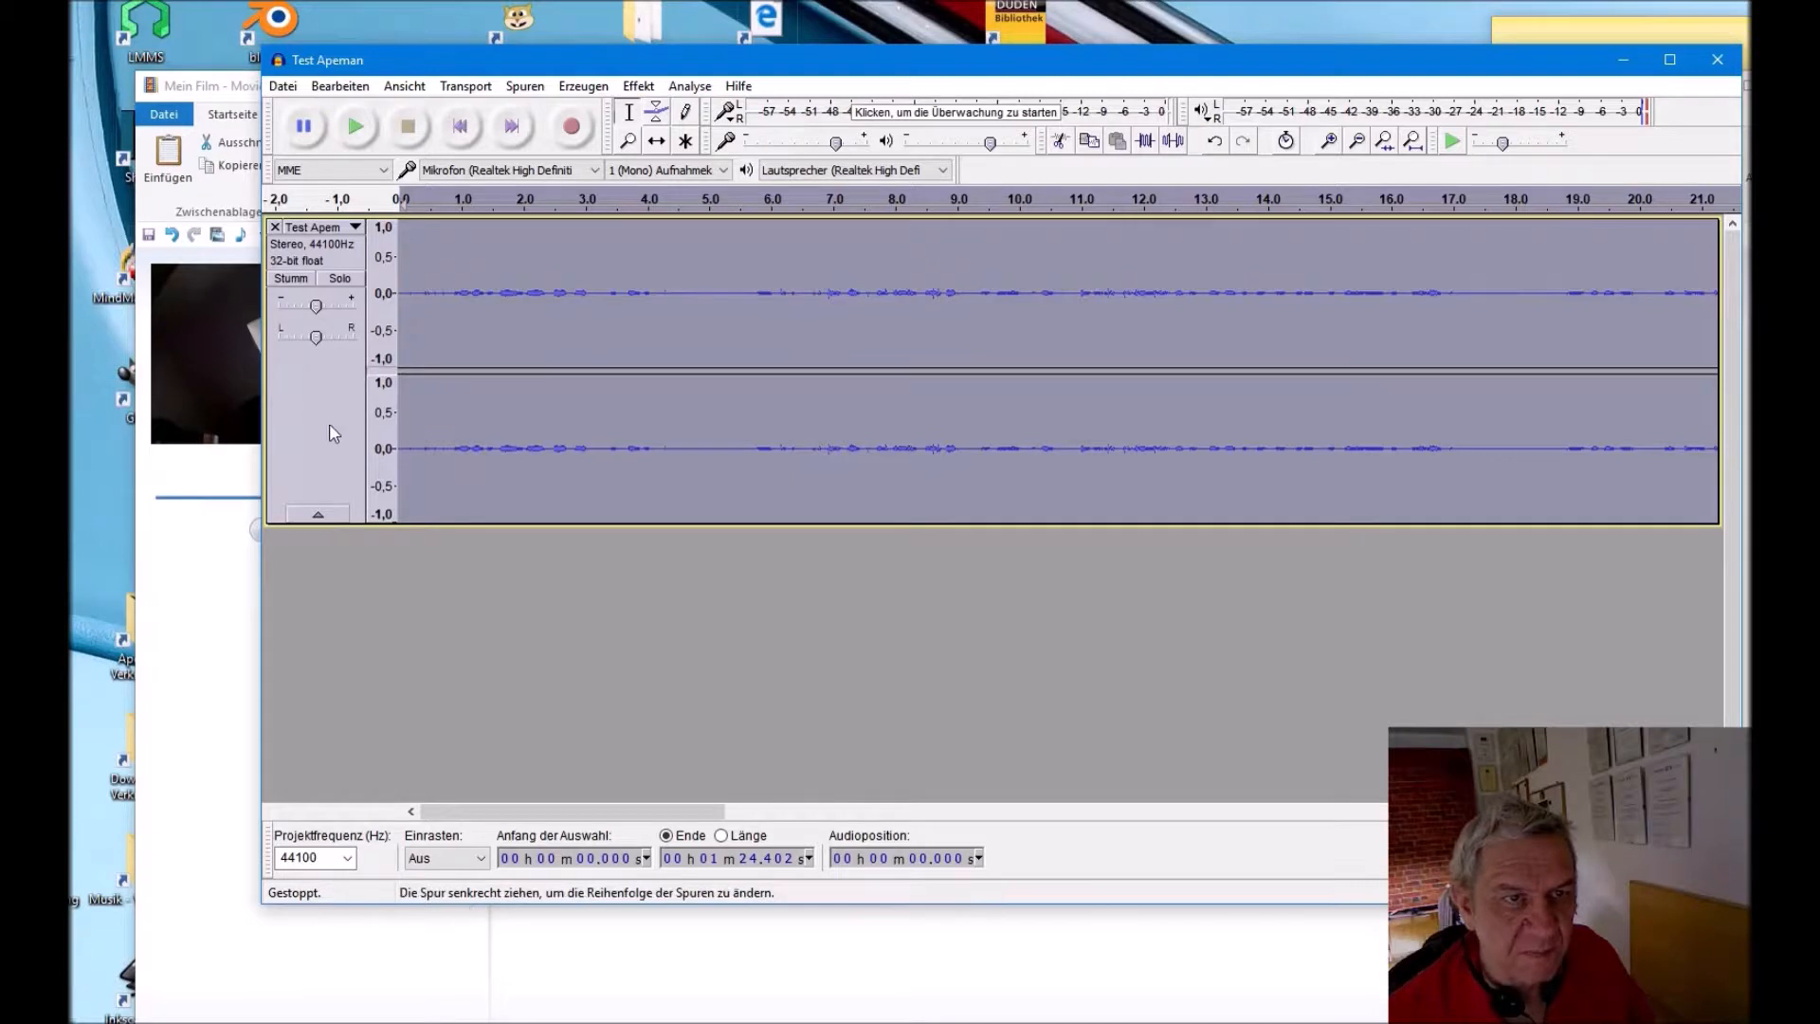
Step: Play the track from about 0.967 s to check its volume at the lowered gain
{"action": "left_click", "coordinate": [459, 320]}
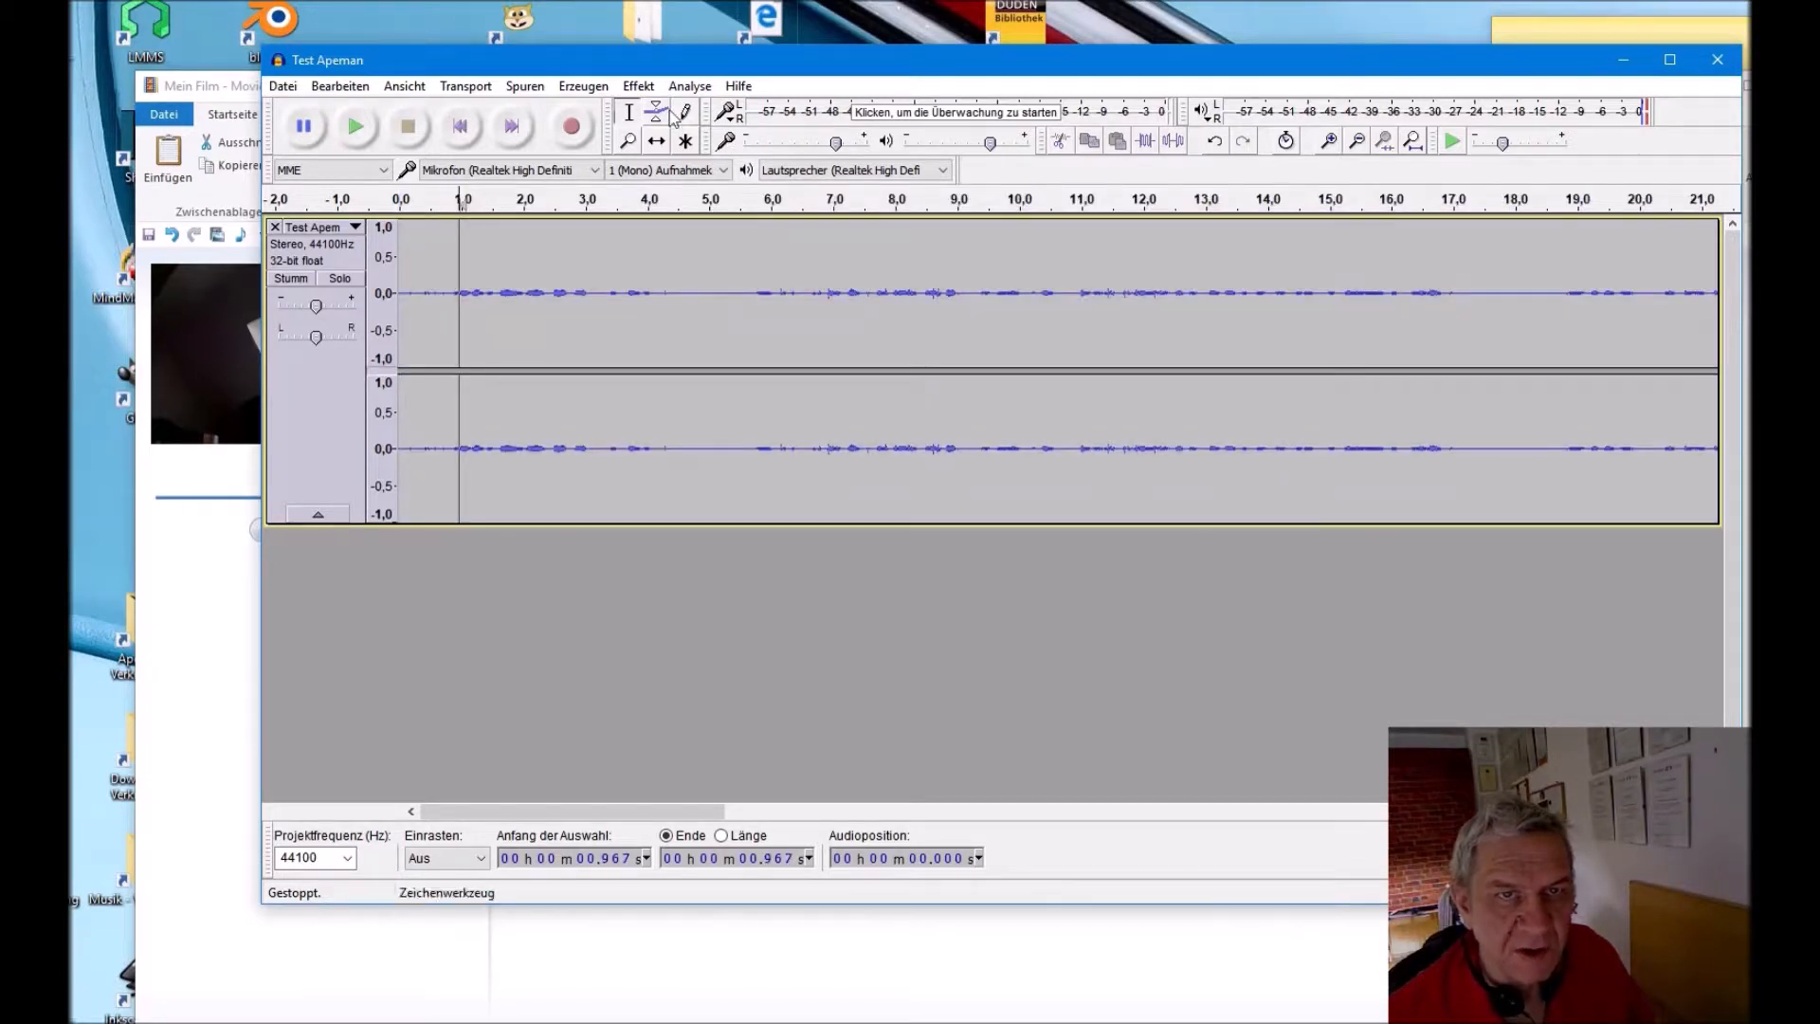
{"action": "left_click", "coordinate": [640, 88]}
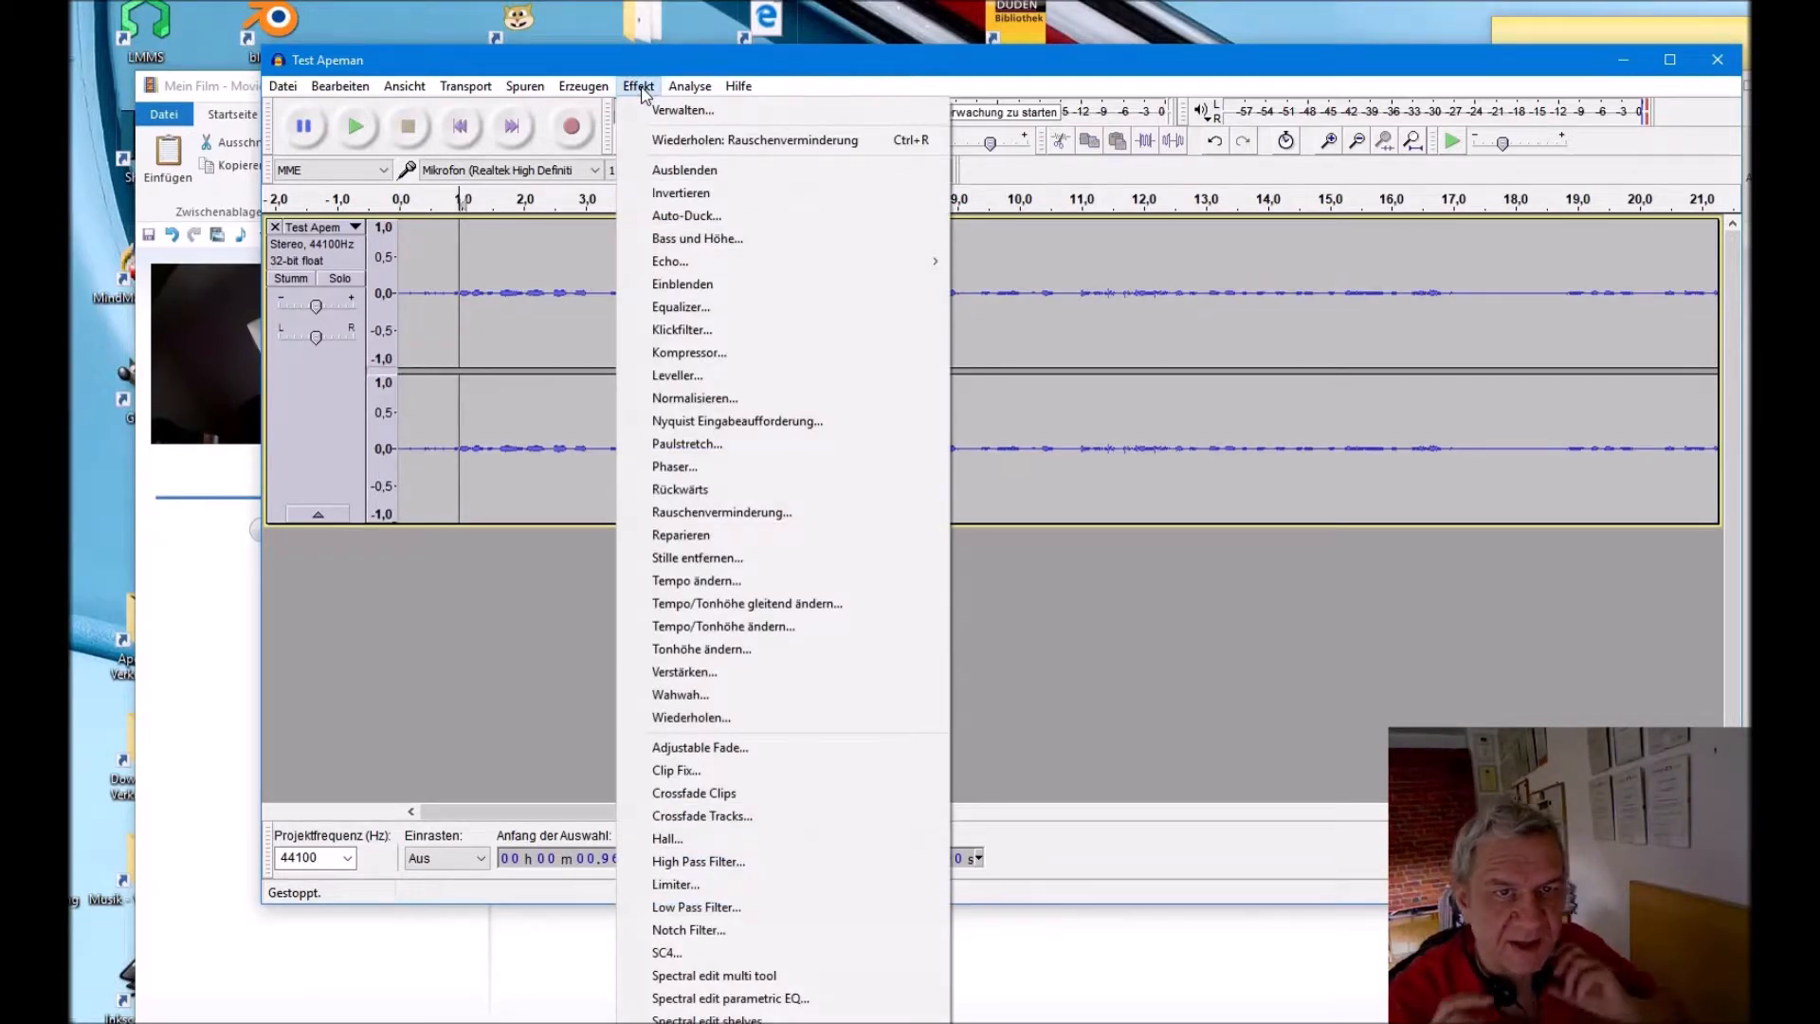
{"action": "mouse_move", "coordinate": [583, 87]}
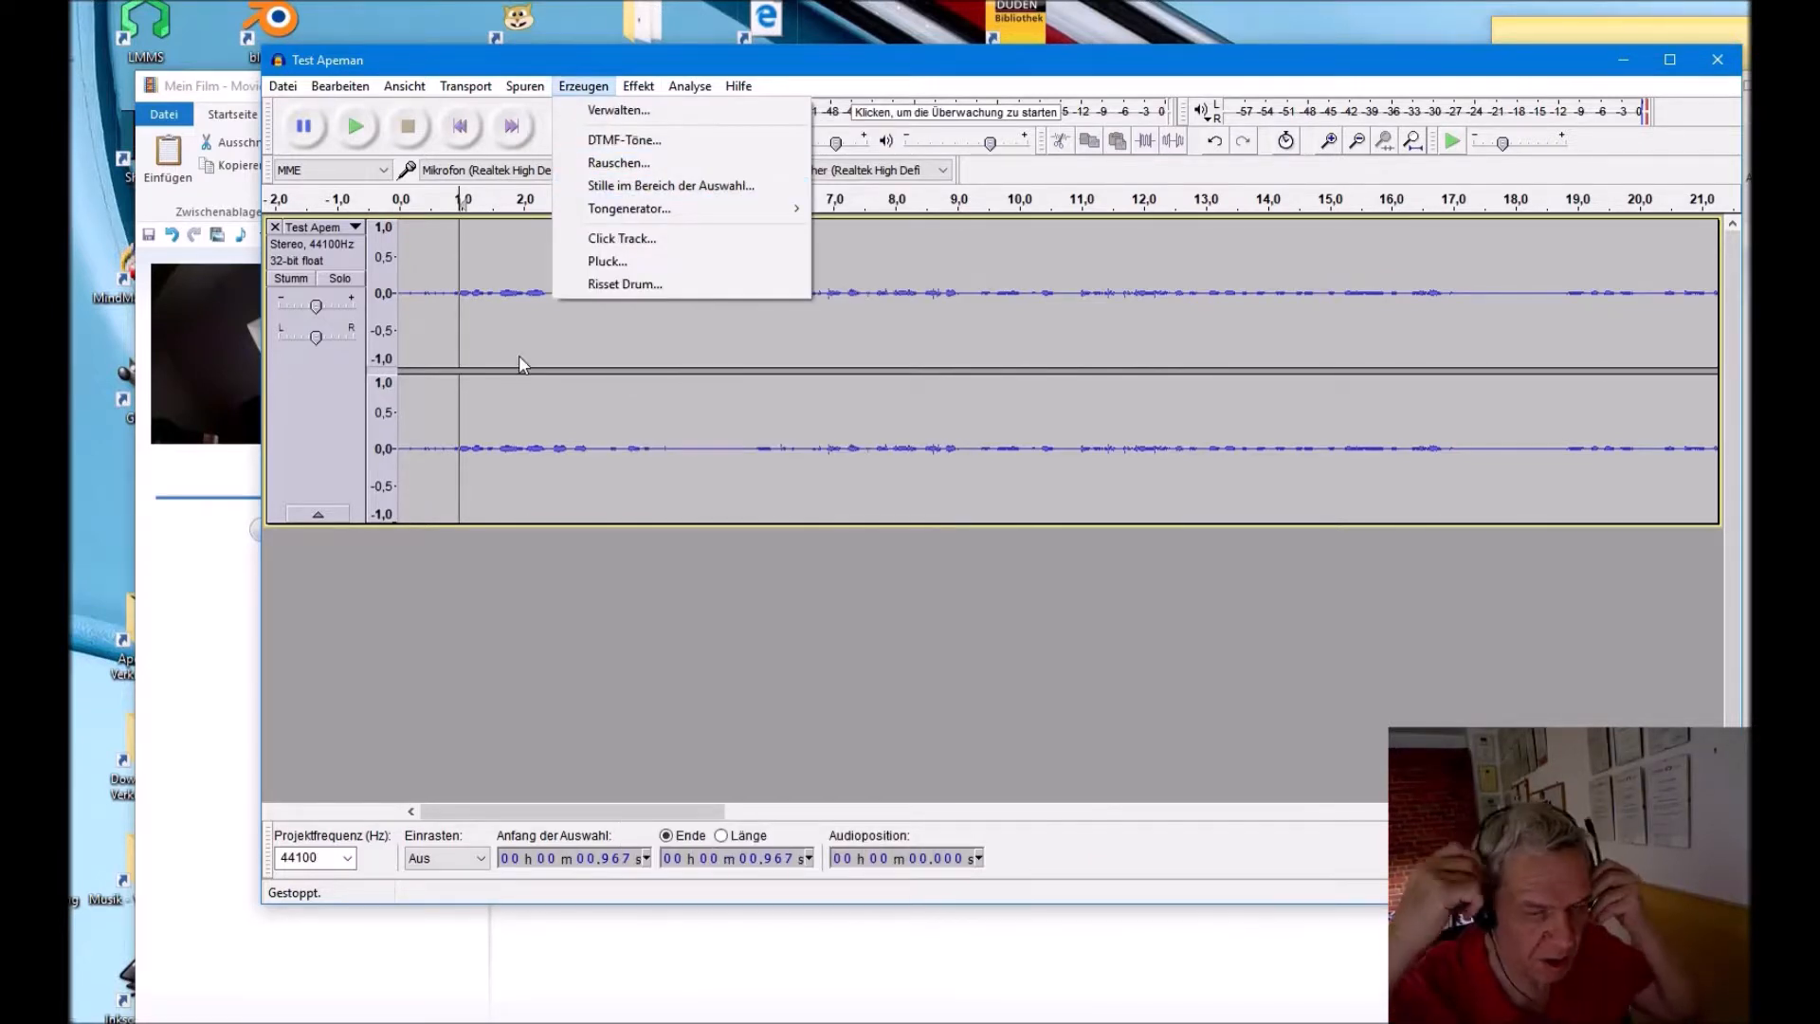
{"action": "left_click", "coordinate": [362, 129]}
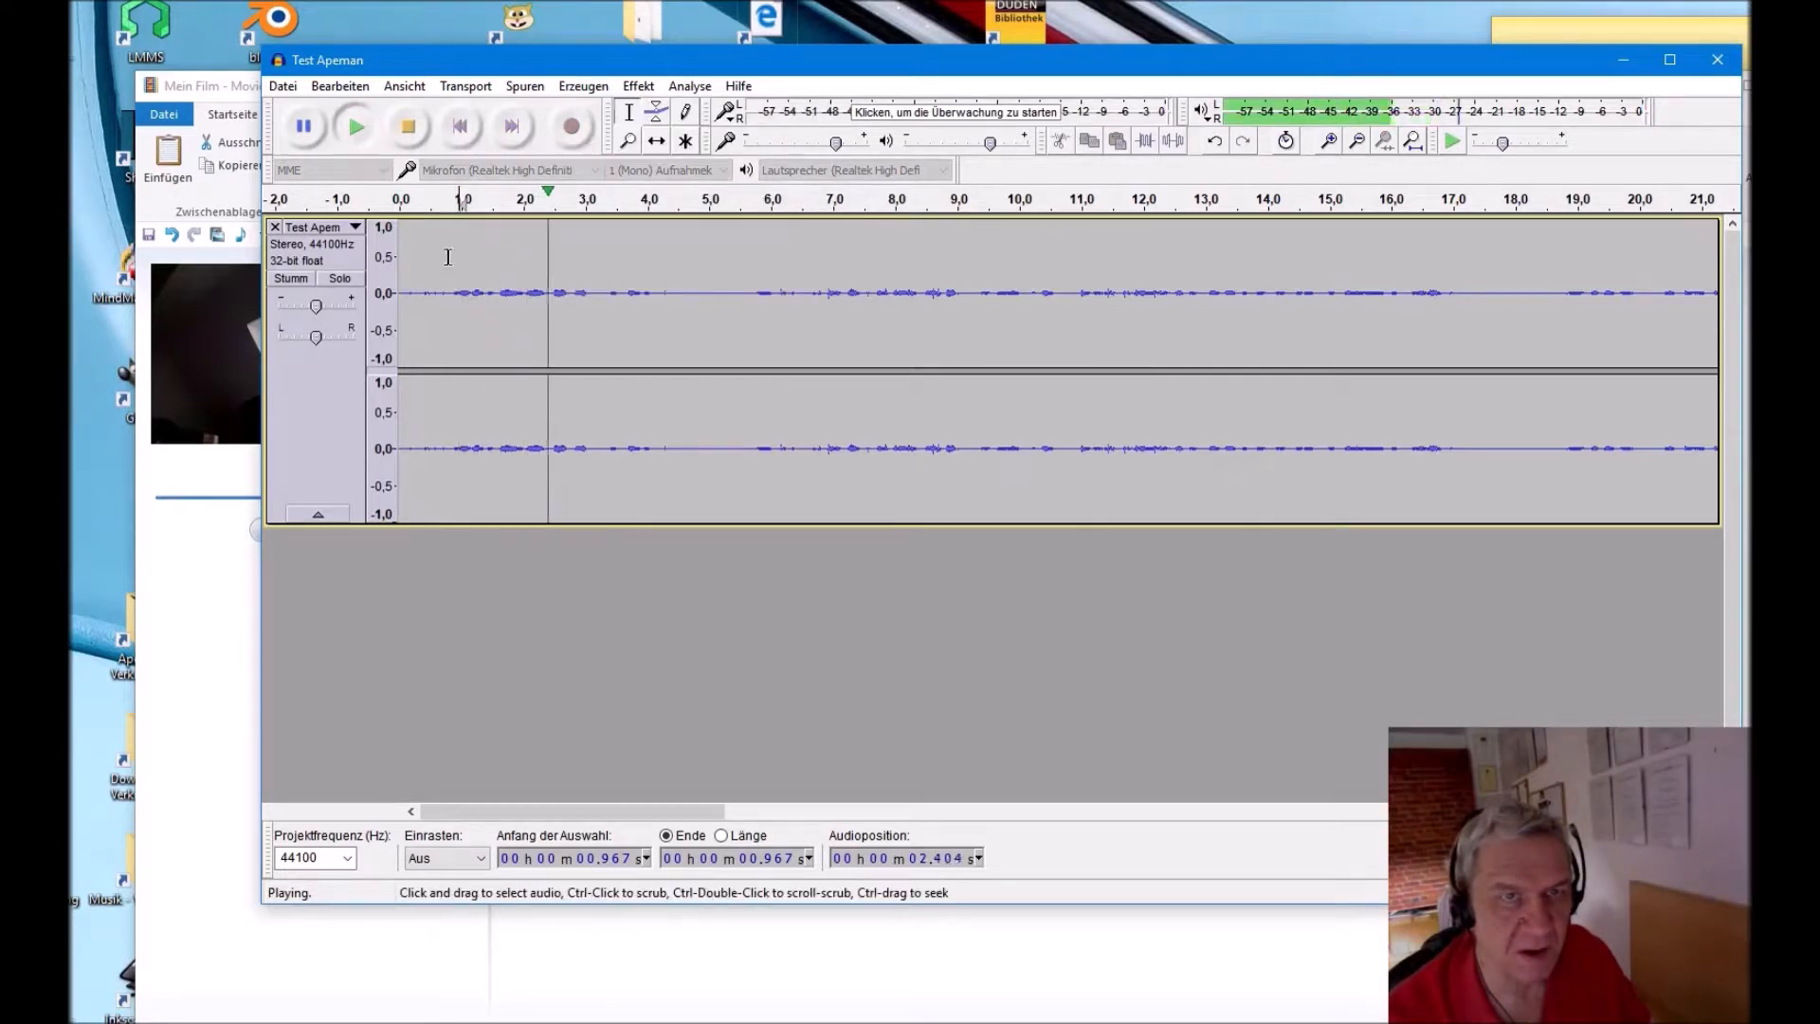
Step: Stop the playback with the whole track selected and preview Normalize on it at a maximum amplitude of -1.0 dB
{"action": "left_click", "coordinate": [345, 422]}
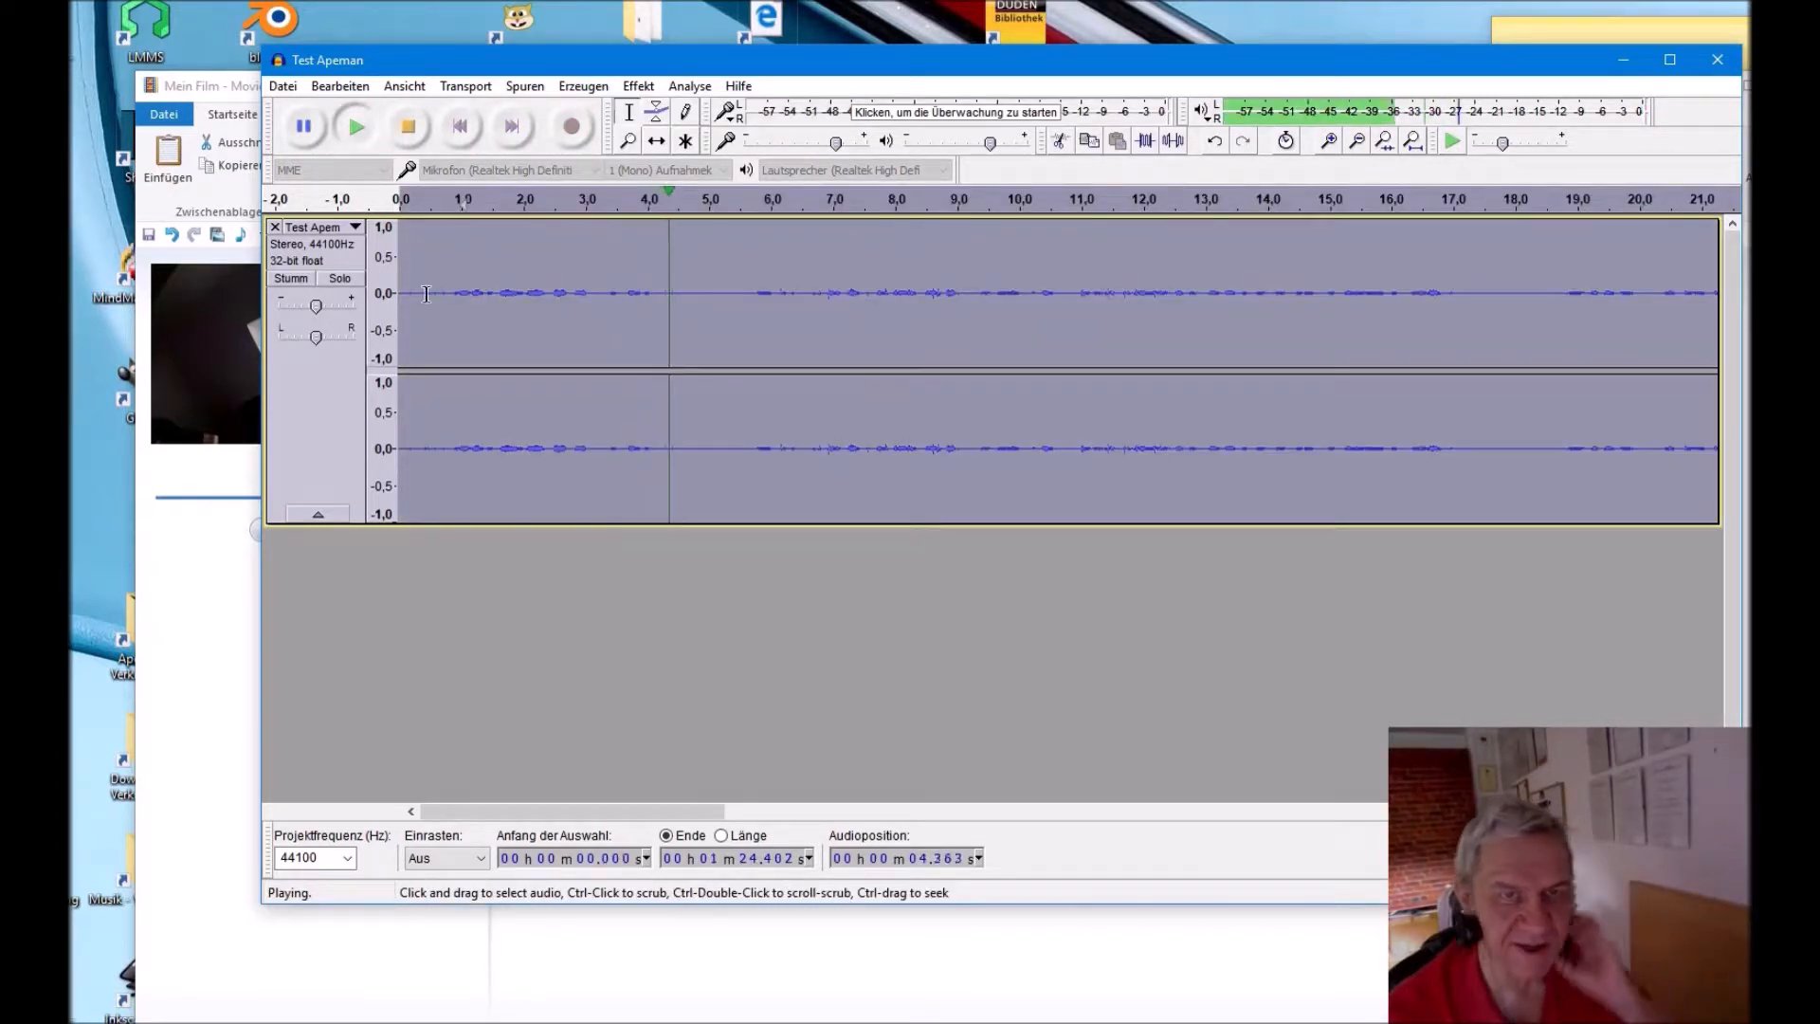
{"action": "left_click", "coordinate": [313, 371]}
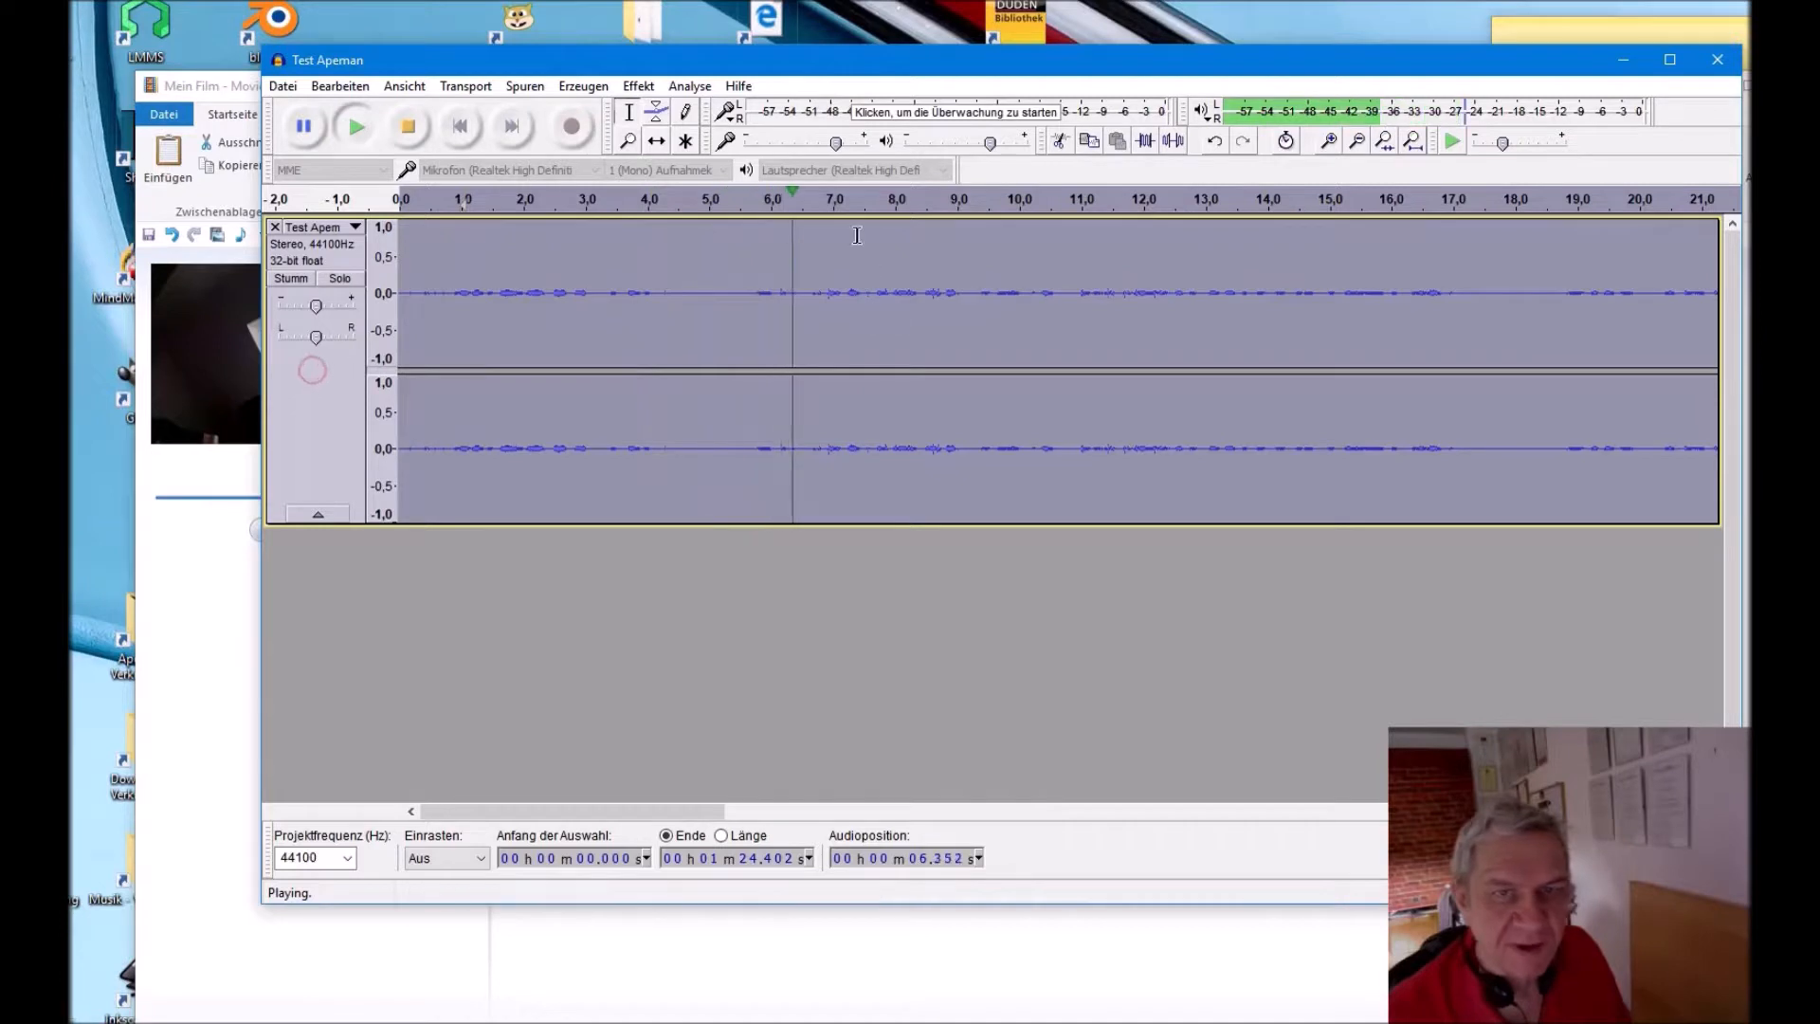
{"action": "left_click", "coordinate": [388, 138]}
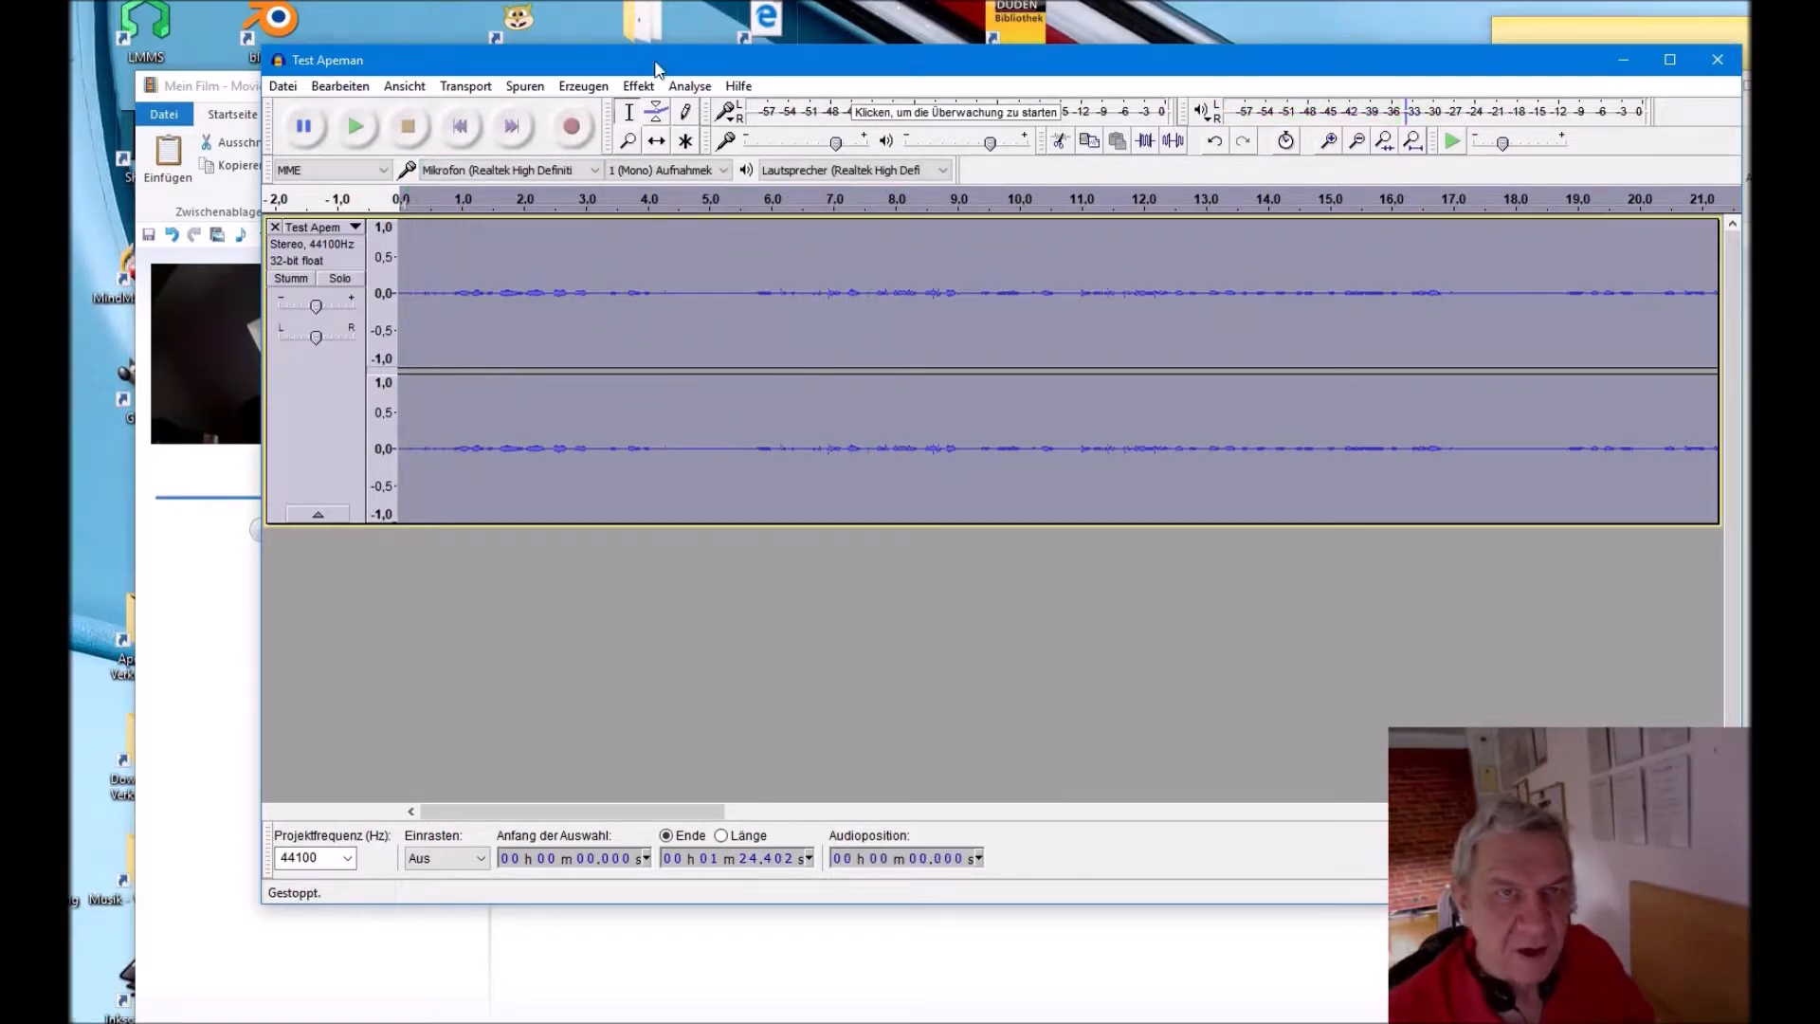
{"action": "left_click", "coordinate": [579, 83]}
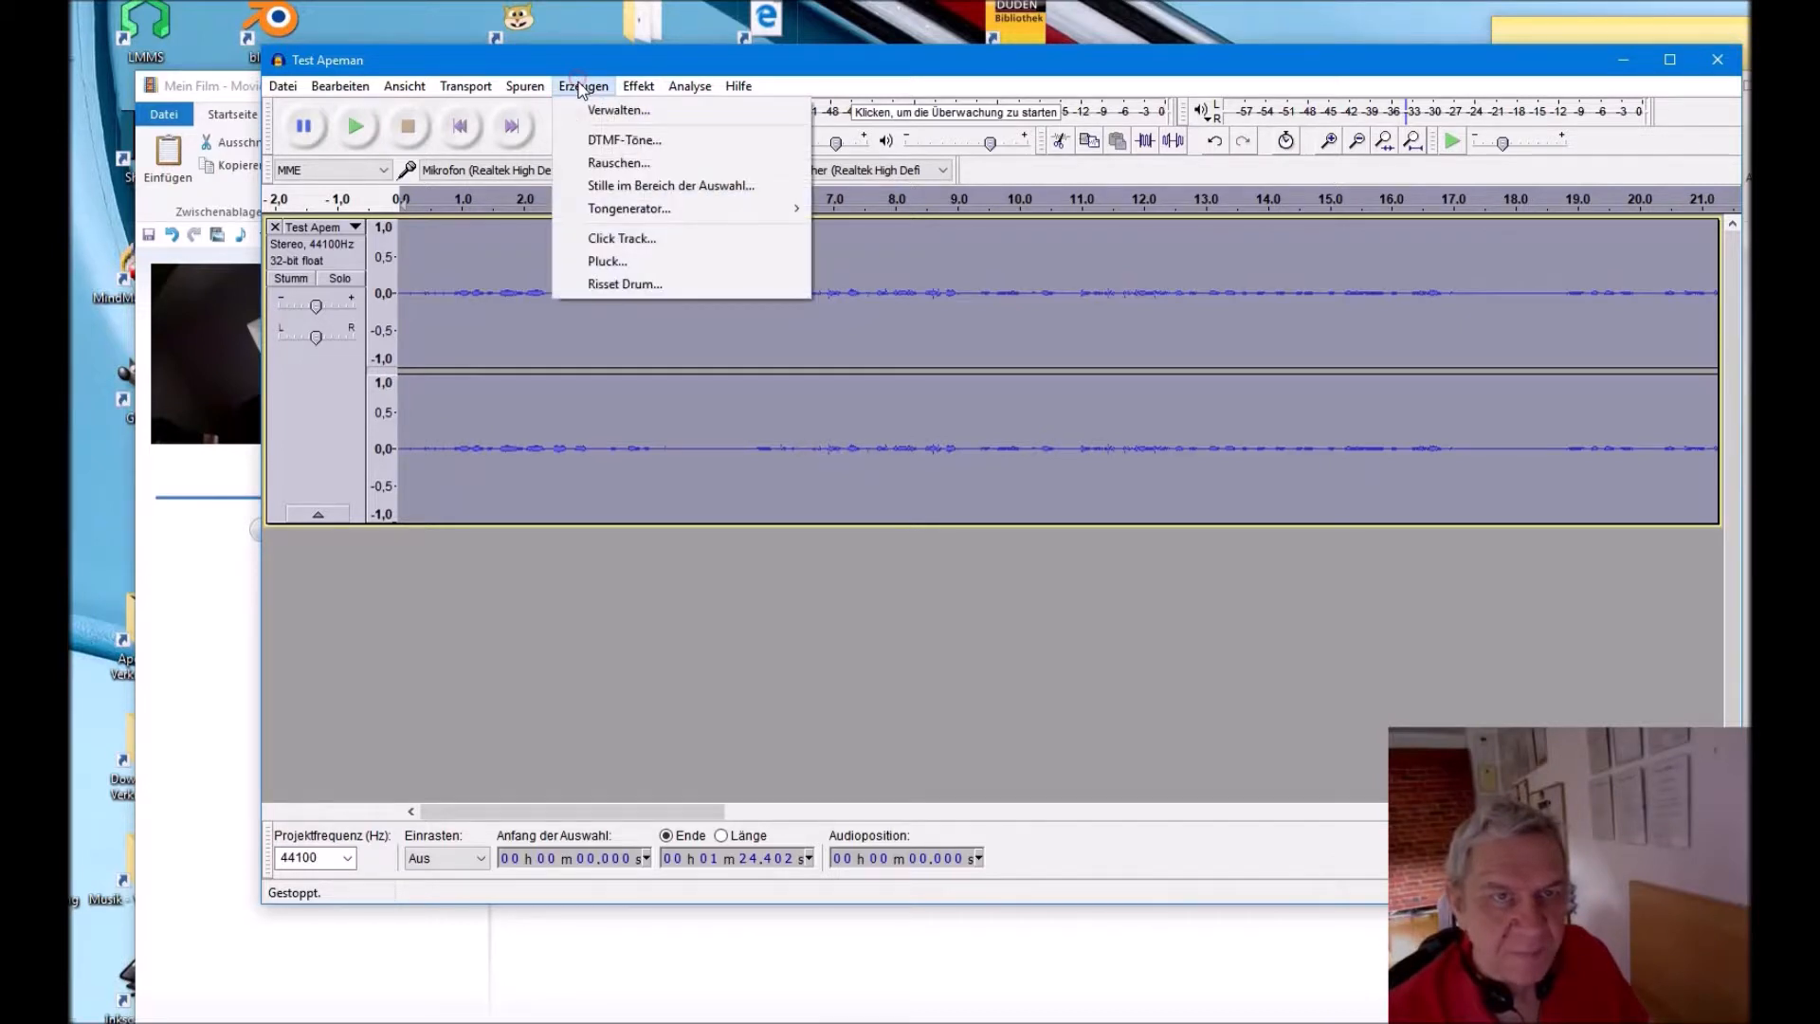
{"action": "mouse_move", "coordinate": [637, 86]}
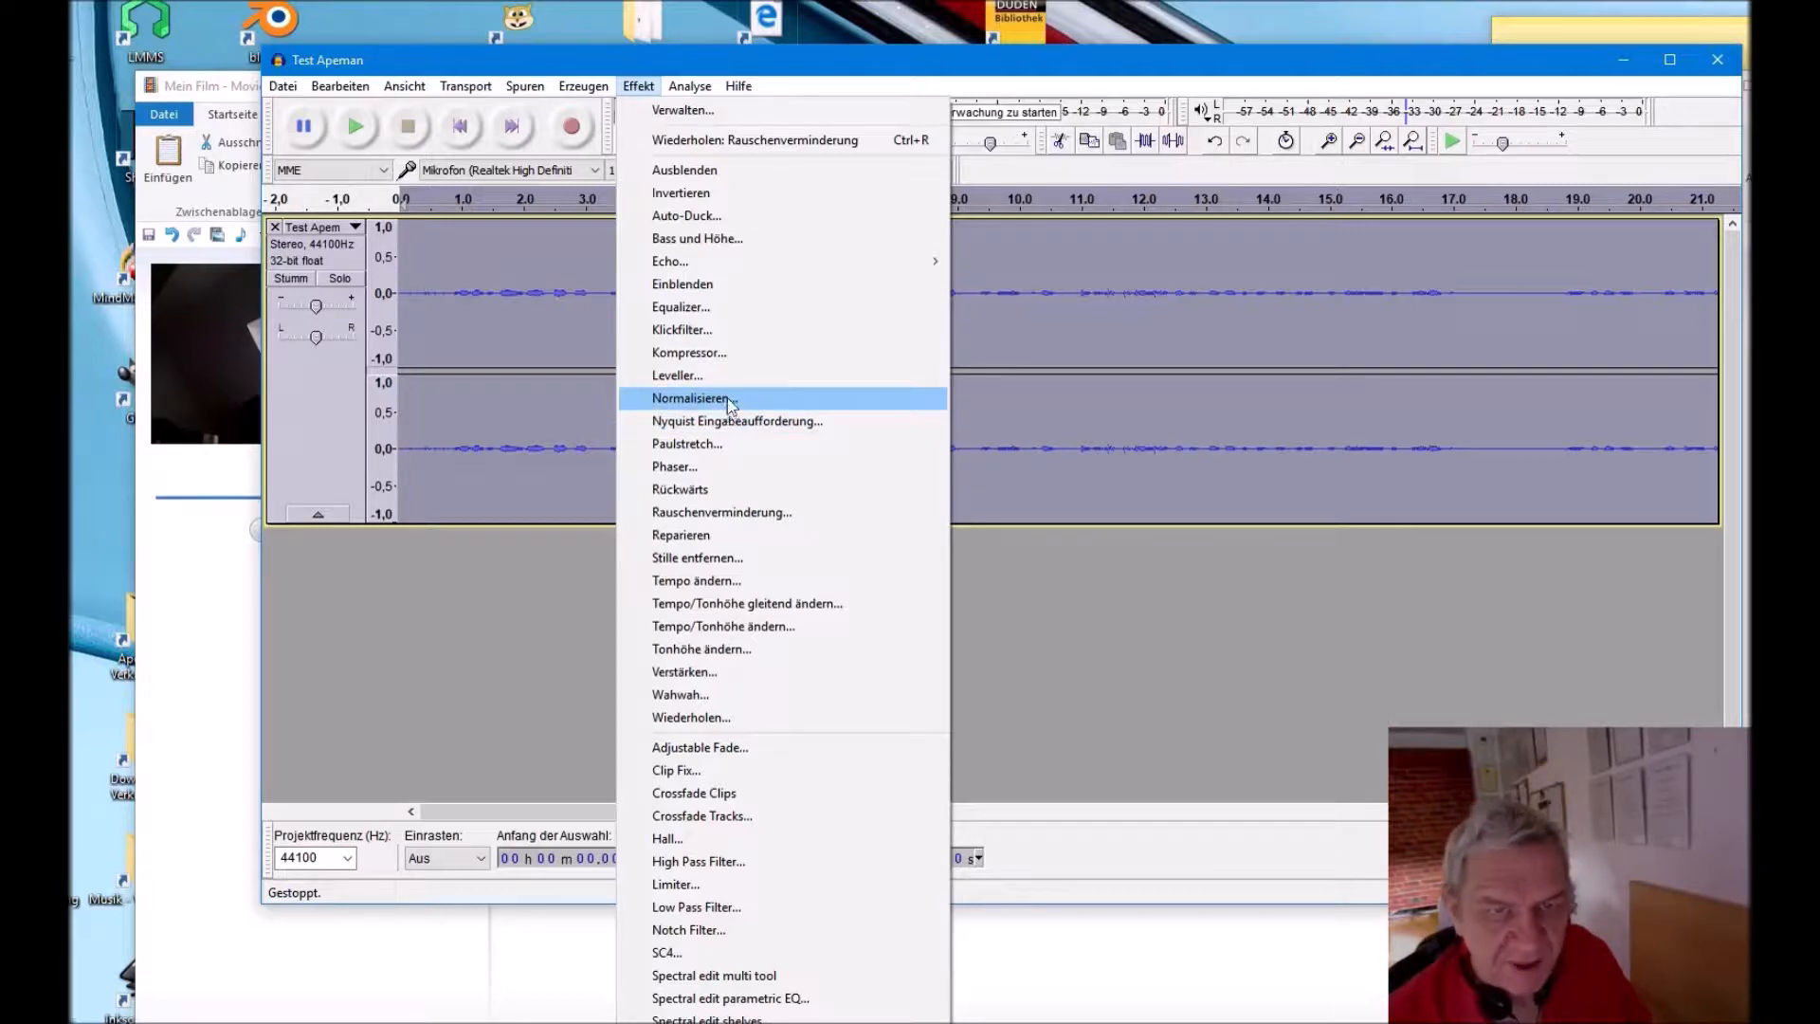
{"action": "left_click", "coordinate": [727, 399]}
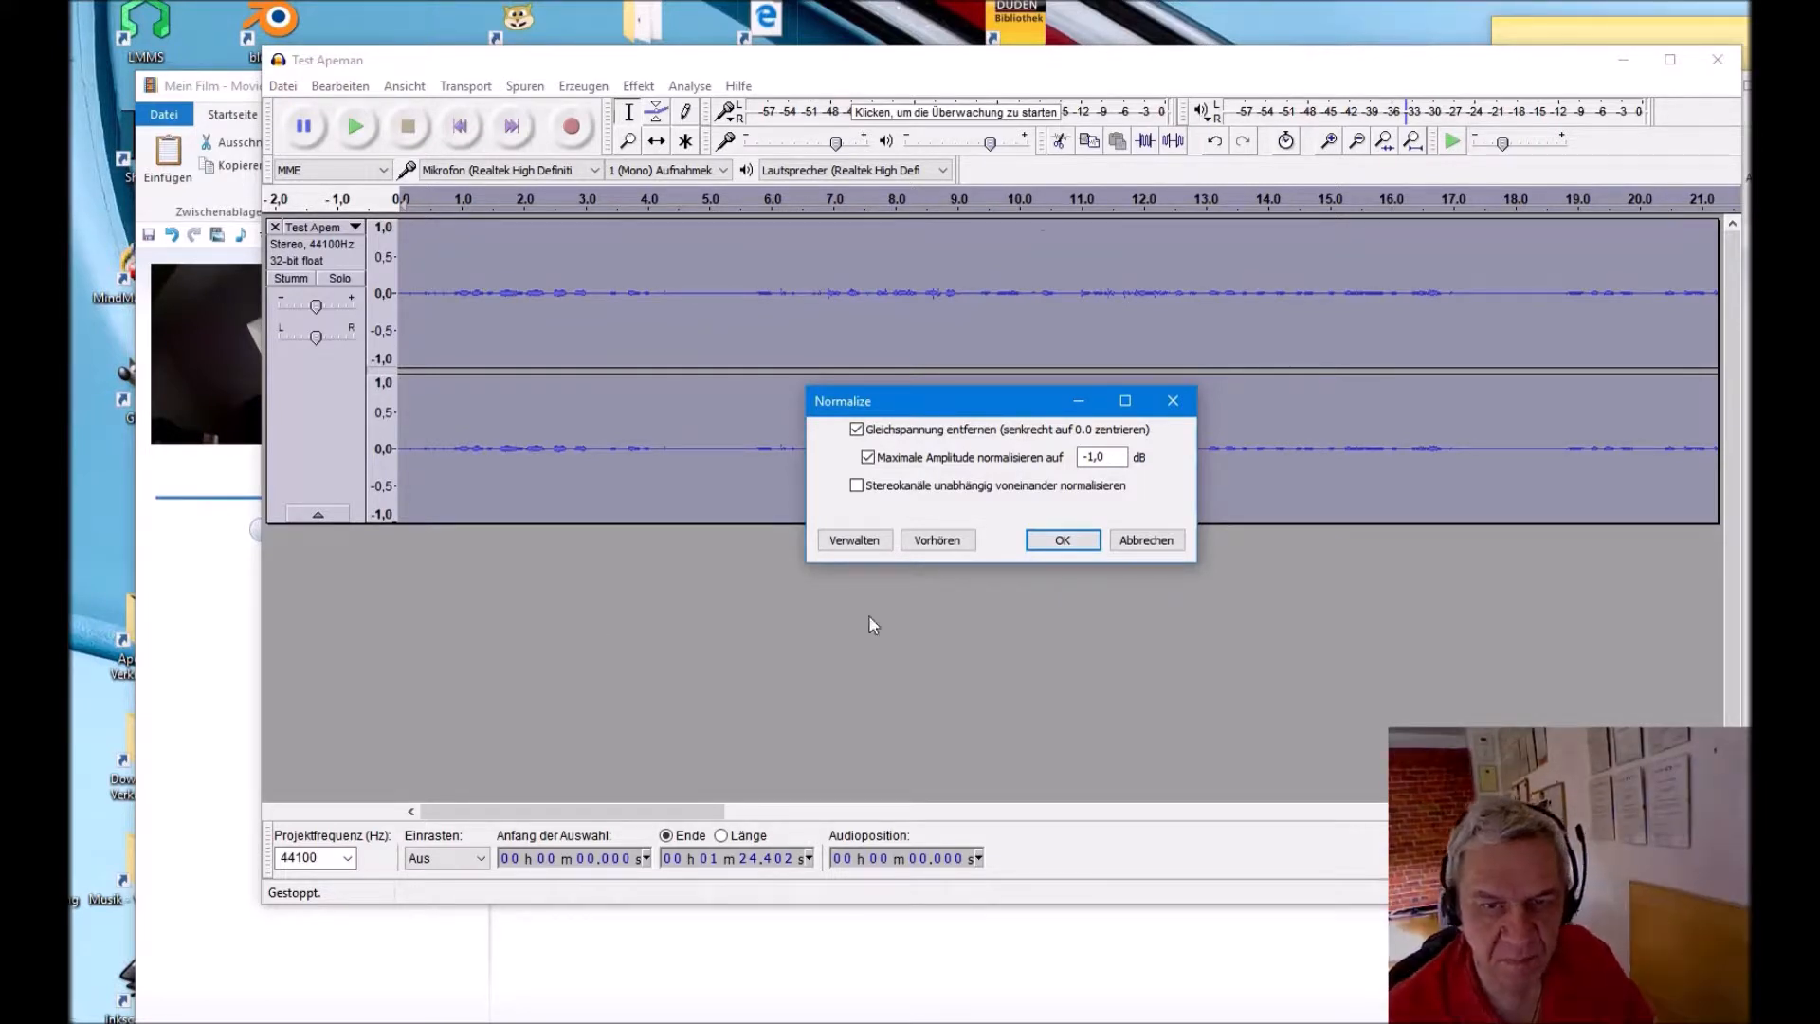
{"action": "left_click", "coordinate": [951, 542]}
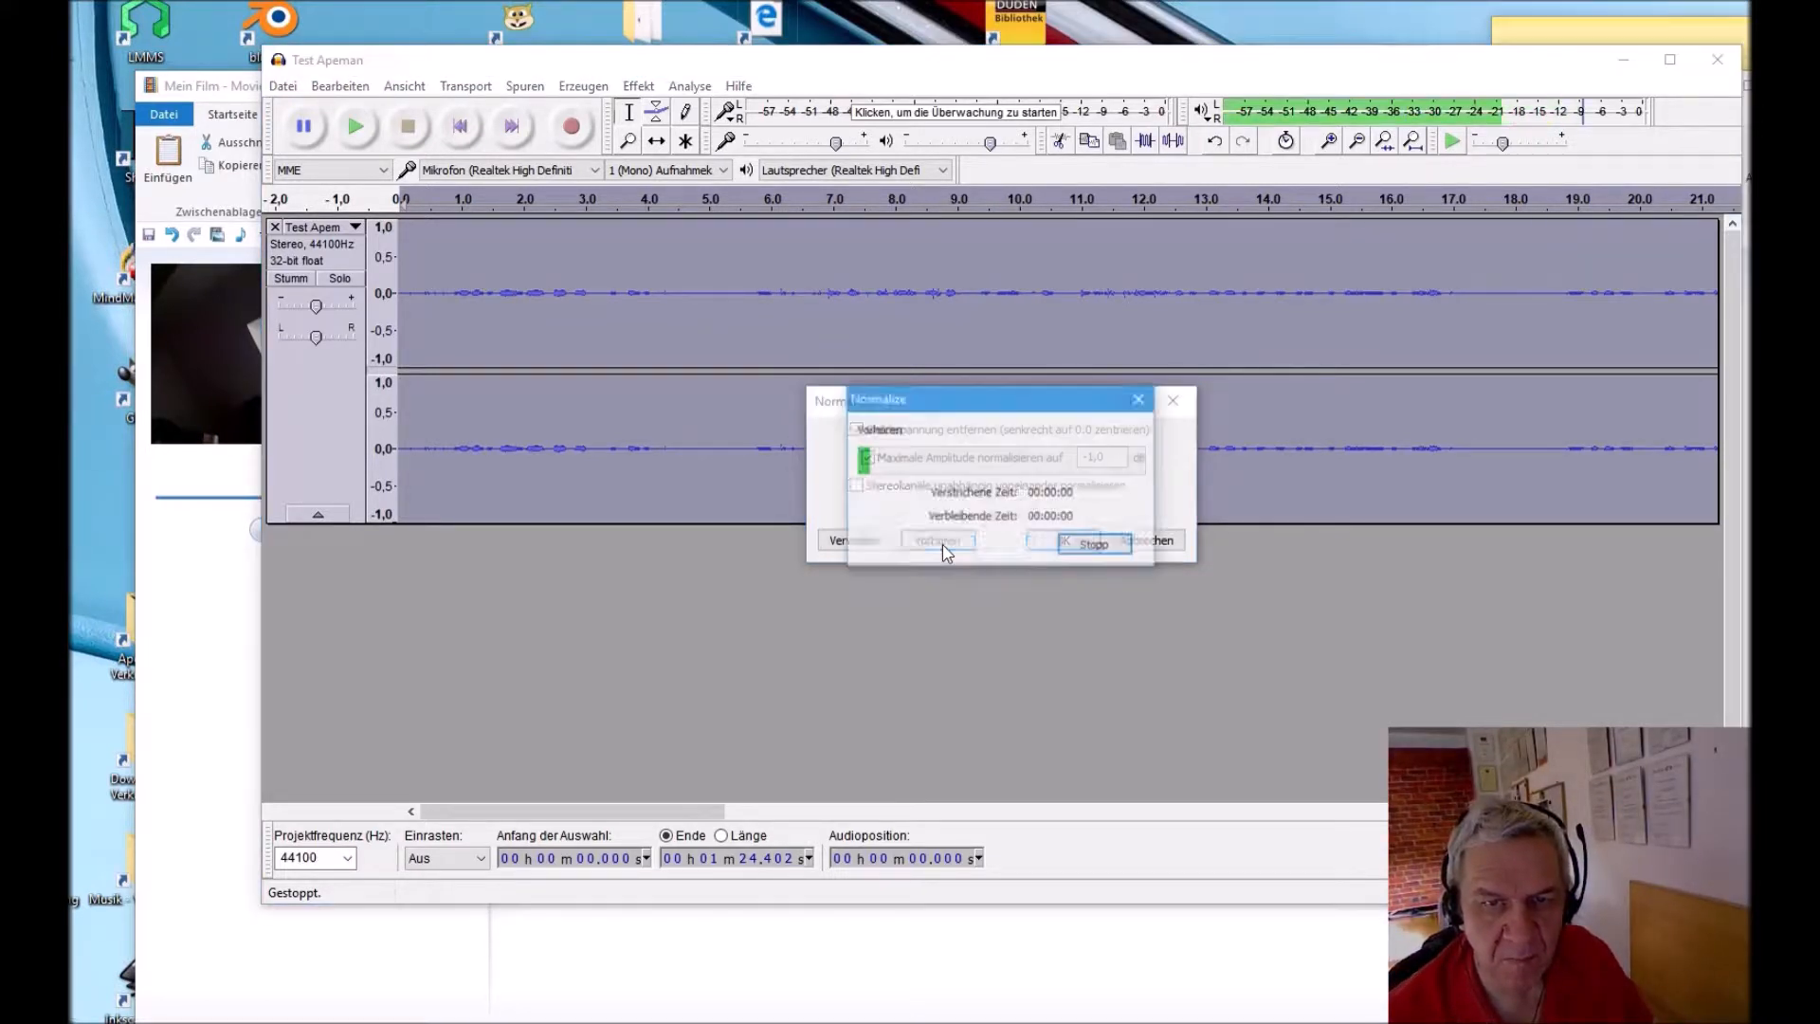
{"action": "left_click", "coordinate": [1112, 546]}
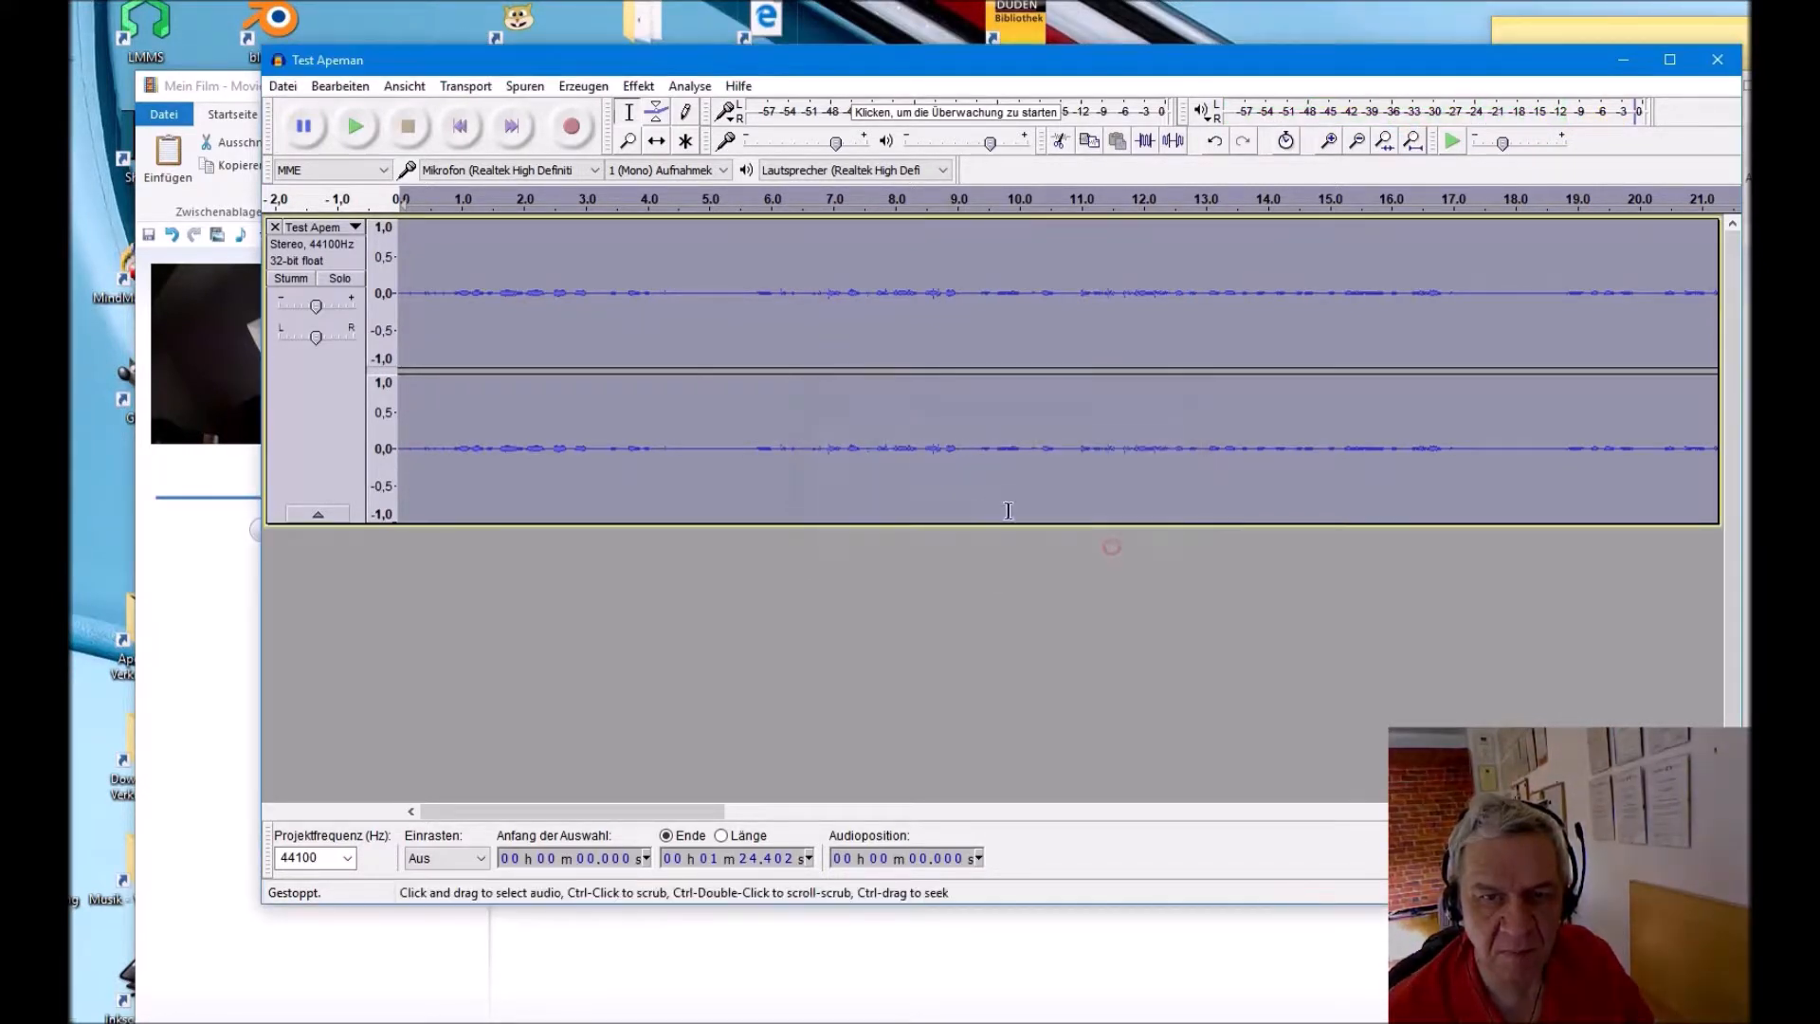
Step: Normalize the whole track to a maximum amplitude of -1.0 dB with DC offset removal, keeping the stereo channels linked
{"action": "left_click", "coordinate": [564, 282]}
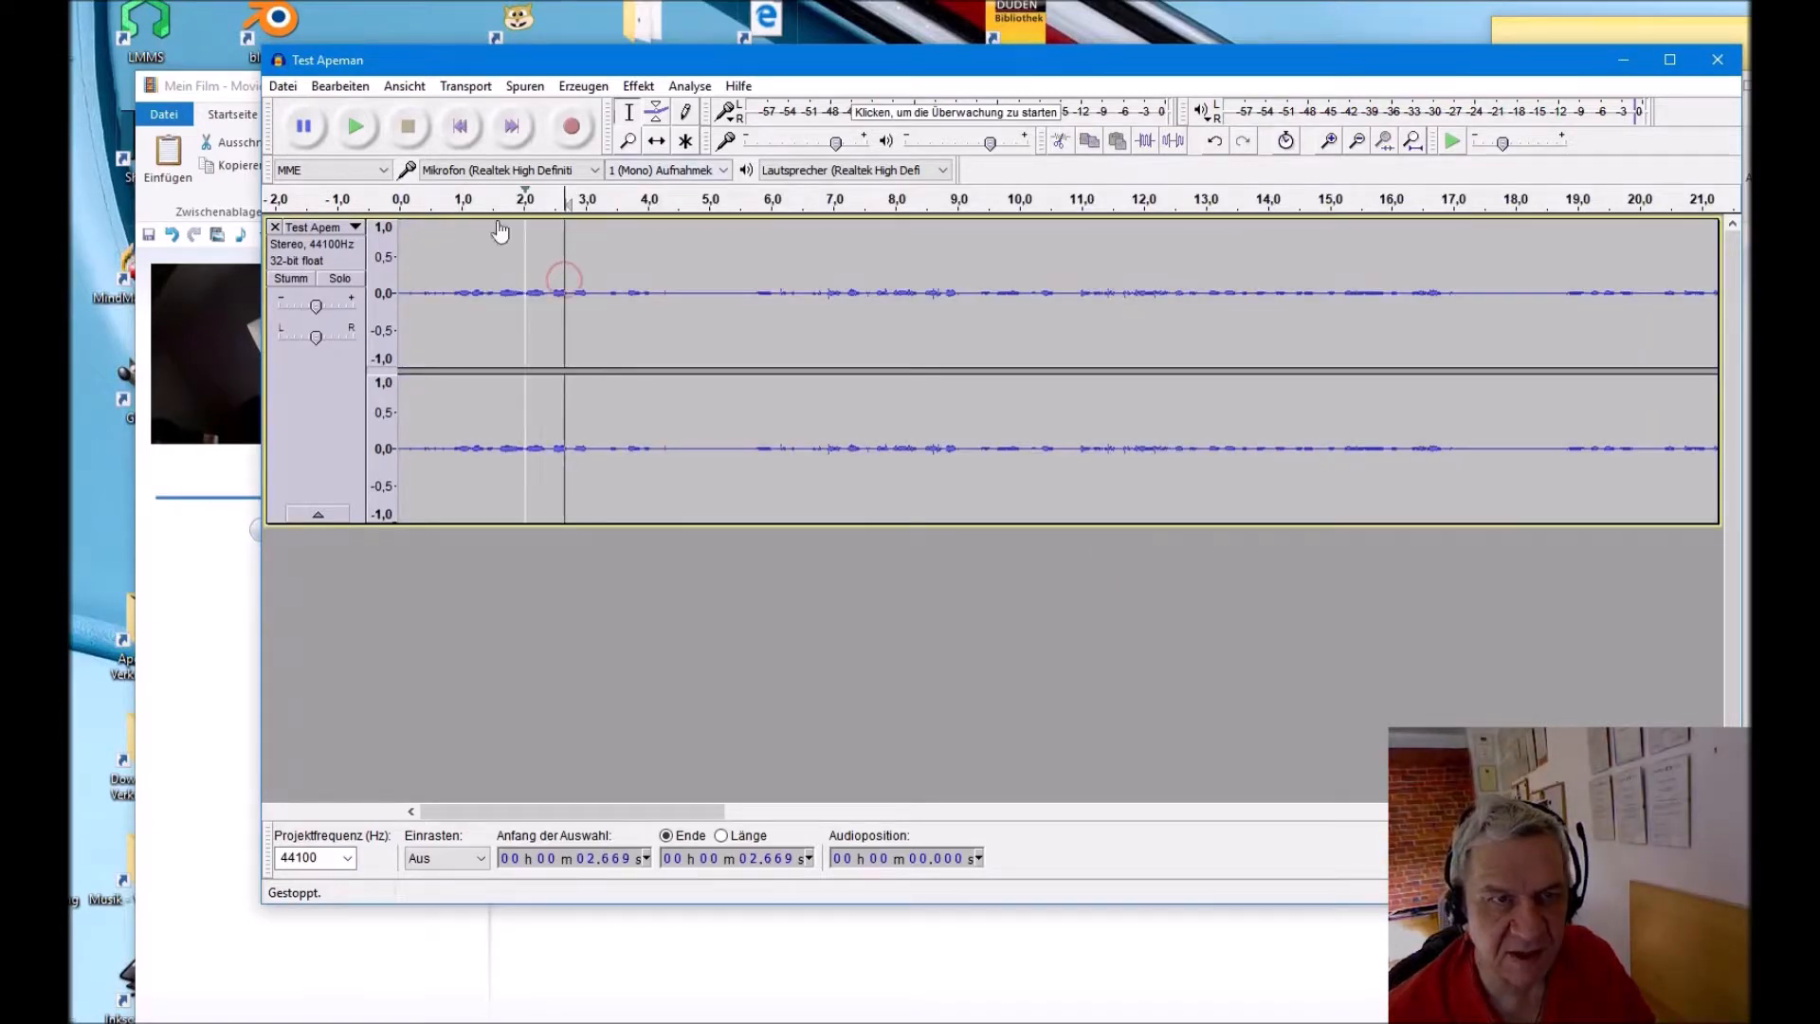
{"action": "left_click", "coordinate": [638, 86]}
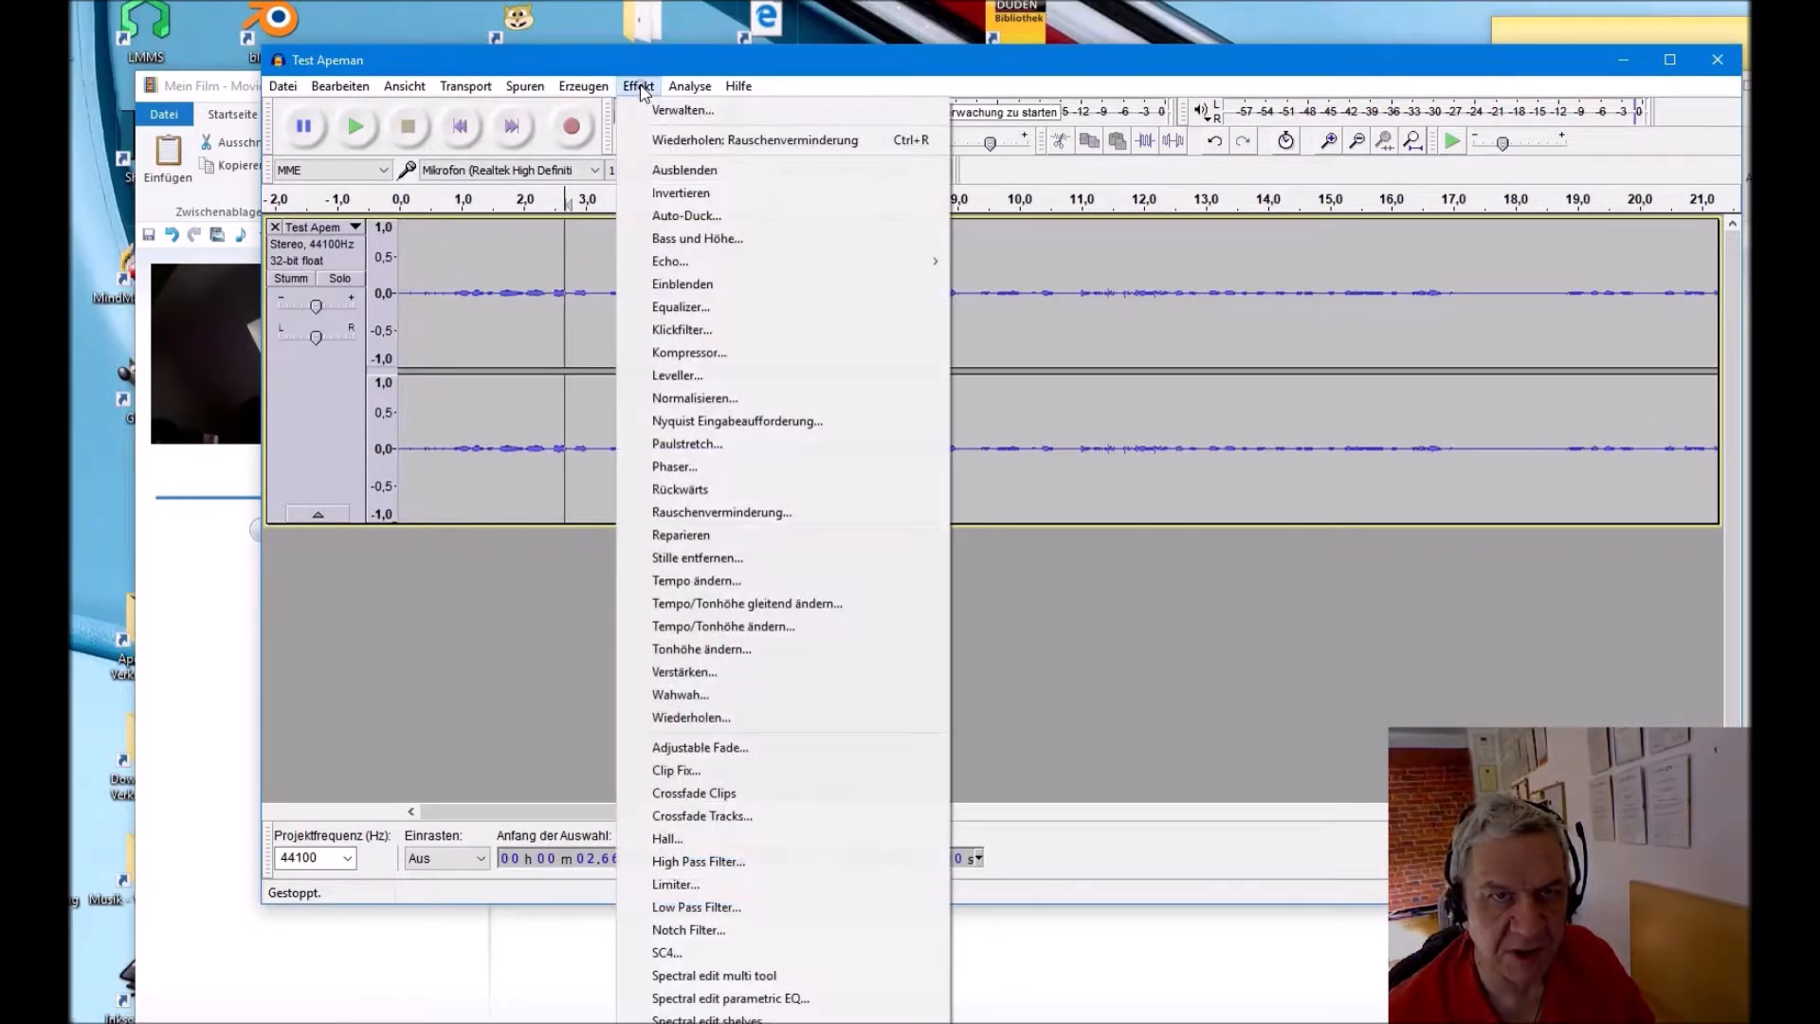
{"action": "left_click", "coordinate": [712, 397]}
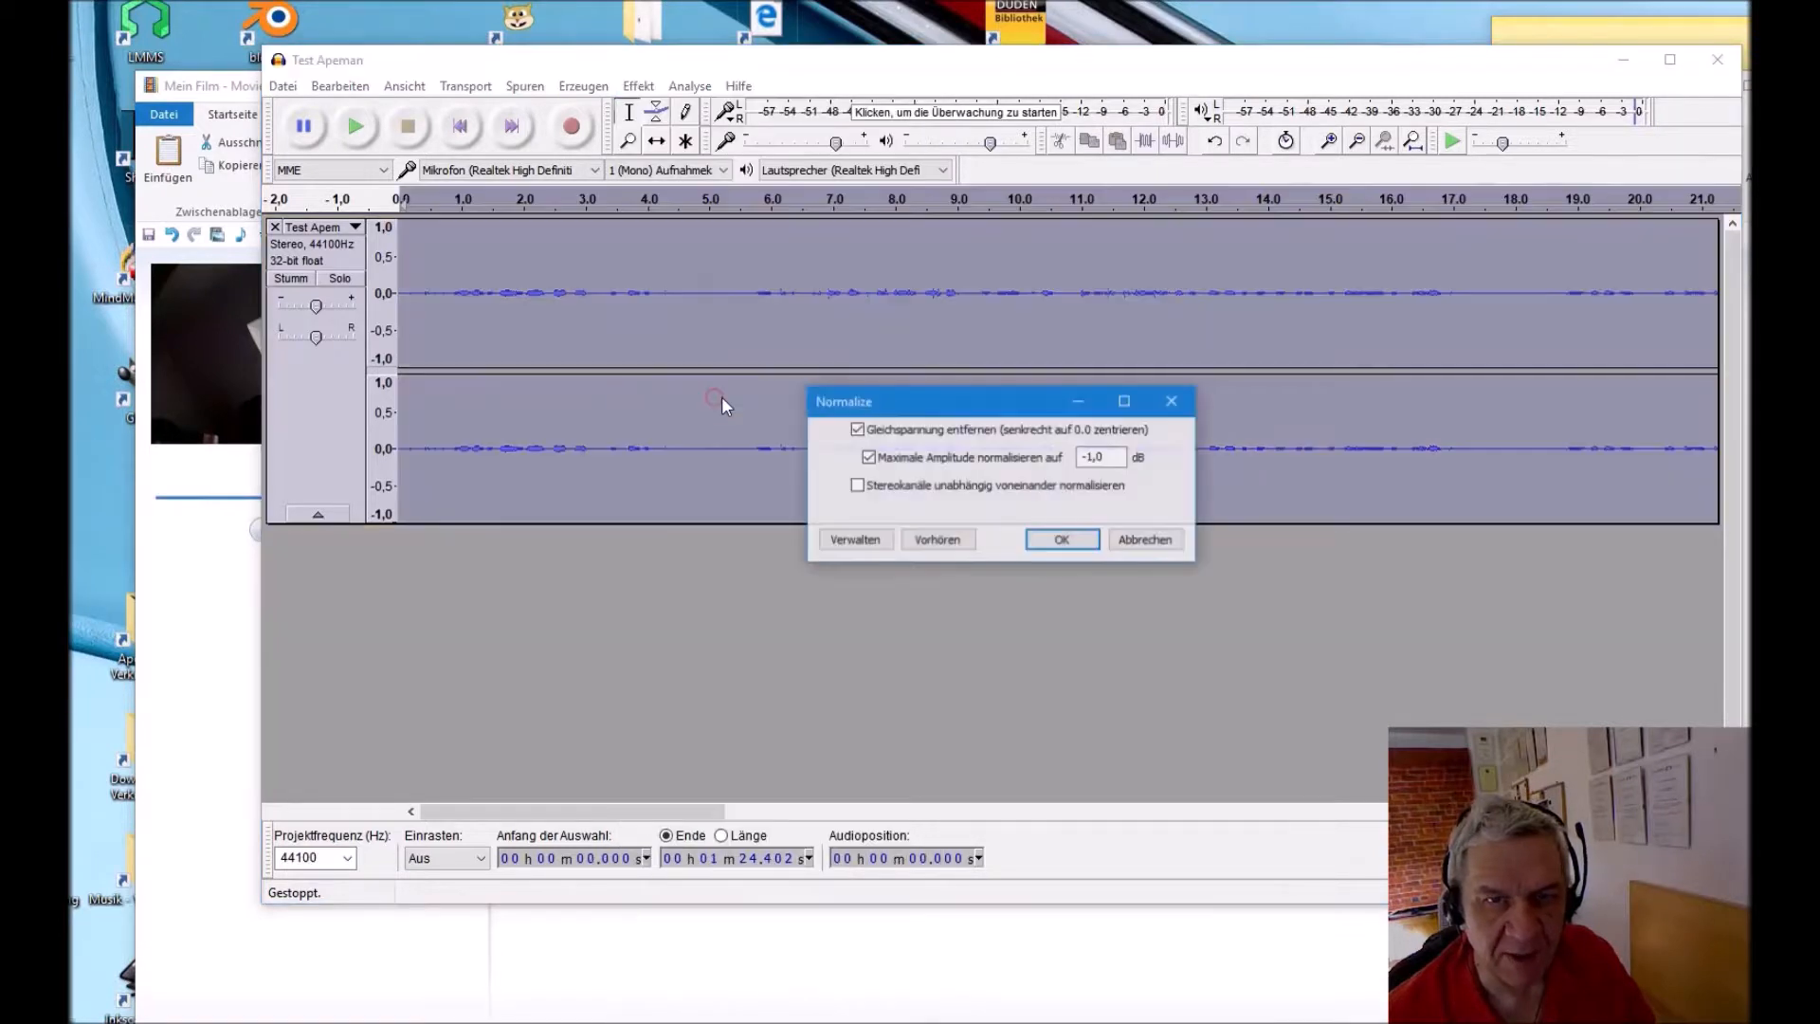
{"action": "left_click", "coordinate": [1061, 546]}
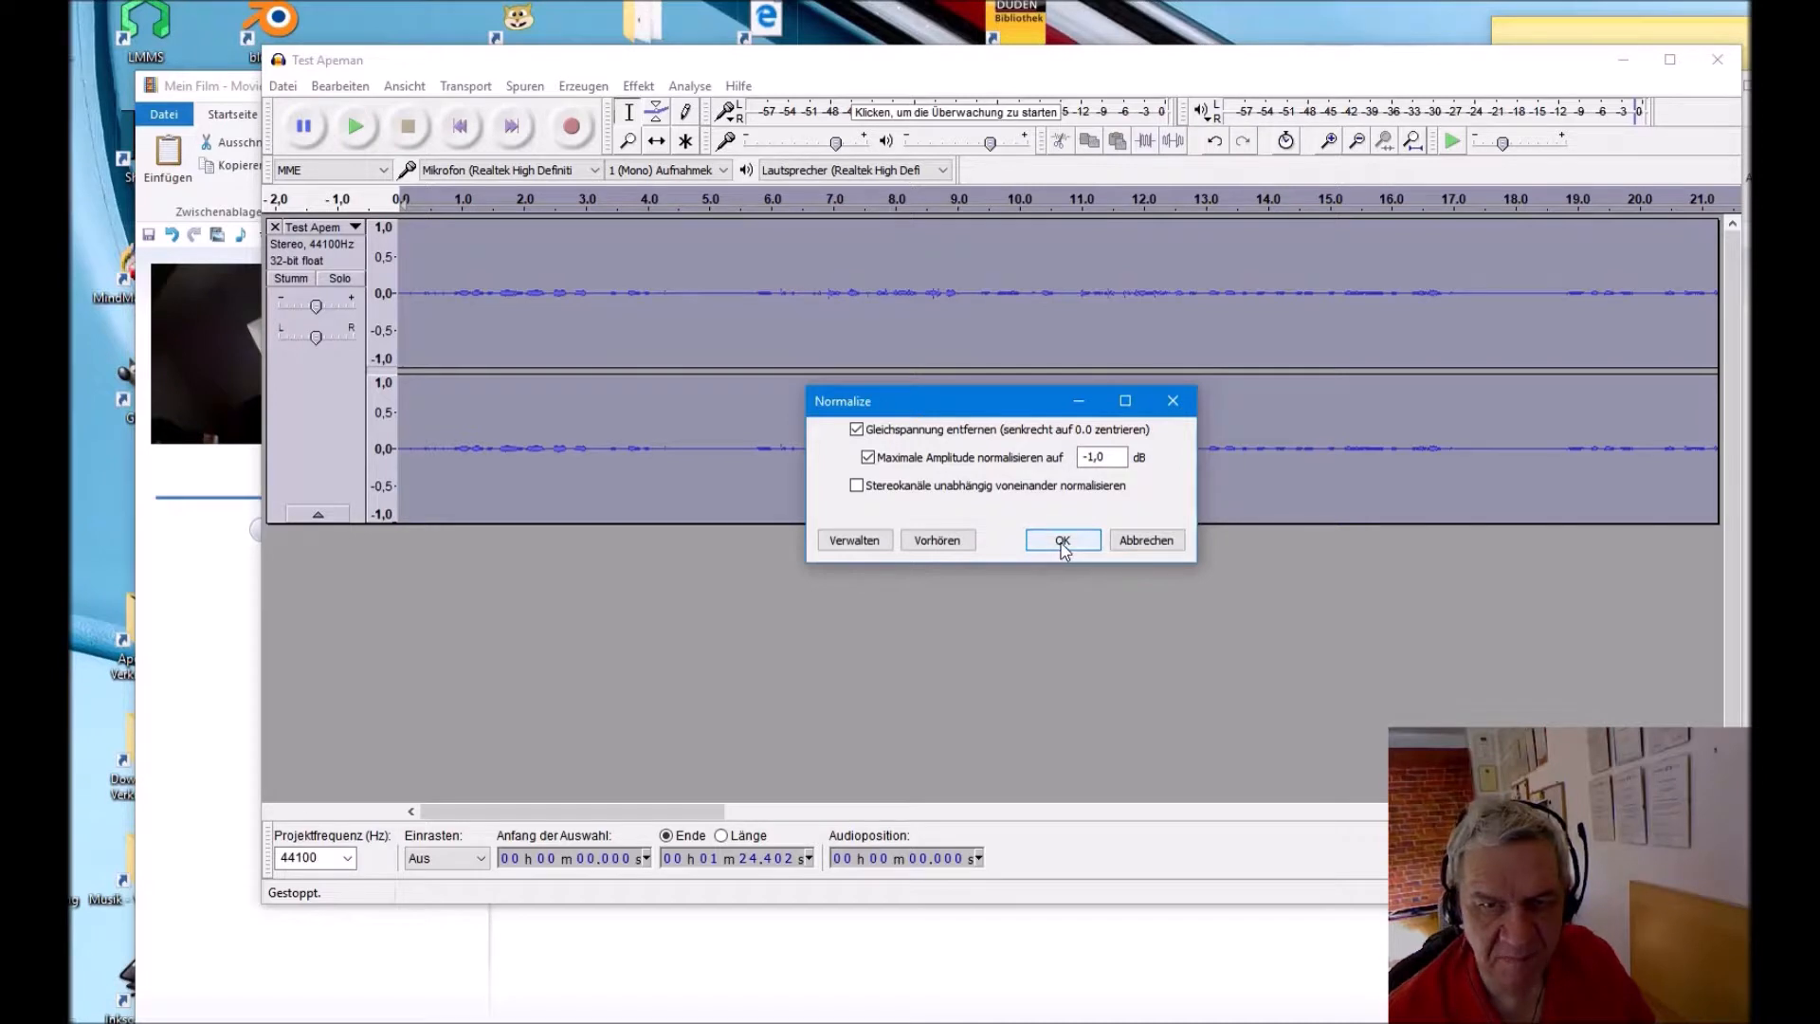
{"action": "left_click", "coordinate": [1066, 544]}
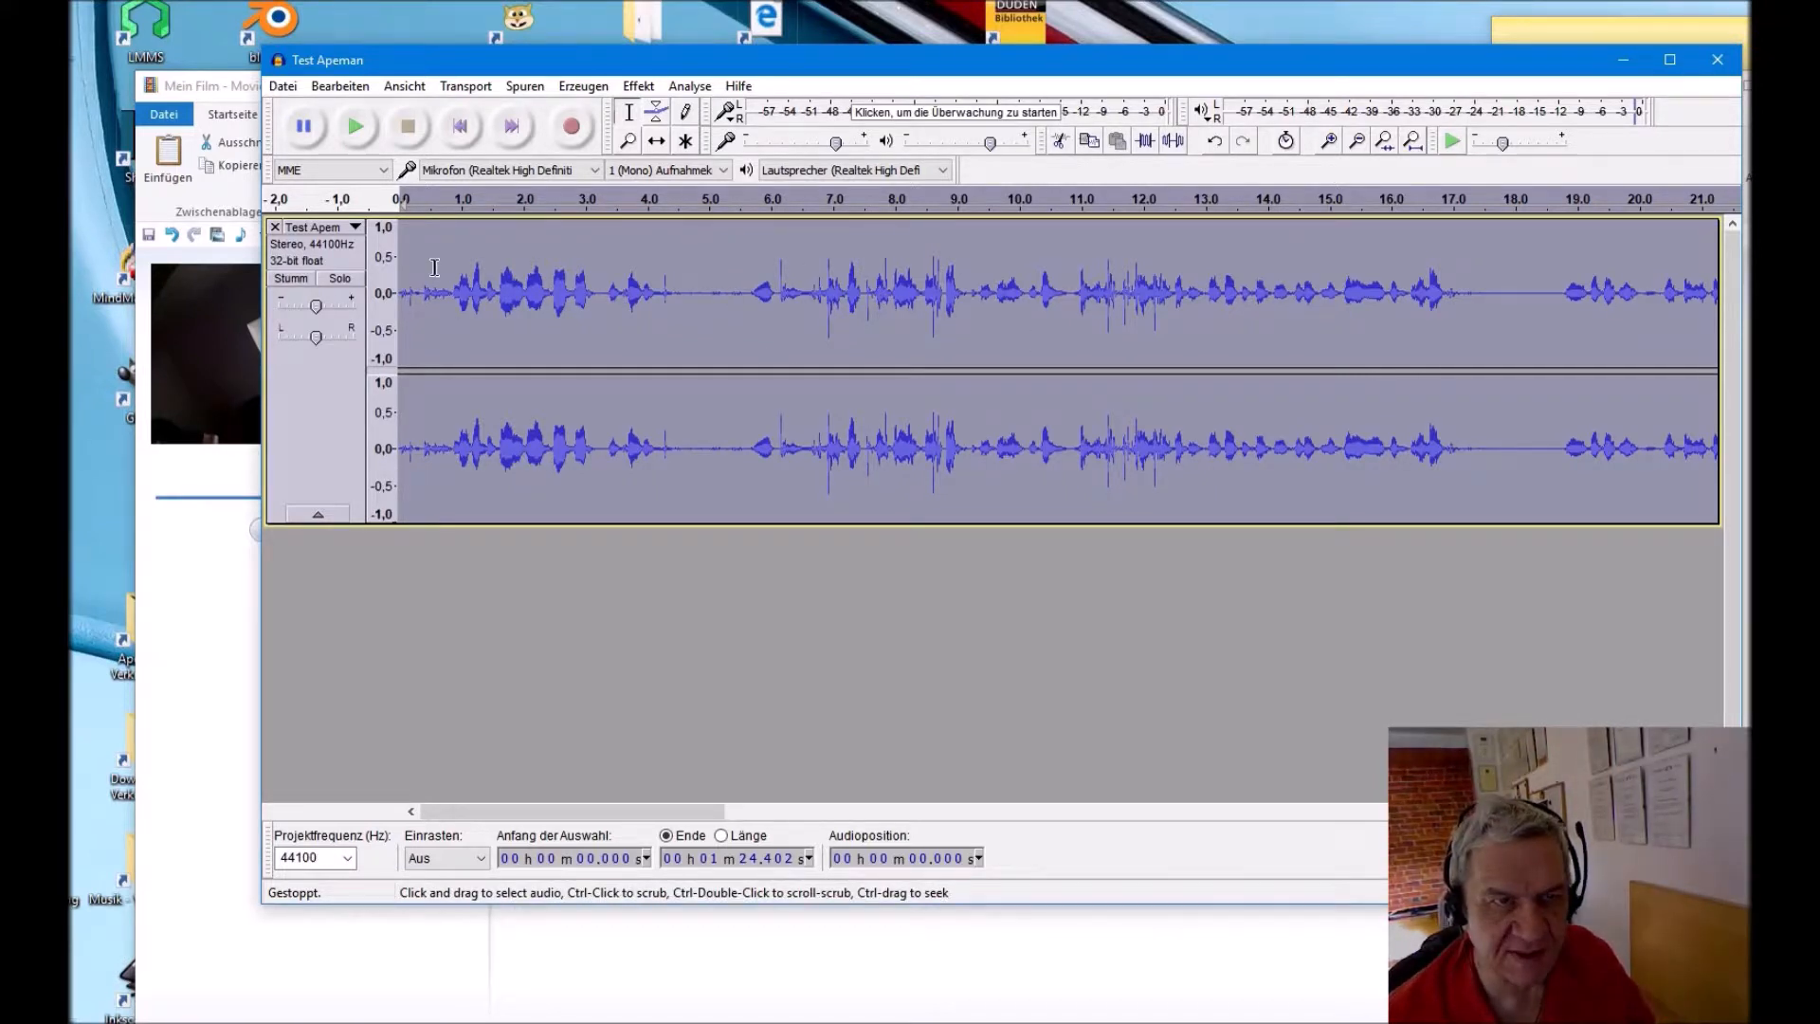
Step: Play the normalized track from about 0.150 s to check its loudness and remaining noise, and stop the playback
{"action": "left_click", "coordinate": [311, 347]}
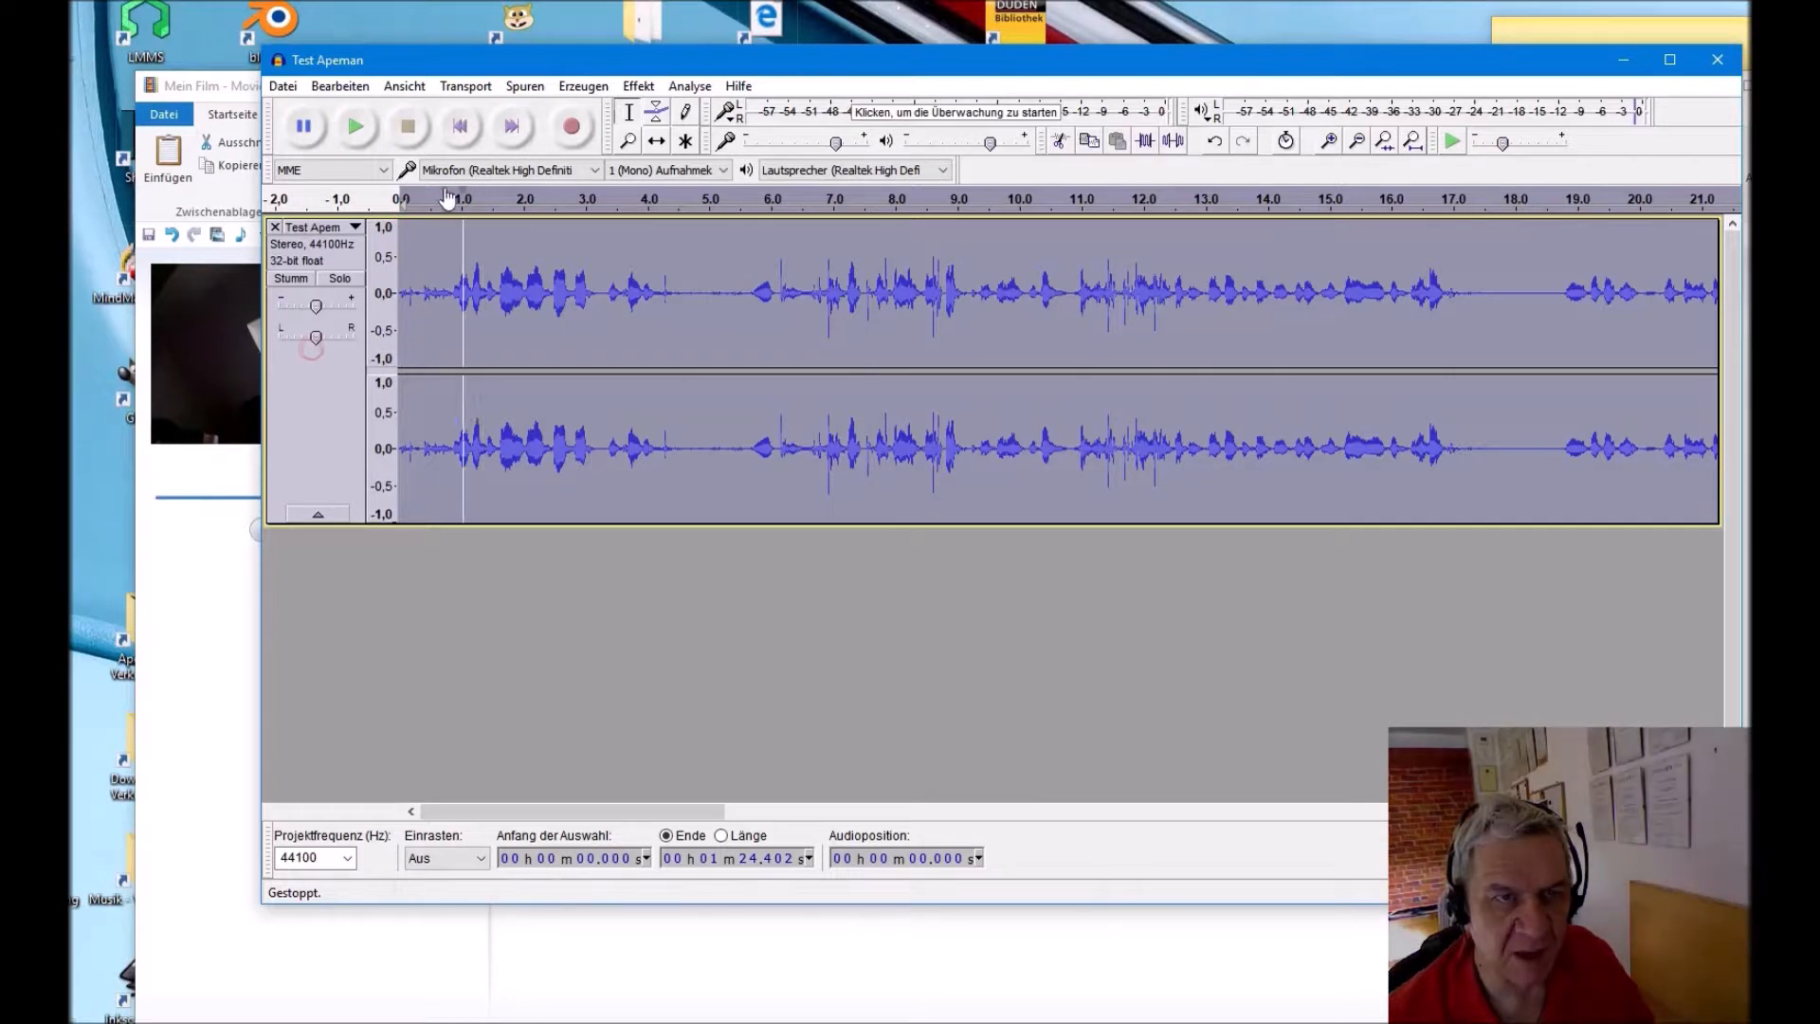
{"action": "left_click", "coordinate": [410, 236]}
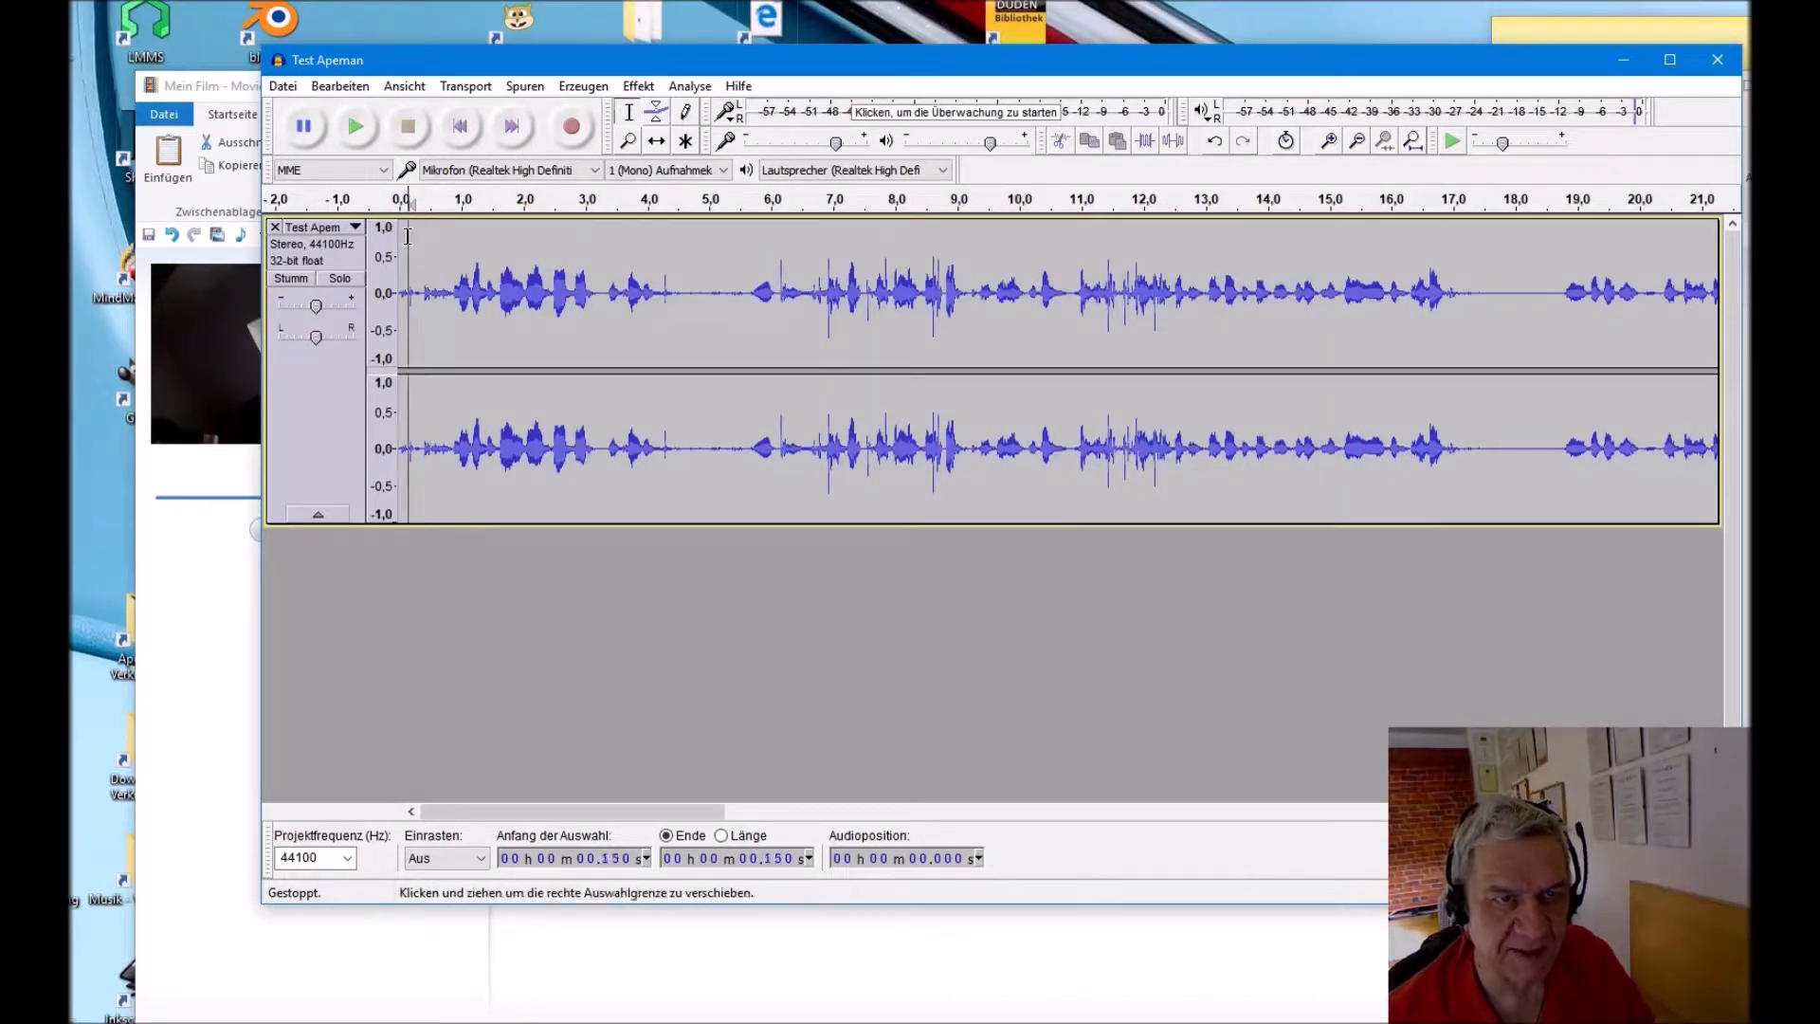
{"action": "left_click", "coordinate": [357, 131]}
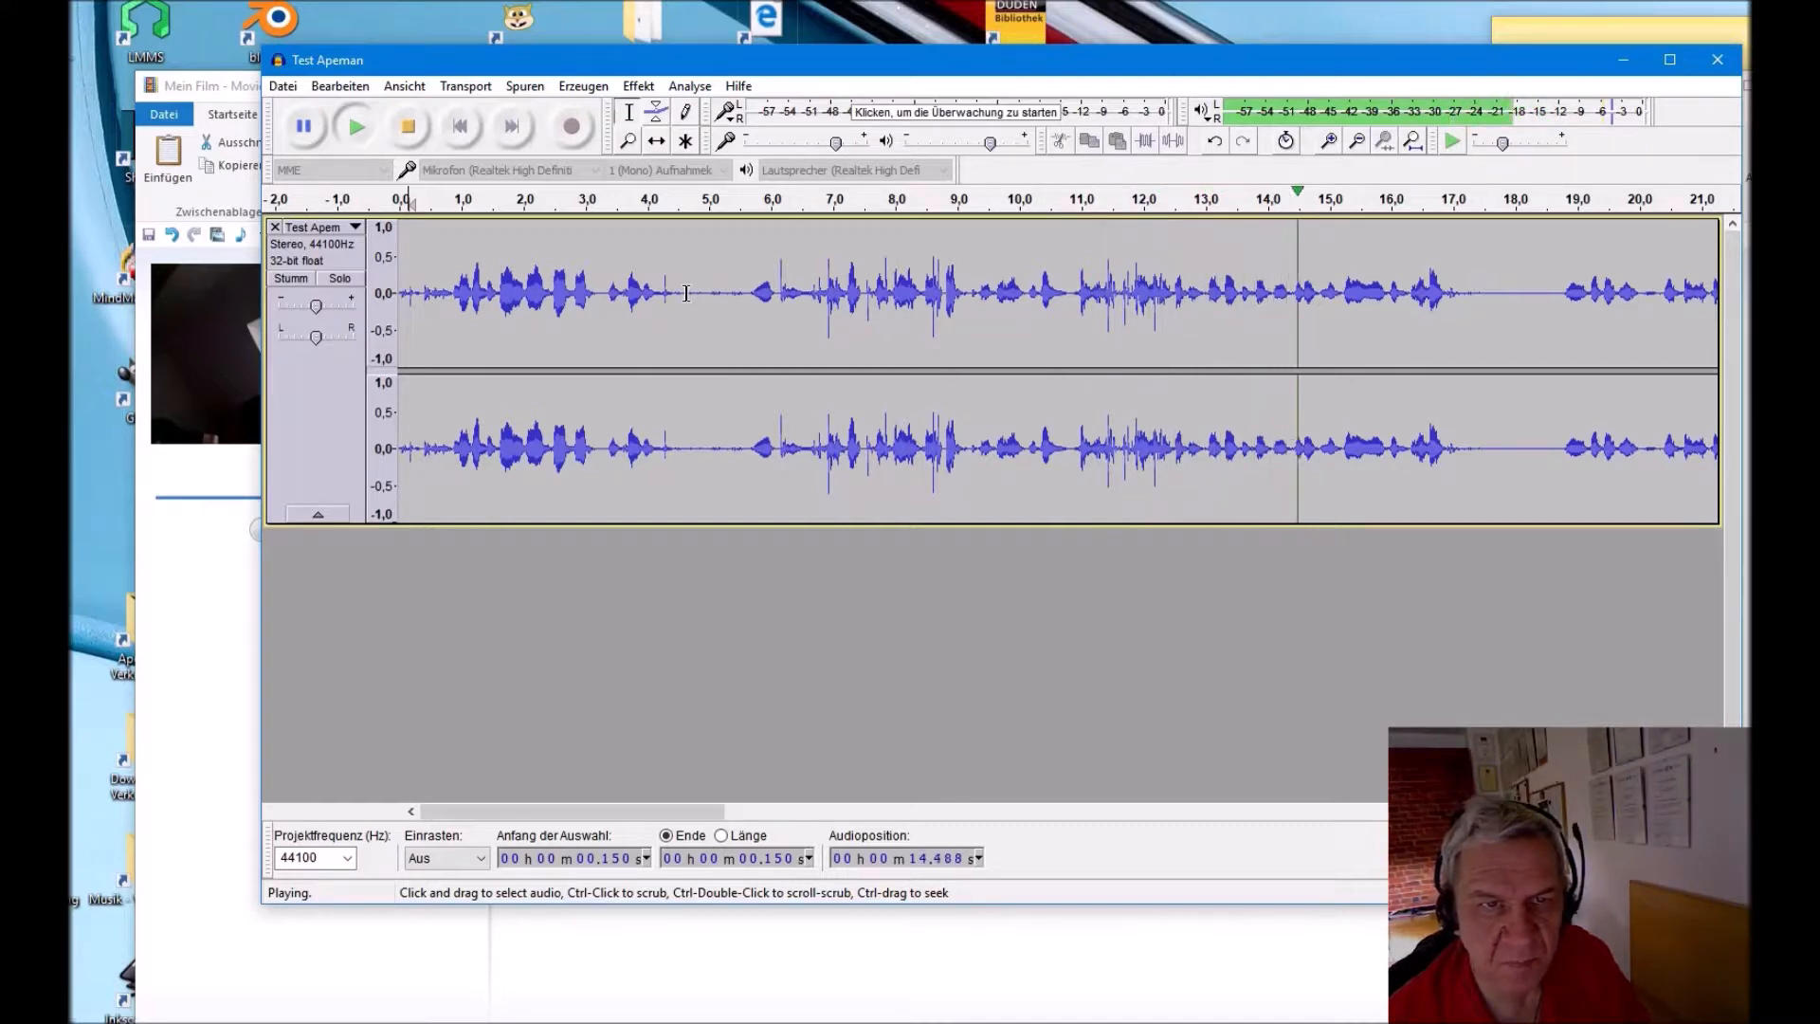
{"action": "left_click_drag", "start_coordinate": [672, 291], "coordinate": [733, 292]}
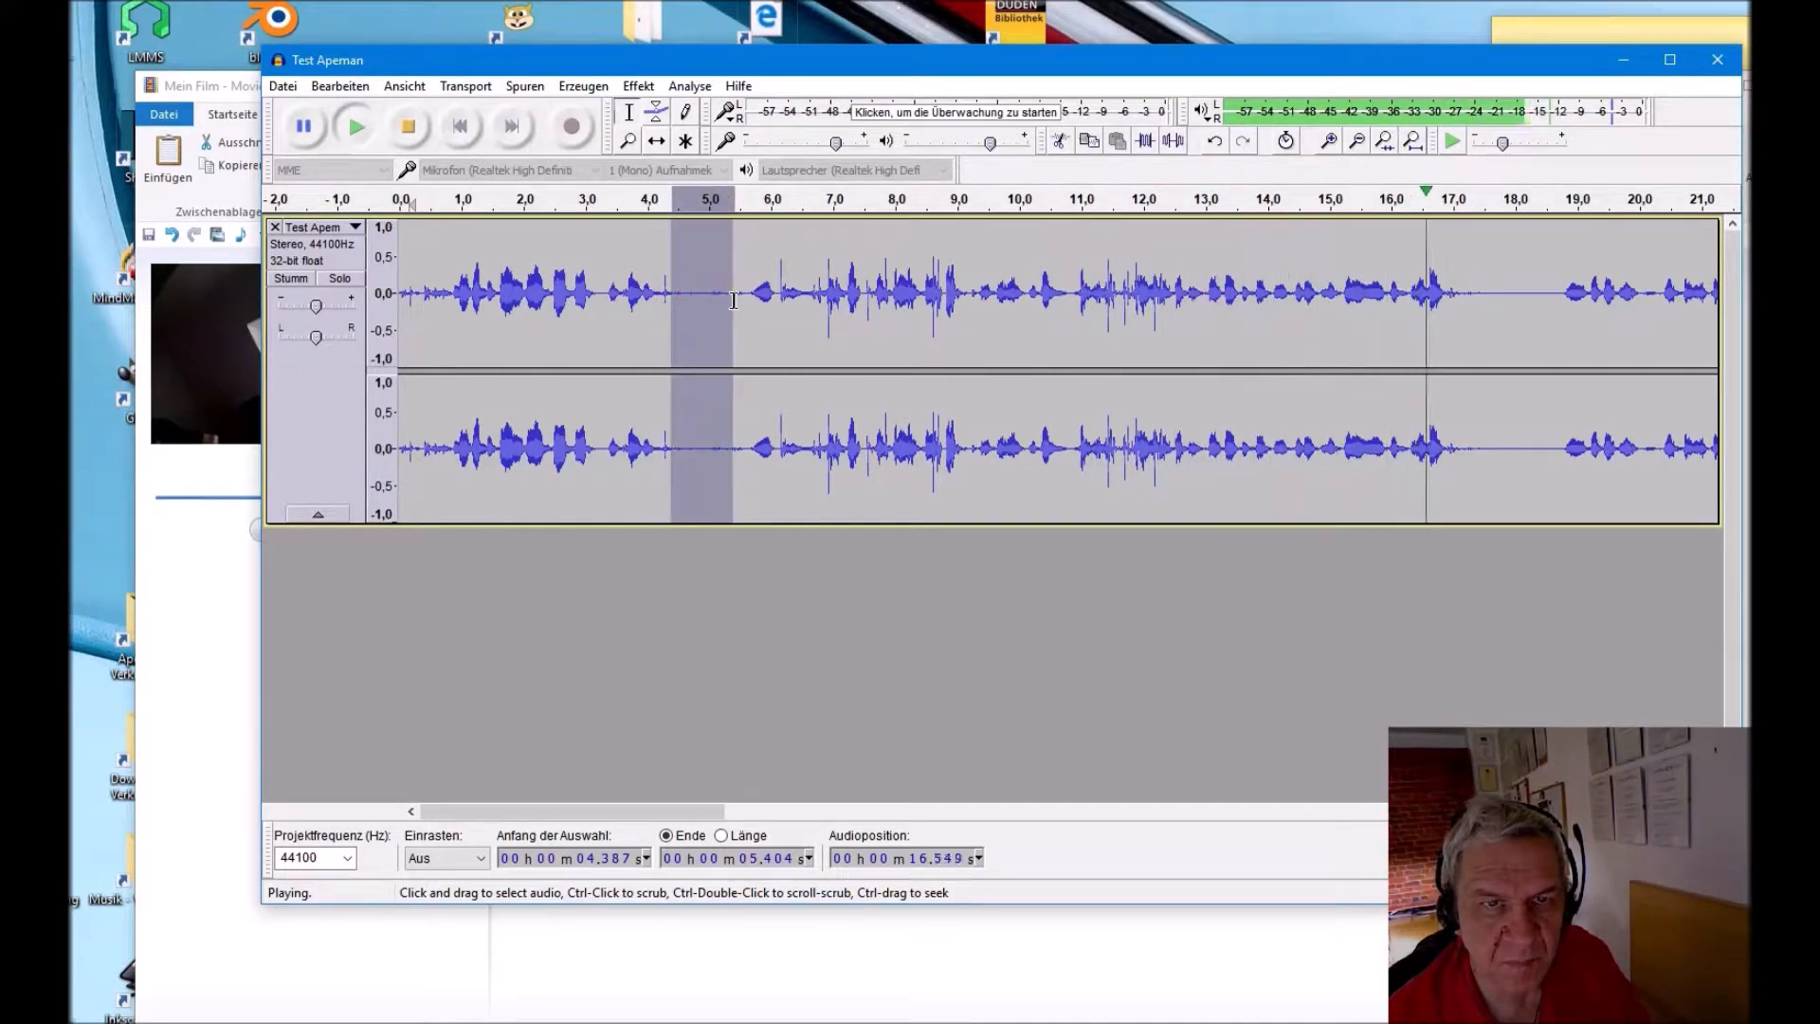
{"action": "left_click", "coordinate": [699, 283]}
{"action": "key", "text": "space"}
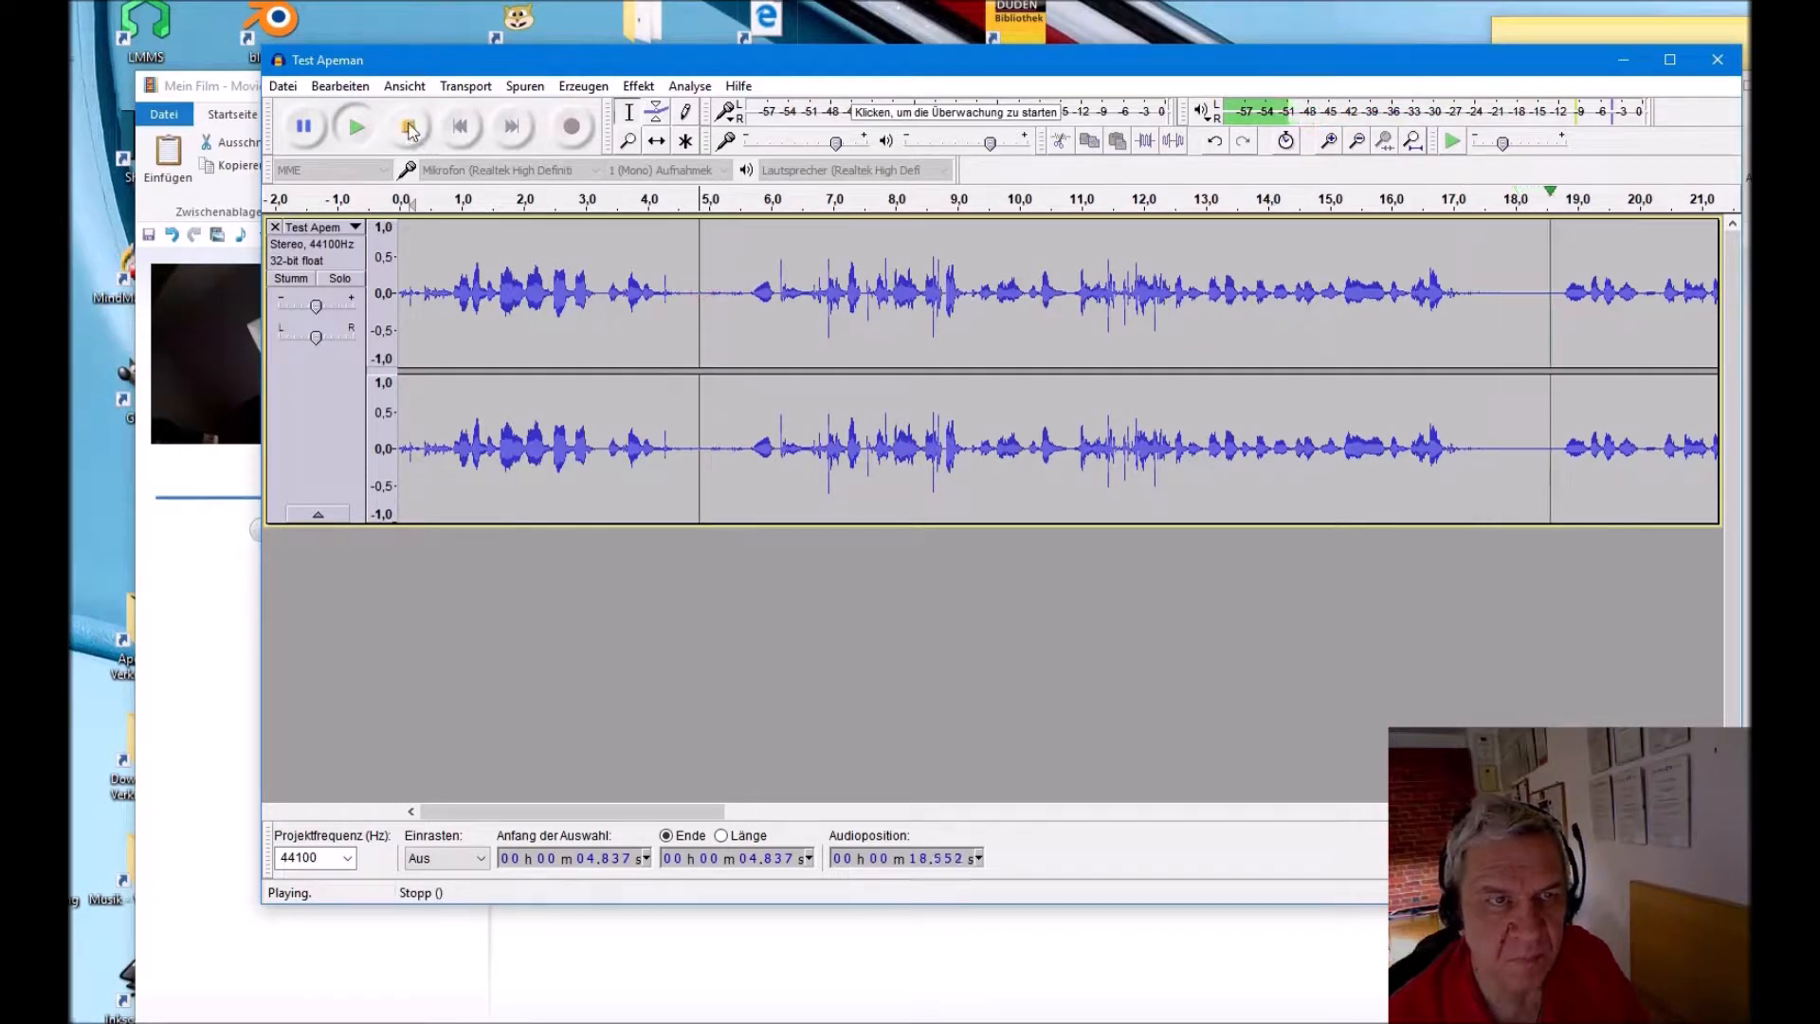
Step: Select the speech-free passage from about 4.437 s to 5.504 s, listen to it and capture it as the noise profile
{"action": "left_click_drag", "start_coordinate": [674, 284], "coordinate": [739, 290]}
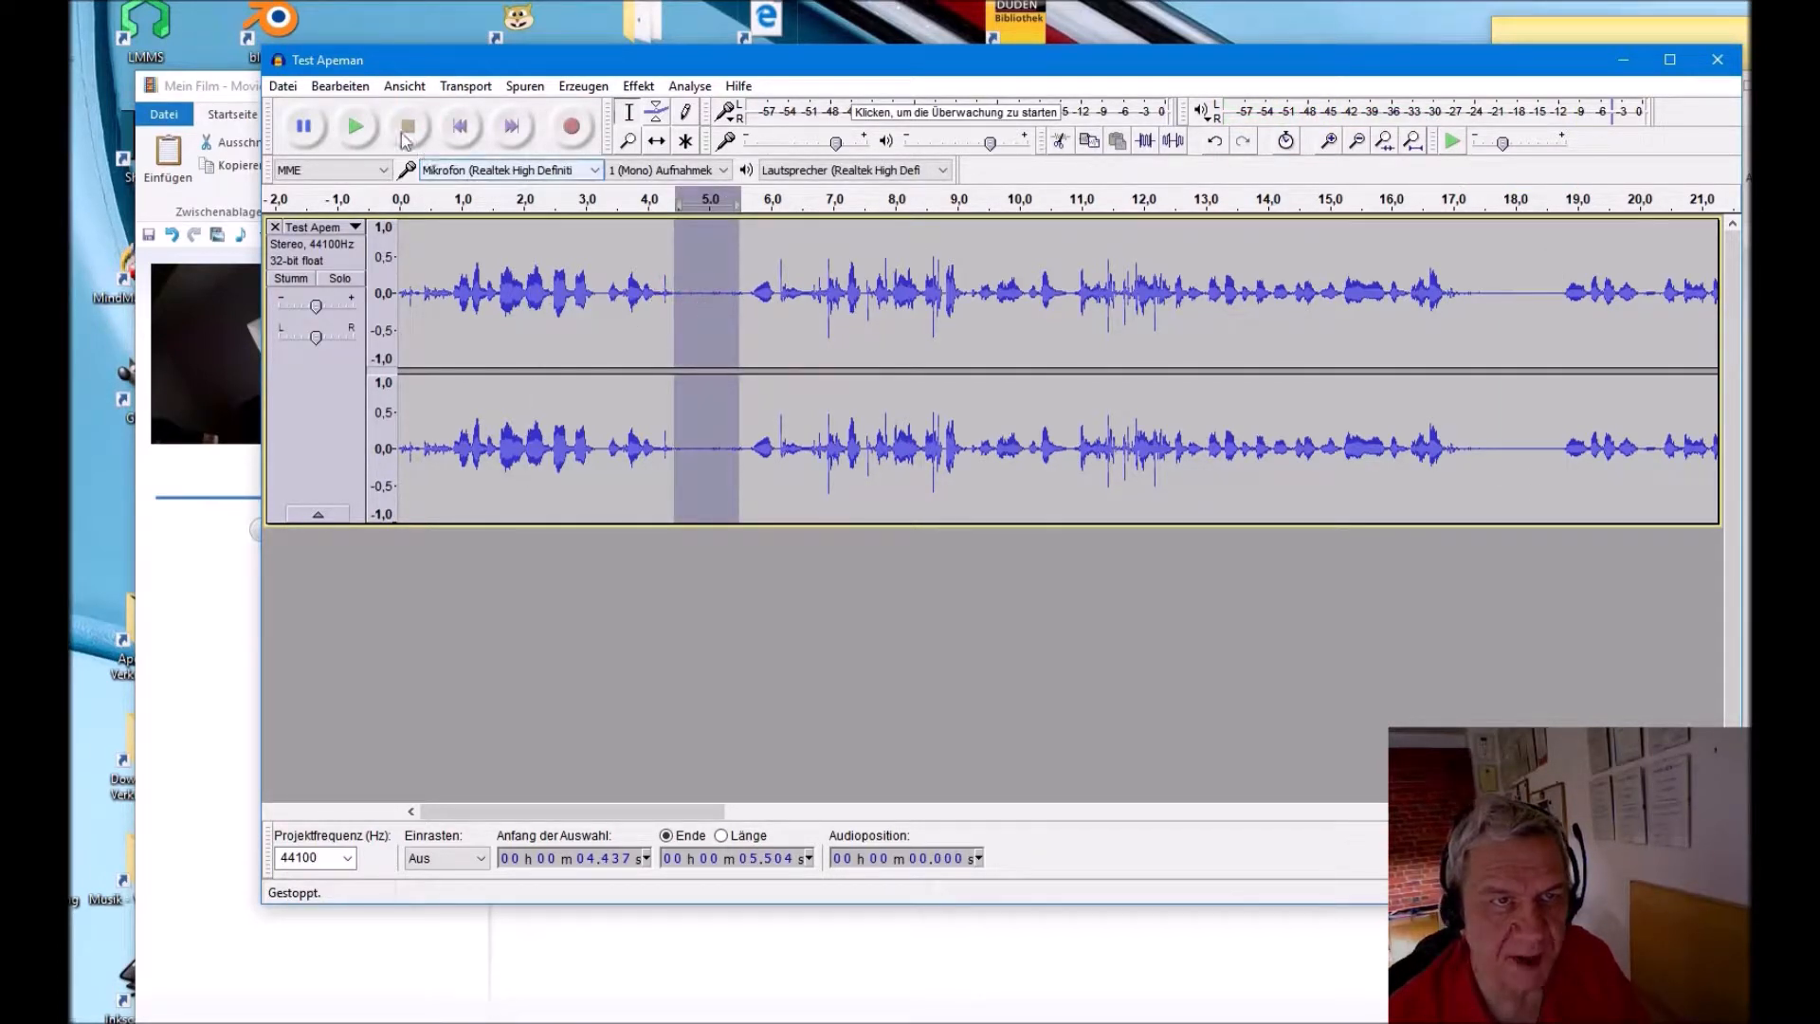
{"action": "left_click", "coordinate": [358, 131]}
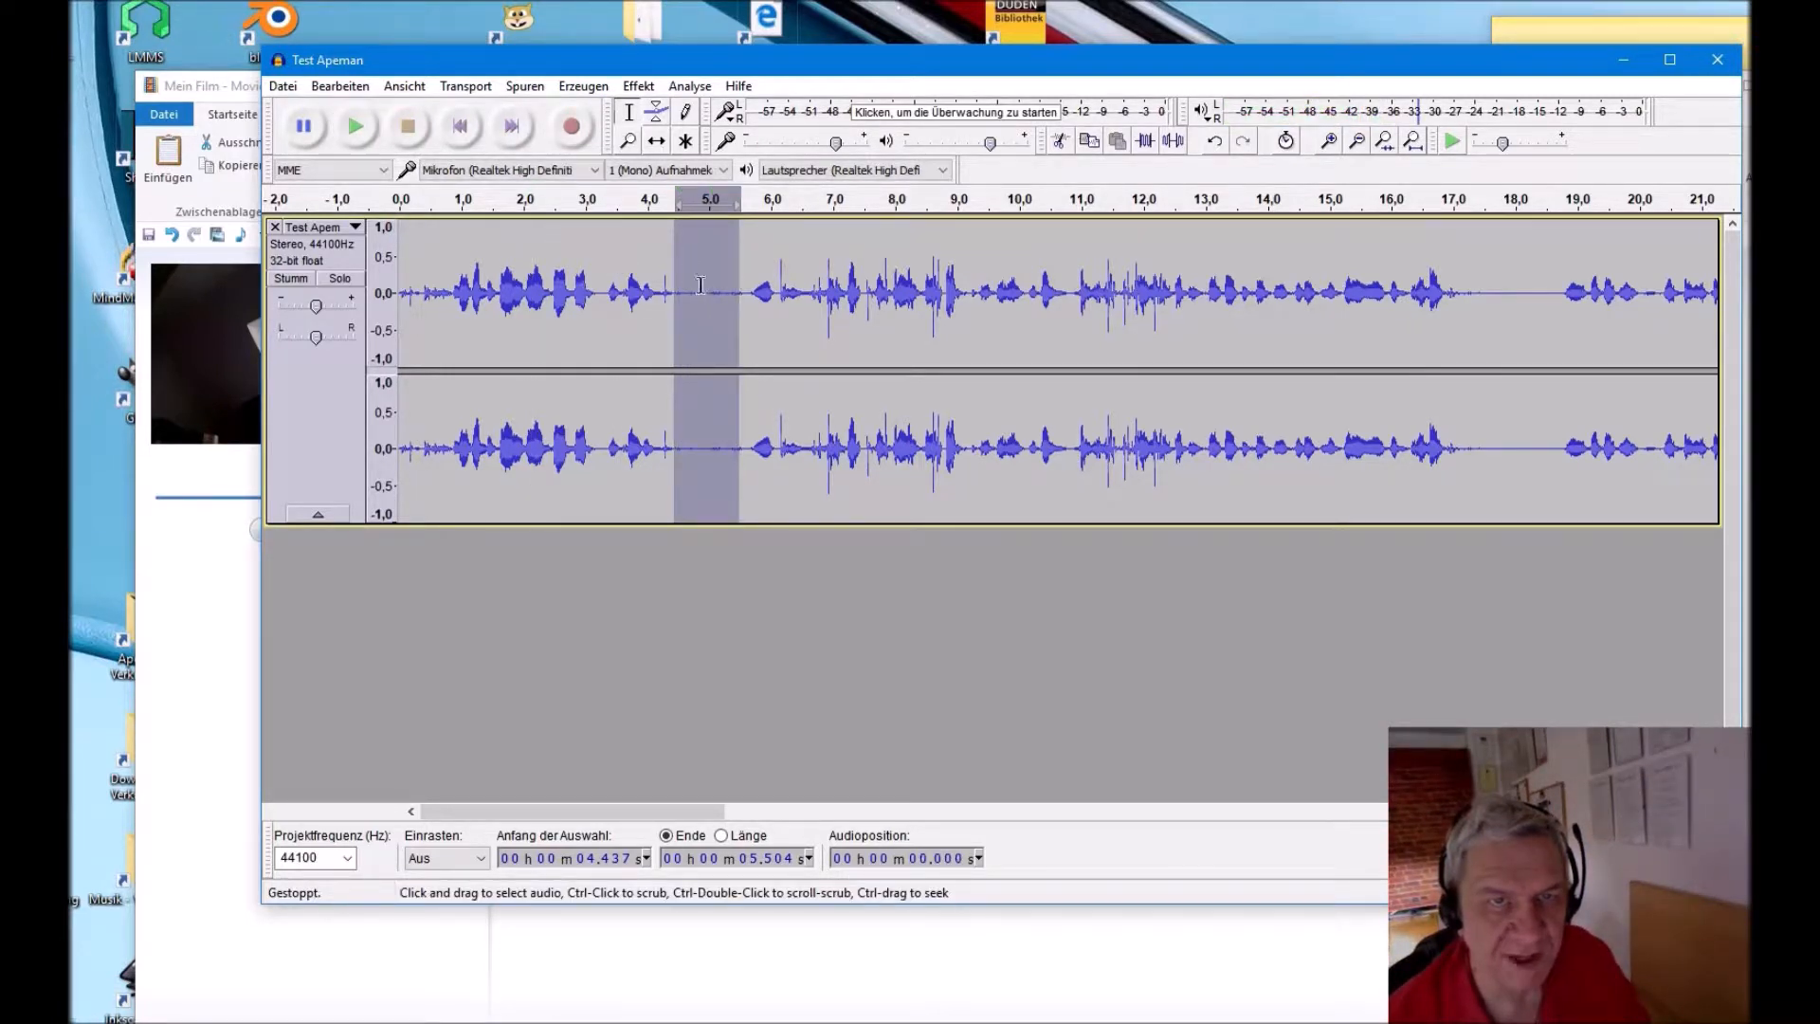
{"action": "left_click", "coordinate": [638, 86]}
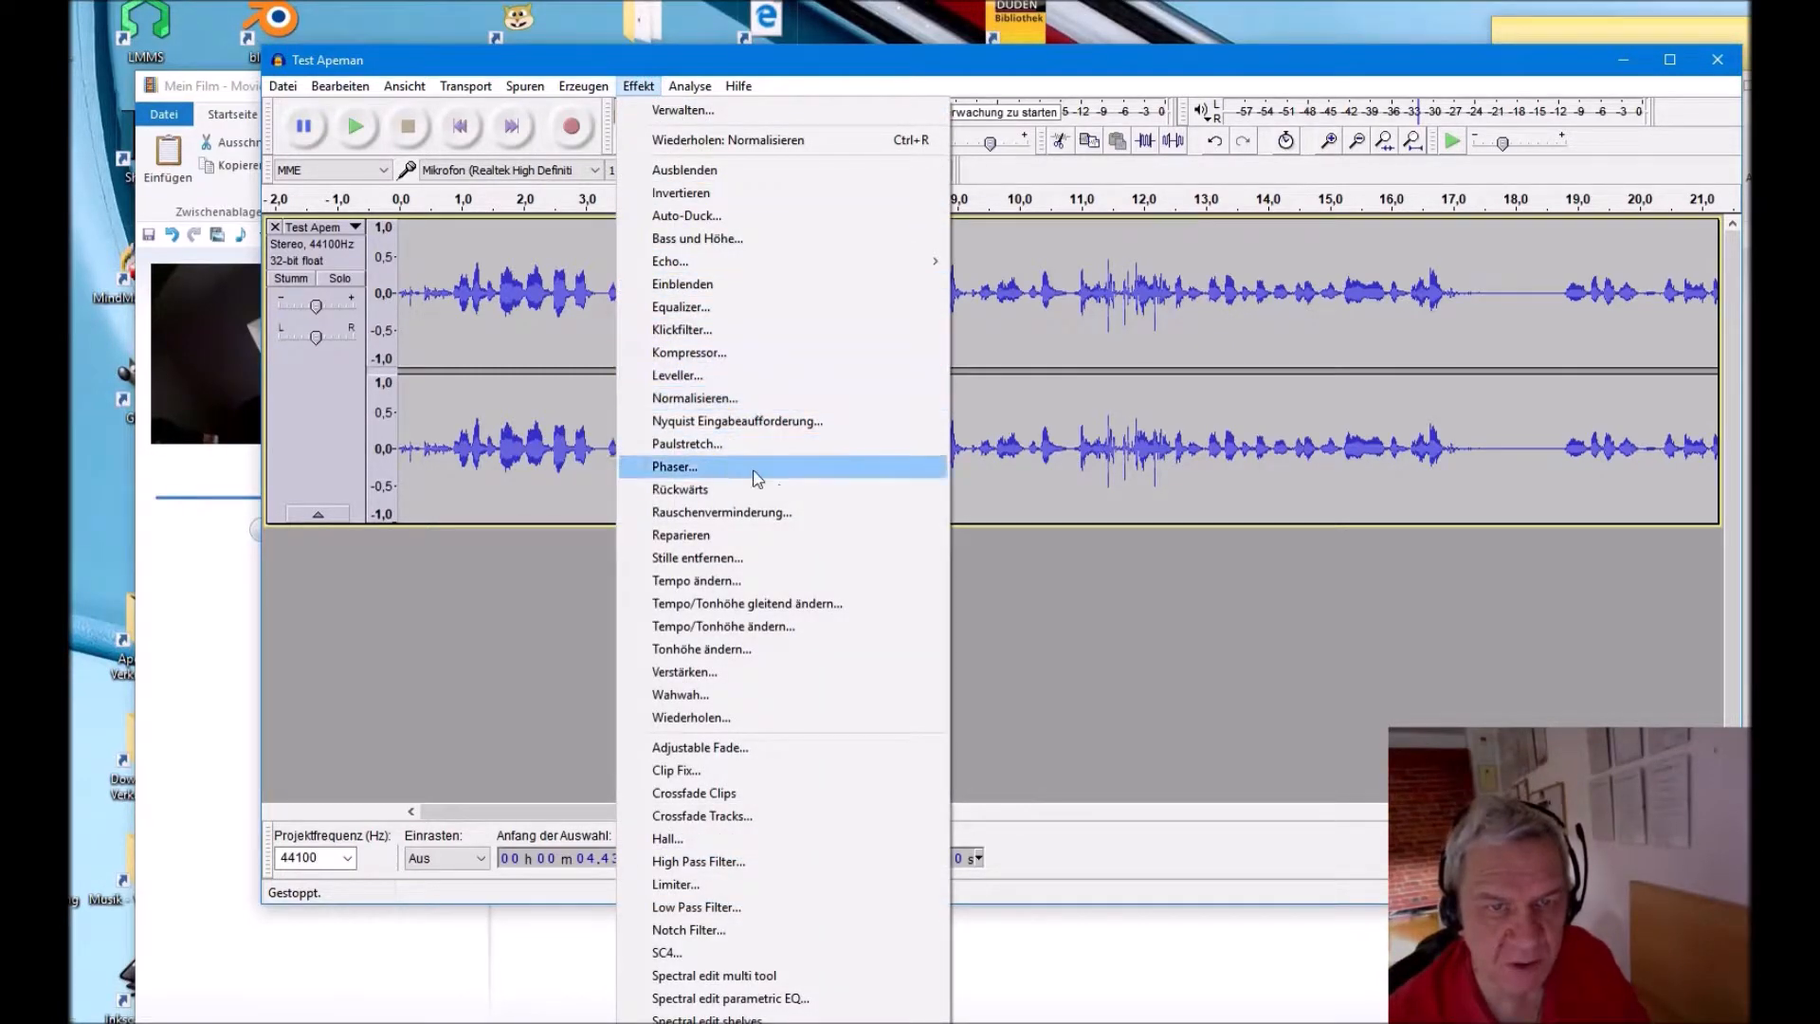
{"action": "left_click", "coordinate": [780, 517]}
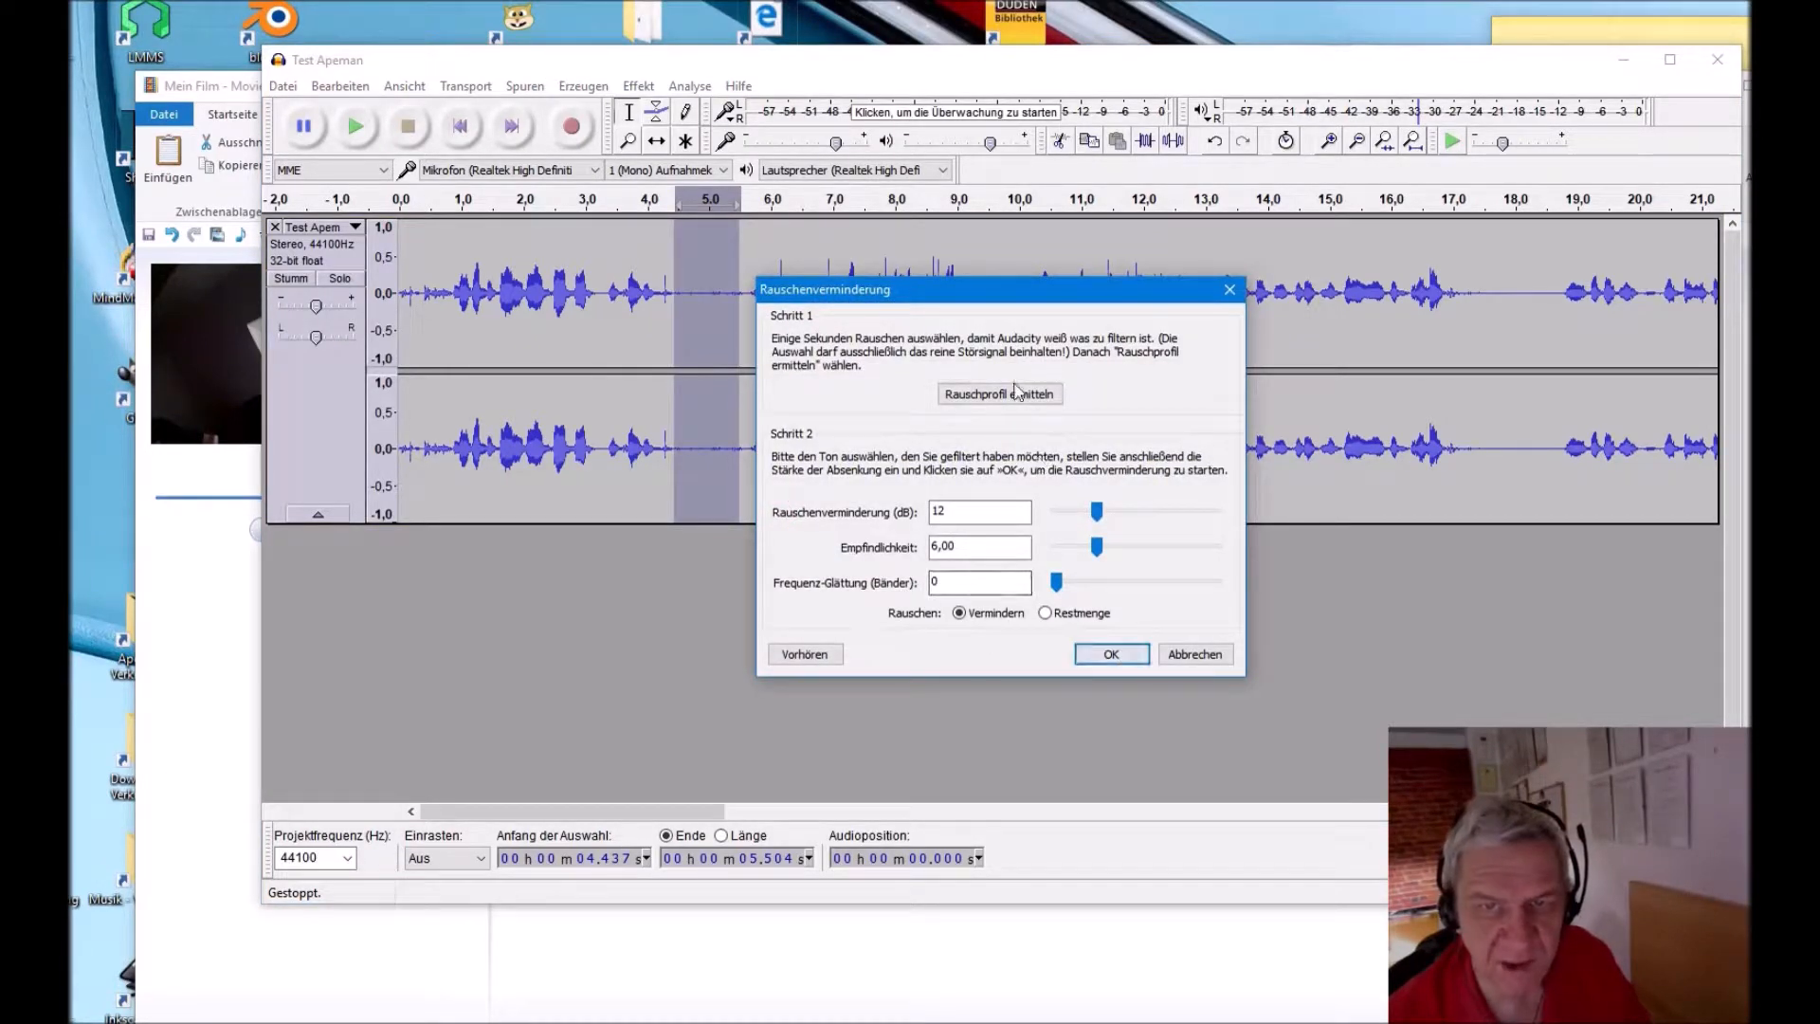
{"action": "left_click", "coordinate": [1014, 398]}
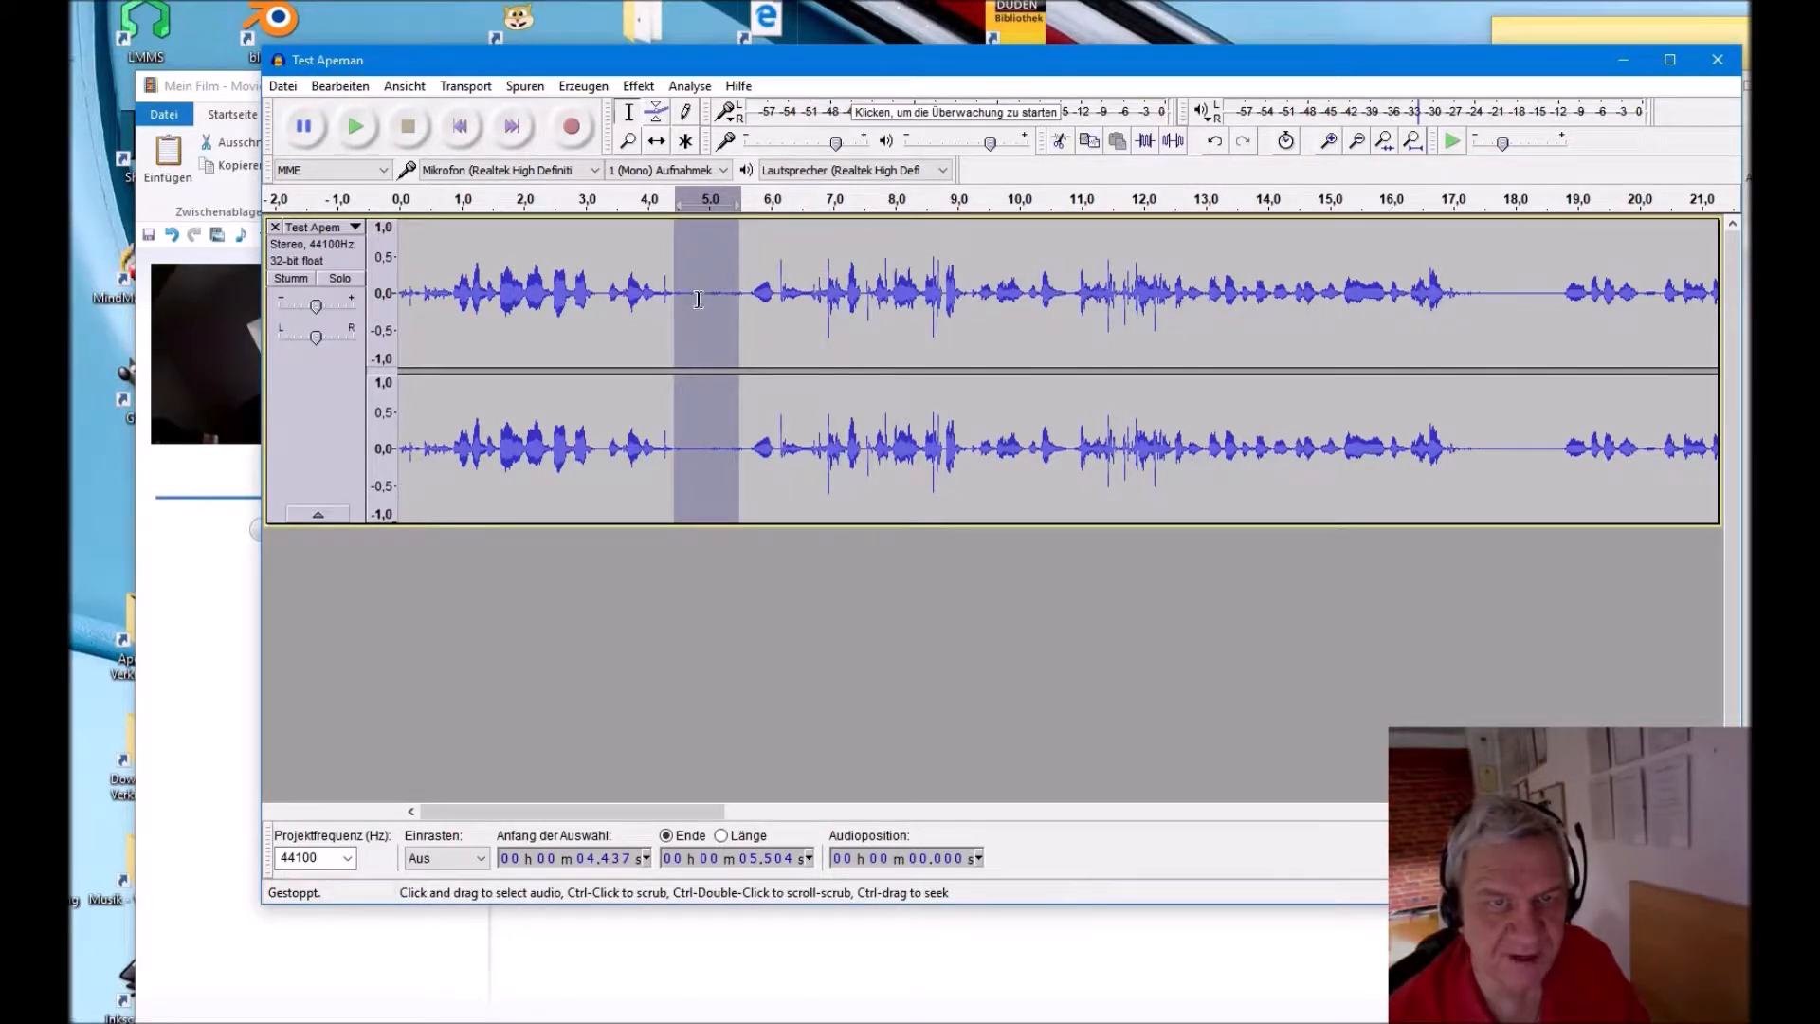
Step: Apply noise reduction to the whole track with 12 dB reduction, sensitivity 6.00 and frequency smoothing 0
{"action": "left_click", "coordinate": [331, 375]}
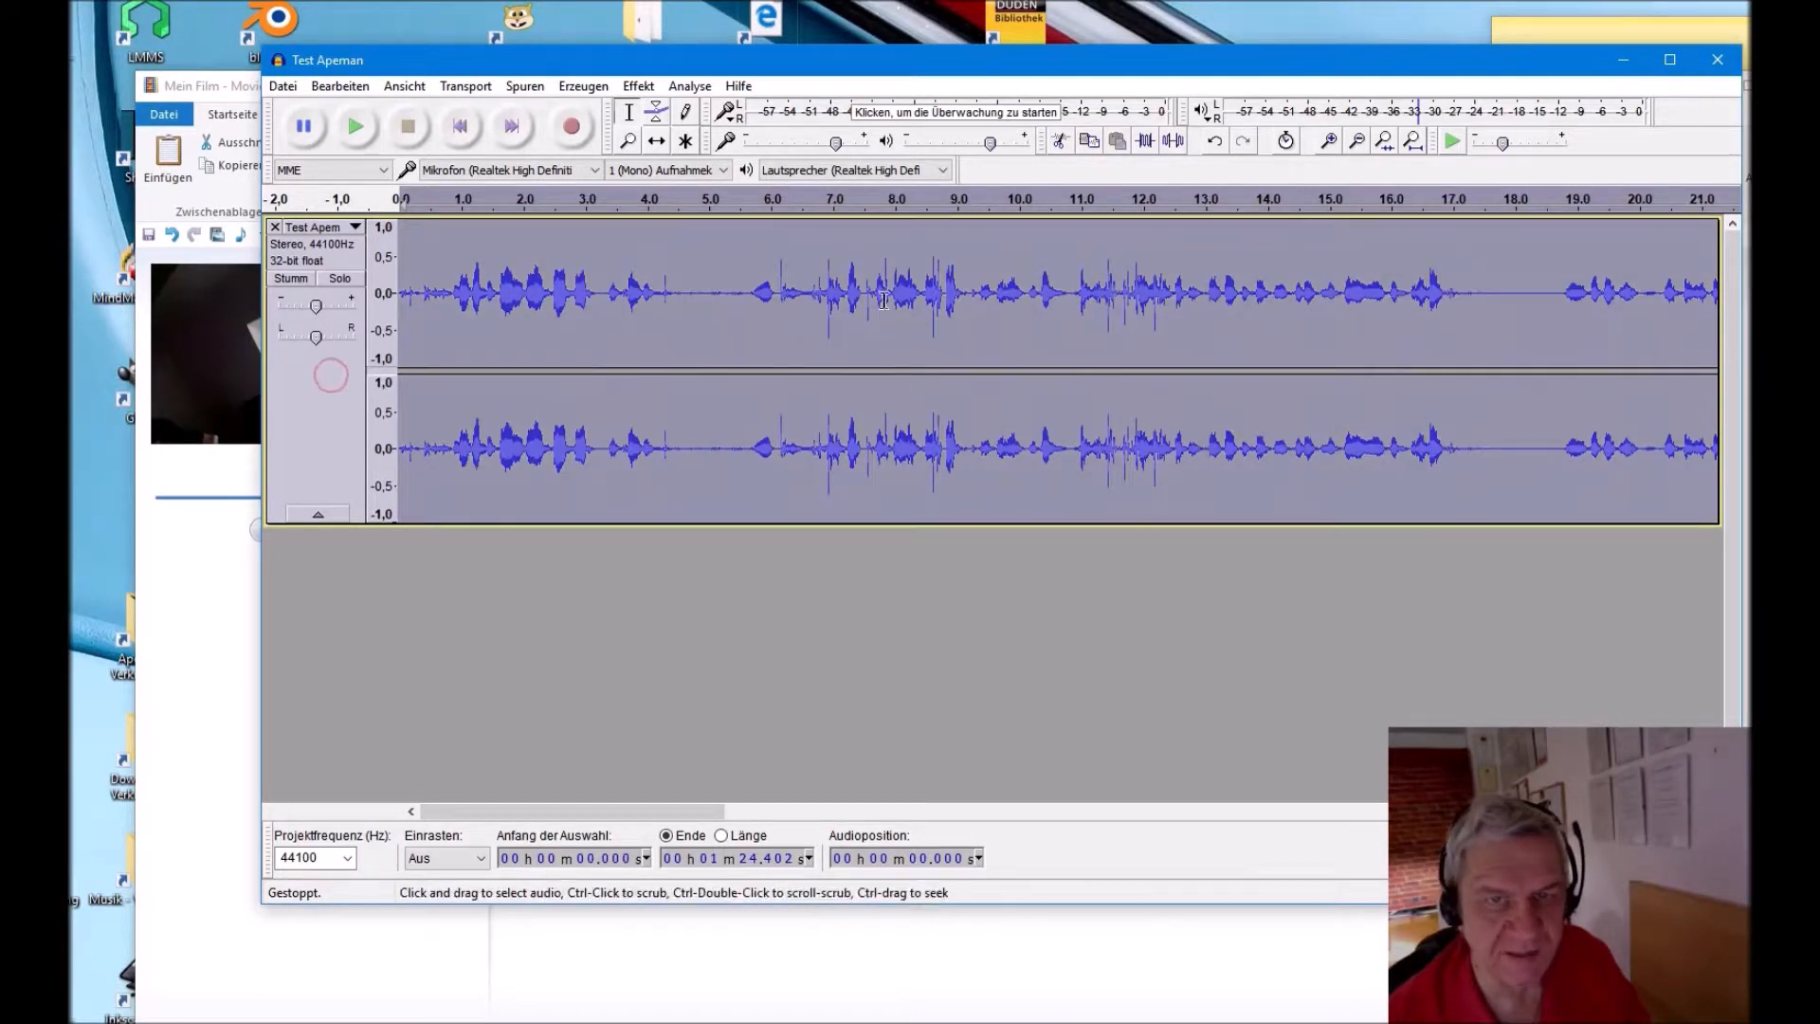
{"action": "left_click", "coordinate": [639, 88]}
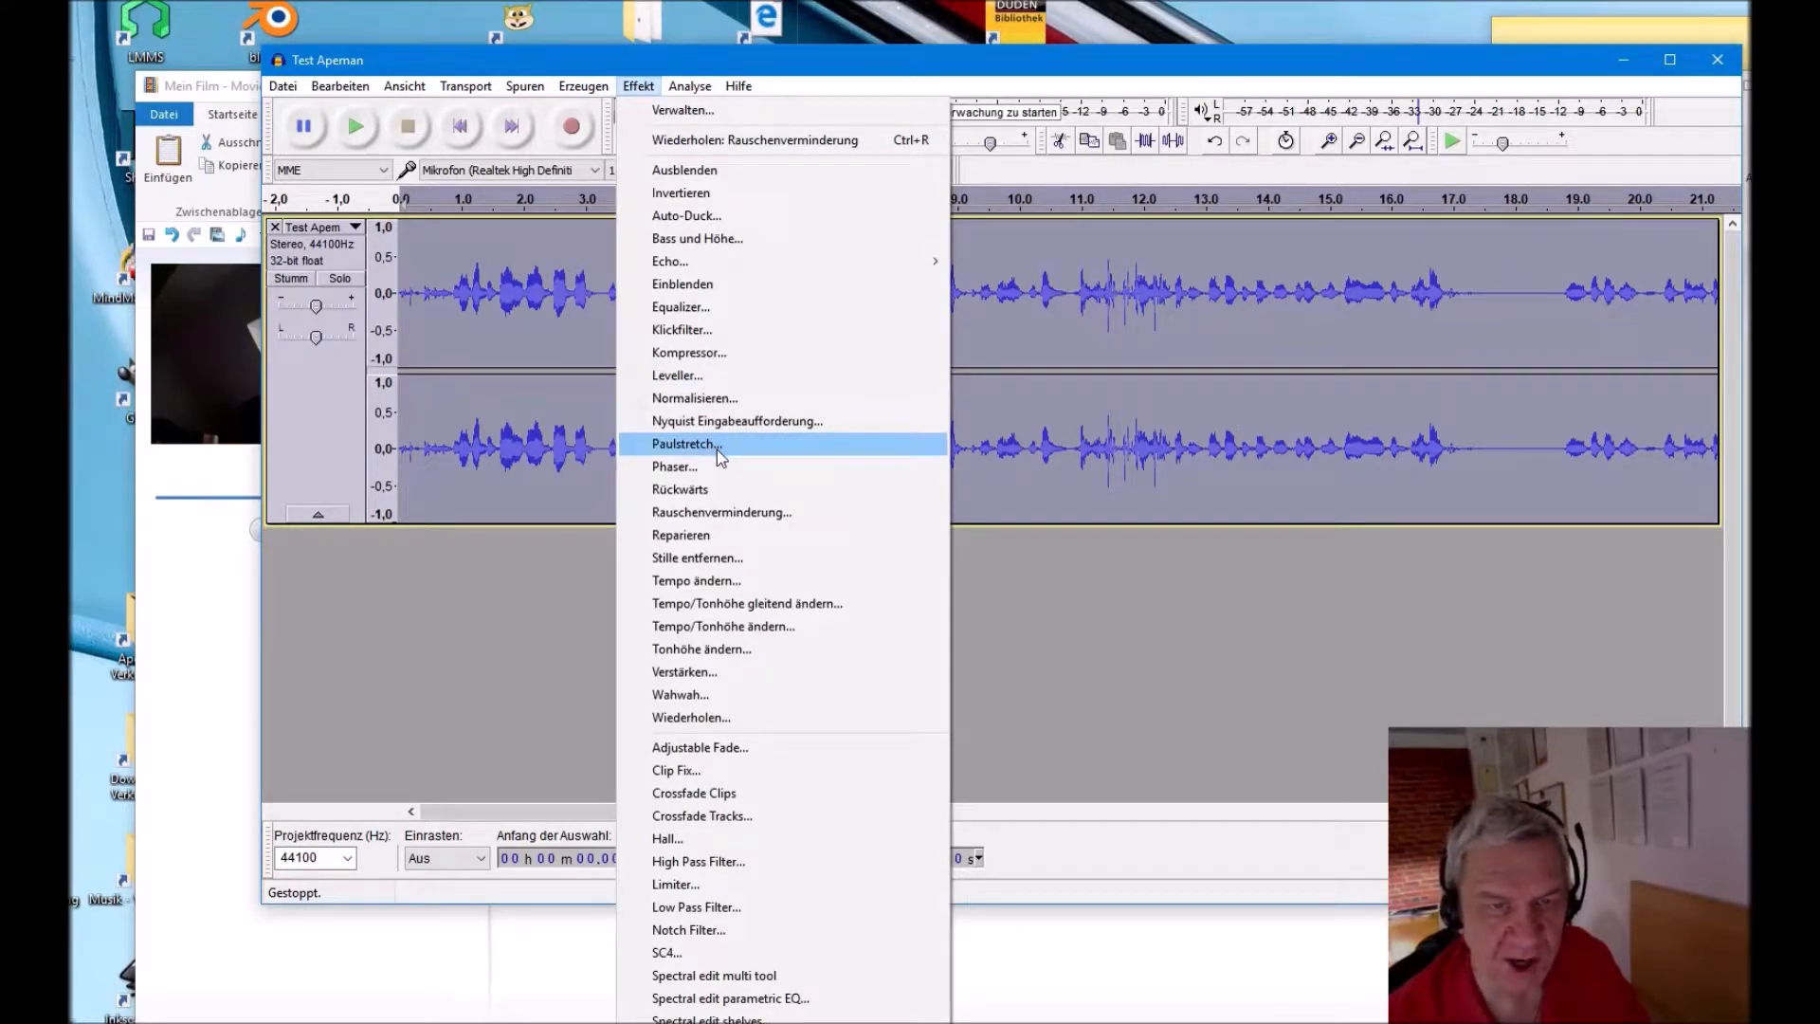
{"action": "left_click", "coordinate": [726, 515]}
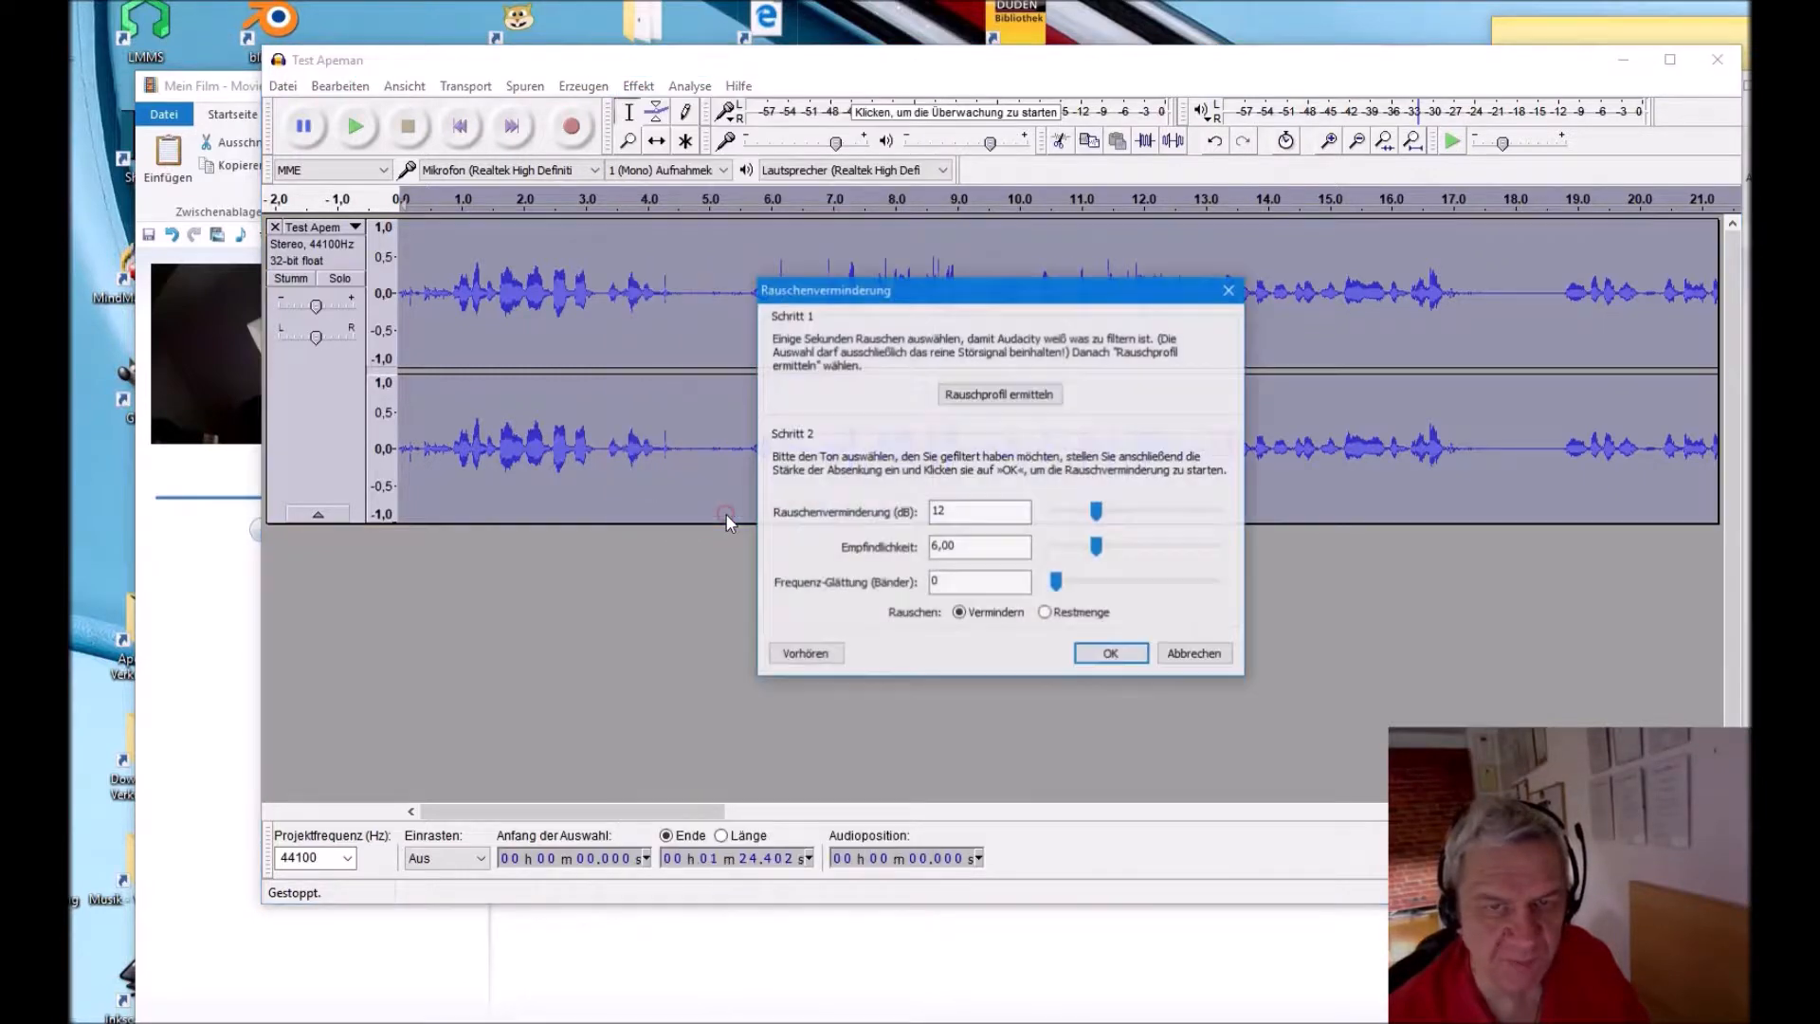
{"action": "left_click", "coordinate": [1111, 654]}
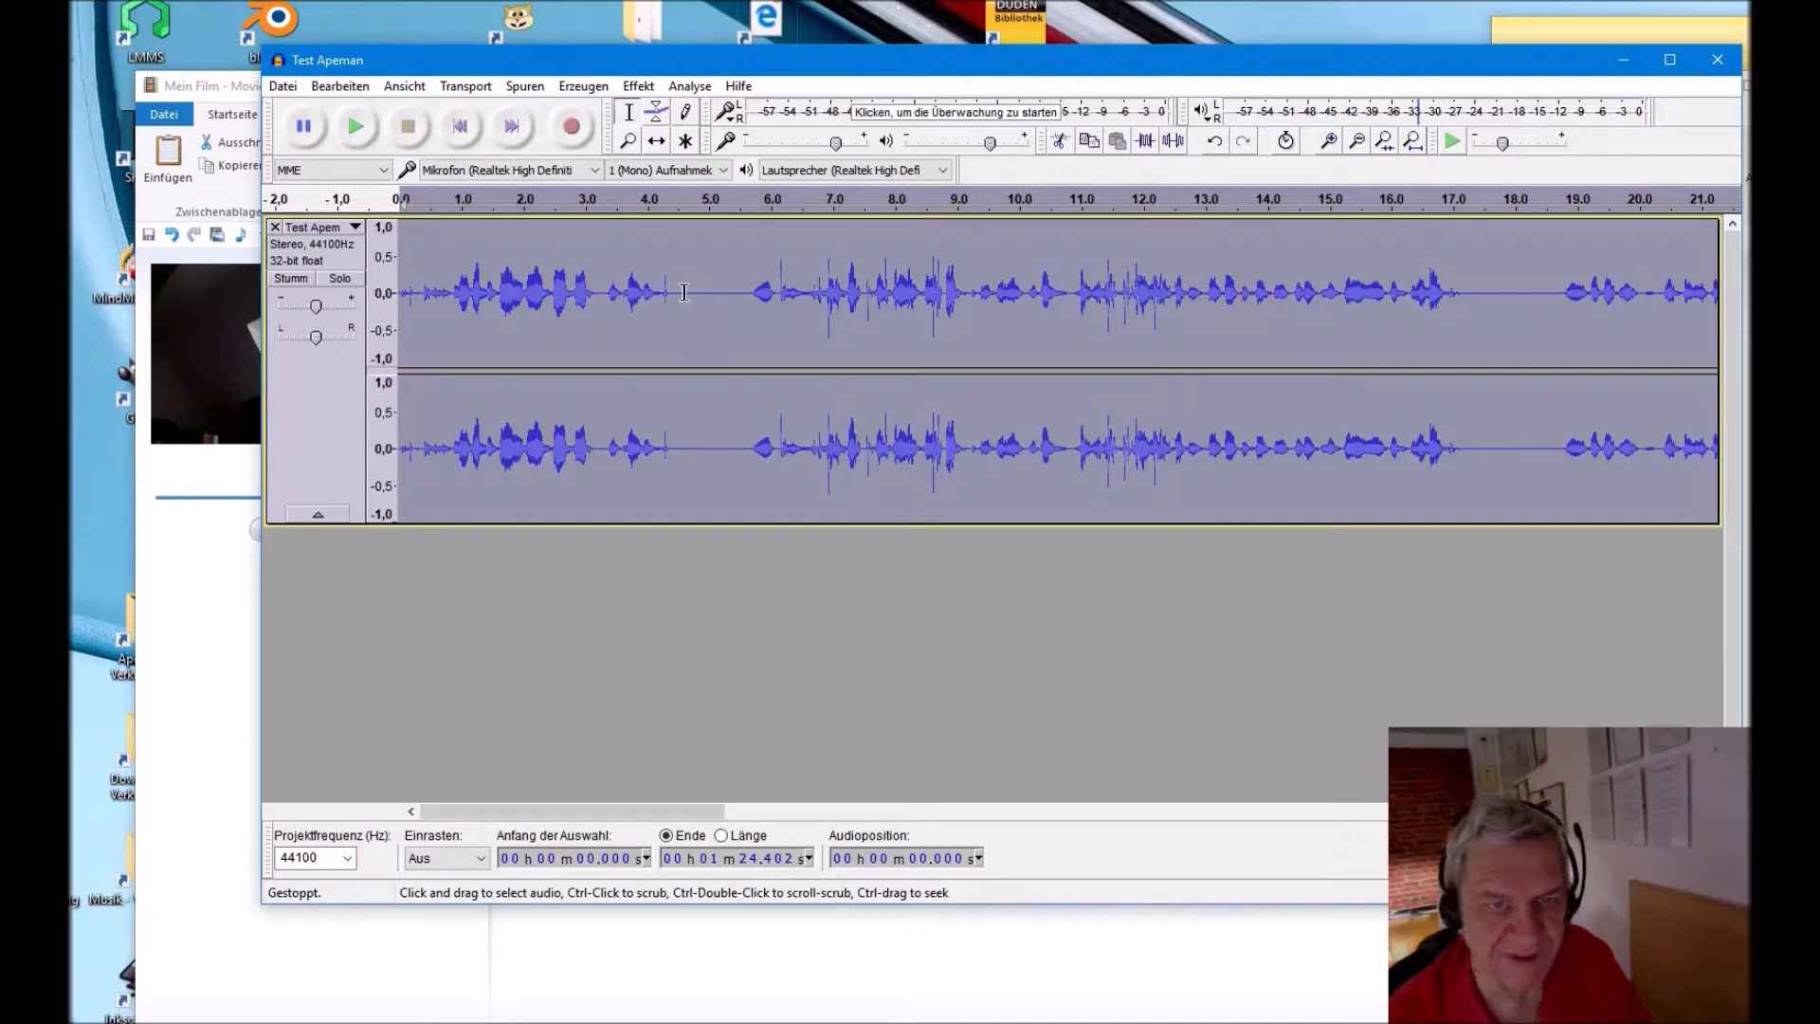
Step: Check the pause from about 4.487 s to 5.605 s and play the noise-reduced track from the beginning
{"action": "left_click_drag", "start_coordinate": [677, 294], "coordinate": [746, 307]}
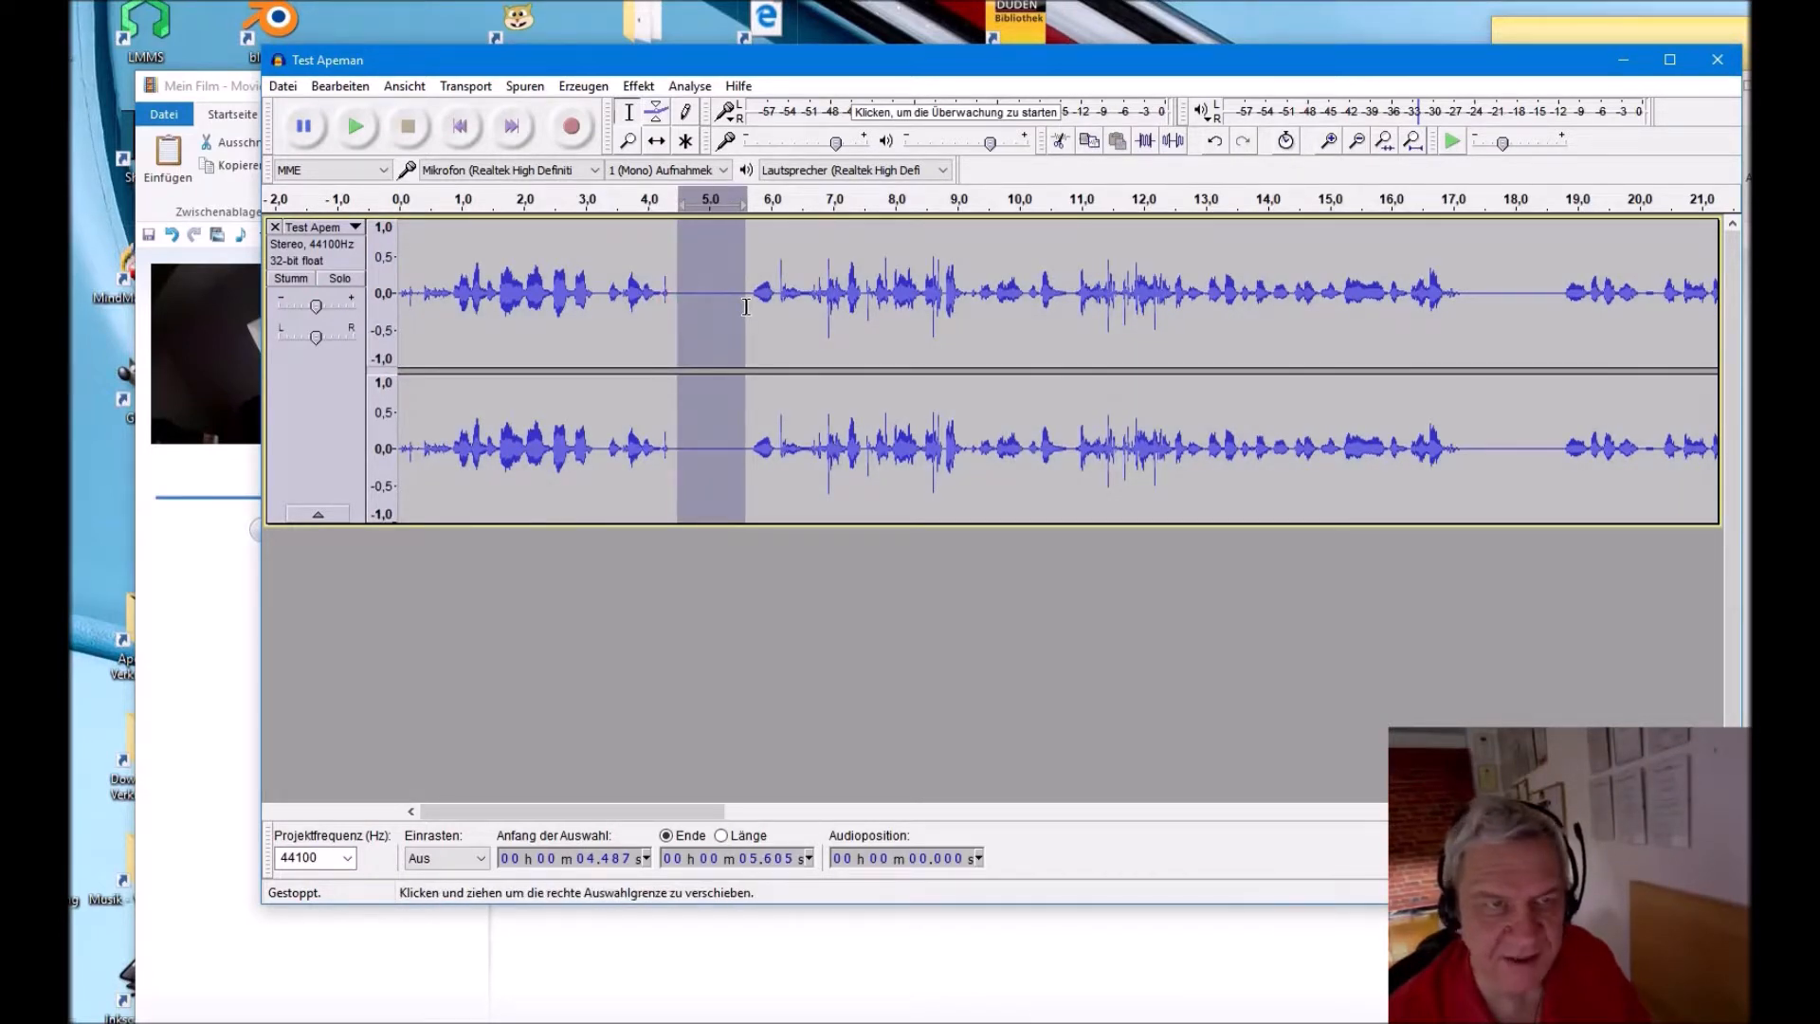
{"action": "left_click", "coordinate": [402, 293]}
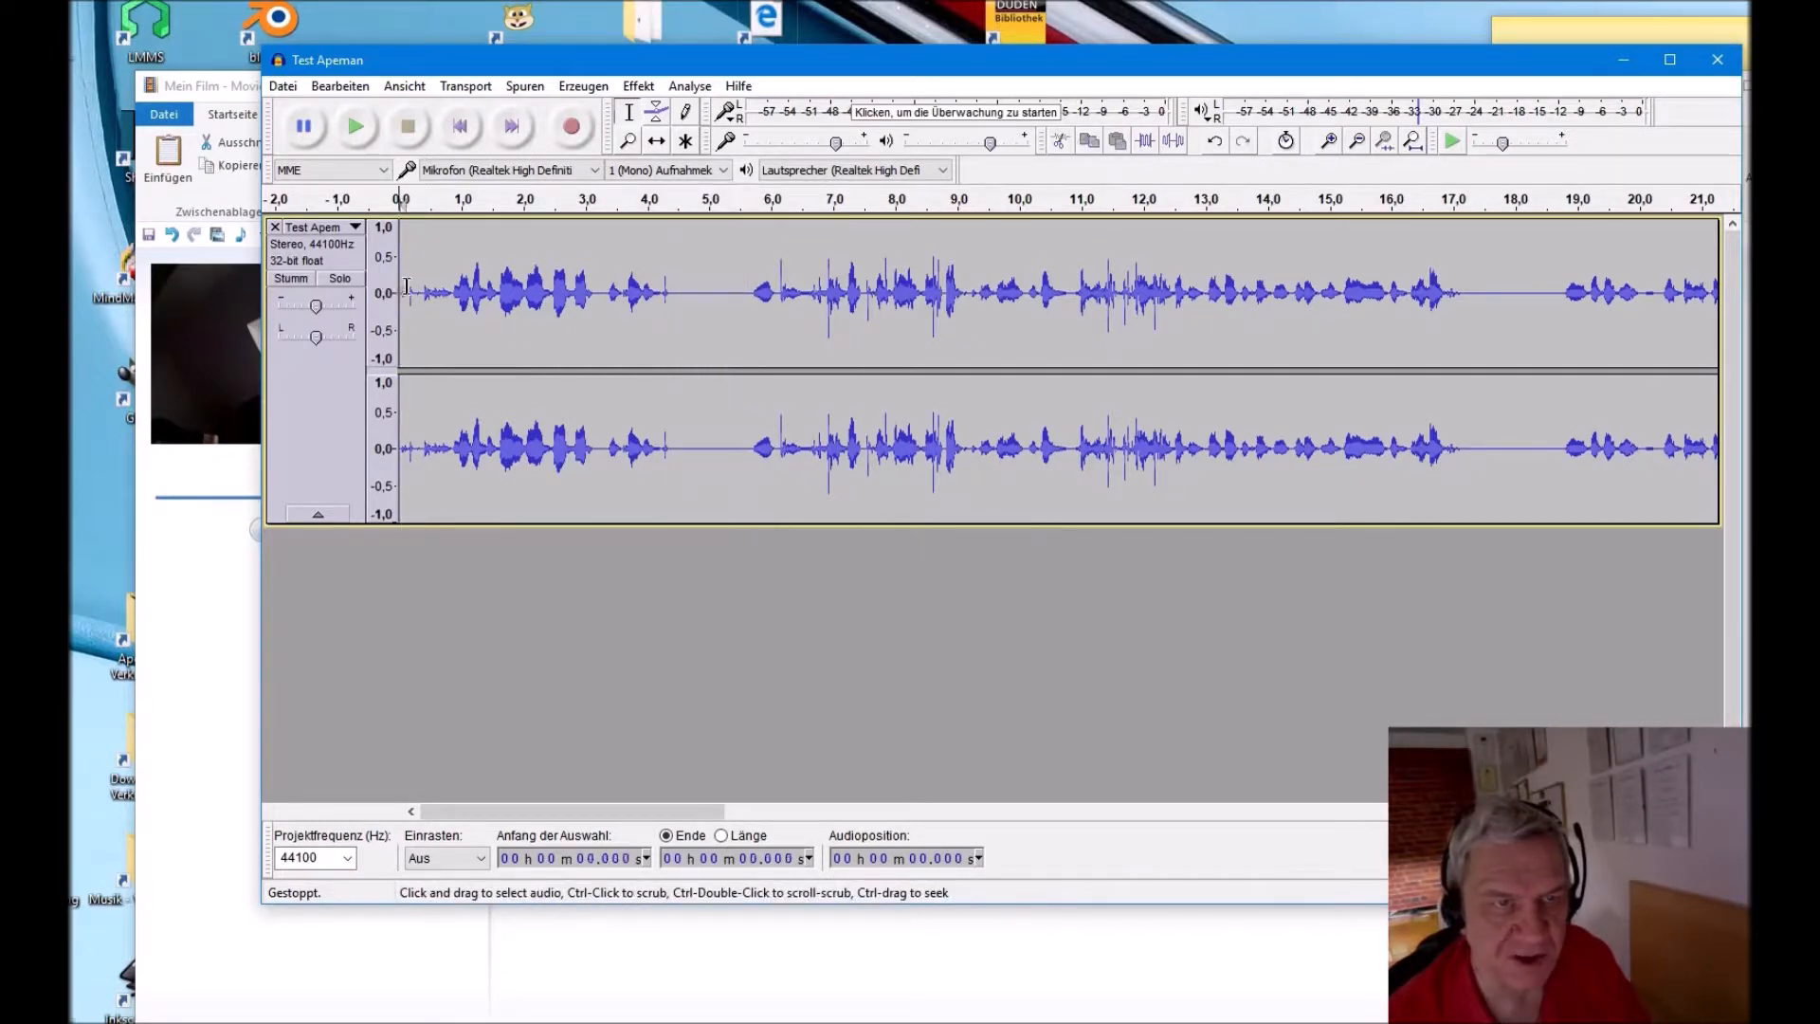
{"action": "left_click", "coordinate": [356, 123]}
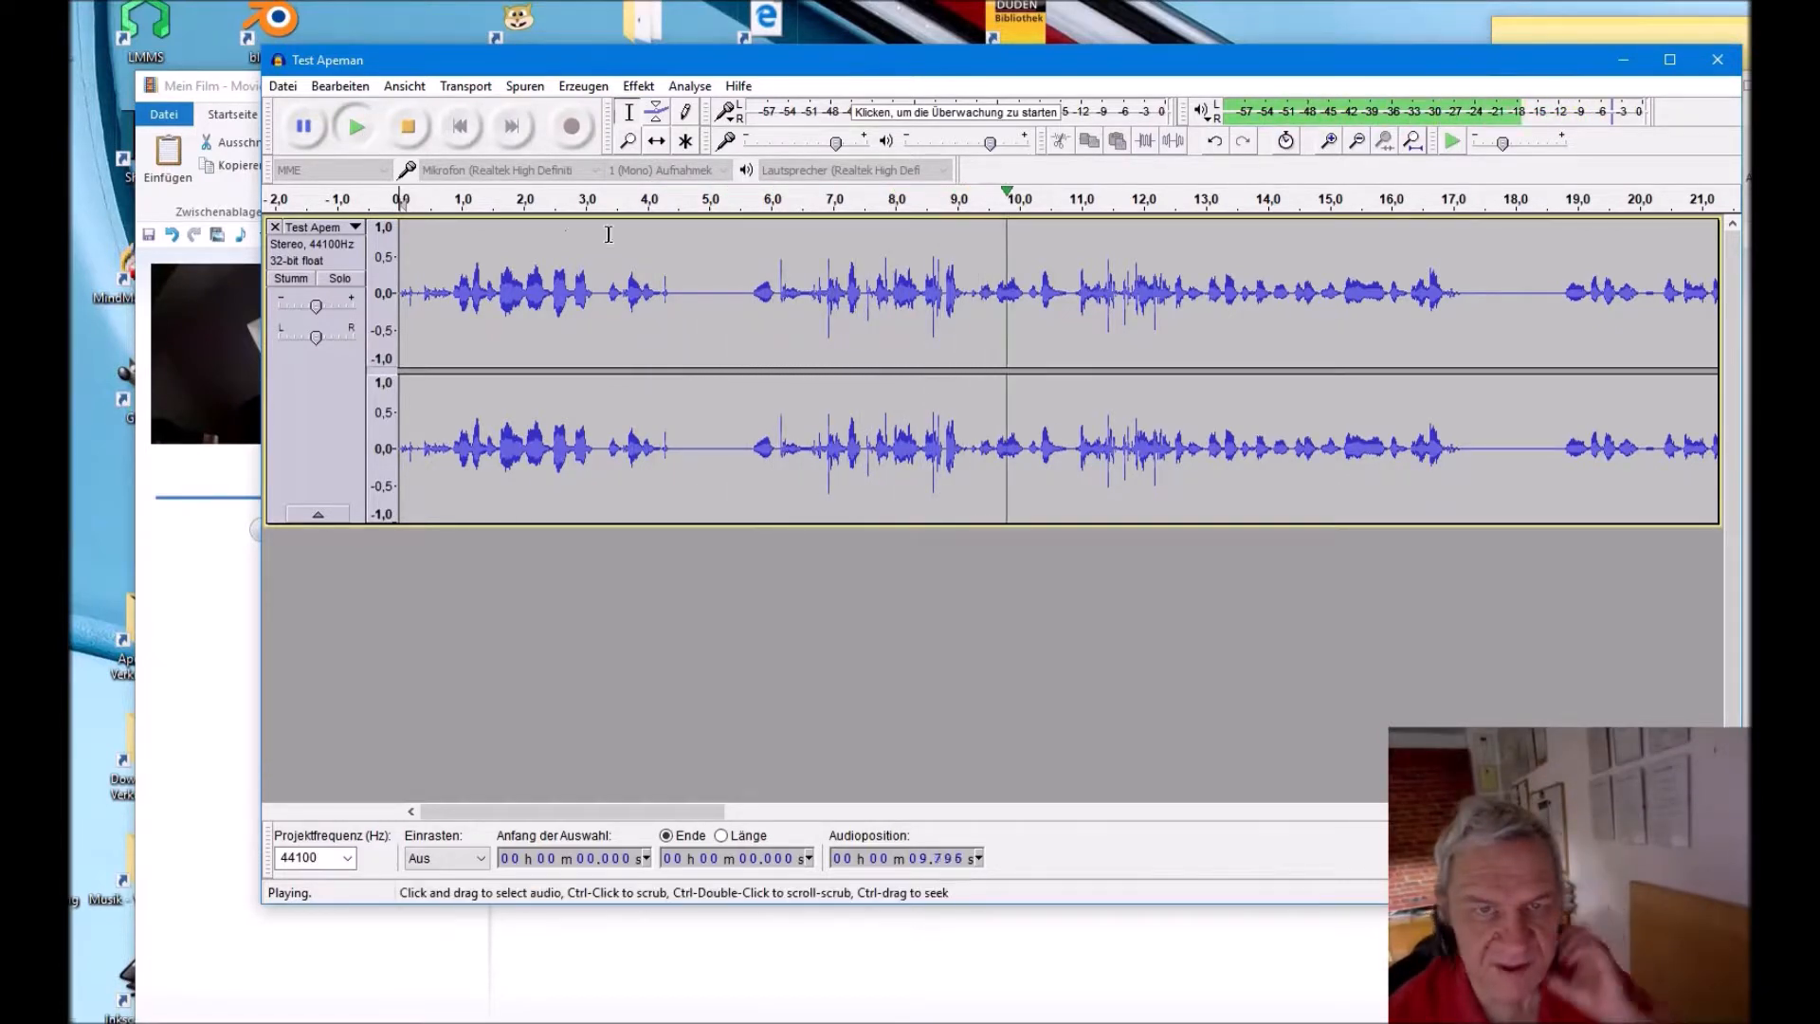
{"action": "left_click", "coordinate": [408, 126]}
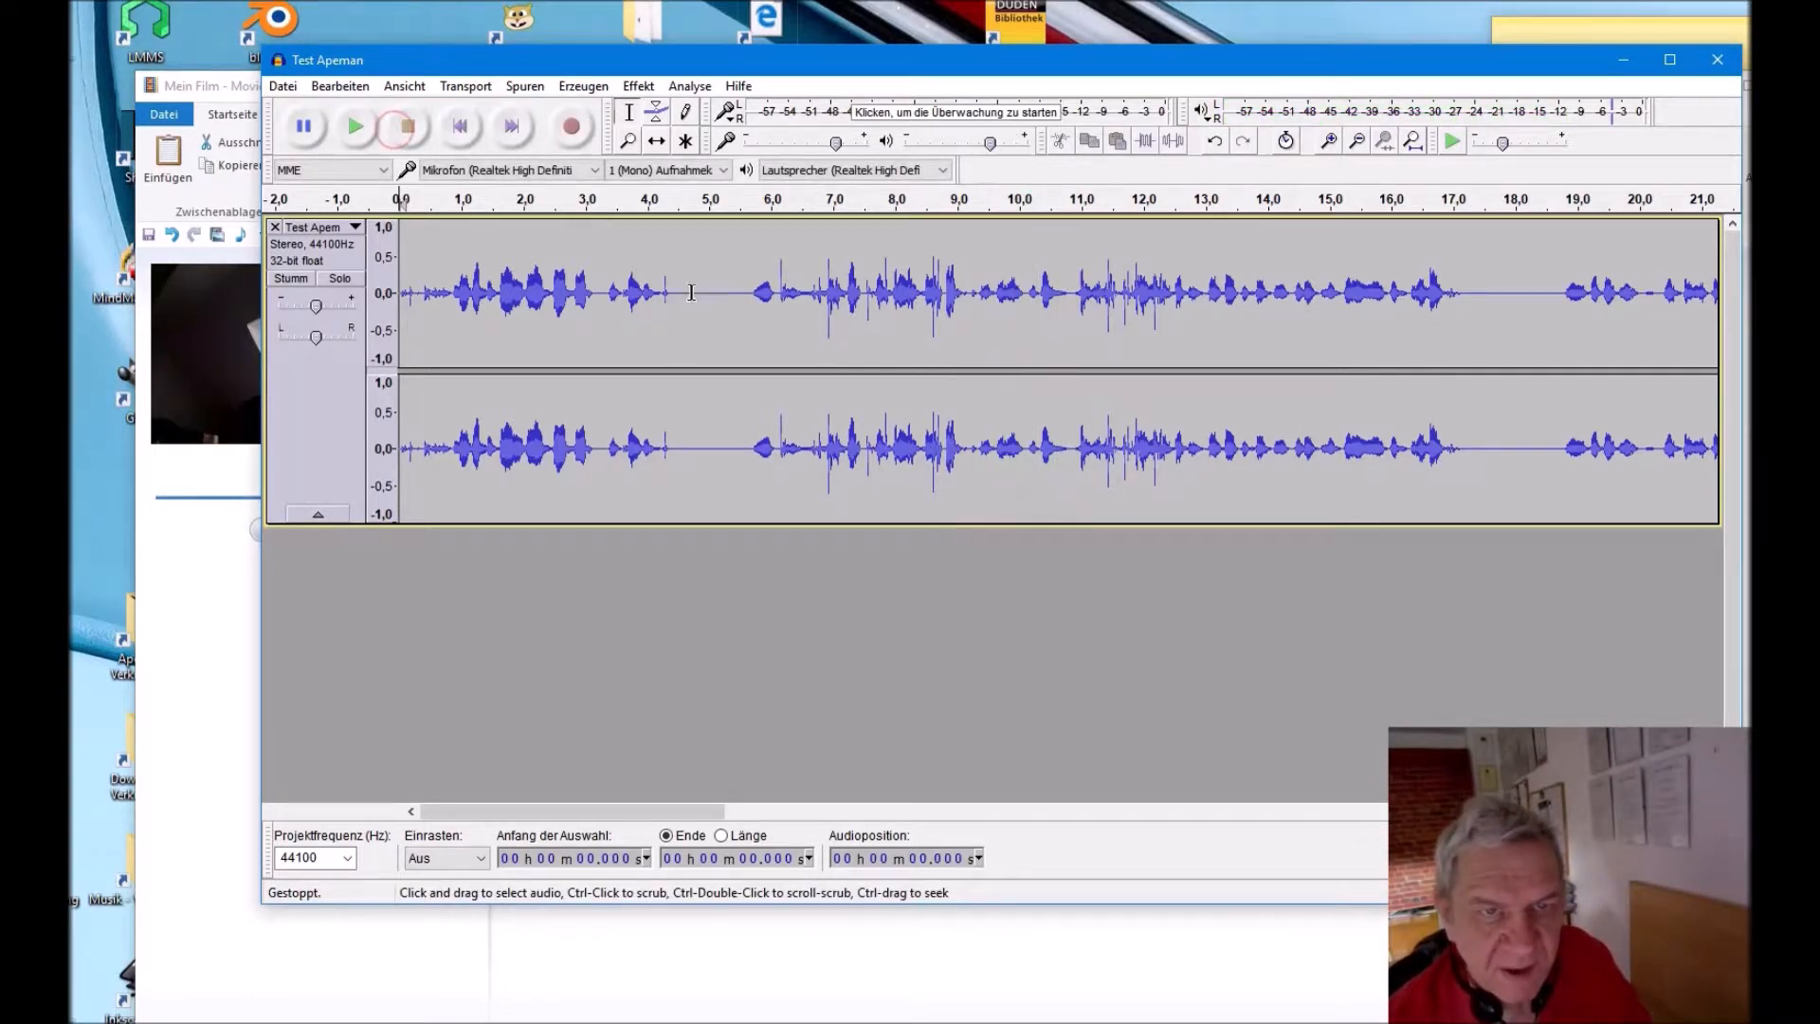
Step: Silence the disturbing peaks at about 4.220 to 4.354 s, just before 6.205 s, and at about 6.872 to 7.006 s
{"action": "left_click_drag", "start_coordinate": [669, 290], "coordinate": [659, 291]}
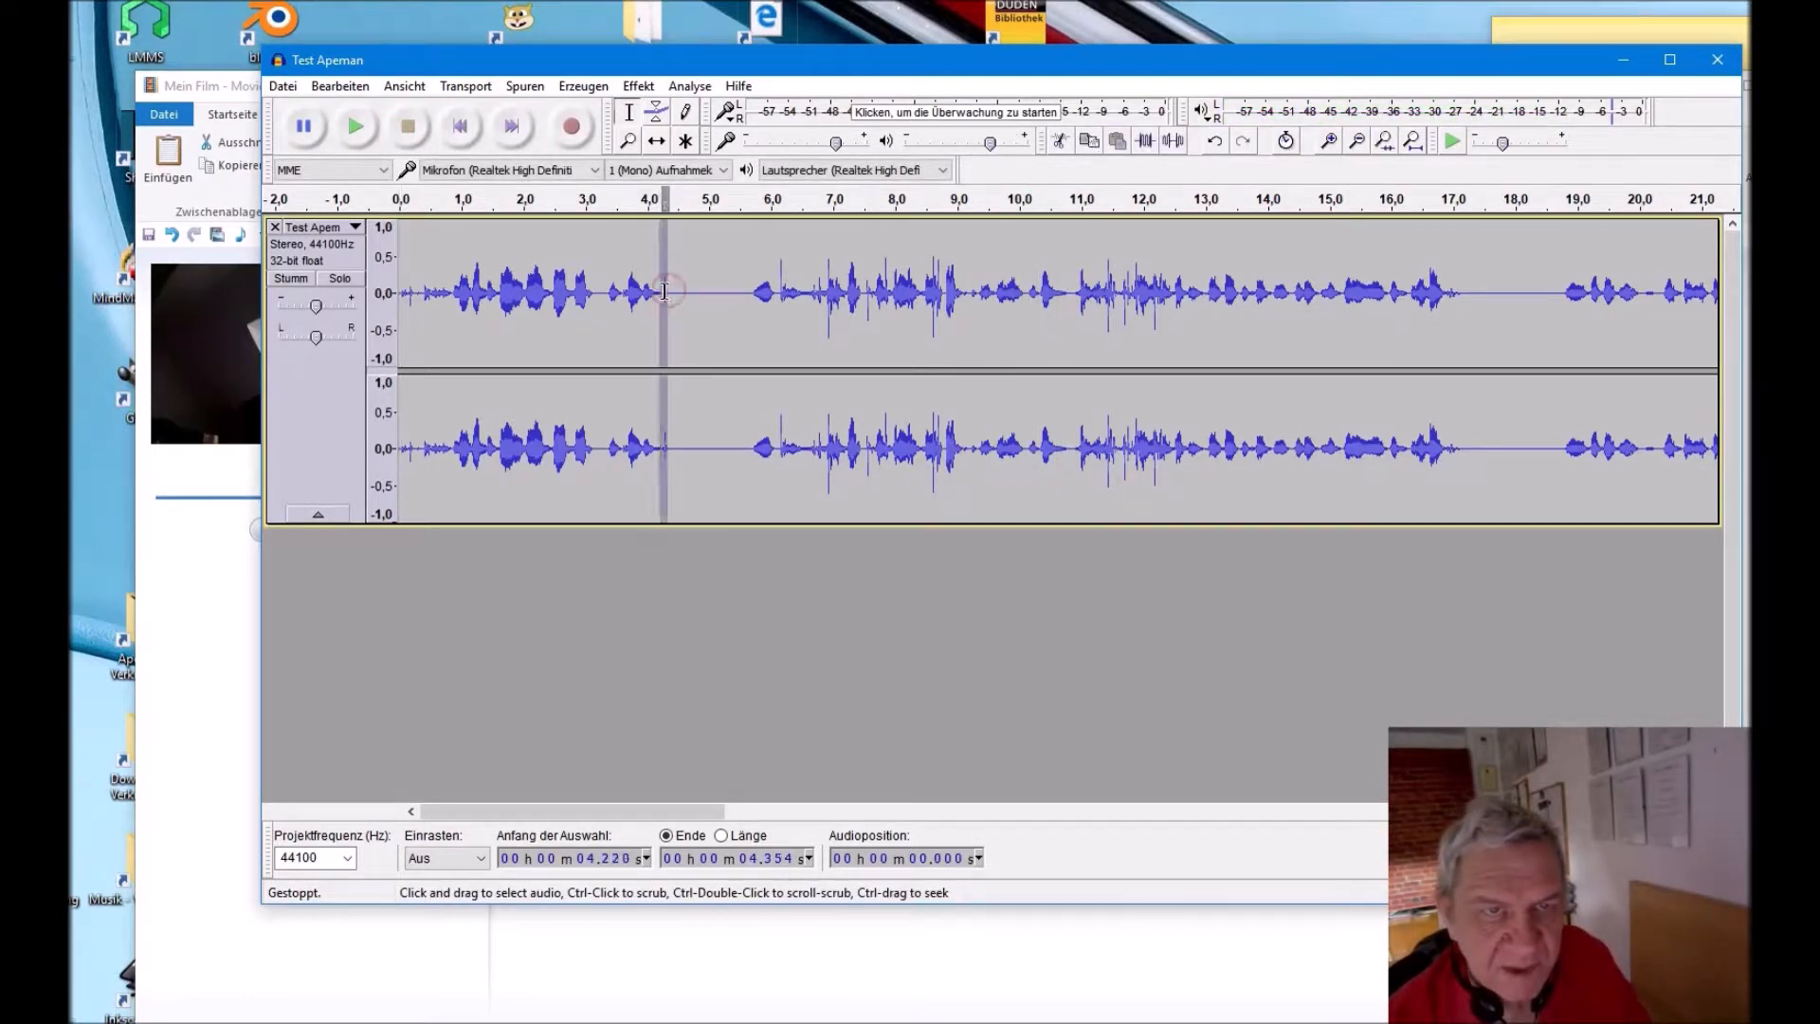
{"action": "left_click", "coordinate": [1173, 147]}
{"action": "left_click_drag", "start_coordinate": [785, 266], "coordinate": [780, 268]}
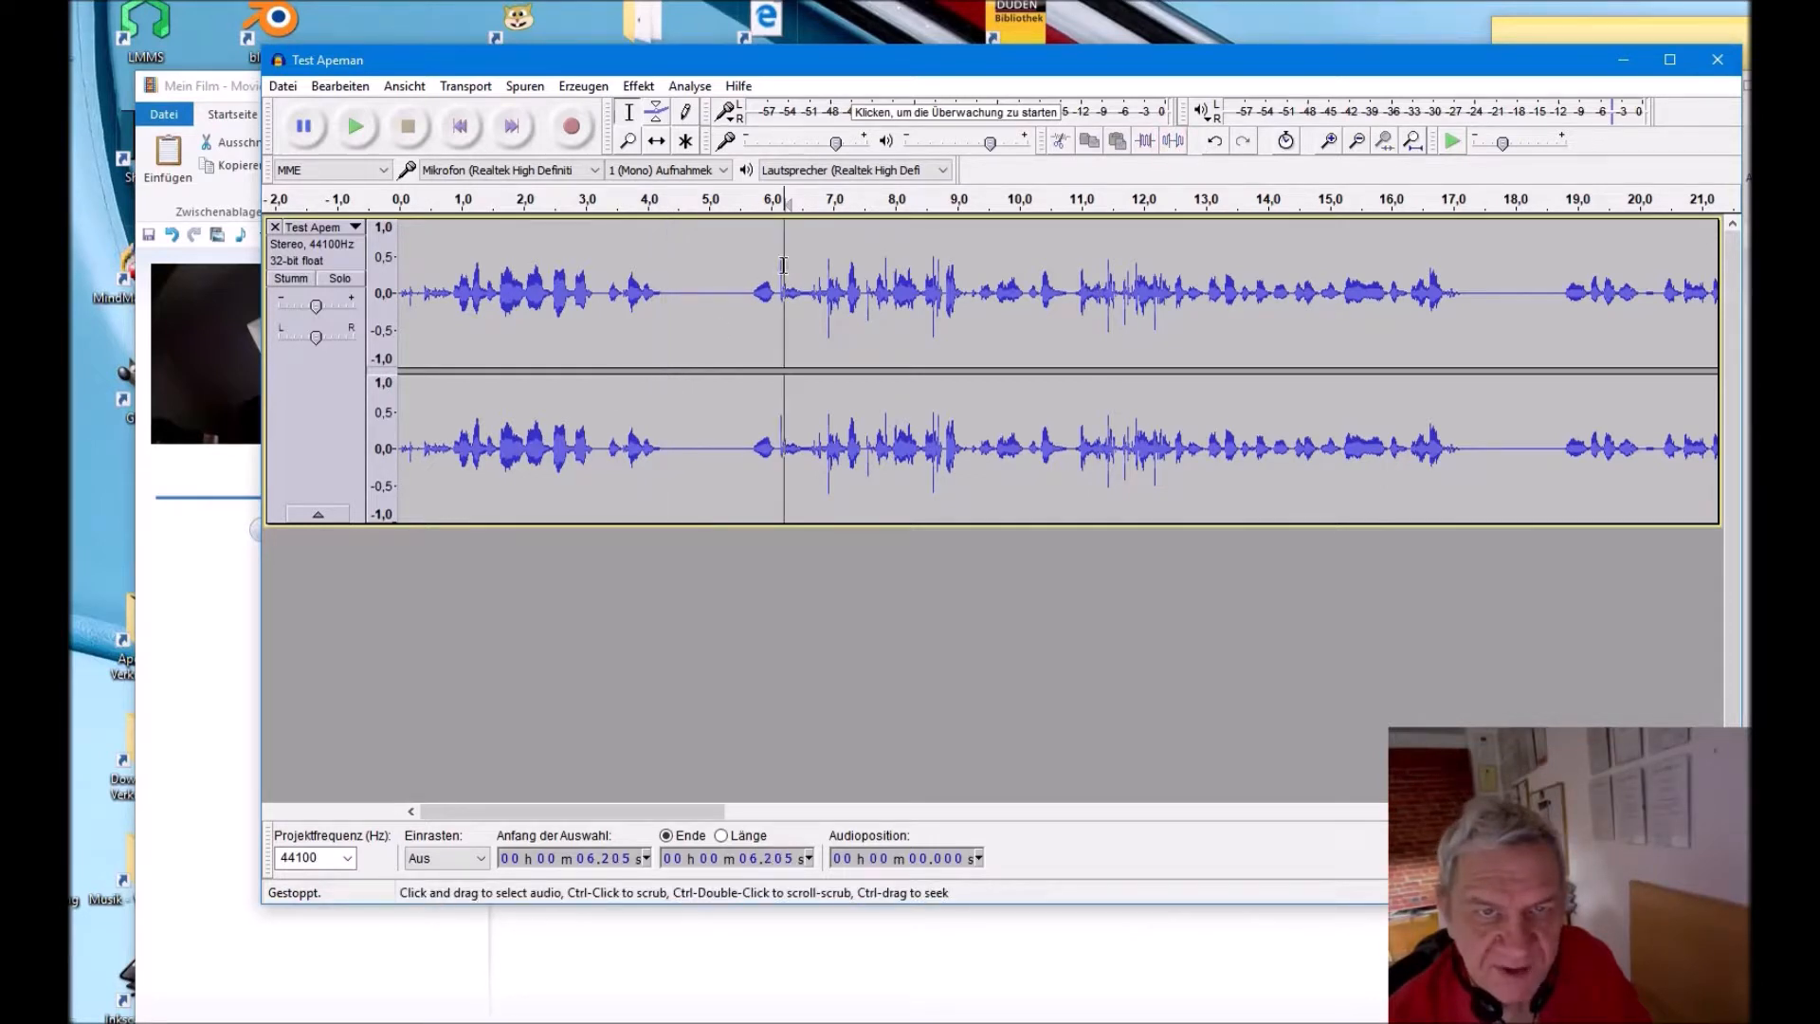
{"action": "left_click", "coordinate": [1173, 143]}
{"action": "left_click_drag", "start_coordinate": [834, 260], "coordinate": [827, 261]}
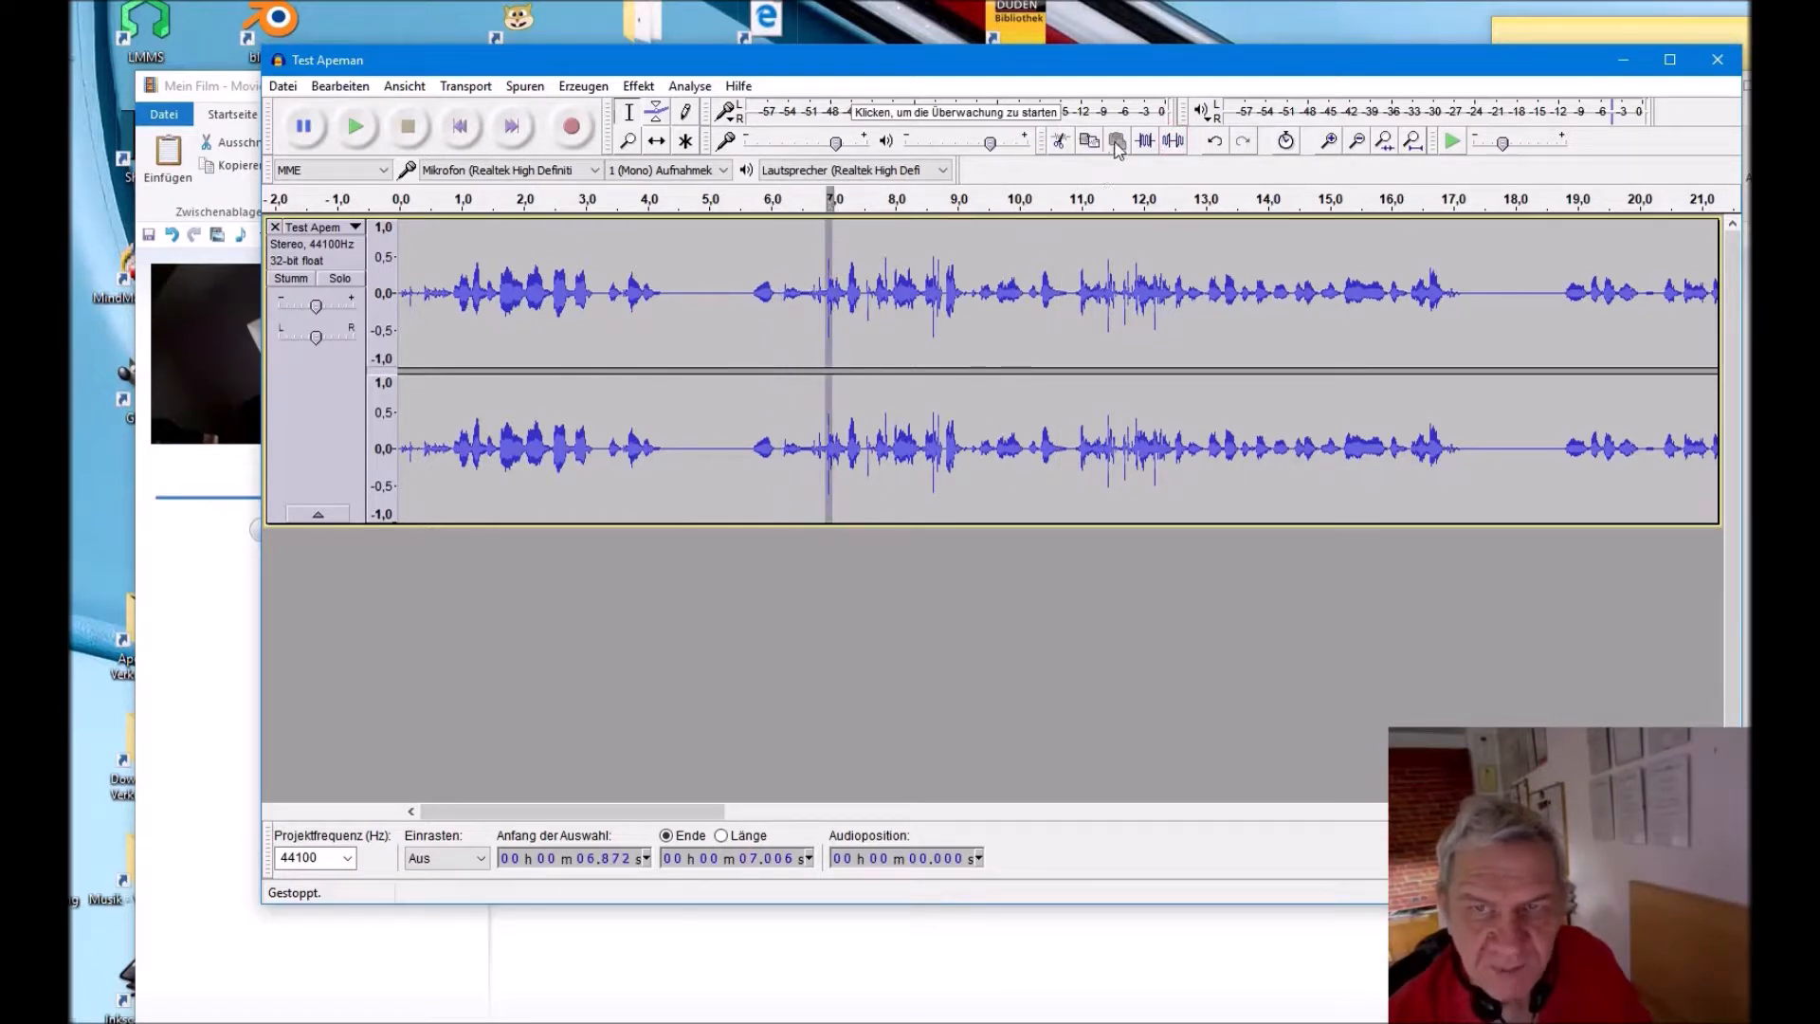
{"action": "left_click", "coordinate": [1176, 142]}
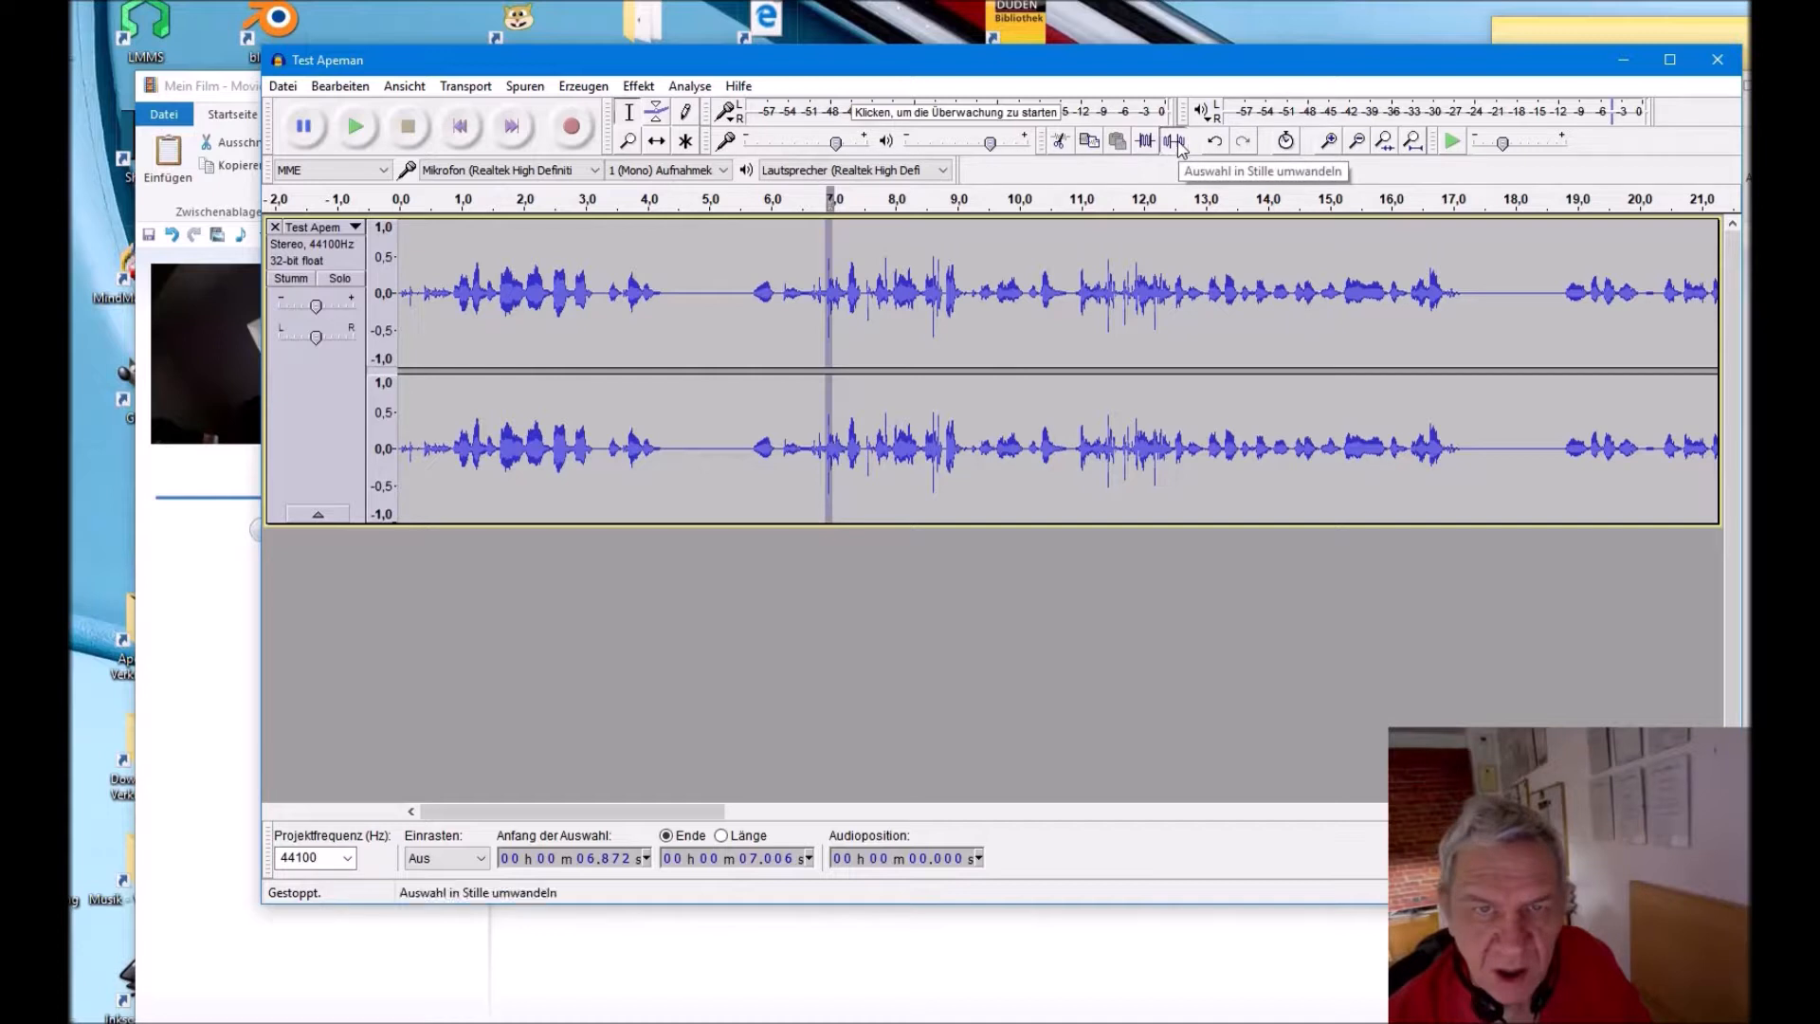
Step: Play the passage from about 8.486 s to check the peaks around 8.6 s closely
{"action": "left_click", "coordinate": [936, 266]}
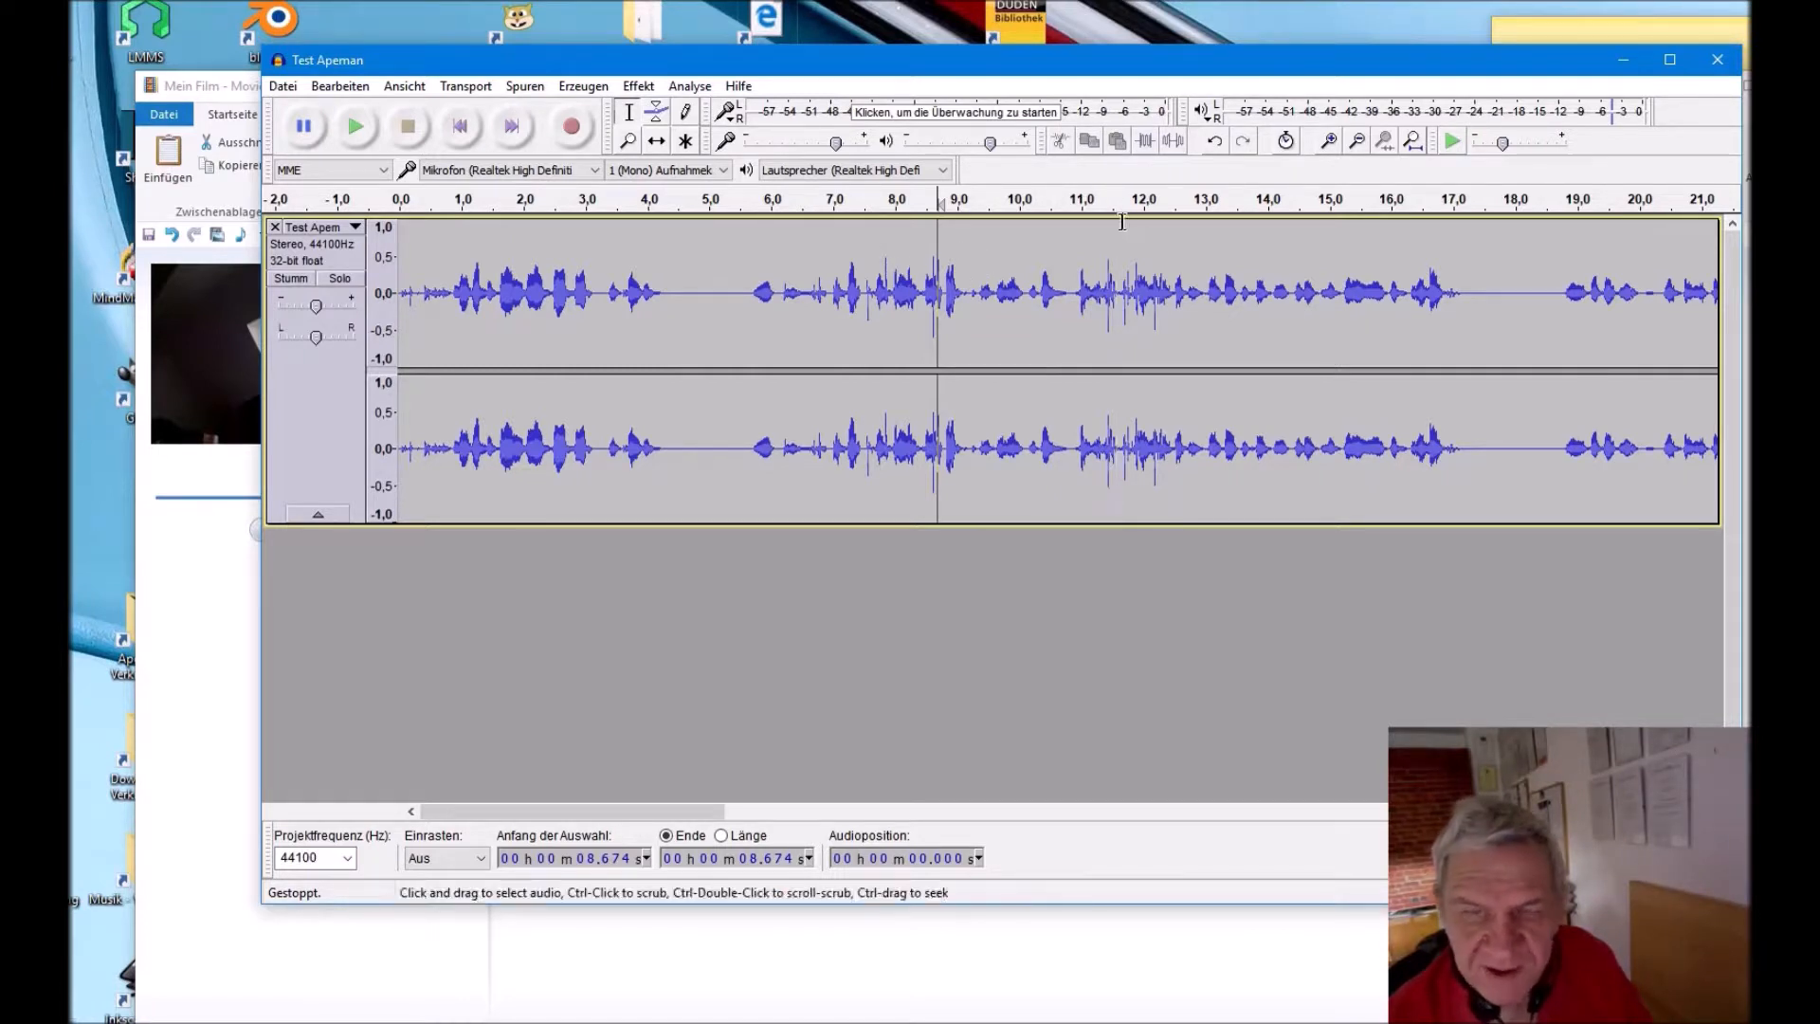
{"action": "left_click", "coordinate": [945, 268]}
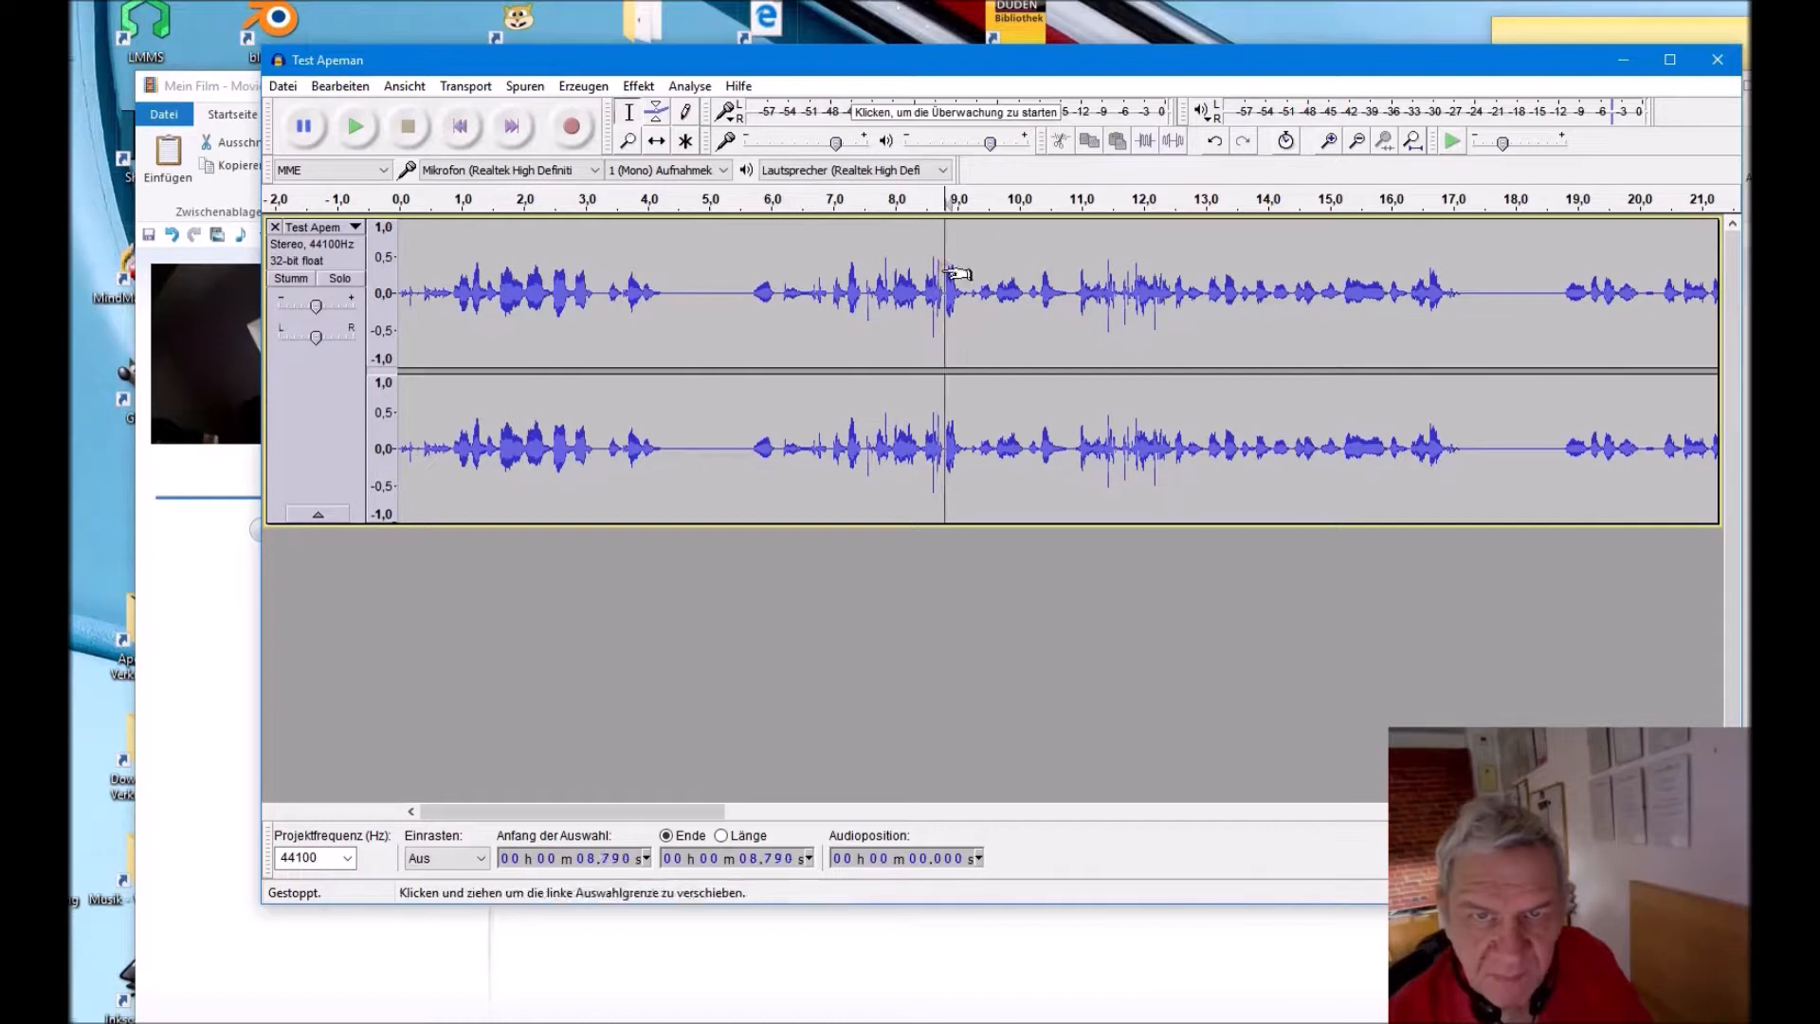
{"action": "left_click", "coordinate": [936, 326]}
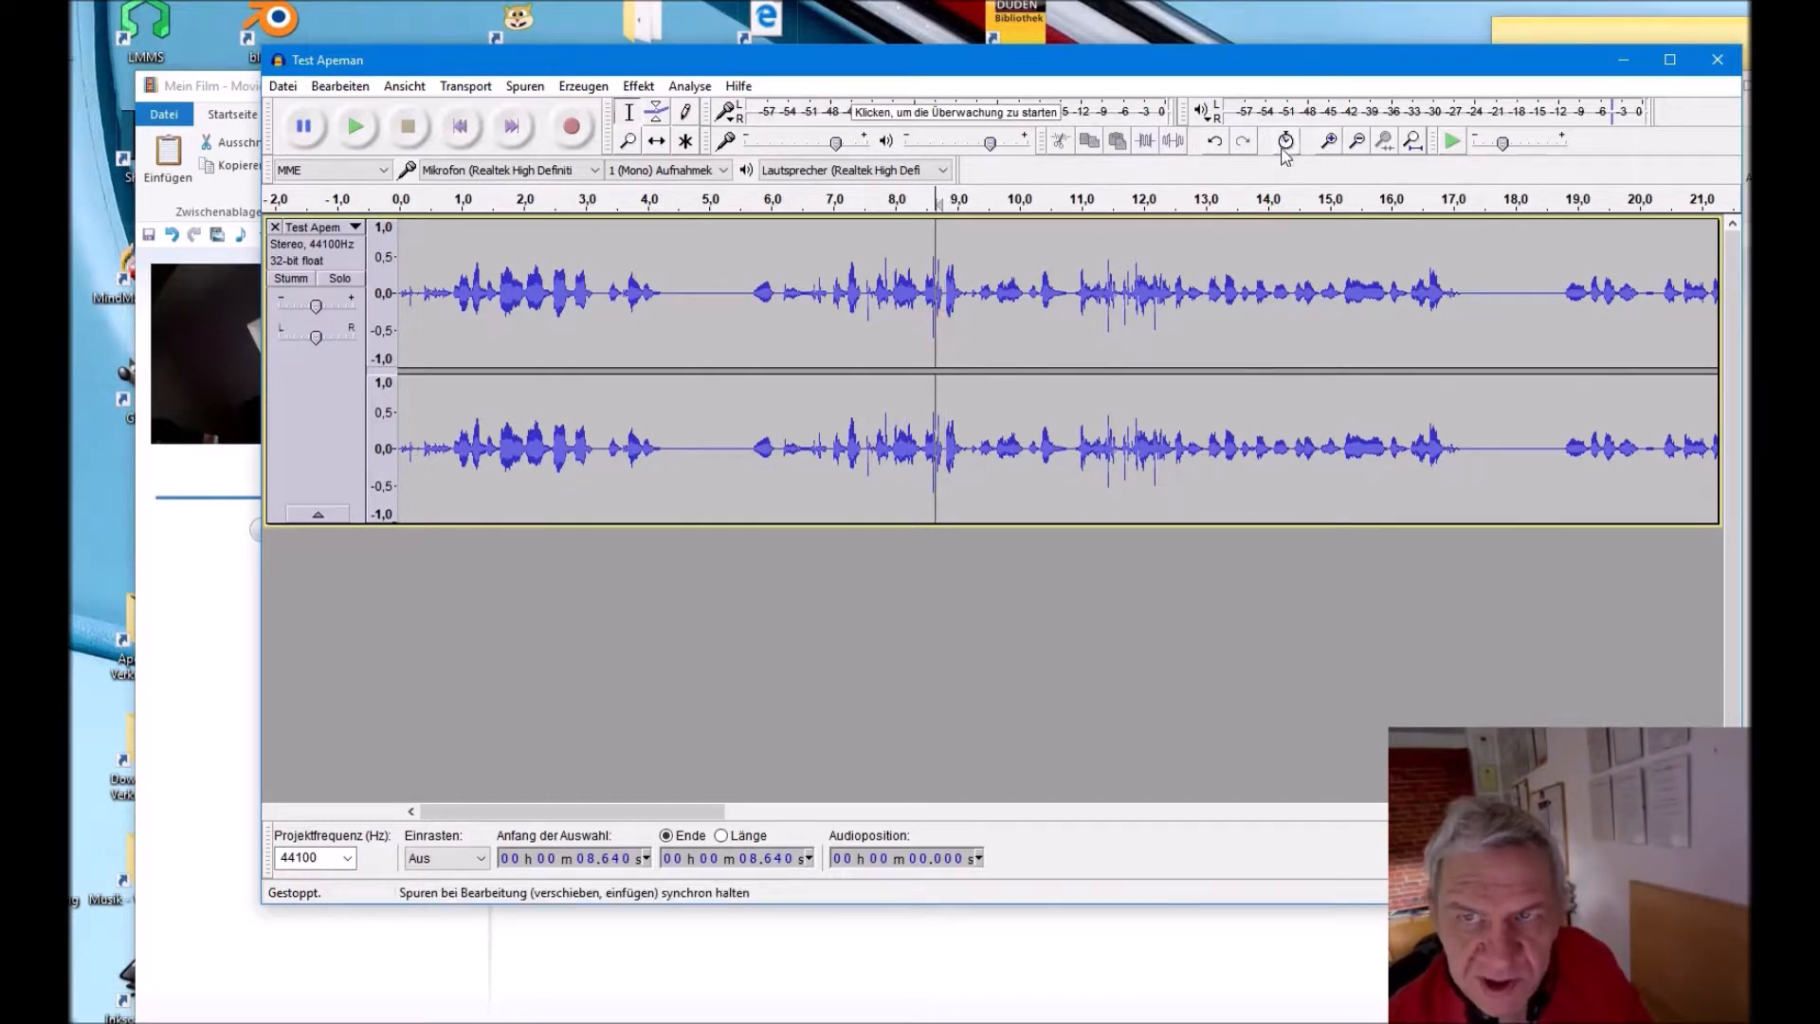
{"action": "left_click", "coordinate": [1330, 141]}
{"action": "left_click", "coordinate": [1330, 141]}
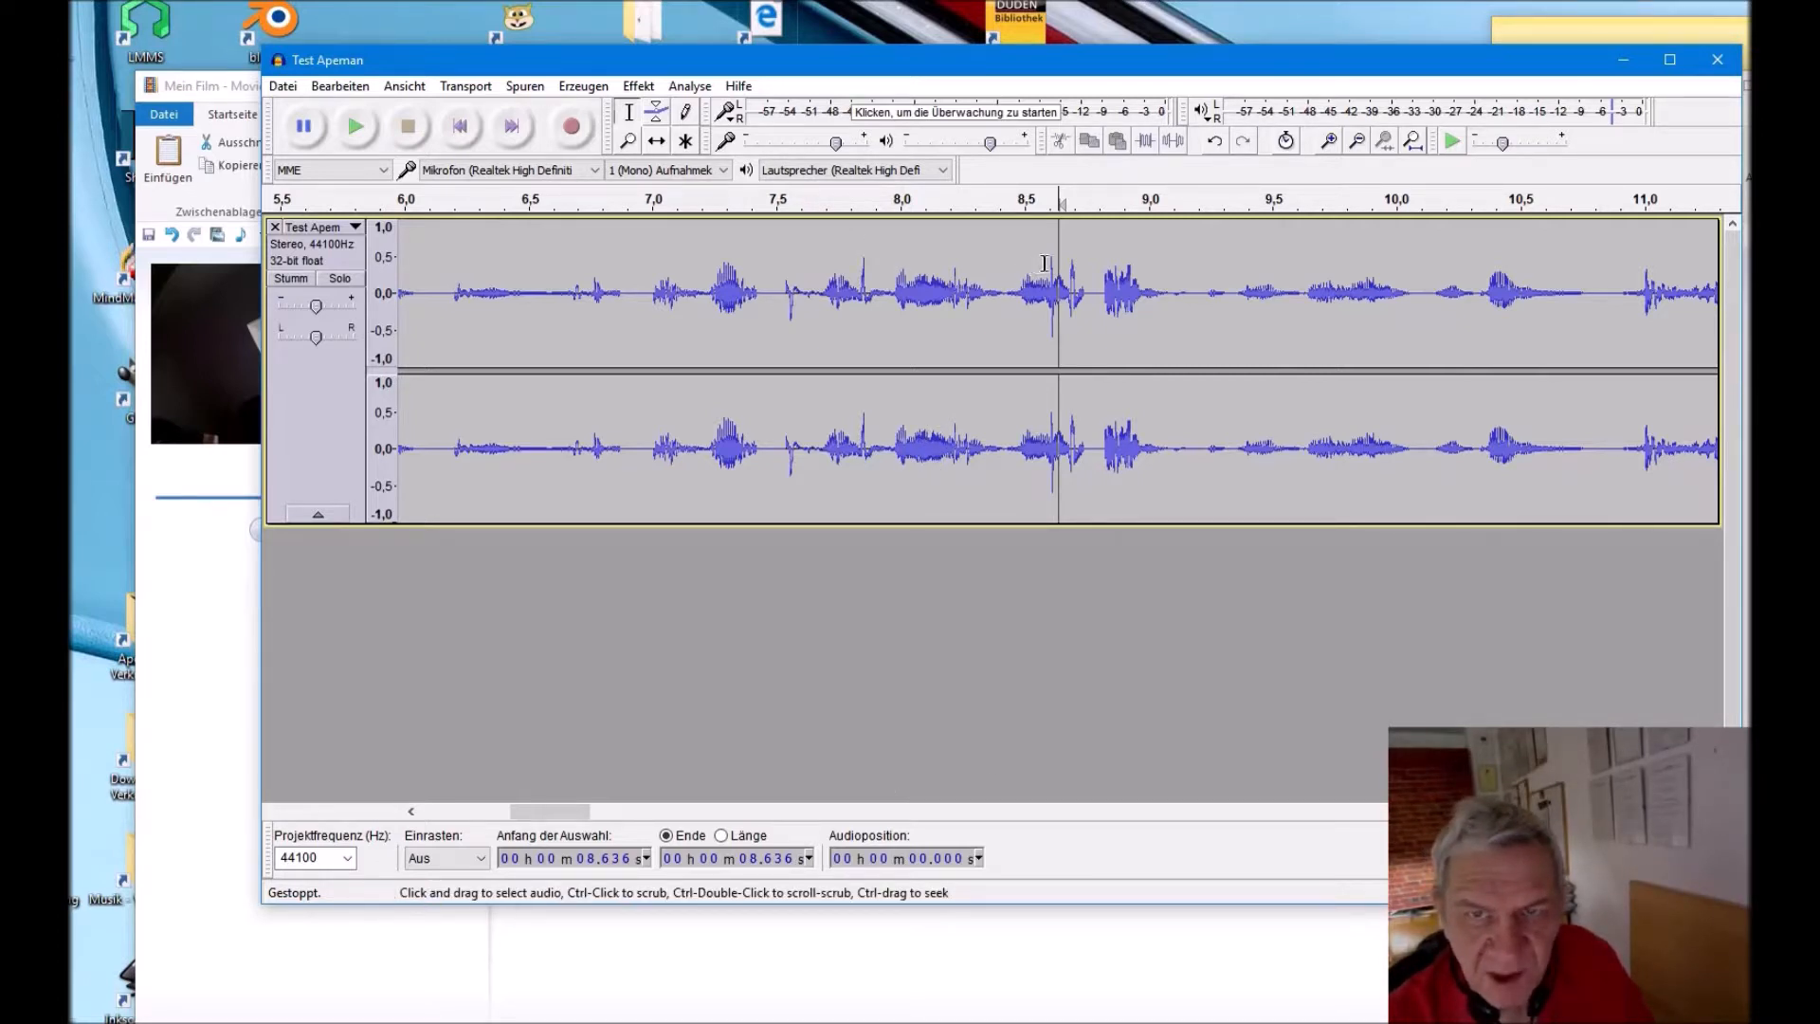
{"action": "left_click", "coordinate": [1020, 289]}
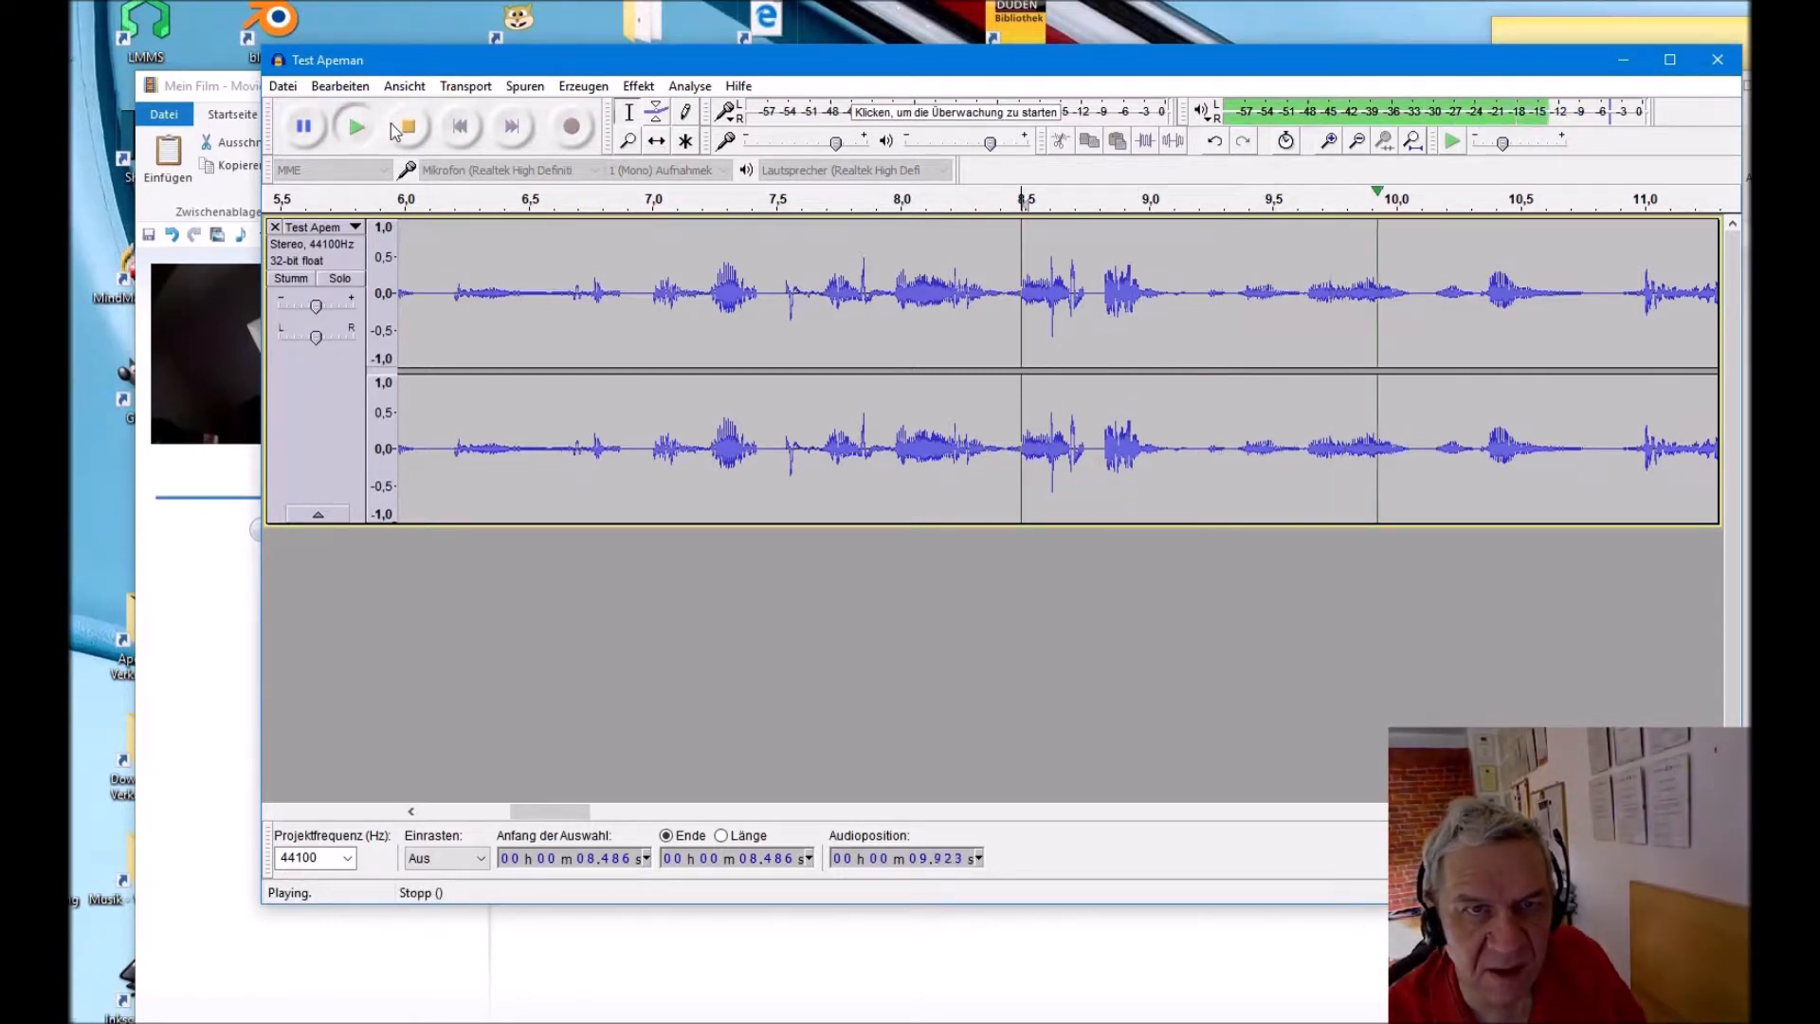
{"action": "key", "text": "space"}
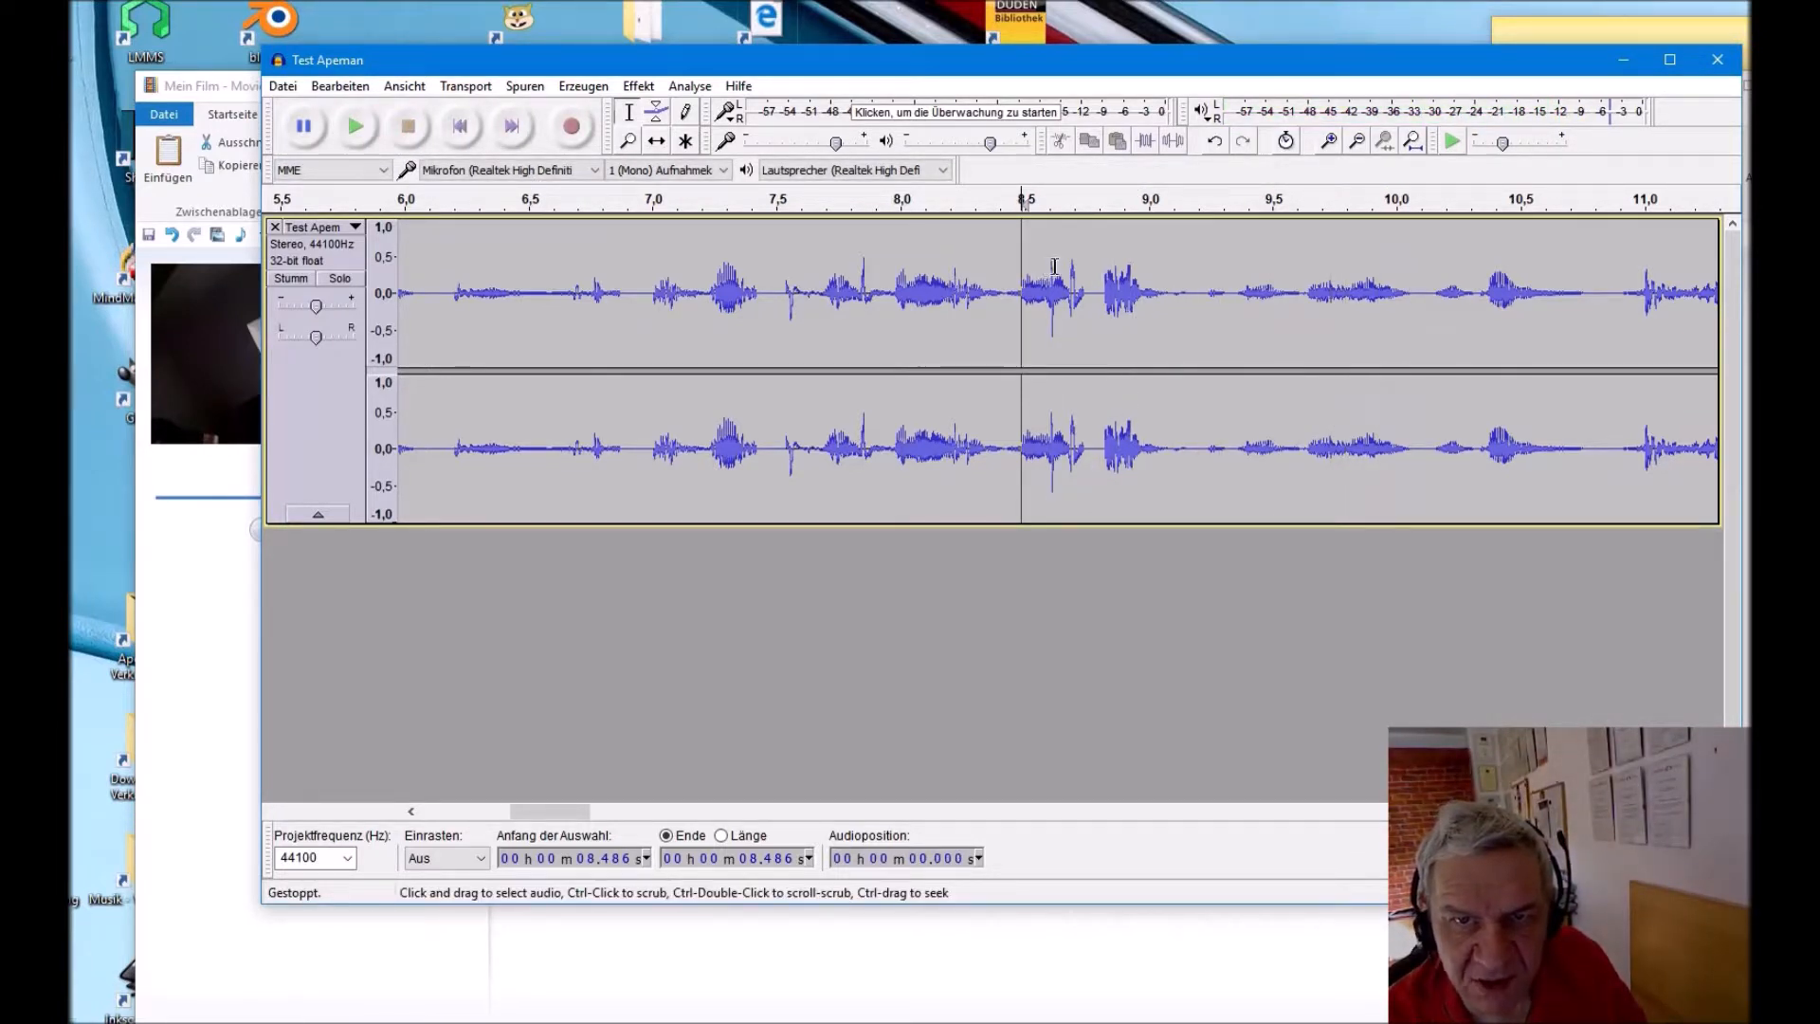
Step: Silence the peaks at about 8.603 to 8.624 s, 8.682 to 8.711 s and 7.844 to 7.873 s
{"action": "left_click_drag", "start_coordinate": [1054, 265], "coordinate": [1049, 268]}
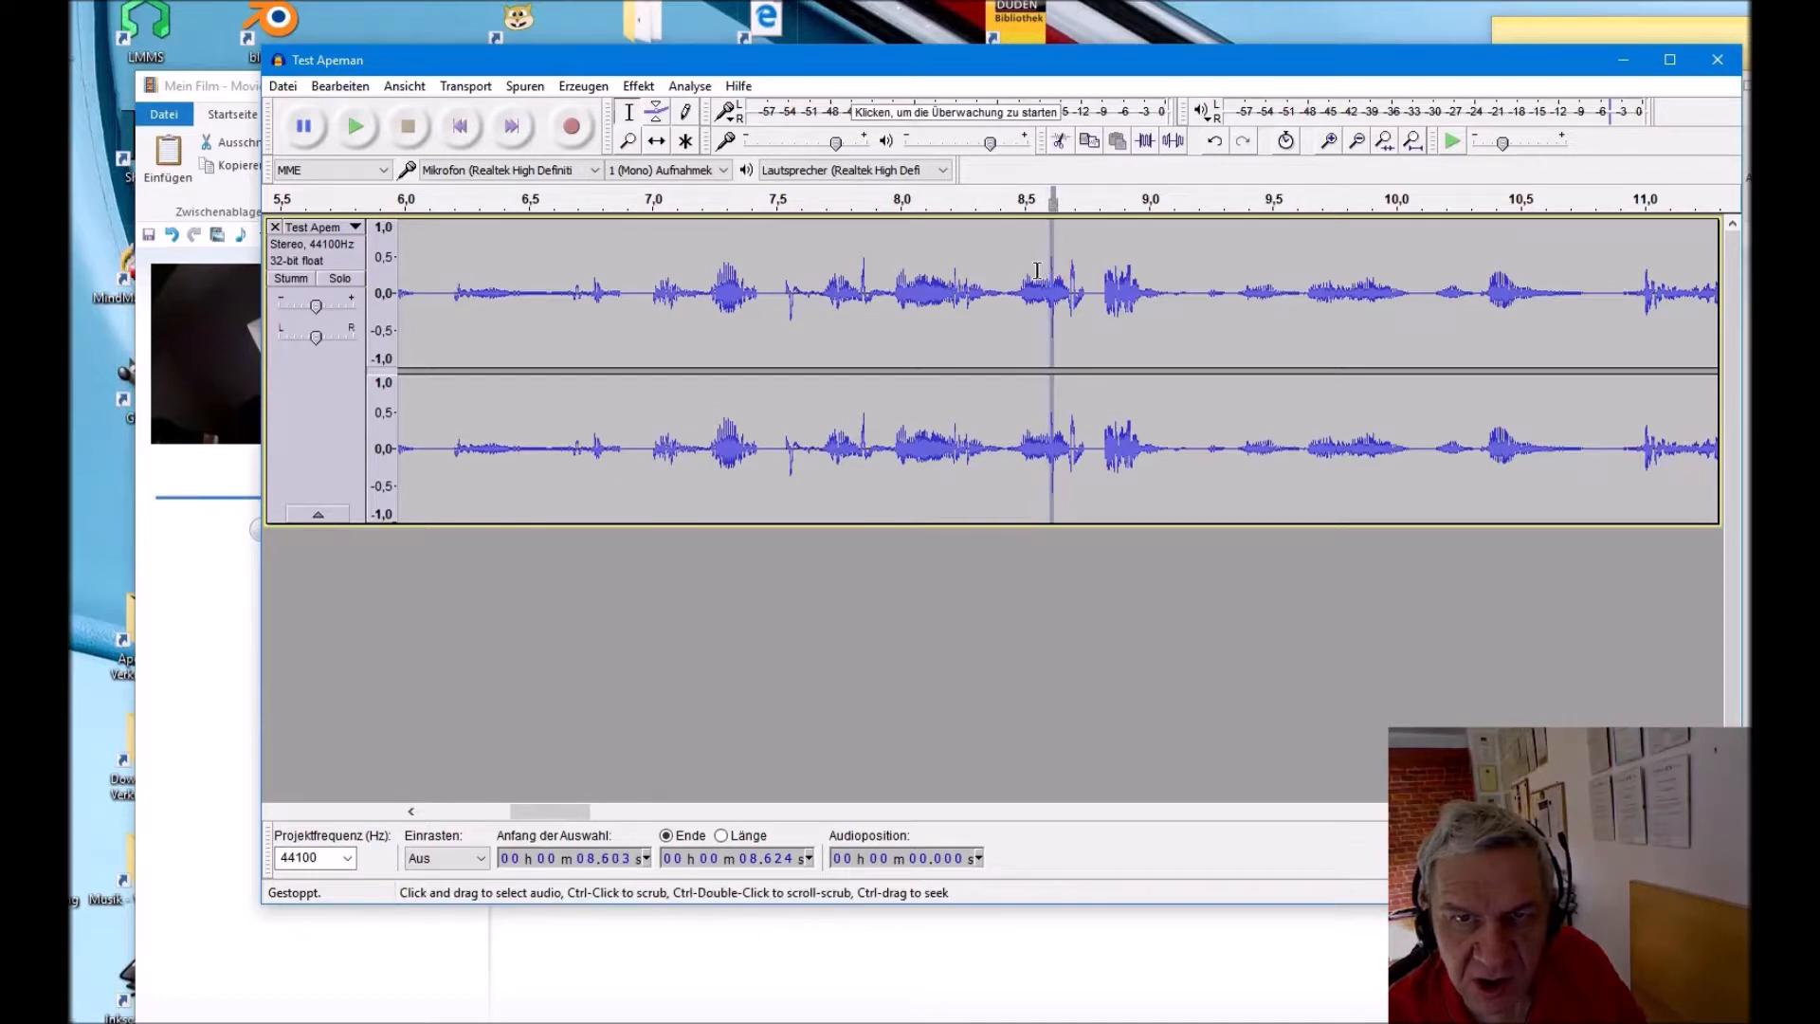
{"action": "left_click", "coordinate": [1173, 144]}
{"action": "left_click_drag", "start_coordinate": [1077, 271], "coordinate": [1069, 269]}
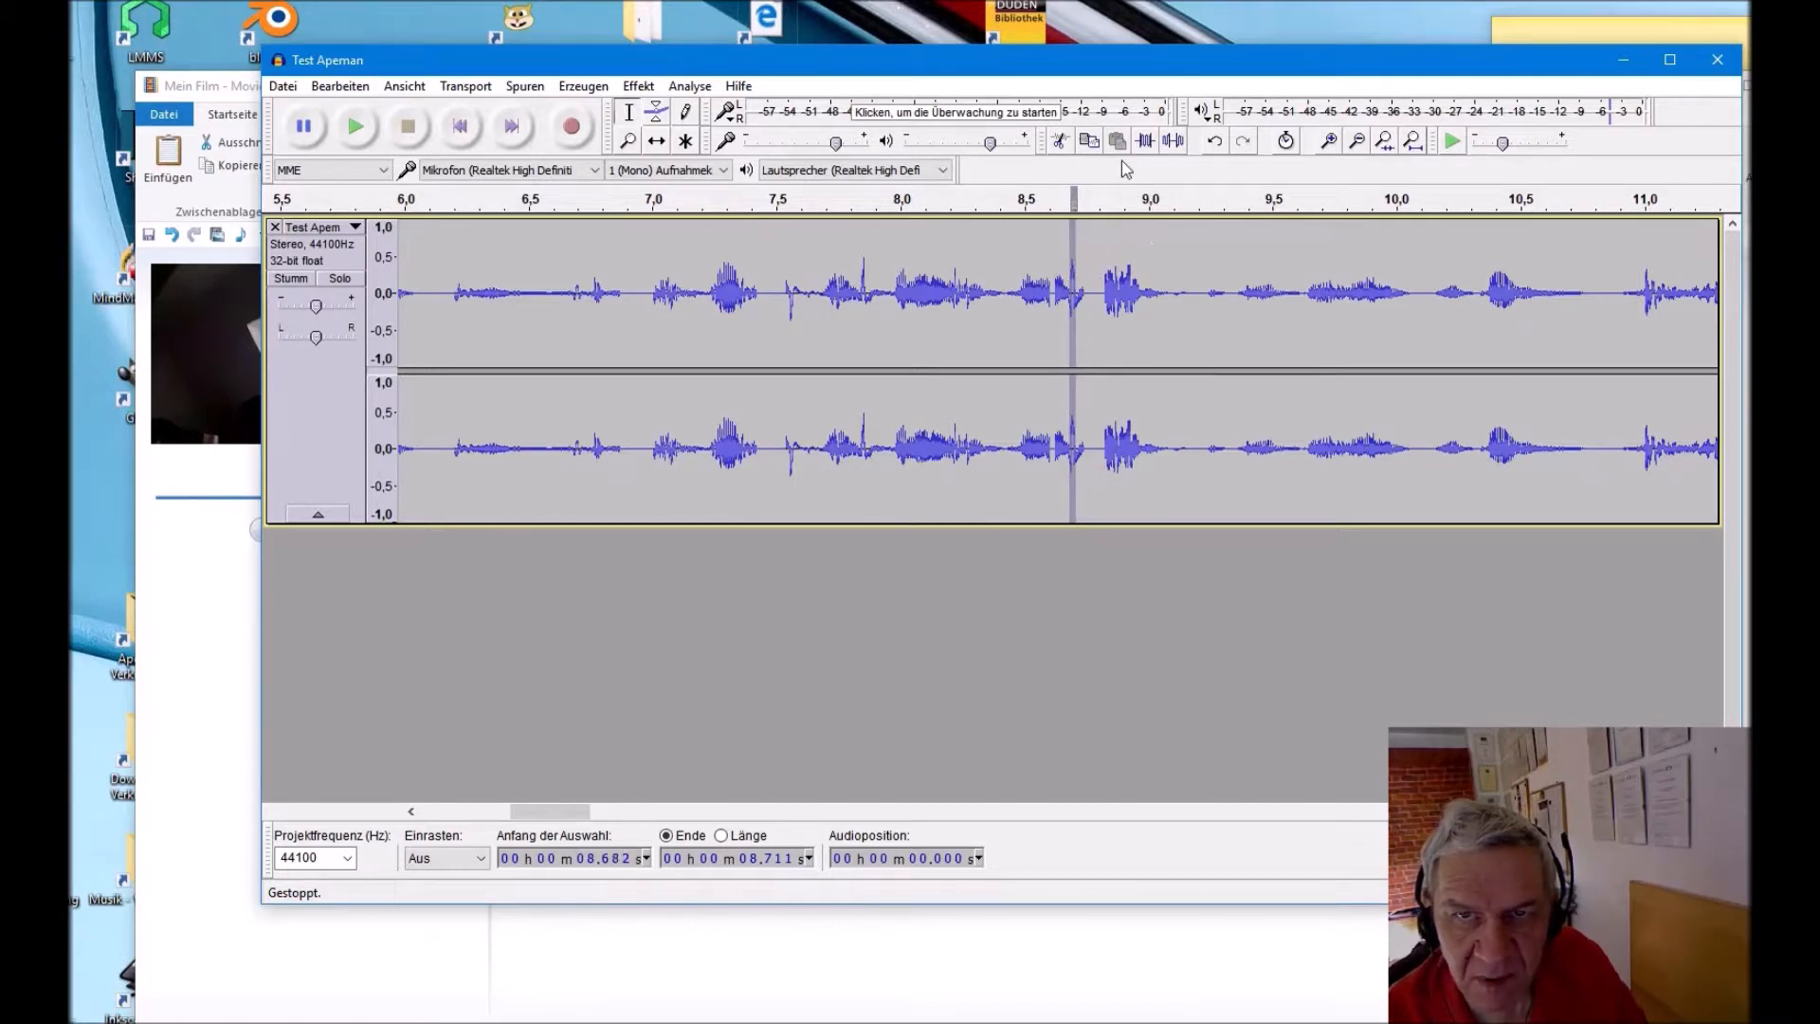
{"action": "left_click", "coordinate": [1177, 141]}
{"action": "left_click_drag", "start_coordinate": [863, 261], "coordinate": [870, 261]}
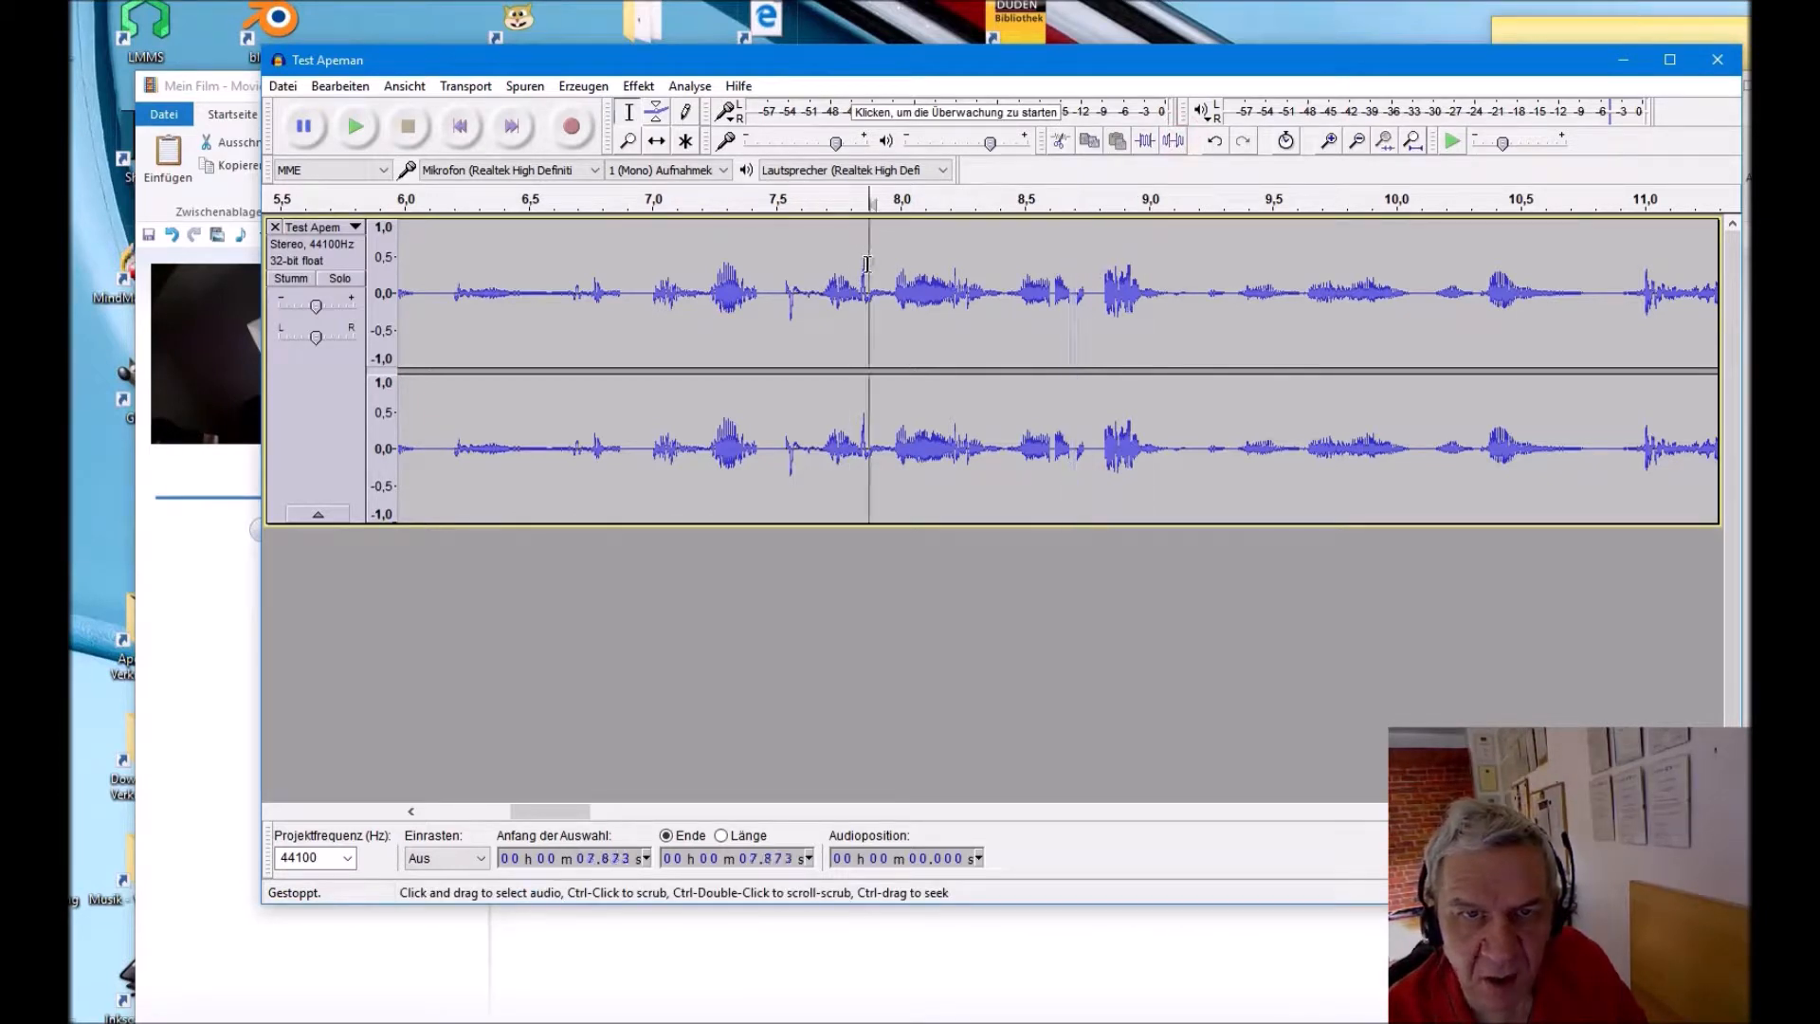
{"action": "left_click", "coordinate": [1175, 143]}
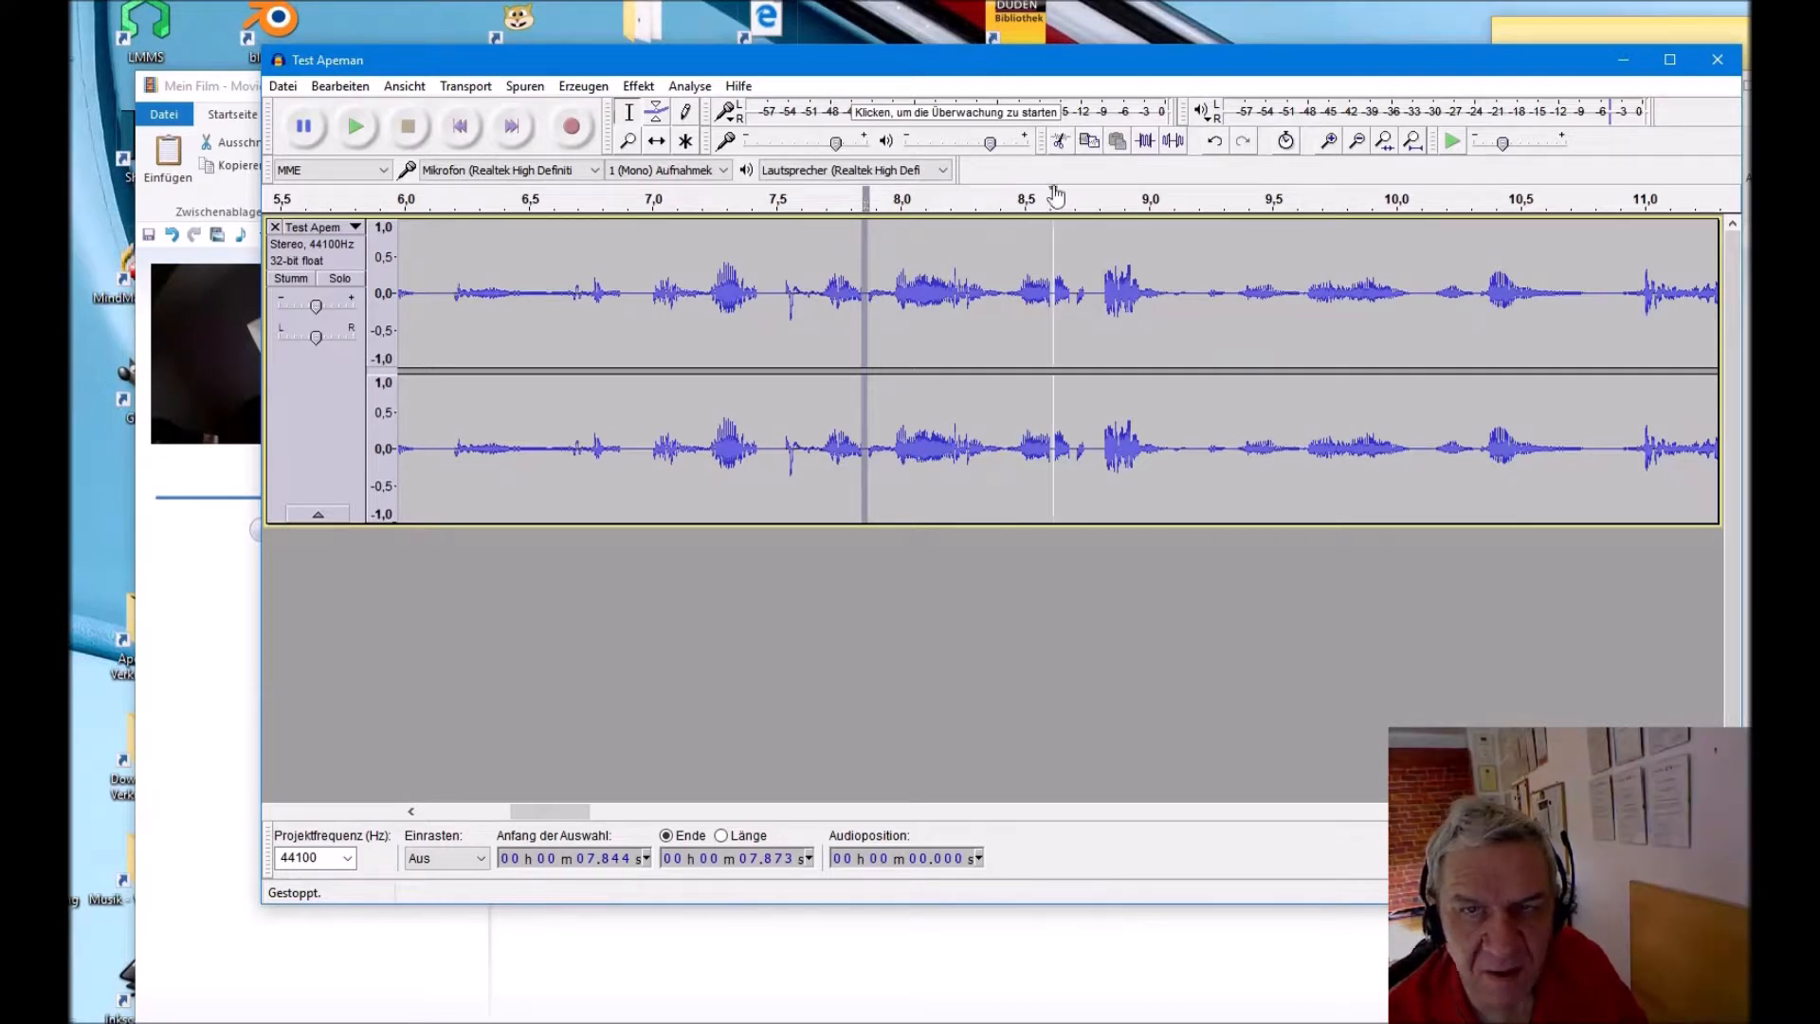
Step: Play the track from just before the silenced peak at 7.844 s to about 45 s, looking for further disturbing peaks
{"action": "left_click", "coordinate": [356, 123]}
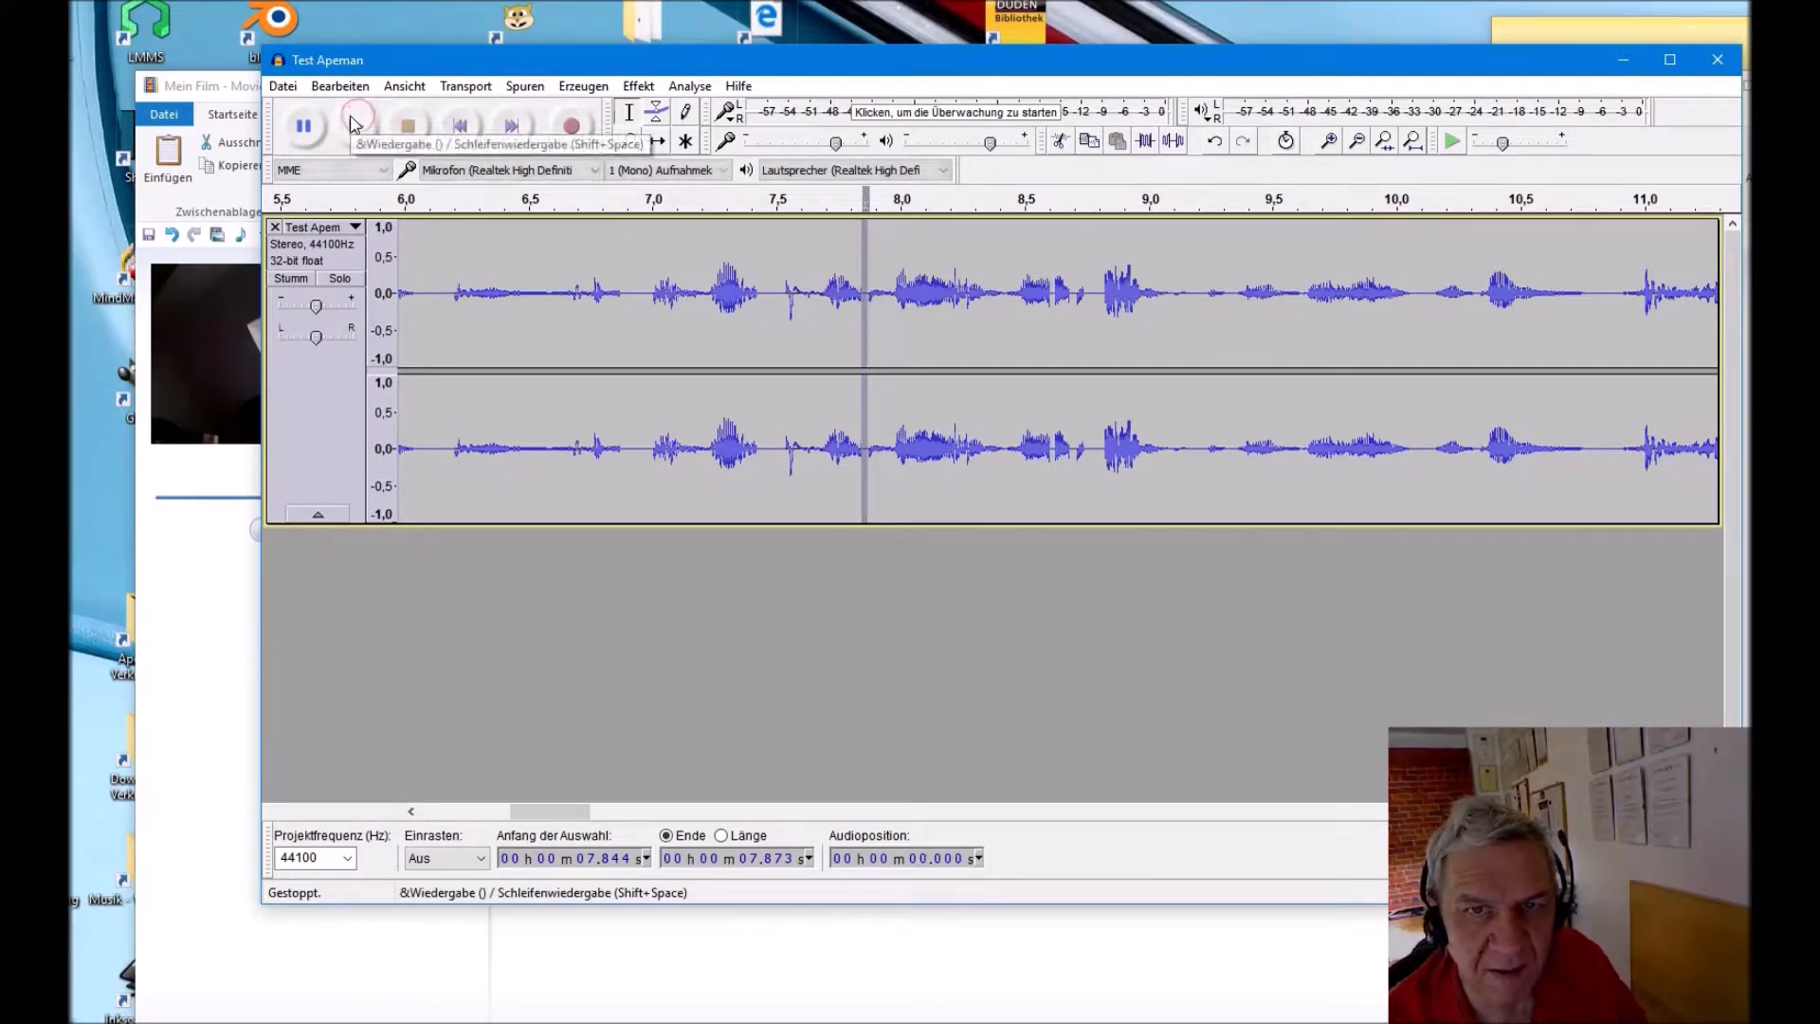
{"action": "left_click", "coordinate": [356, 124]}
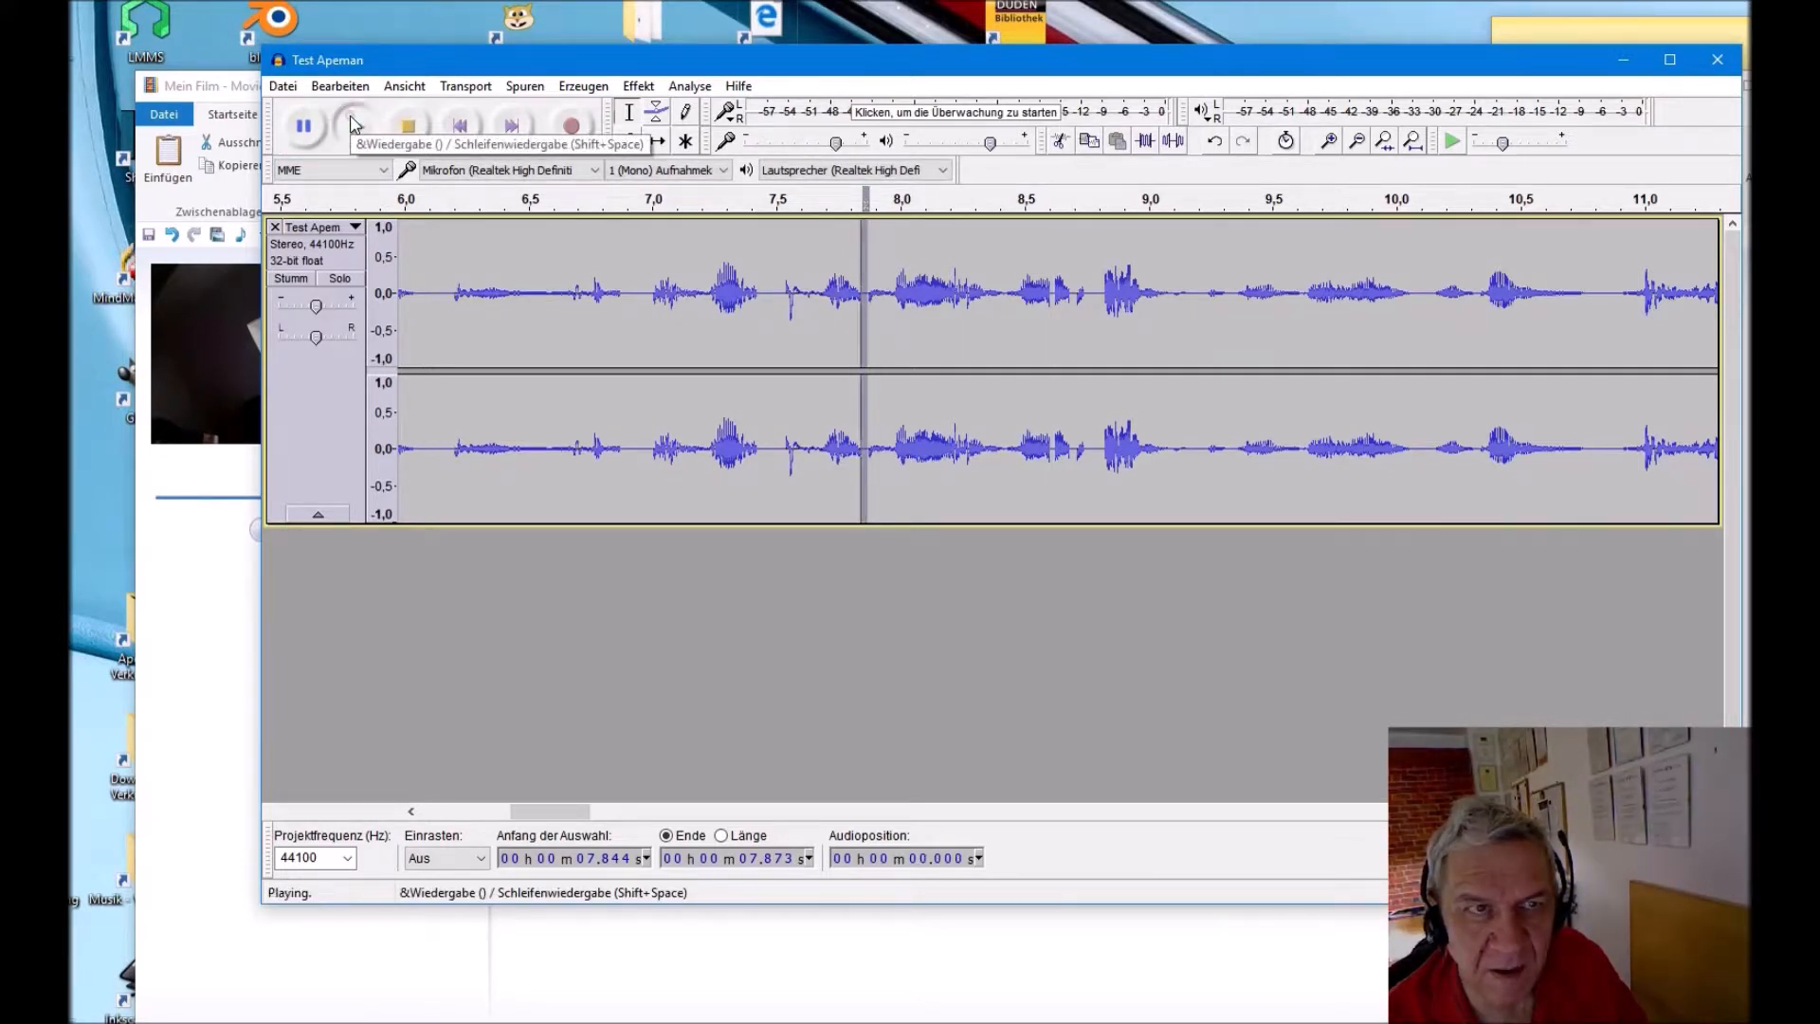
{"action": "left_click", "coordinate": [846, 209]}
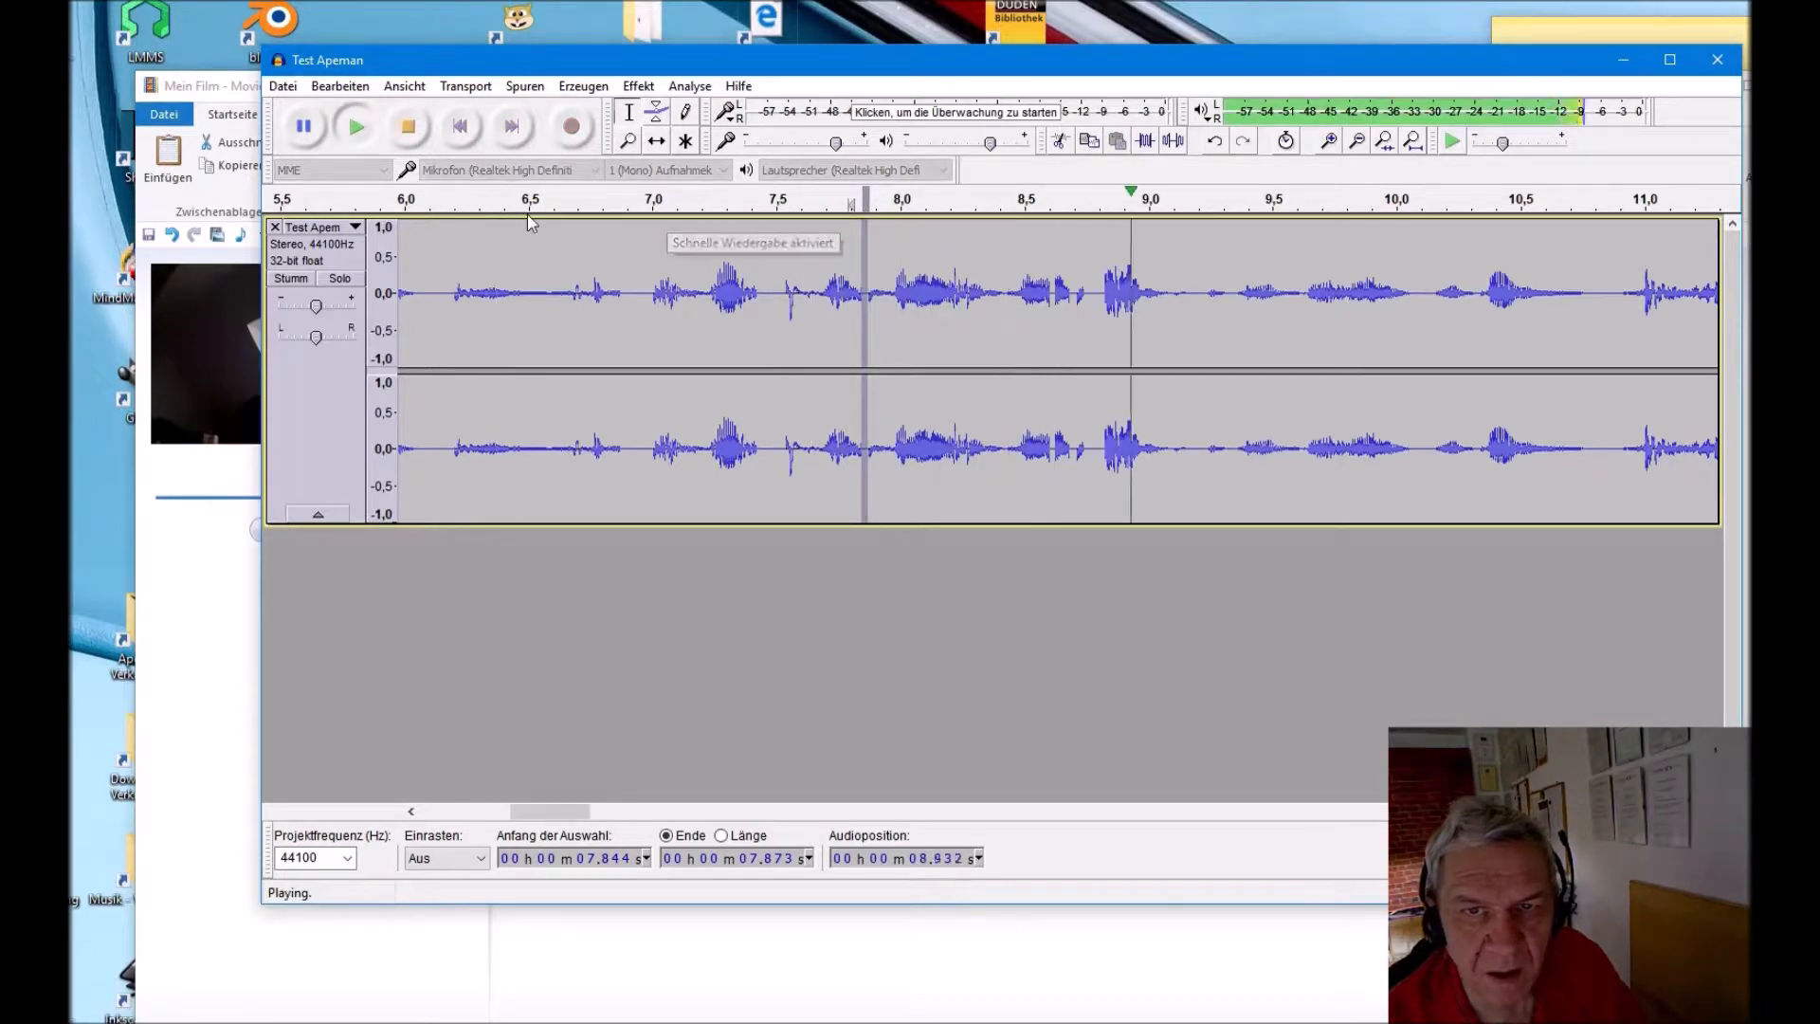
{"action": "left_click", "coordinate": [891, 258]}
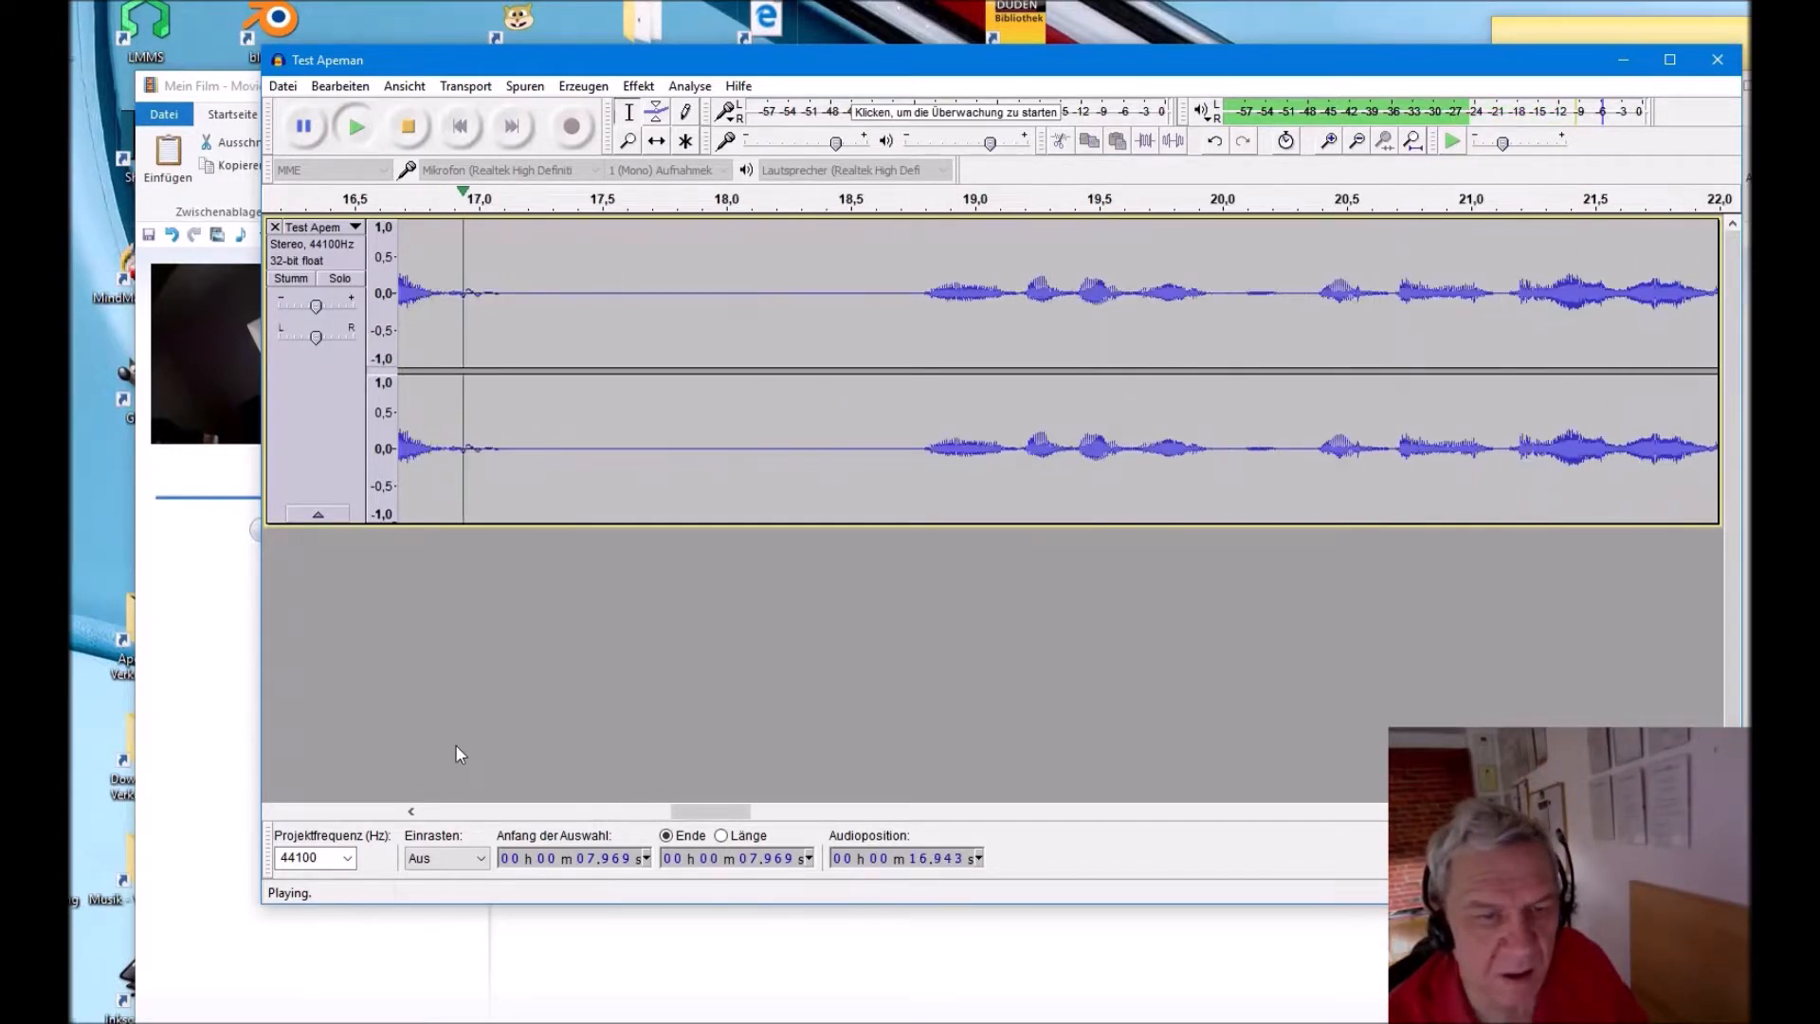
{"action": "left_click", "coordinate": [477, 811]}
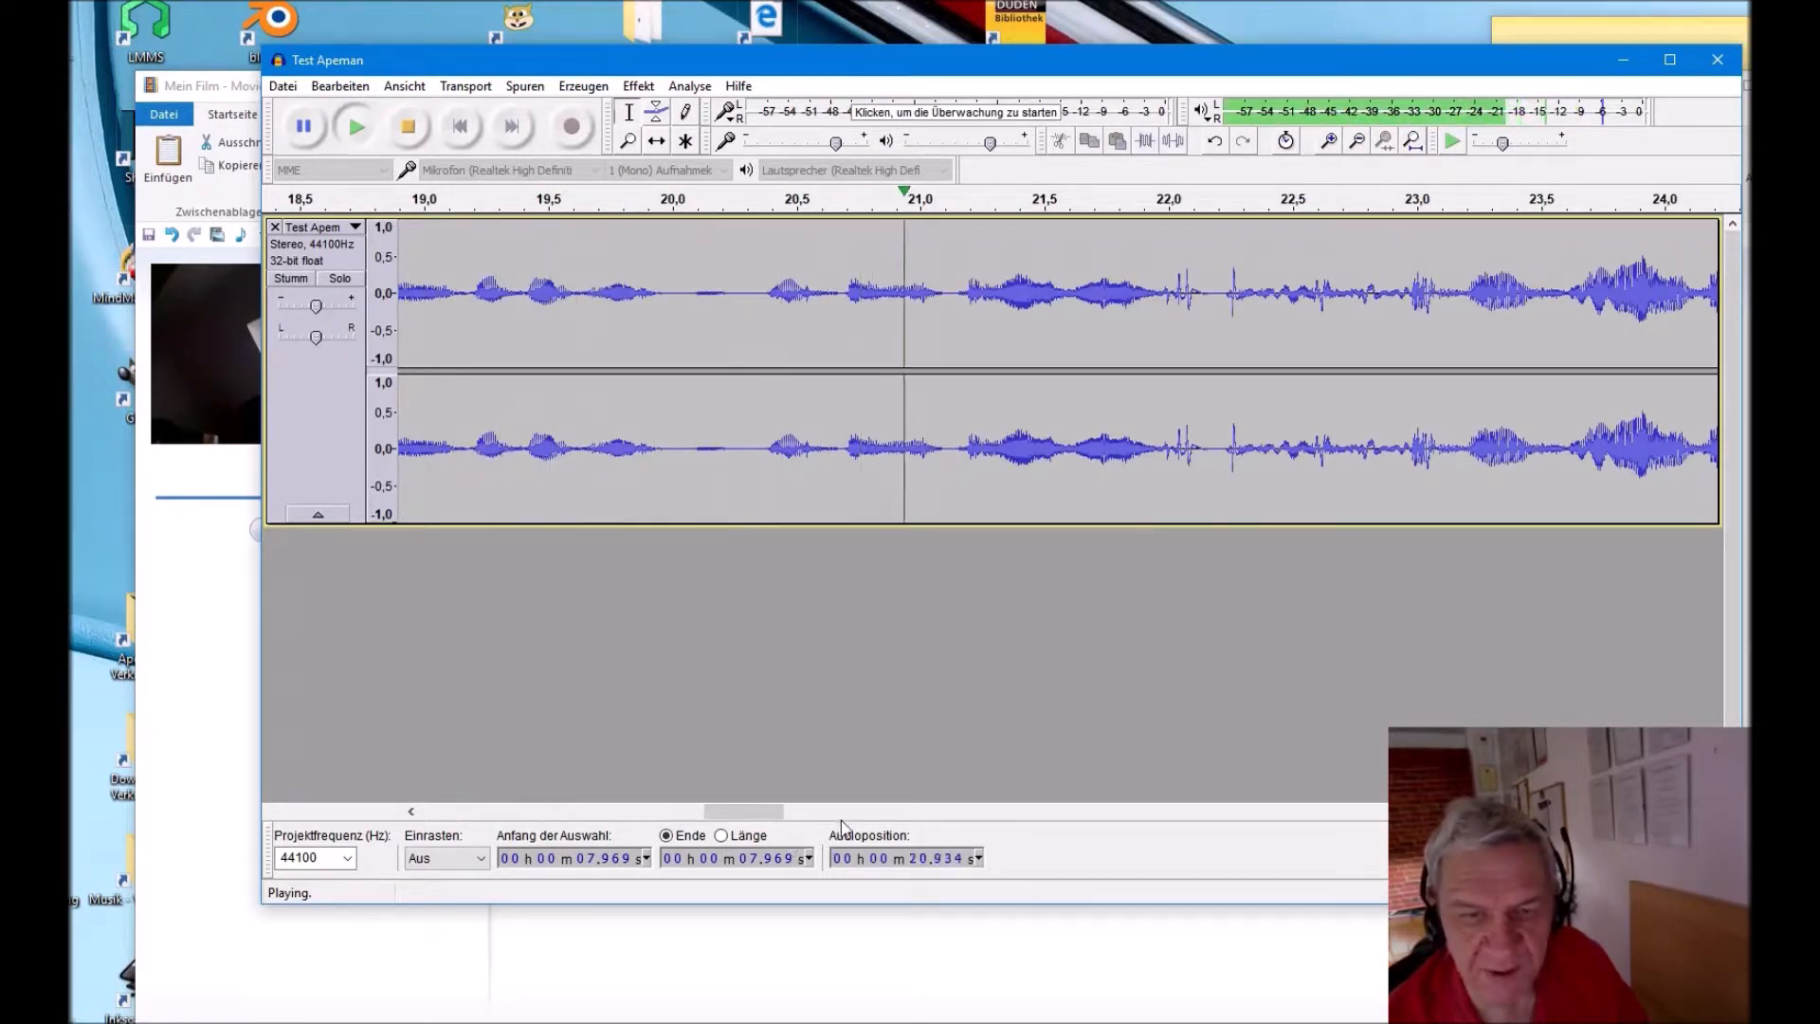
{"action": "left_click", "coordinate": [928, 821]}
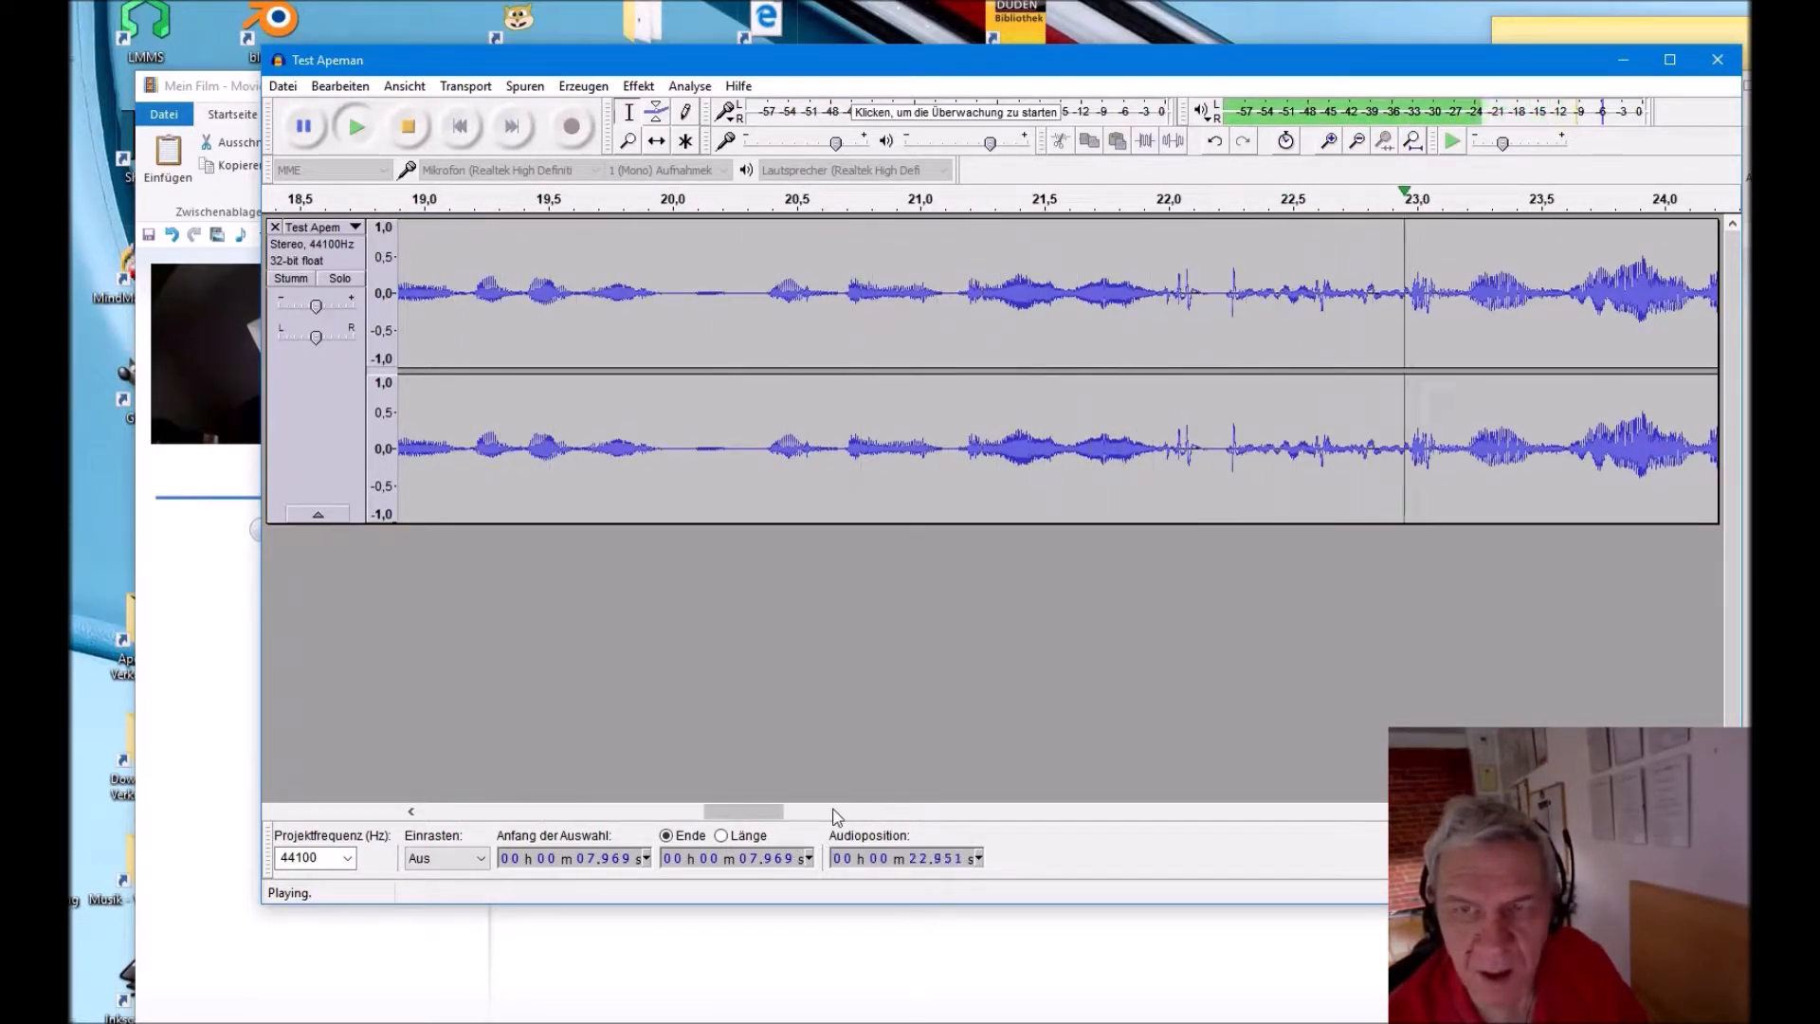
{"action": "left_click", "coordinate": [756, 809]}
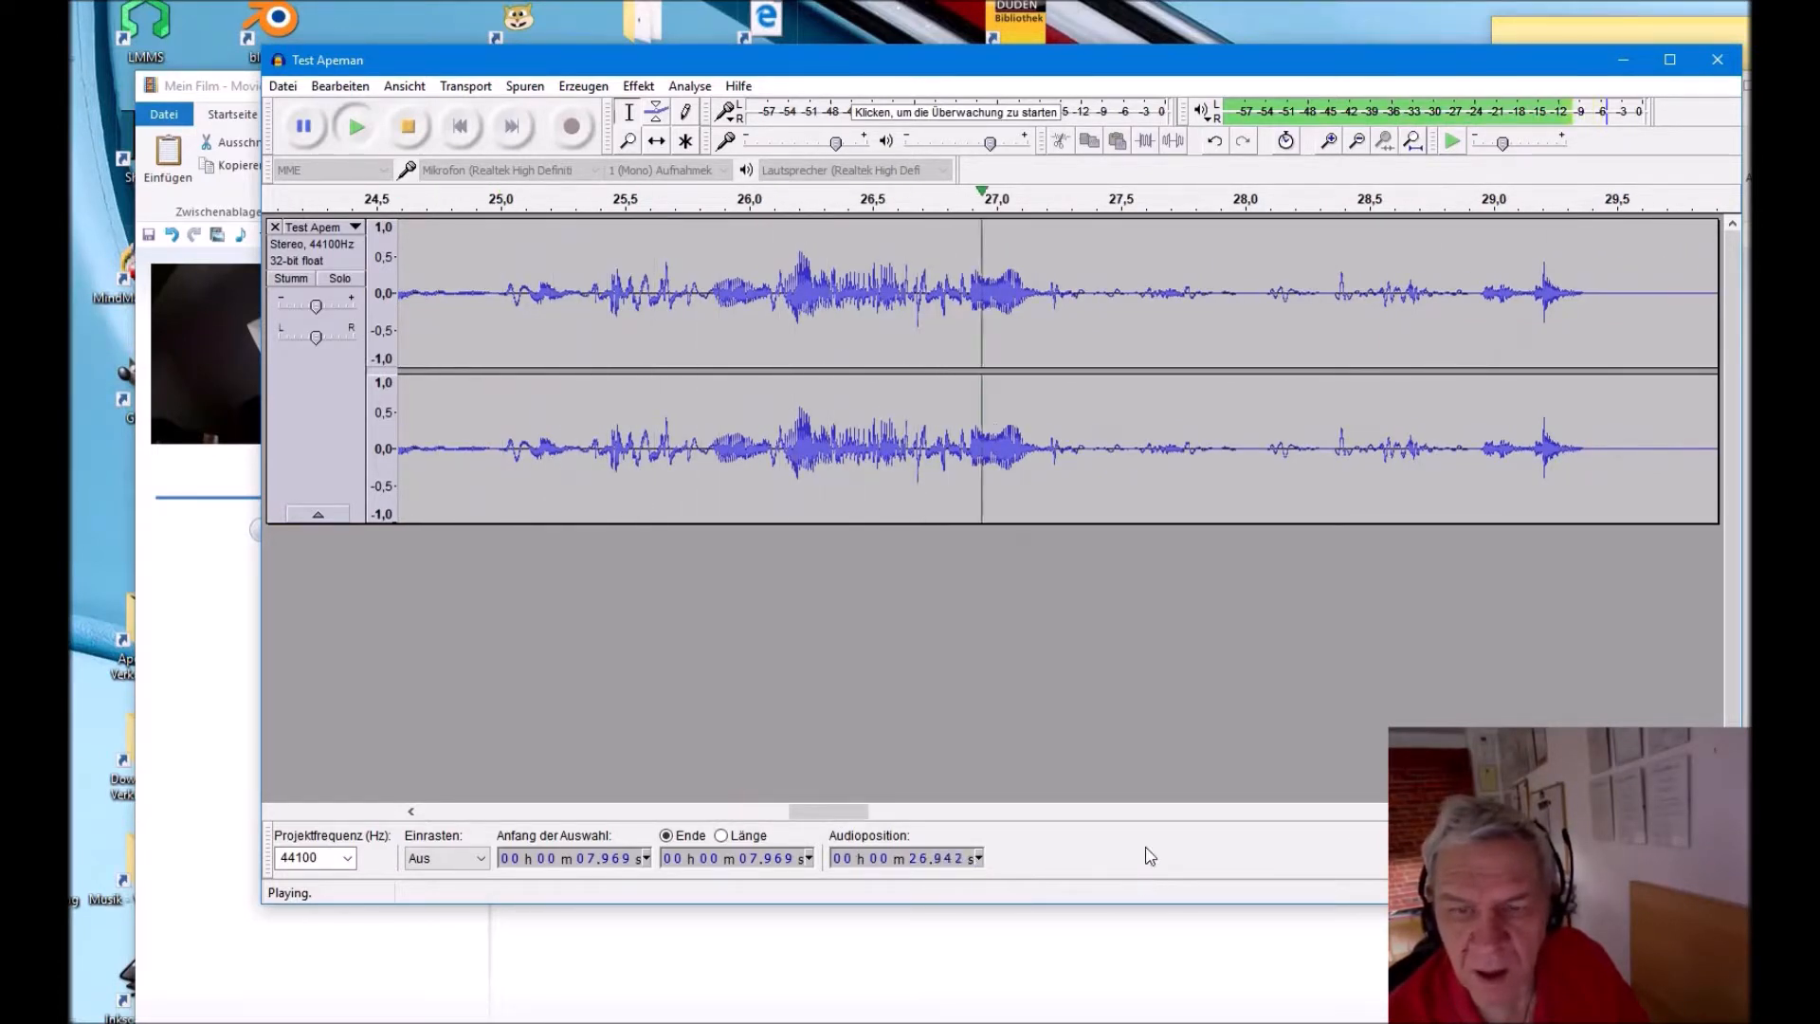
{"action": "left_click", "coordinate": [1194, 808]}
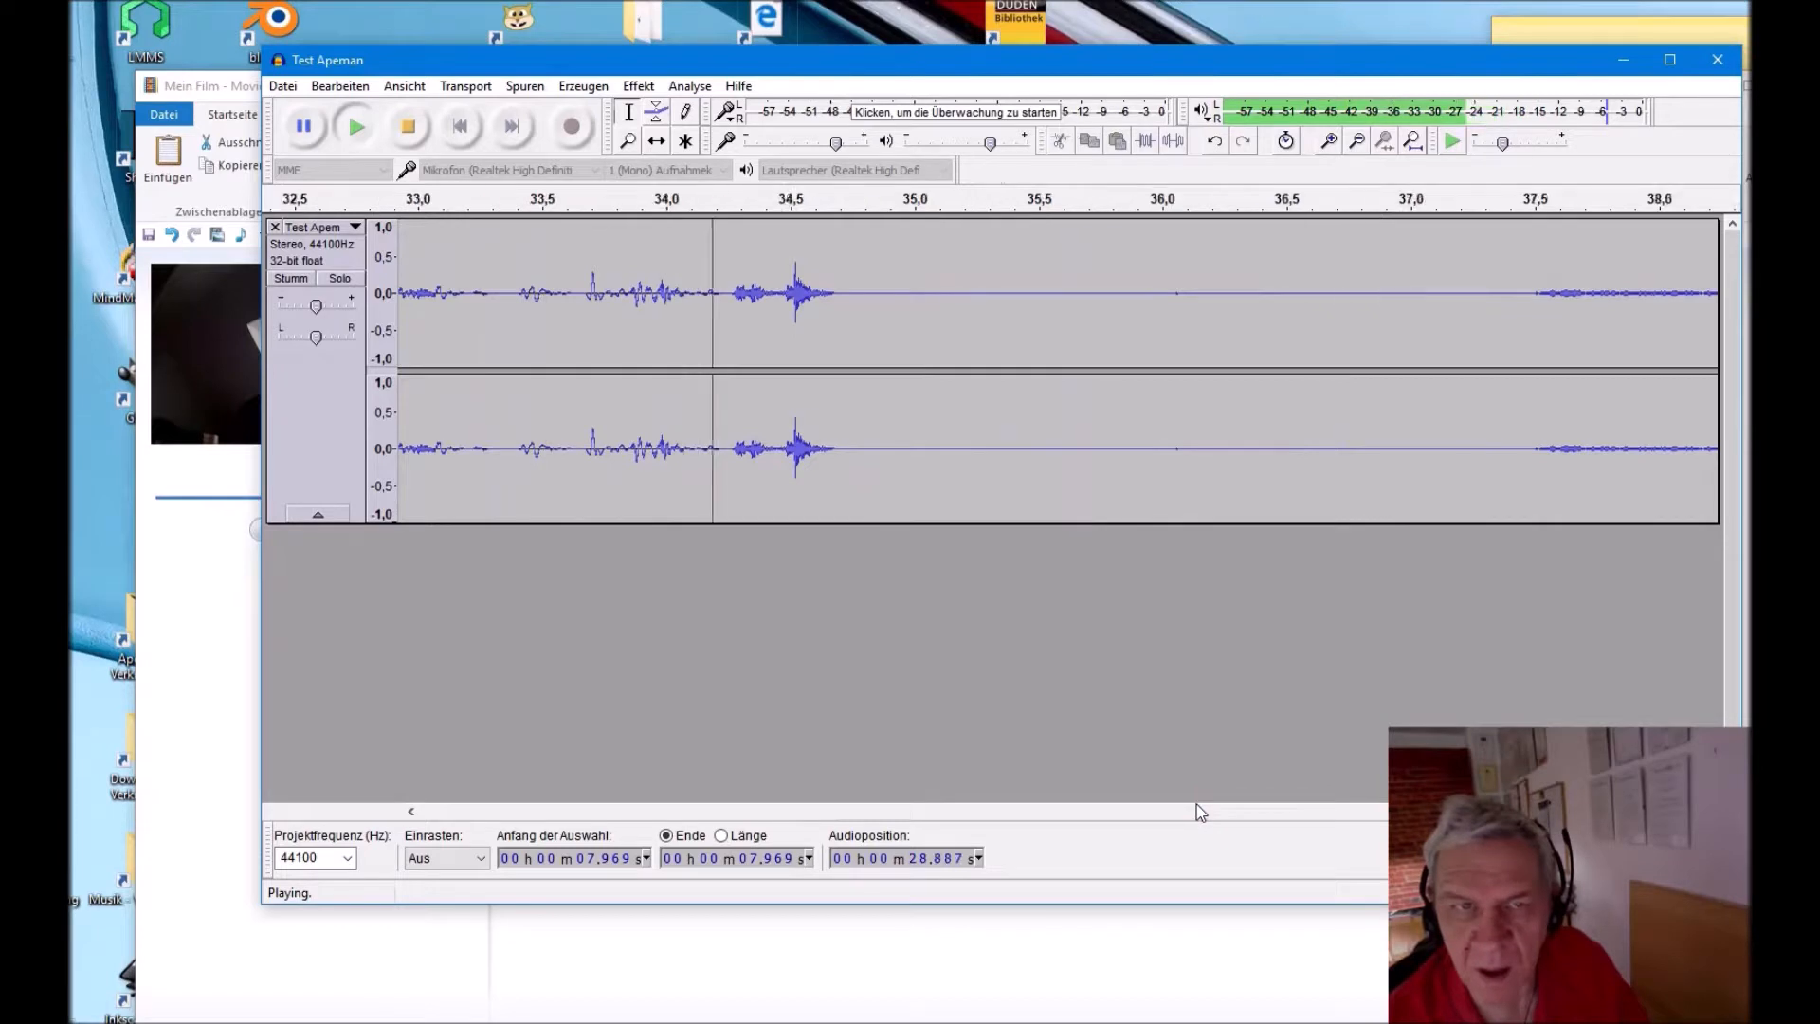
{"action": "left_click", "coordinate": [1196, 806]}
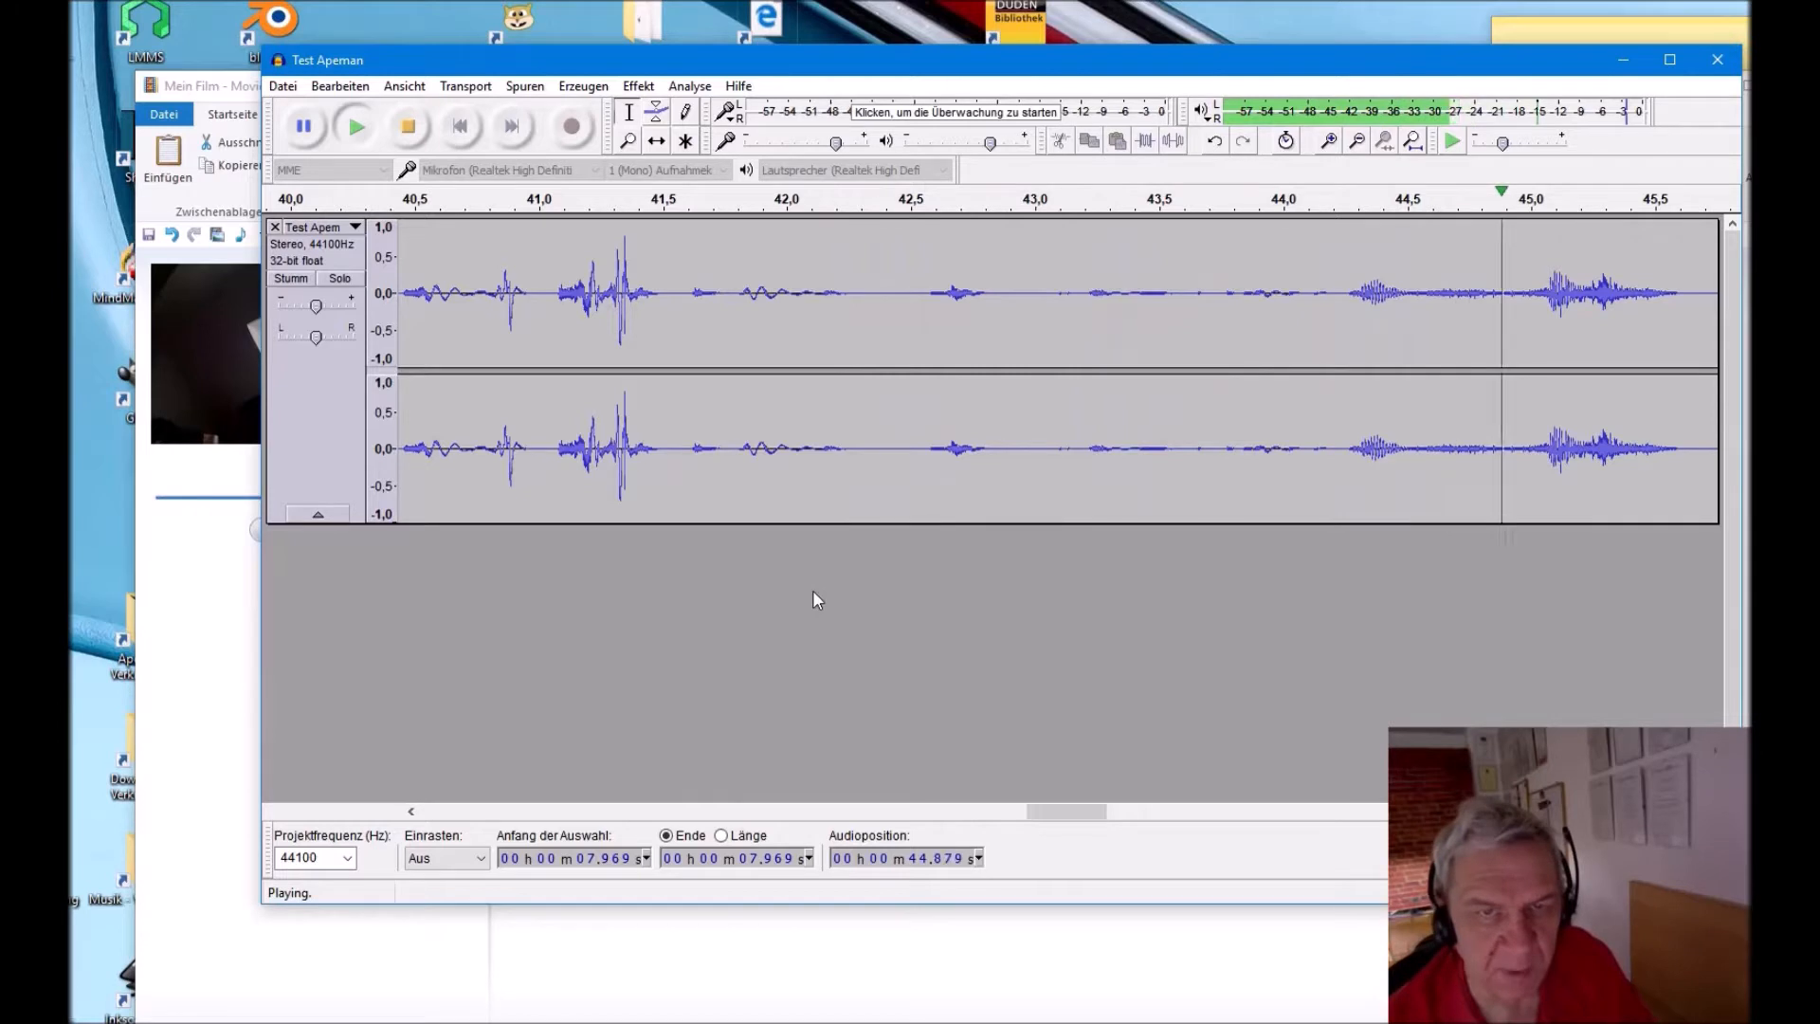
{"action": "left_click", "coordinate": [408, 126]}
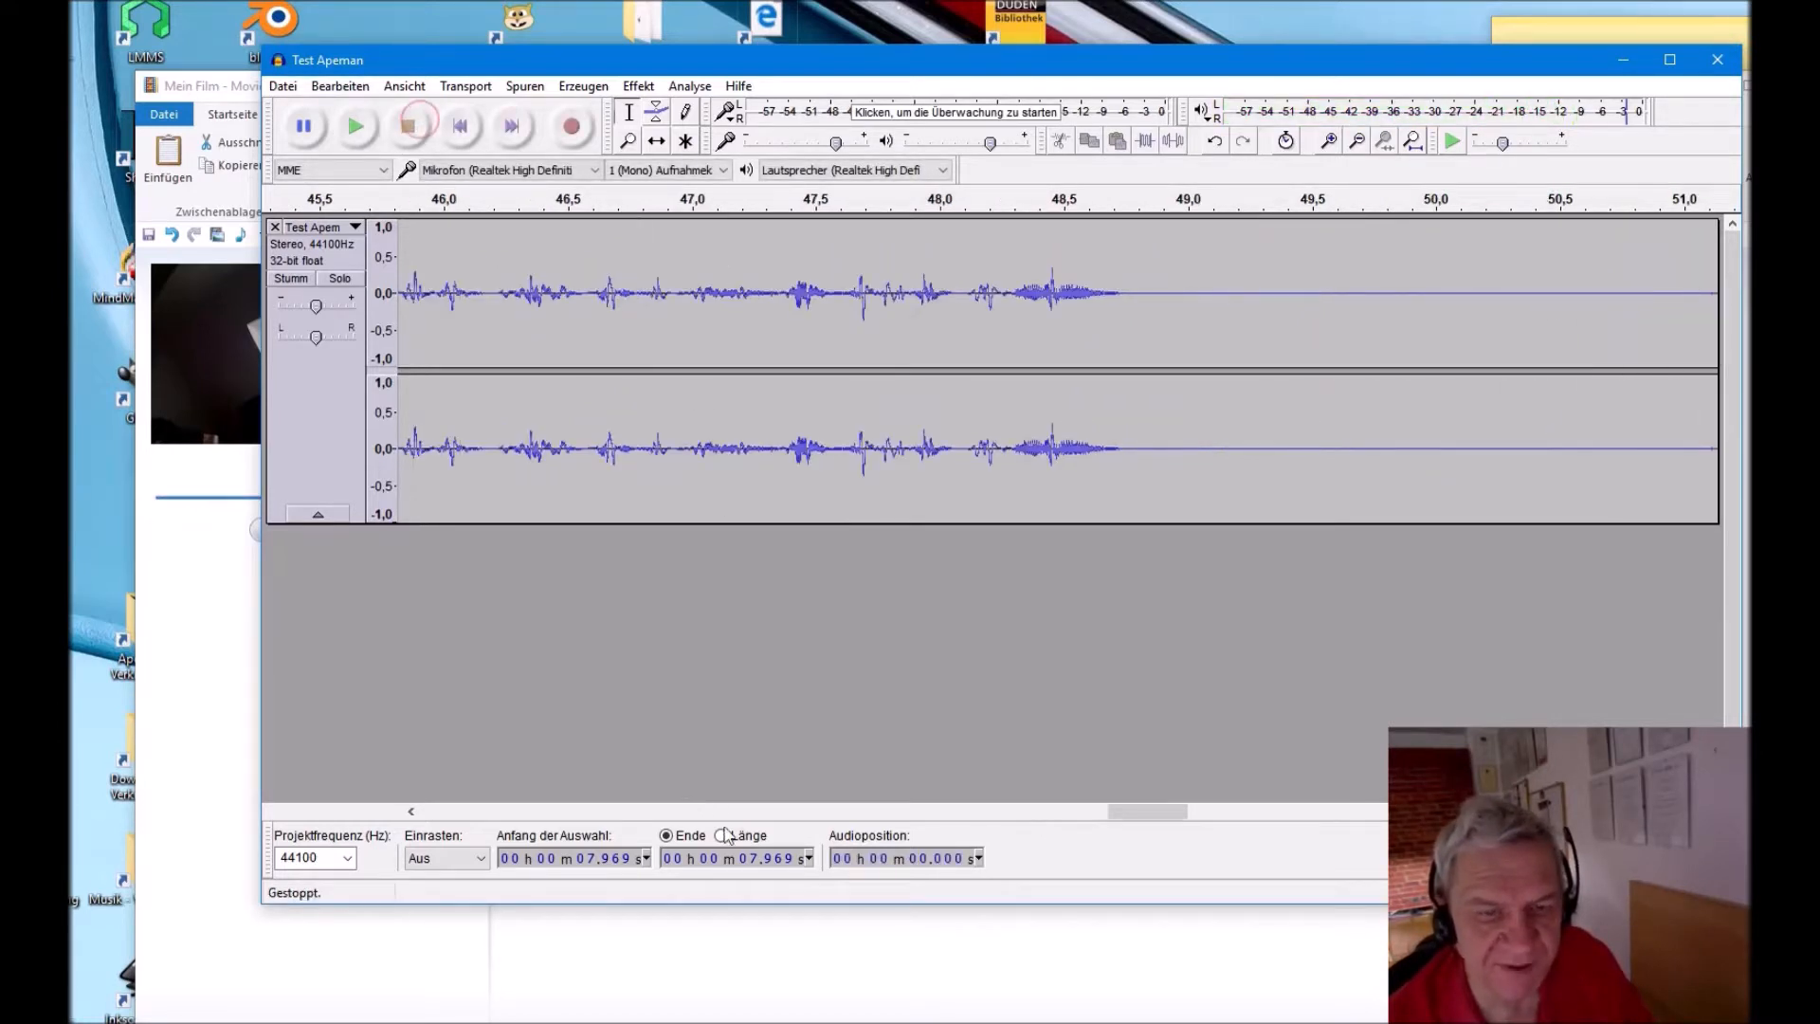
Step: Silence the peaks at about 41.342 to 41.367 s, 41.313 to 41.338 s and 41.188 to 41.242 s
{"action": "left_click_drag", "start_coordinate": [1141, 806], "coordinate": [1028, 808]}
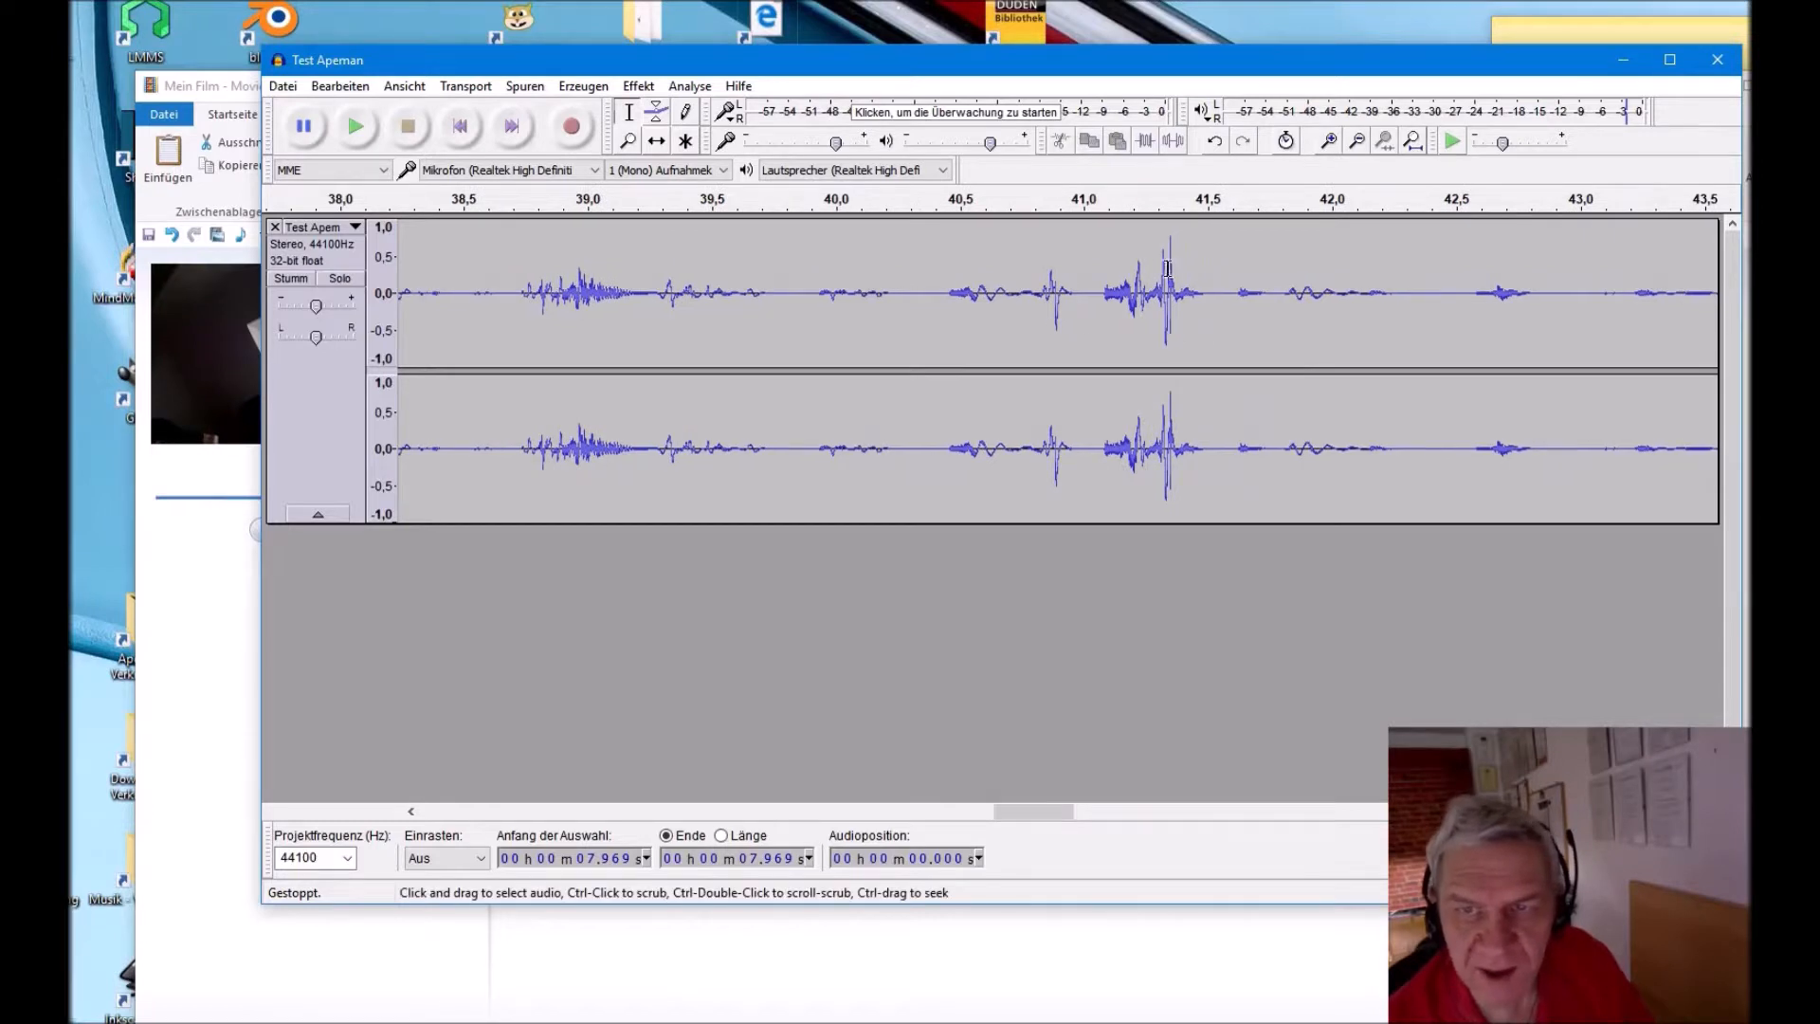
{"action": "left_click", "coordinate": [1168, 235]}
{"action": "left_click_drag", "start_coordinate": [1172, 244], "coordinate": [1175, 245]}
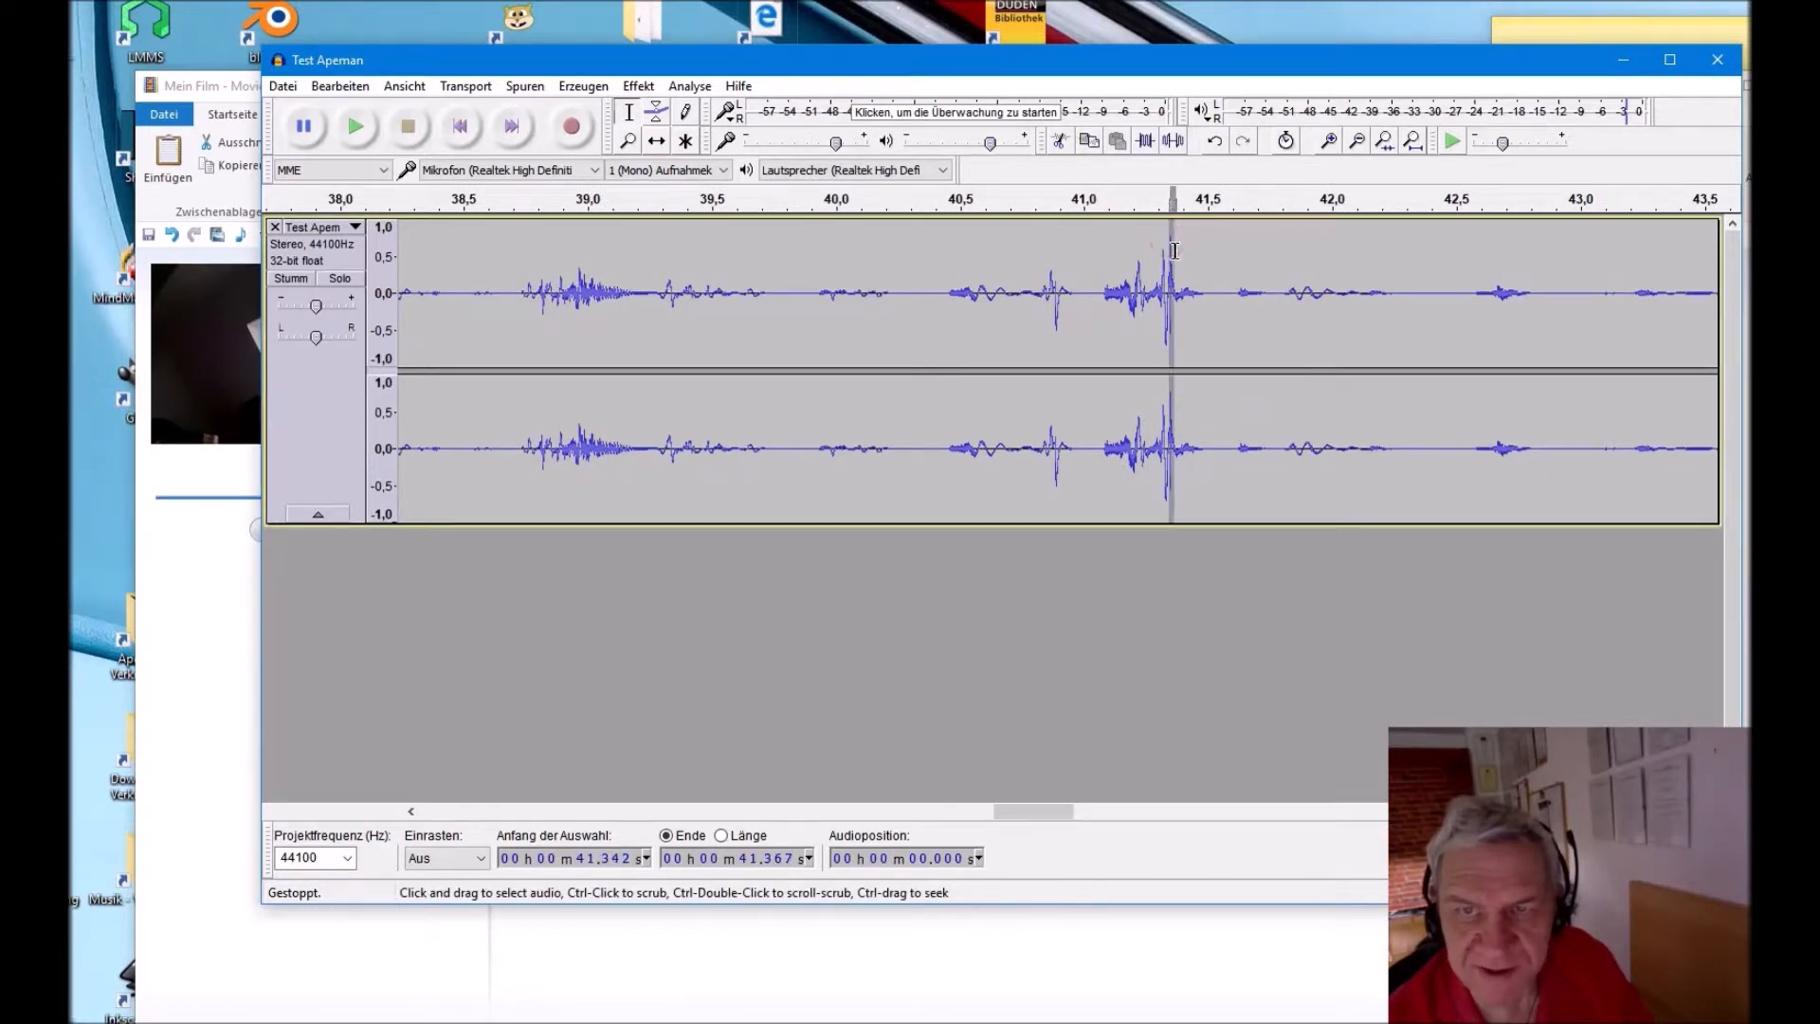
{"action": "left_click", "coordinate": [1169, 144]}
{"action": "left_click", "coordinate": [1162, 259]}
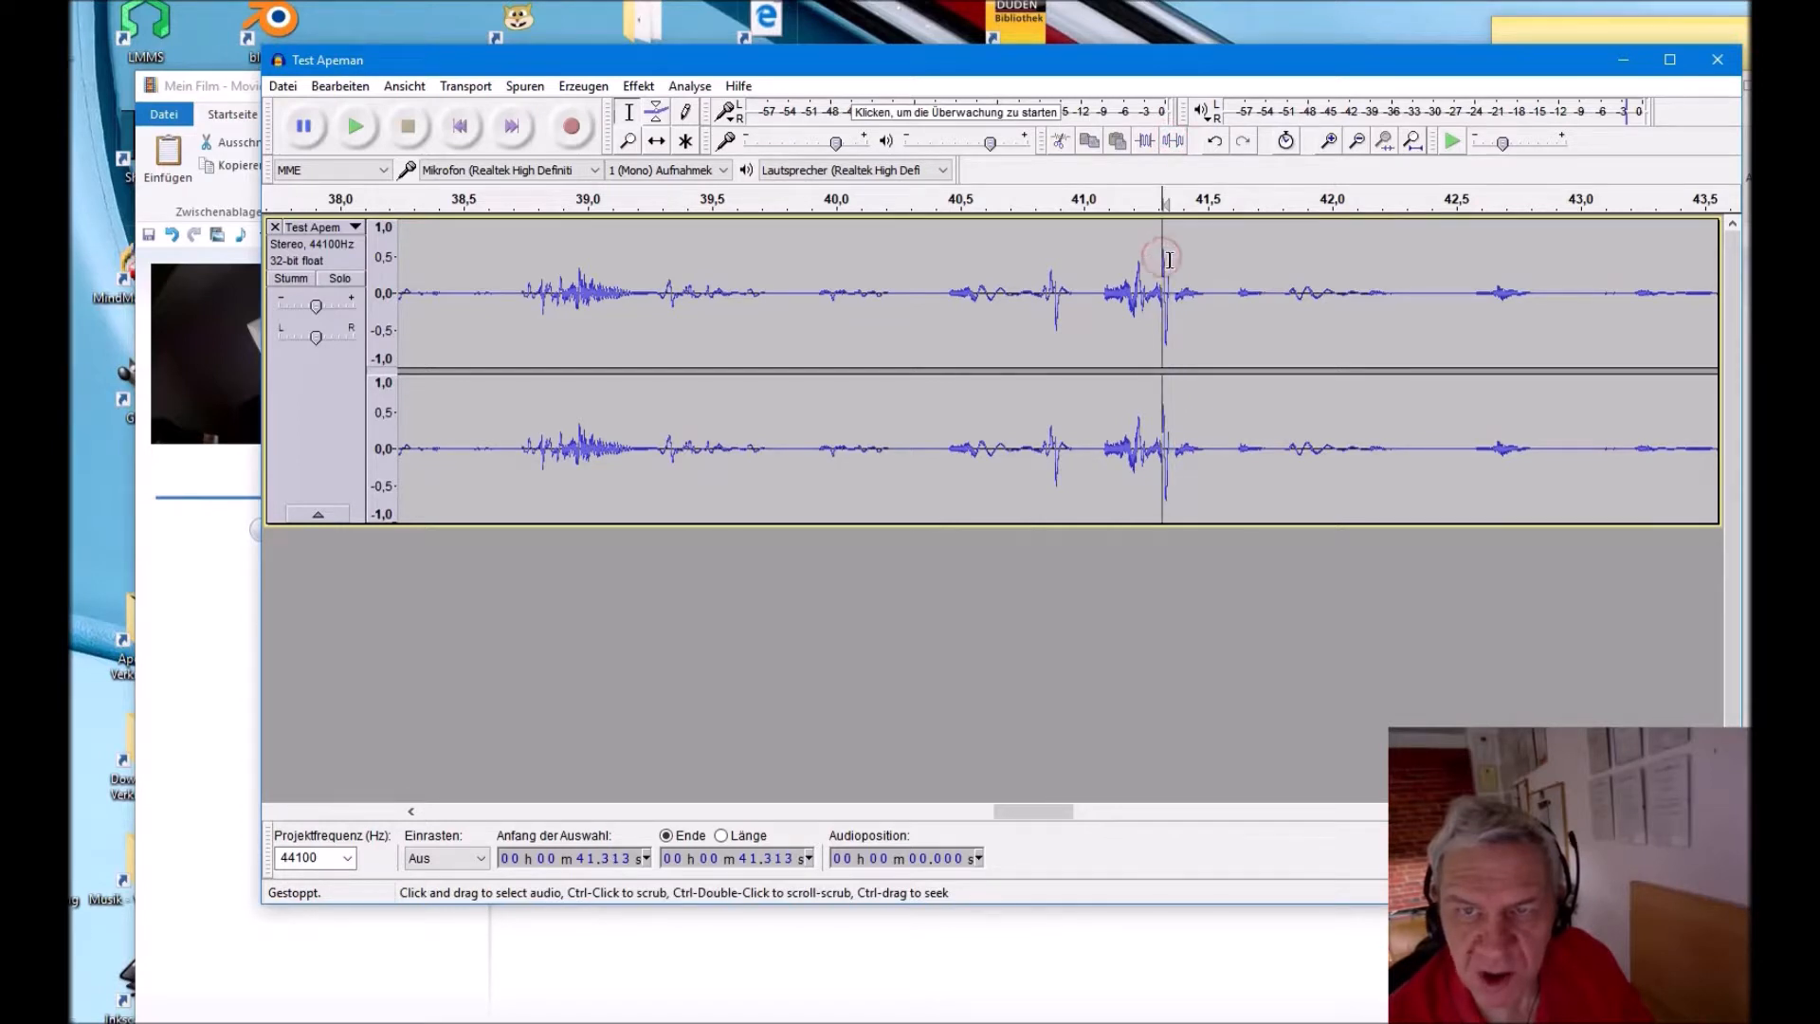
{"action": "left_click_drag", "start_coordinate": [1167, 261], "coordinate": [1168, 263]}
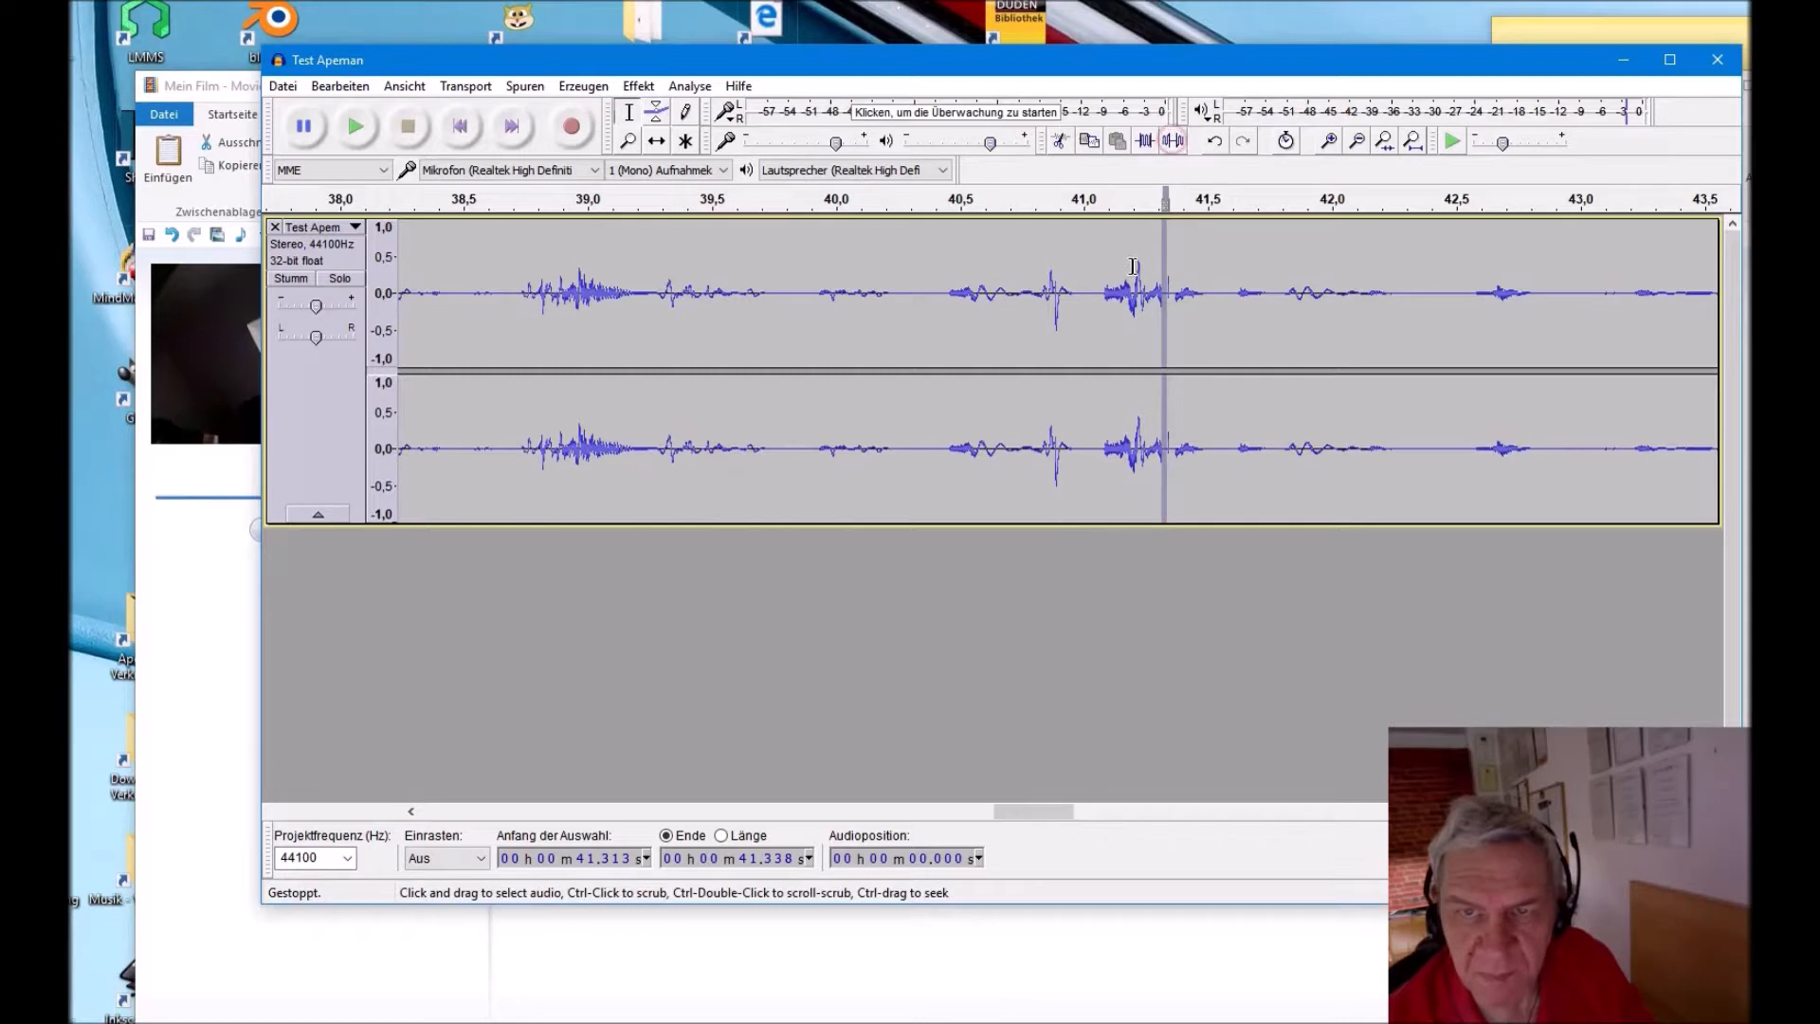
{"action": "left_click_drag", "start_coordinate": [1143, 258], "coordinate": [1130, 257]}
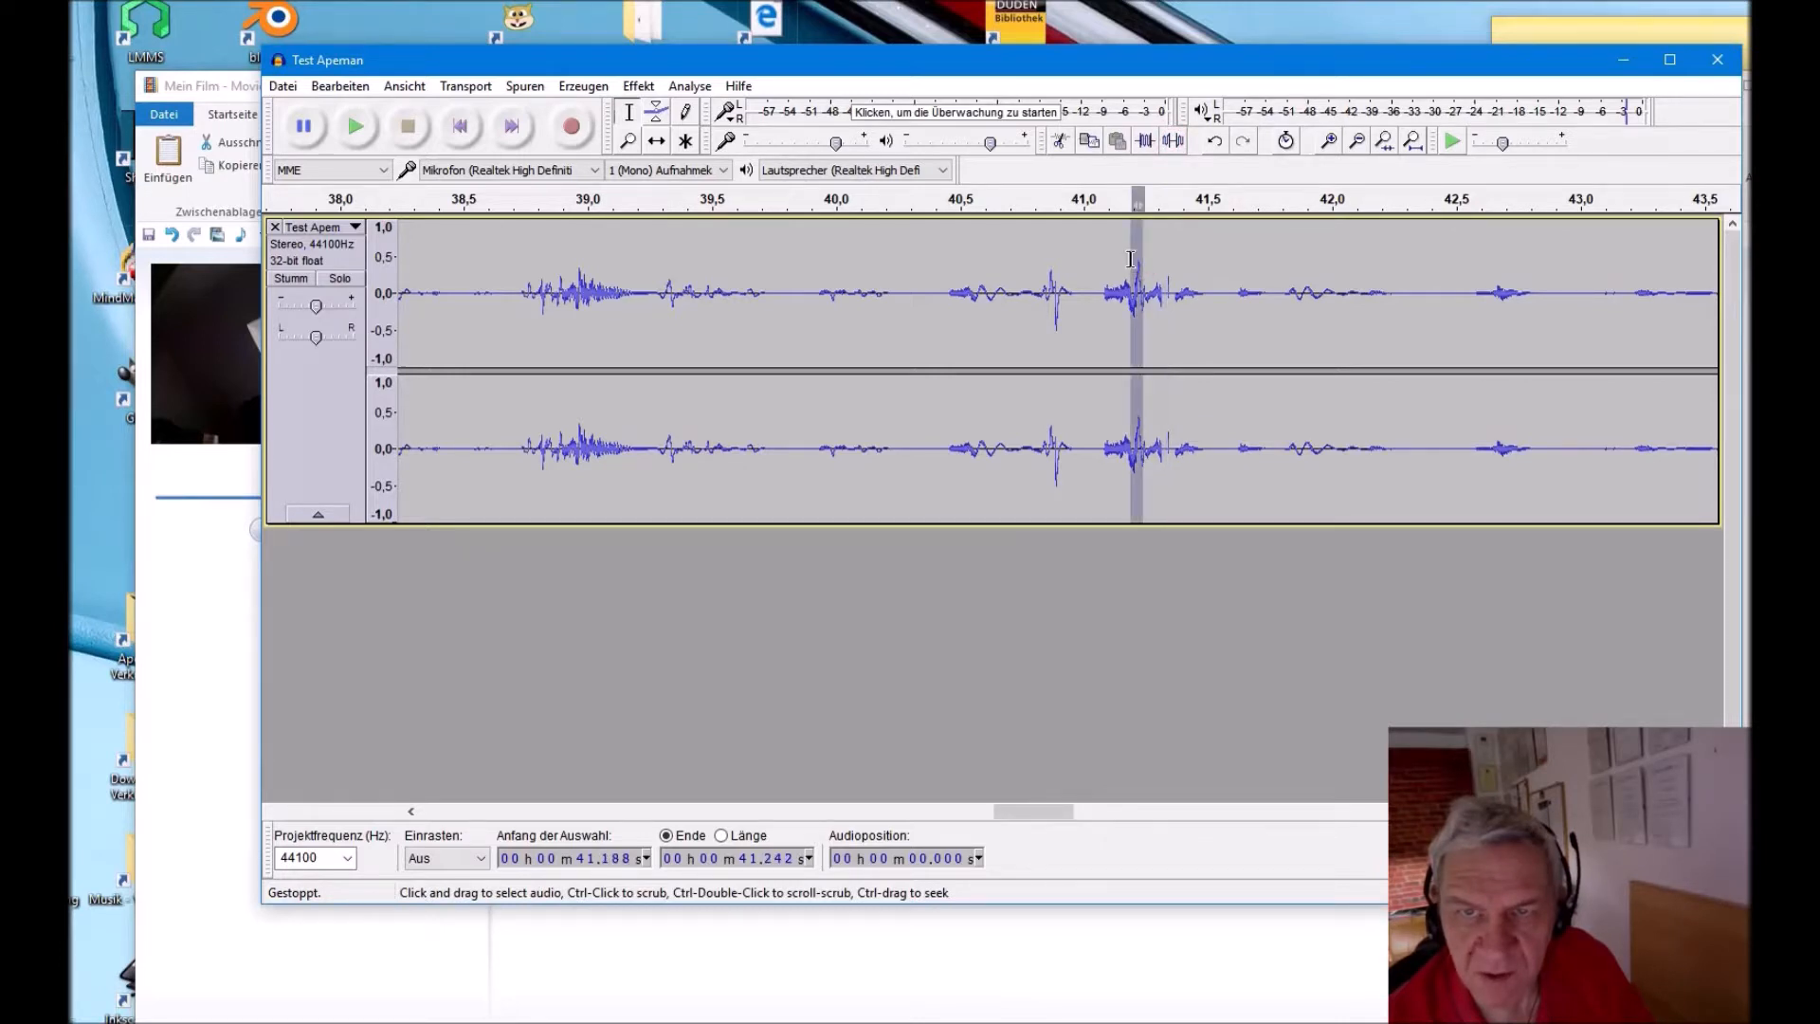
{"action": "left_click", "coordinate": [1176, 144]}
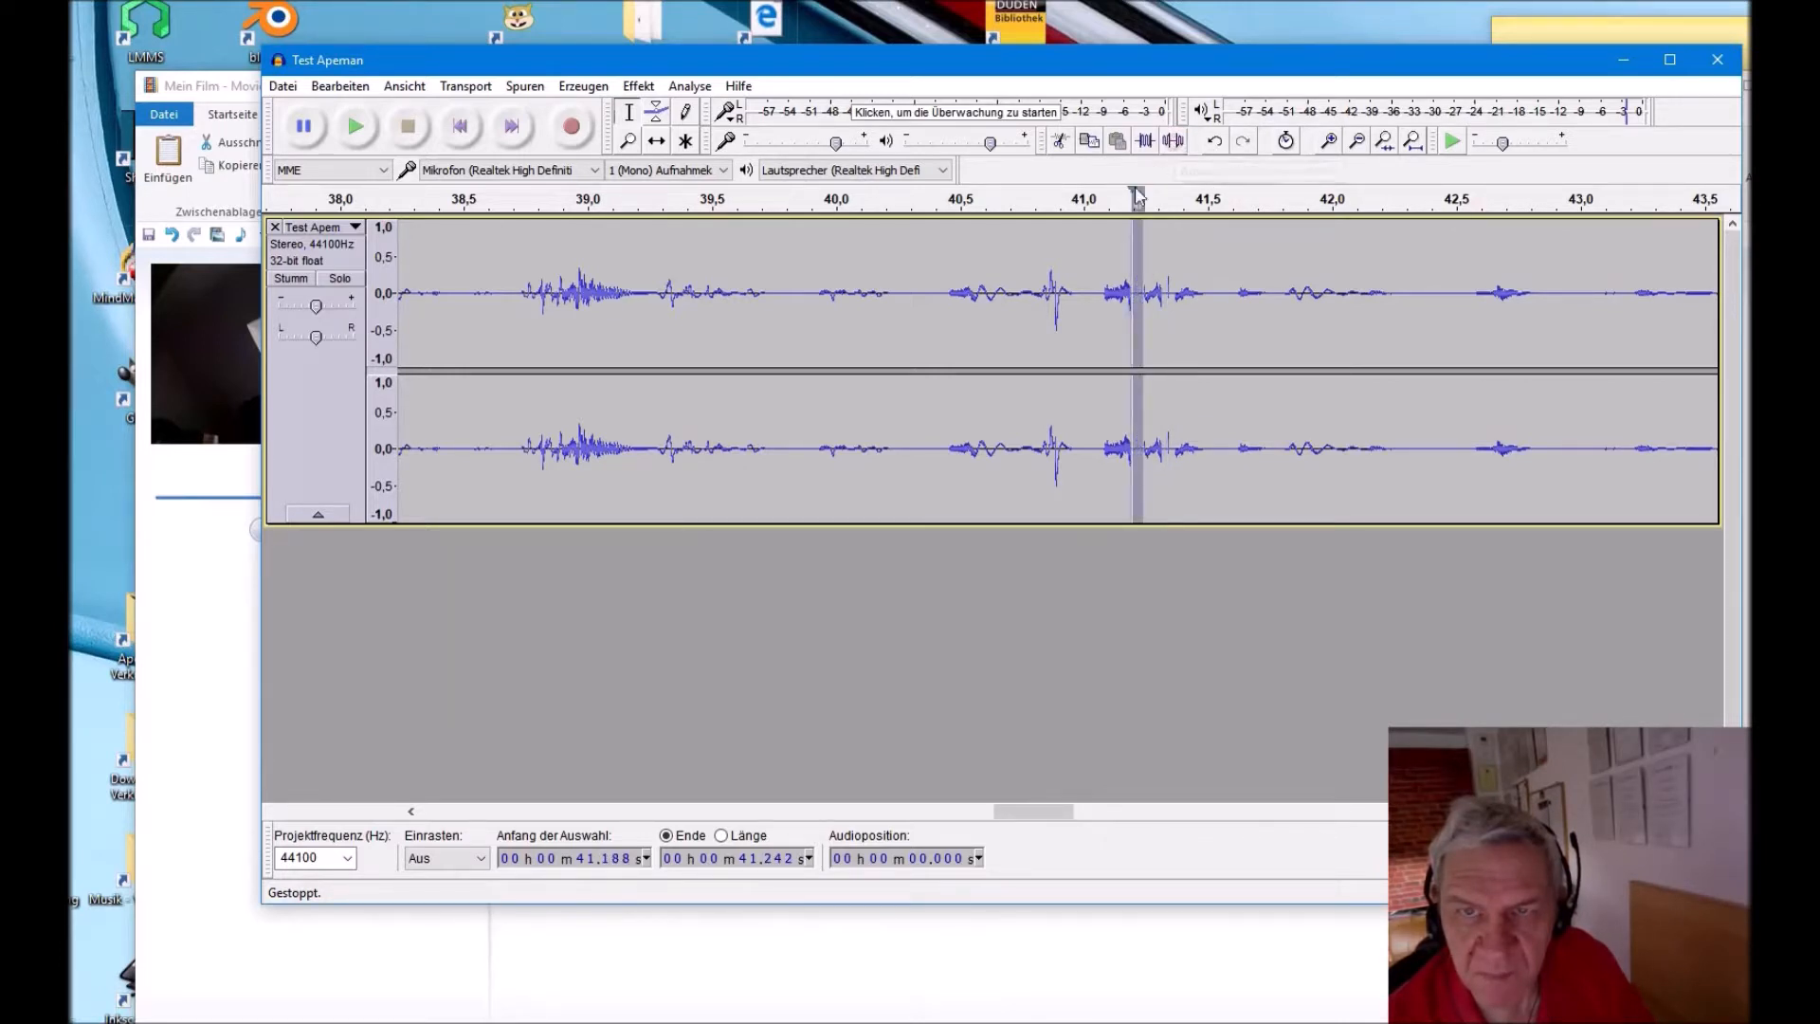
Step: Listen to the silenced spots by playing the track from about 41.033 s
{"action": "left_click", "coordinate": [1092, 278]}
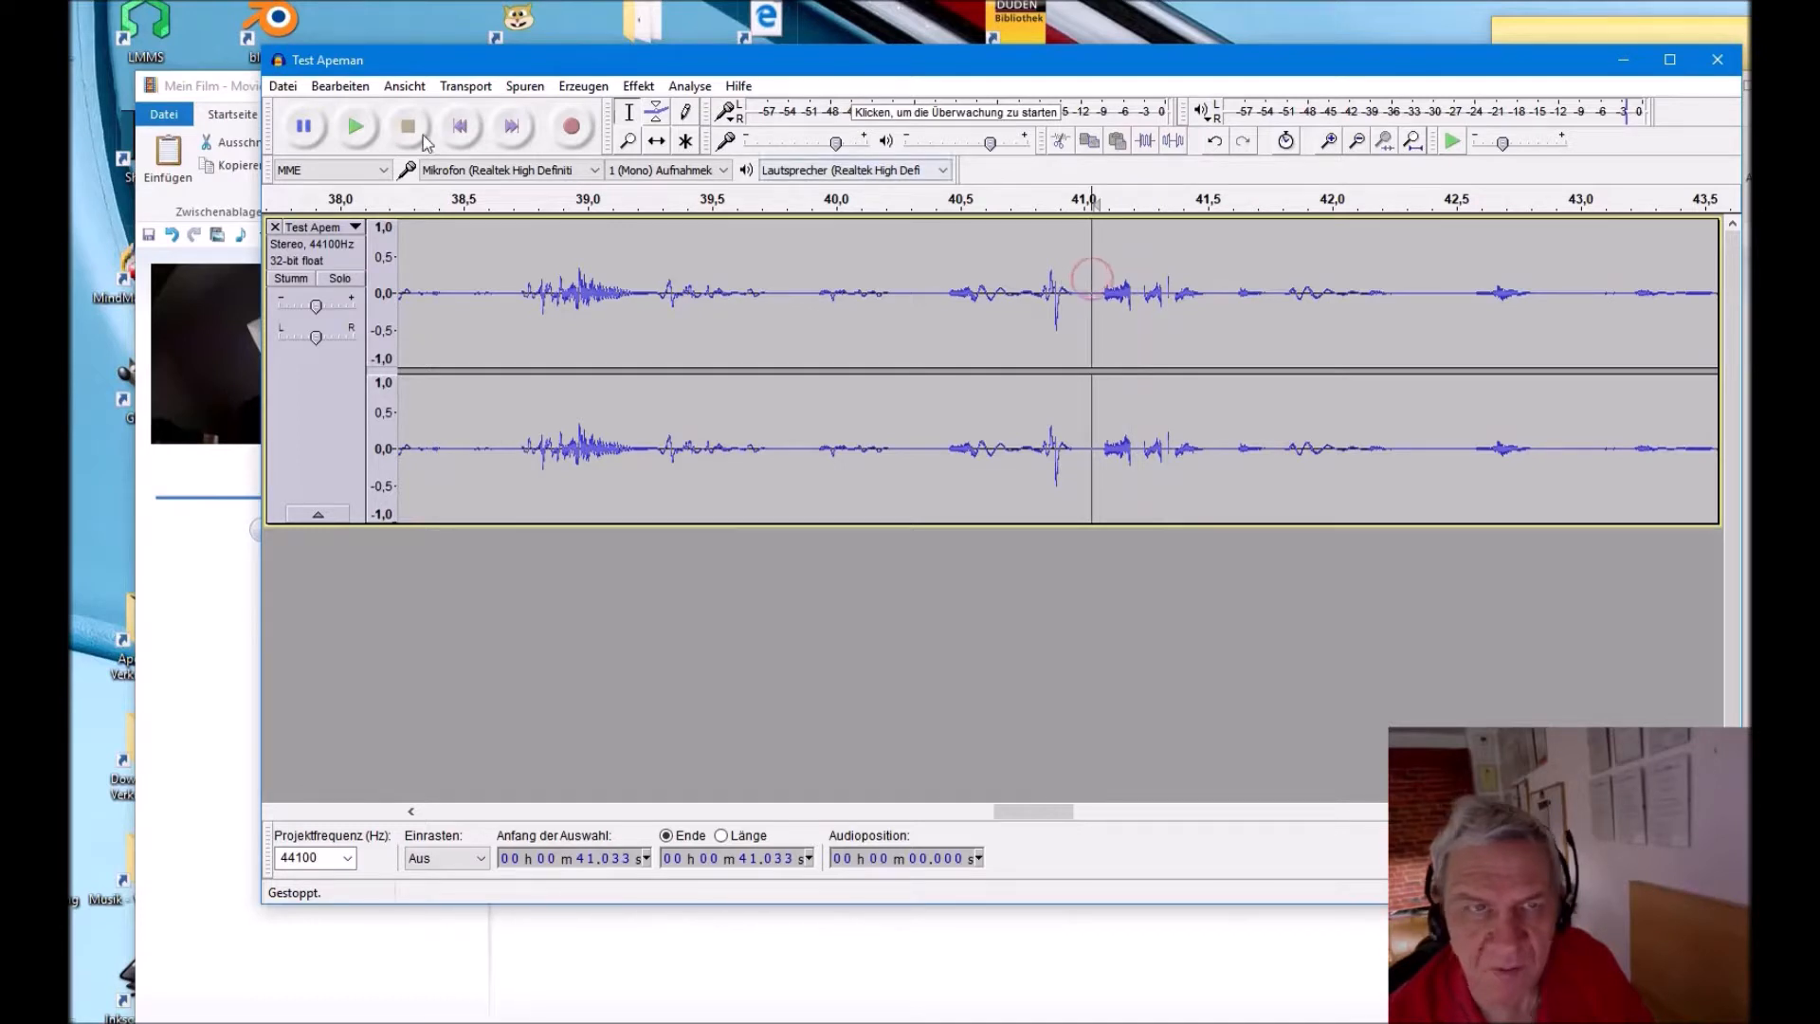
{"action": "left_click", "coordinate": [347, 133]}
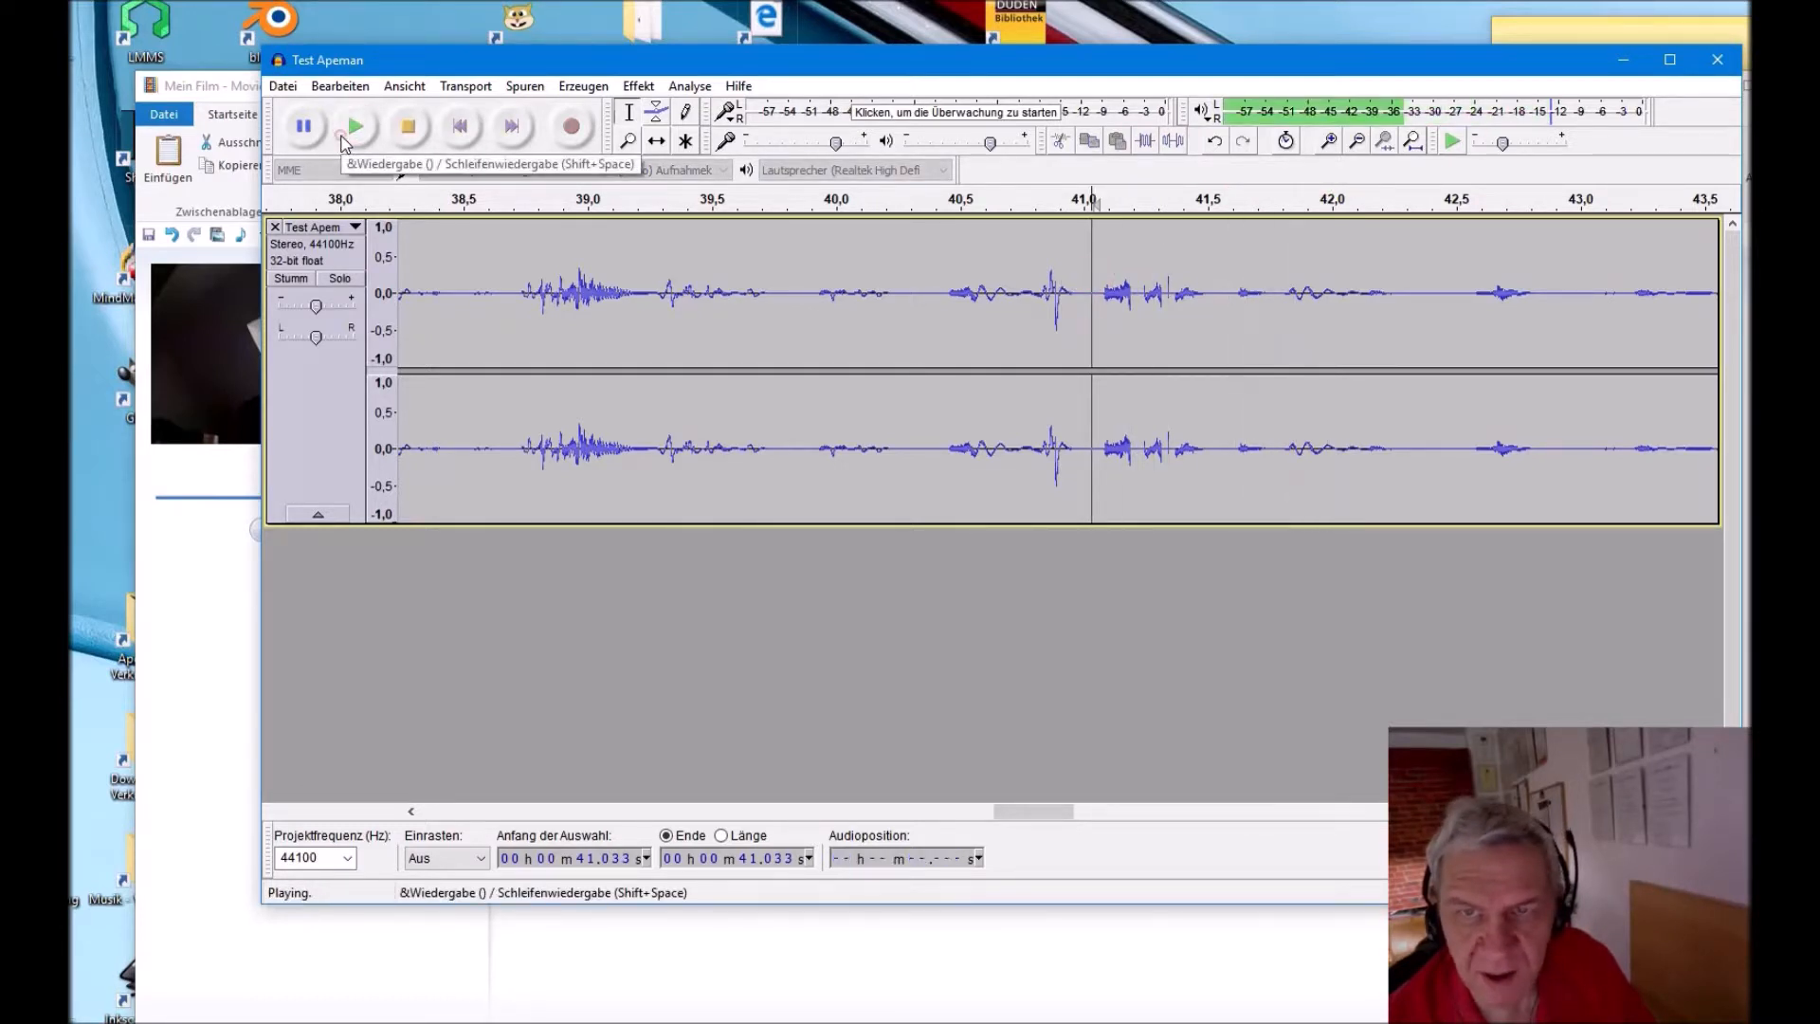
{"action": "left_click", "coordinate": [1006, 351]}
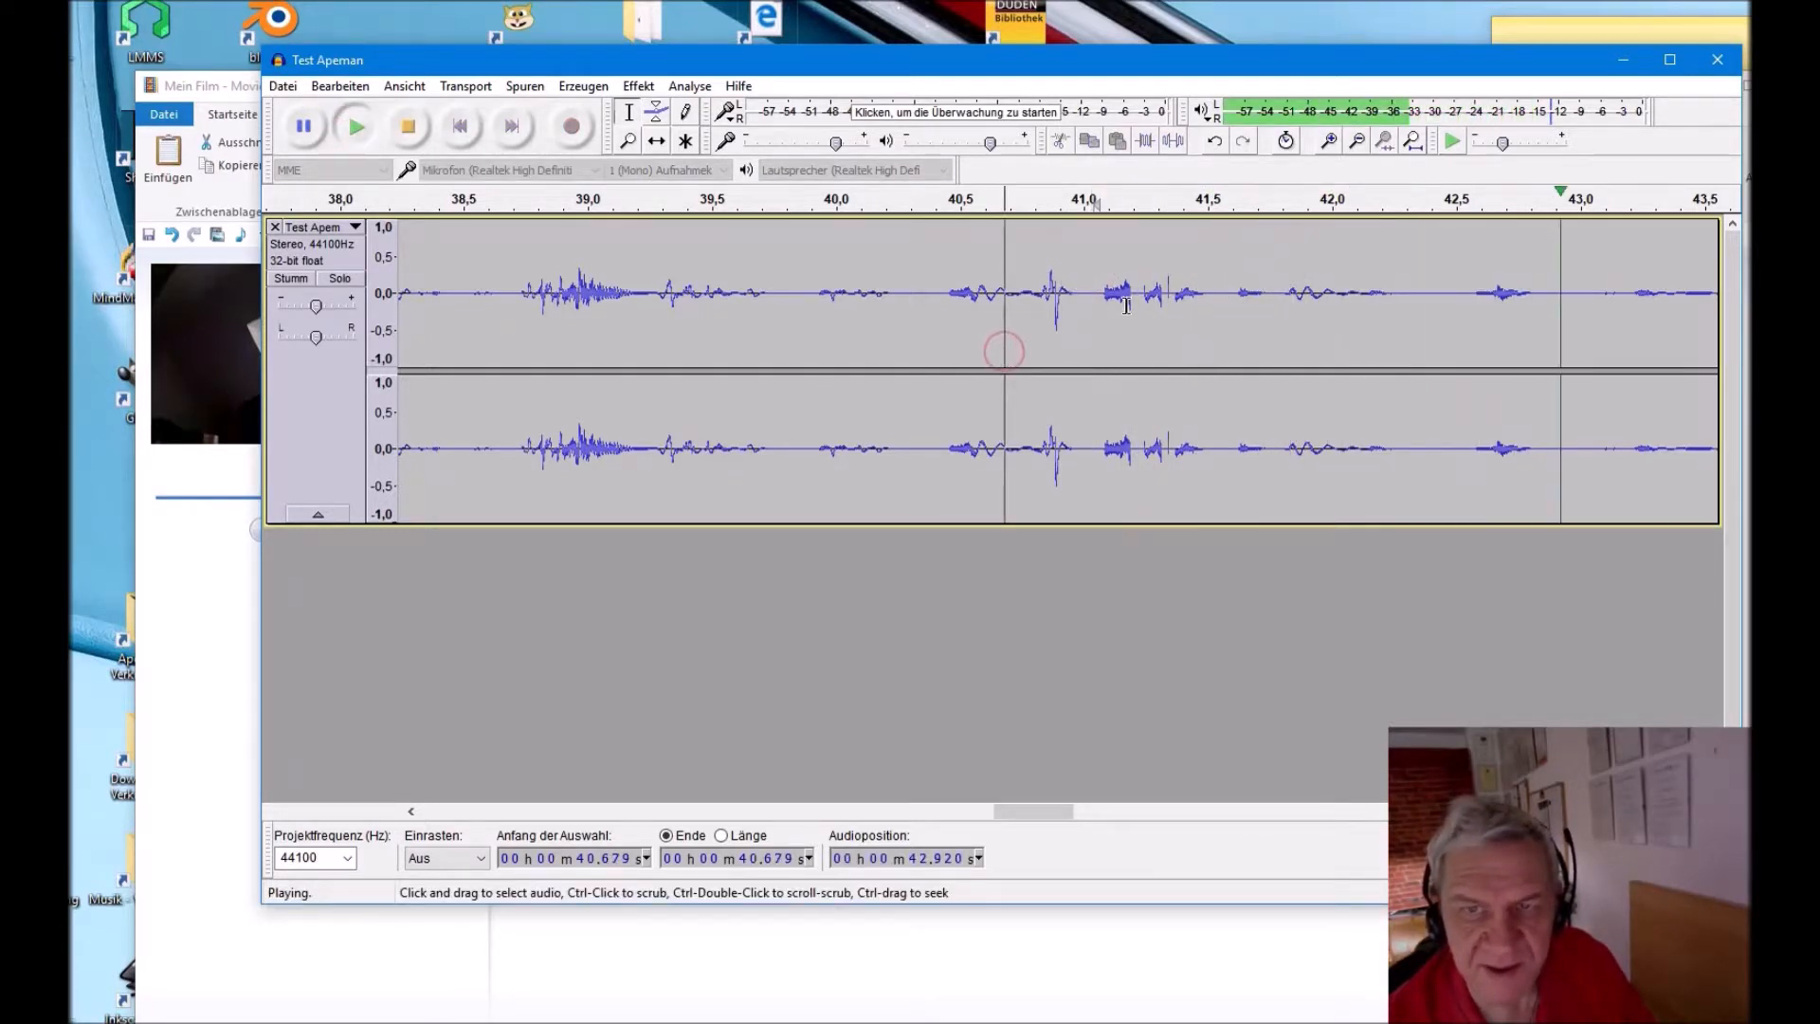
{"action": "left_click", "coordinate": [406, 131]}
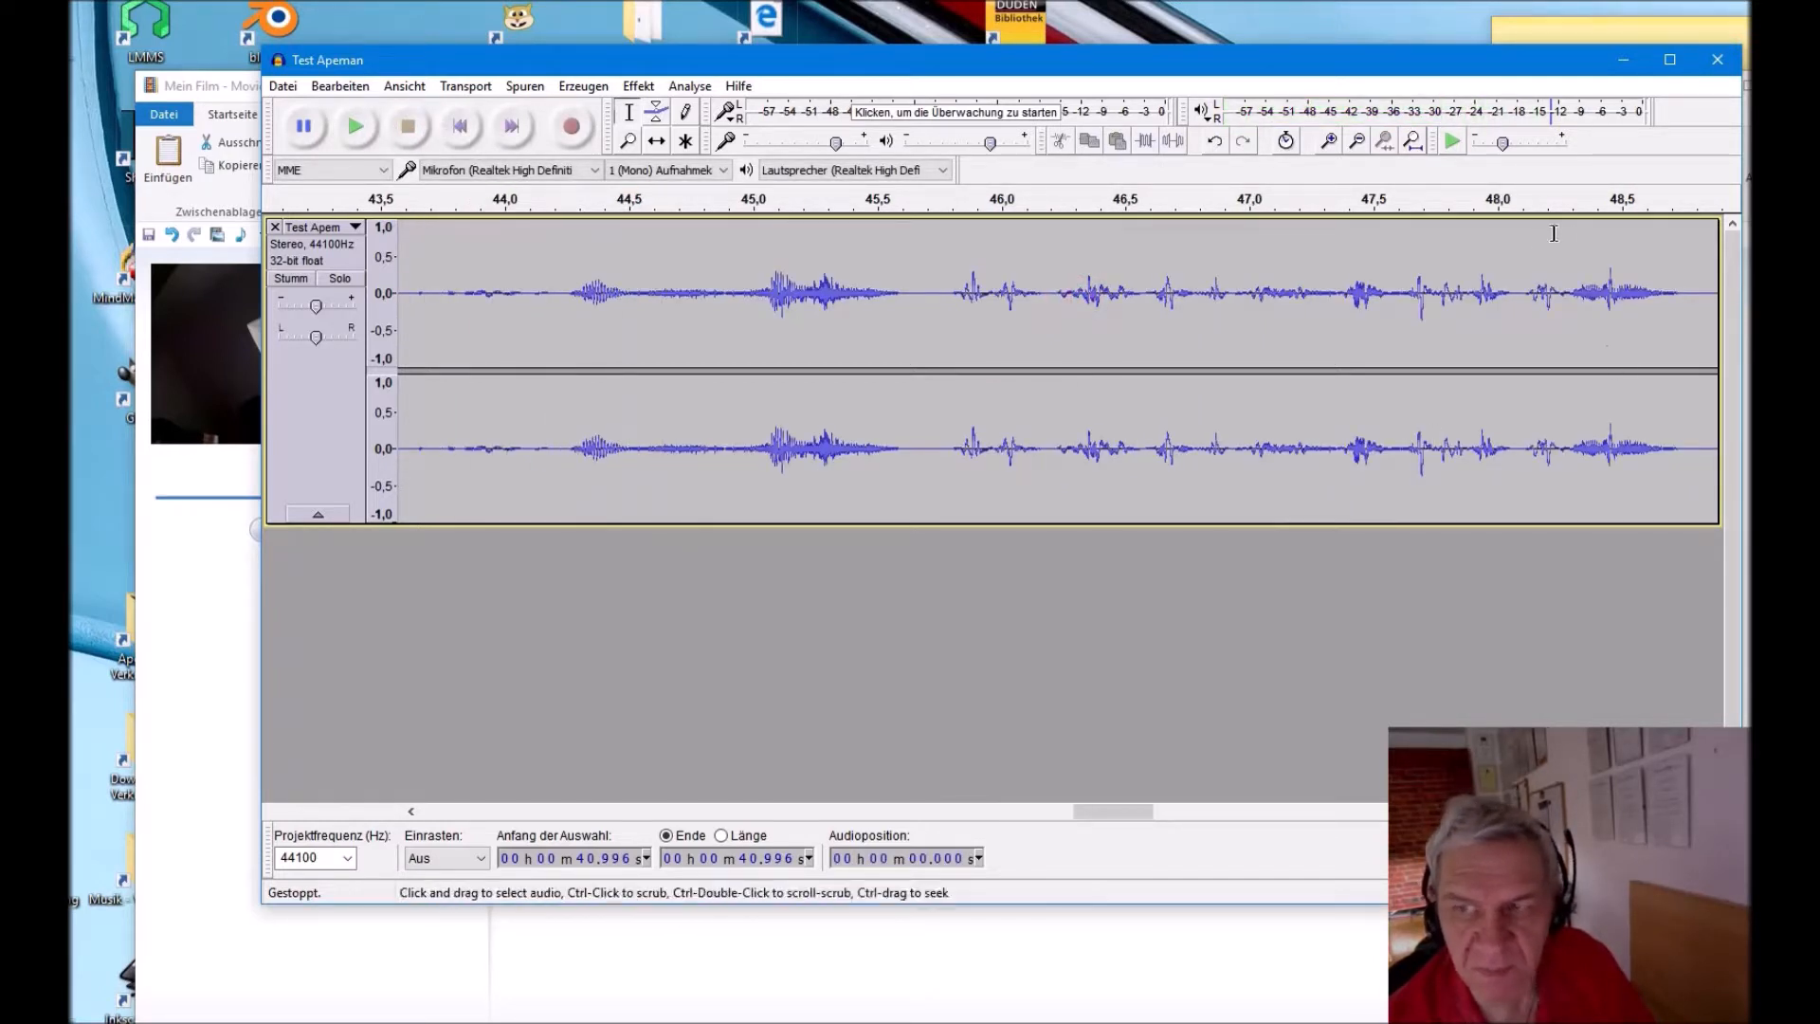
Step: Listen to the passage from about 36.229 s, stop playback and return to the beginning of the track
{"action": "left_click", "coordinate": [899, 811]}
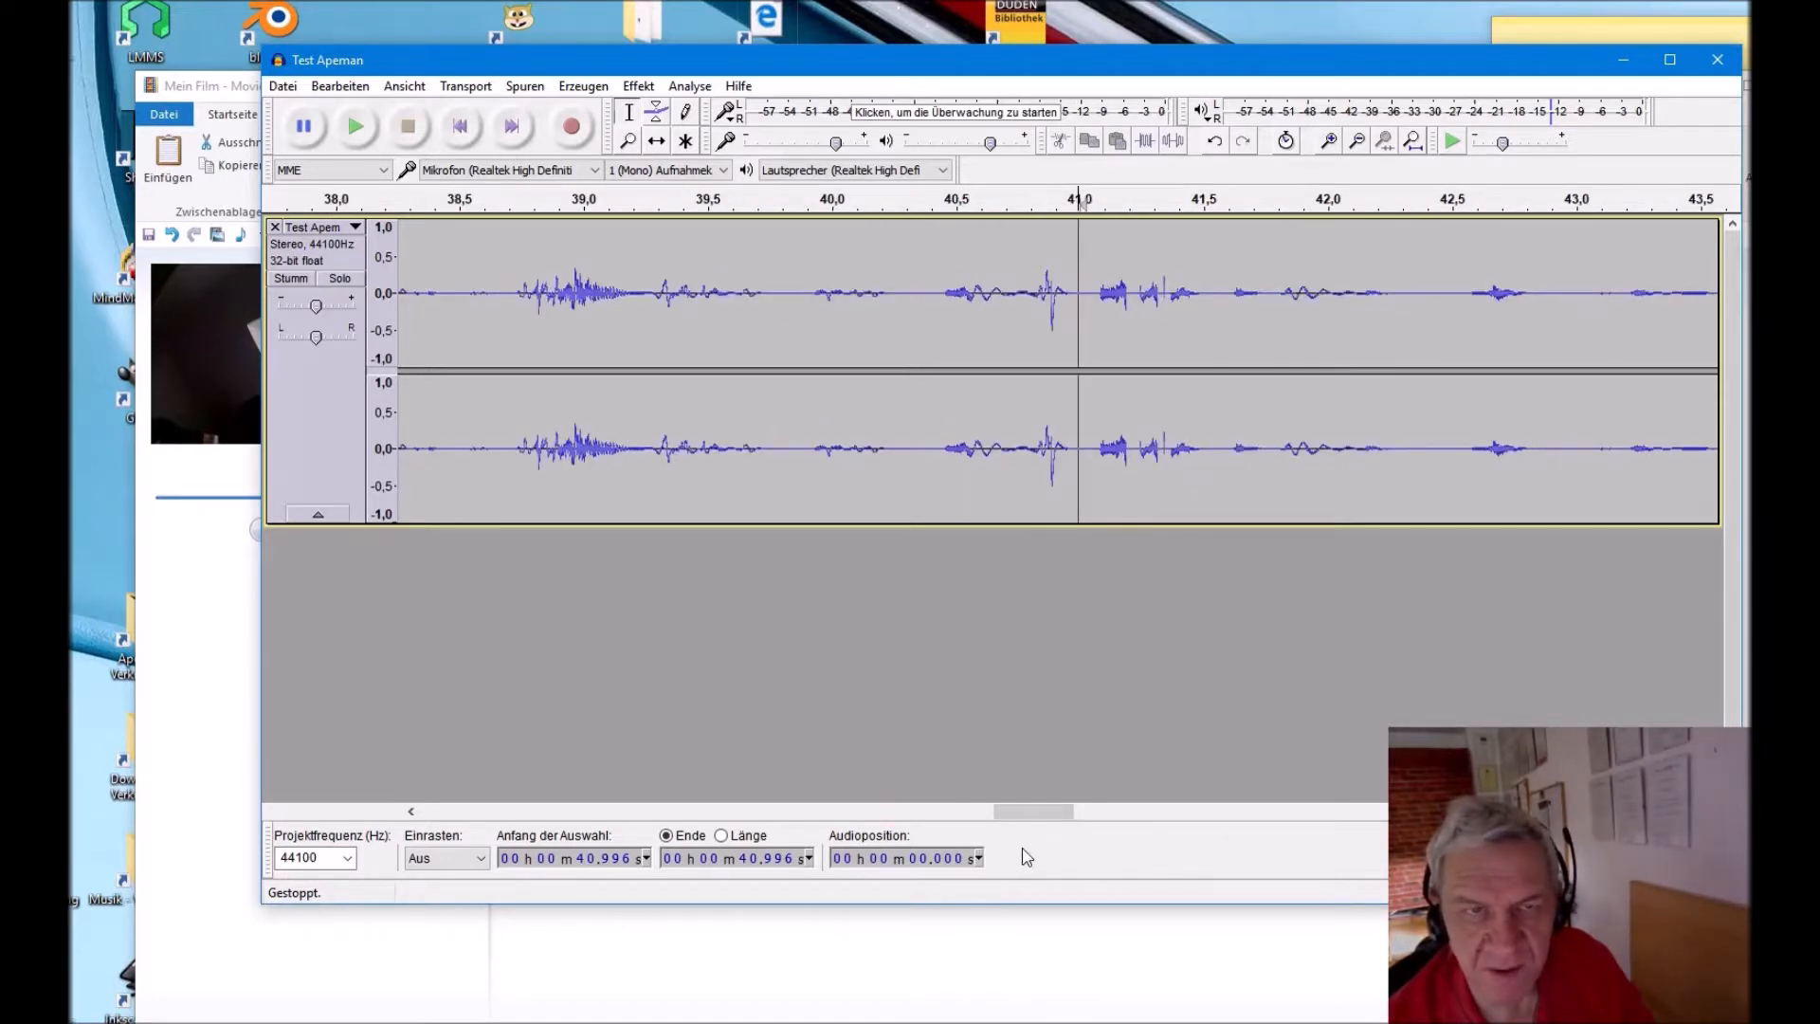
{"action": "left_click", "coordinate": [959, 808]}
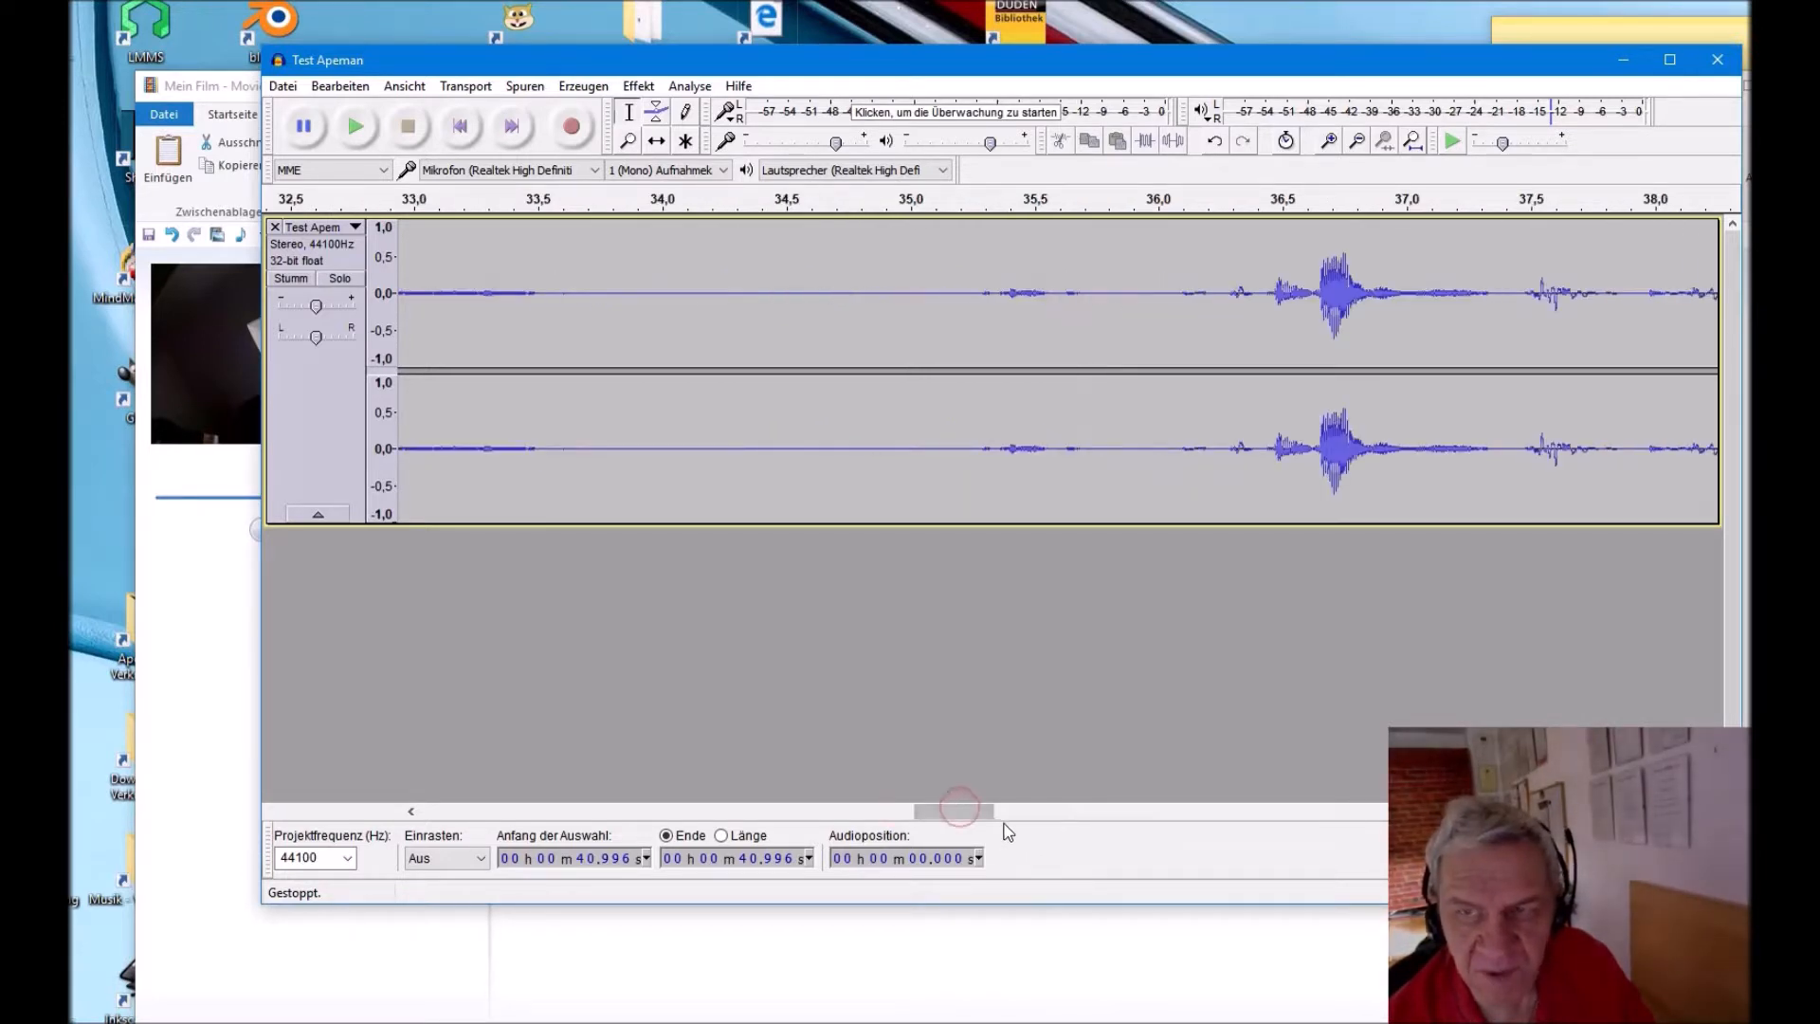
{"action": "left_click", "coordinate": [1215, 292]}
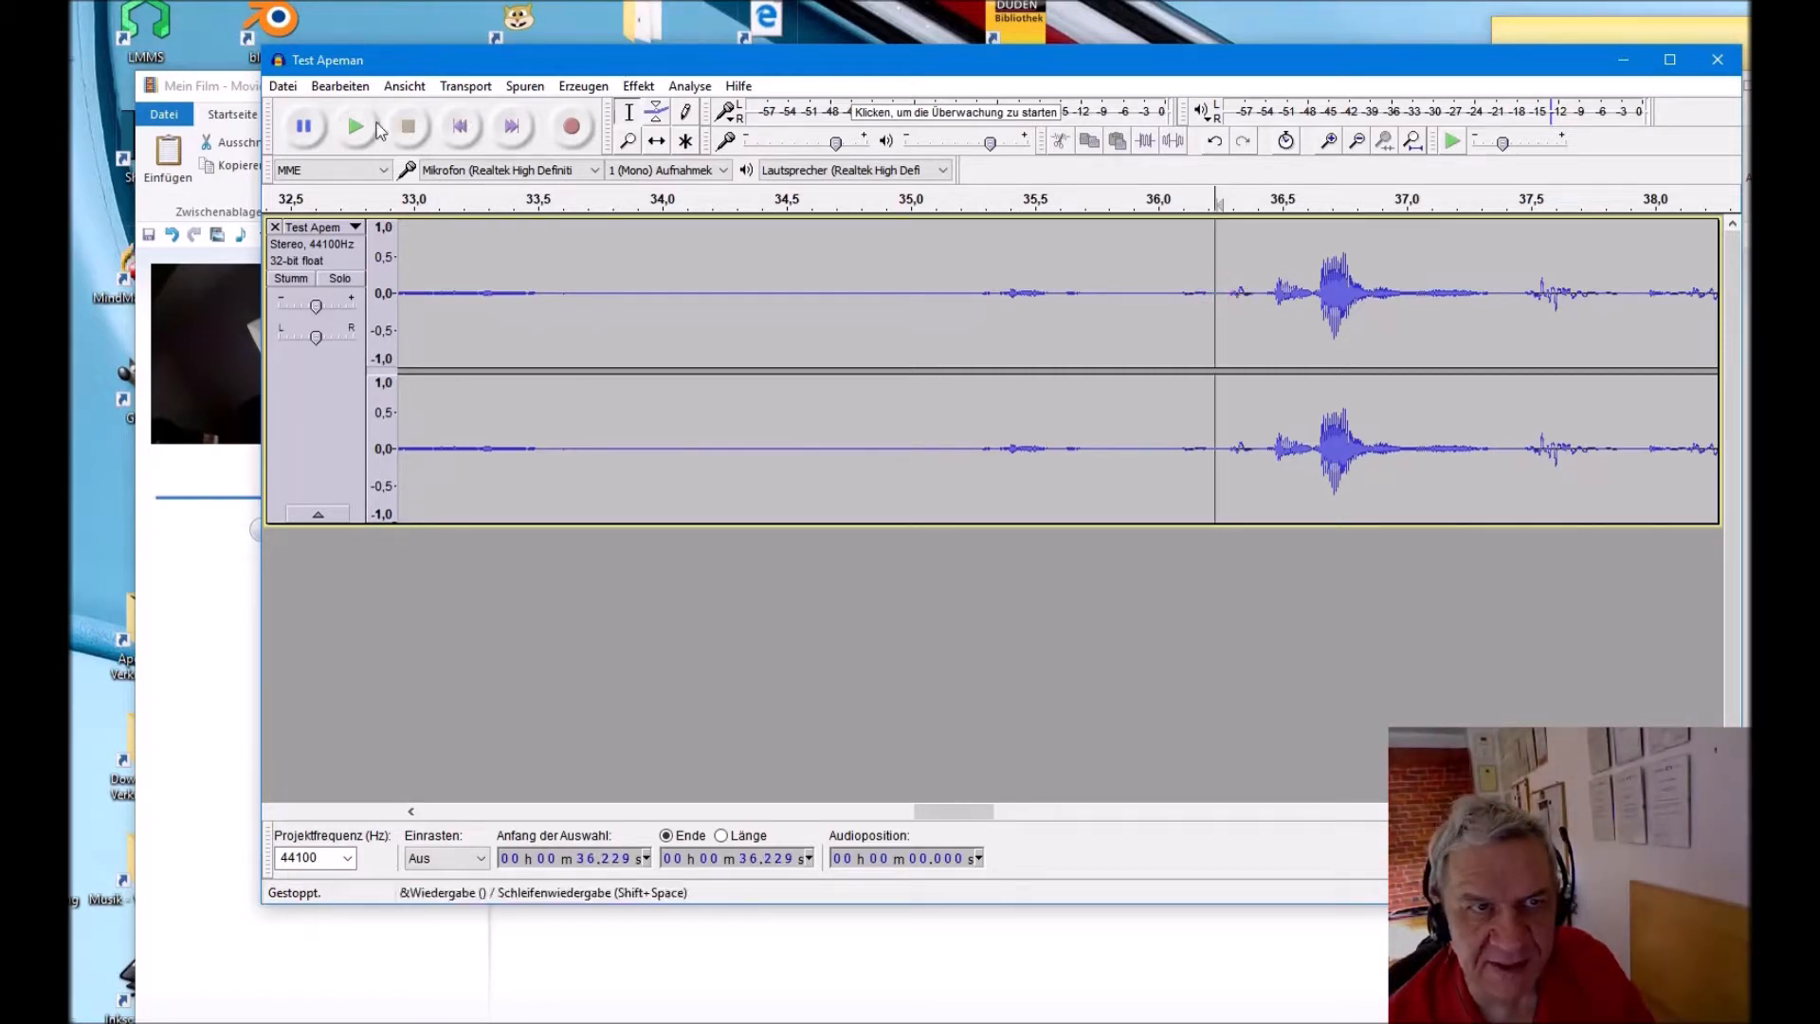
{"action": "left_click", "coordinate": [366, 134]}
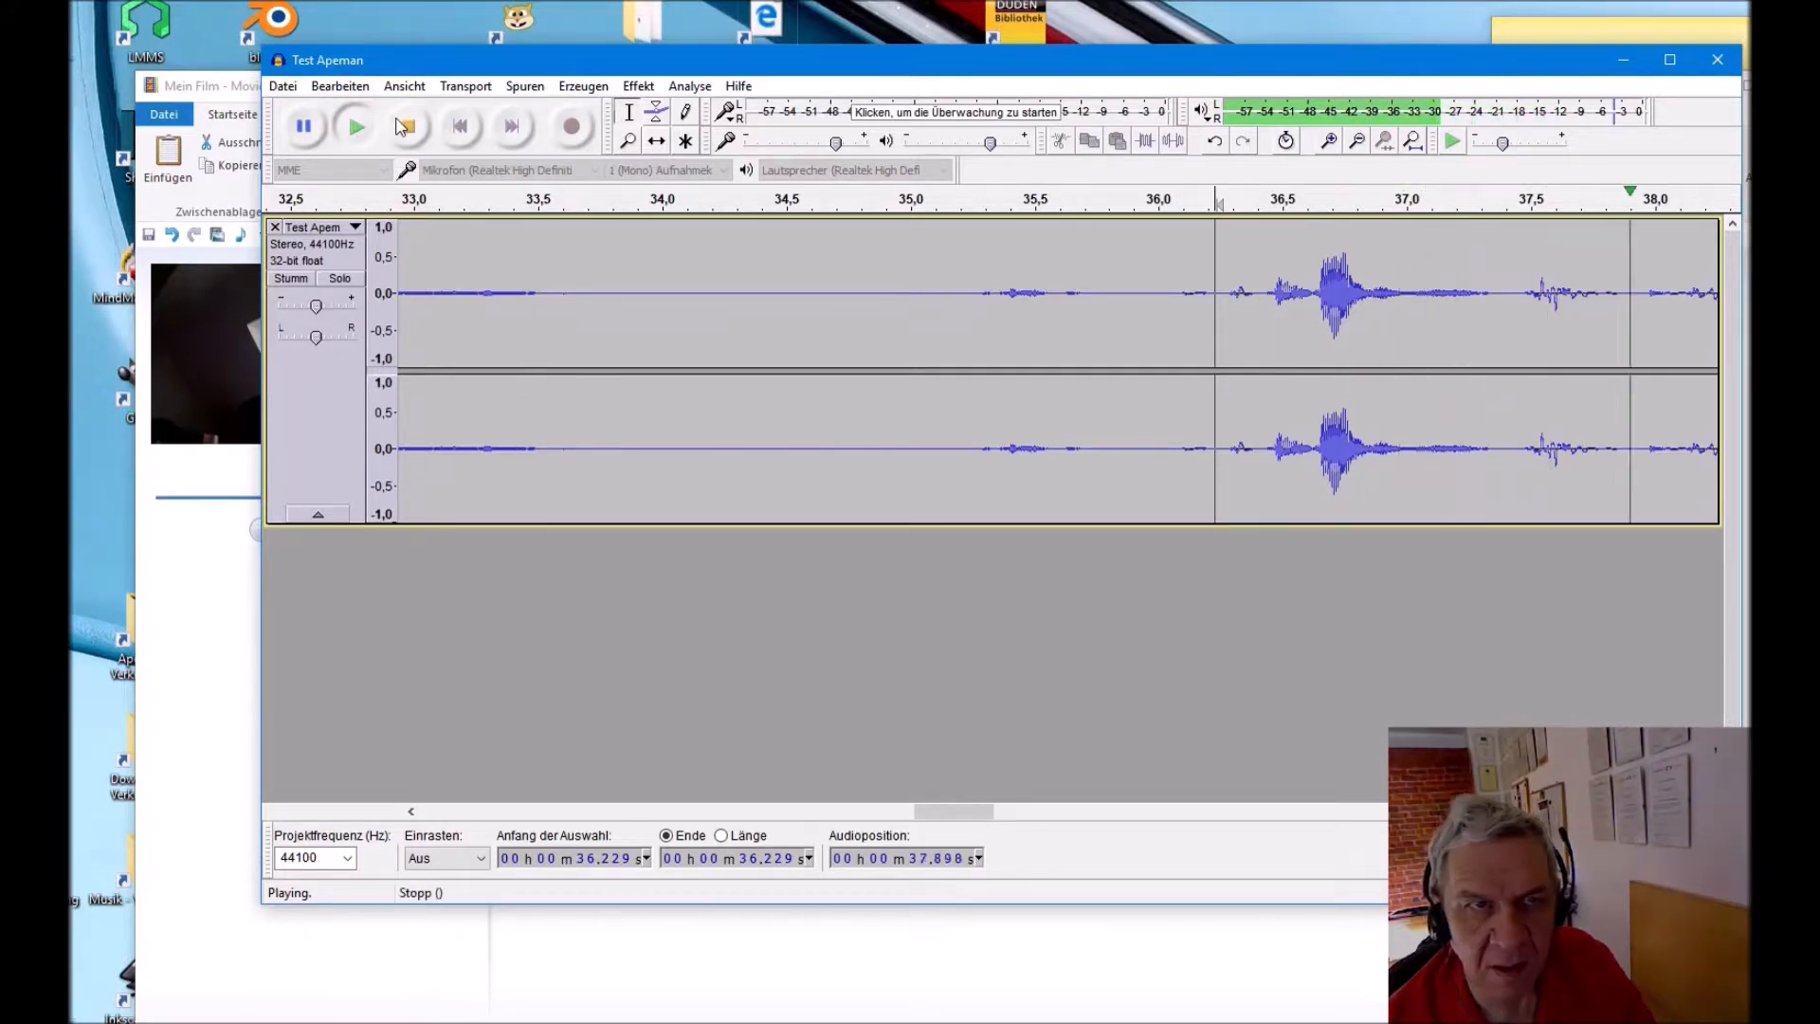
{"action": "left_click_drag", "start_coordinate": [967, 812], "coordinate": [360, 684]}
{"action": "left_click_drag", "start_coordinate": [326, 785], "coordinate": [503, 788]}
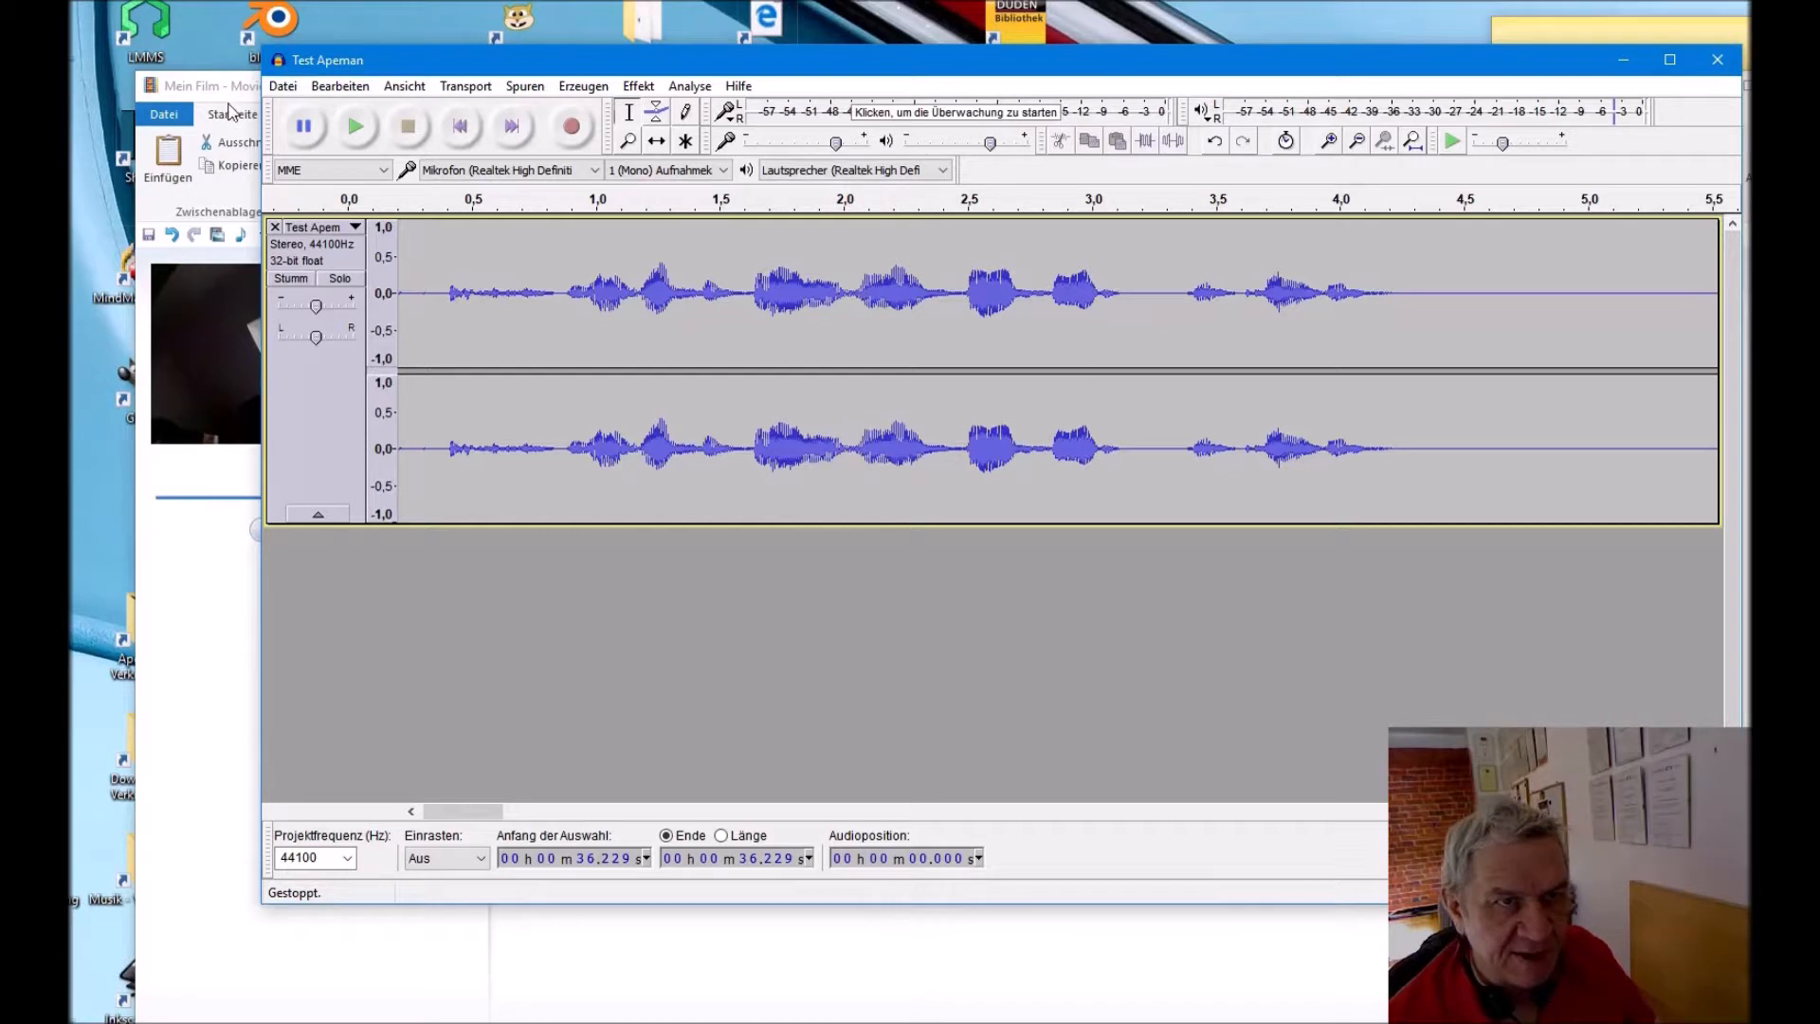
Step: Export the audio as an MP3 file named Test Apeman verbessert in the Musik folder, leaving the metadata empty
{"action": "left_click", "coordinate": [283, 87]}
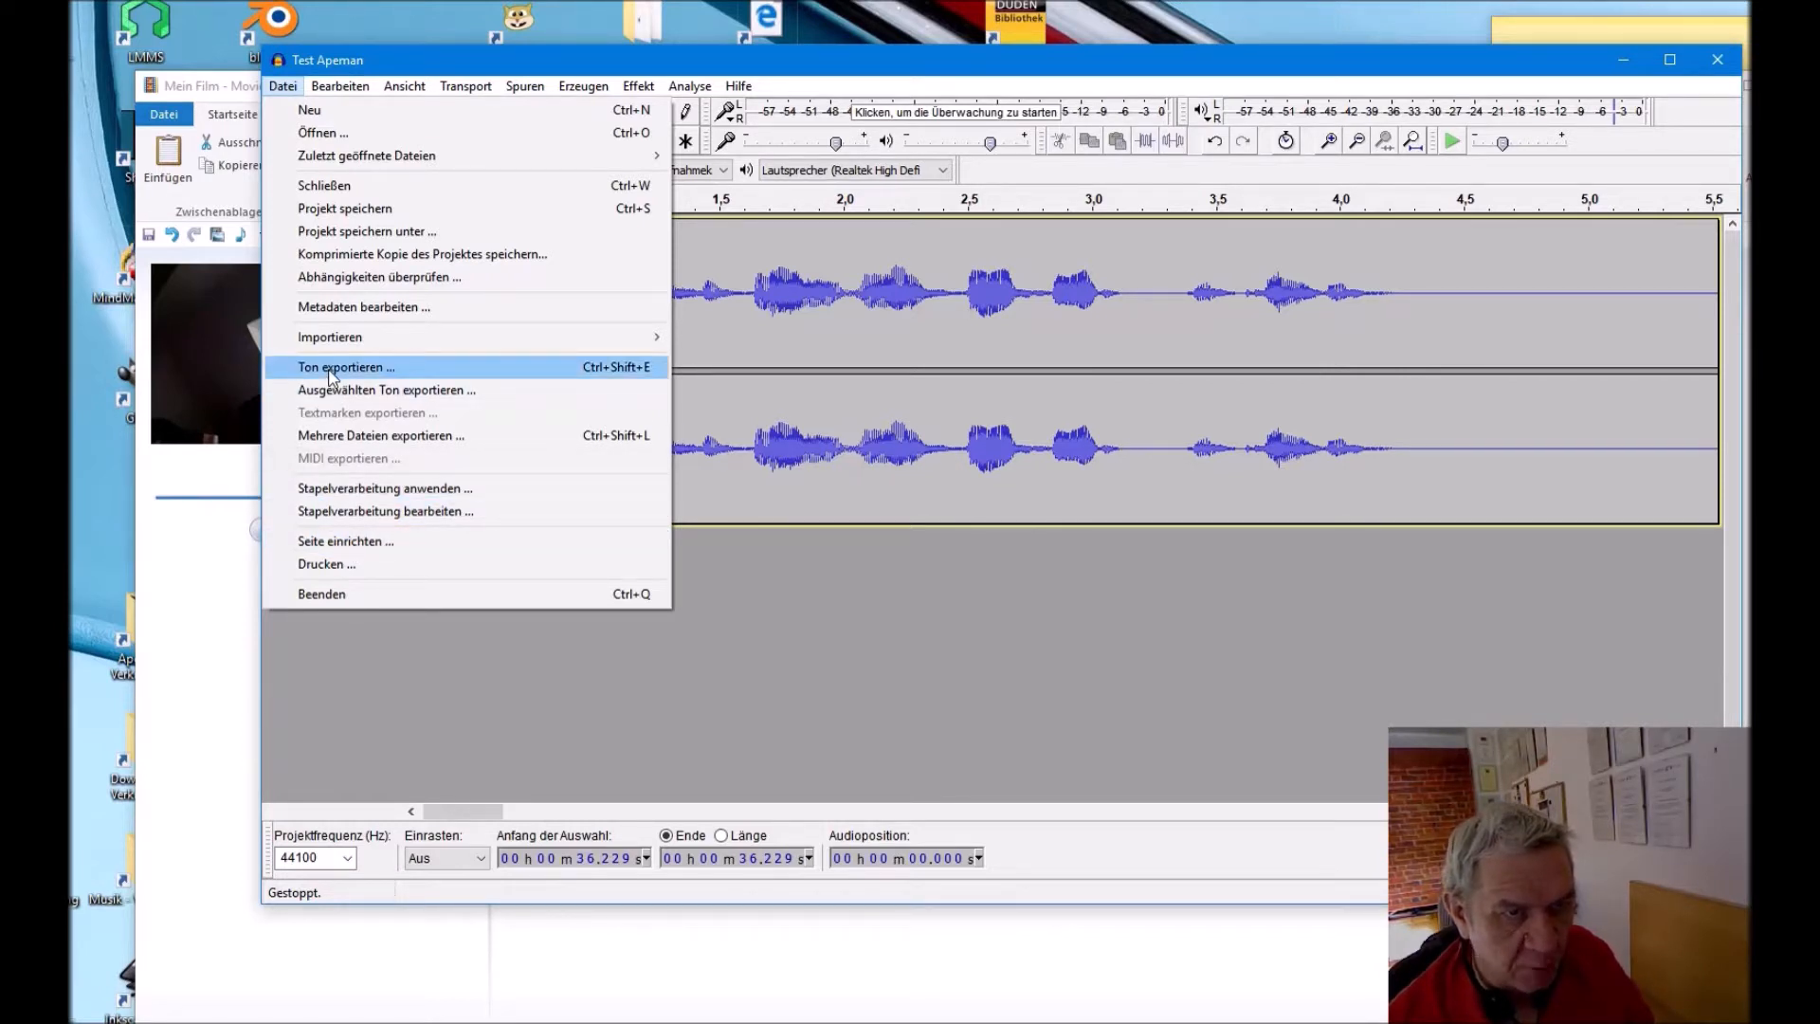
{"action": "left_click", "coordinate": [331, 369]}
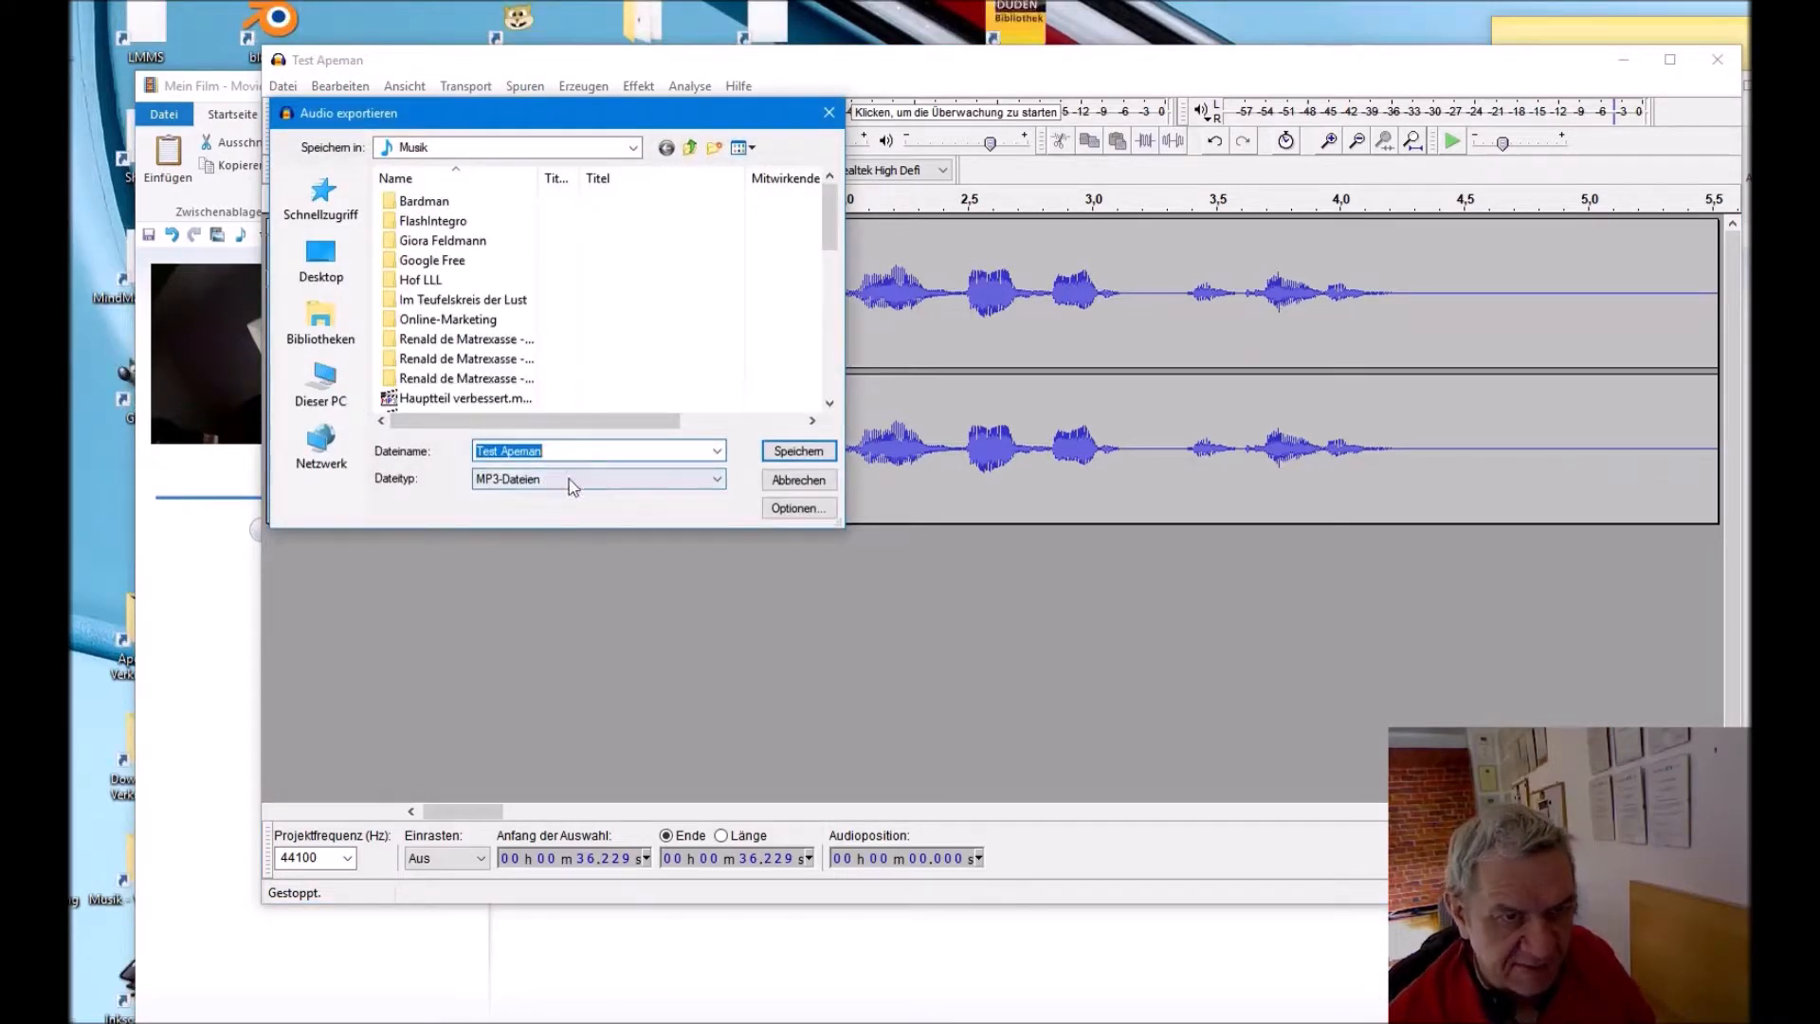
{"action": "left_click", "coordinate": [558, 455]}
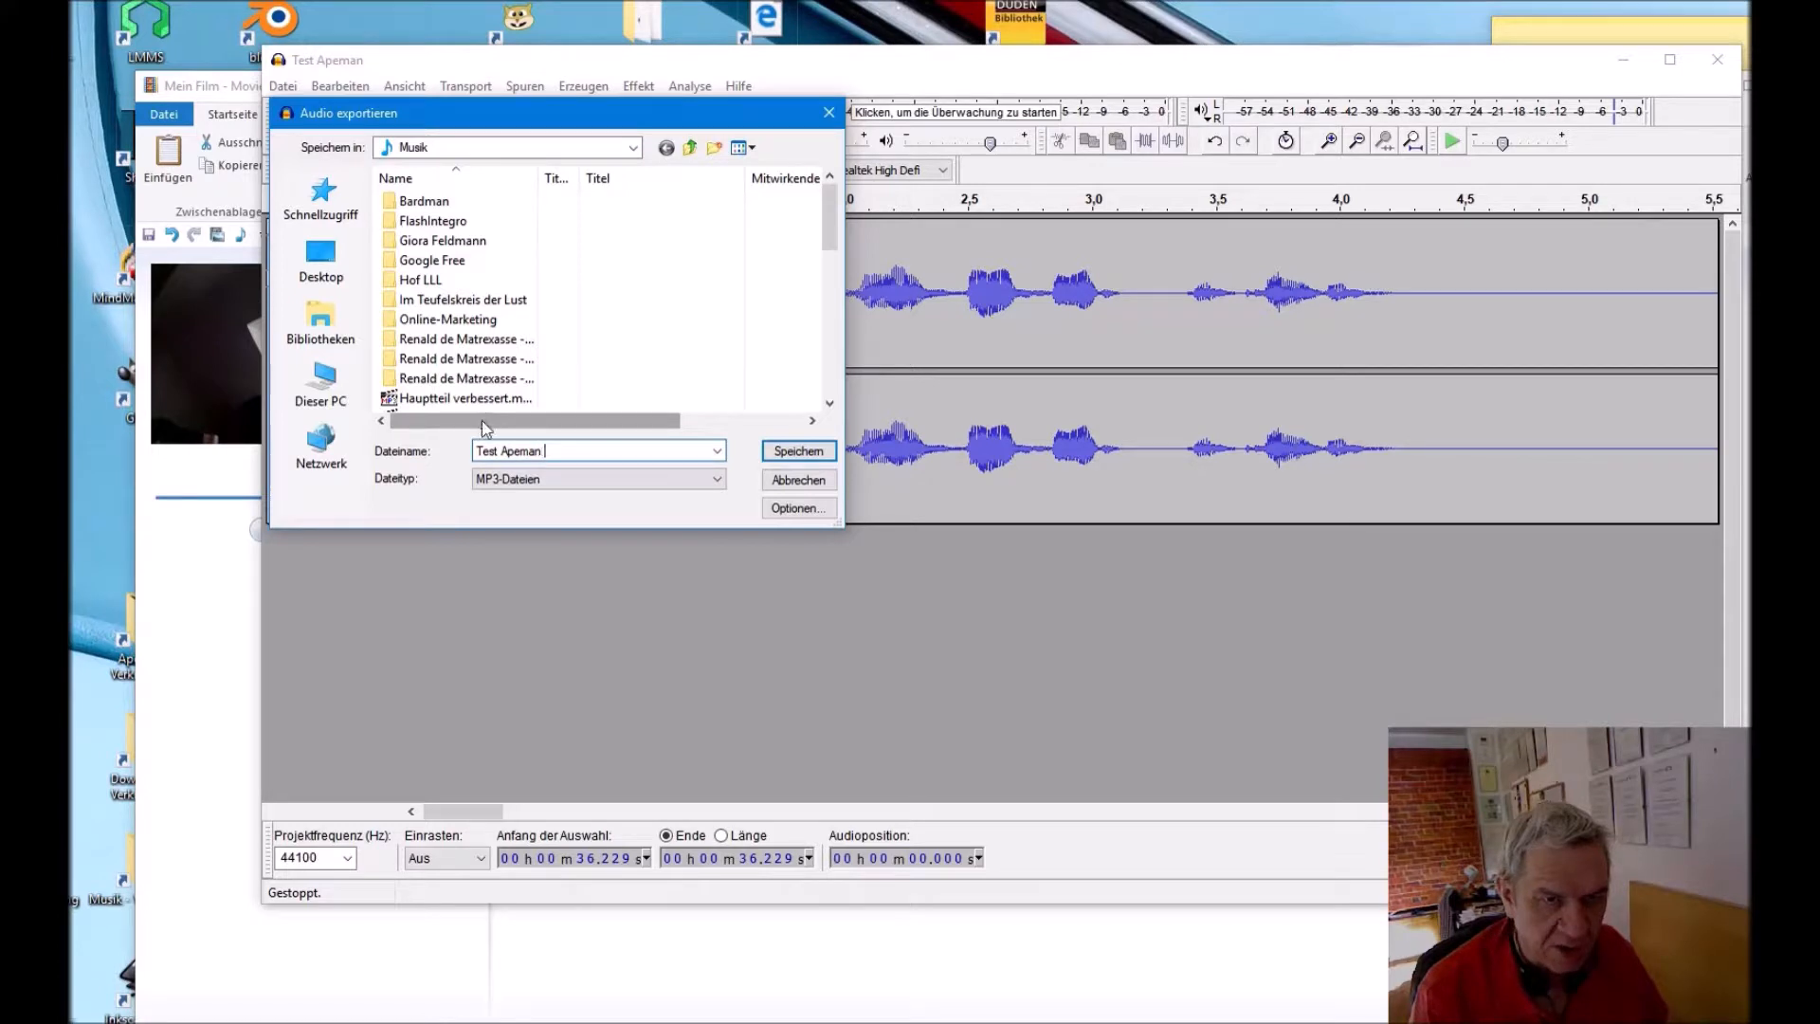
{"action": "type", "text": "verbesse"}
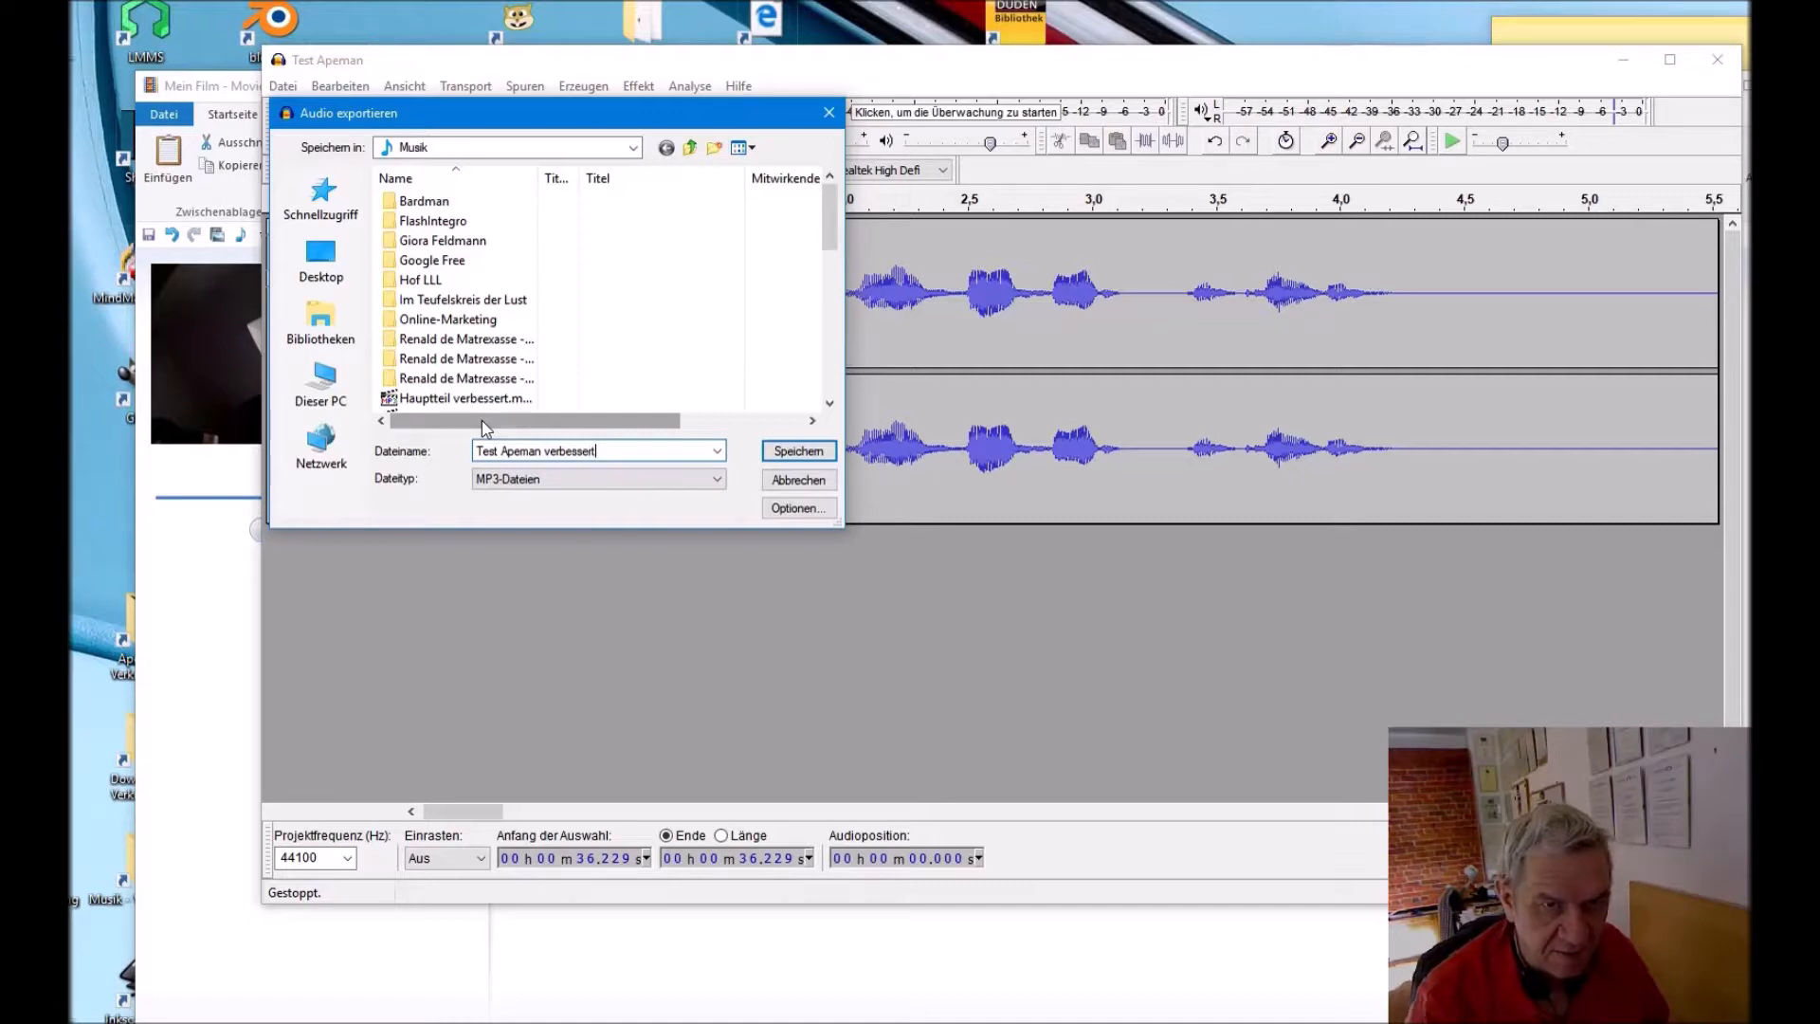
{"action": "type", "text": "rt"}
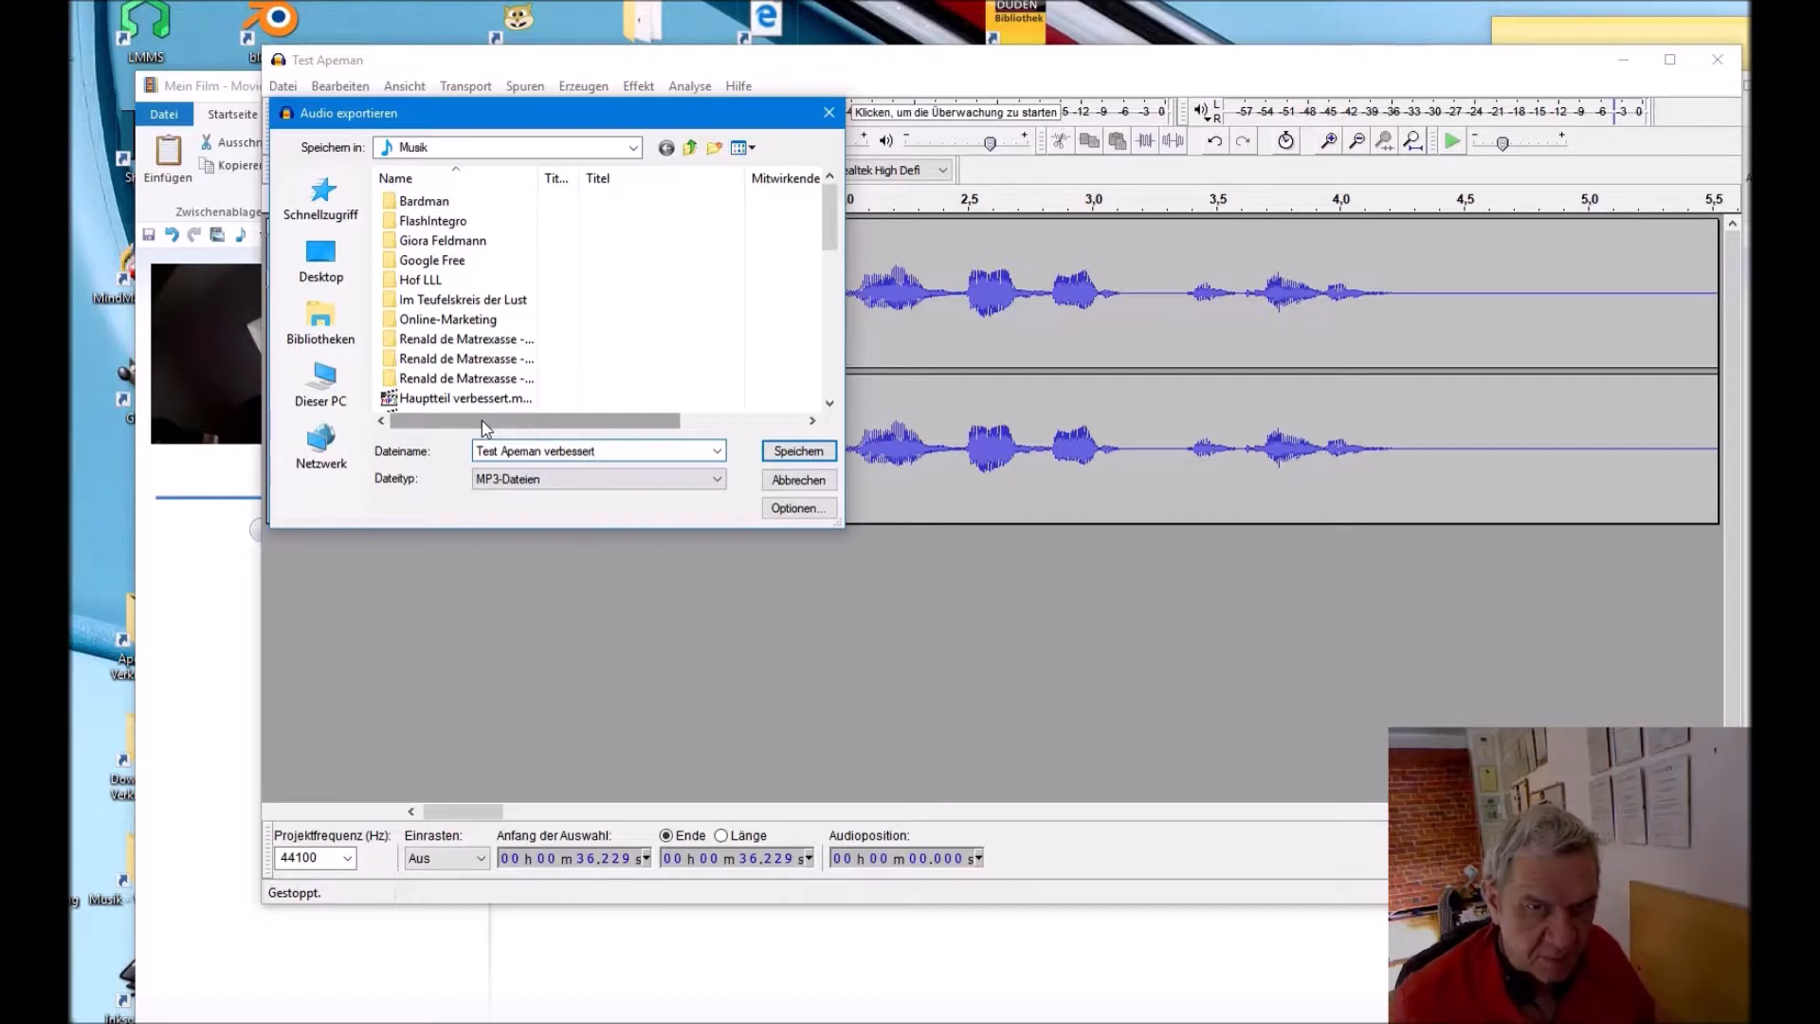
{"action": "left_click", "coordinate": [808, 454]}
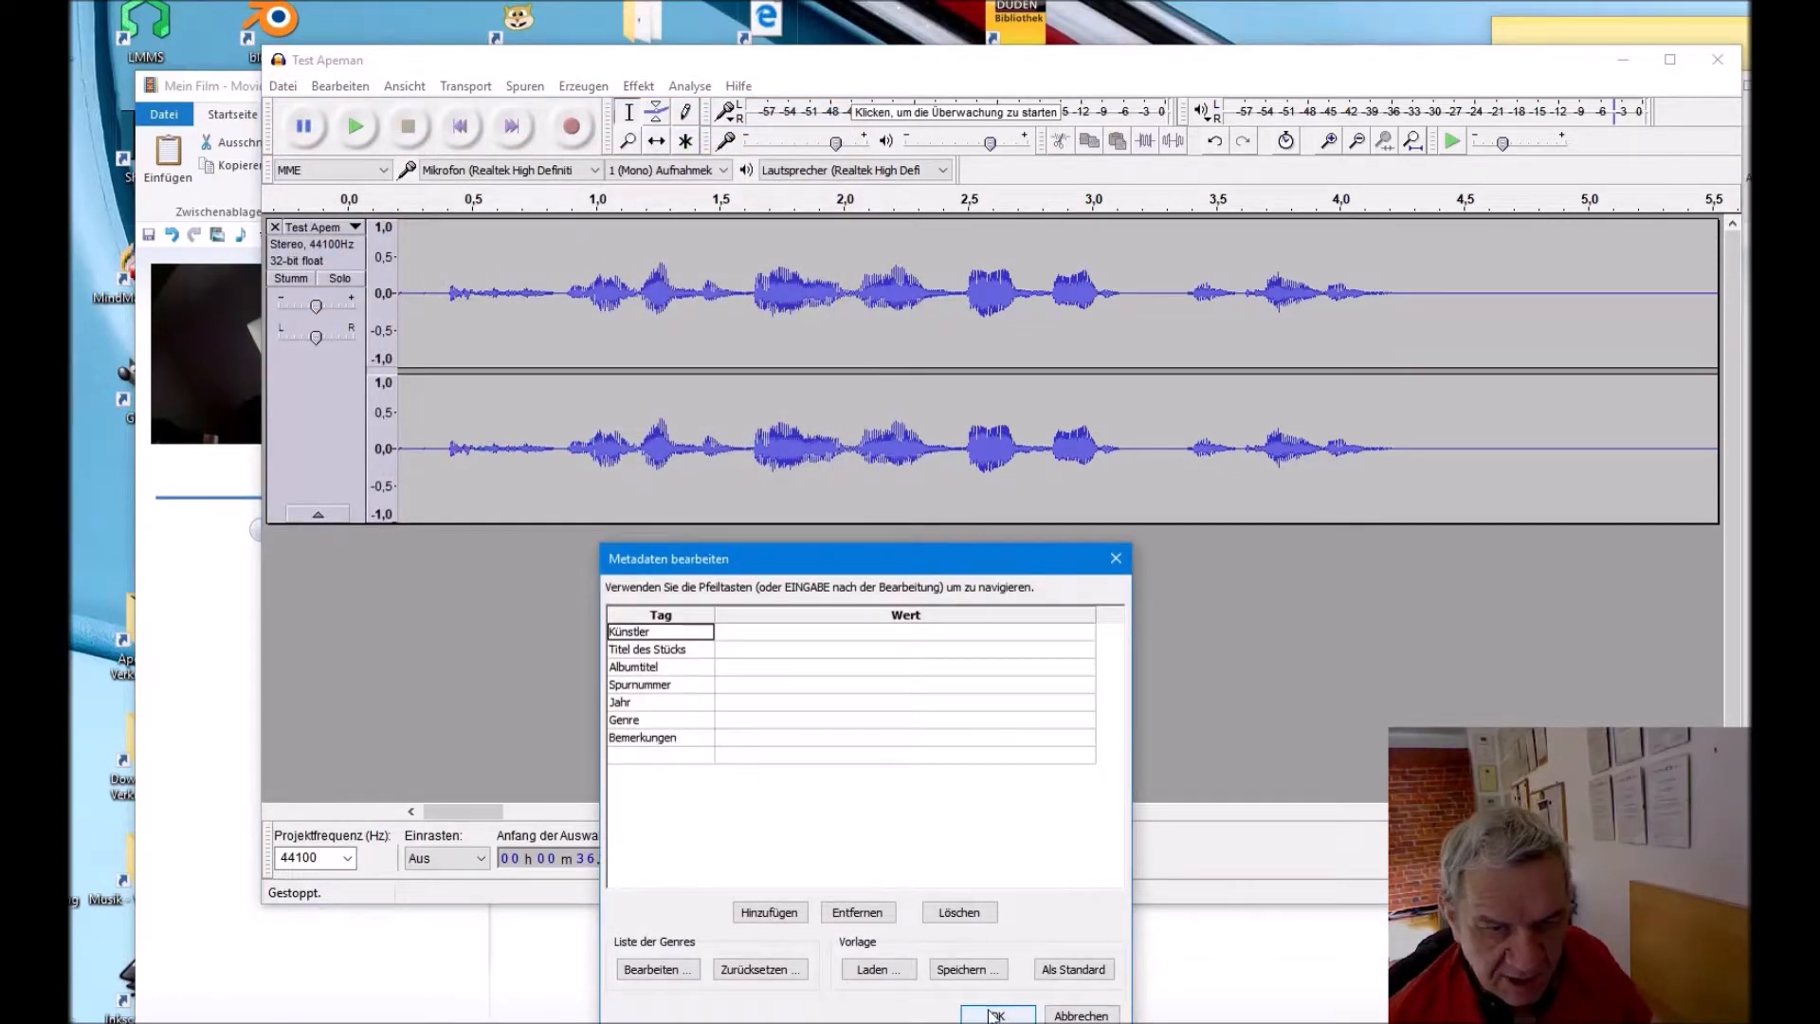
{"action": "left_click", "coordinate": [993, 1013]}
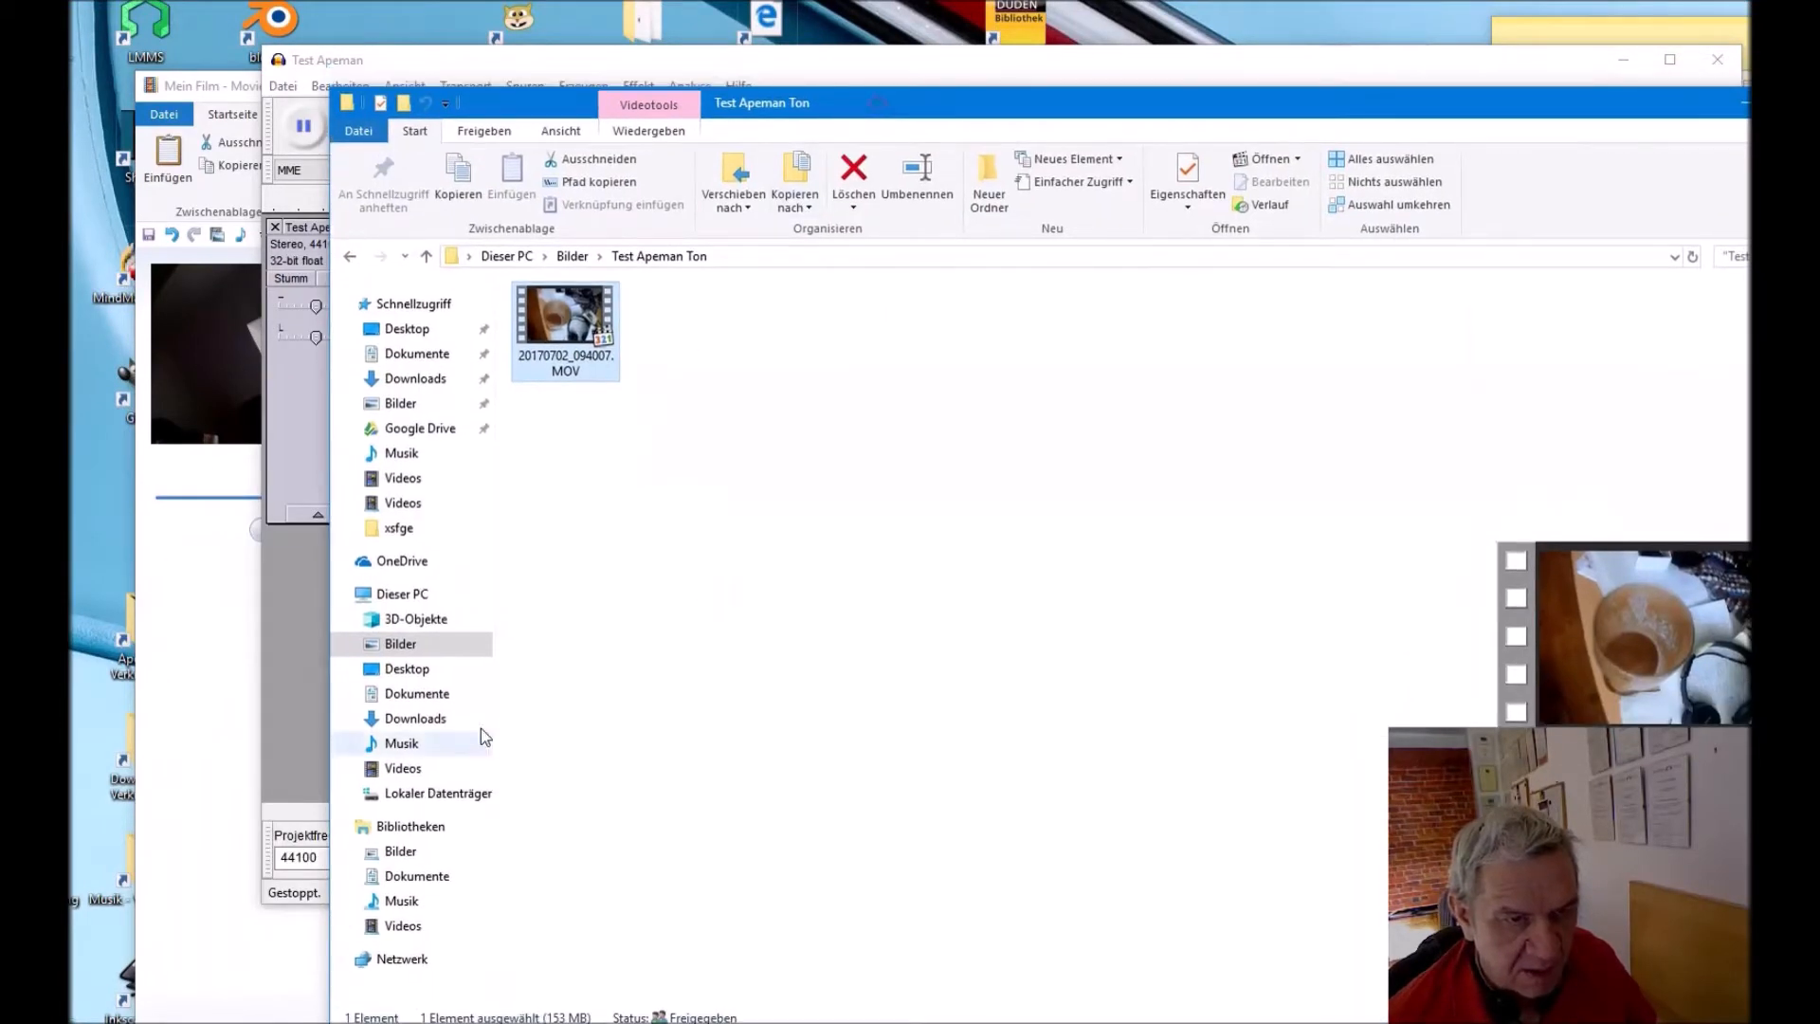
Step: Find the exported Test Apeman verbessert.mp3 in the Musik folder and move the file window off the Audacity window
{"action": "left_click", "coordinate": [399, 744]}
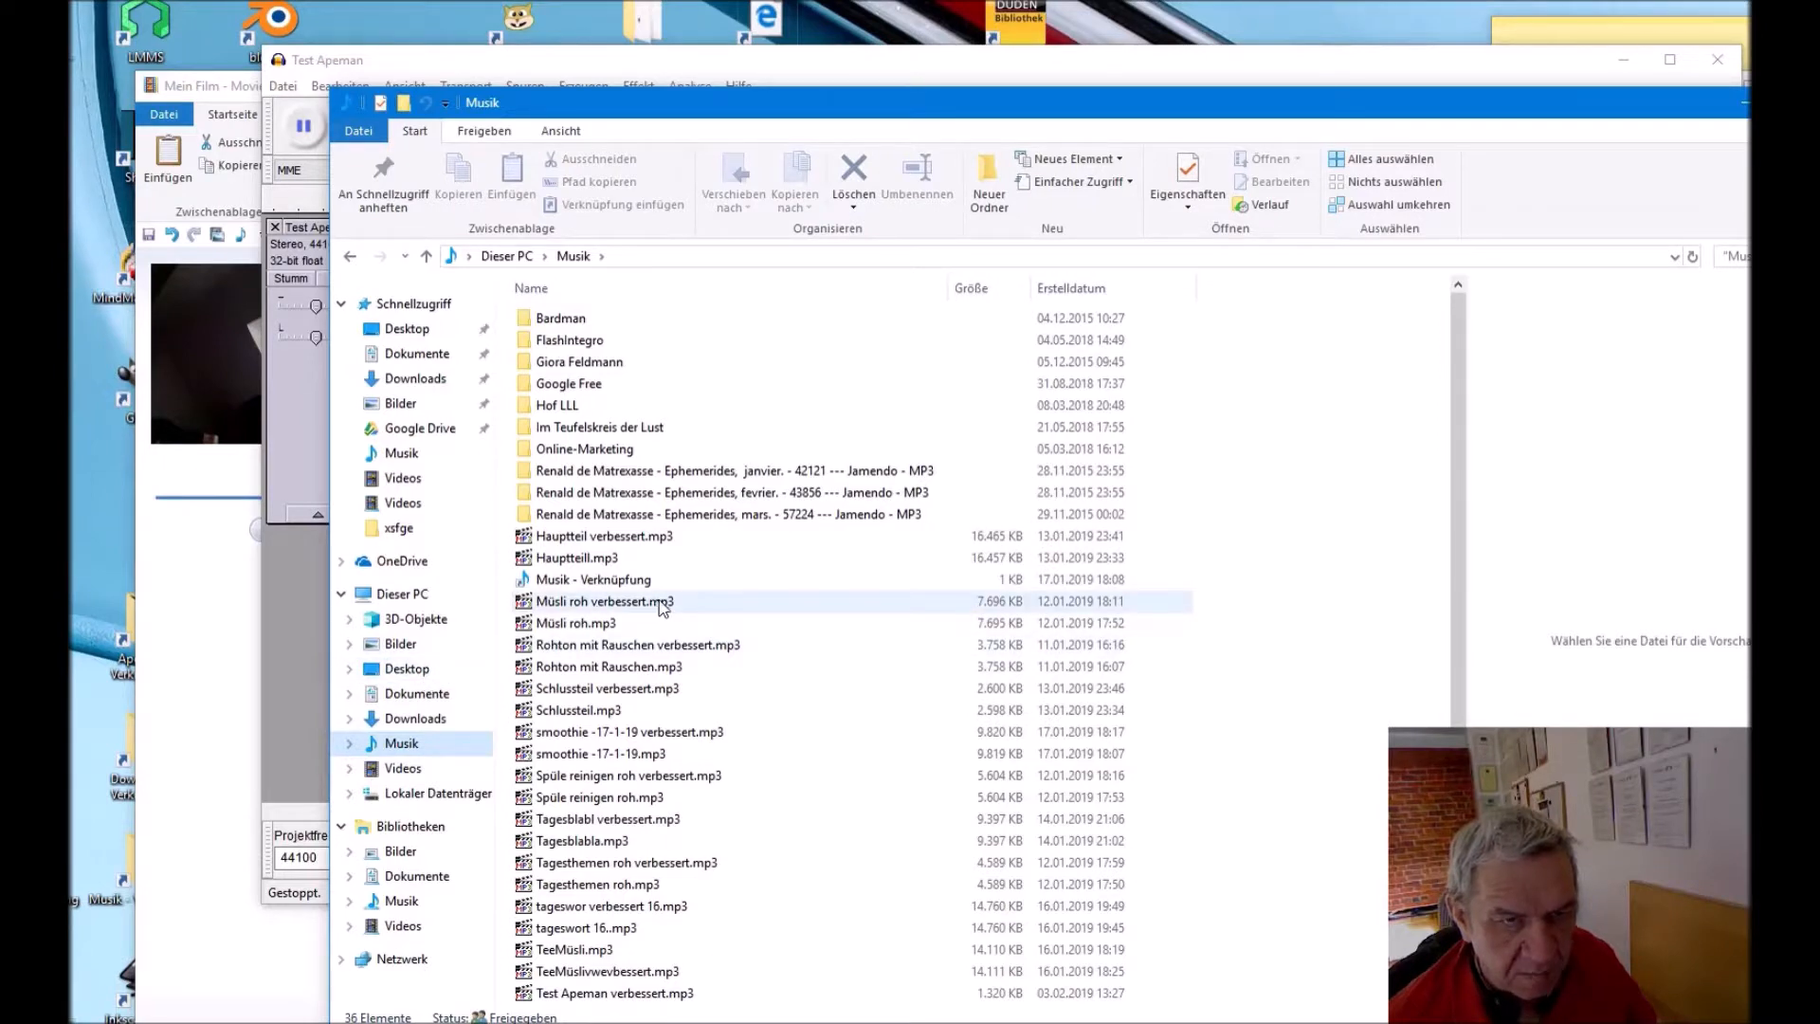
{"action": "scroll", "coordinate": [669, 609], "scroll_direction": "down", "scroll_amount": 1}
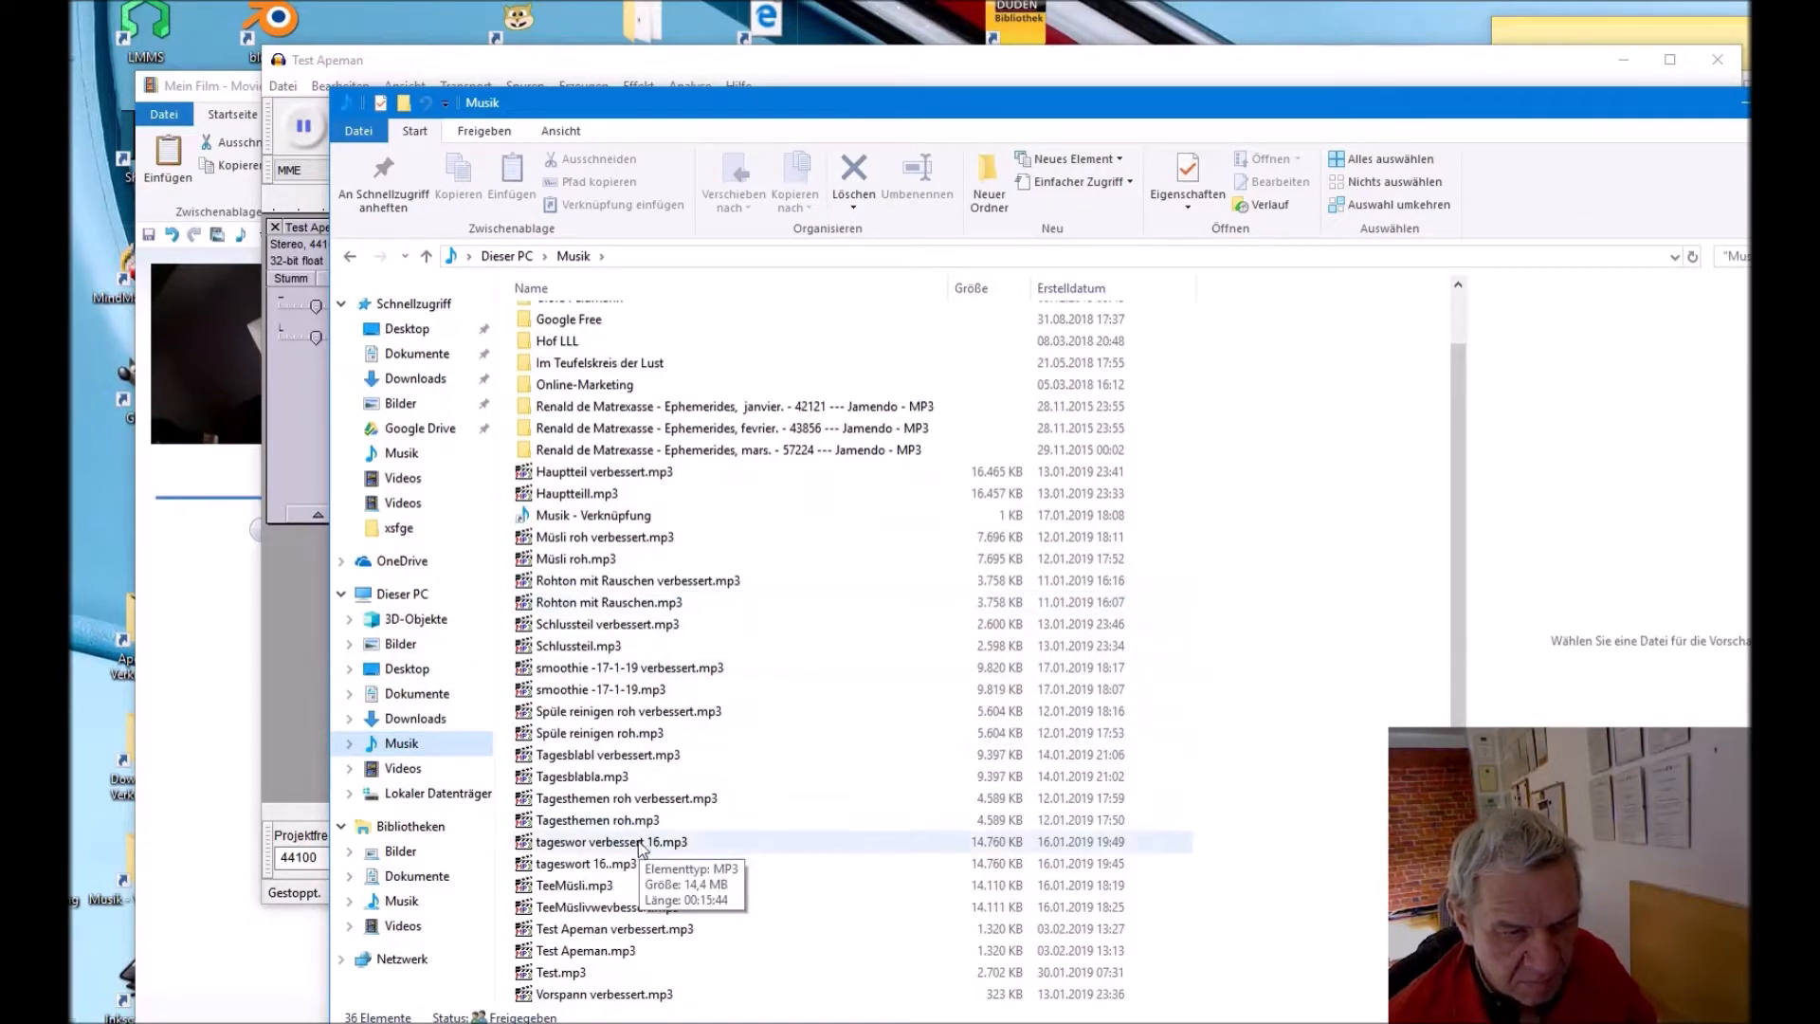
{"action": "left_click", "coordinate": [659, 931]}
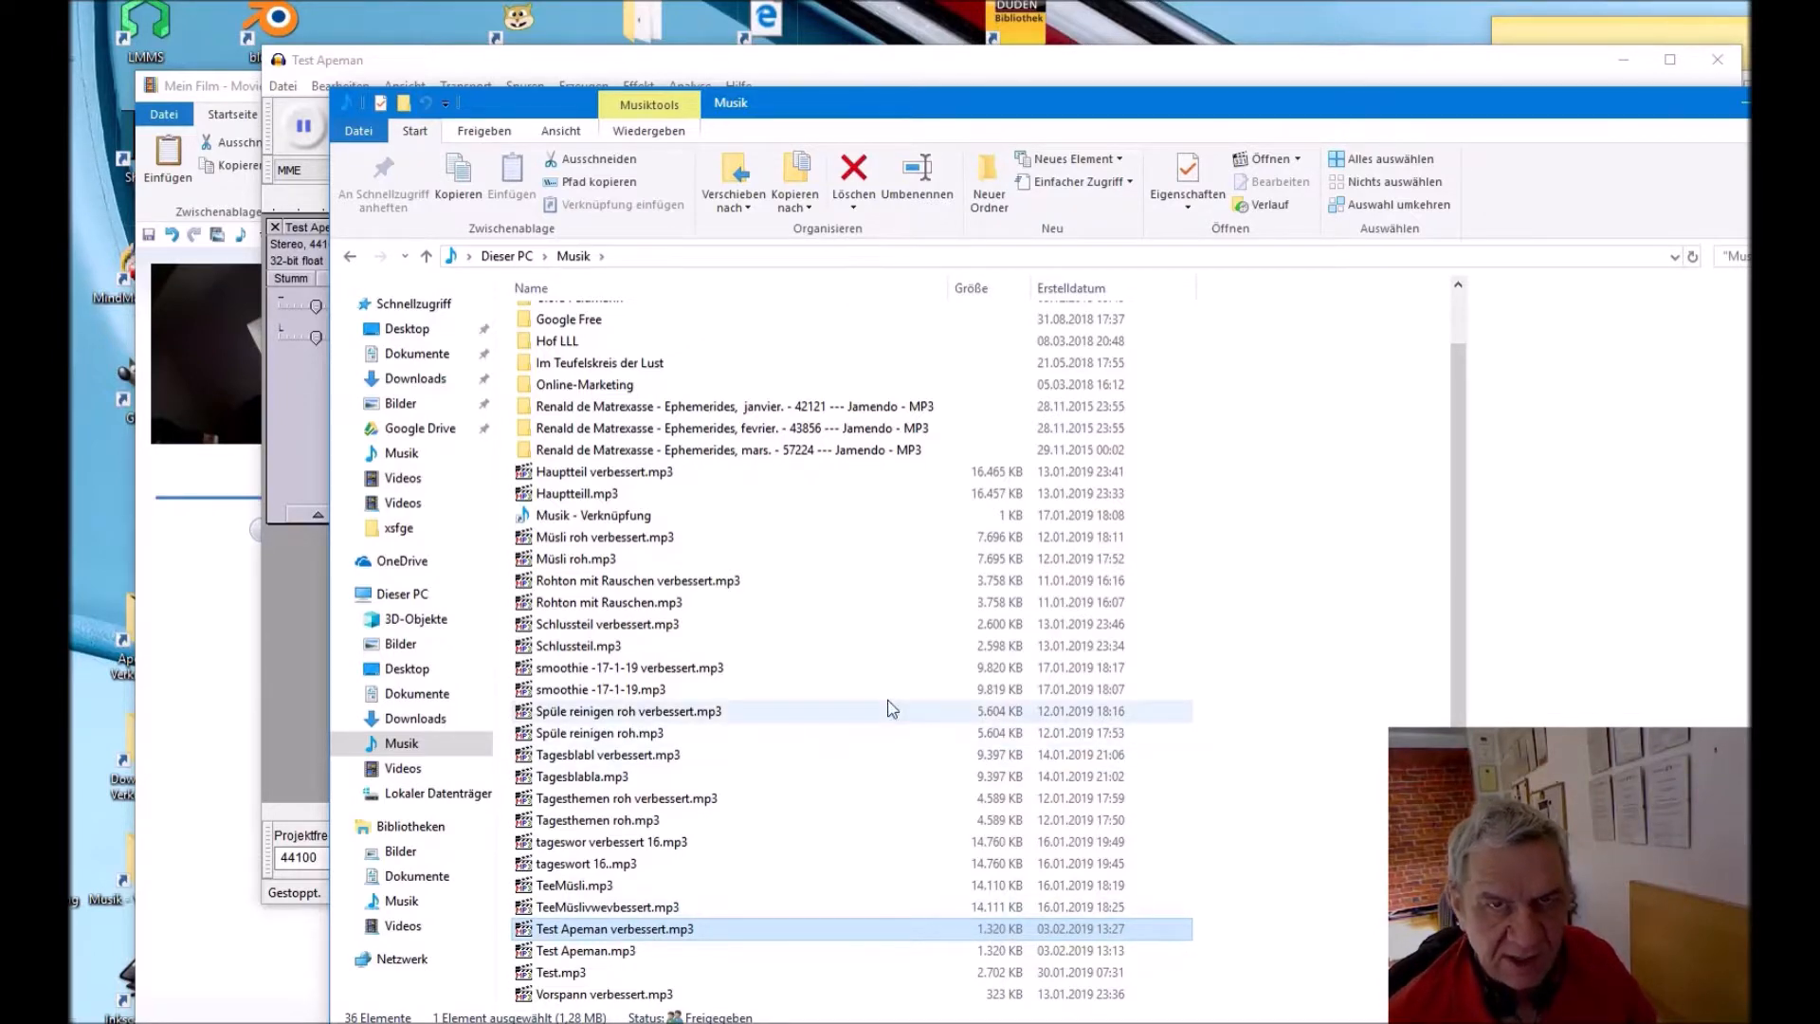
{"action": "left_click_drag", "start_coordinate": [1026, 107], "coordinate": [729, 404]}
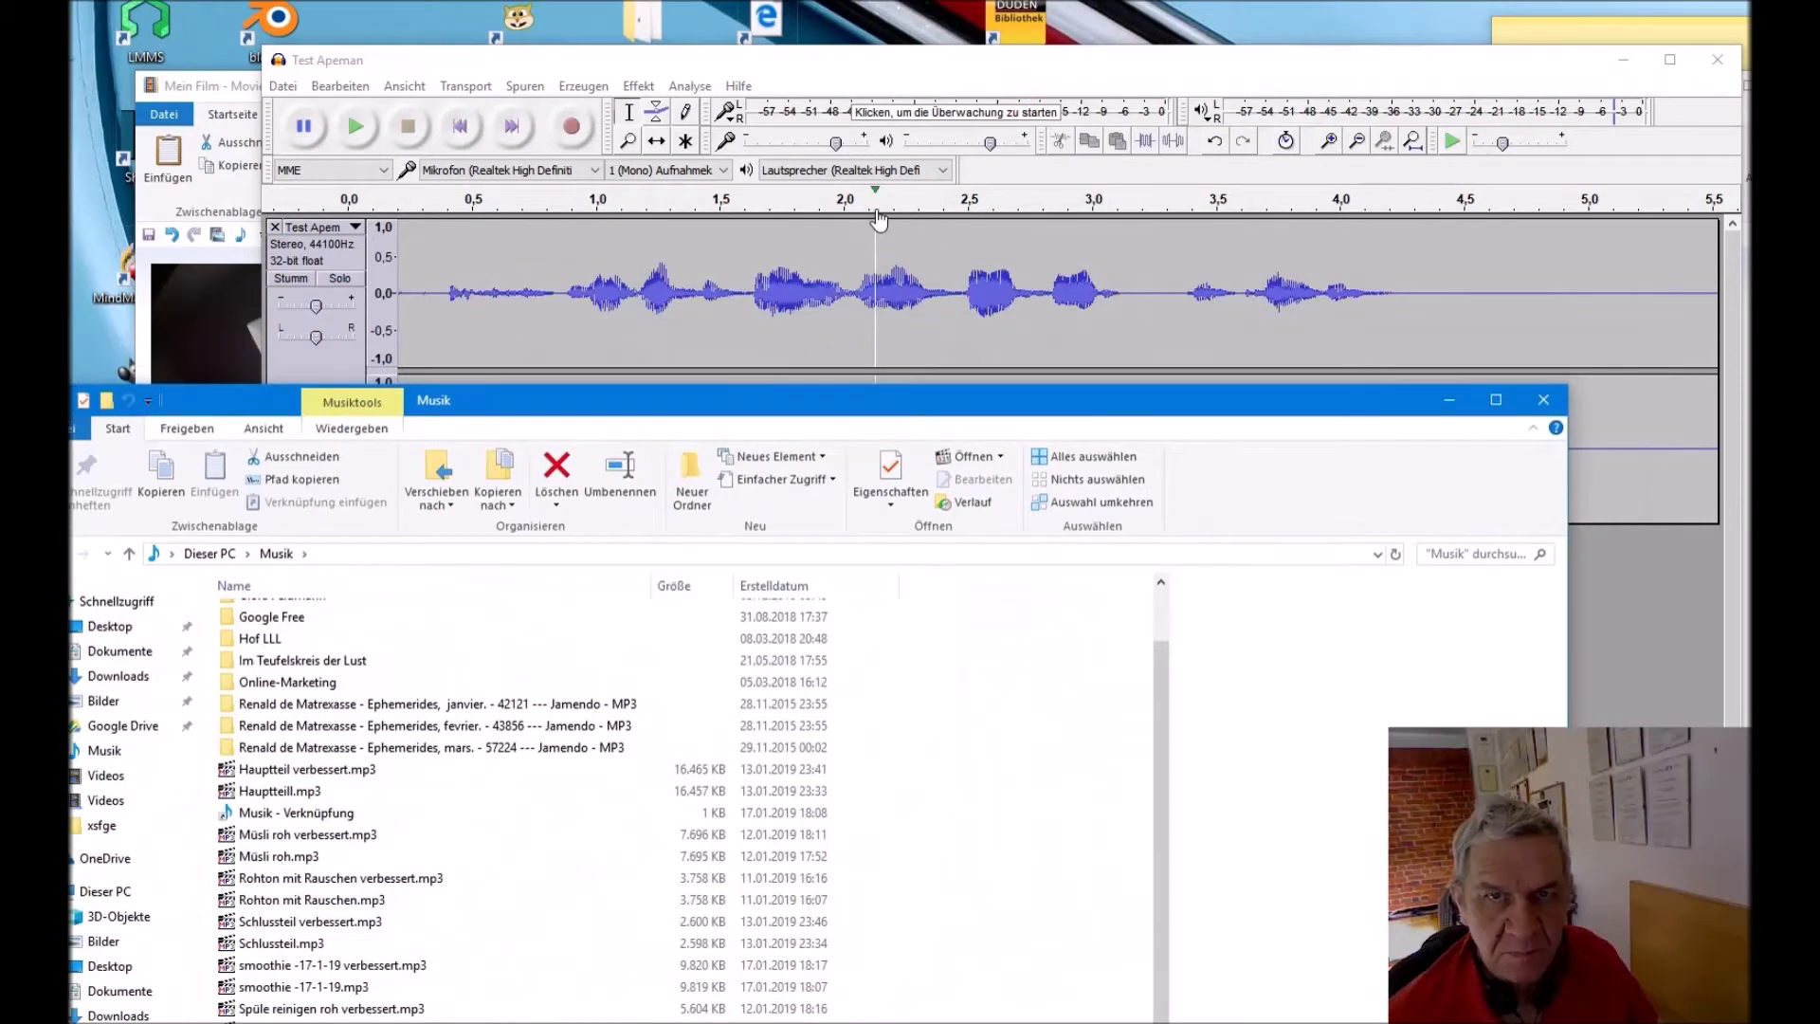
Step: Close the Test Apeman project in Audacity without saving the changes
{"action": "left_click", "coordinate": [967, 71]}
{"action": "left_click_drag", "start_coordinate": [967, 71], "coordinate": [958, 52]}
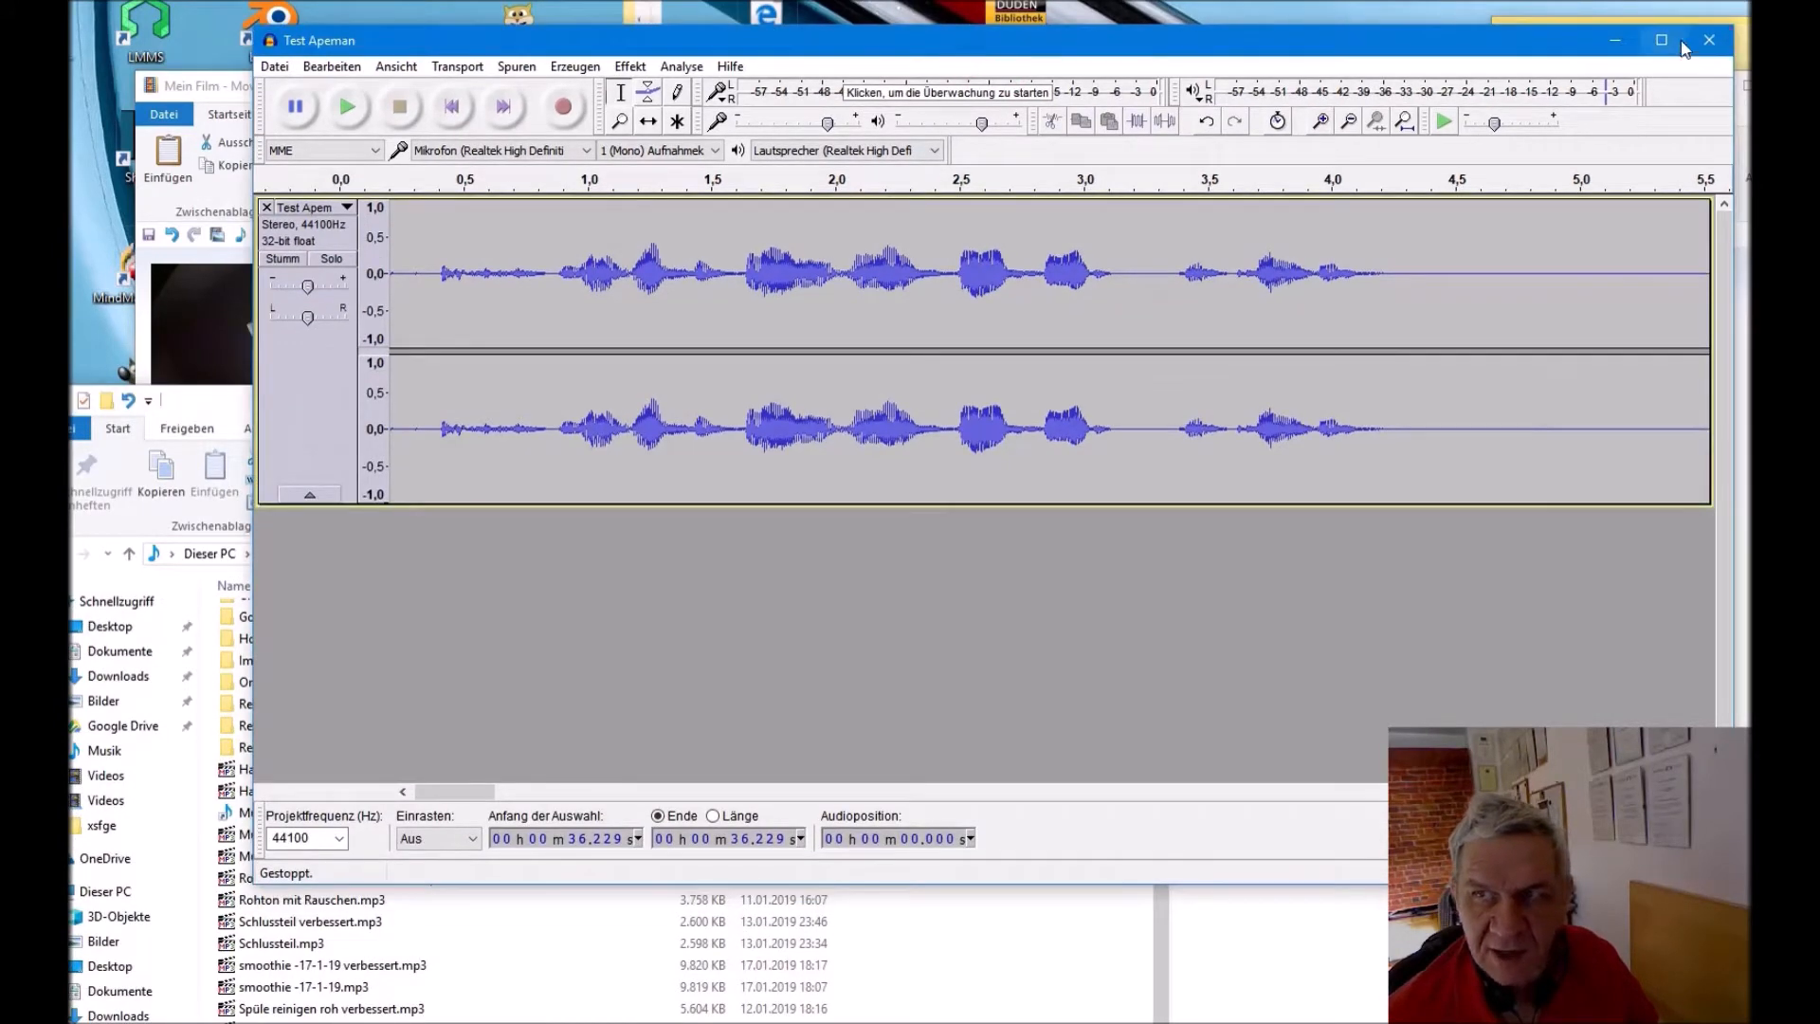
{"action": "left_click", "coordinate": [1710, 39]}
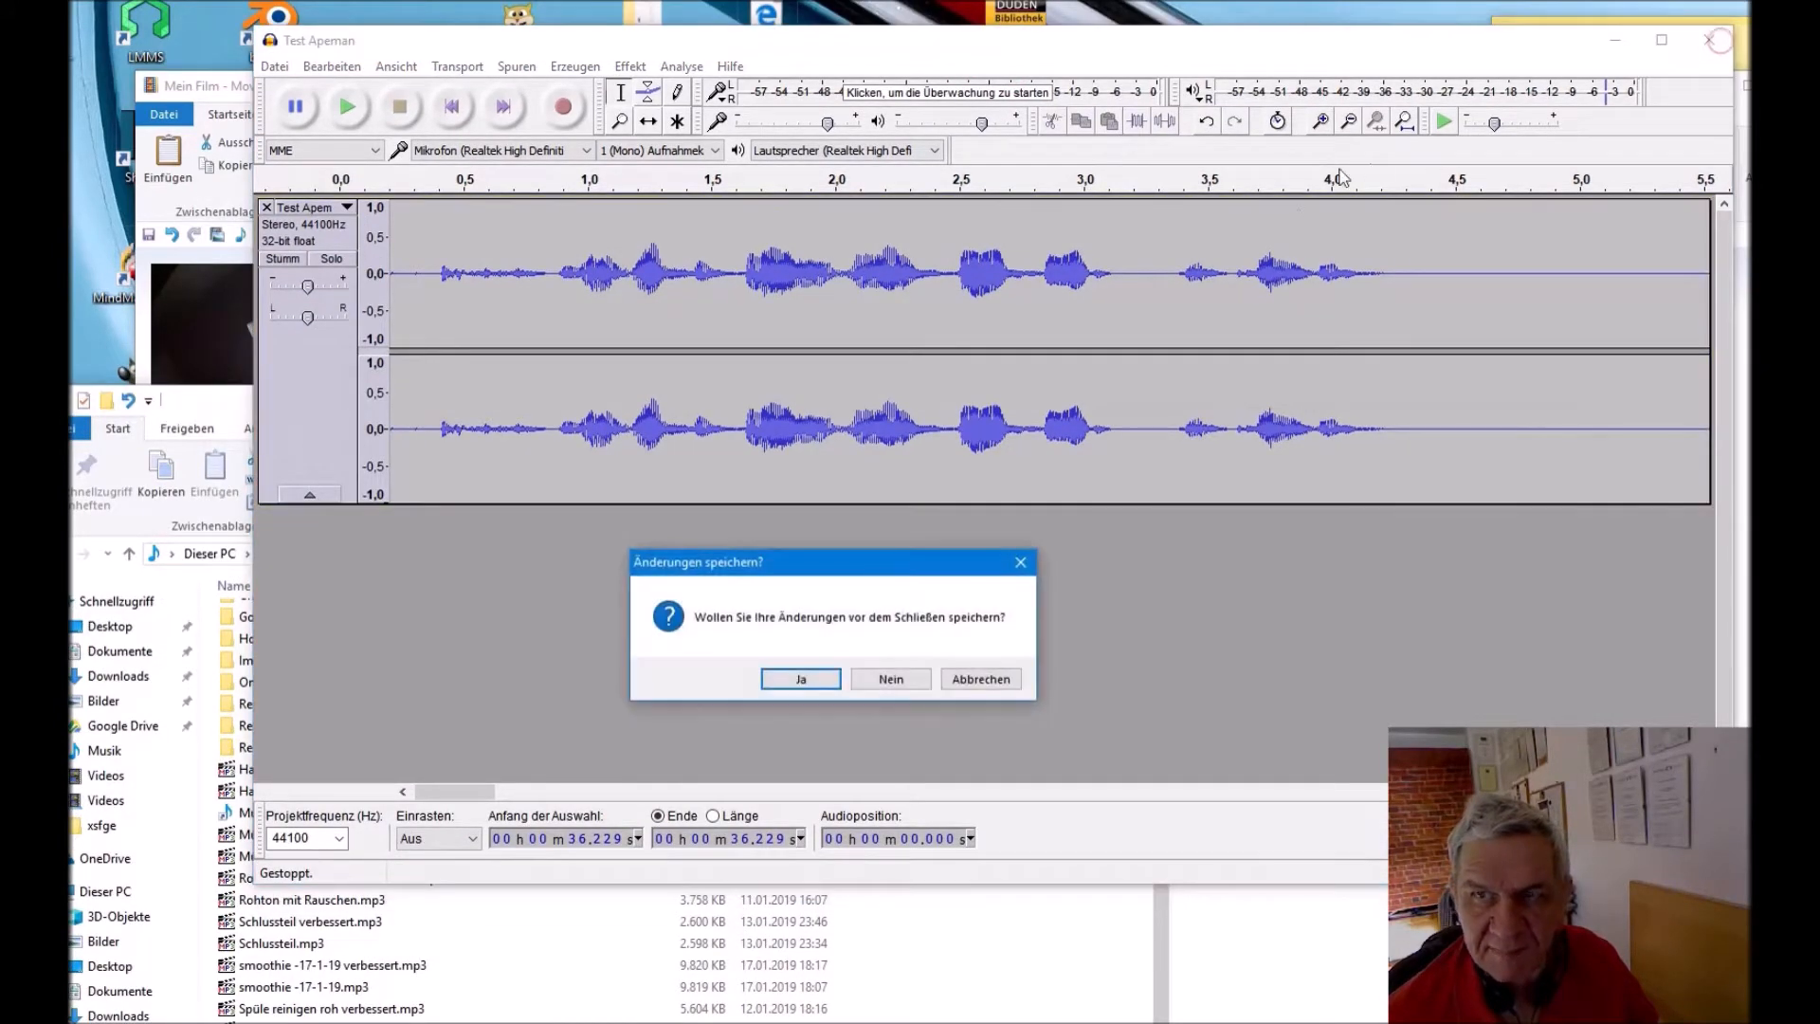
{"action": "left_click", "coordinate": [902, 680]}
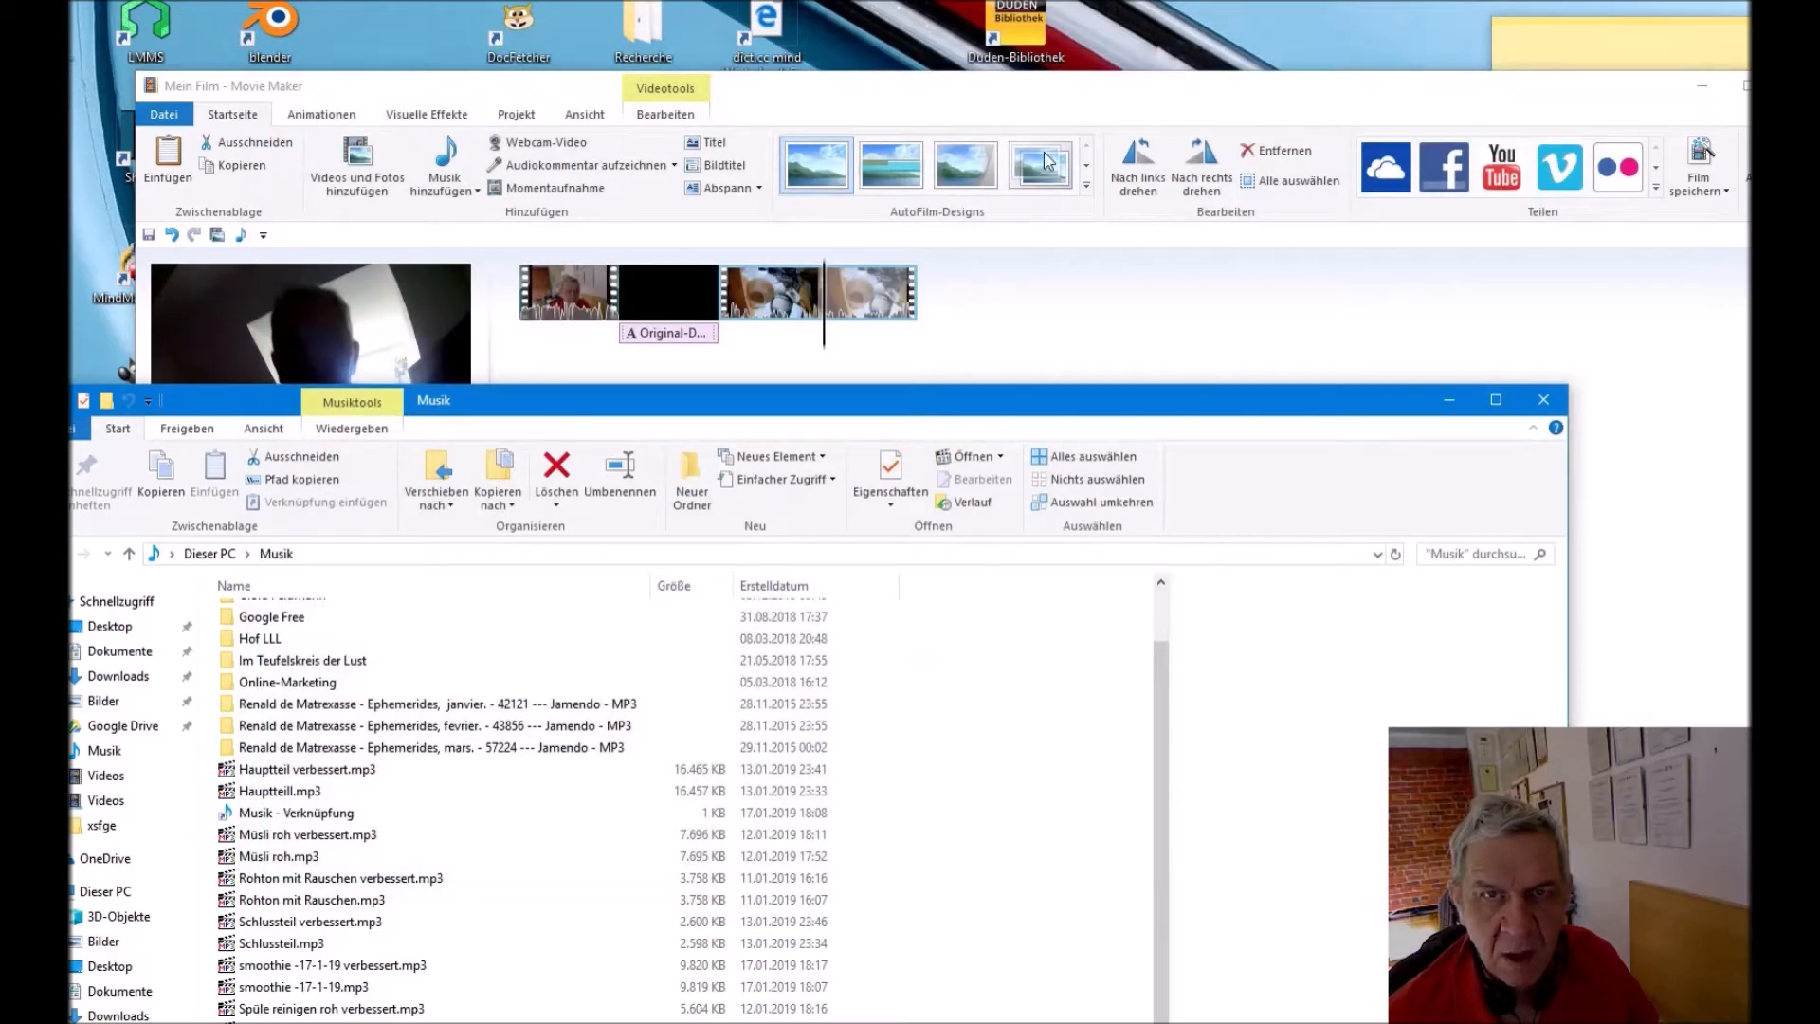
Step: Switch to Movie Maker and select the camera clip 20170702_094007.MOV that follows the title
{"action": "double_click", "coordinate": [1072, 89]}
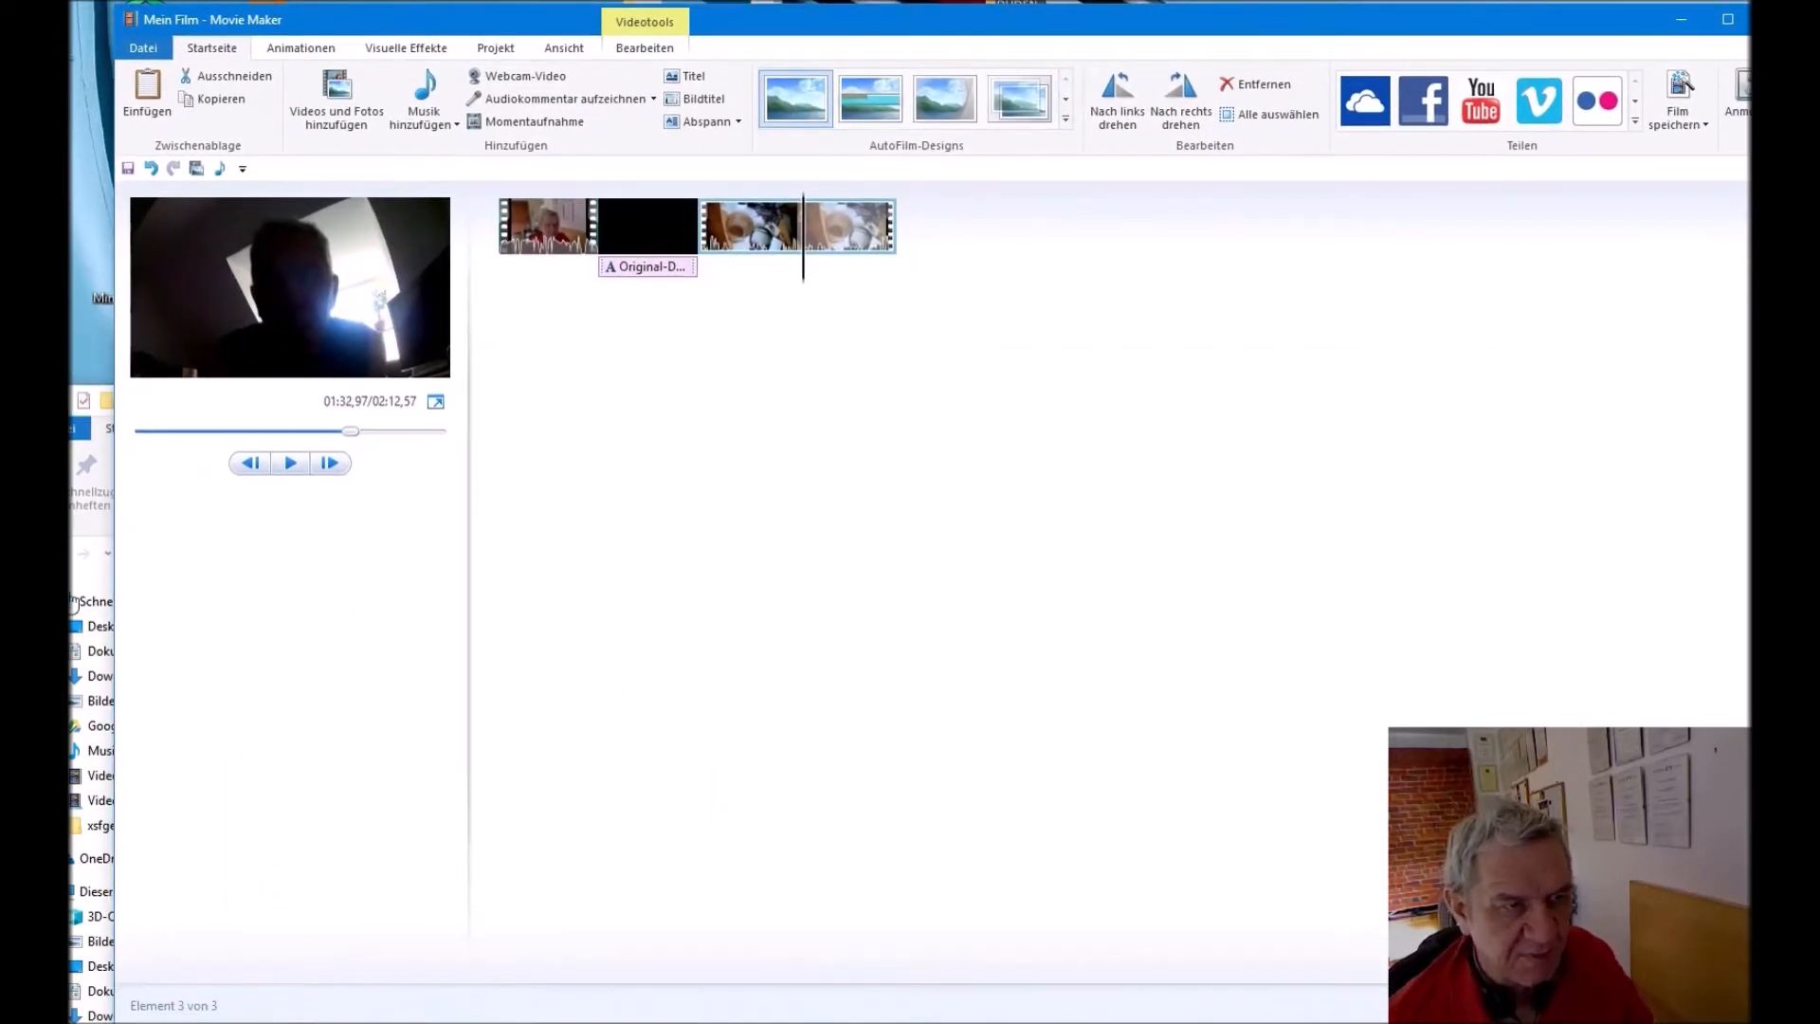
{"action": "left_click", "coordinate": [78, 595]}
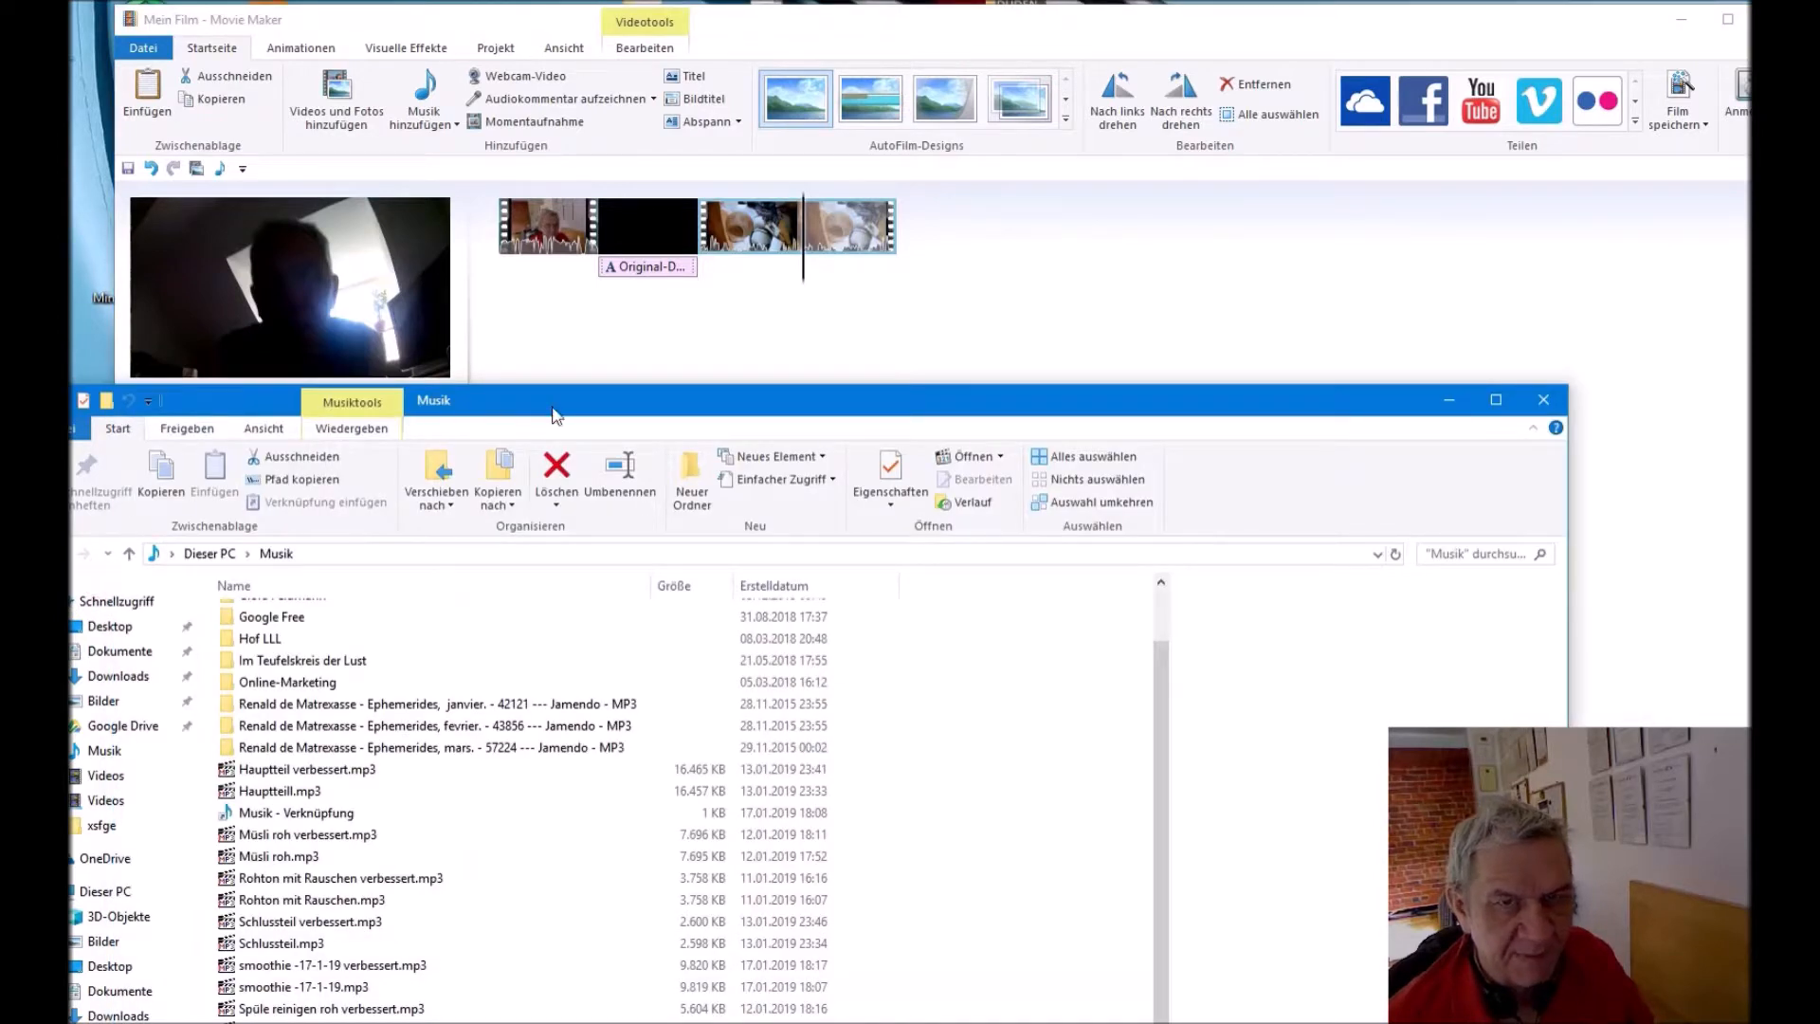
{"action": "left_click_drag", "start_coordinate": [555, 414], "coordinate": [442, 409]}
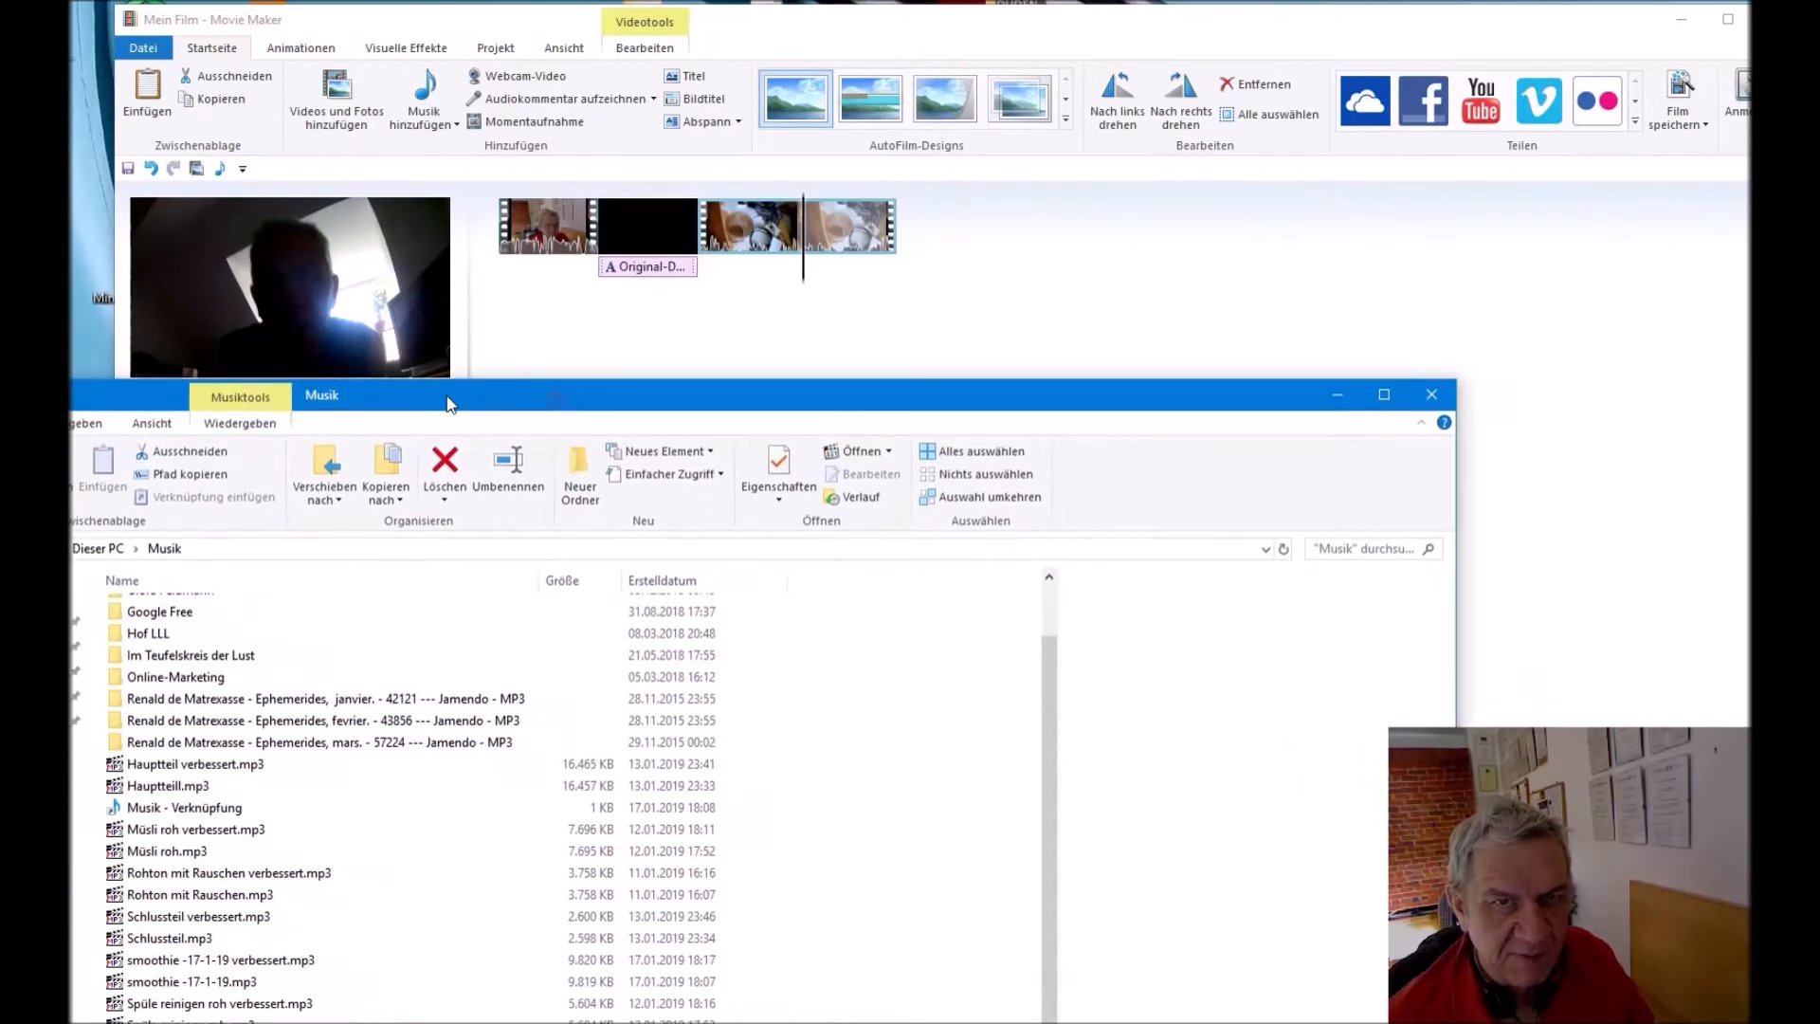
{"action": "left_click", "coordinate": [733, 239]}
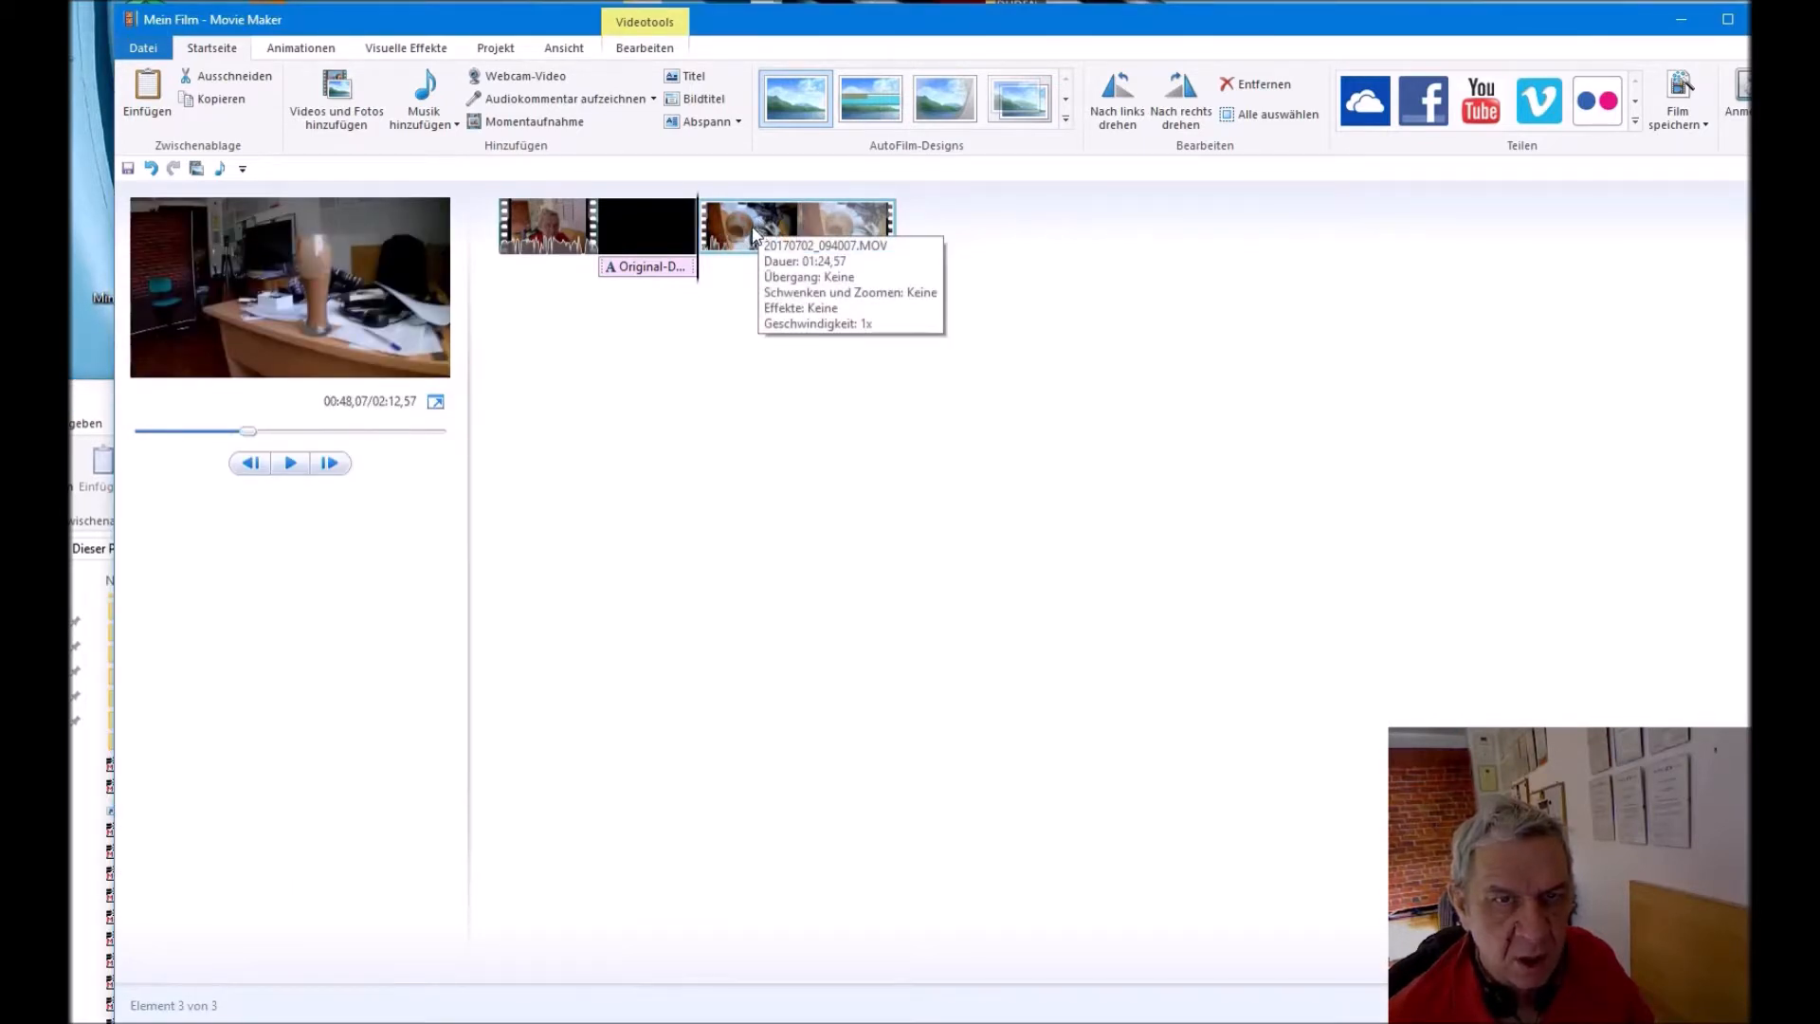
{"action": "right_click", "coordinate": [742, 220]}
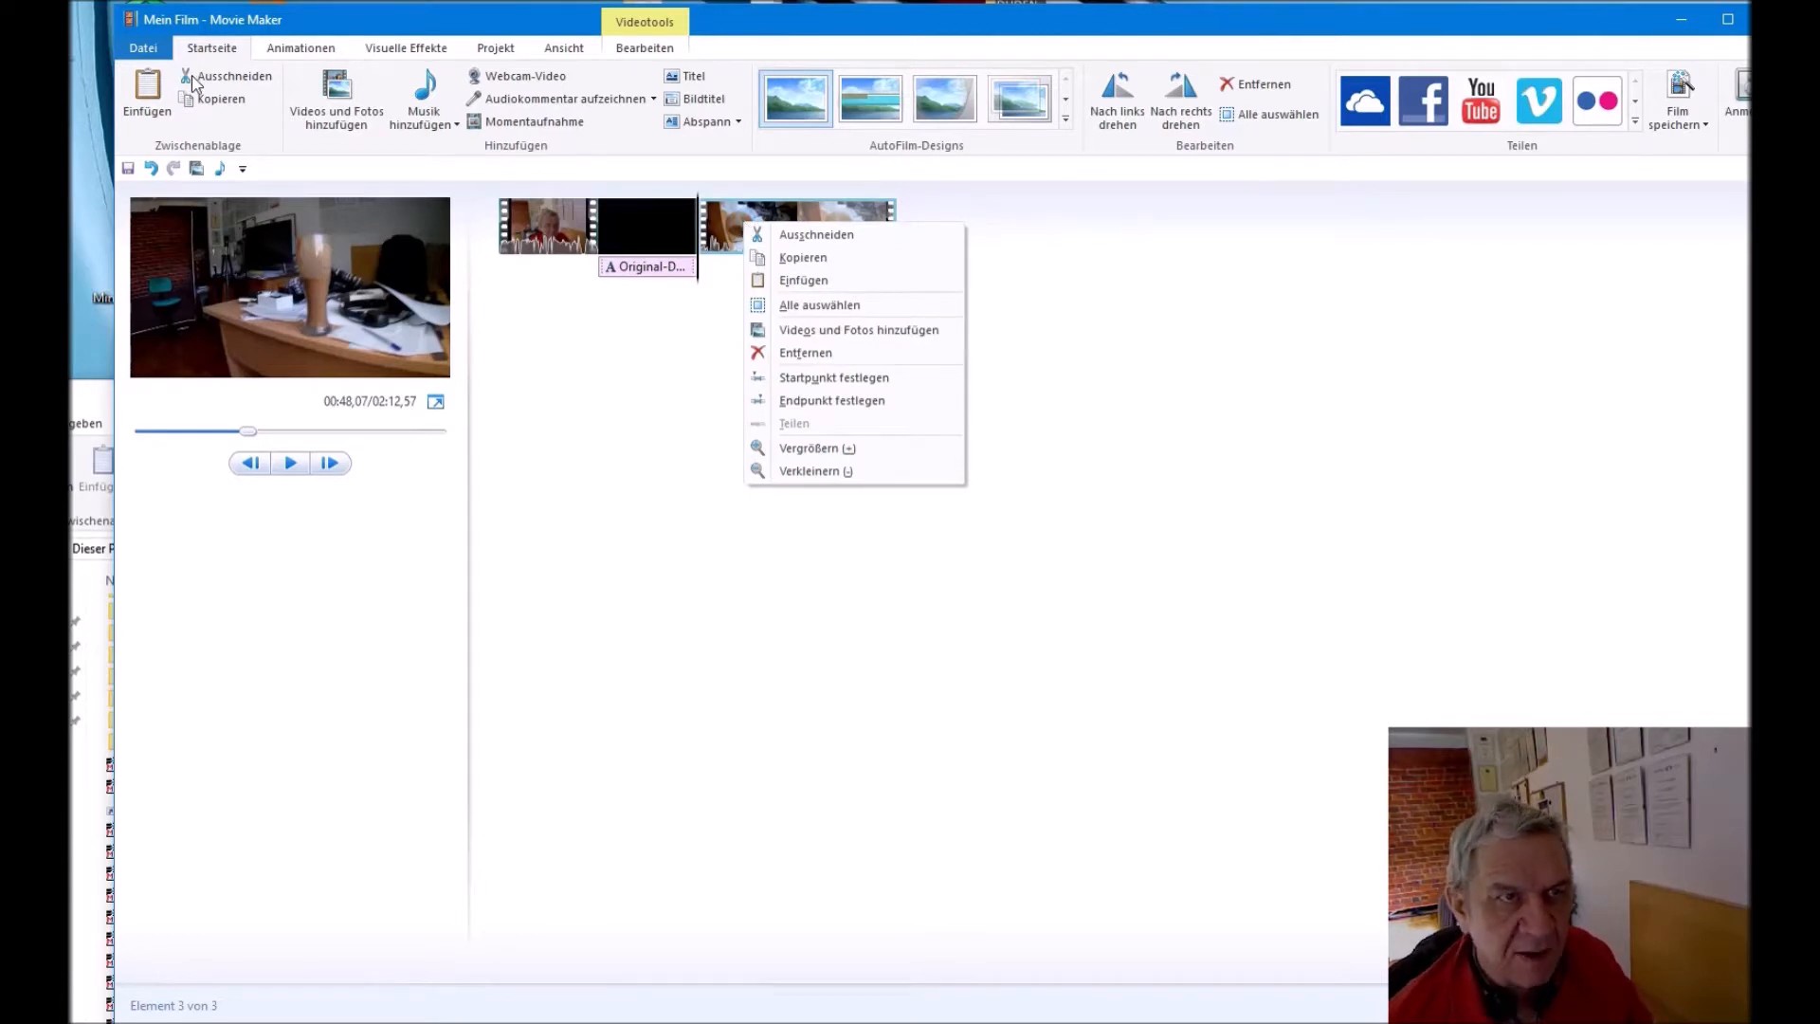
{"action": "left_click", "coordinate": [698, 342]}
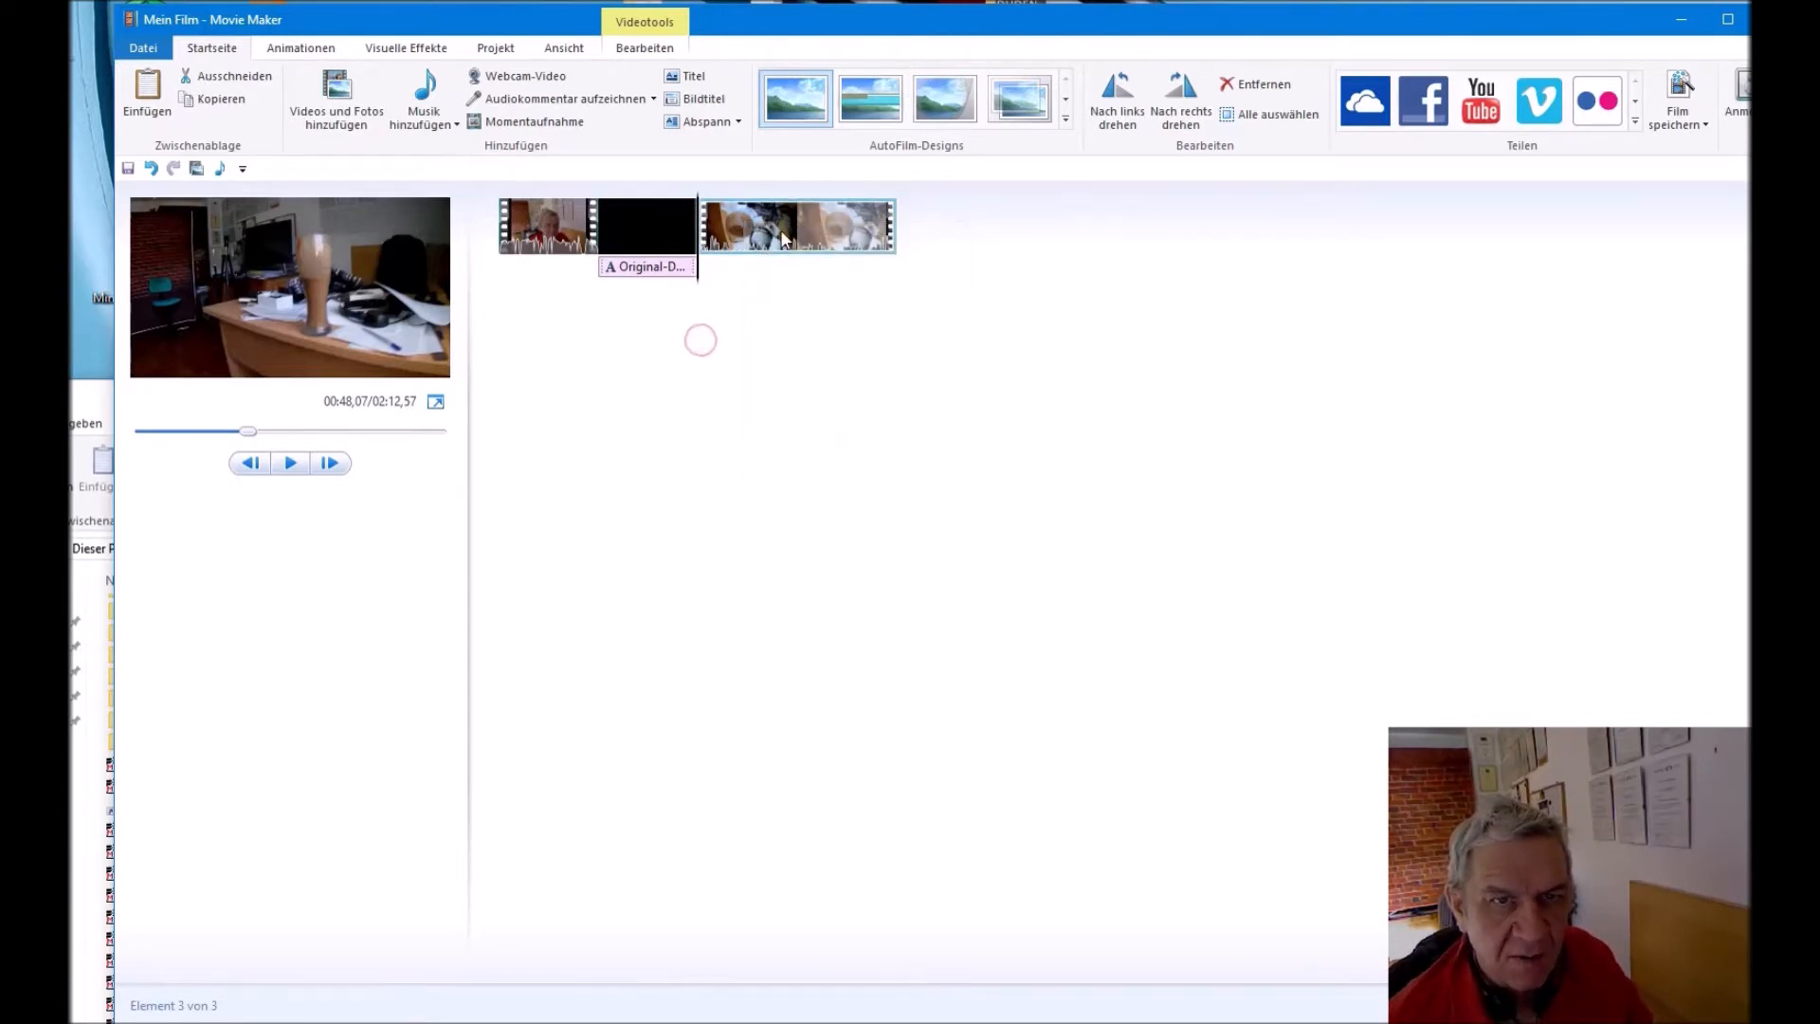
Step: Turn the camera clip's video volume all the way down to mute its original sound
{"action": "double_click", "coordinate": [787, 240]}
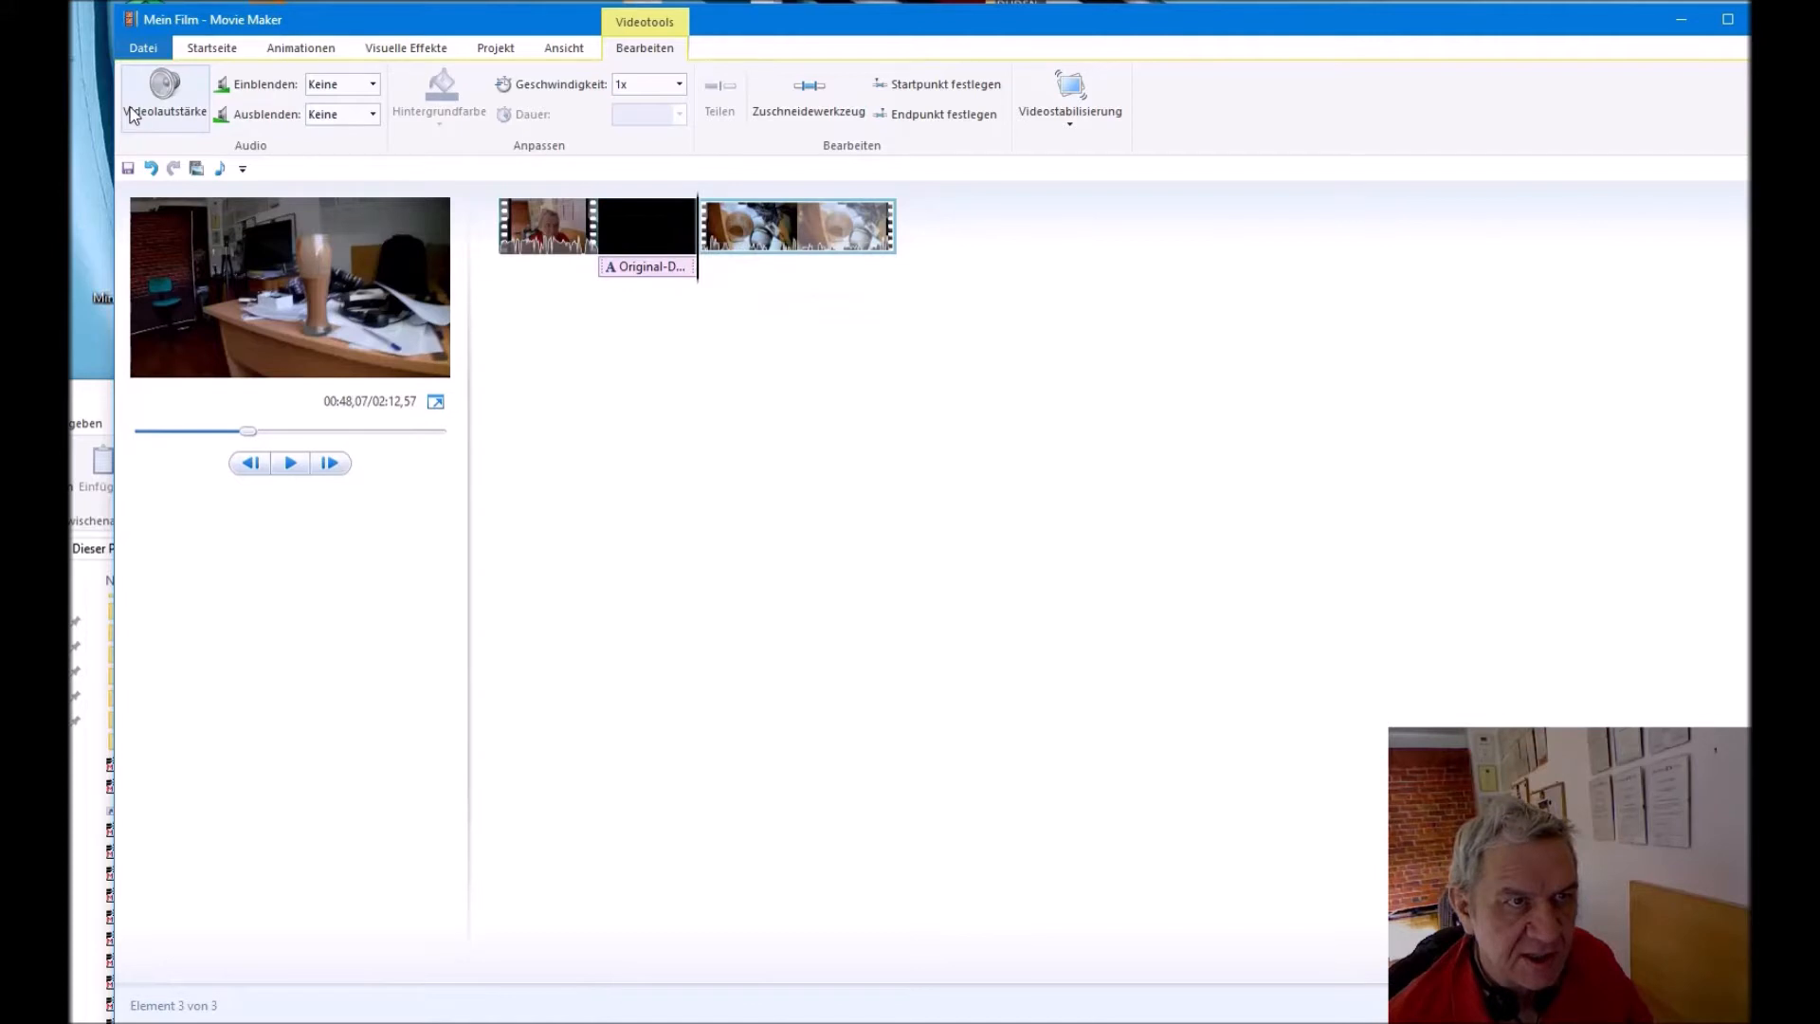
{"action": "left_click", "coordinate": [178, 104]}
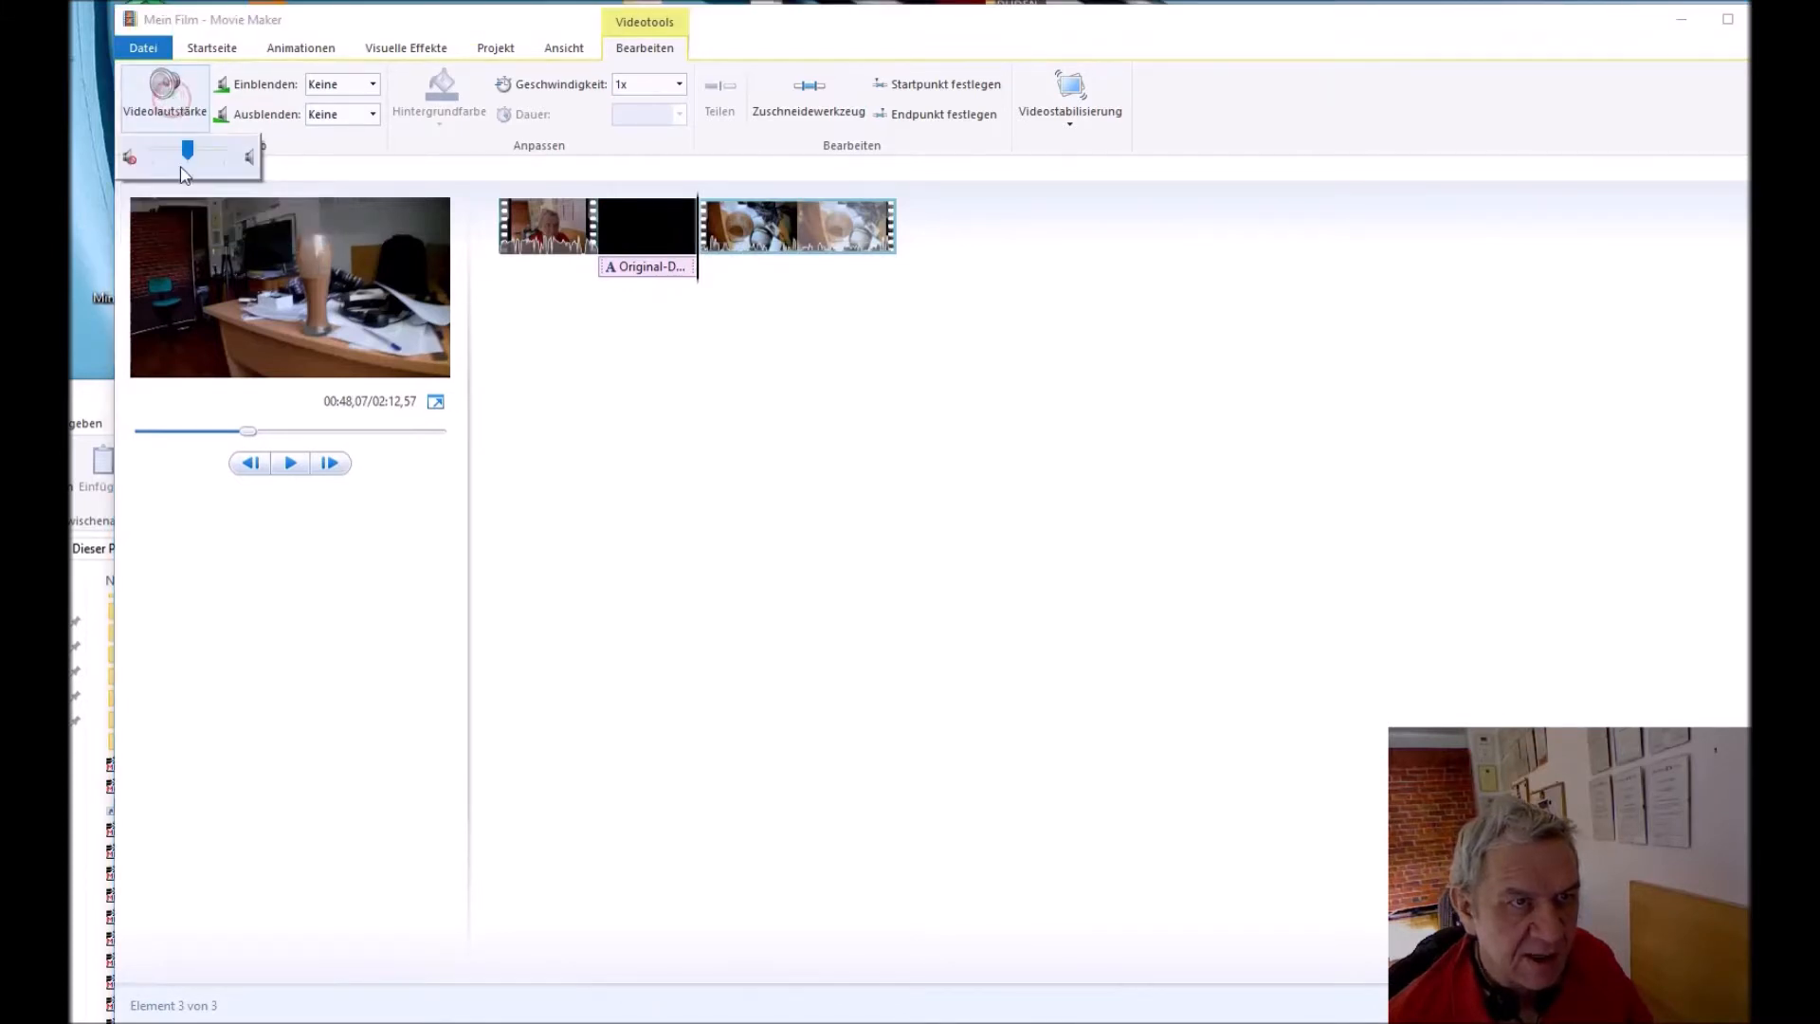
{"action": "left_click", "coordinate": [133, 153]}
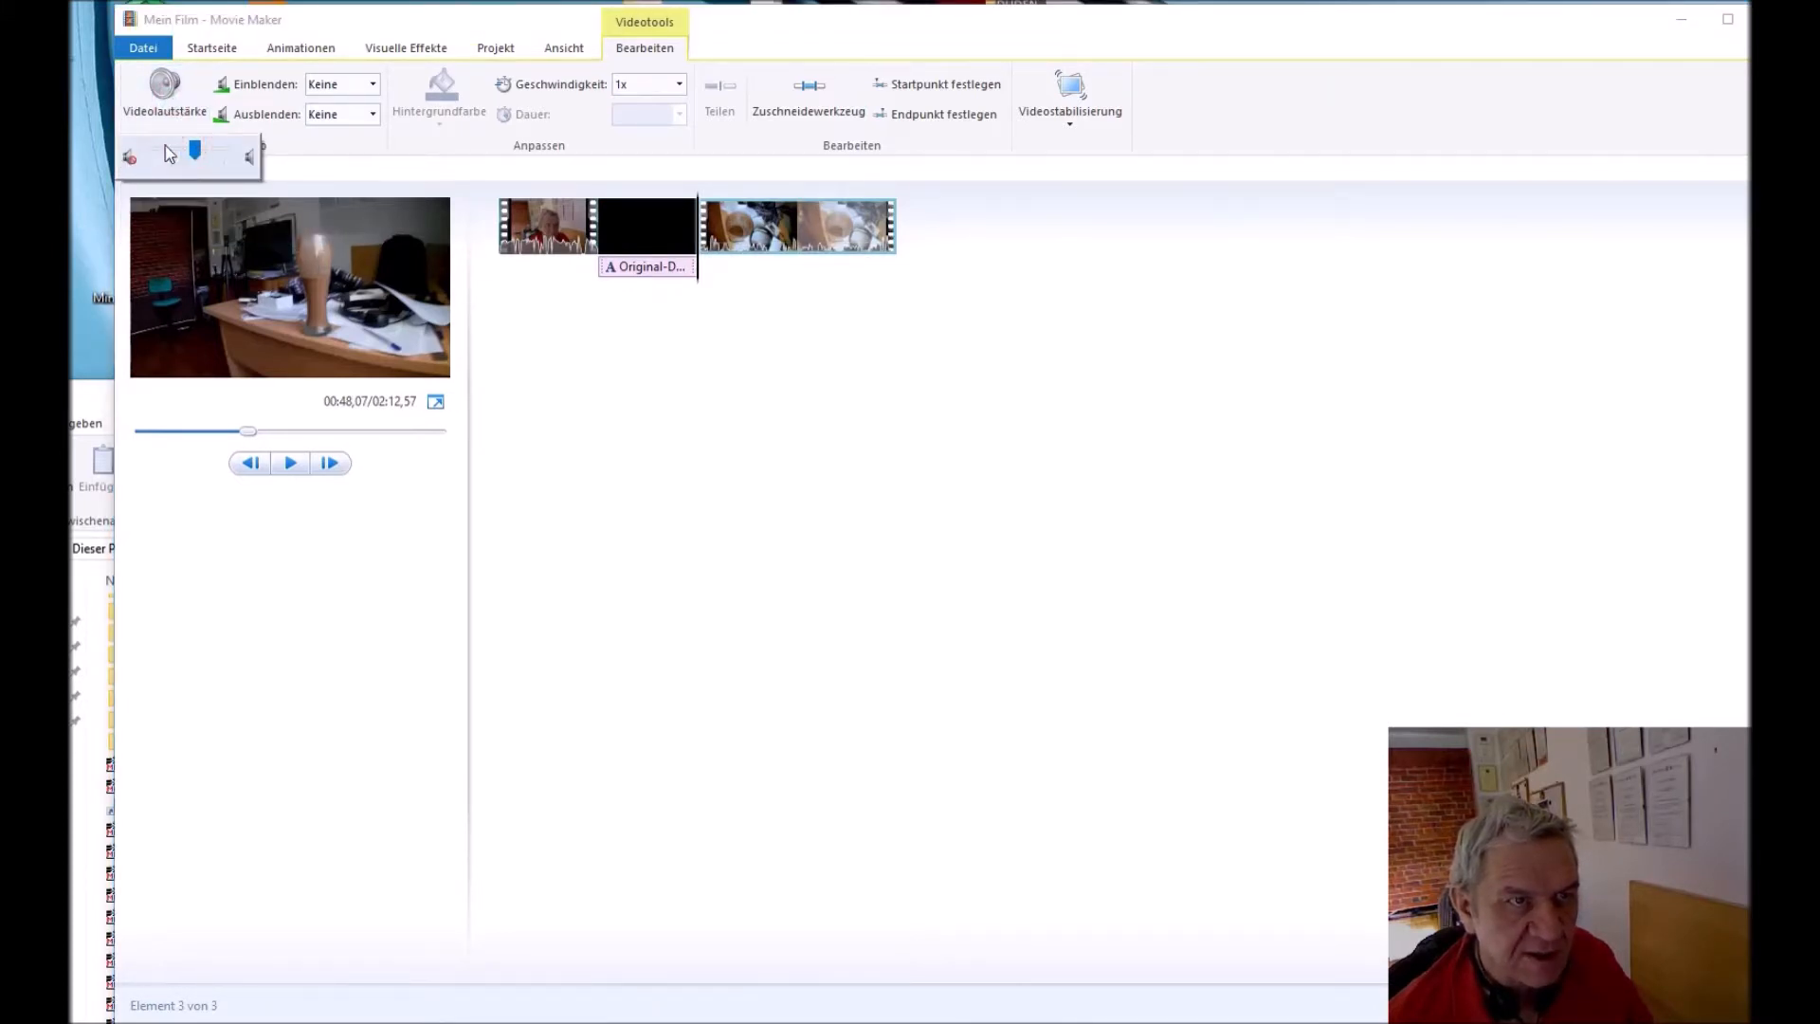
{"action": "left_click_drag", "start_coordinate": [172, 151], "coordinate": [97, 151]}
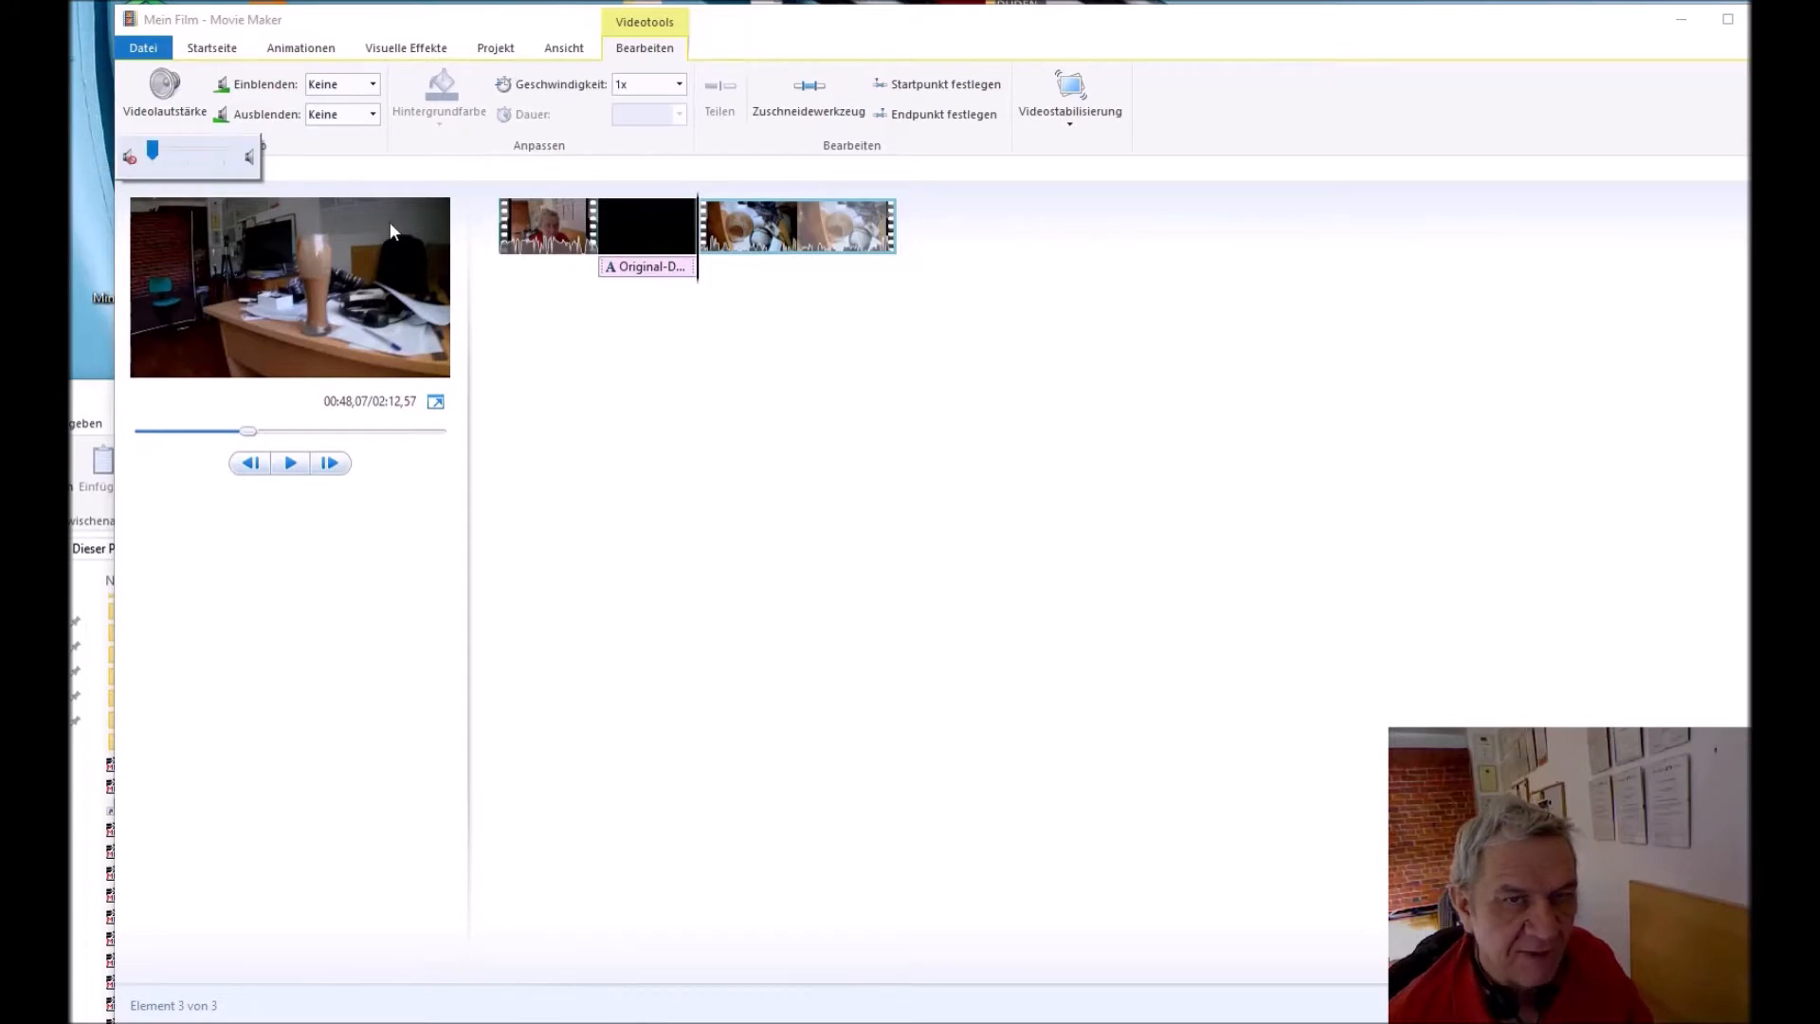
{"action": "right_click", "coordinate": [783, 243]}
{"action": "left_click", "coordinate": [748, 254]}
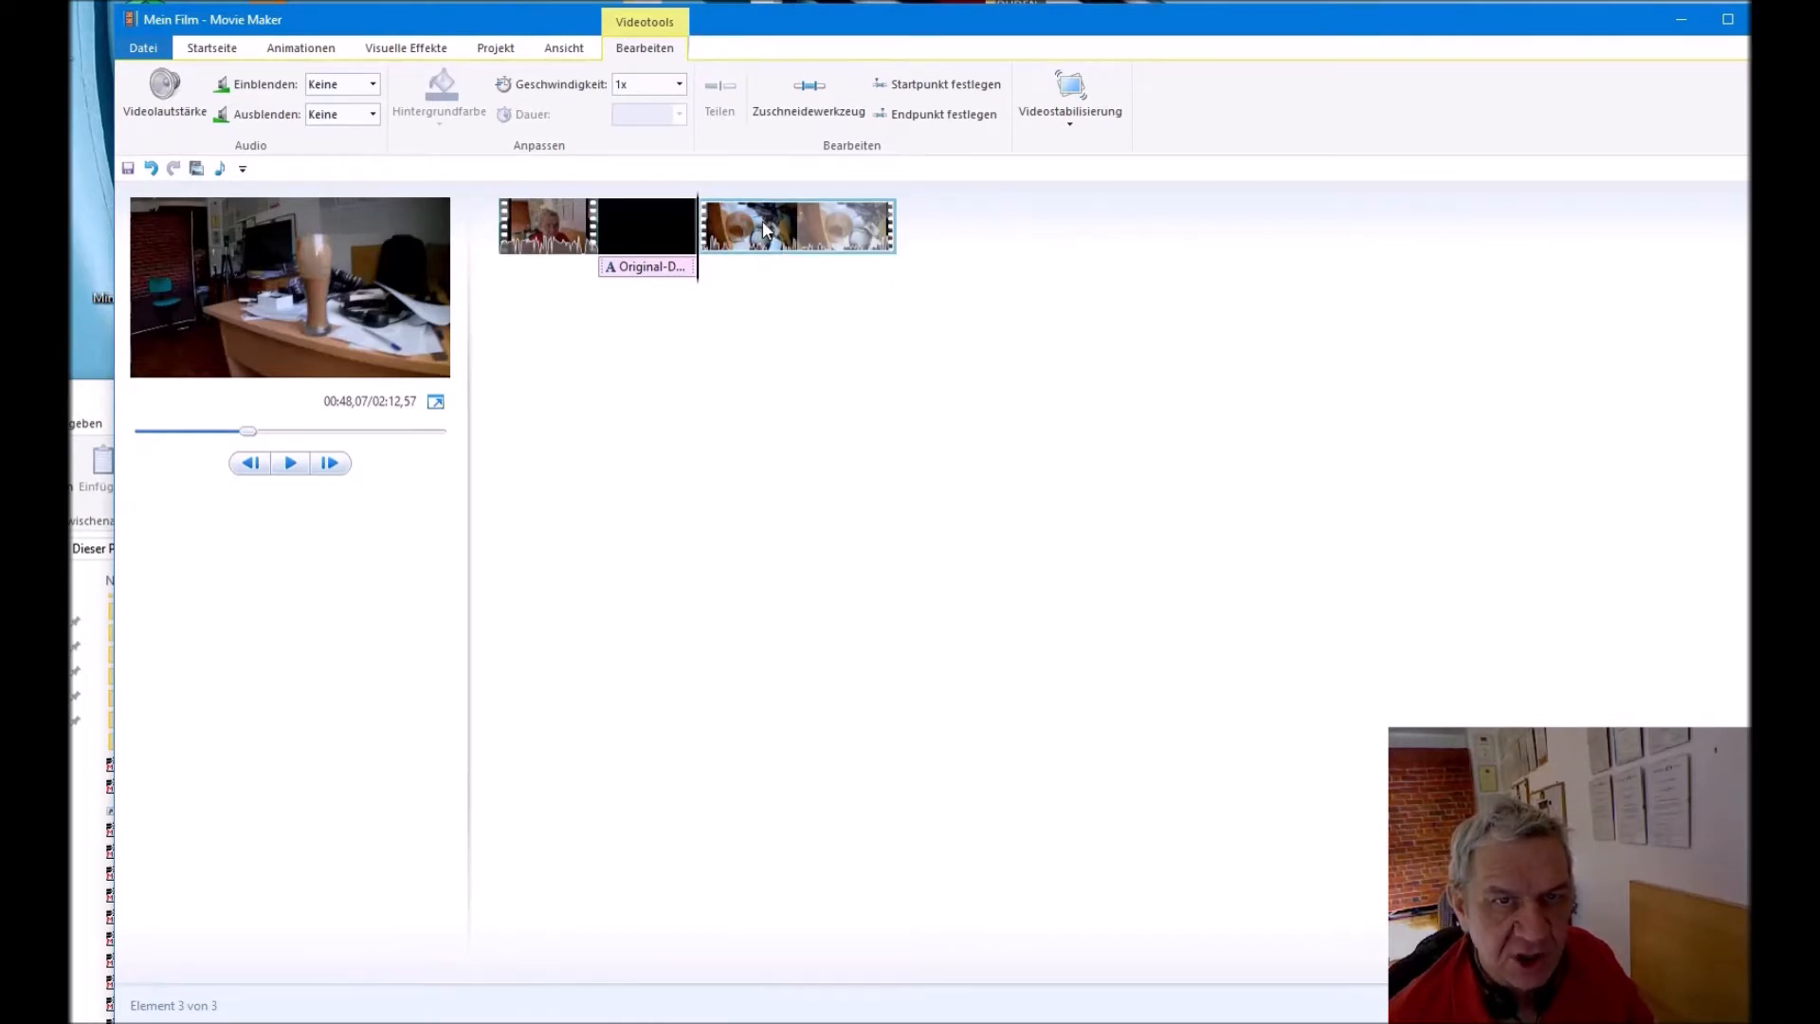
{"action": "right_click", "coordinate": [765, 229]}
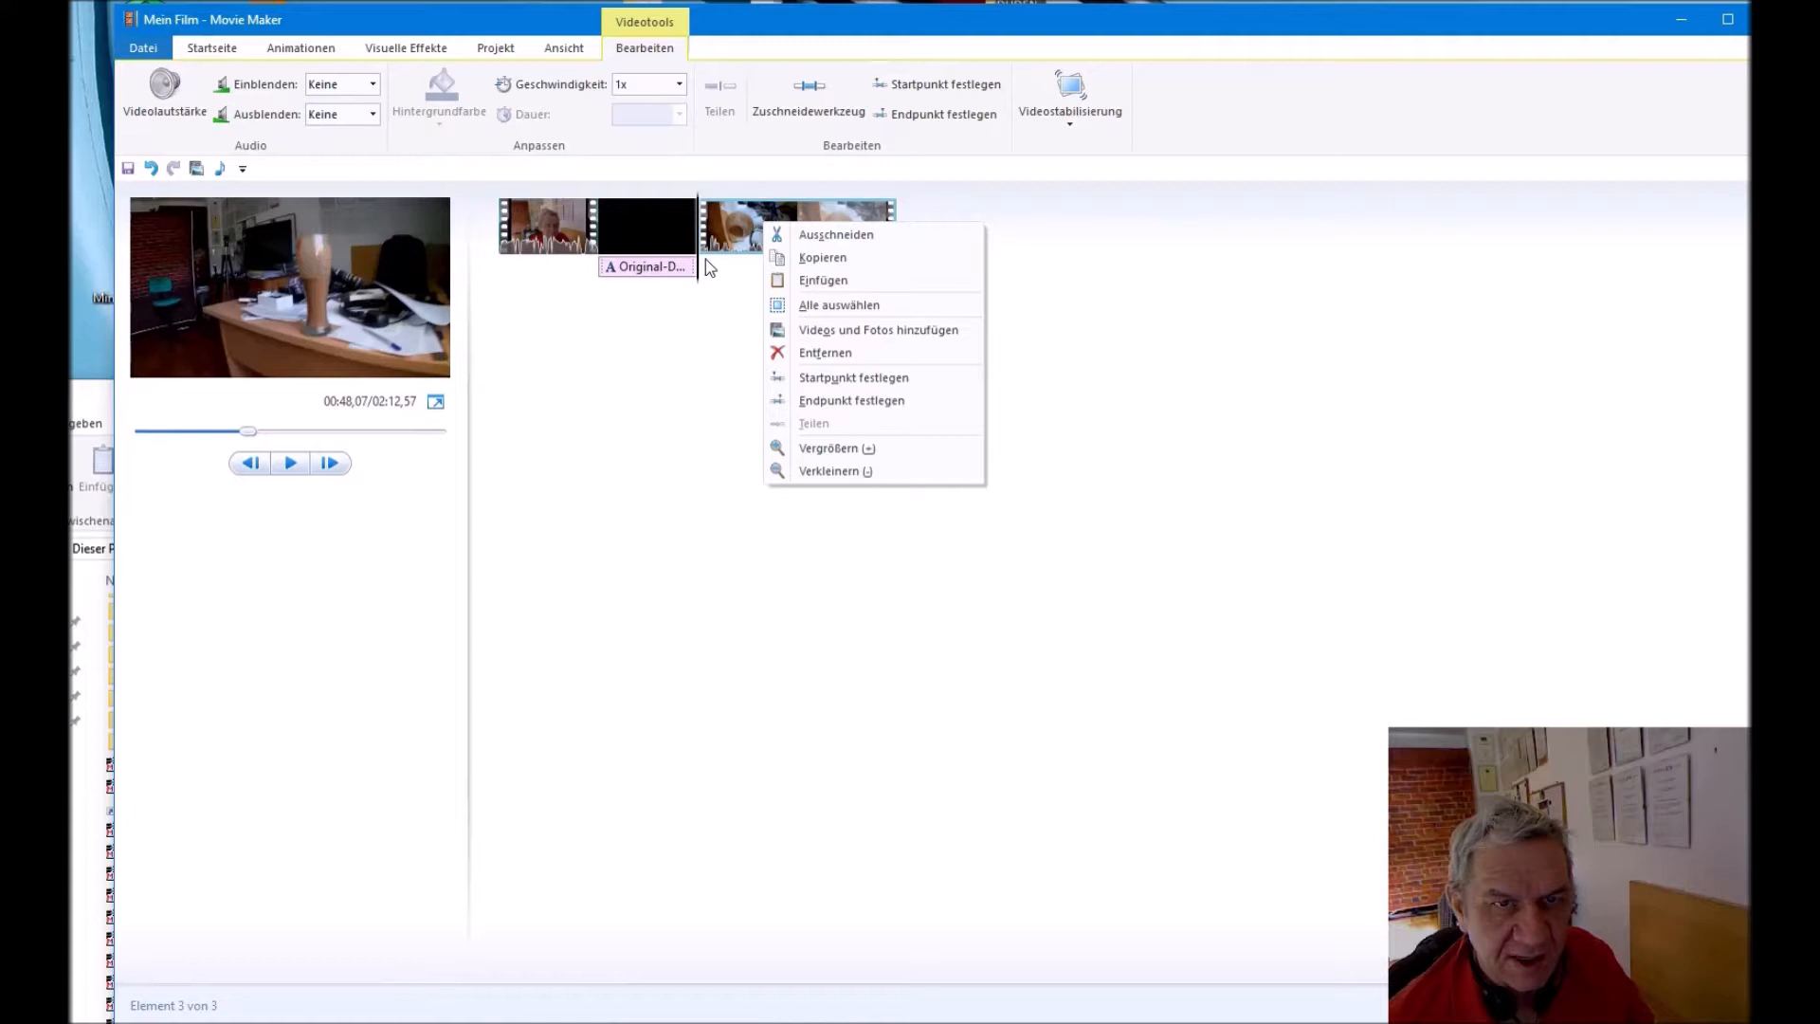
{"action": "left_click", "coordinate": [693, 303]}
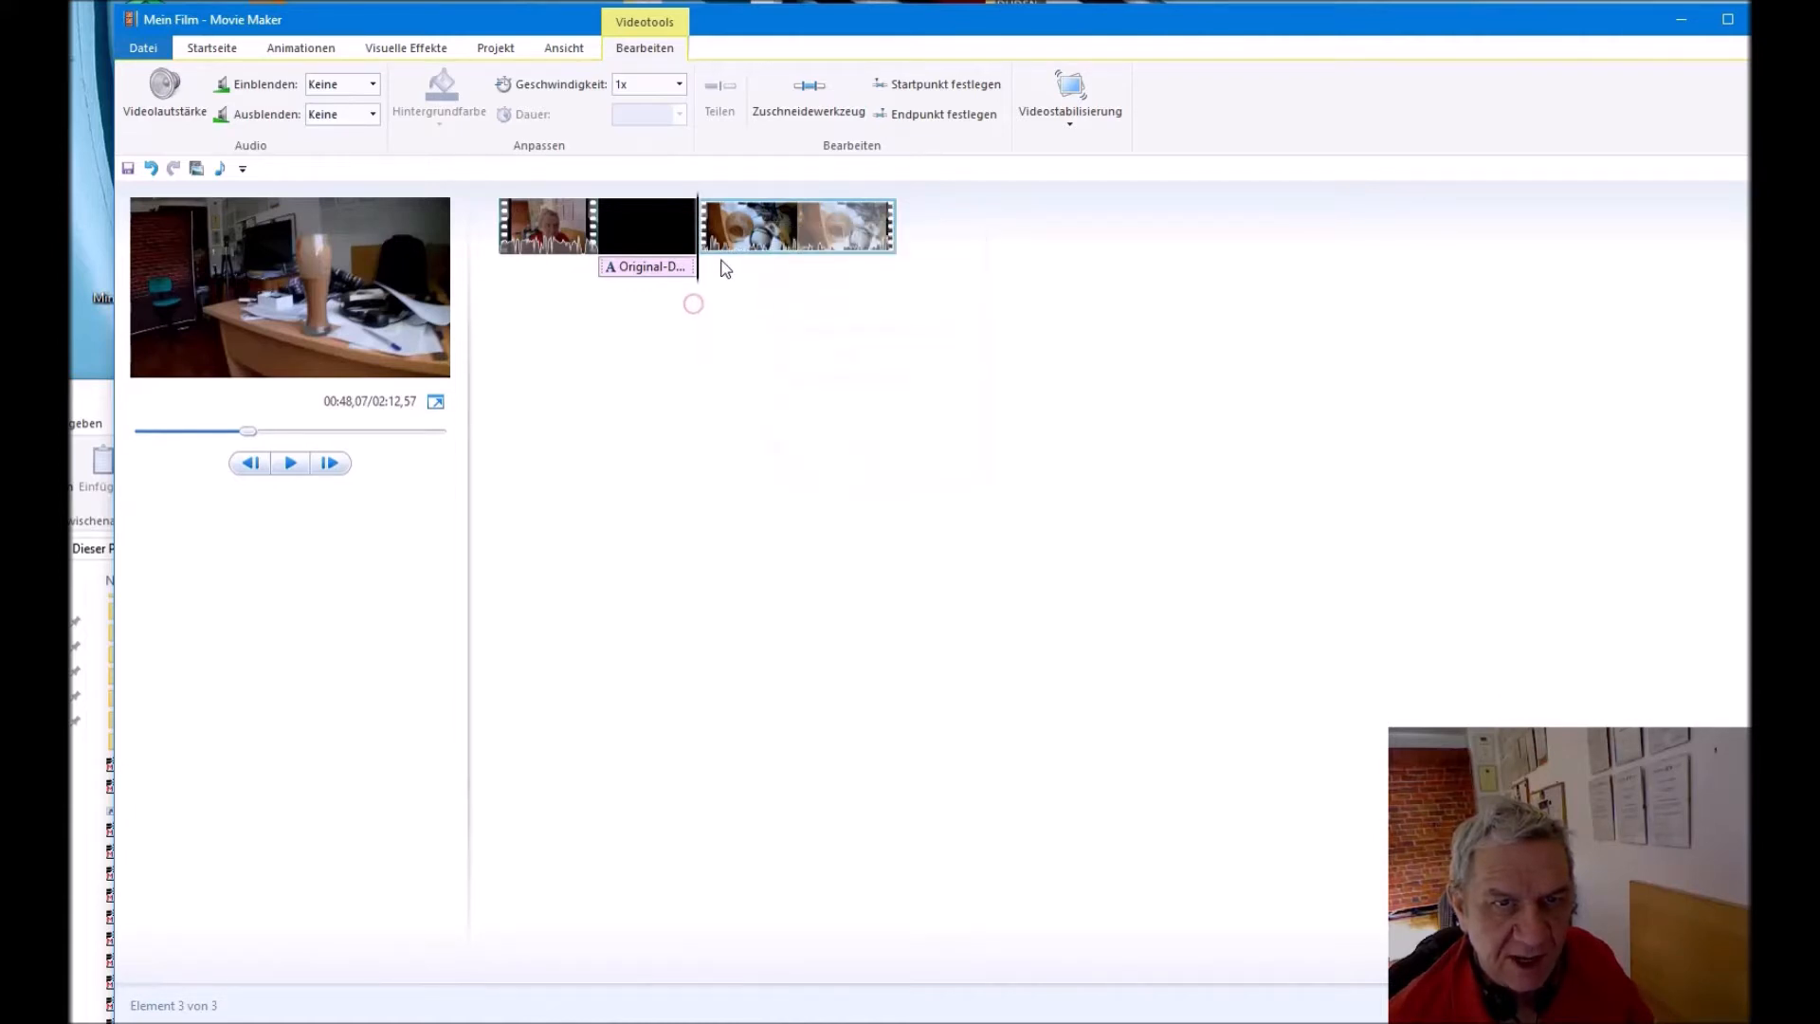
{"action": "left_click", "coordinate": [878, 272]}
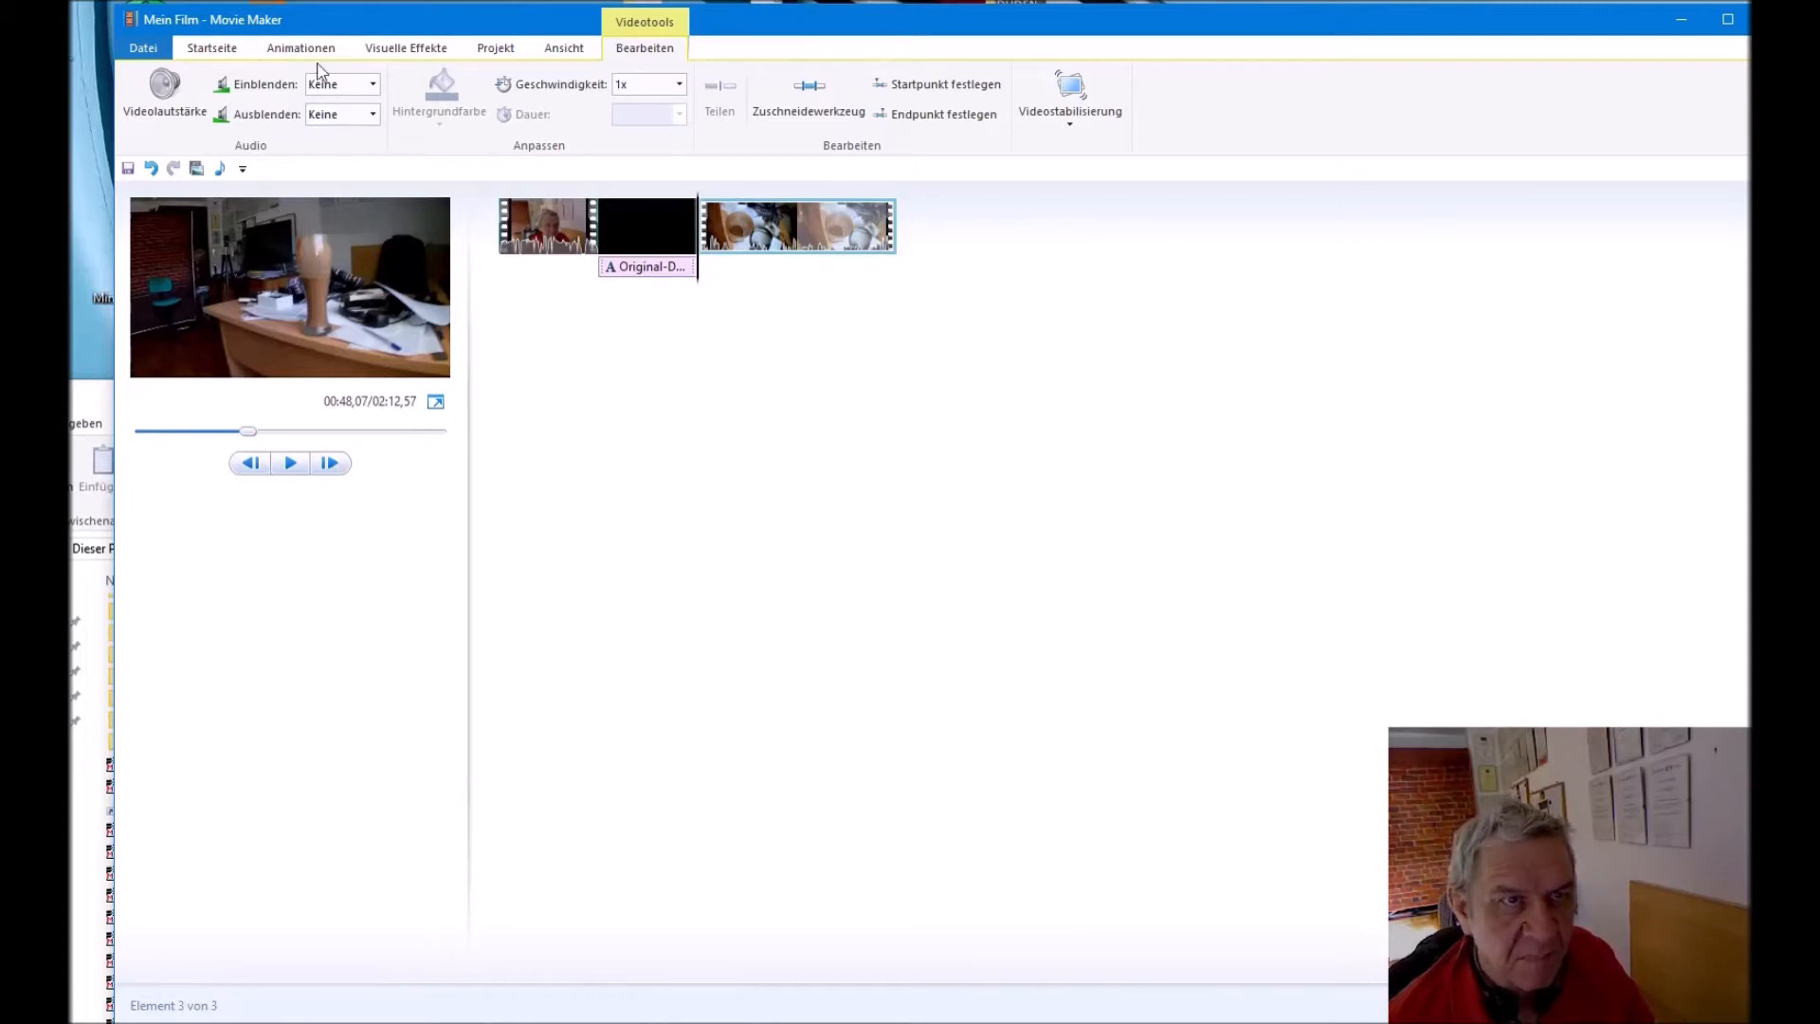
{"action": "left_click", "coordinate": [796, 236]}
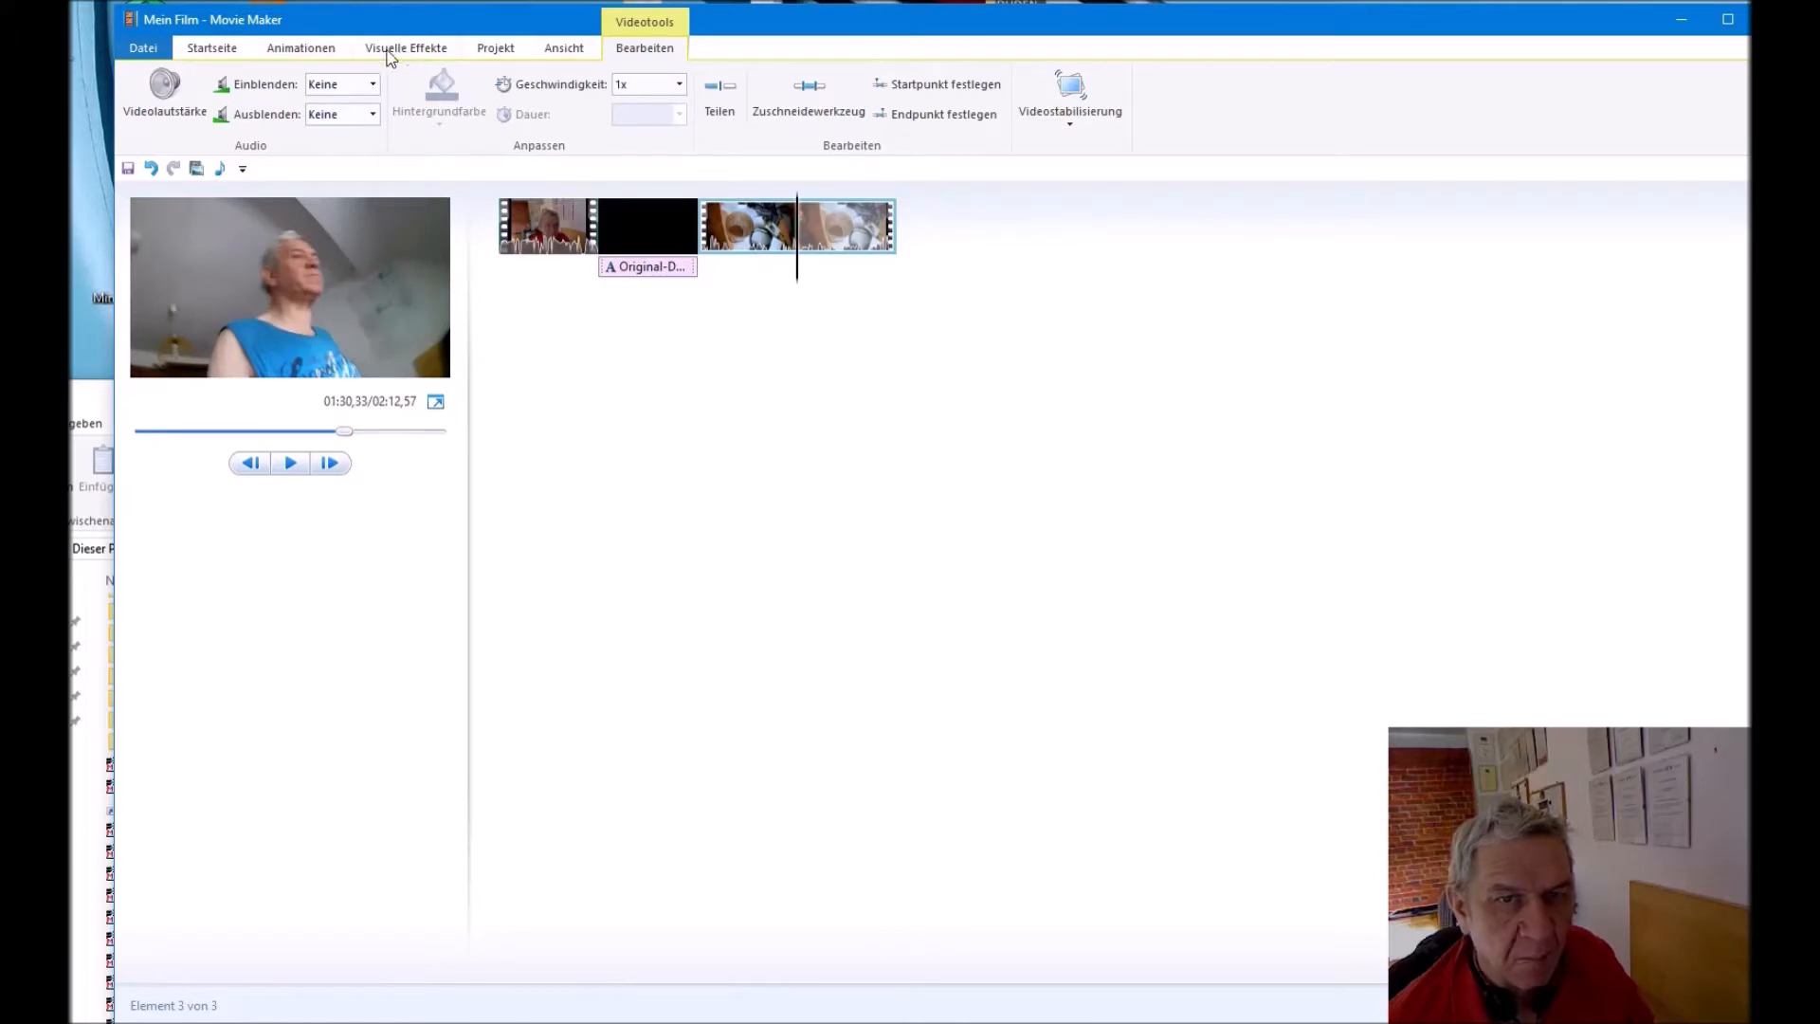
{"action": "left_click", "coordinate": [760, 229]}
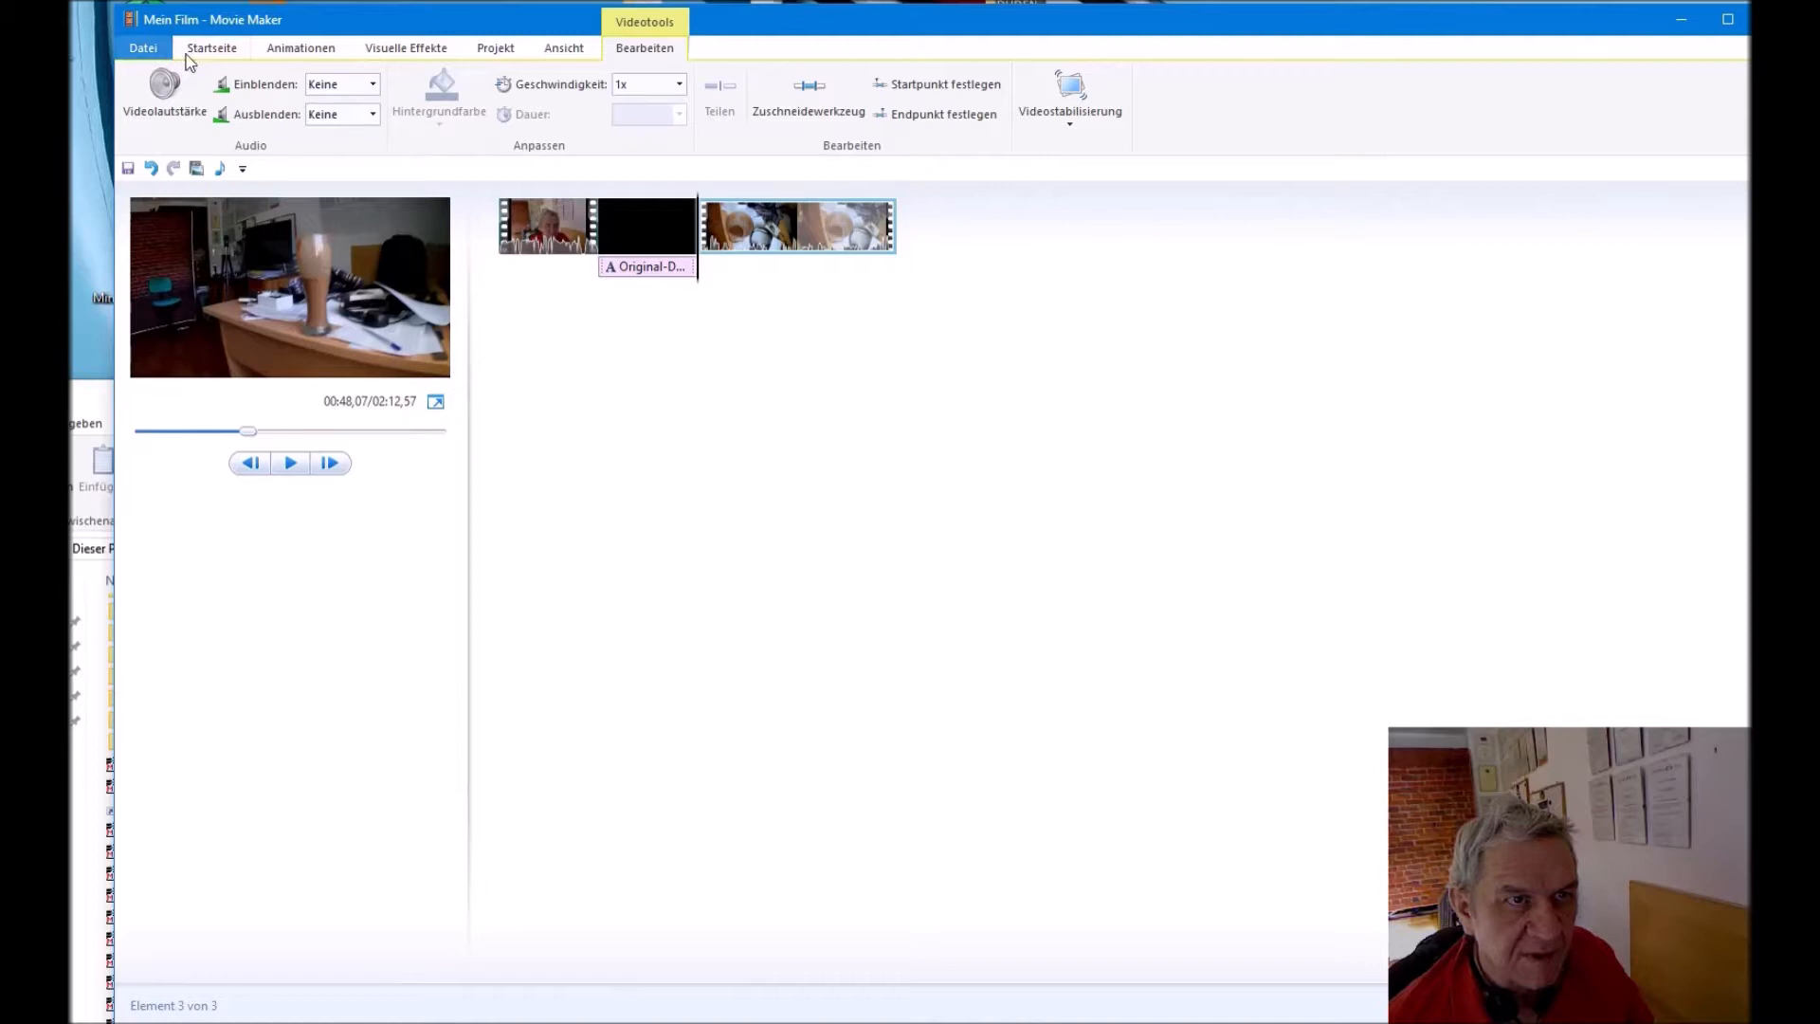
Step: Add Test Apeman verbessert.mp3 from the Musik folder to the project as music
{"action": "left_click", "coordinate": [214, 50]}
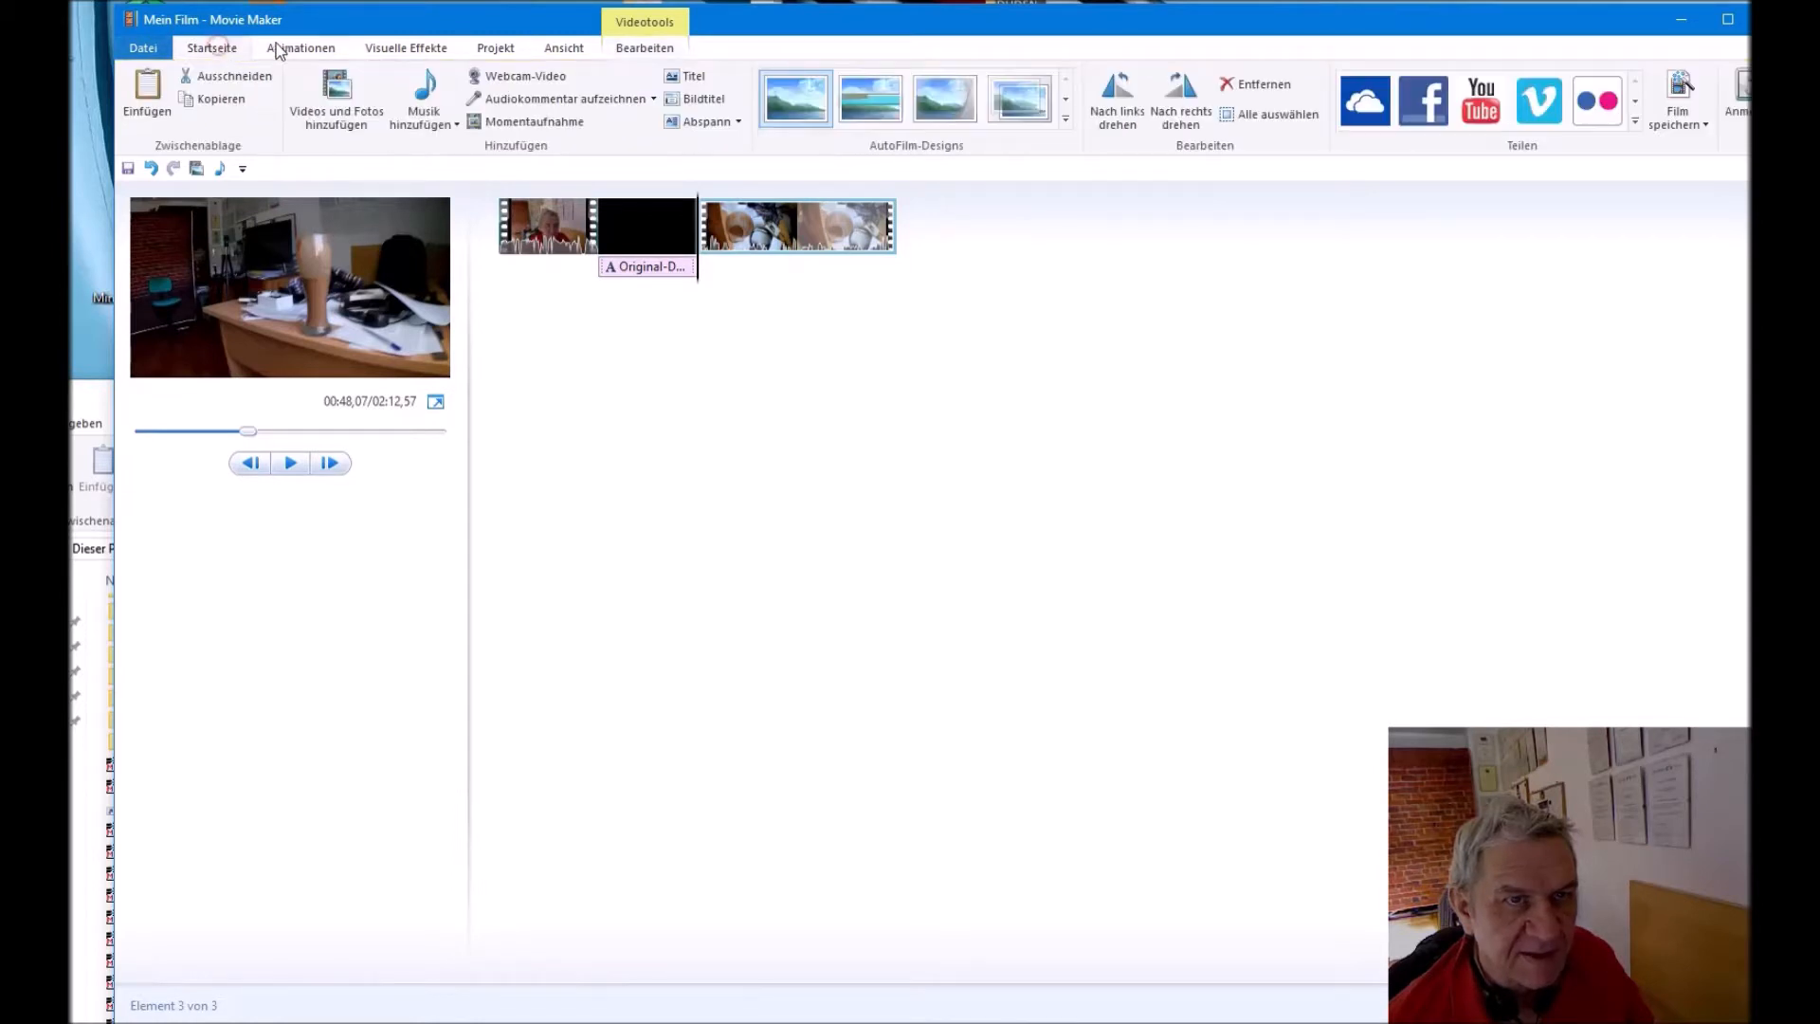
{"action": "left_click", "coordinate": [438, 123]}
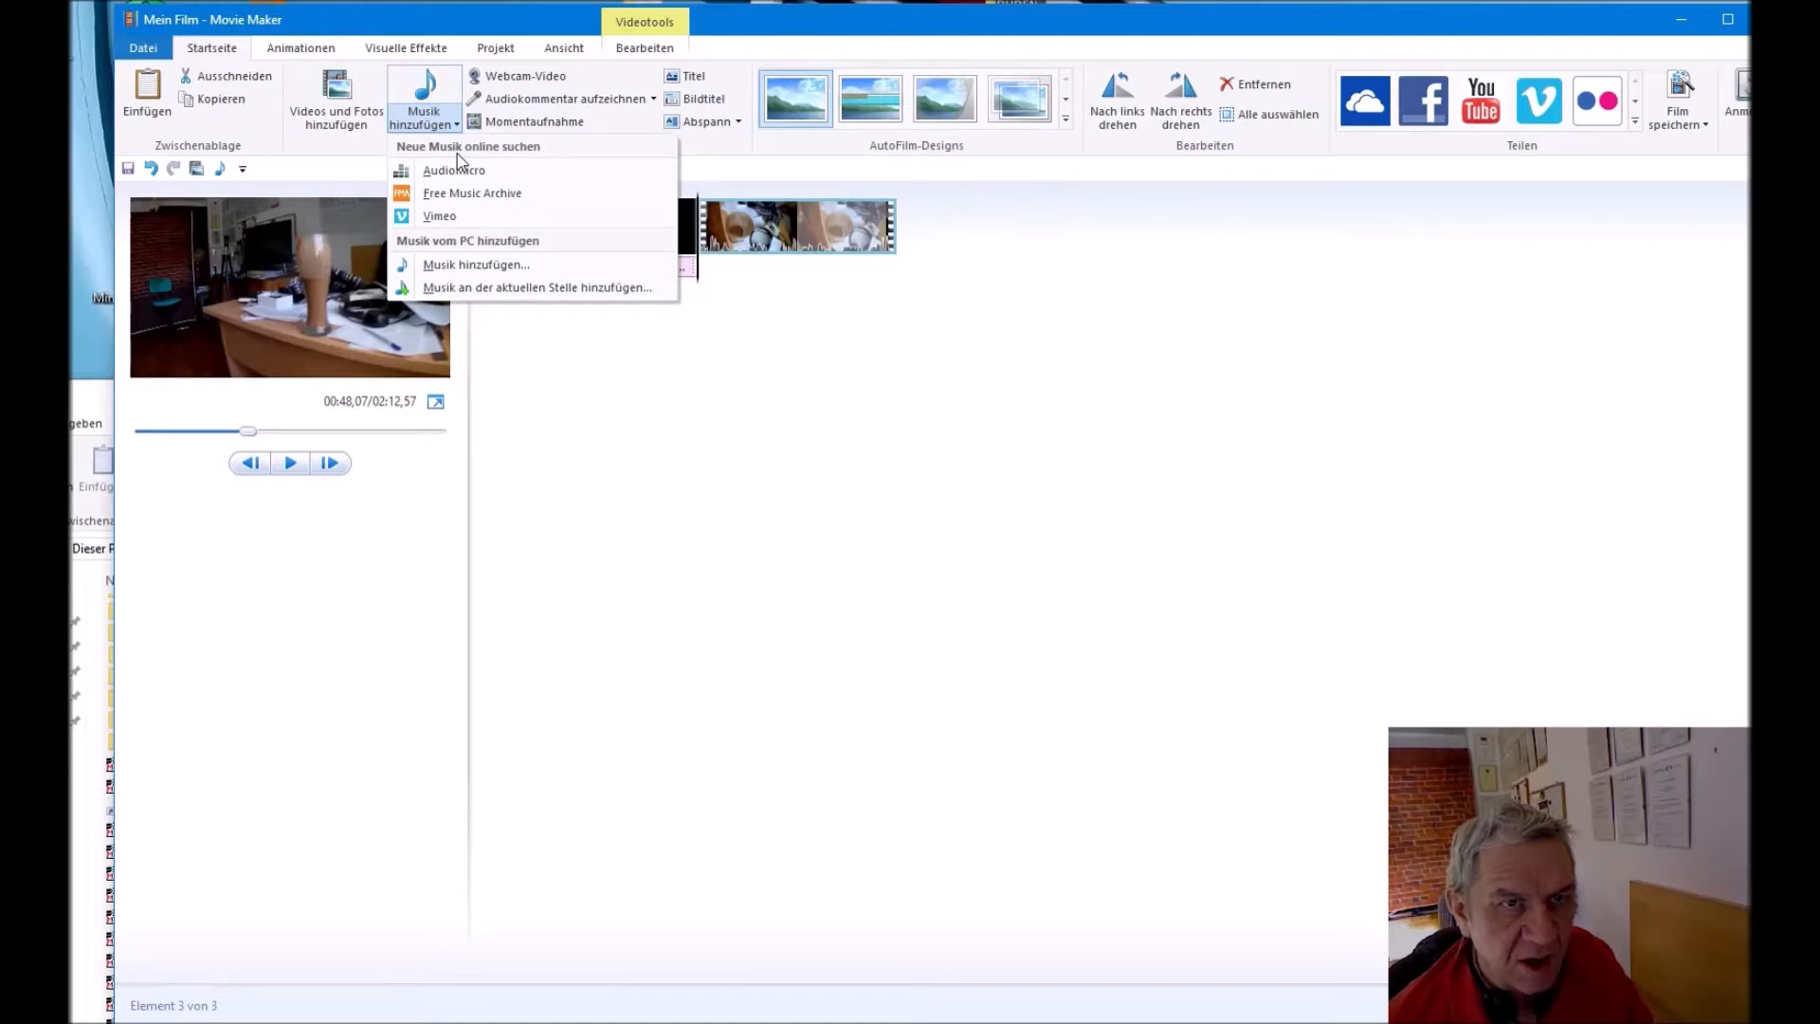
{"action": "left_click", "coordinate": [482, 270]}
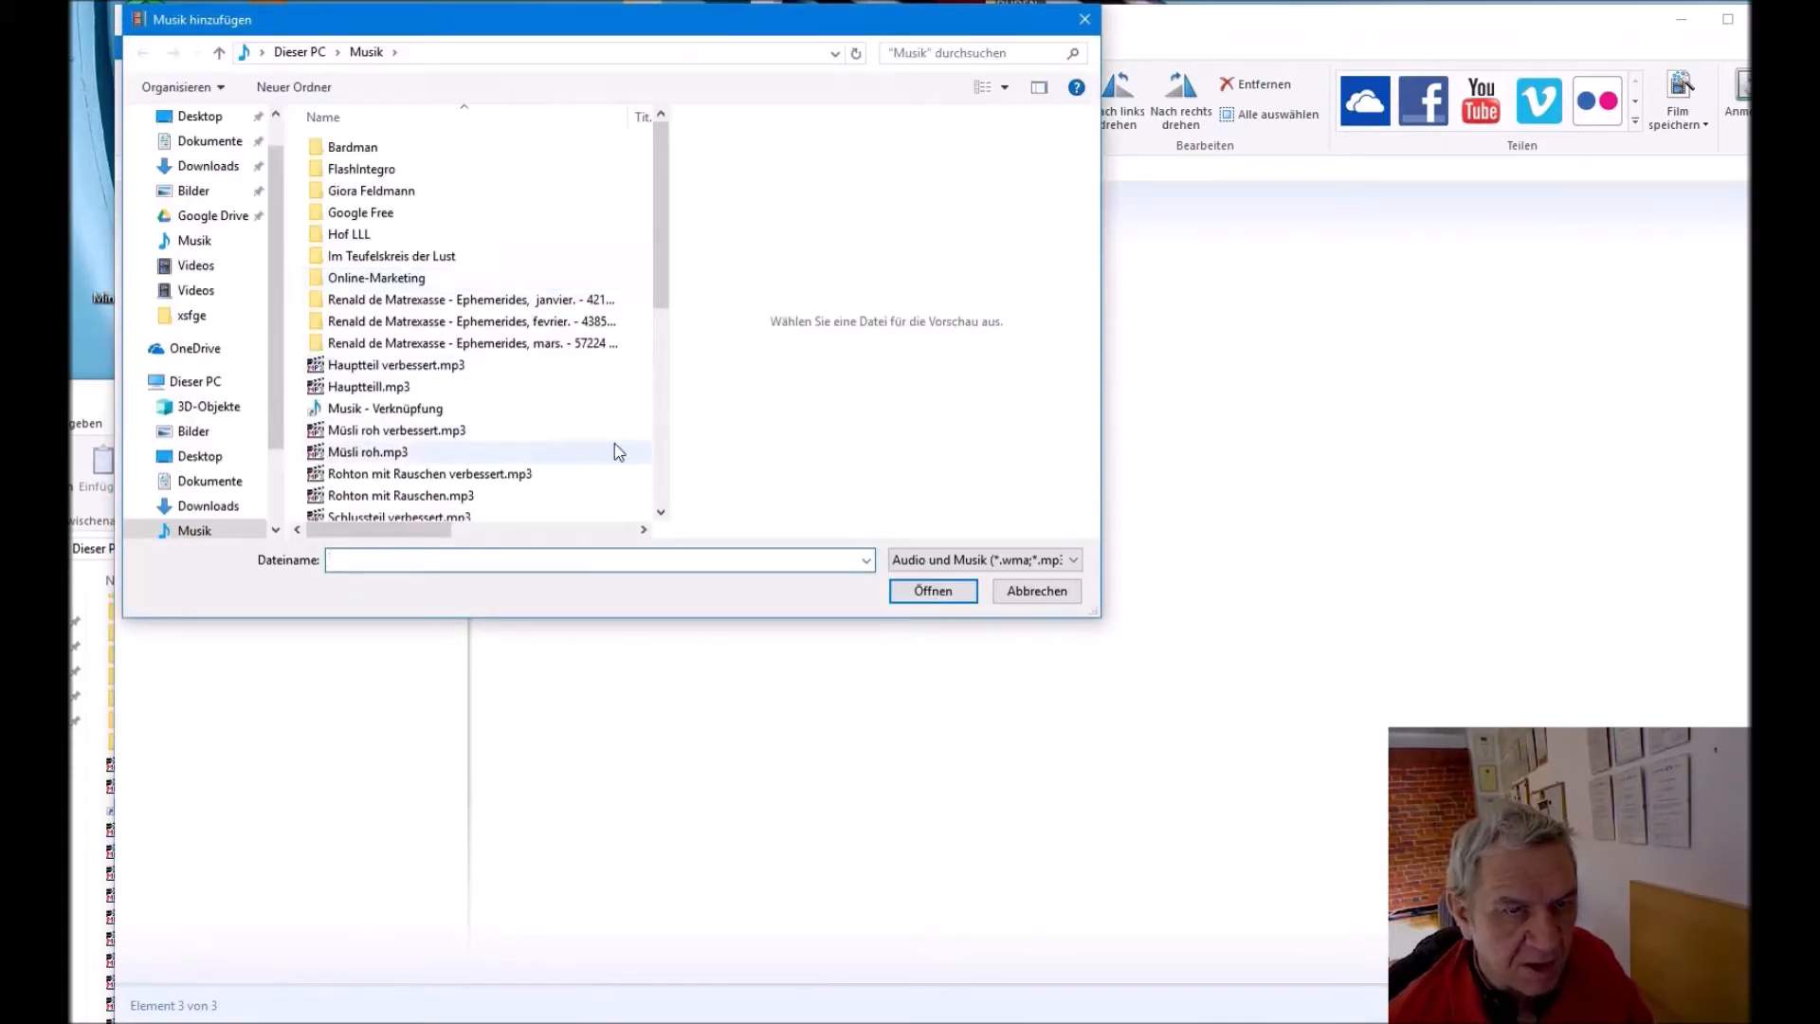
{"action": "left_click_drag", "start_coordinate": [650, 219], "coordinate": [662, 362]}
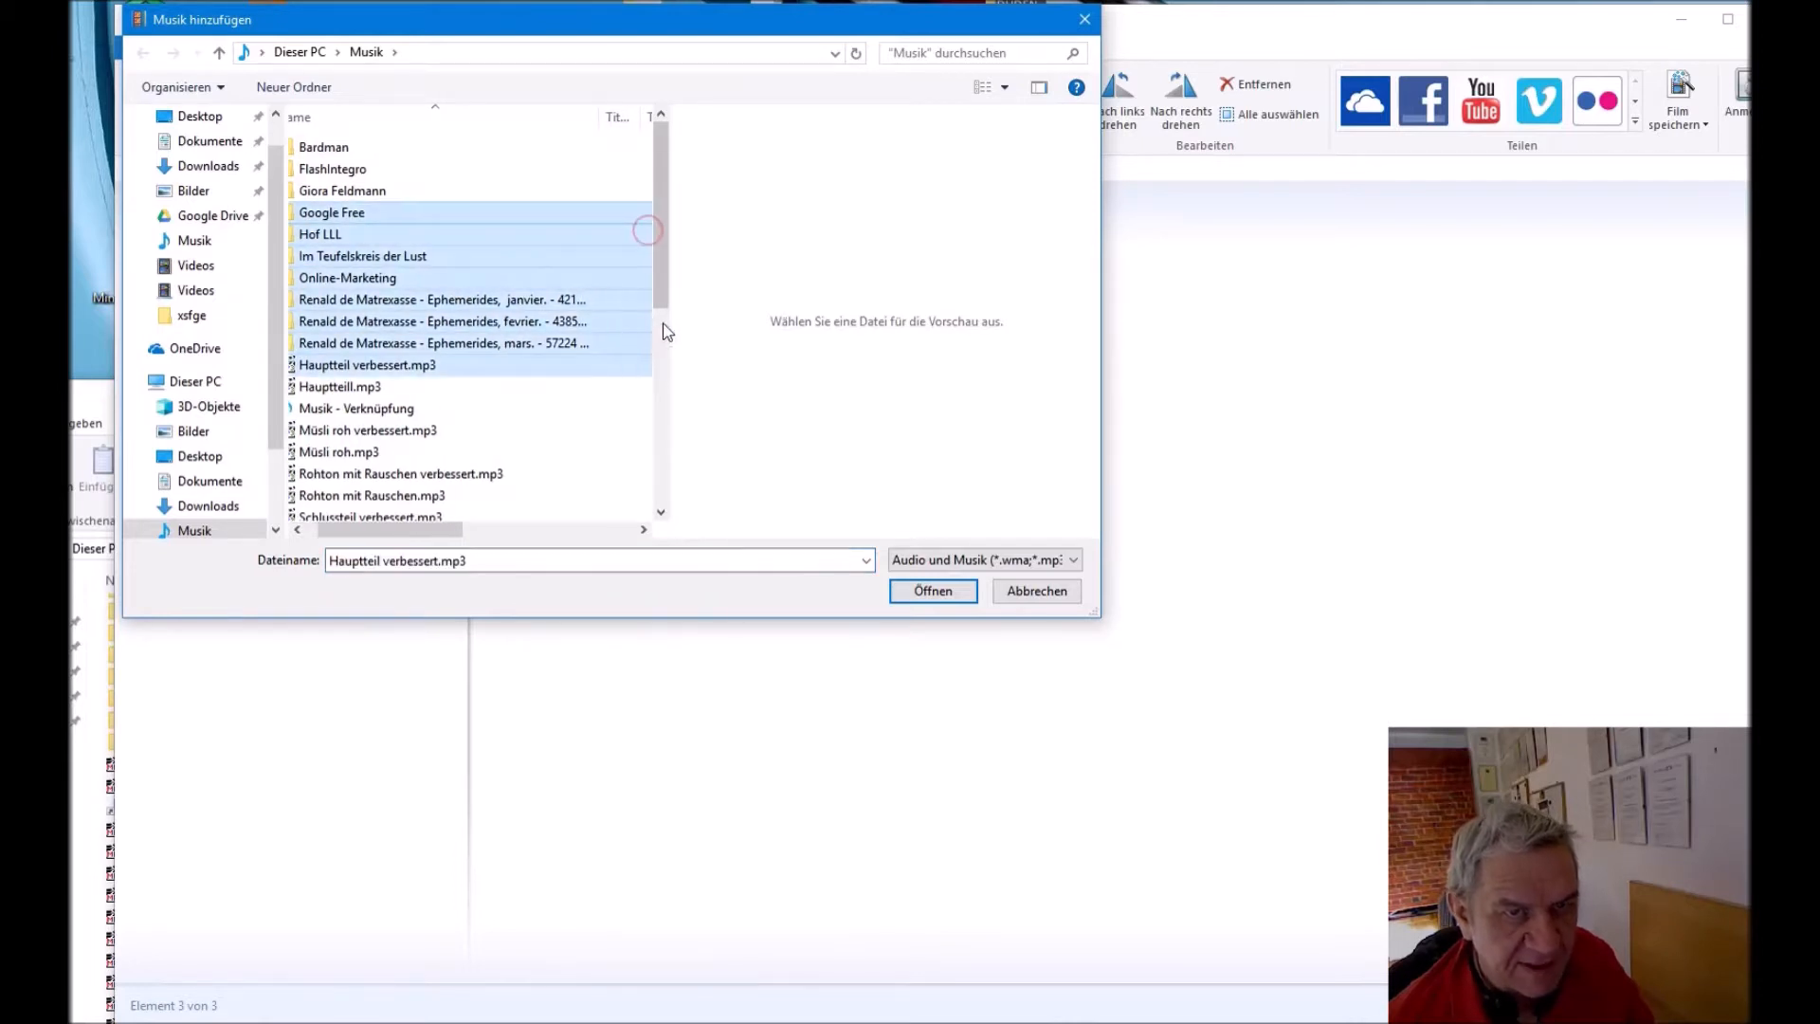
{"action": "left_click_drag", "start_coordinate": [660, 260], "coordinate": [607, 464]}
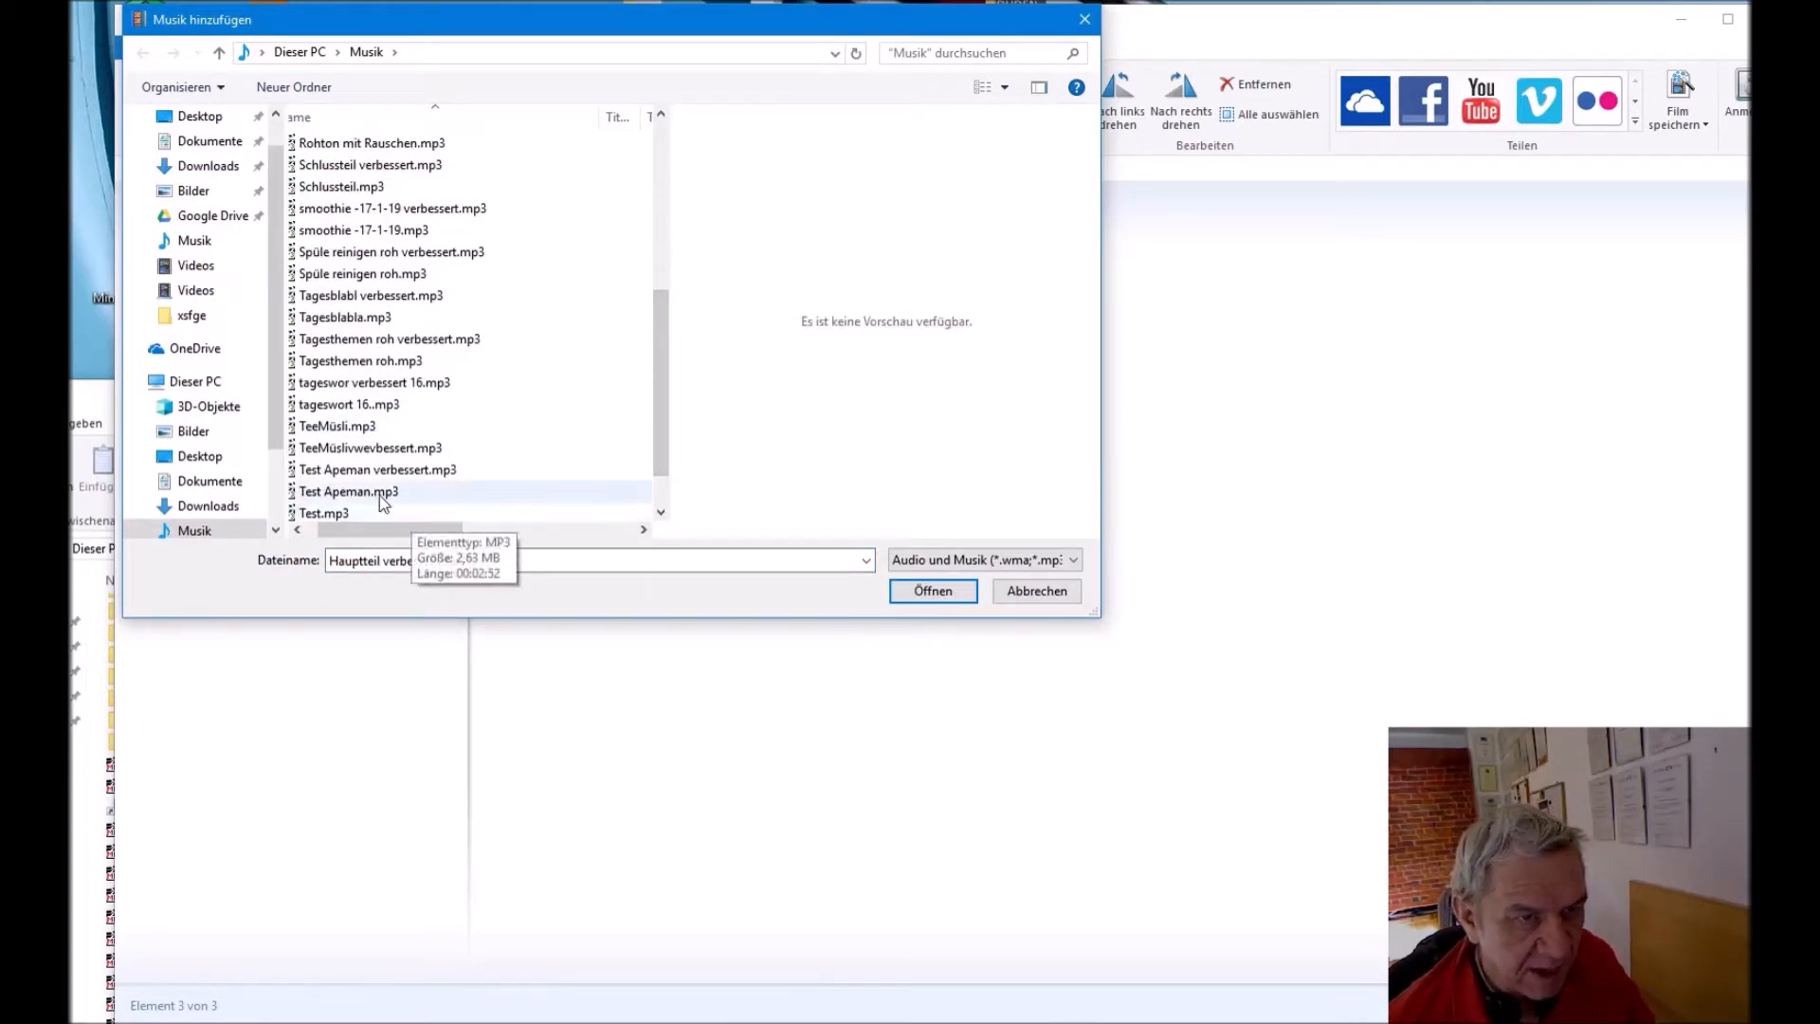
{"action": "left_click", "coordinate": [398, 470]}
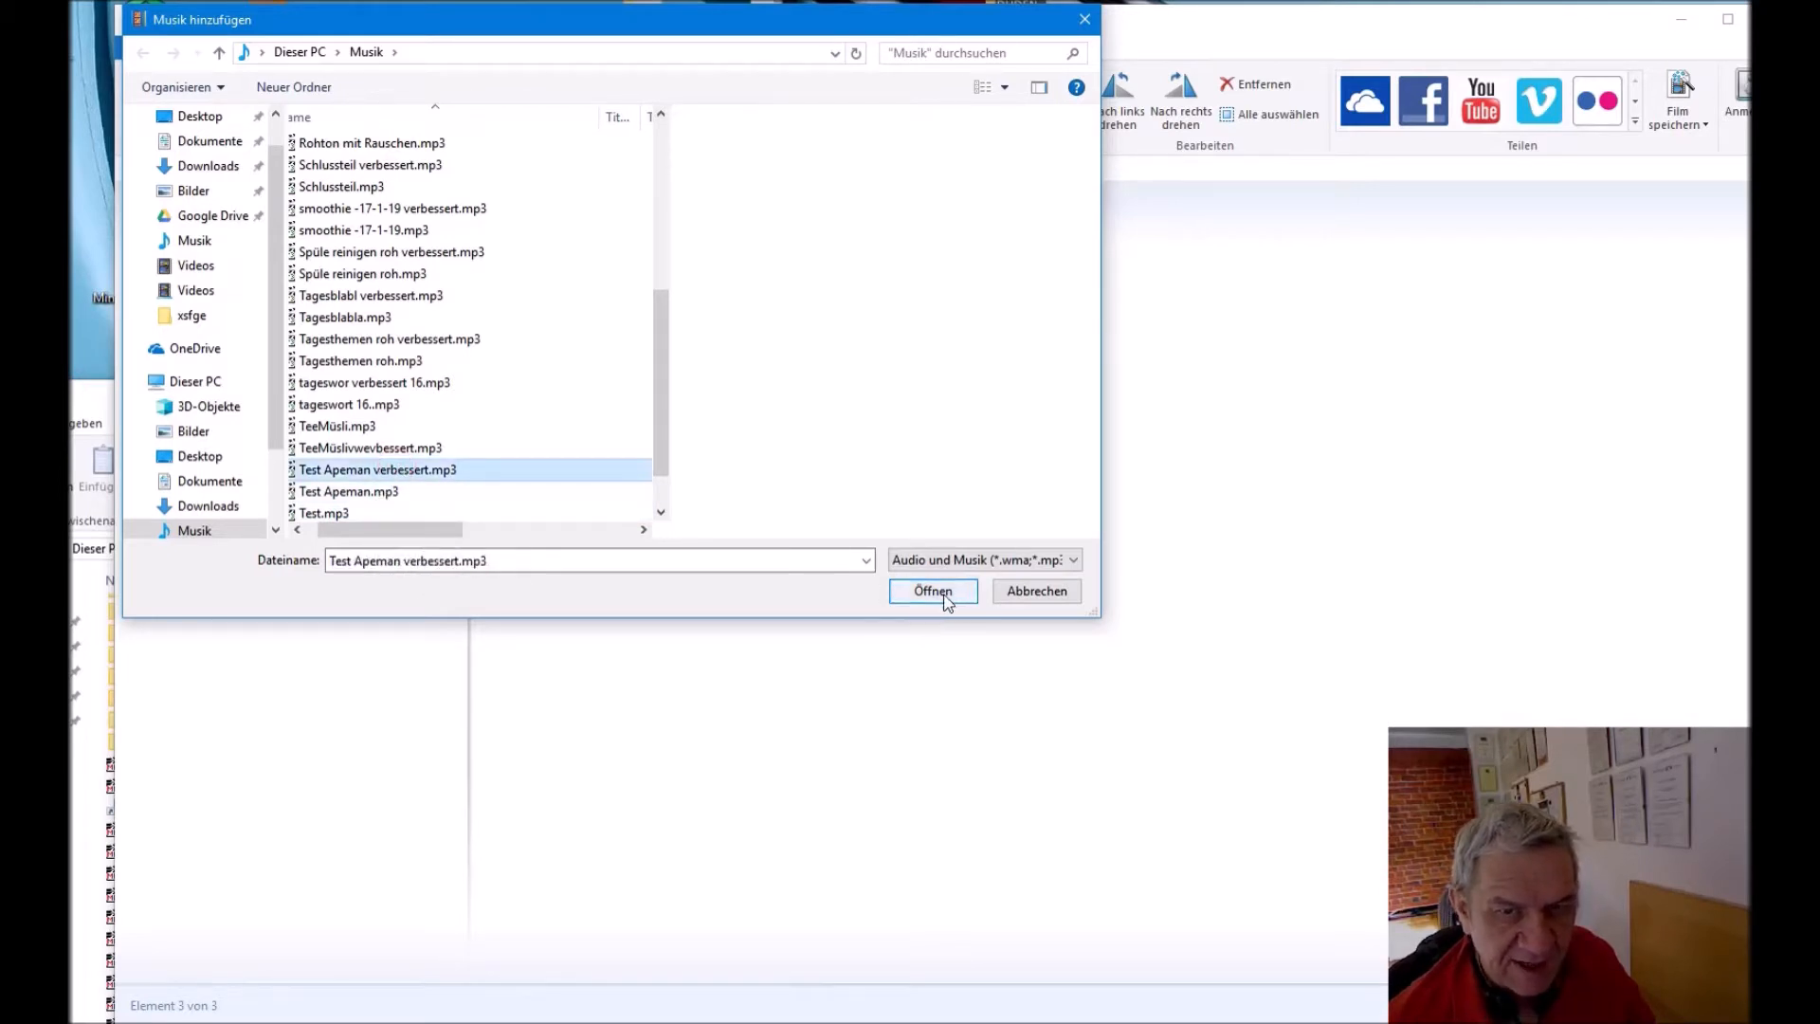
{"action": "left_click_drag", "start_coordinate": [754, 38], "coordinate": [934, 381]}
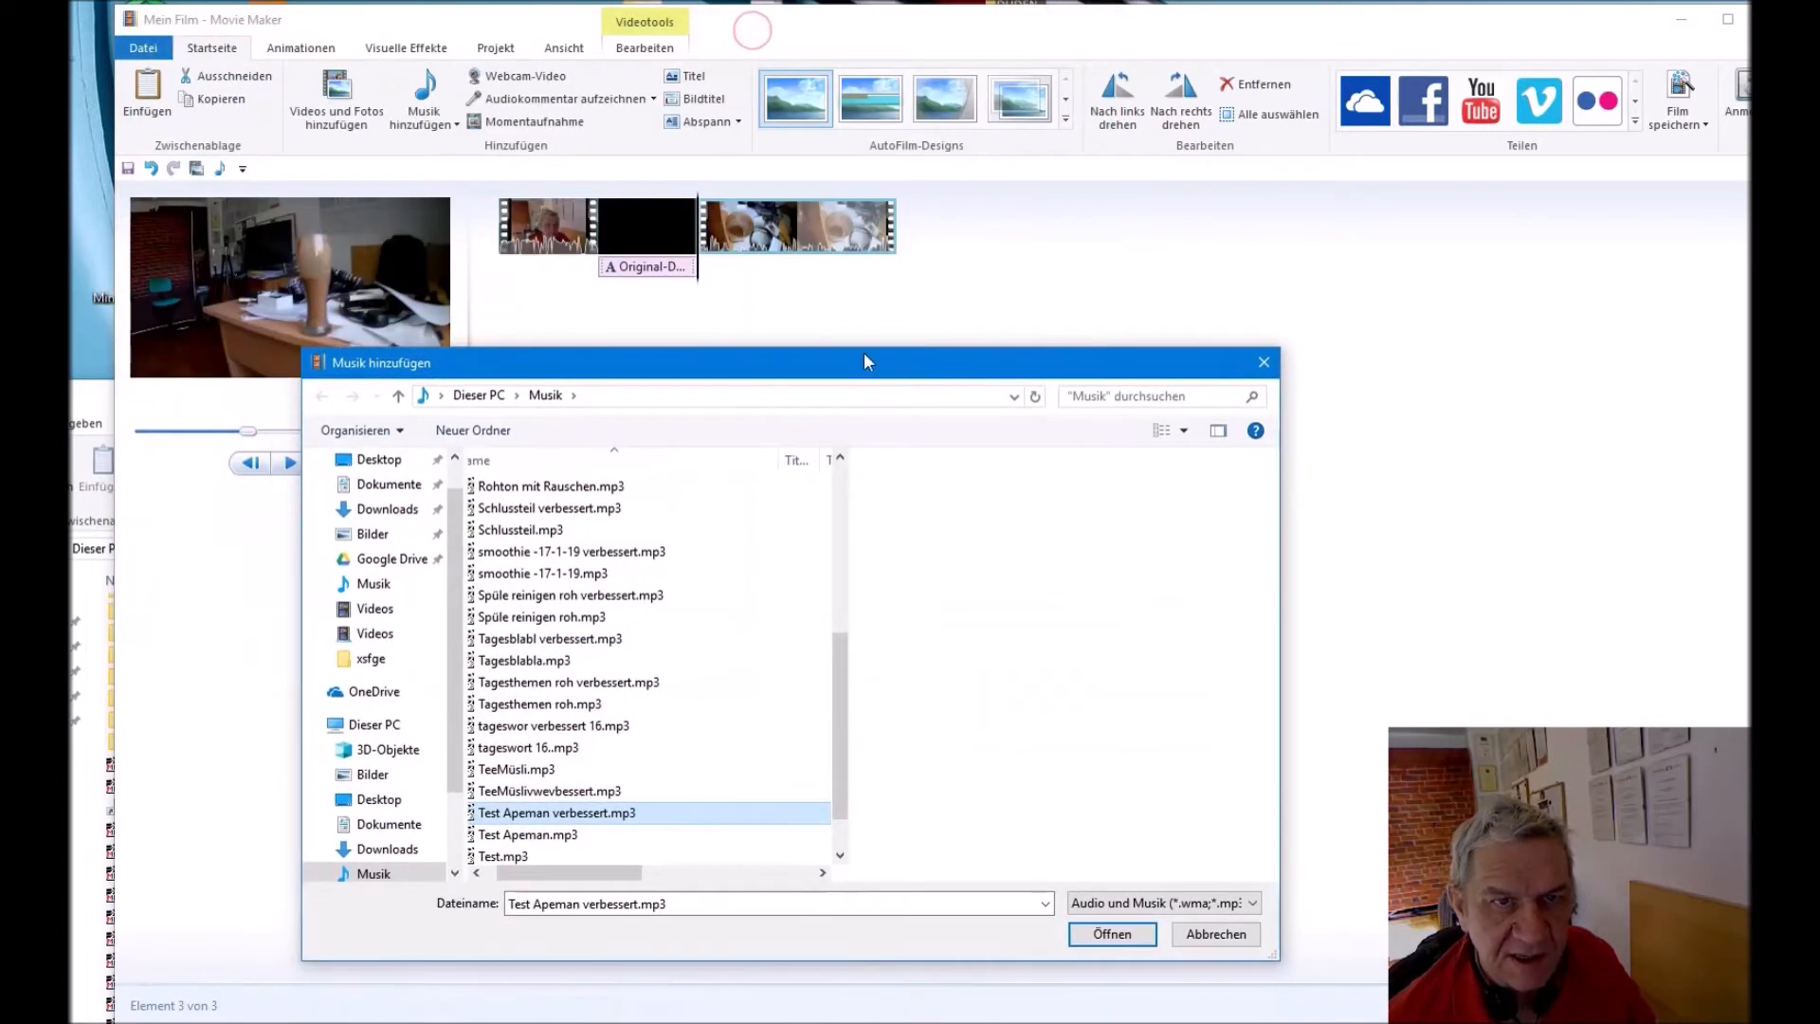
{"action": "left_click", "coordinate": [1112, 935]}
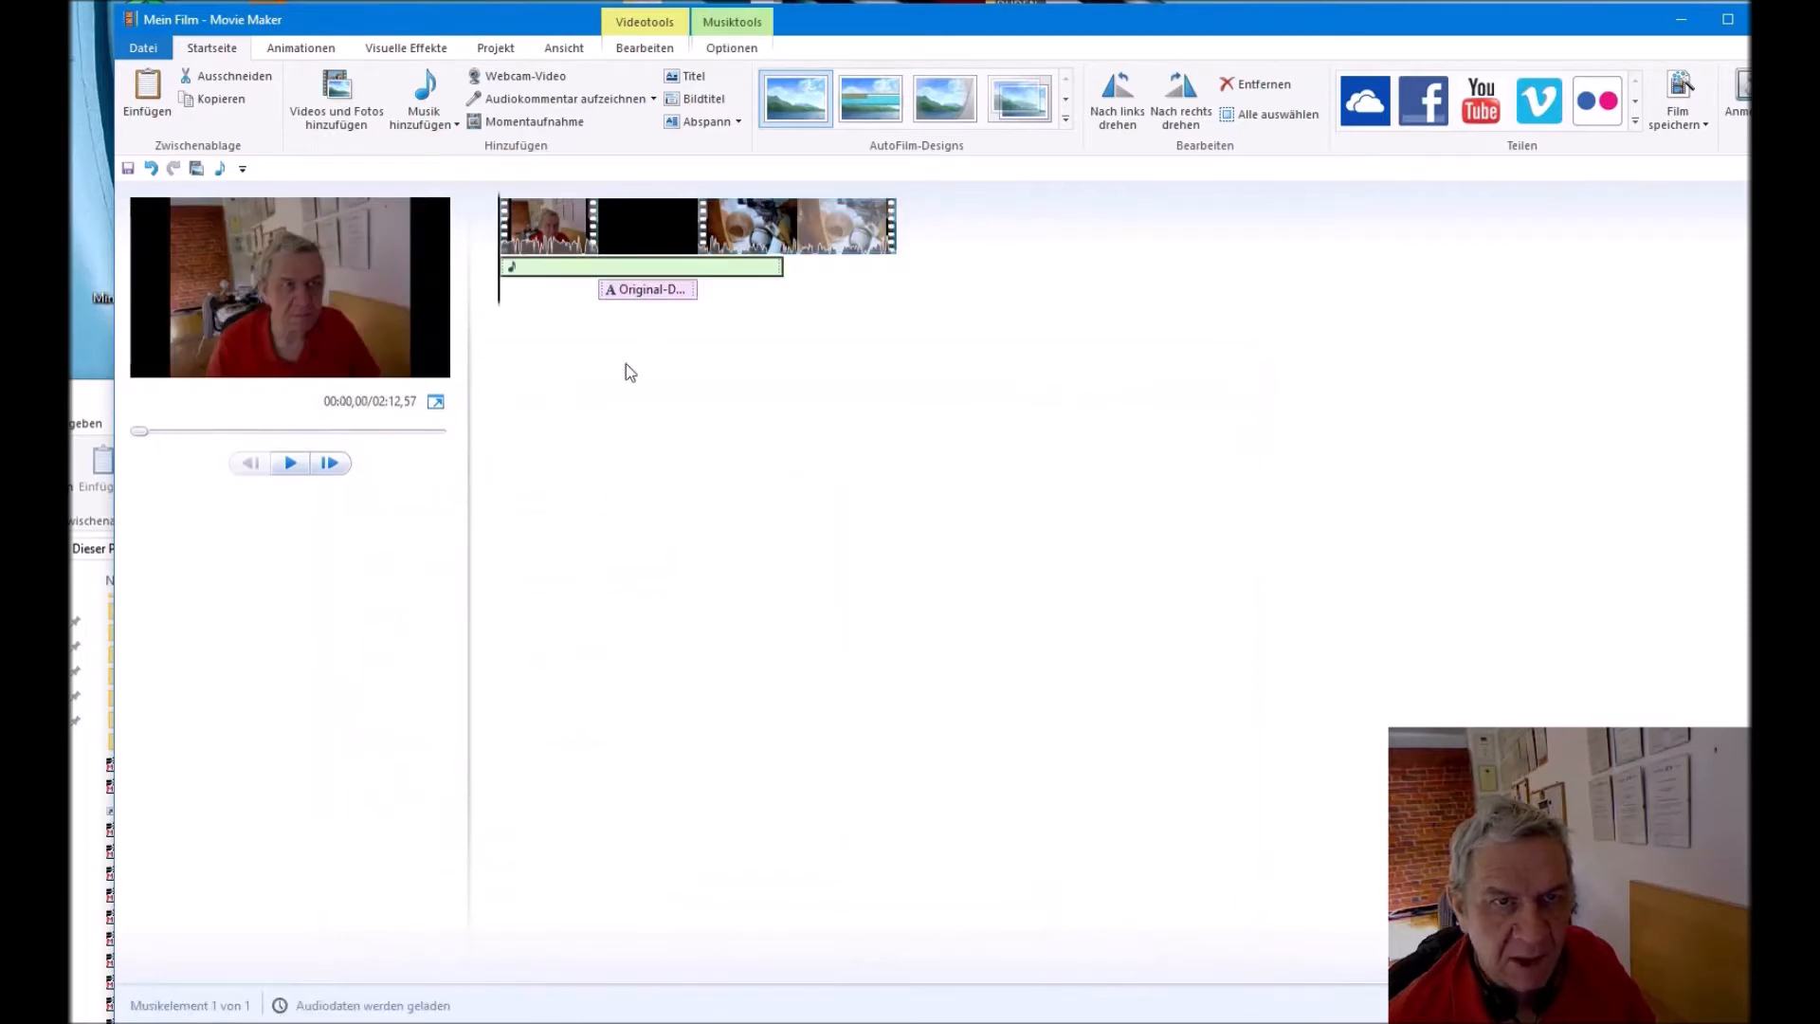
Step: Move the music track to start under the muted camera clip and play the section to check the sound
{"action": "mouse_move", "coordinate": [740, 269]}
{"action": "left_mouse_down"}
{"action": "mouse_move", "coordinate": [841, 284]}
{"action": "mouse_move", "coordinate": [720, 262]}
{"action": "mouse_move", "coordinate": [711, 291]}
{"action": "left_mouse_up"}
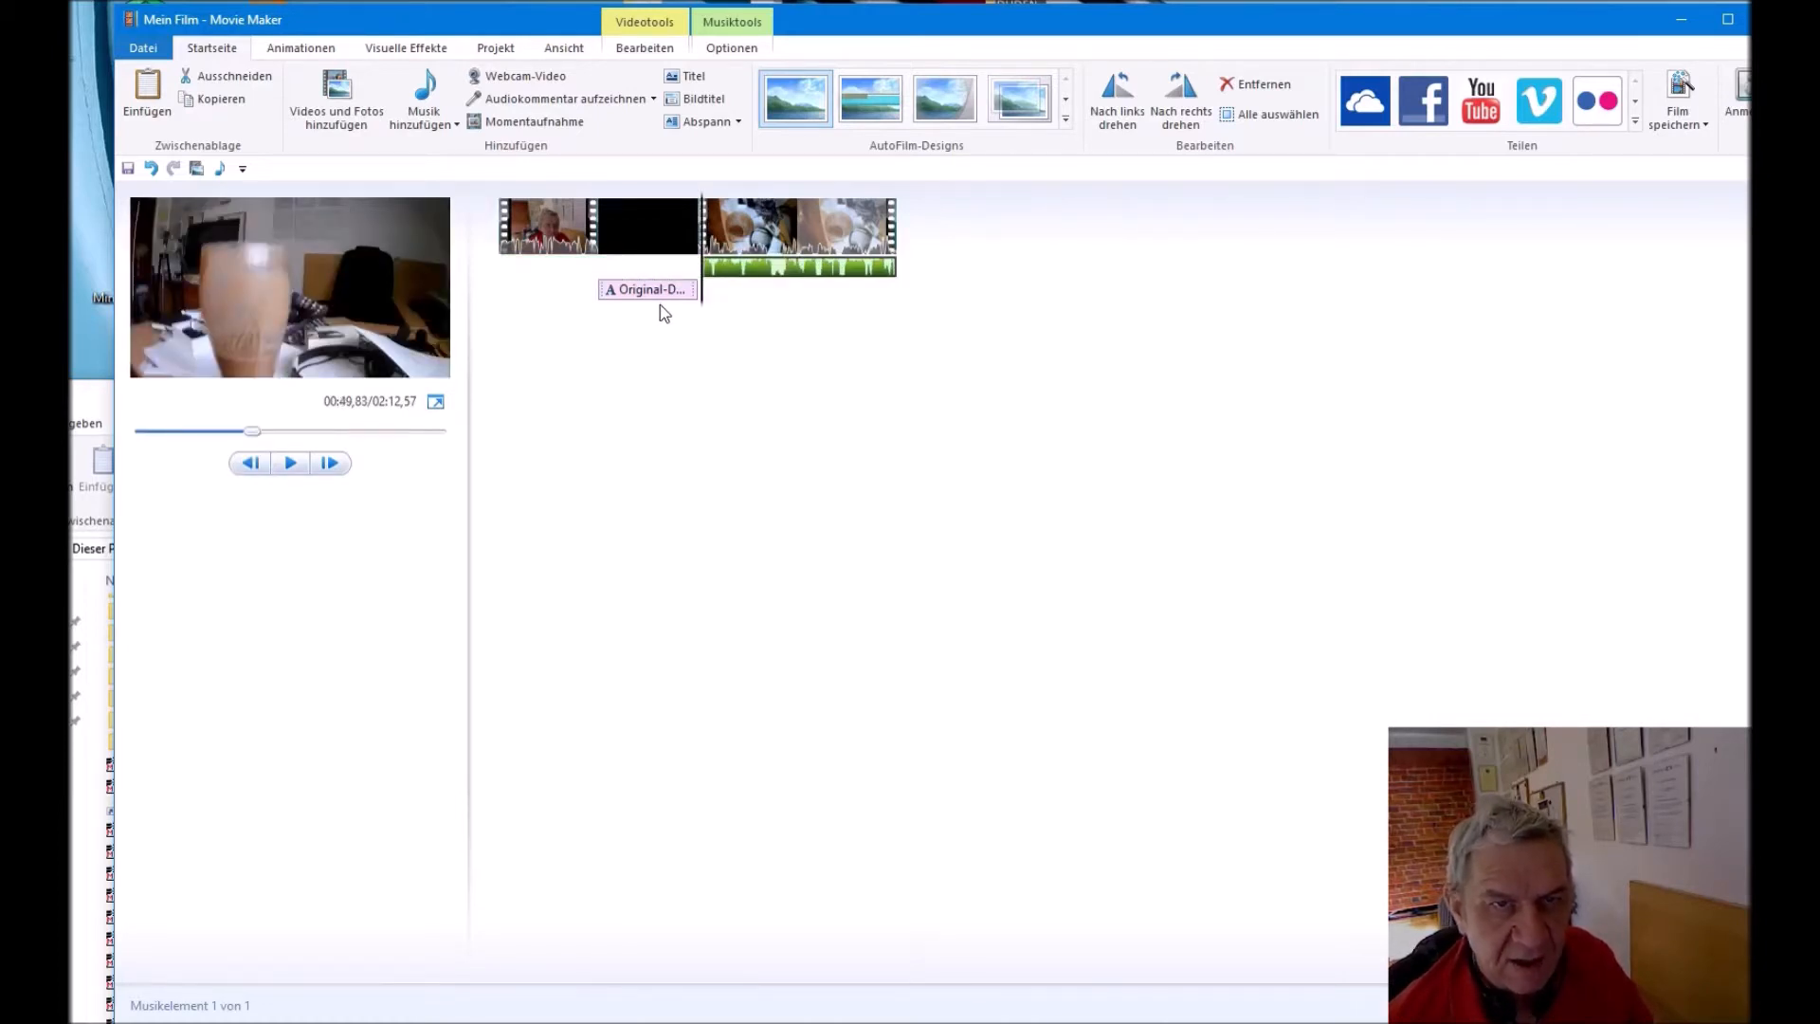
{"action": "left_click", "coordinate": [291, 463]}
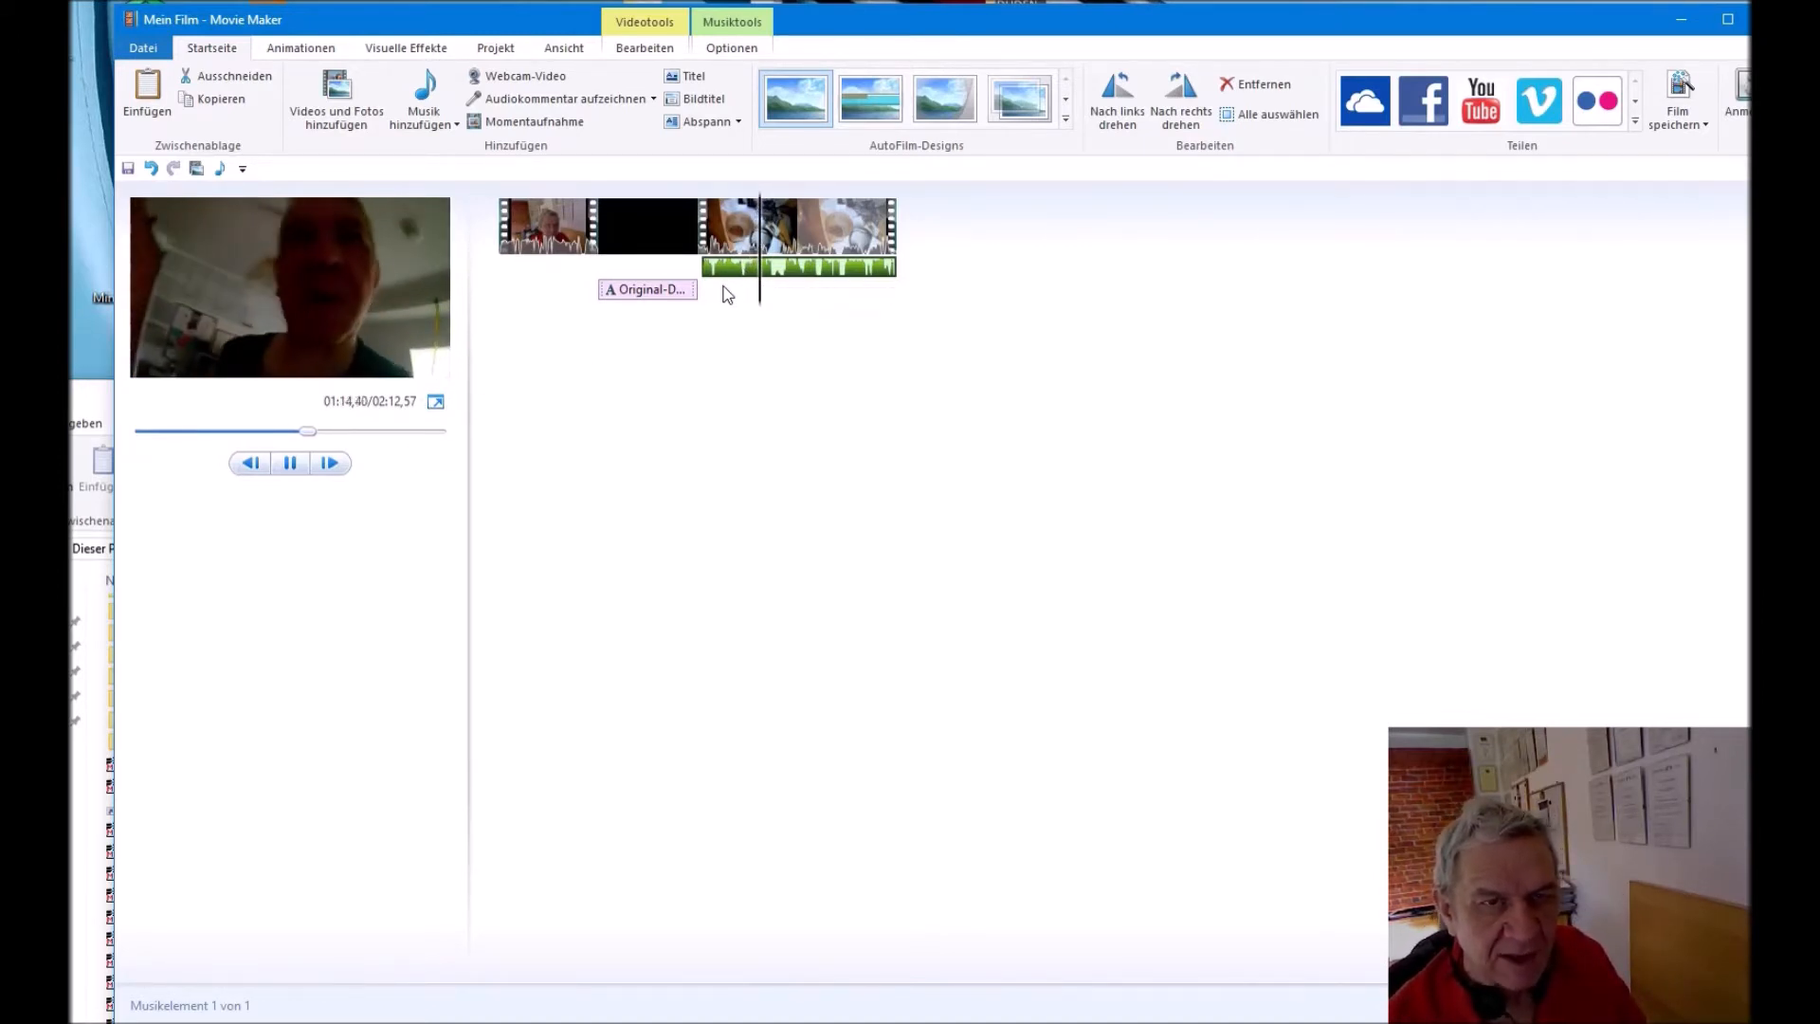
{"action": "left_click", "coordinate": [300, 468]}
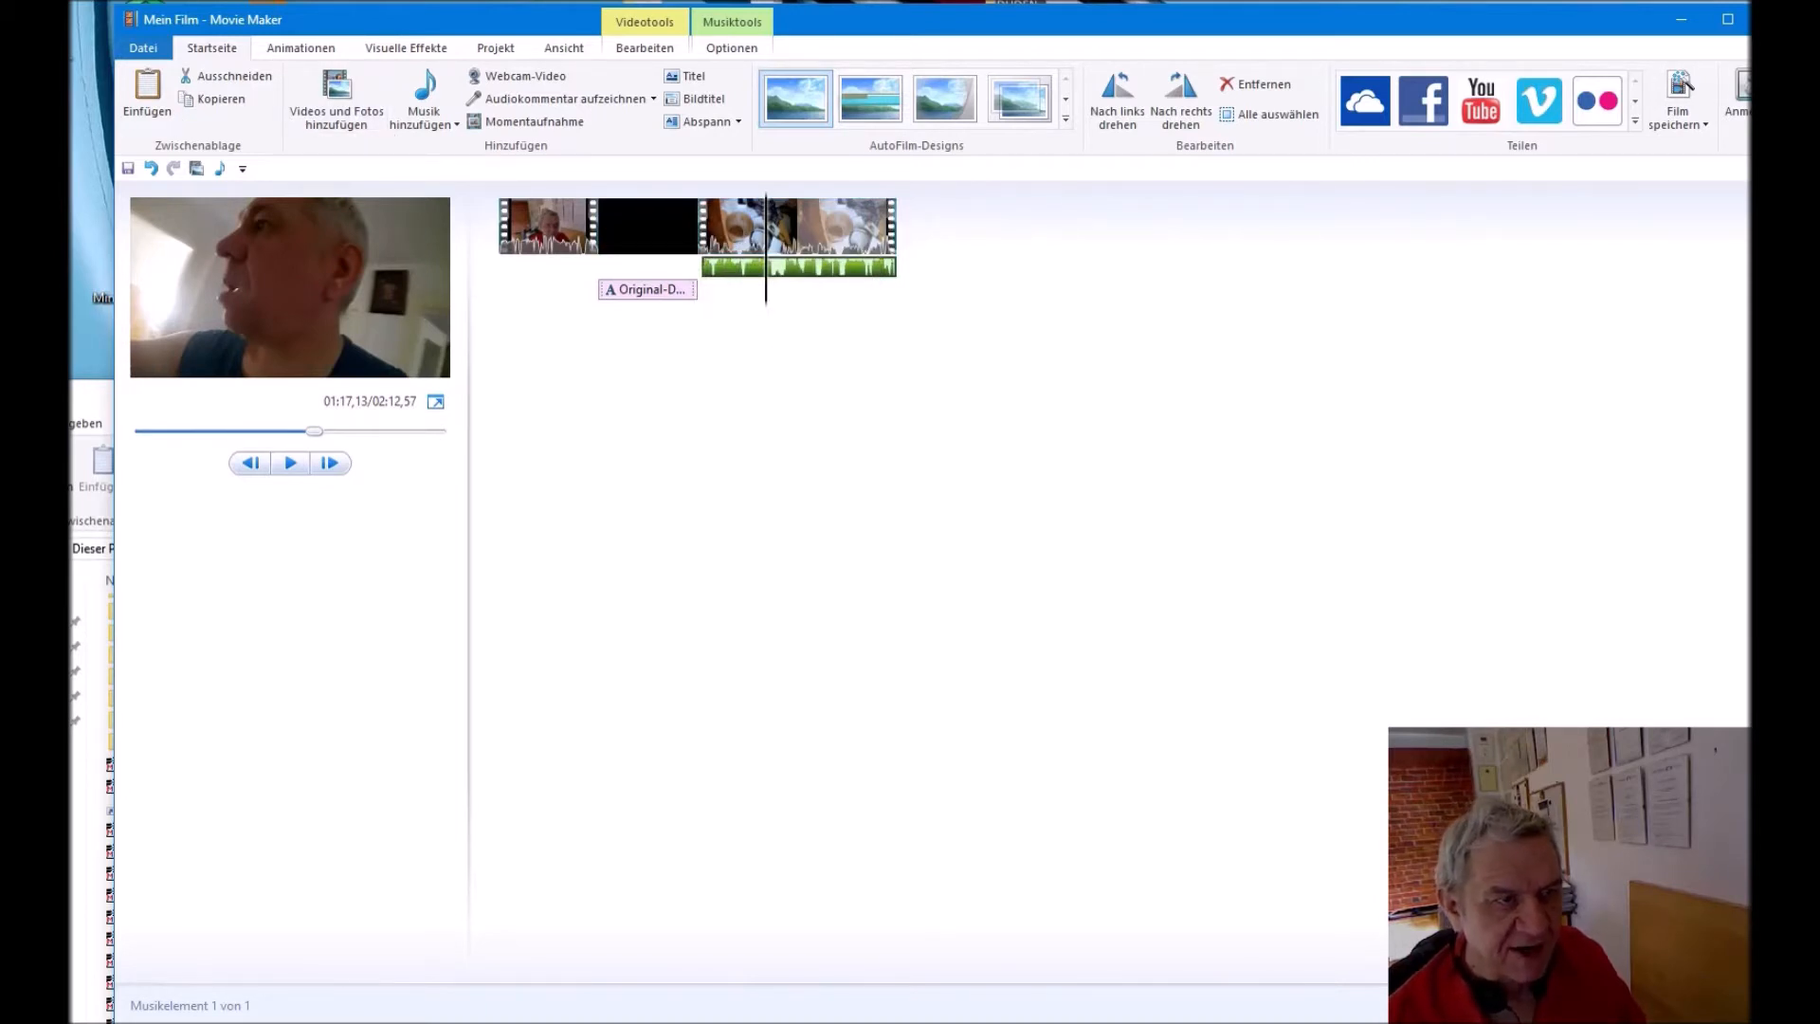
Step: Add the camera video from the Test Apeman Ton folder again at the project's end and move the music track under this second copy
{"action": "left_click", "coordinate": [87, 402]}
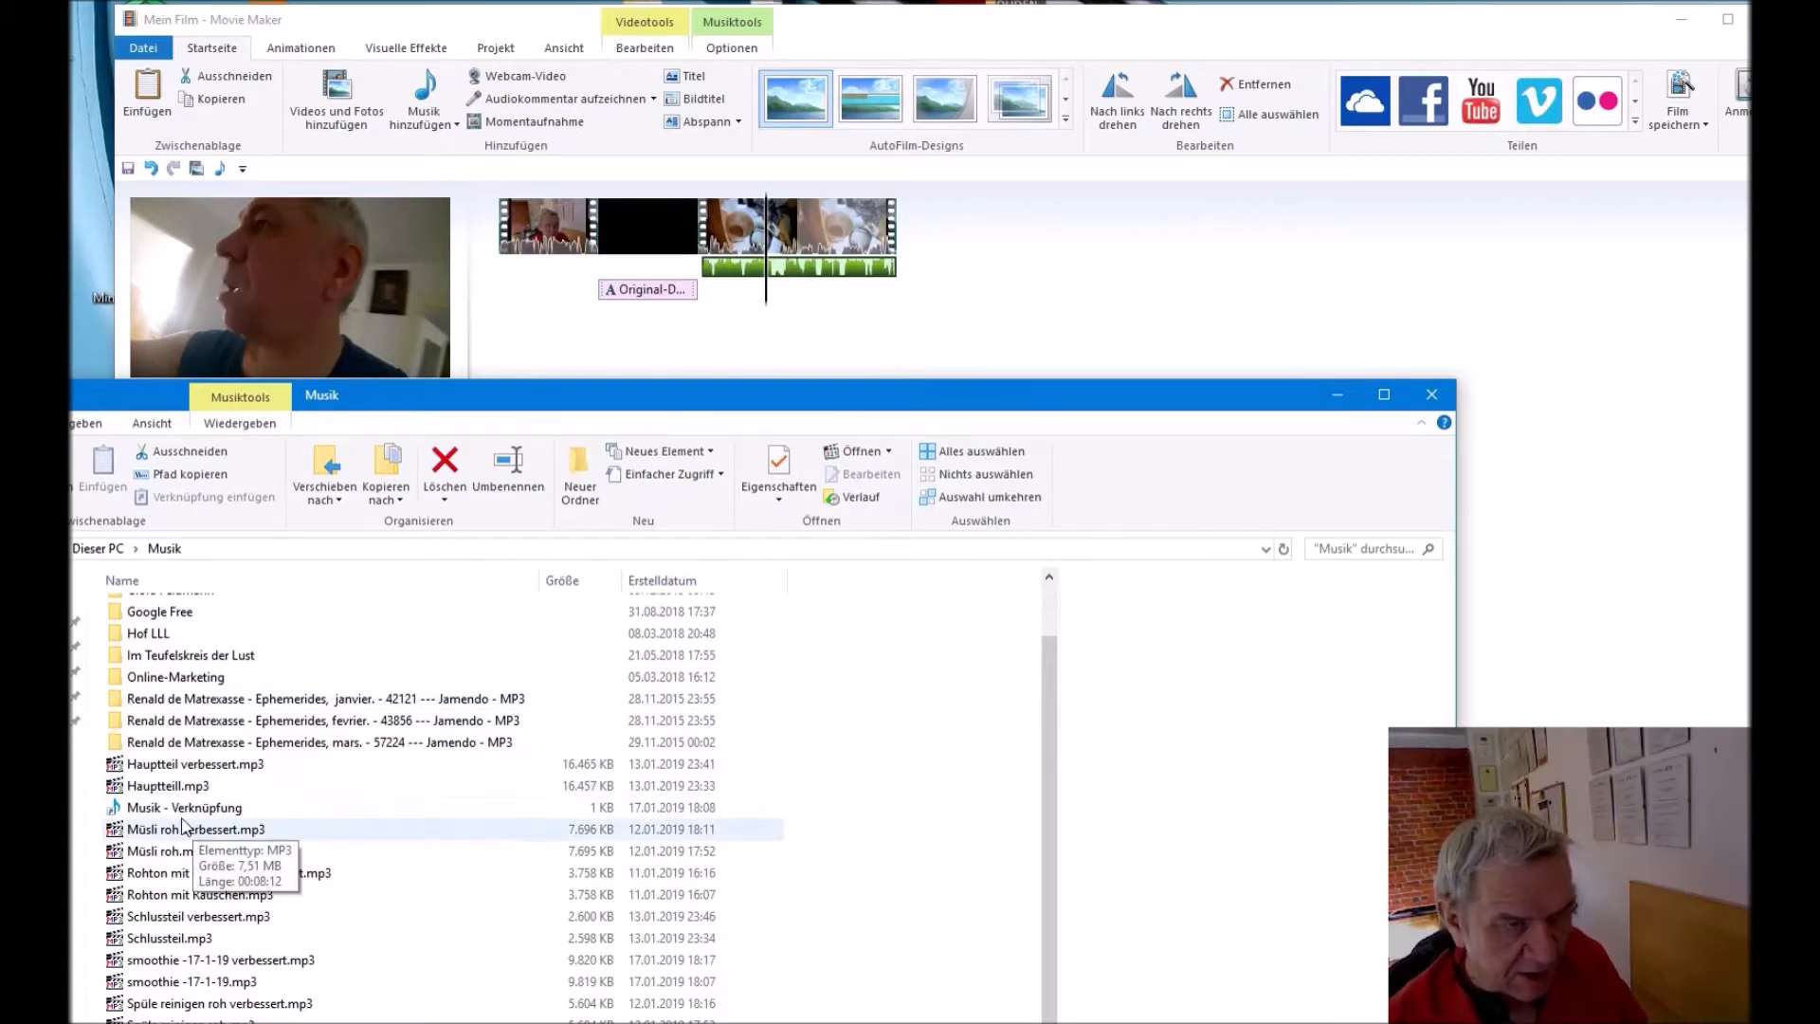
{"action": "scroll", "coordinate": [292, 634], "scroll_direction": "up", "scroll_amount": 1}
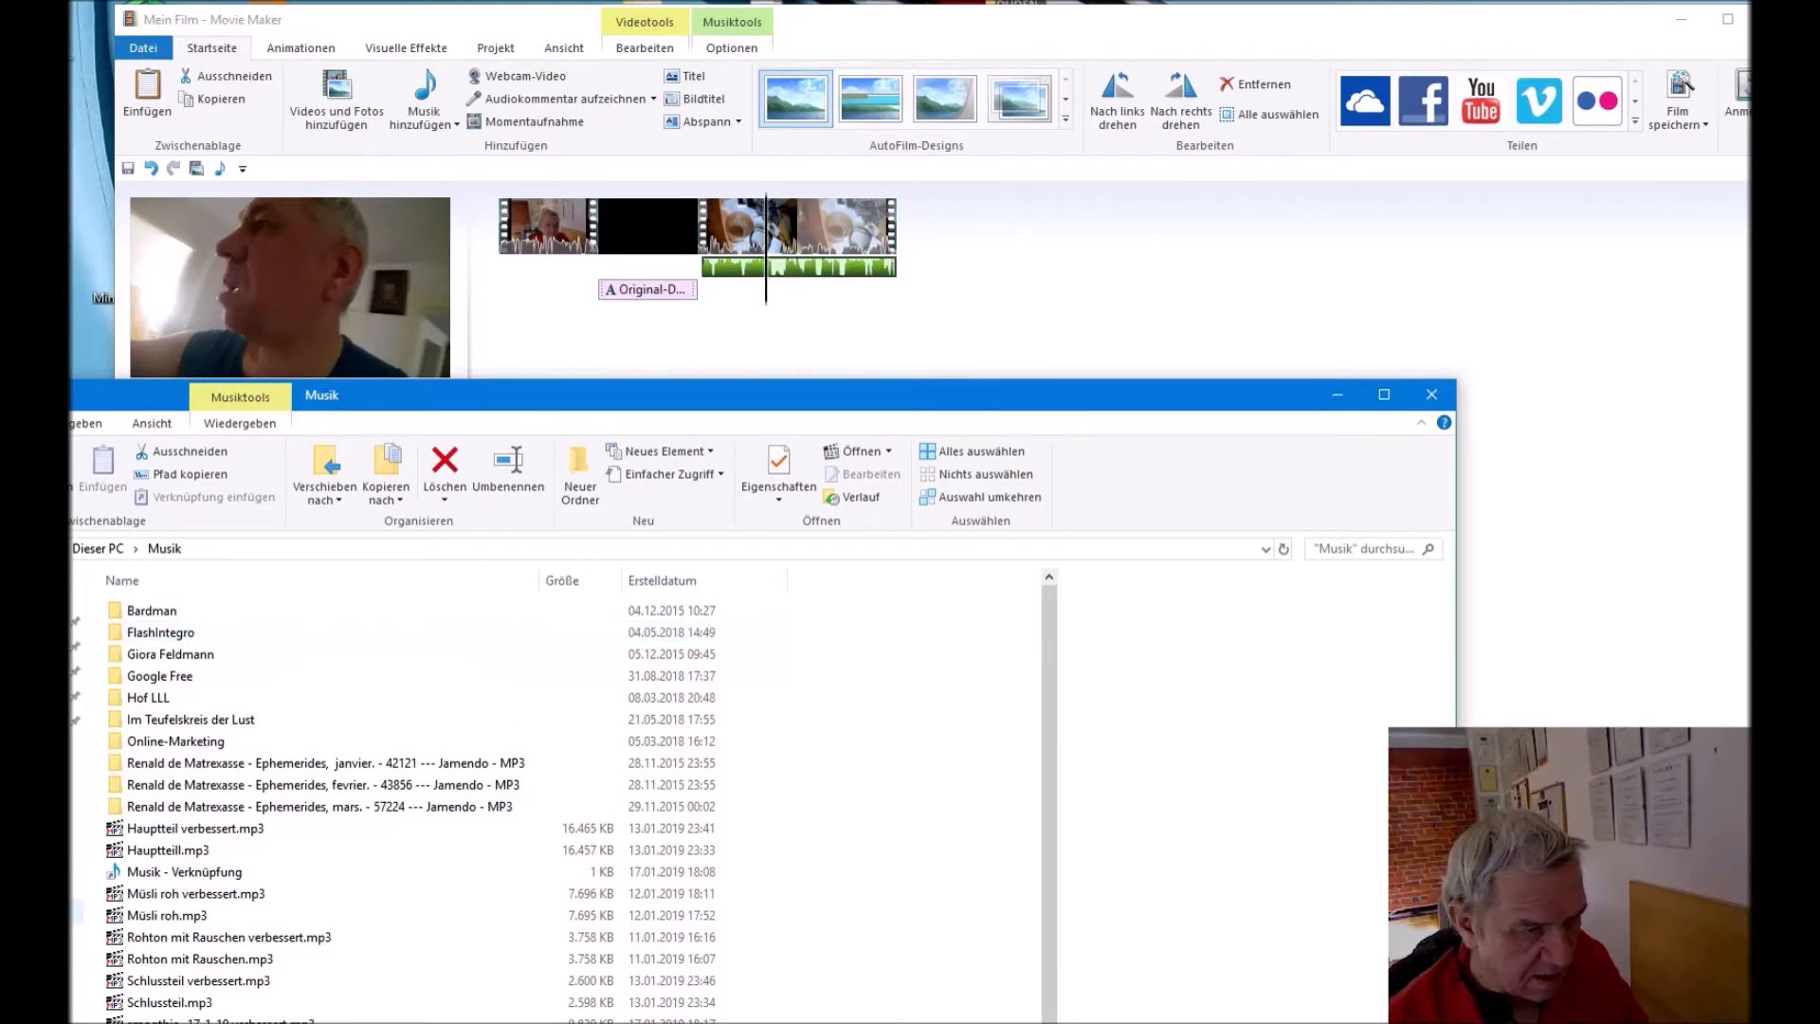
{"action": "left_click", "coordinate": [43, 697]}
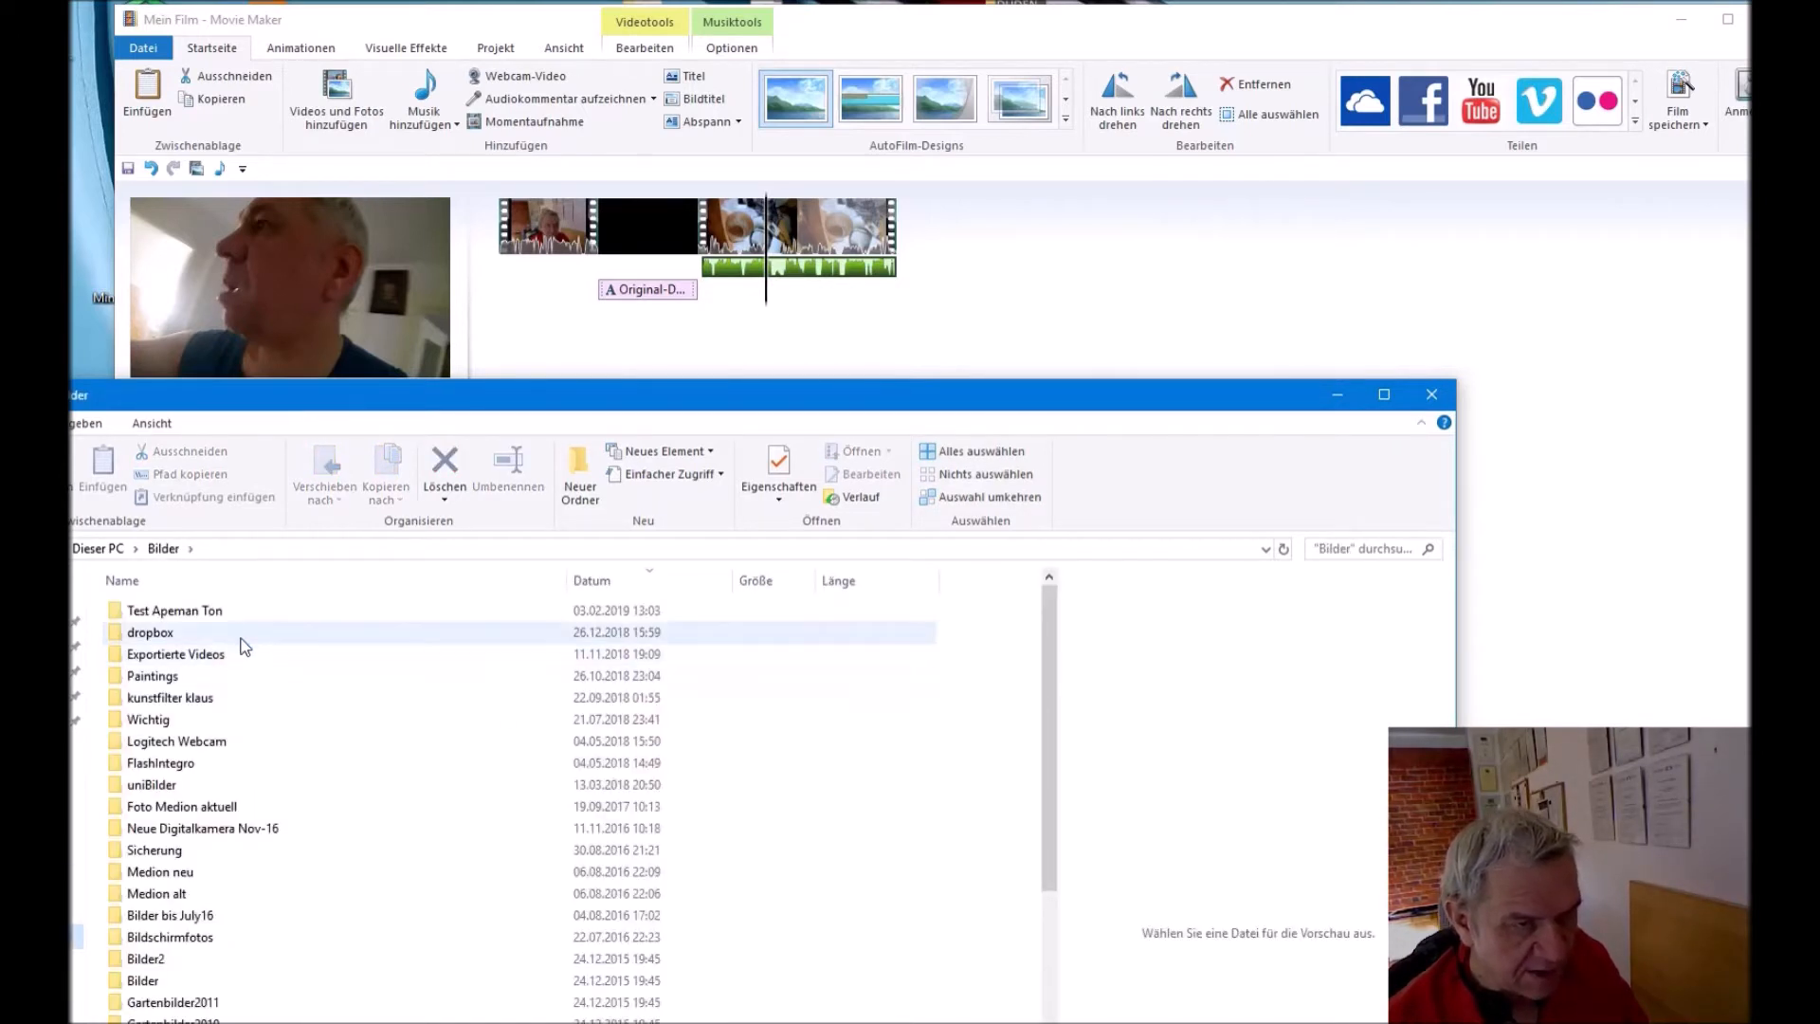
{"action": "double_click", "coordinate": [191, 618]}
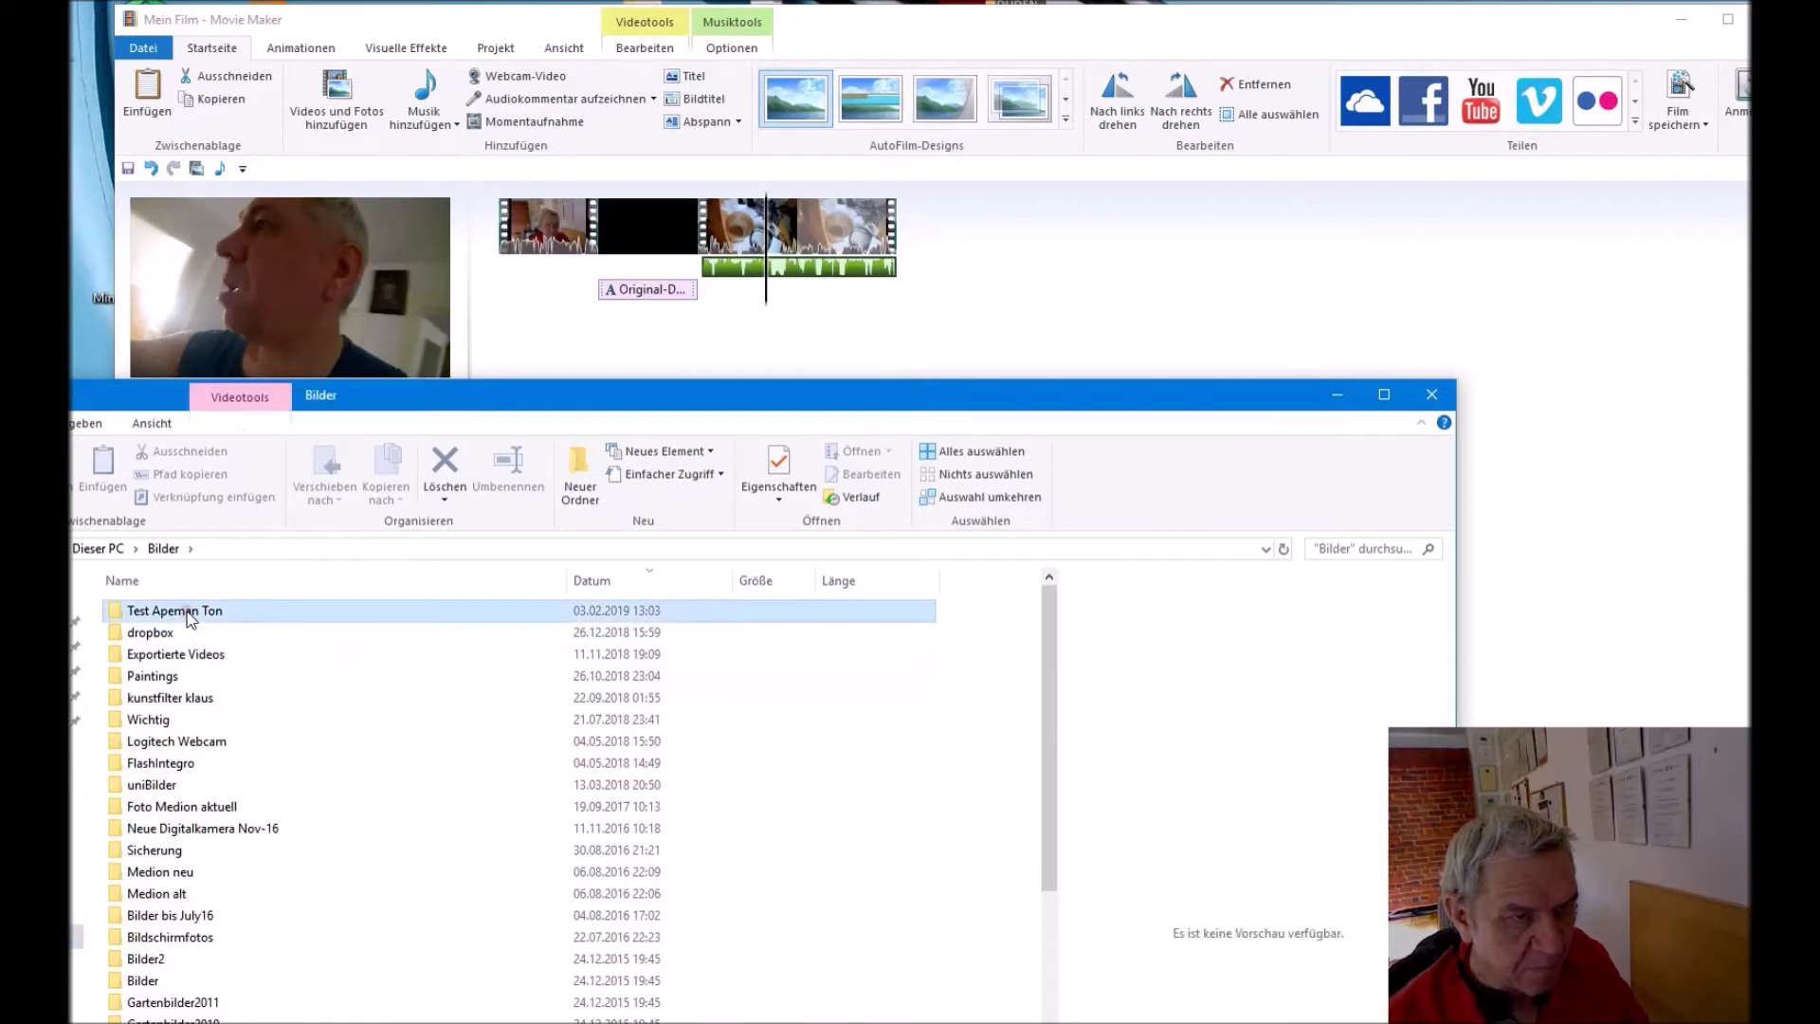
{"action": "left_click_drag", "start_coordinate": [170, 617], "coordinate": [971, 277]}
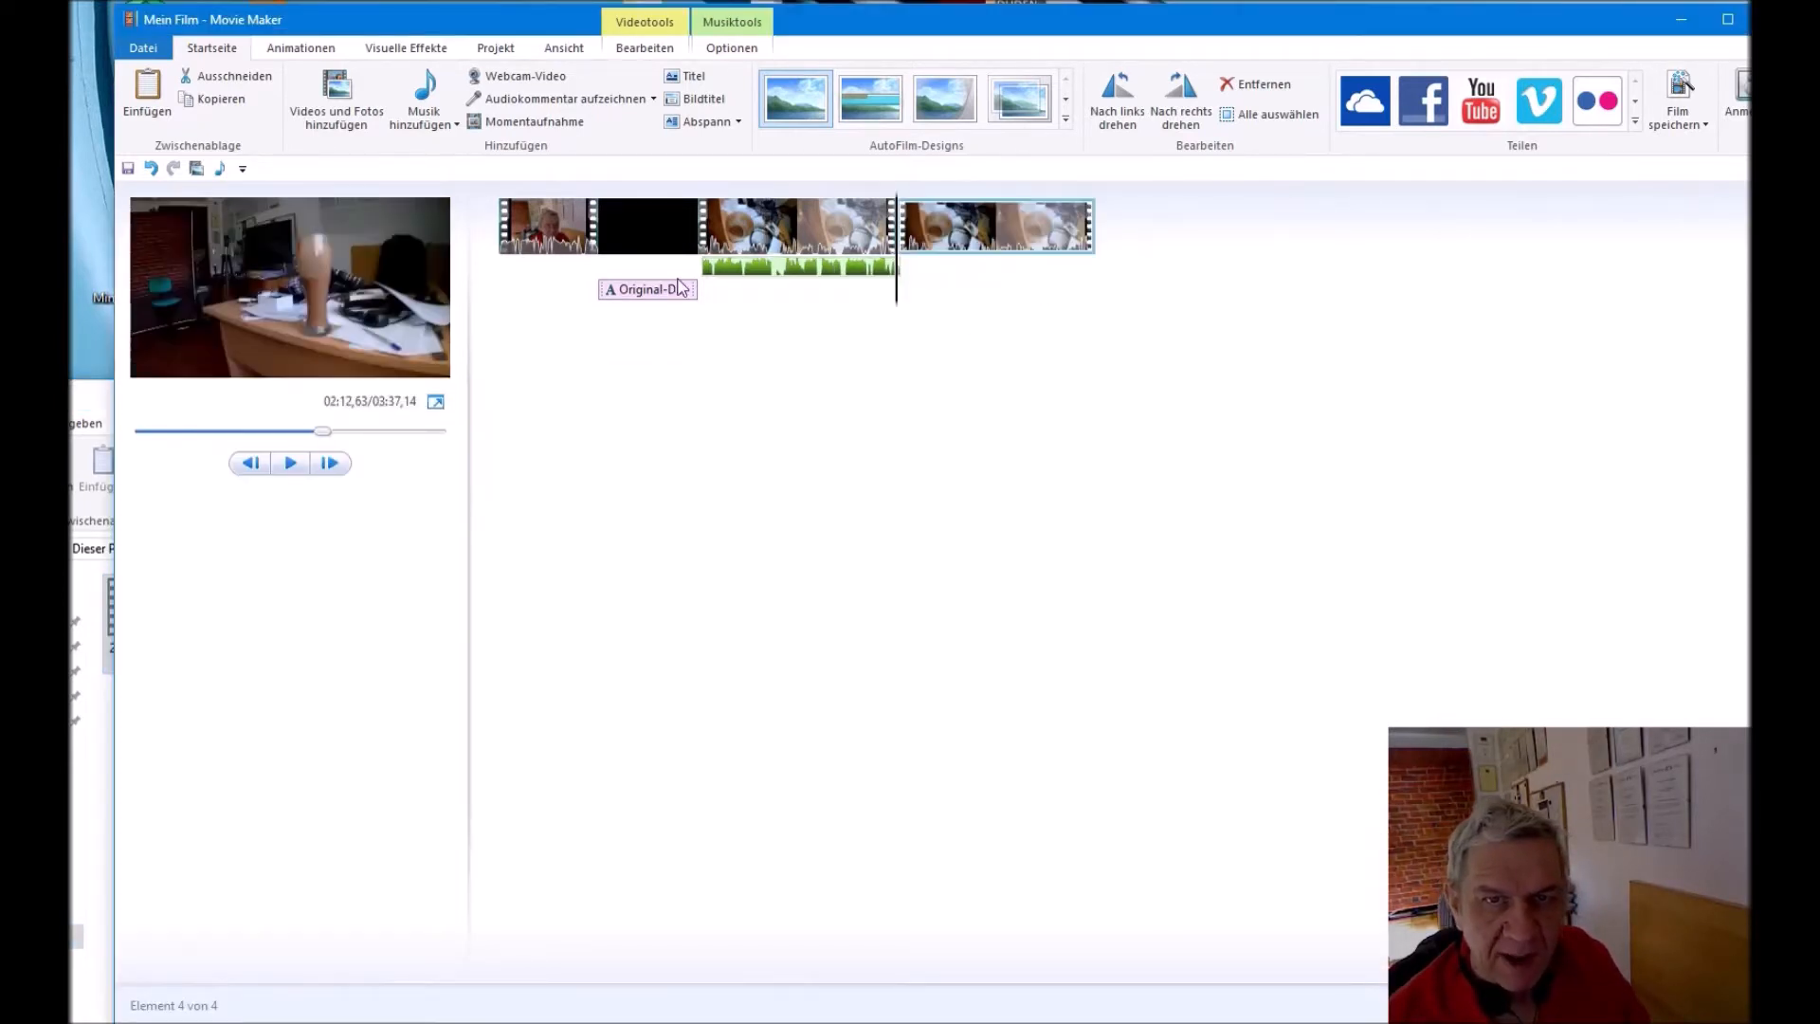
{"action": "left_click", "coordinate": [766, 272]}
{"action": "left_click_drag", "start_coordinate": [766, 273], "coordinate": [917, 285]}
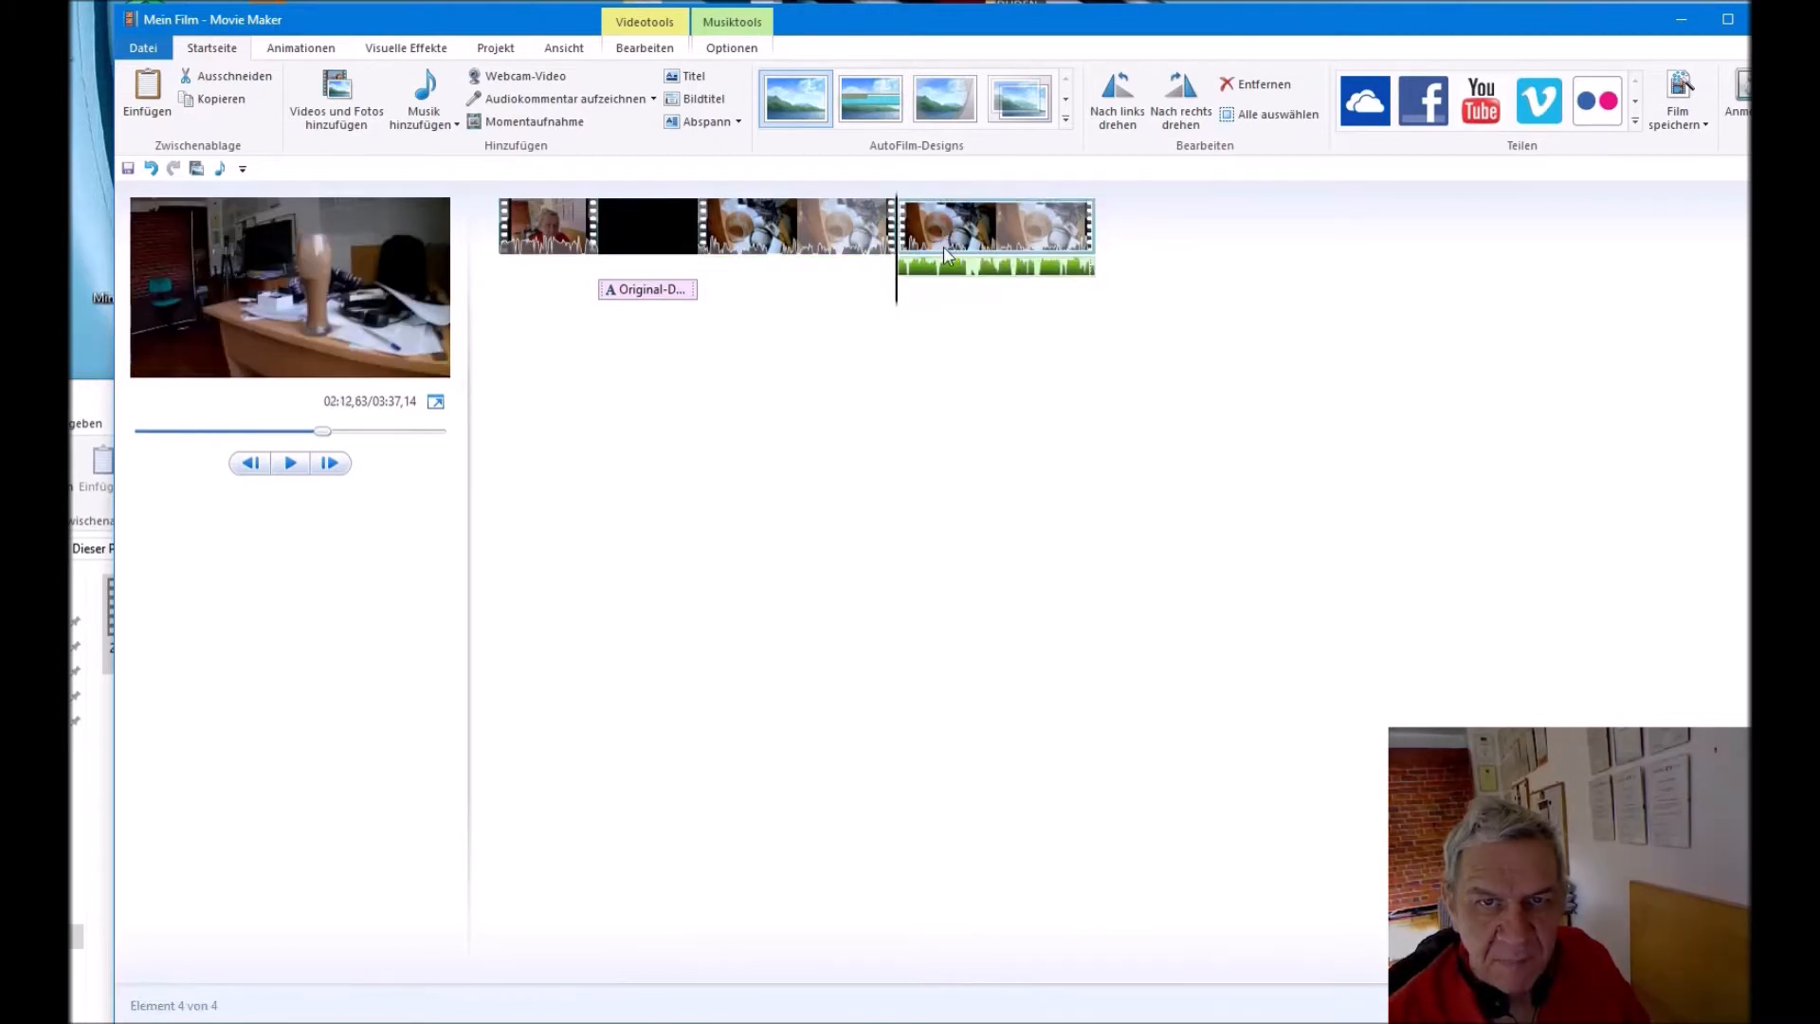
Step: Raise the first camera clip's video volume back to about the middle level and play it briefly to check its original sound
{"action": "left_click", "coordinate": [797, 239]}
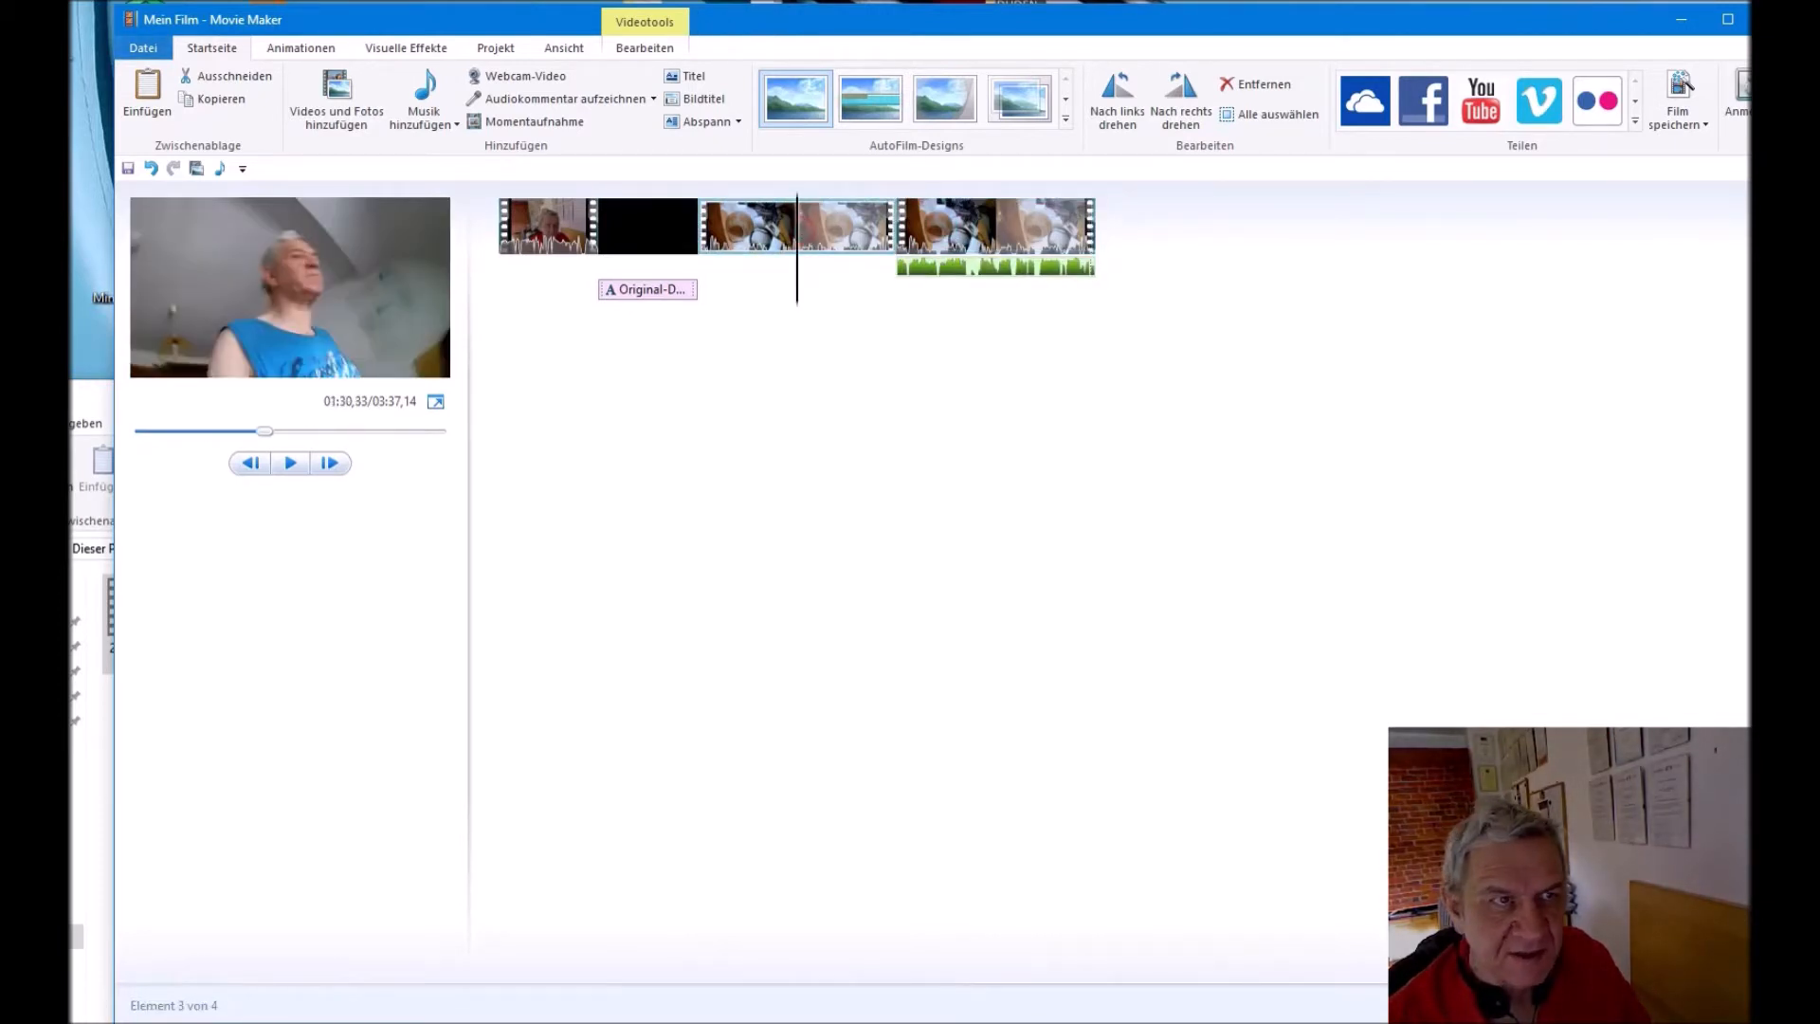
{"action": "double_click", "coordinate": [740, 233]}
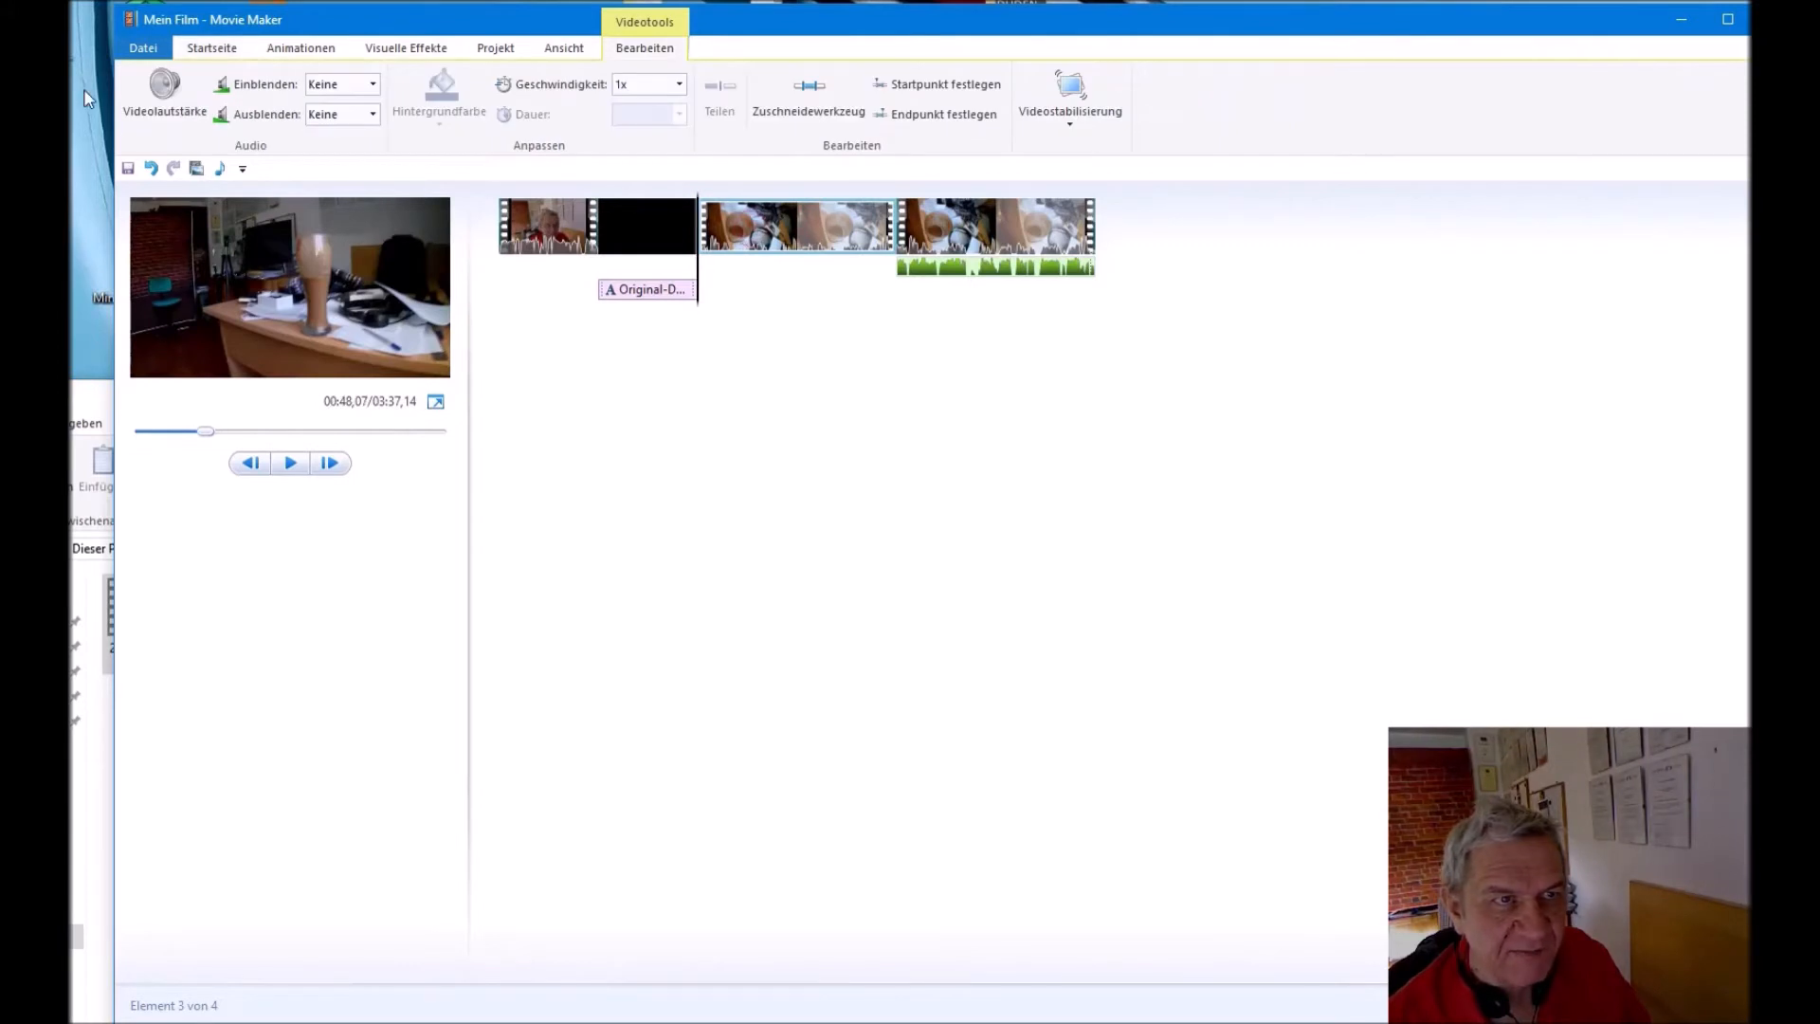
{"action": "left_click", "coordinate": [157, 95]}
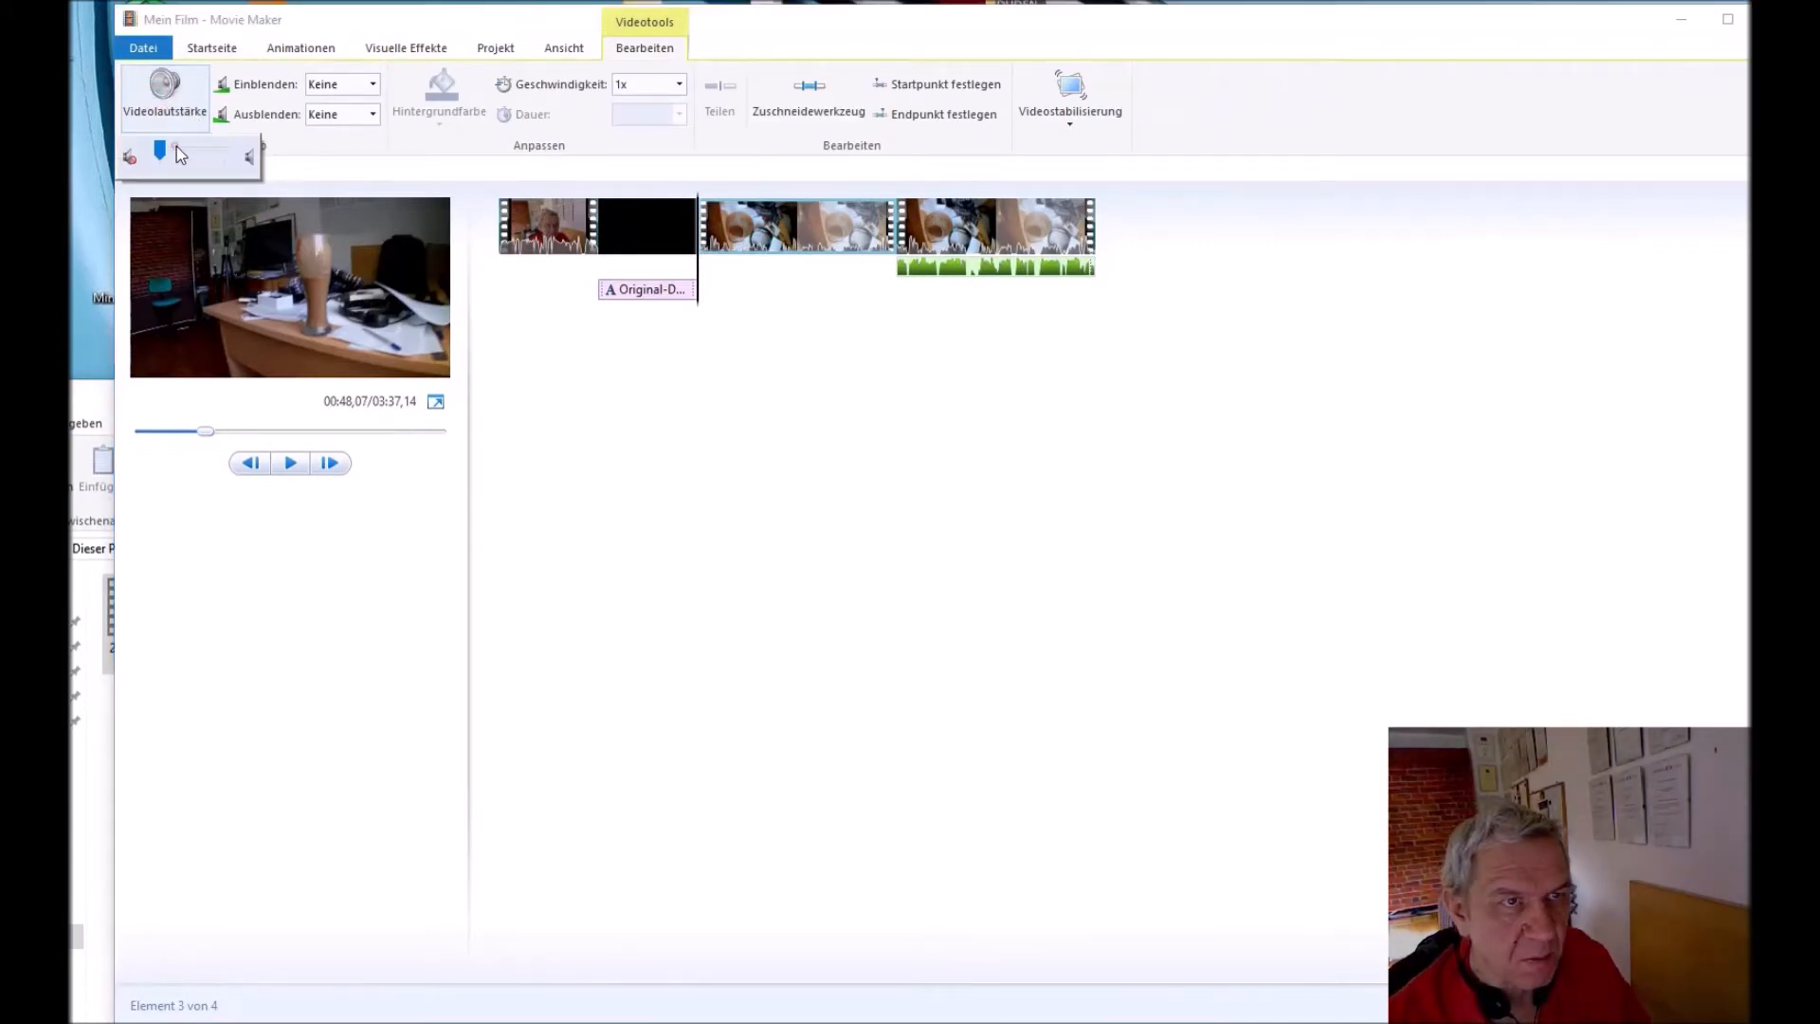
{"action": "left_click", "coordinate": [179, 147]}
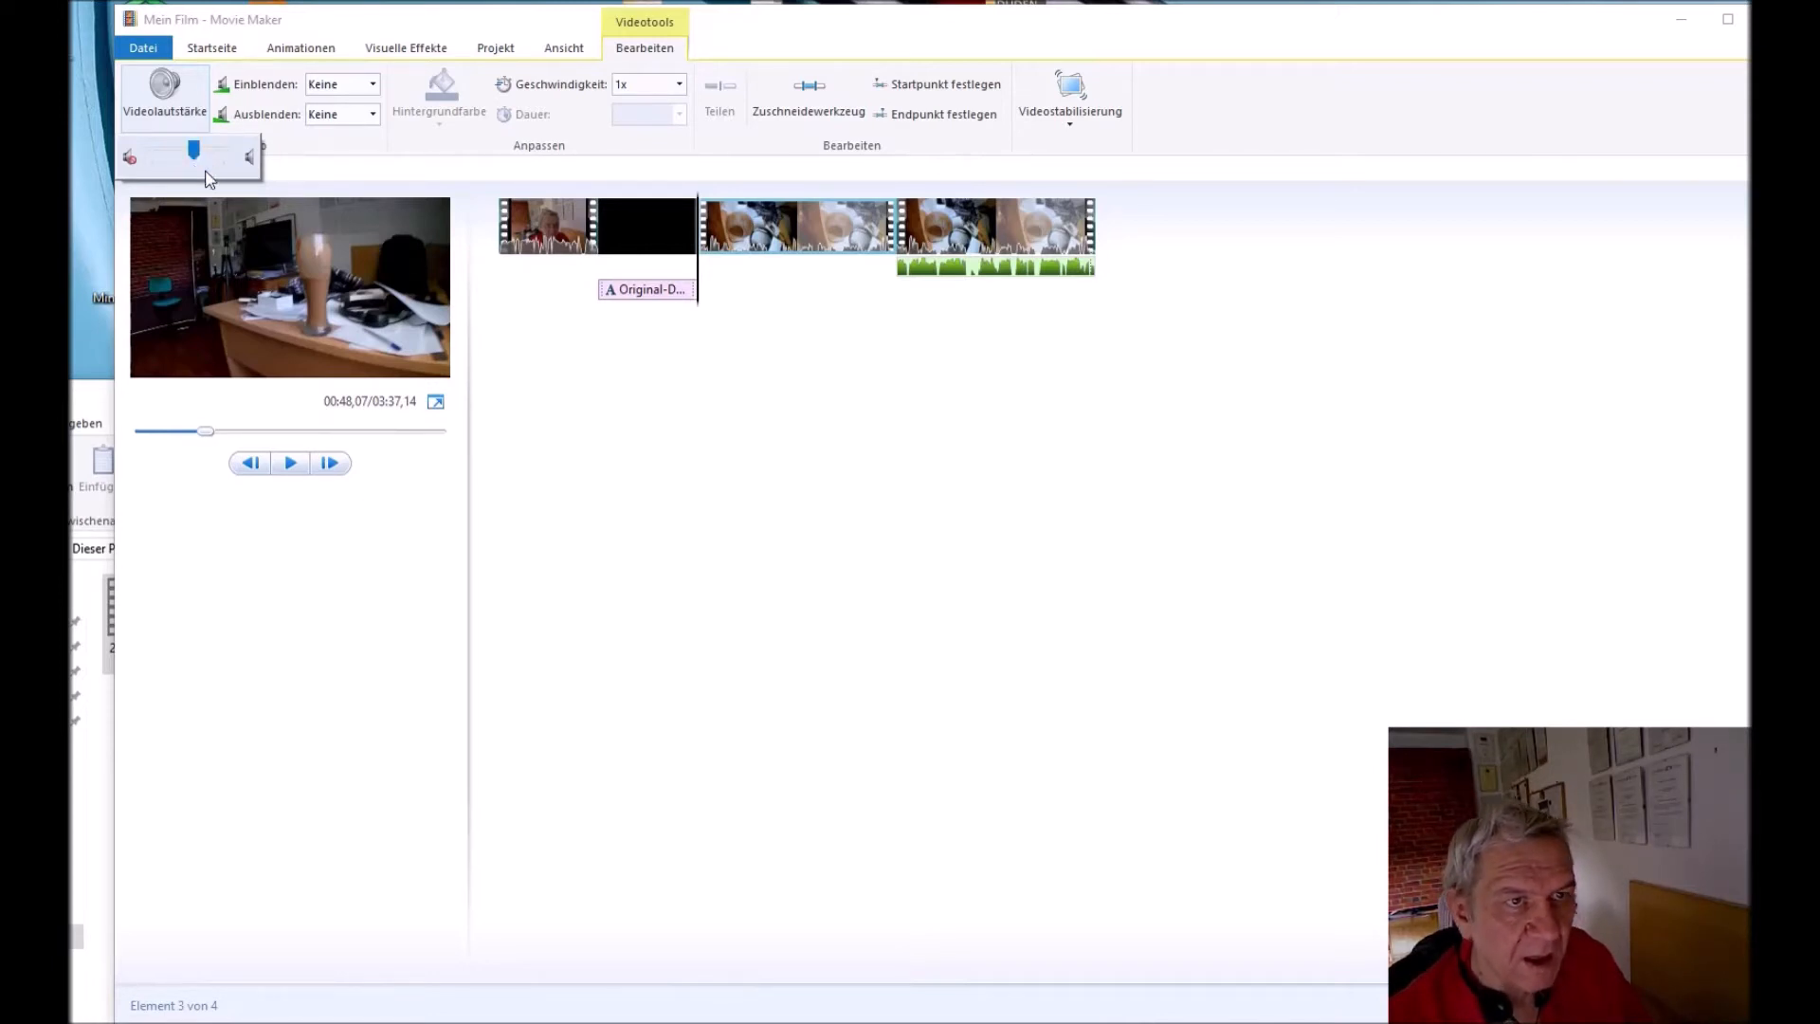
{"action": "left_click", "coordinate": [734, 243]}
{"action": "mouse_move", "coordinate": [538, 256]}
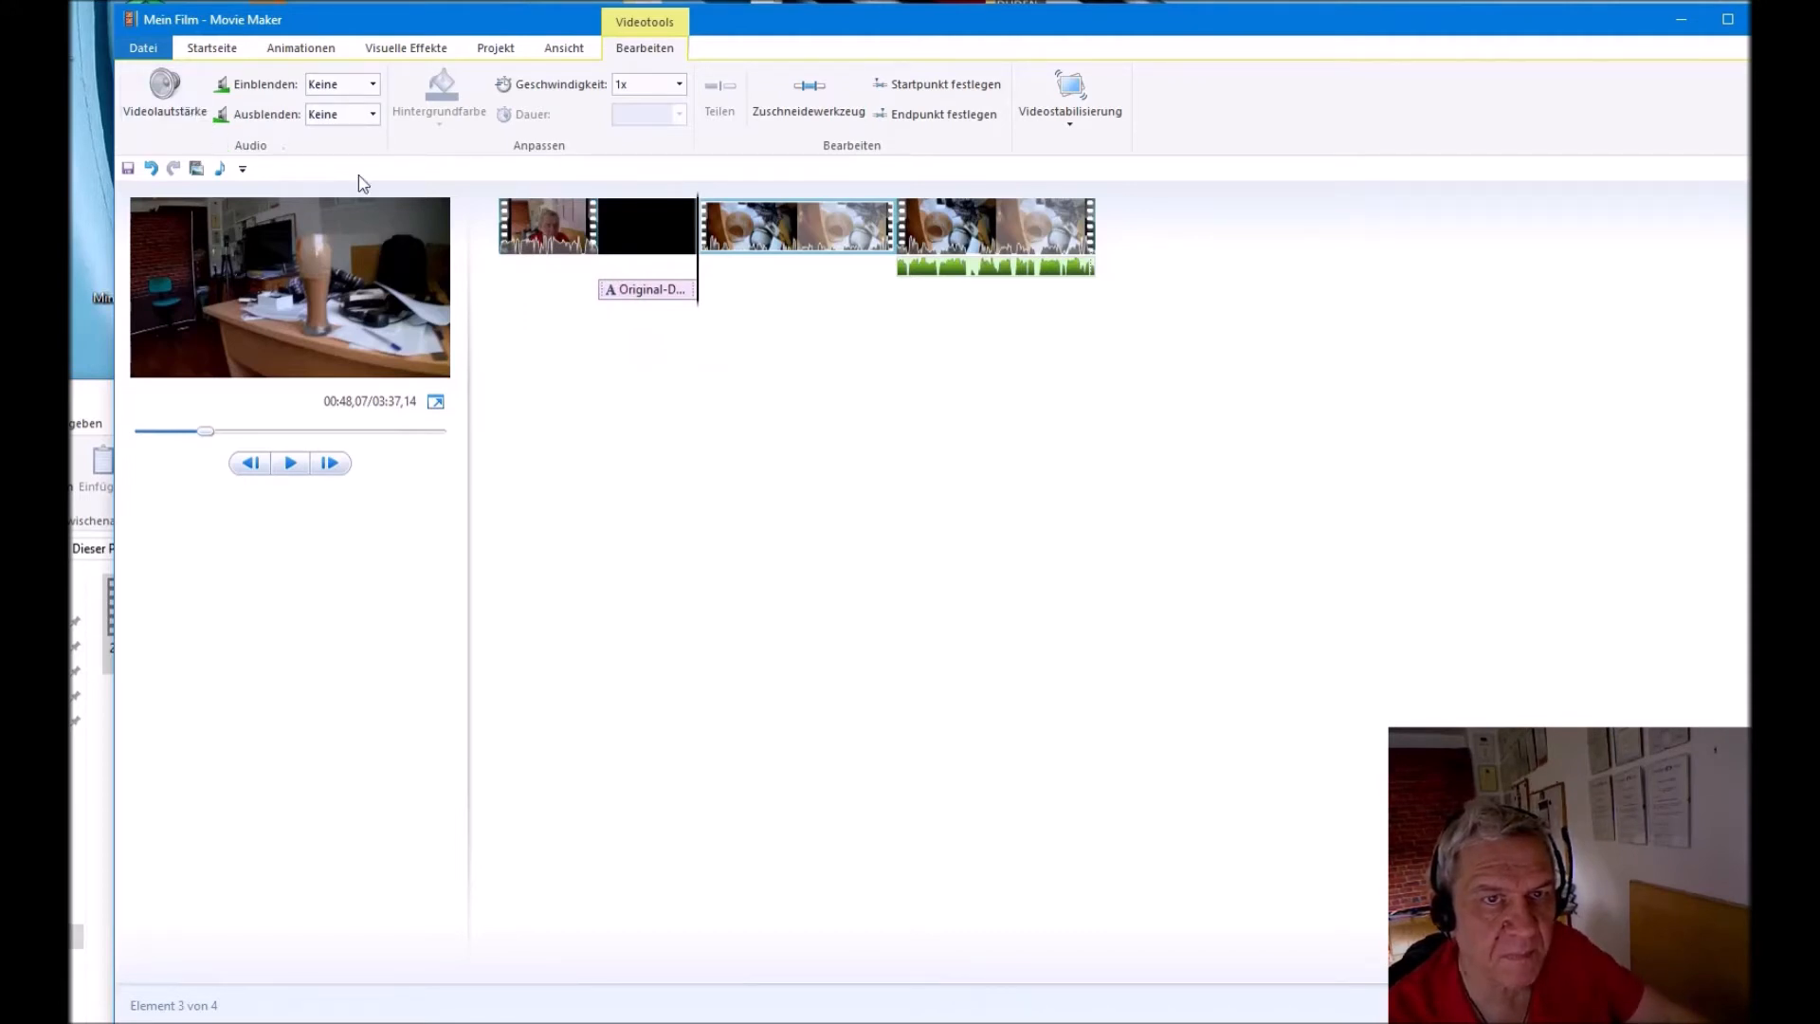
{"action": "left_click", "coordinate": [292, 463]}
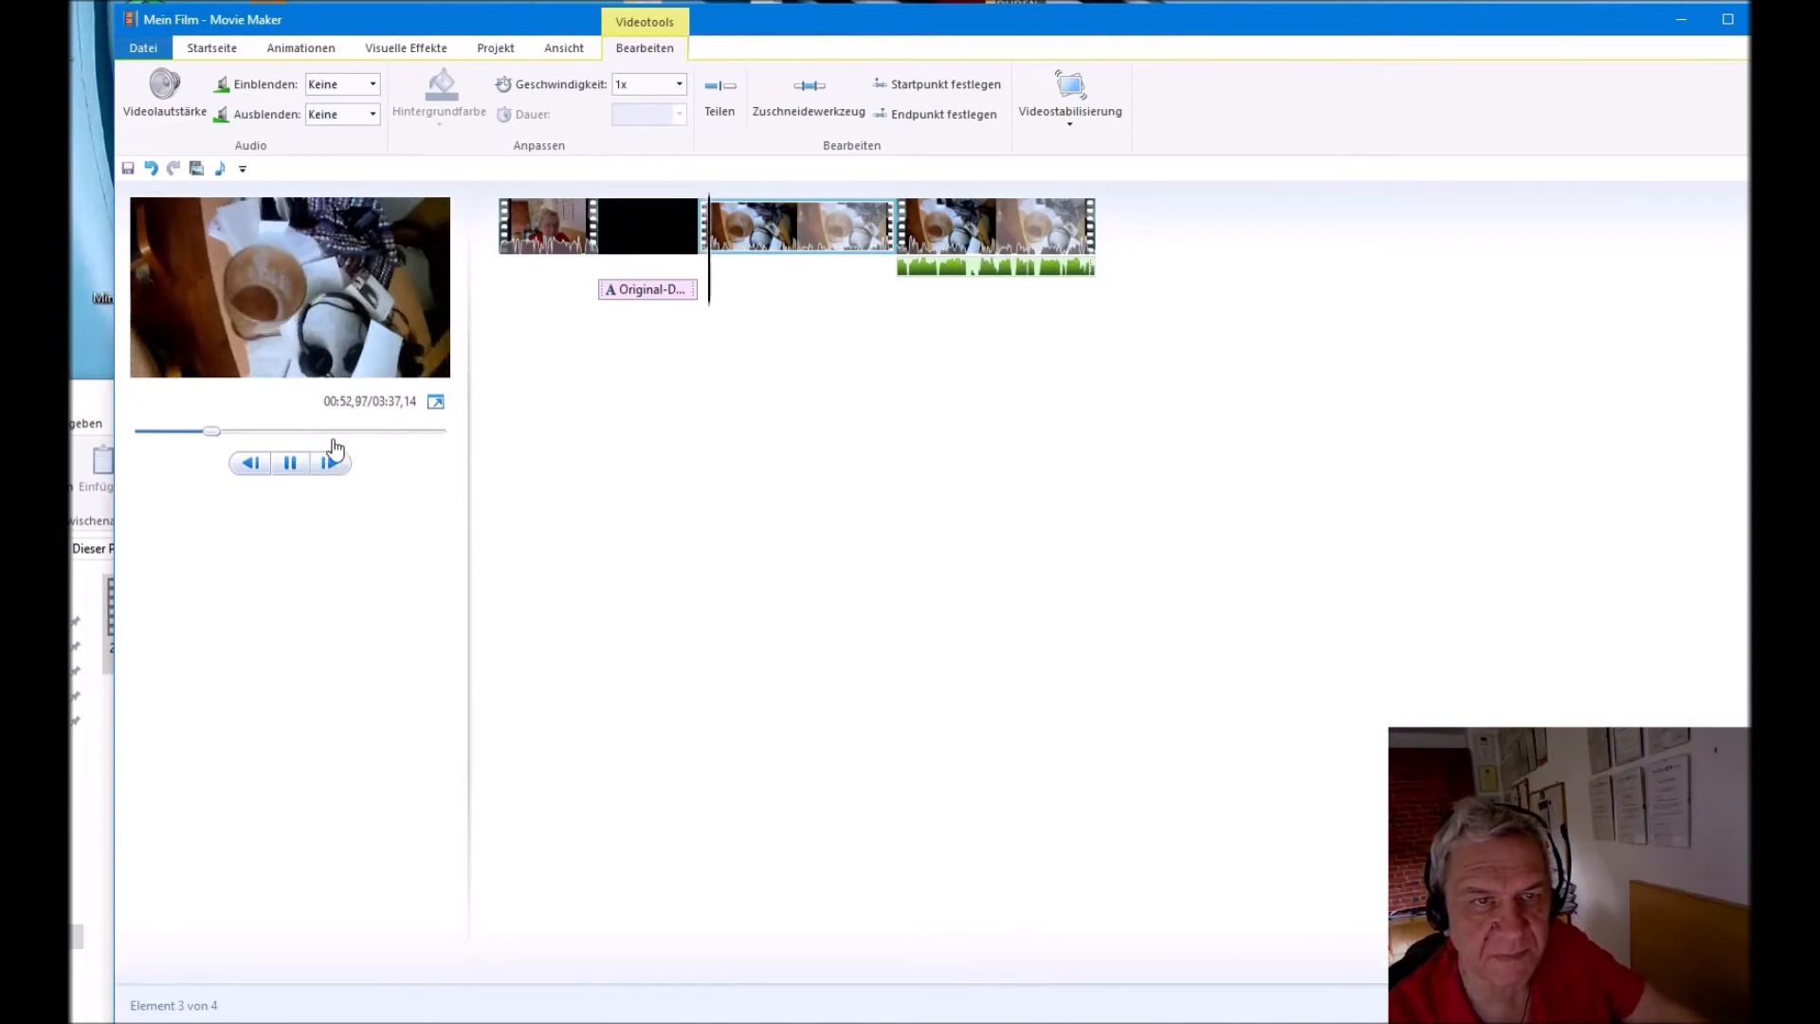
{"action": "left_click", "coordinate": [294, 468]}
Step: Turn the second camera clip's video volume all the way down and play it with the improved music track
{"action": "left_click", "coordinate": [972, 232]}
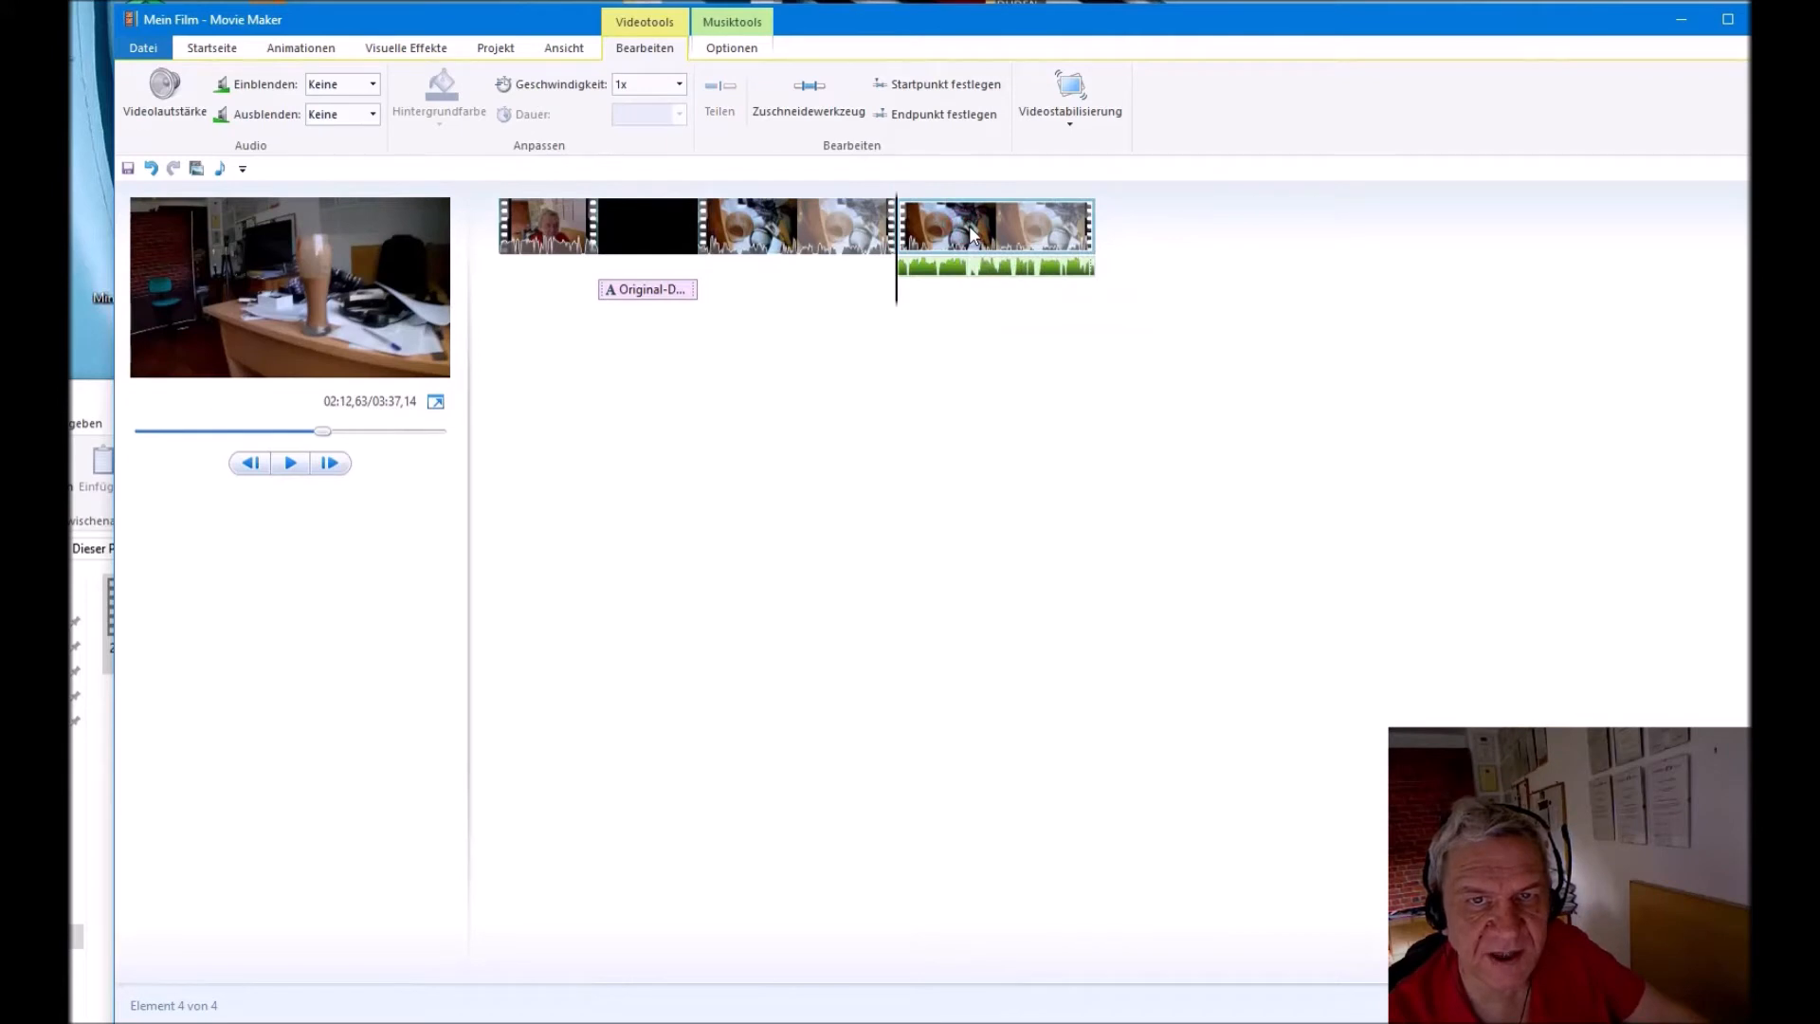
{"action": "left_click", "coordinate": [134, 111]}
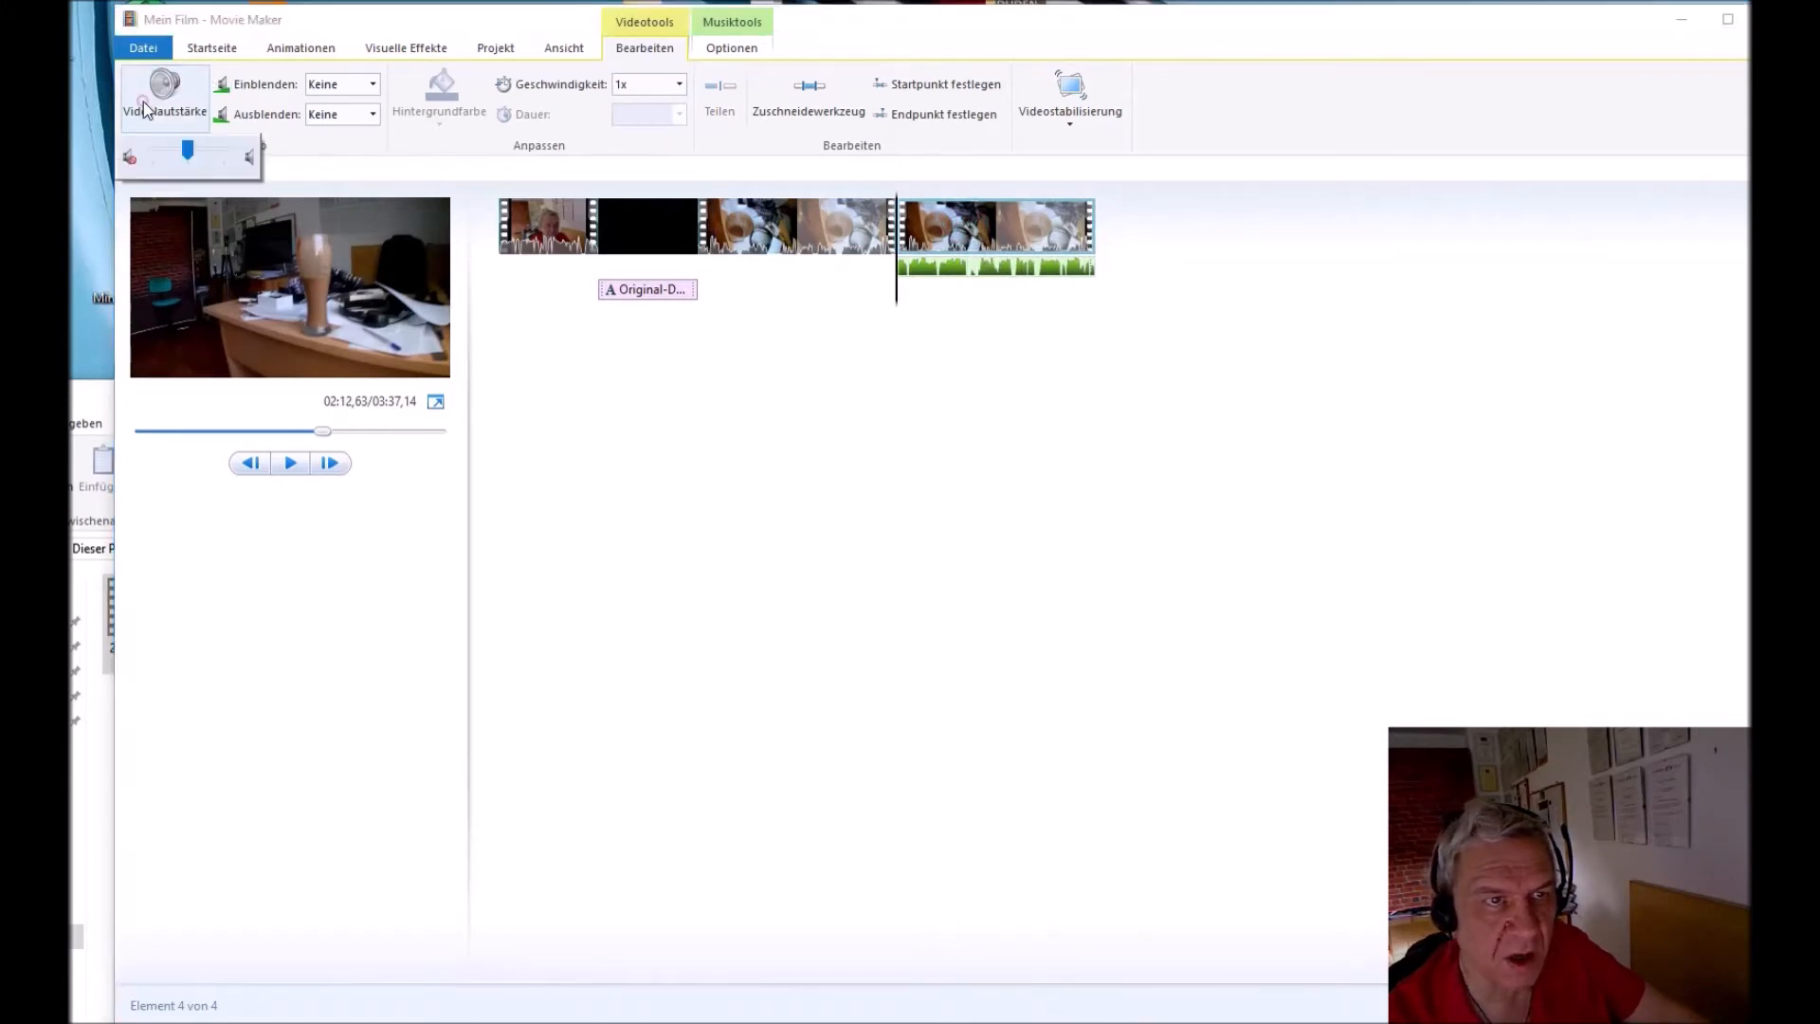
{"action": "left_click_drag", "start_coordinate": [187, 150], "coordinate": [152, 151]}
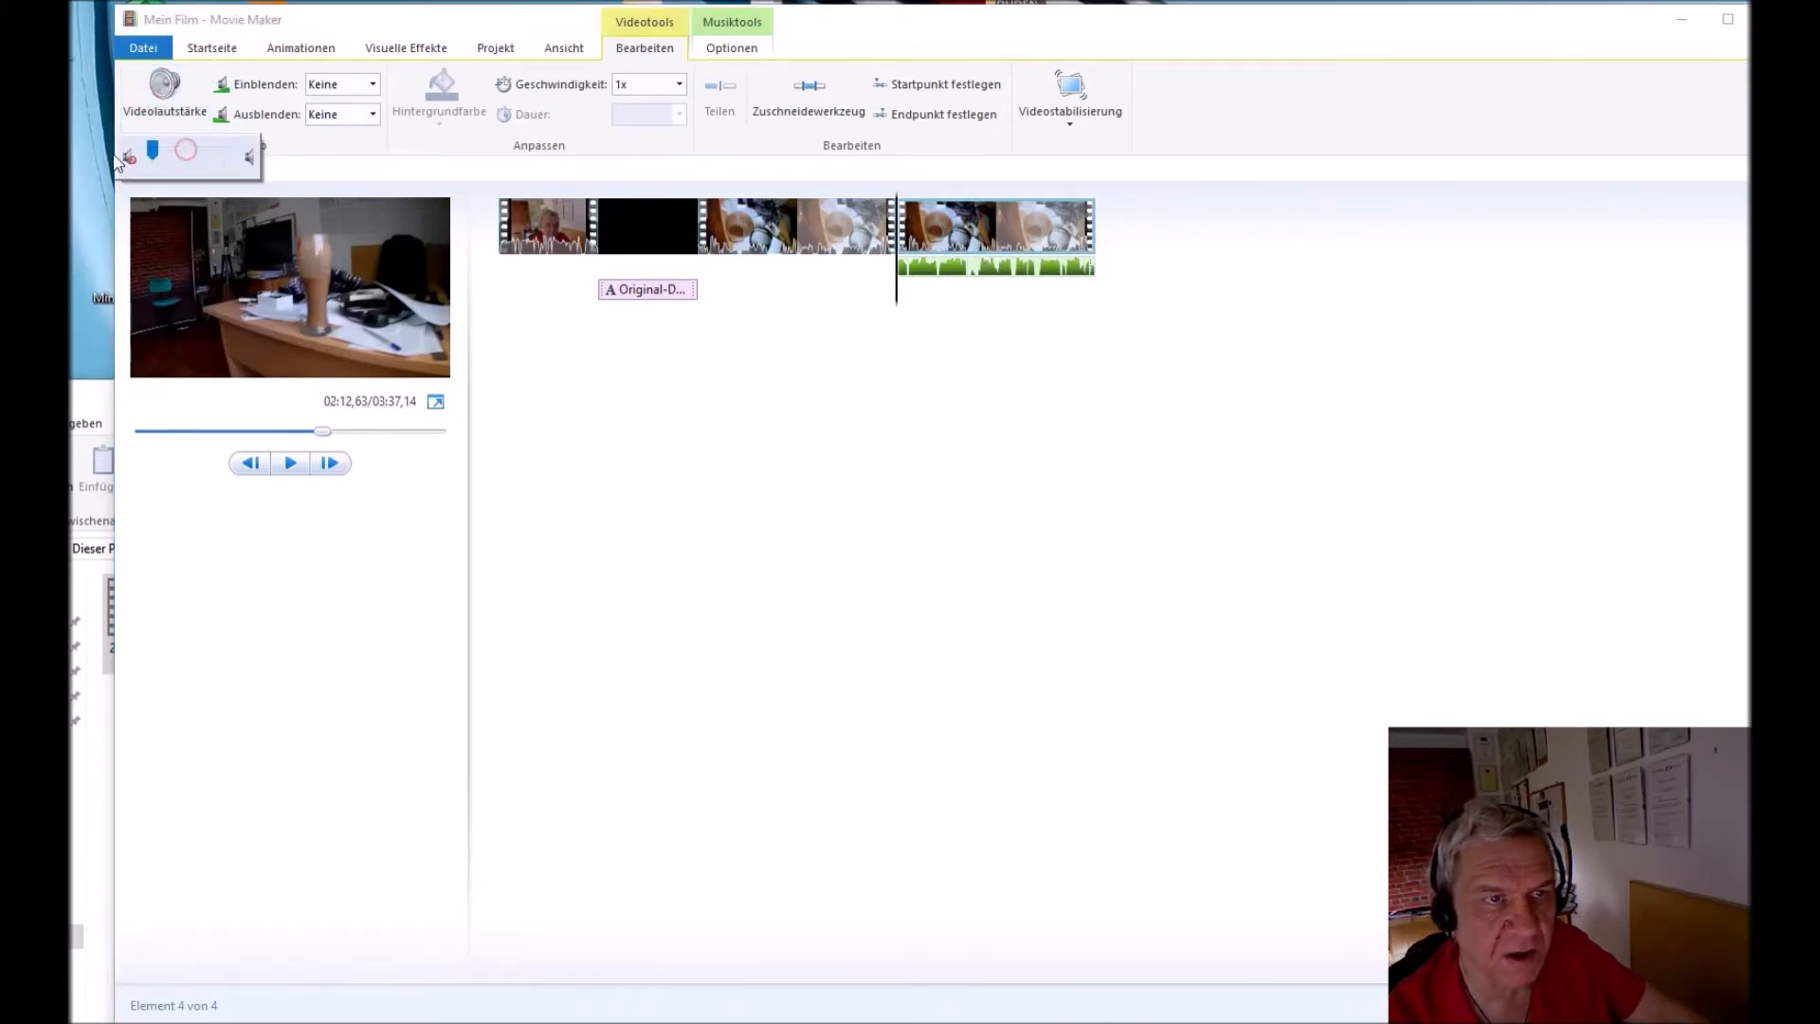
{"action": "left_click", "coordinate": [777, 418]}
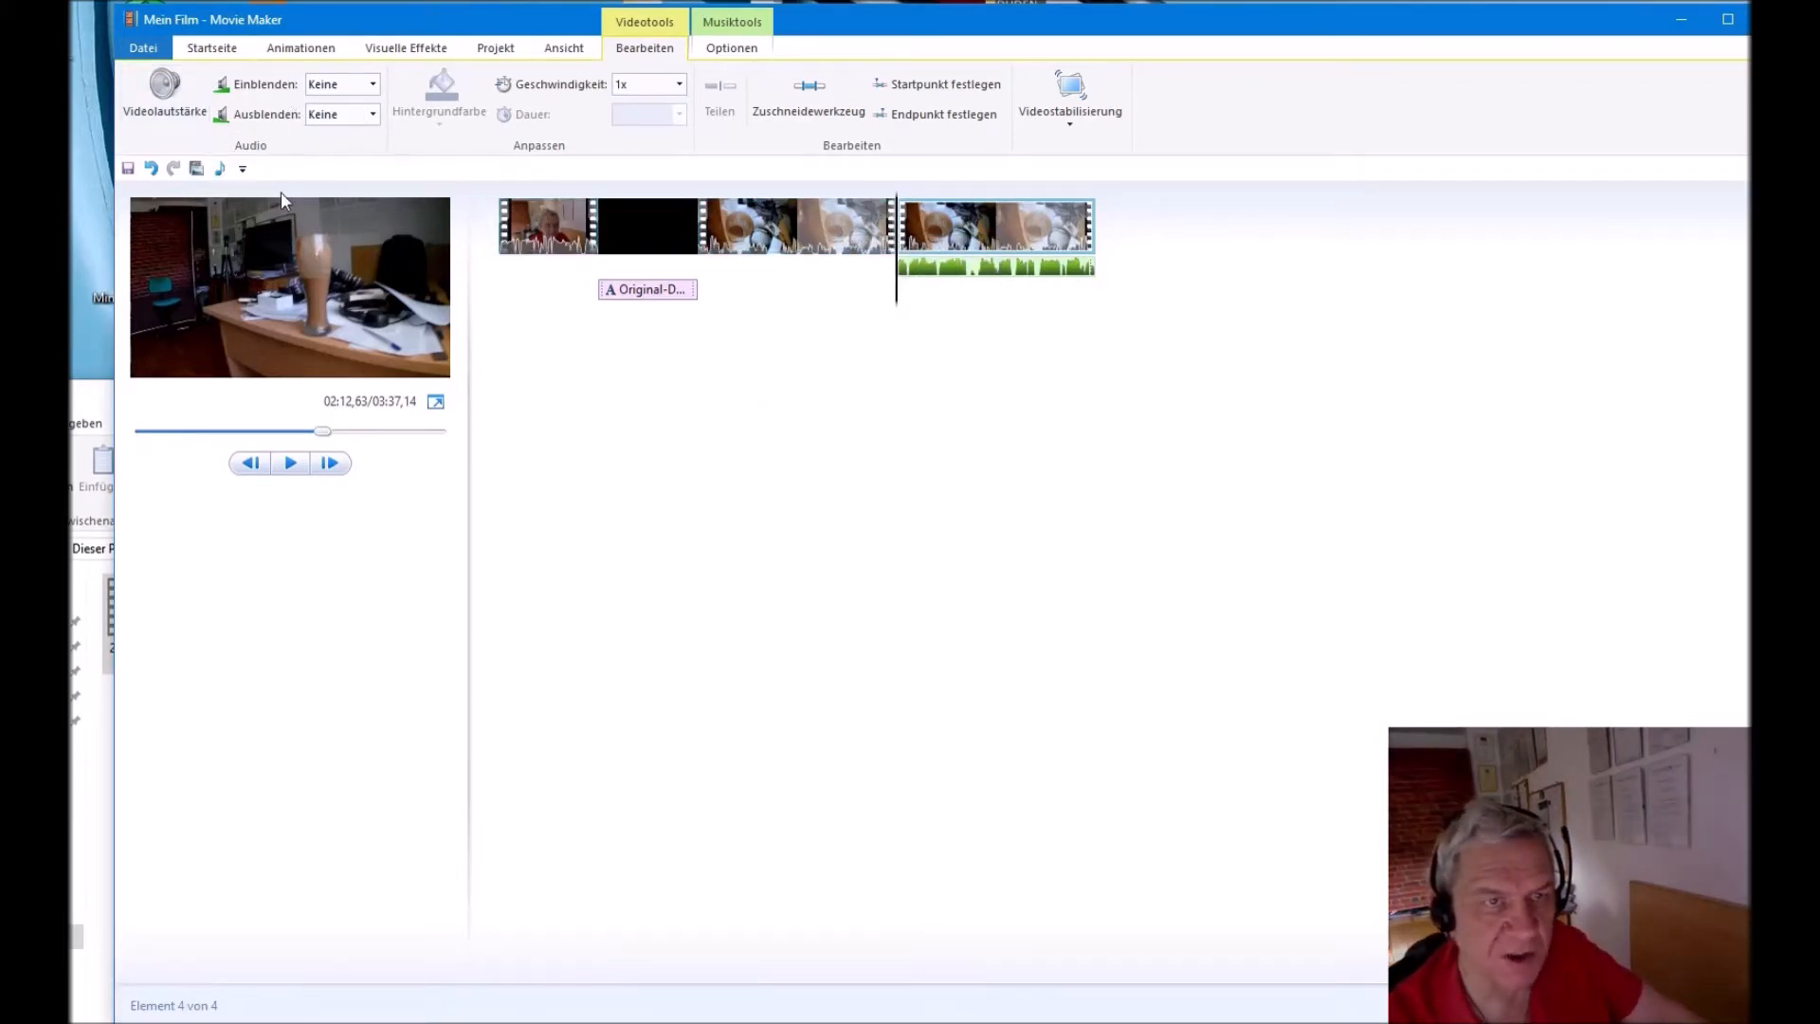
{"action": "left_click", "coordinate": [291, 462]}
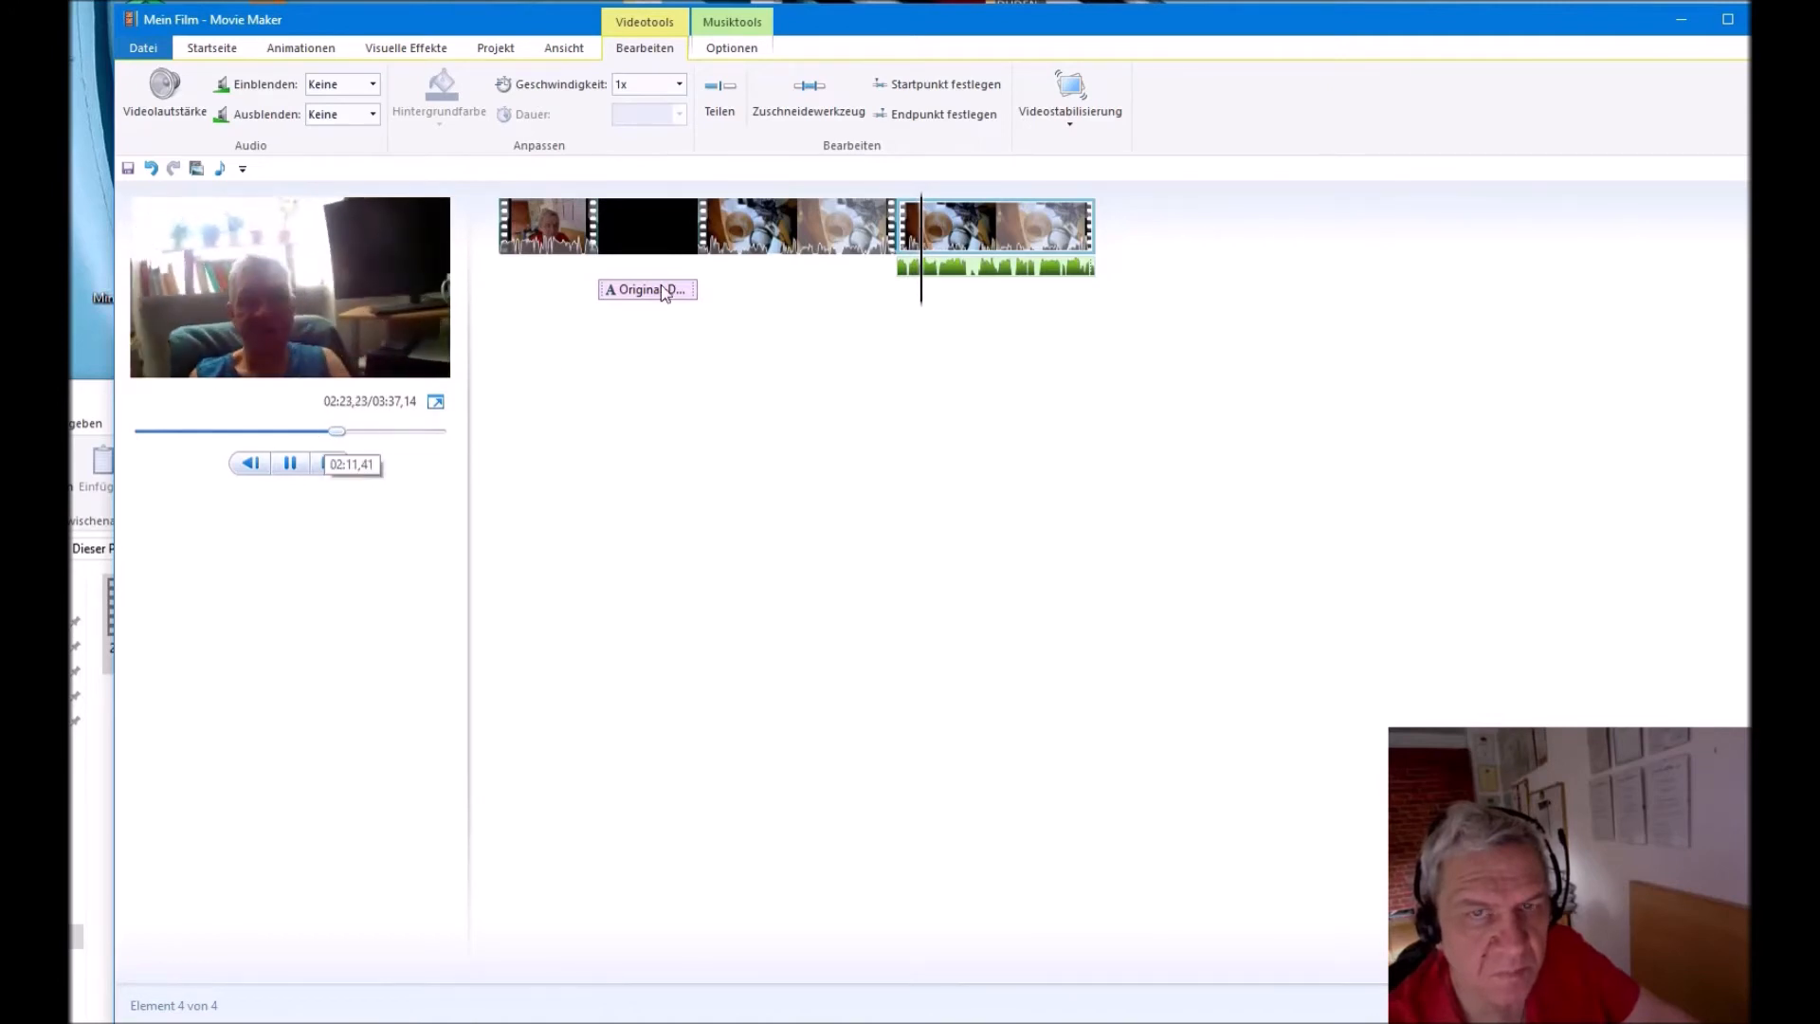
{"action": "left_click", "coordinate": [291, 462]}
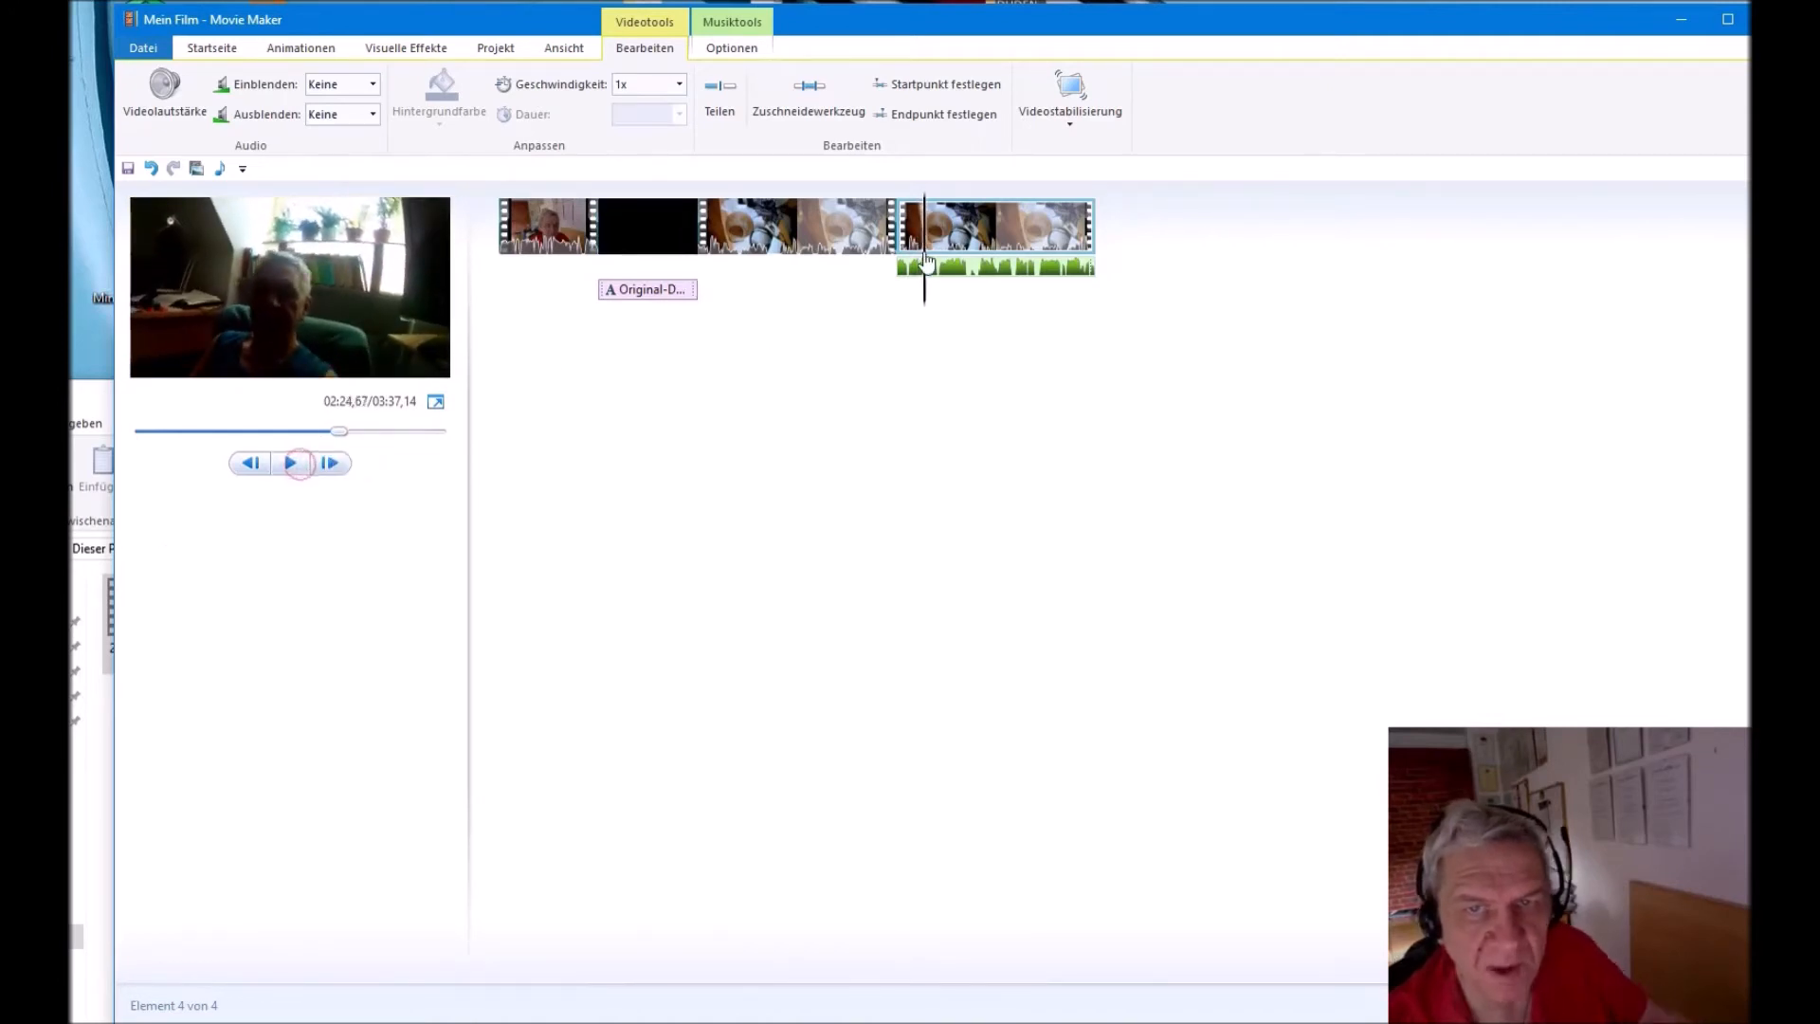
Step: Insert a title reading "Verbesserter Ton" directly before the second camera clip
{"action": "left_click", "coordinate": [900, 231]}
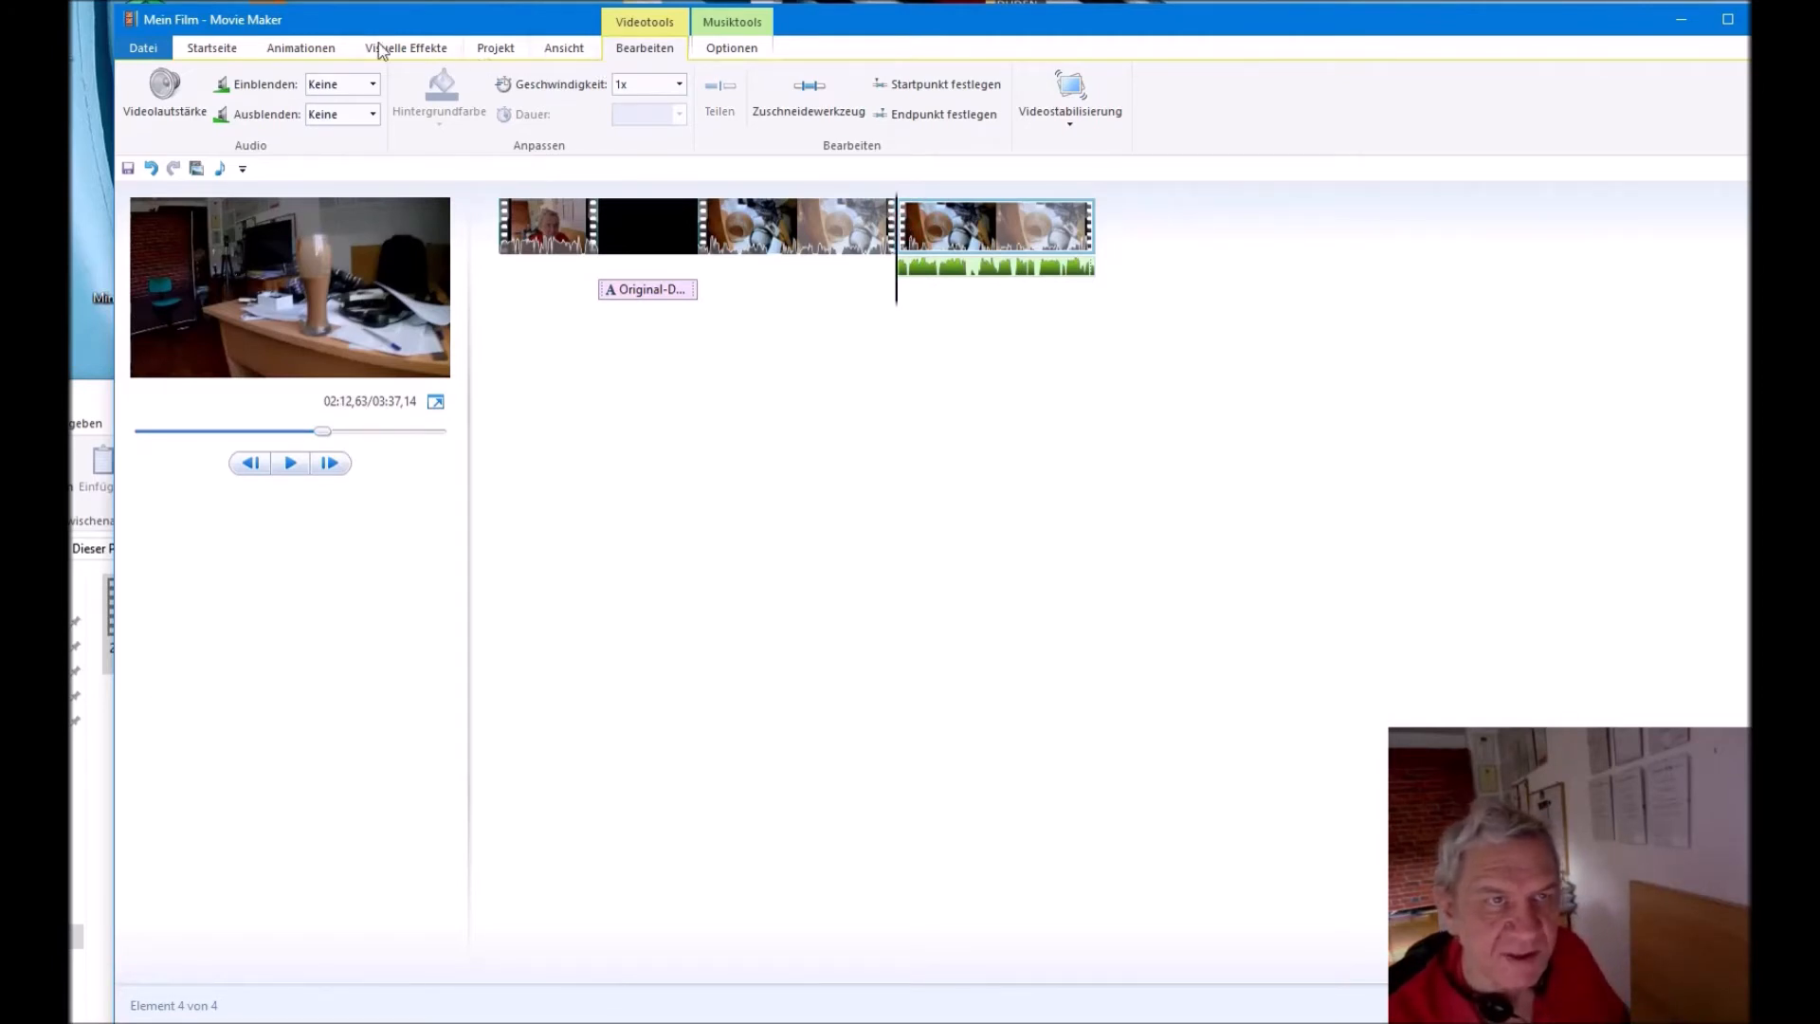
{"action": "left_click", "coordinate": [199, 52]}
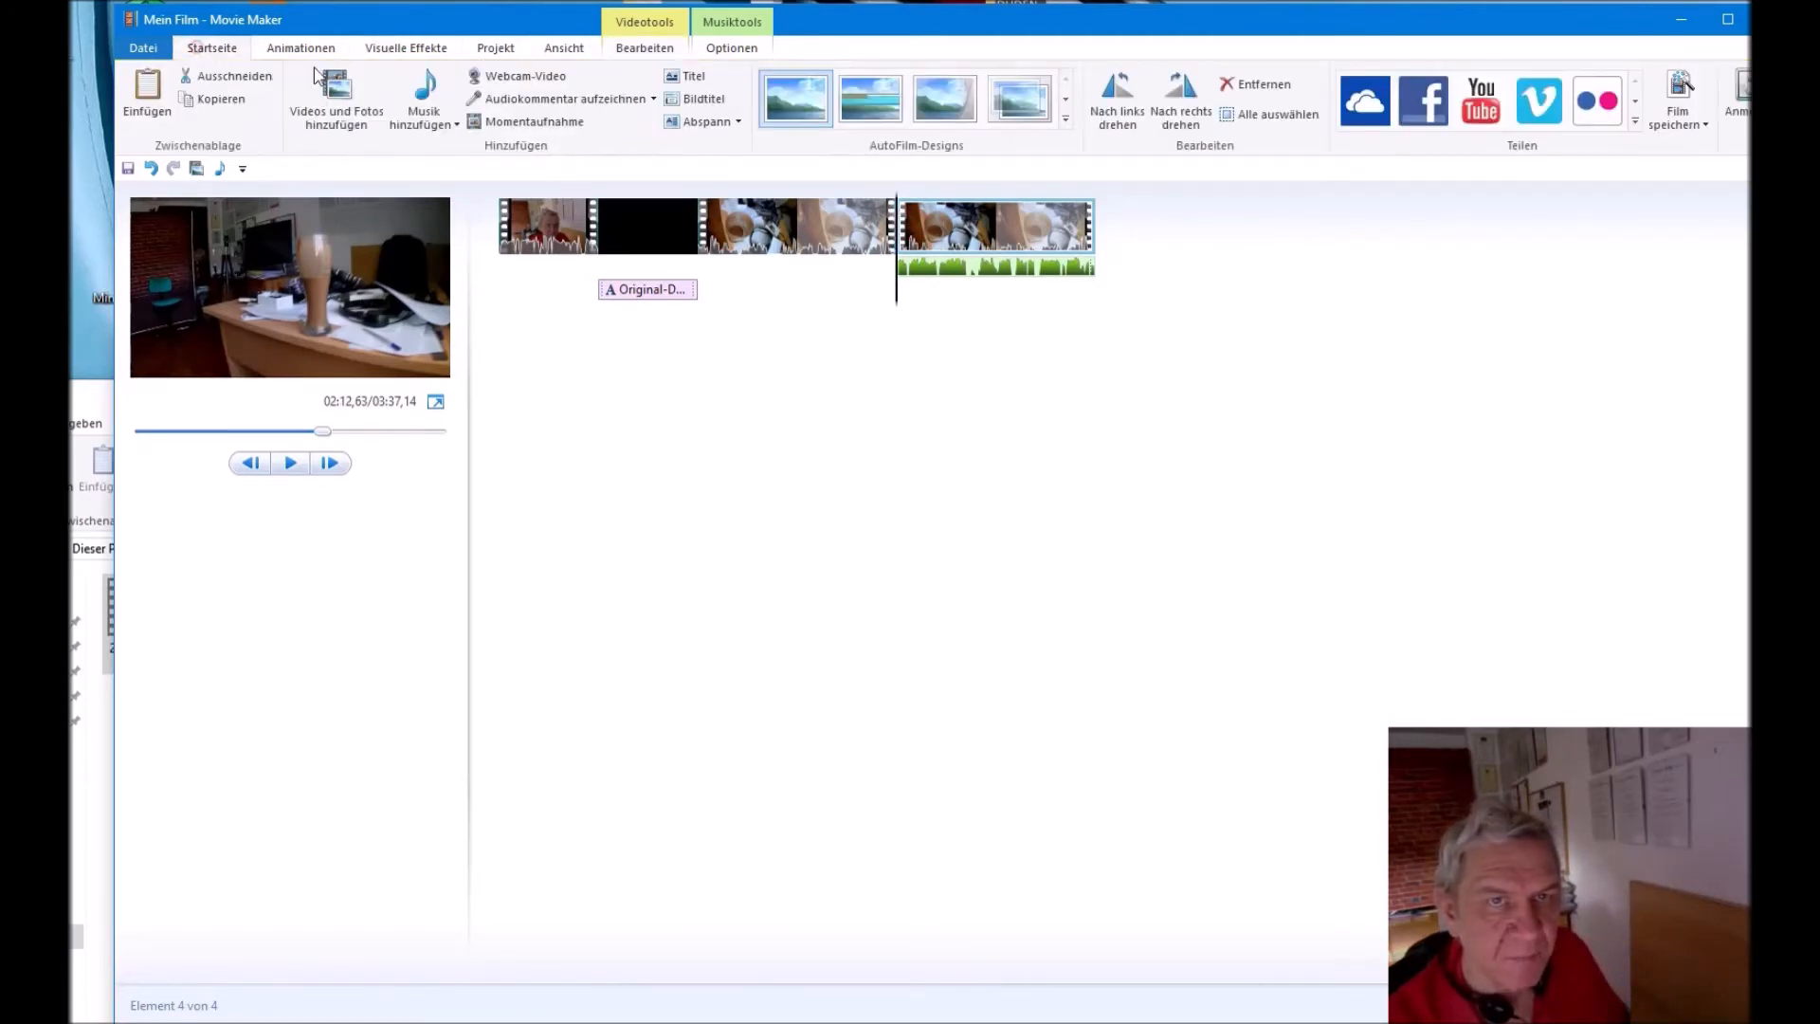
{"action": "left_click", "coordinate": [691, 76]}
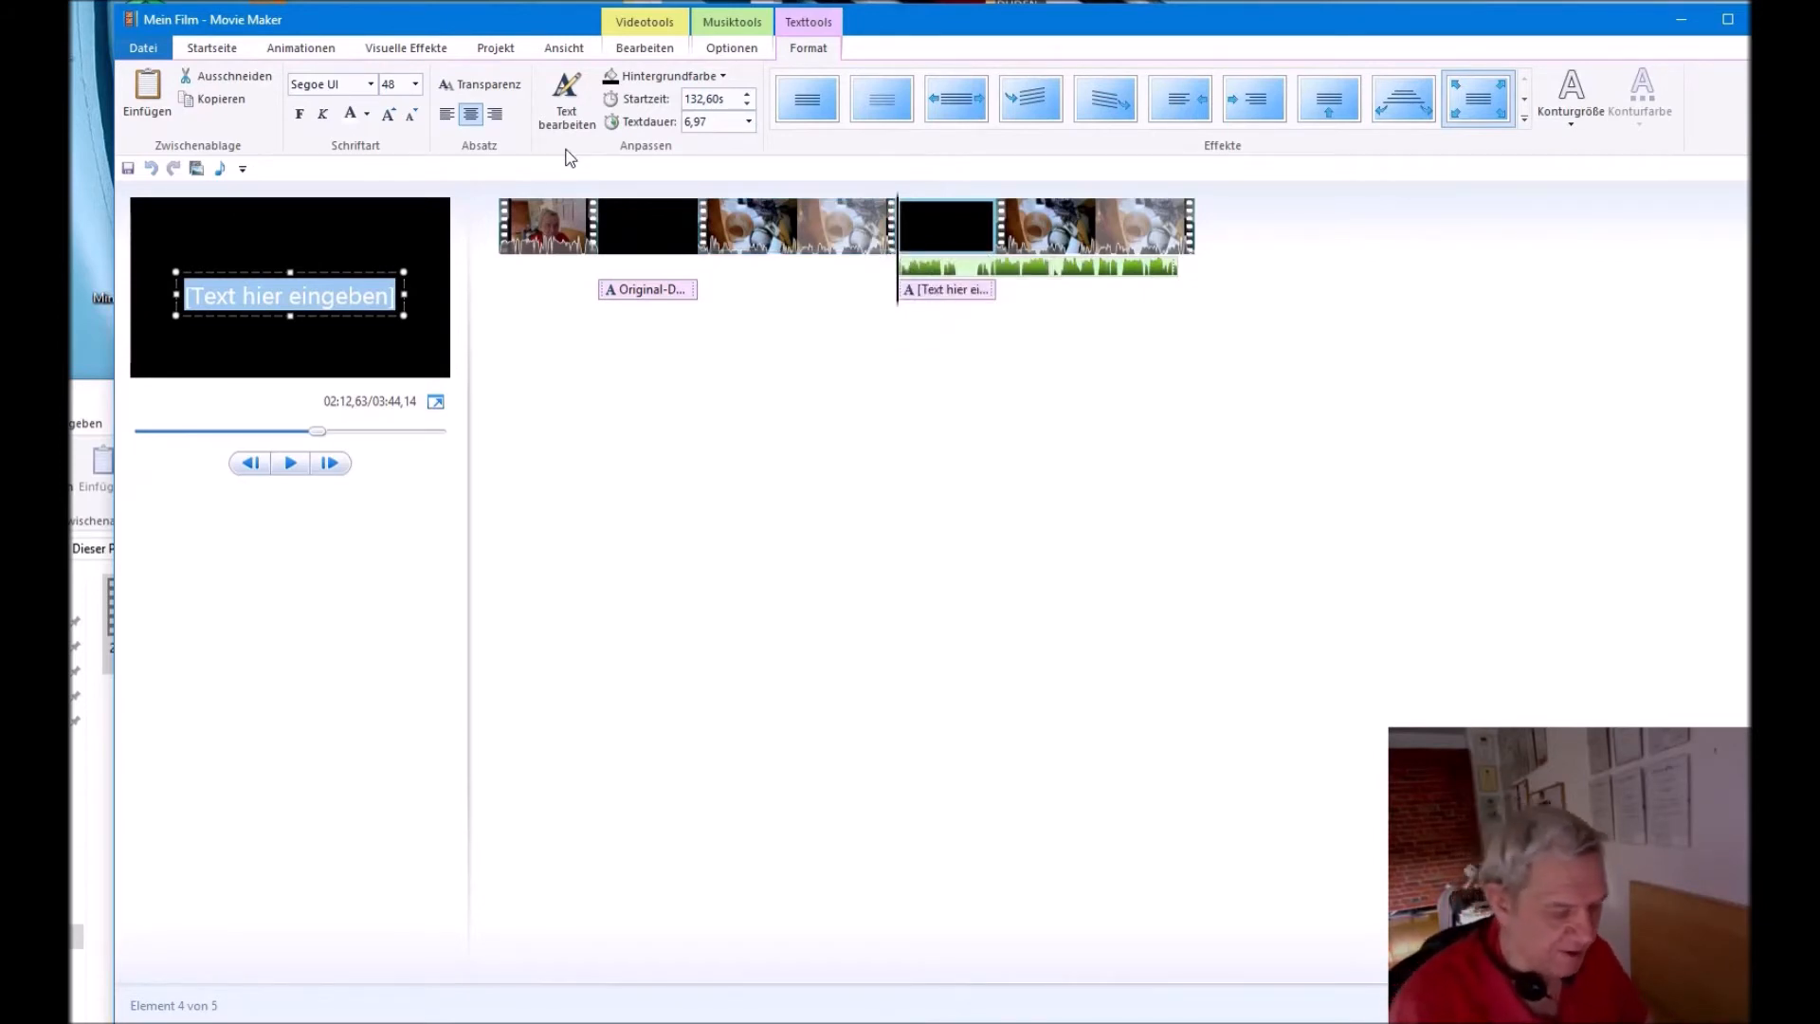
{"action": "type", "text": "Ver"}
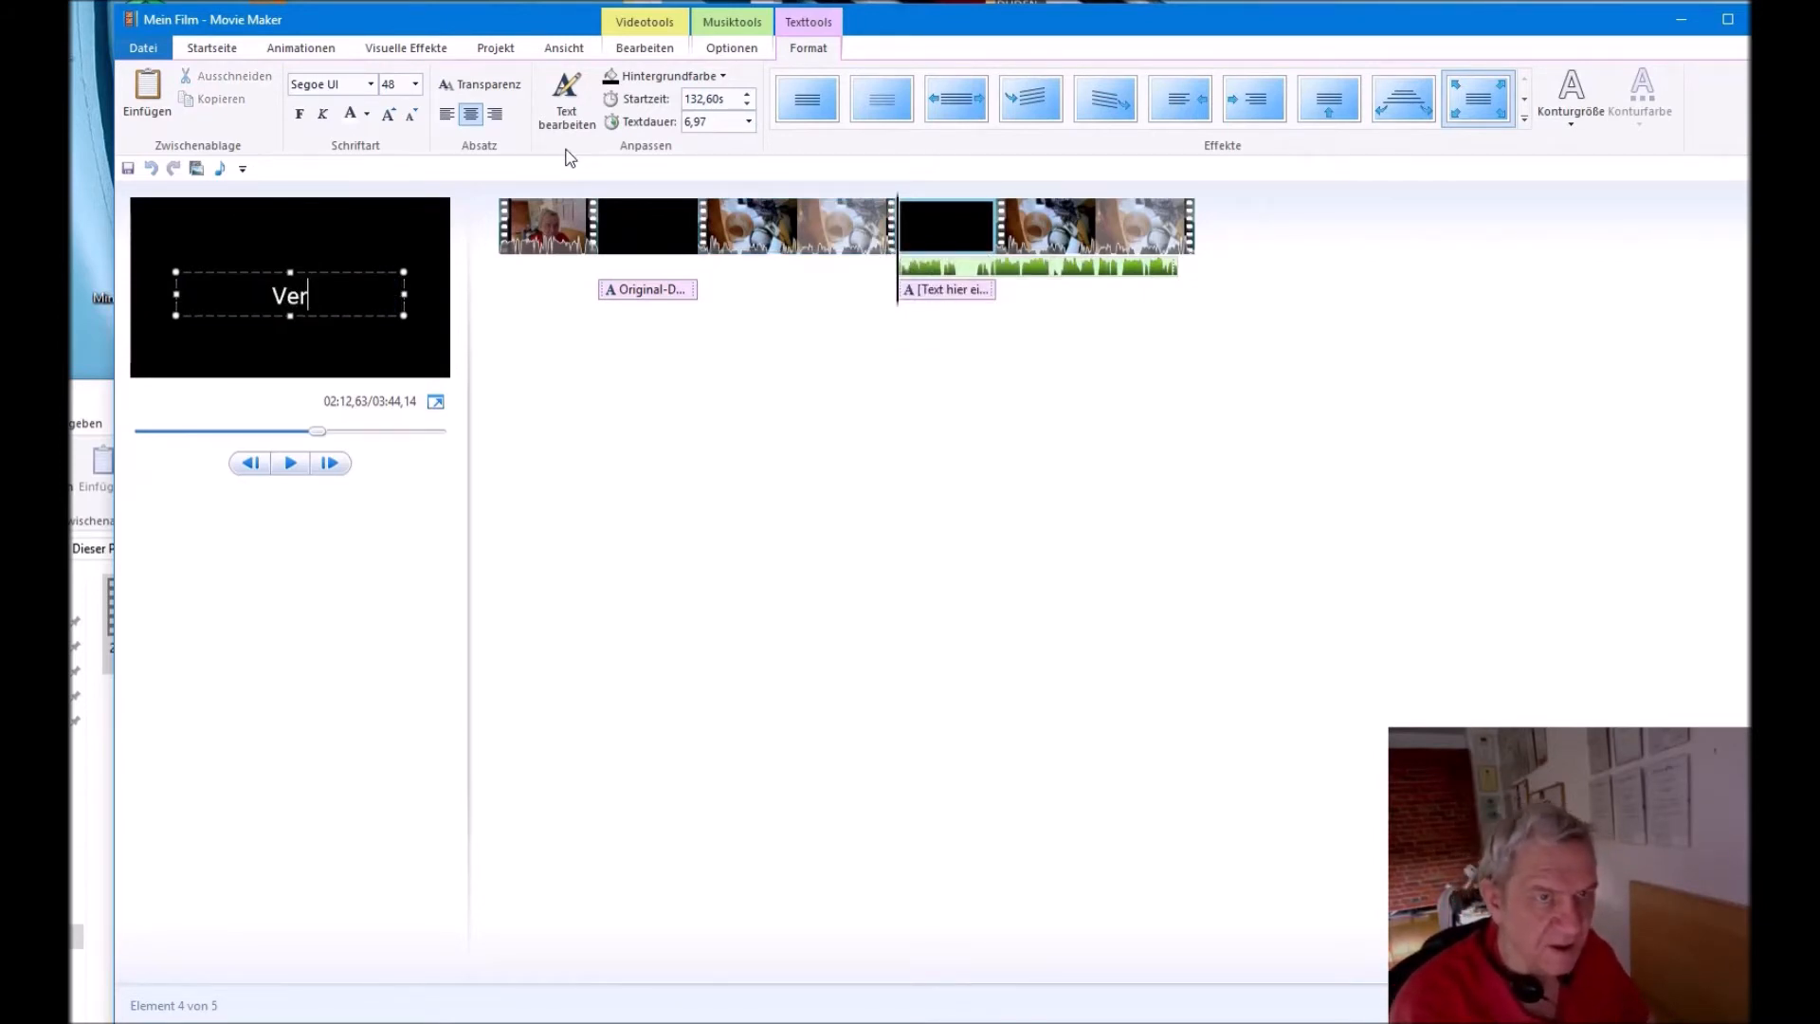
{"action": "type", "text": "besserte "}
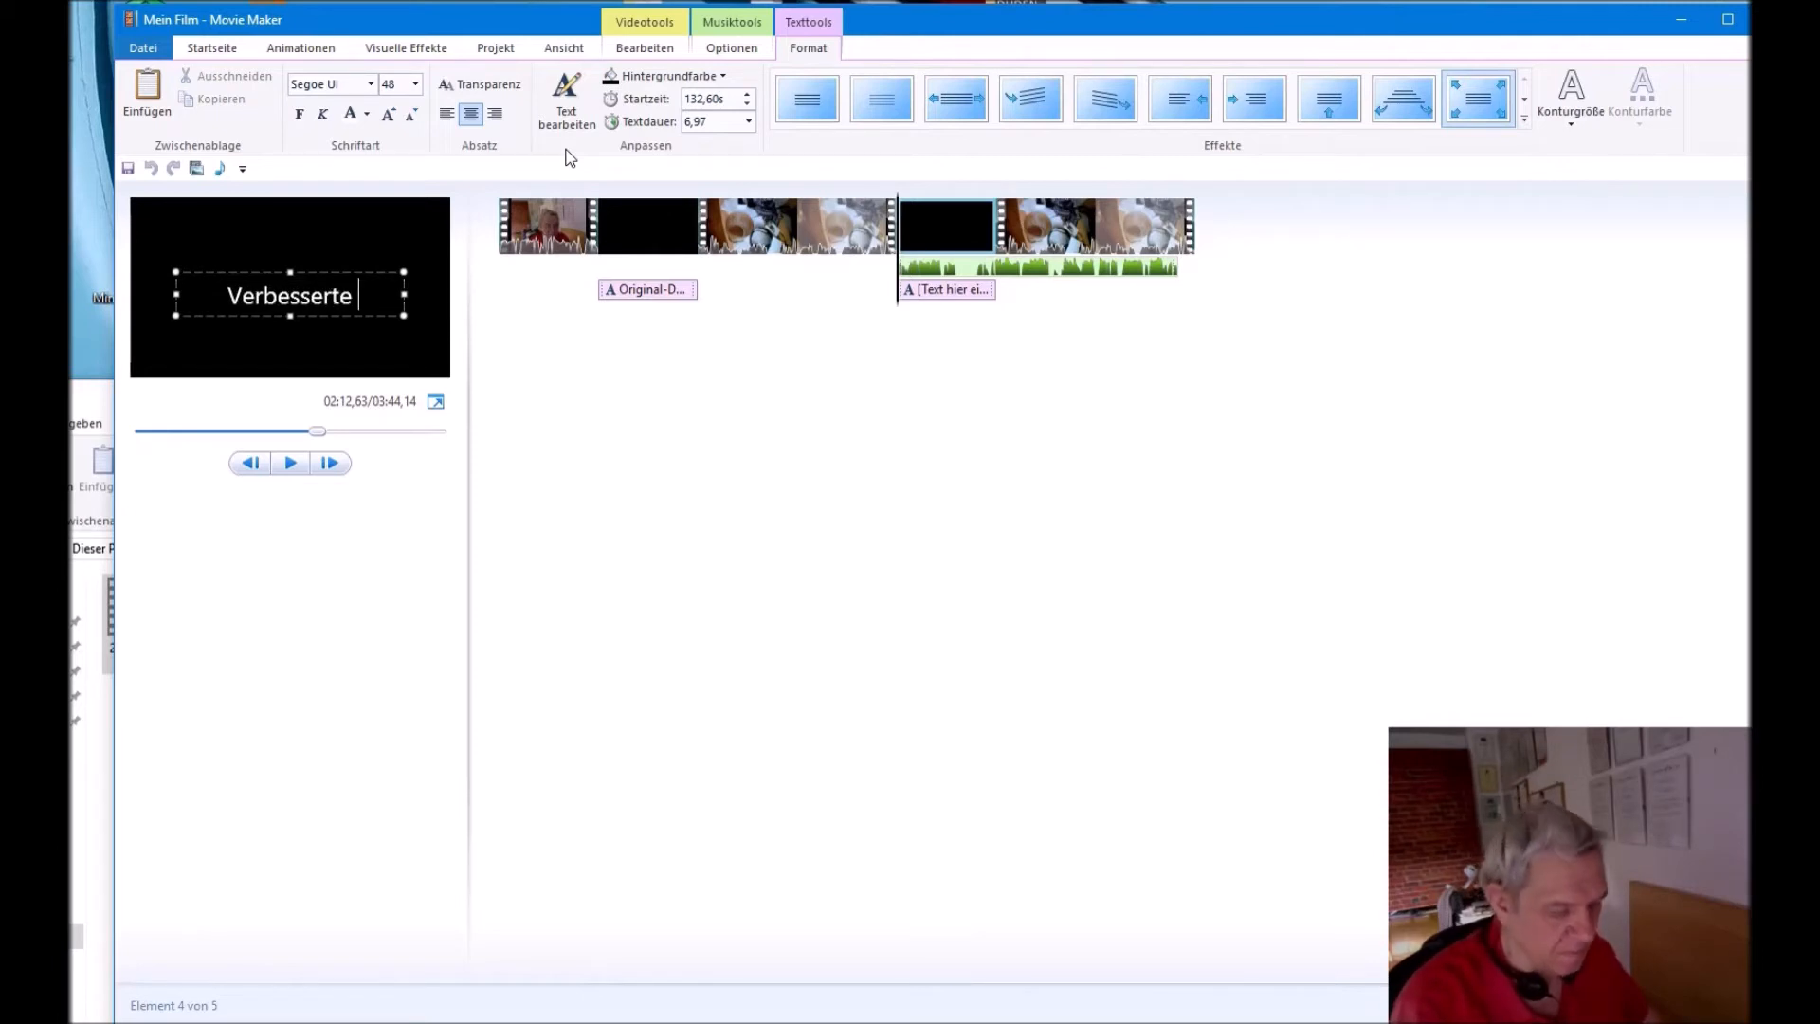
{"action": "type", "text": "R"}
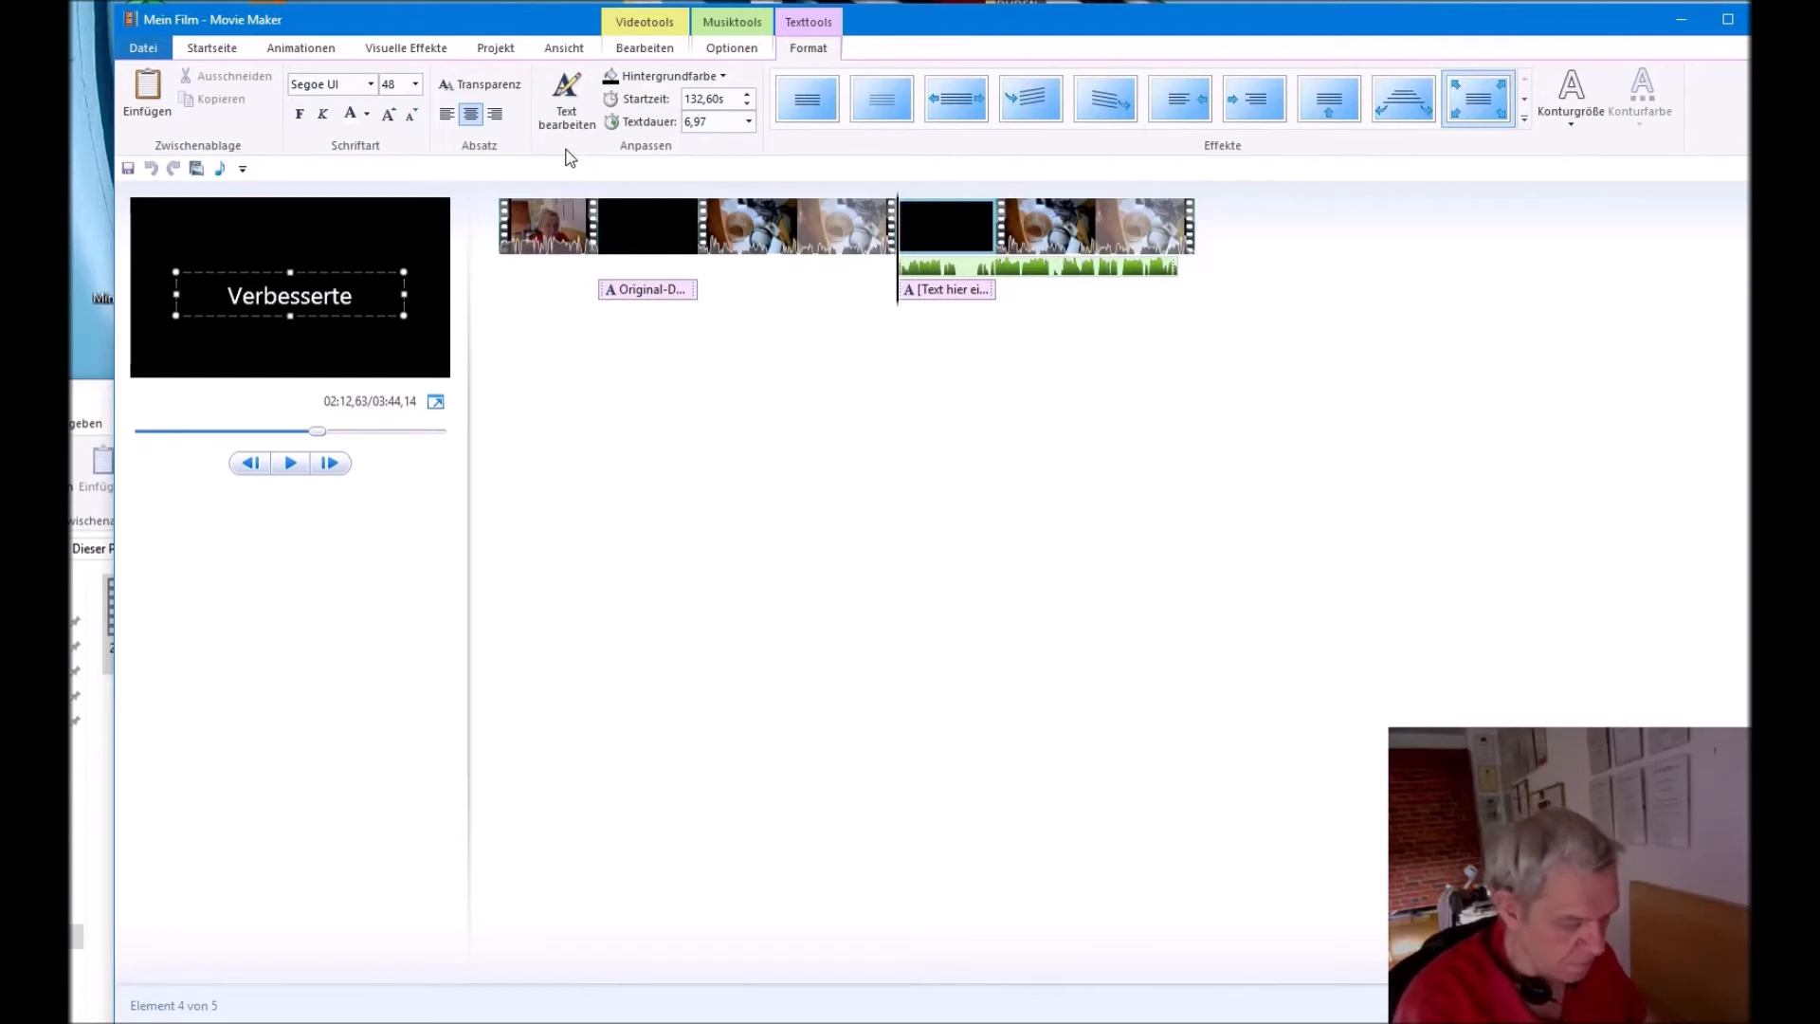
{"action": "type", "text": "r "}
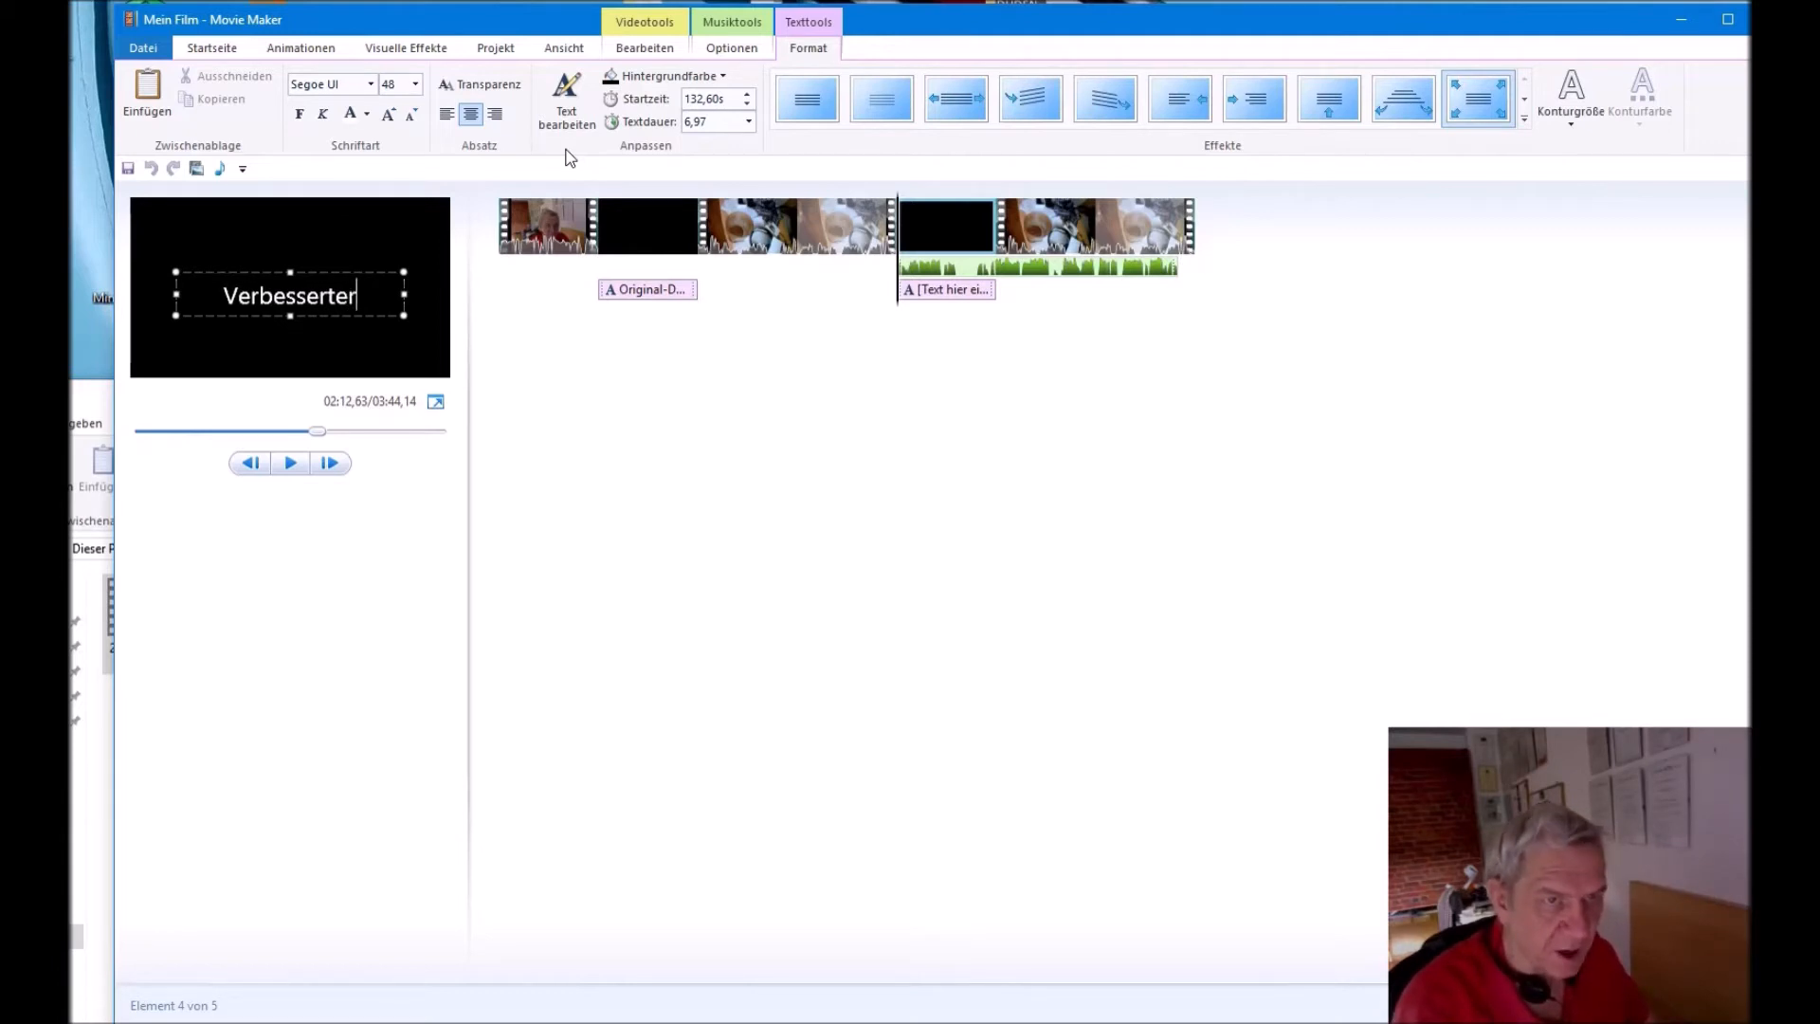
{"action": "type", "text": "Tpm"}
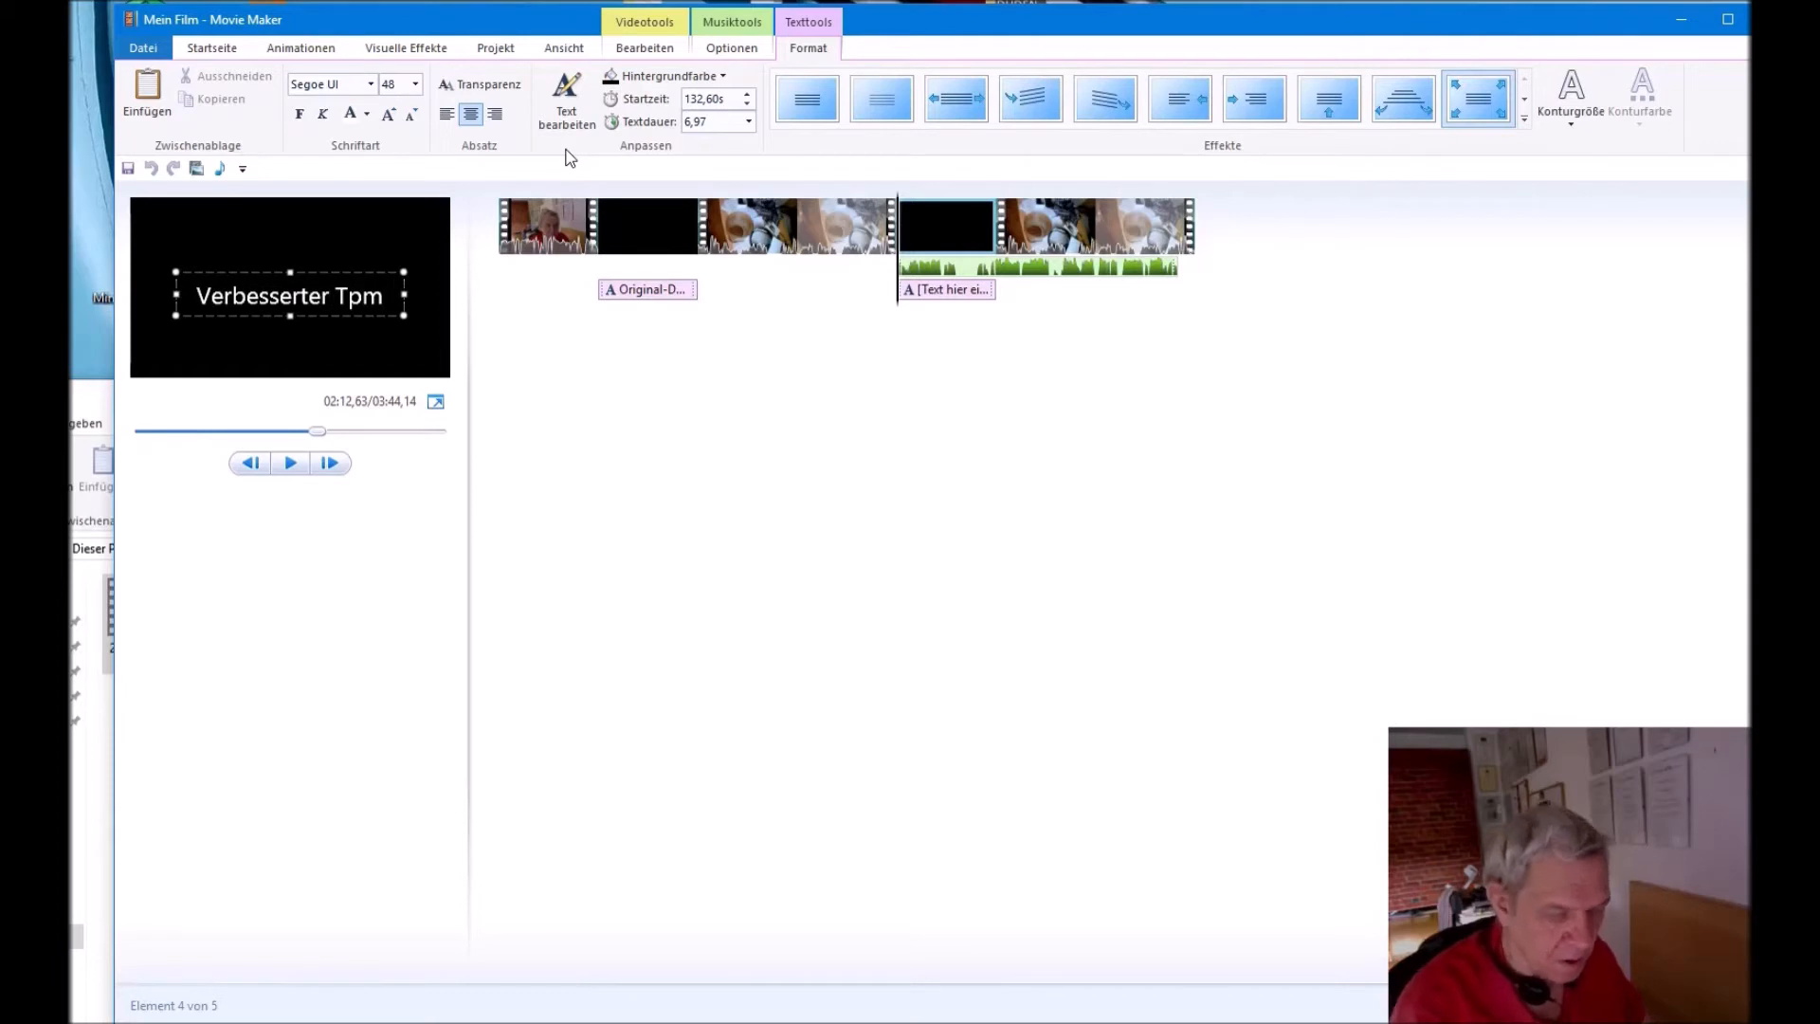
{"action": "key", "text": "BackSpace"}
{"action": "key", "text": "BackSpace"}
{"action": "type", "text": "on"}
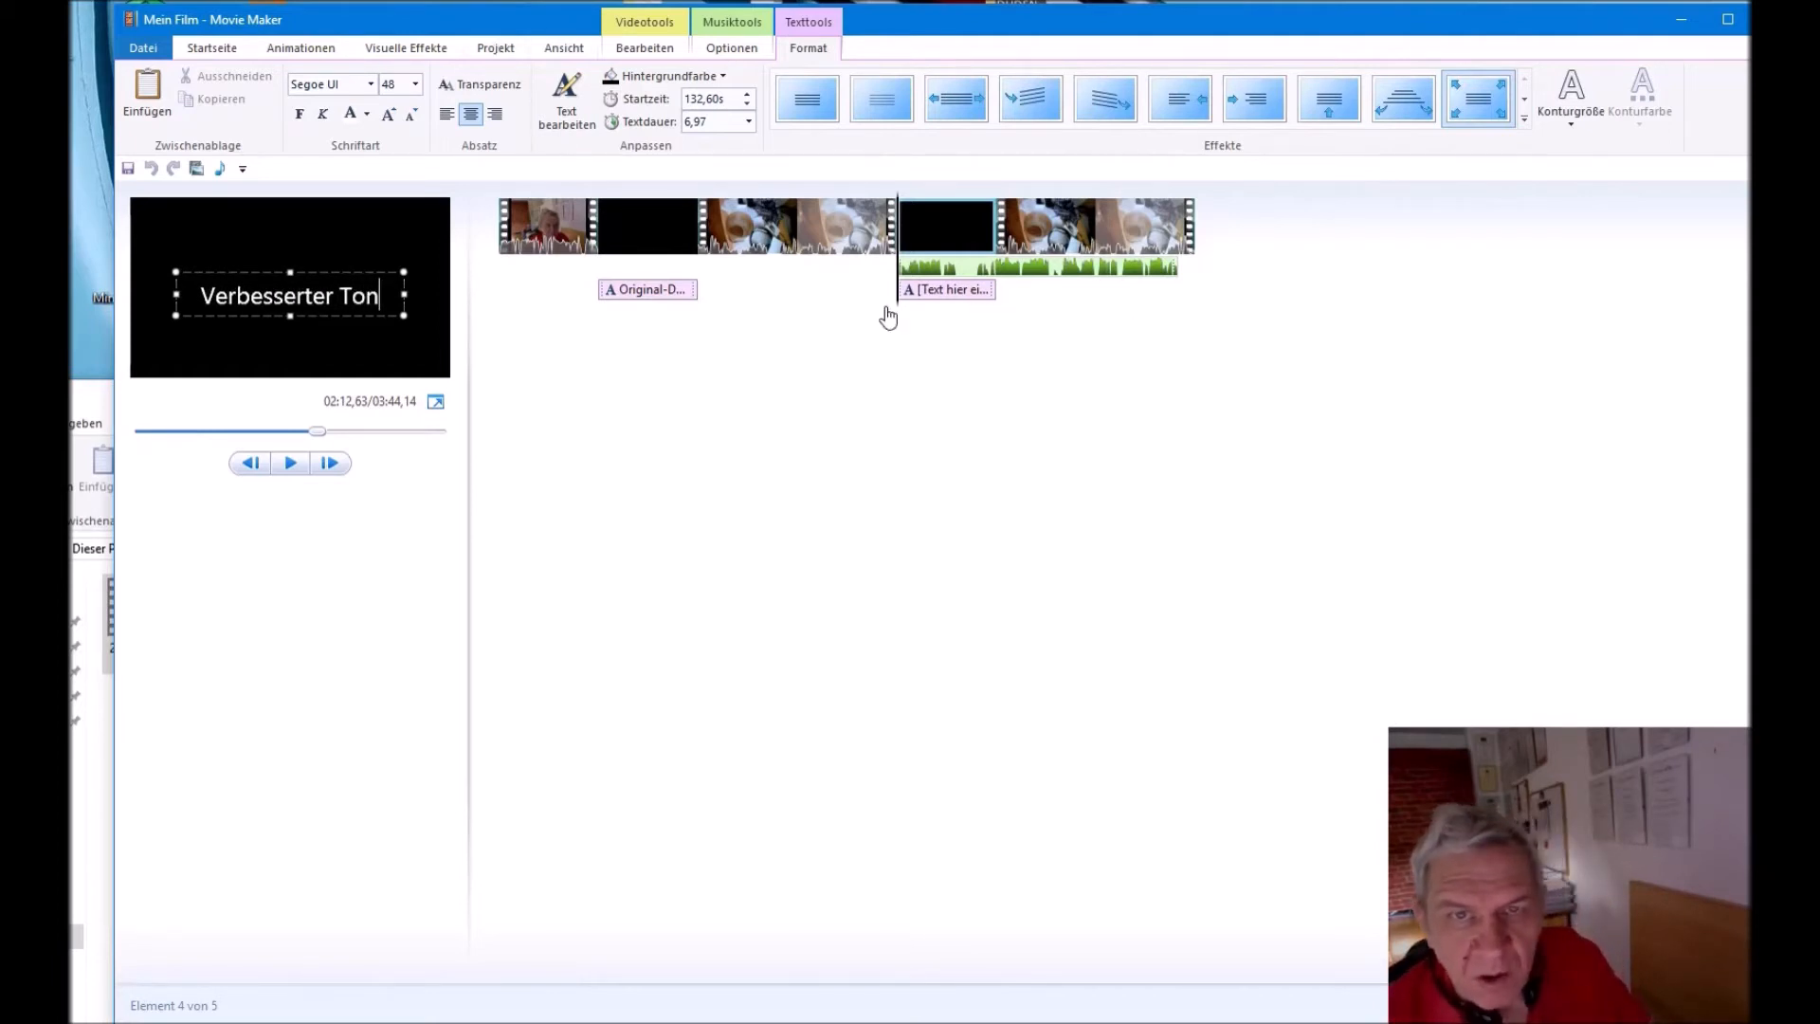
Step: Move the improved music track to just after the new title and play from the title to check its alignment with the video
{"action": "left_click_drag", "start_coordinate": [947, 260], "coordinate": [1007, 277]}
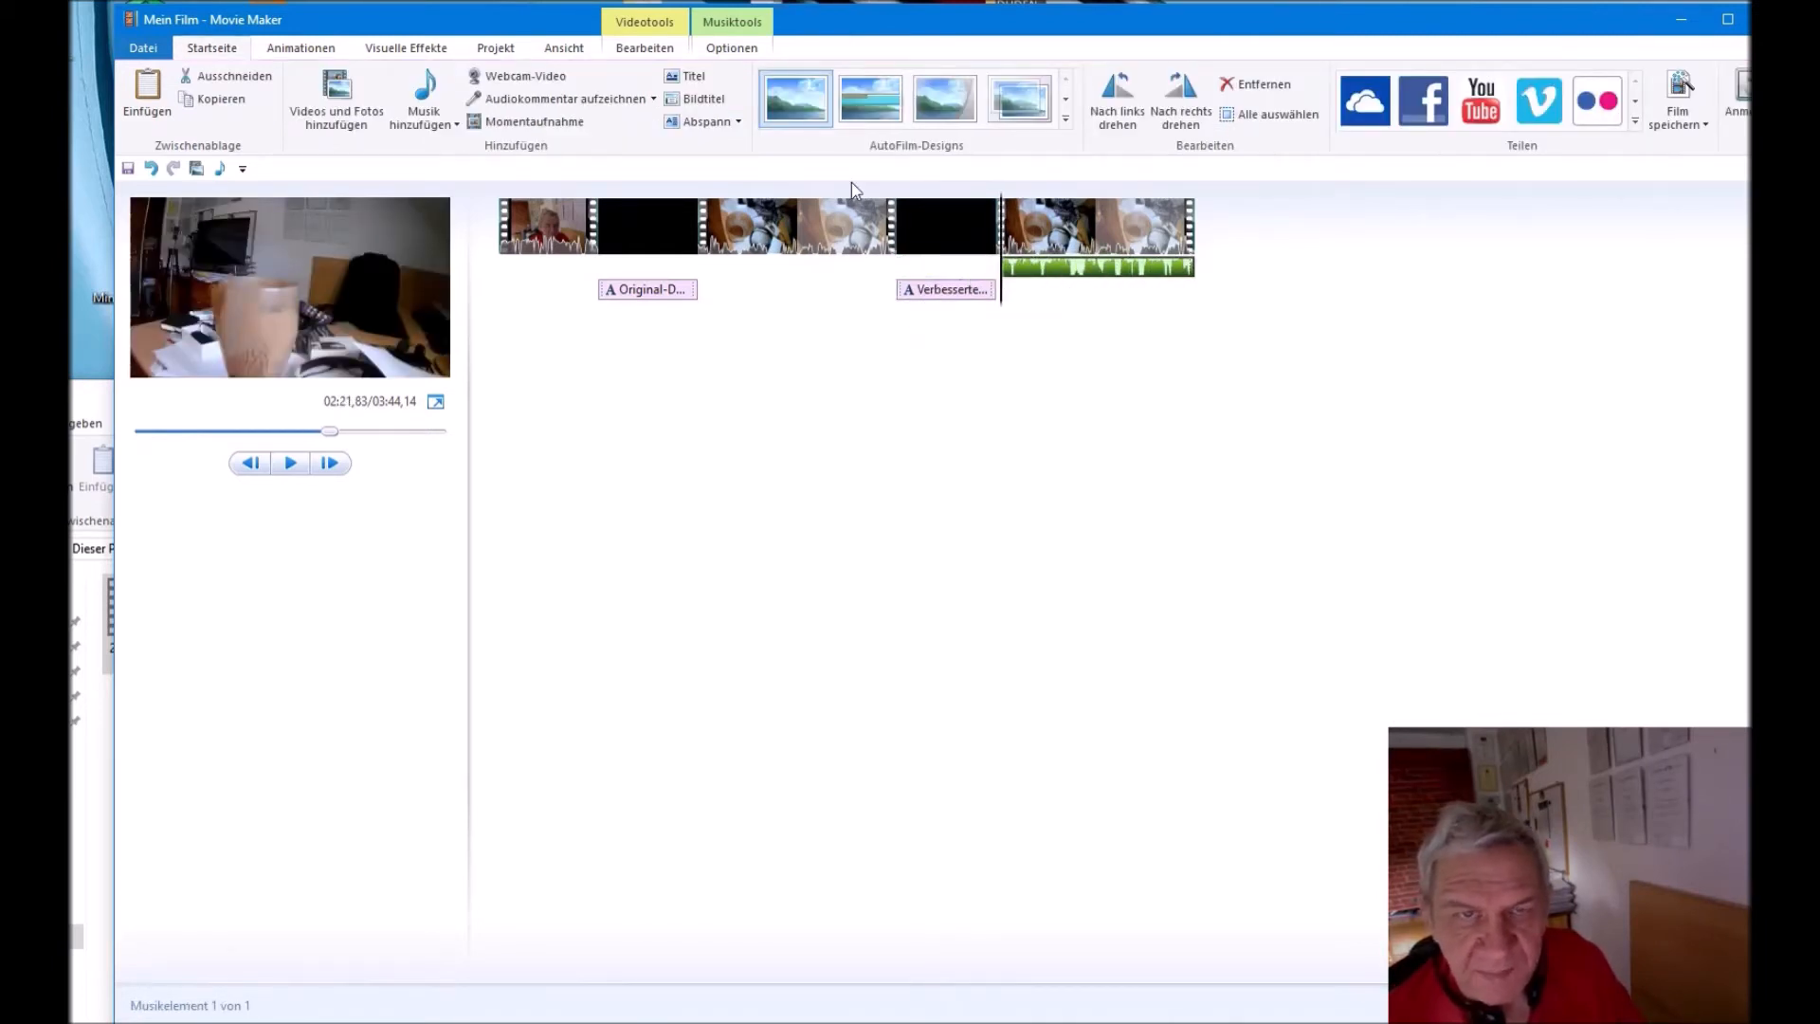
{"action": "left_click", "coordinate": [934, 223]}
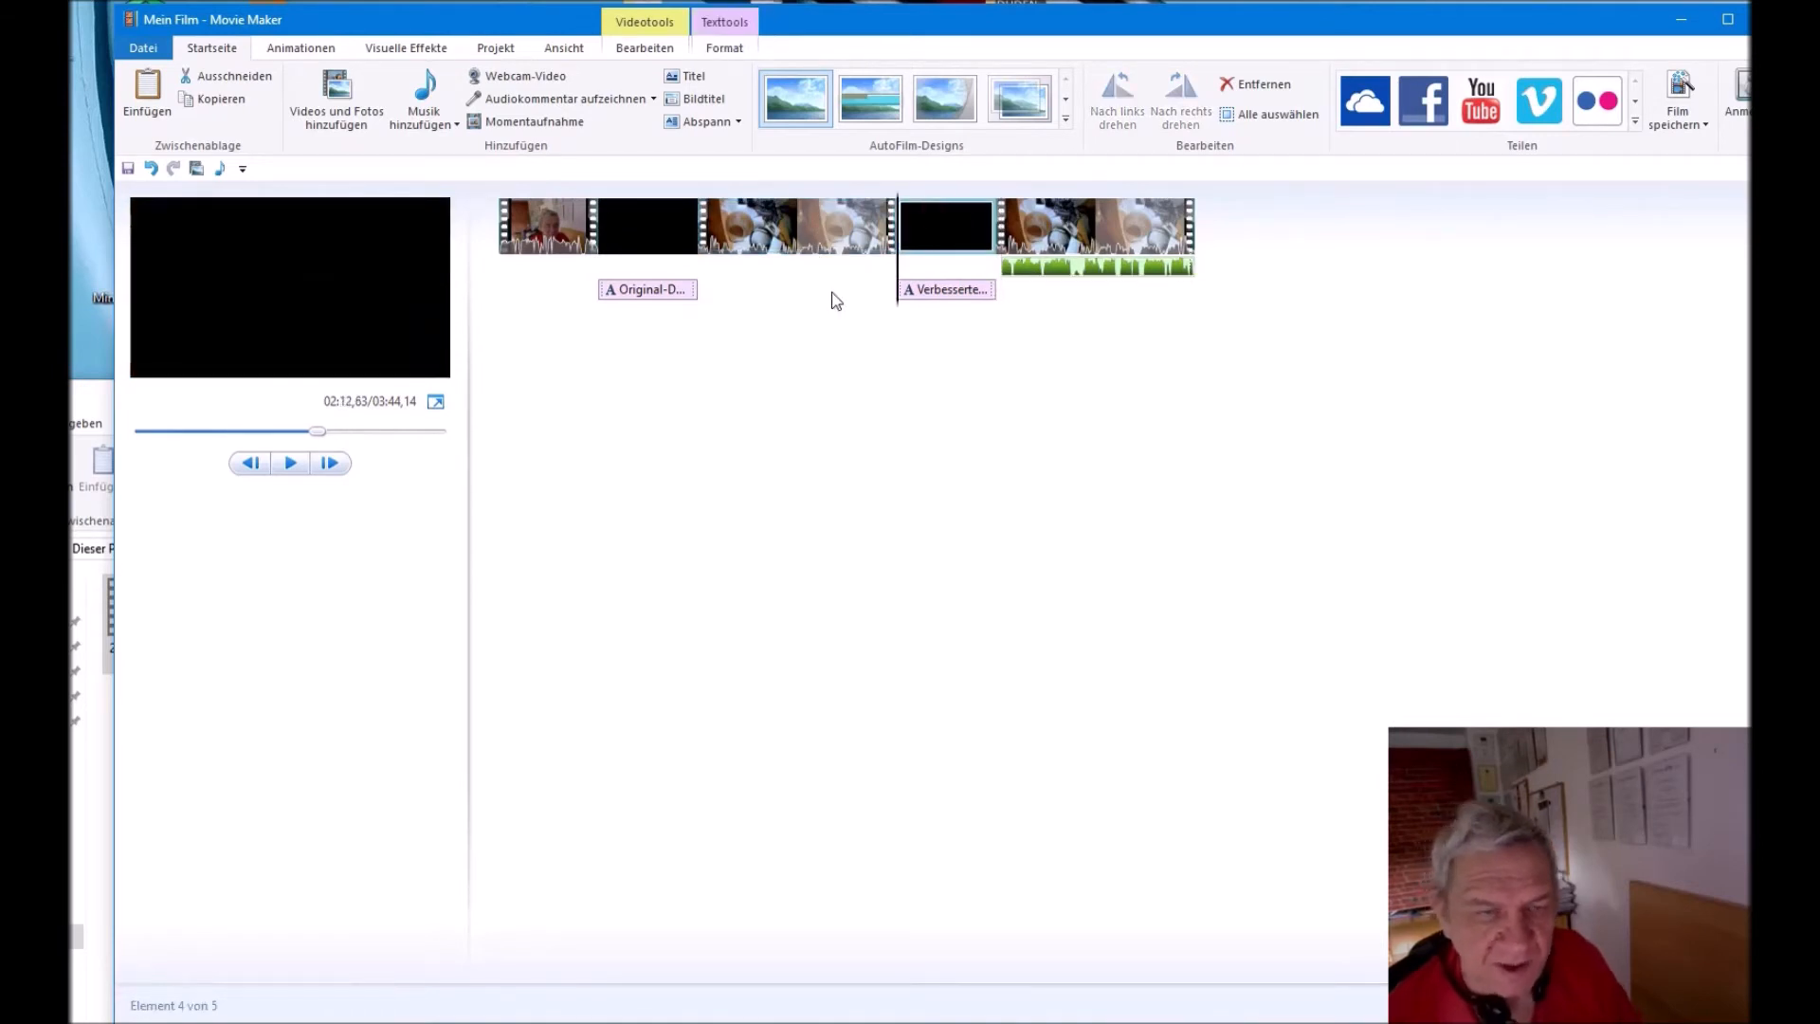
{"action": "left_click", "coordinate": [292, 463]}
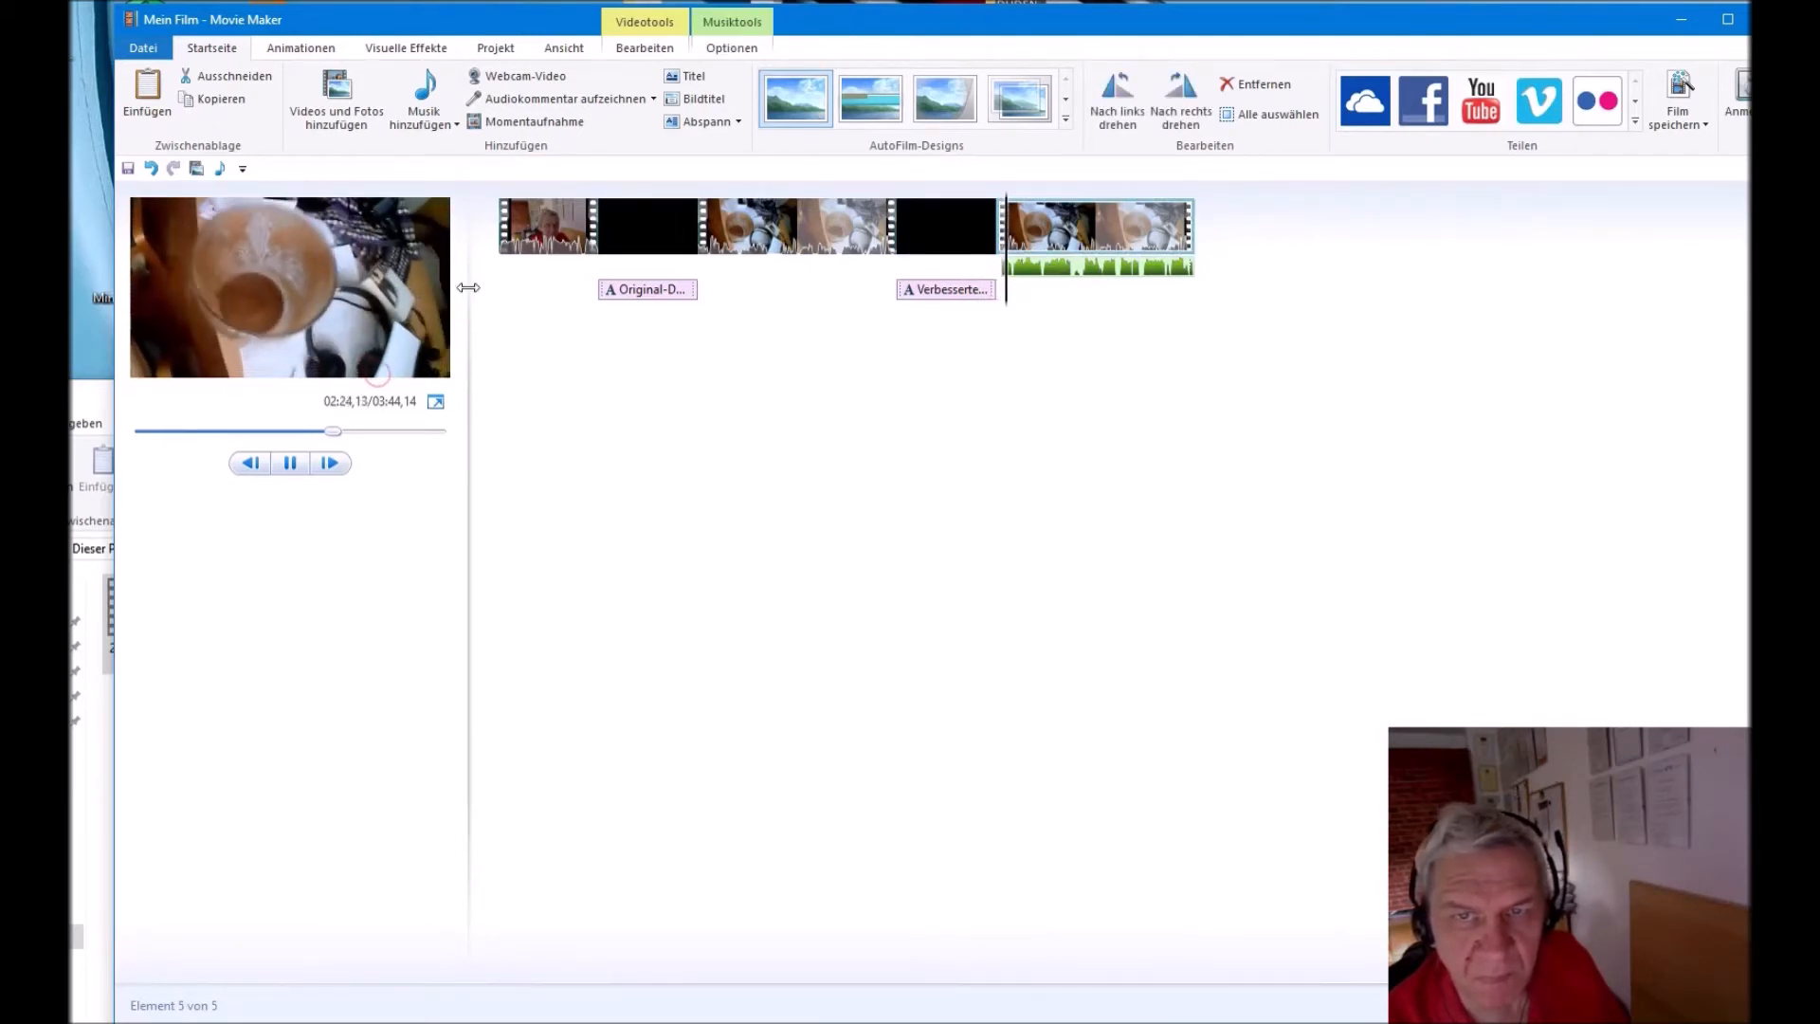
{"action": "left_click", "coordinate": [292, 463]}
Step: Shift the music track slightly earlier to the end of the "Verbesserter Ton" title and play from that title to check the sync
{"action": "left_click_drag", "start_coordinate": [1062, 278], "coordinate": [1006, 276]}
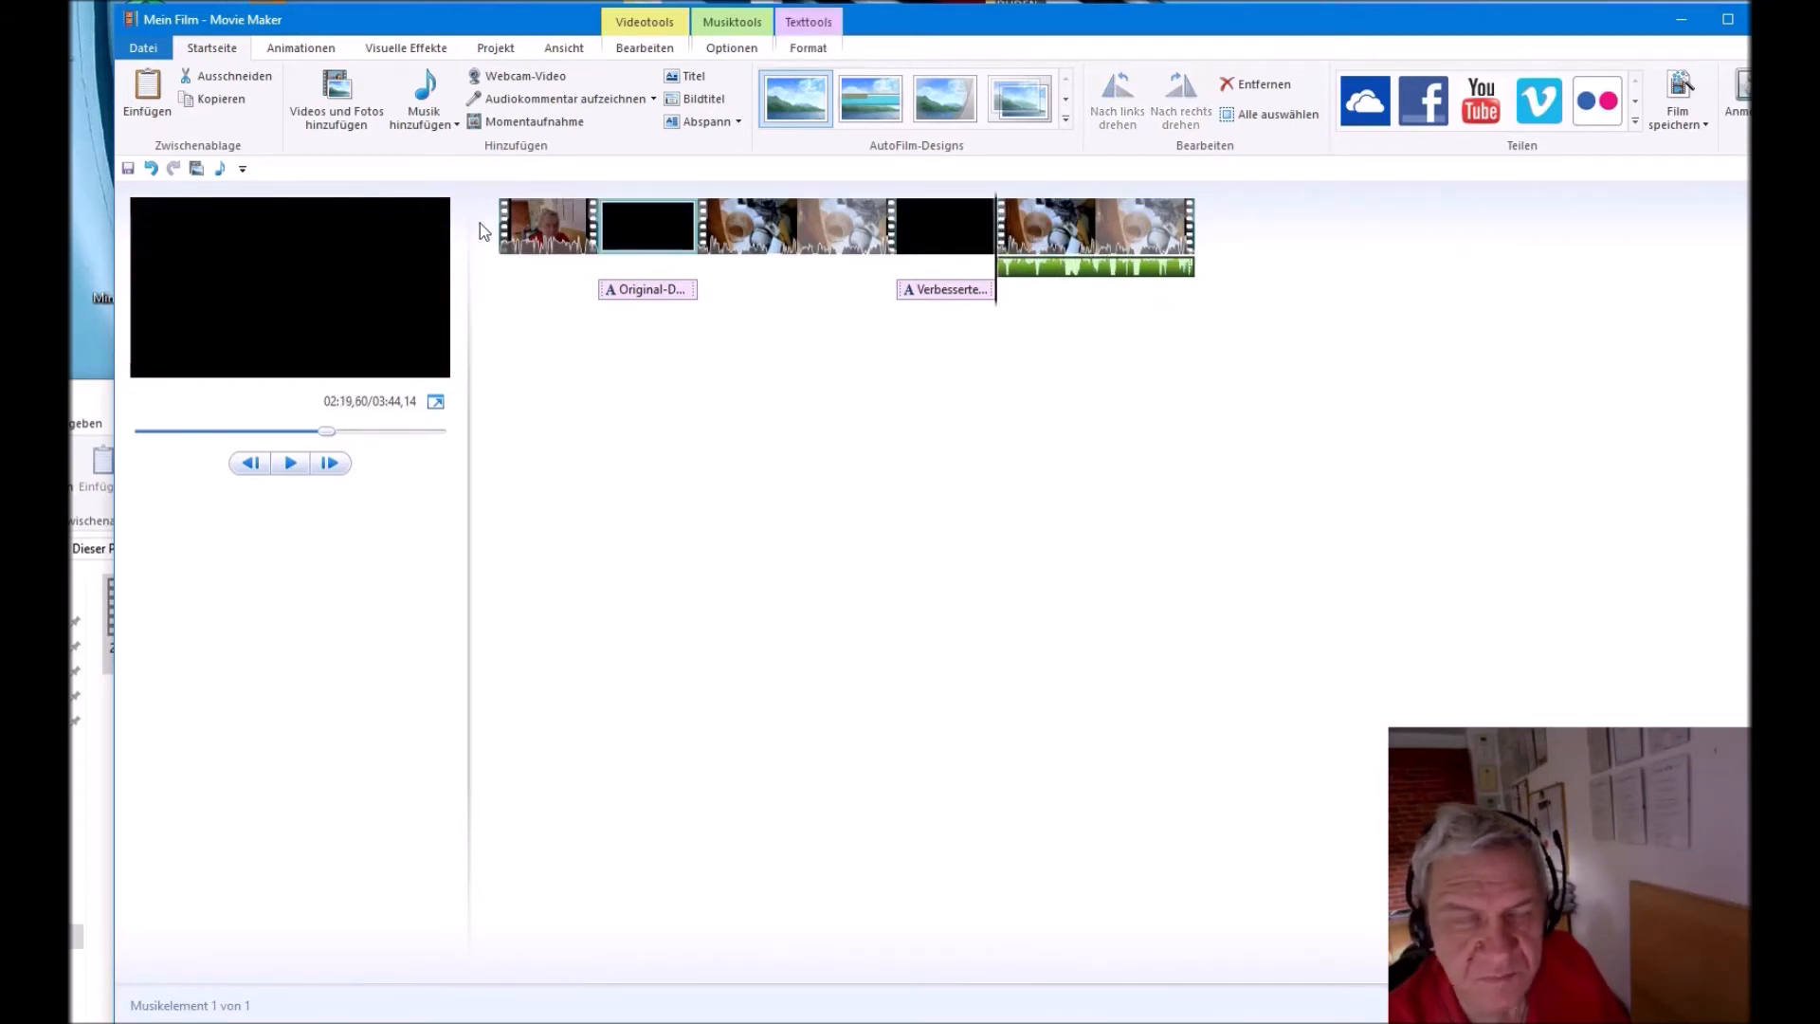
{"action": "left_click", "coordinate": [912, 212]}
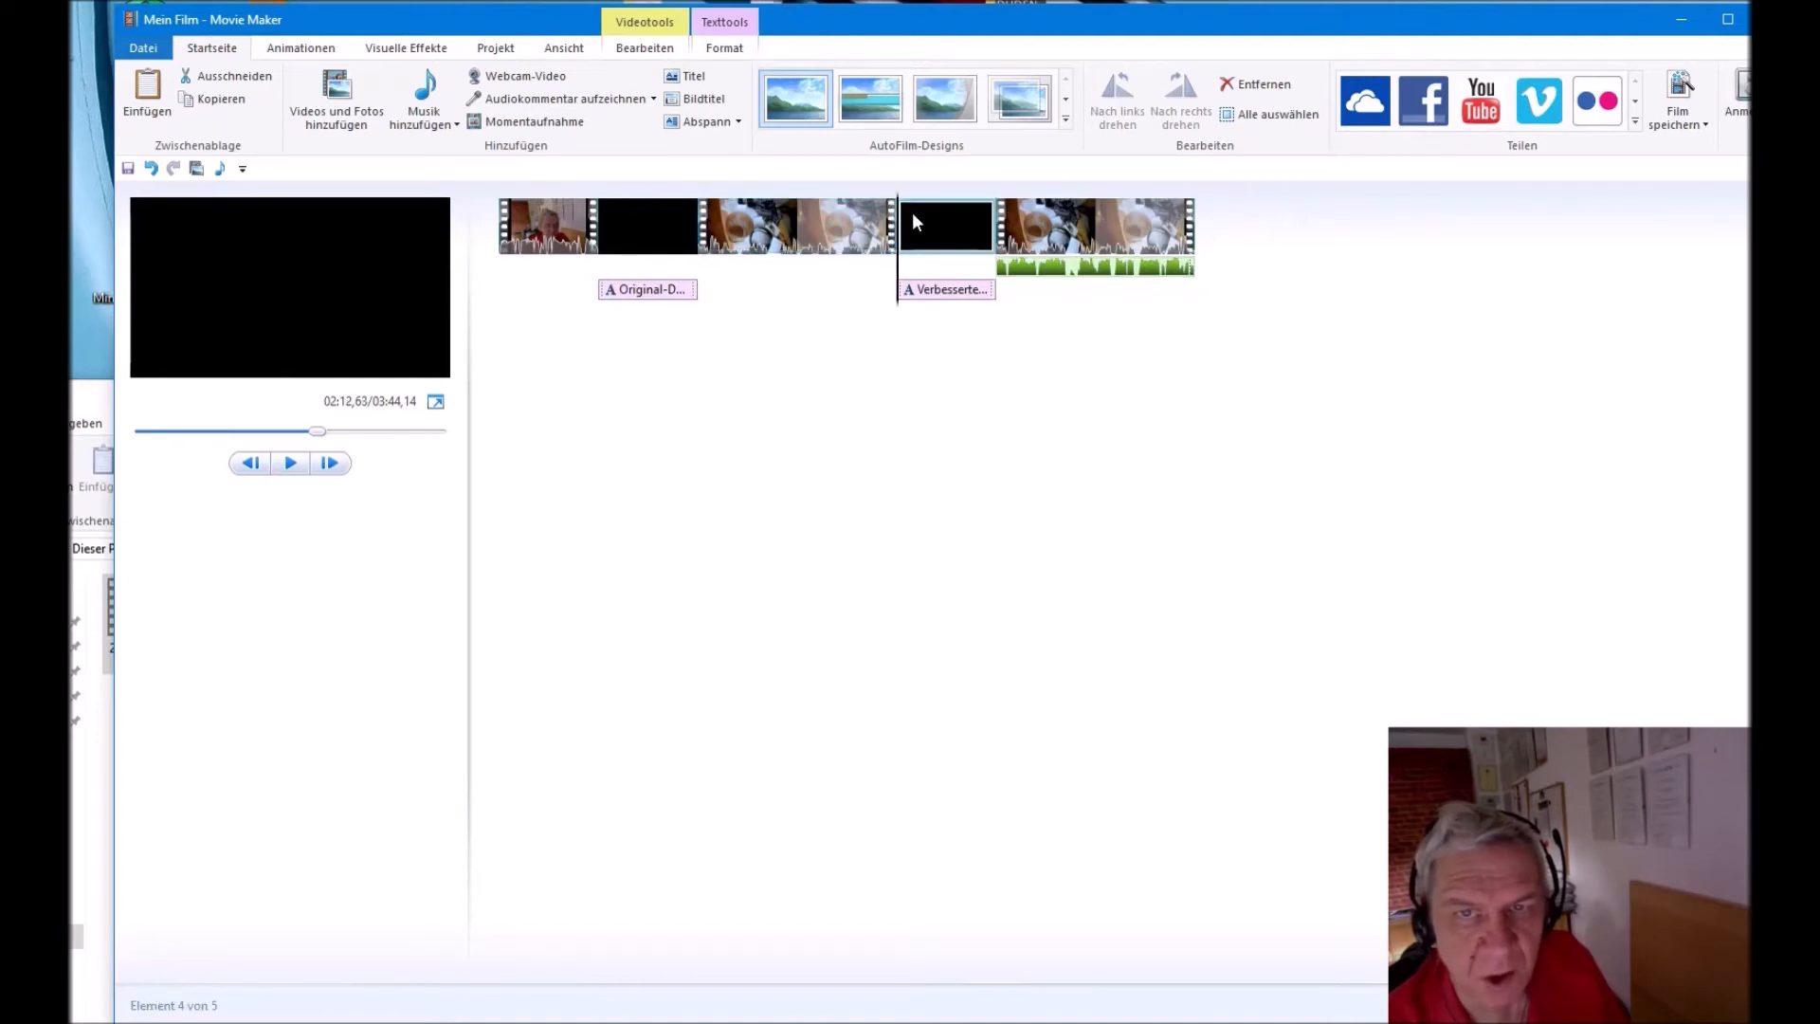
{"action": "left_click", "coordinate": [288, 463]}
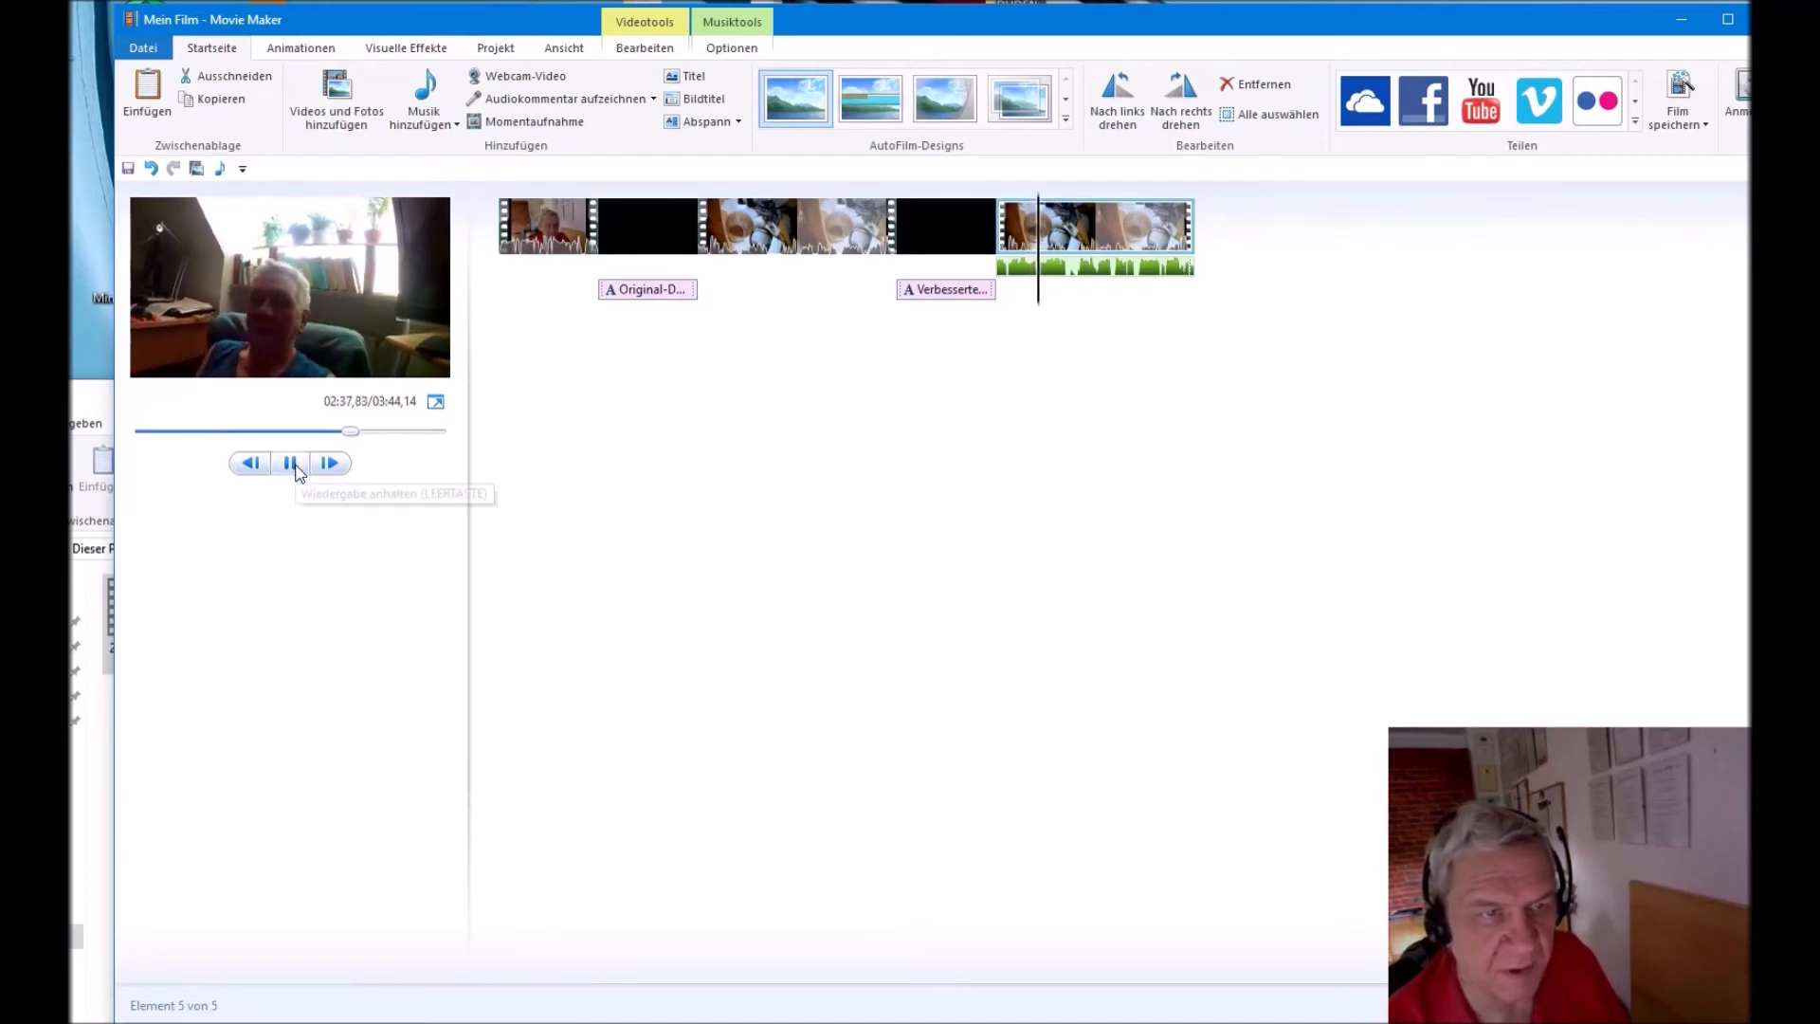
{"action": "left_click", "coordinate": [294, 462]}
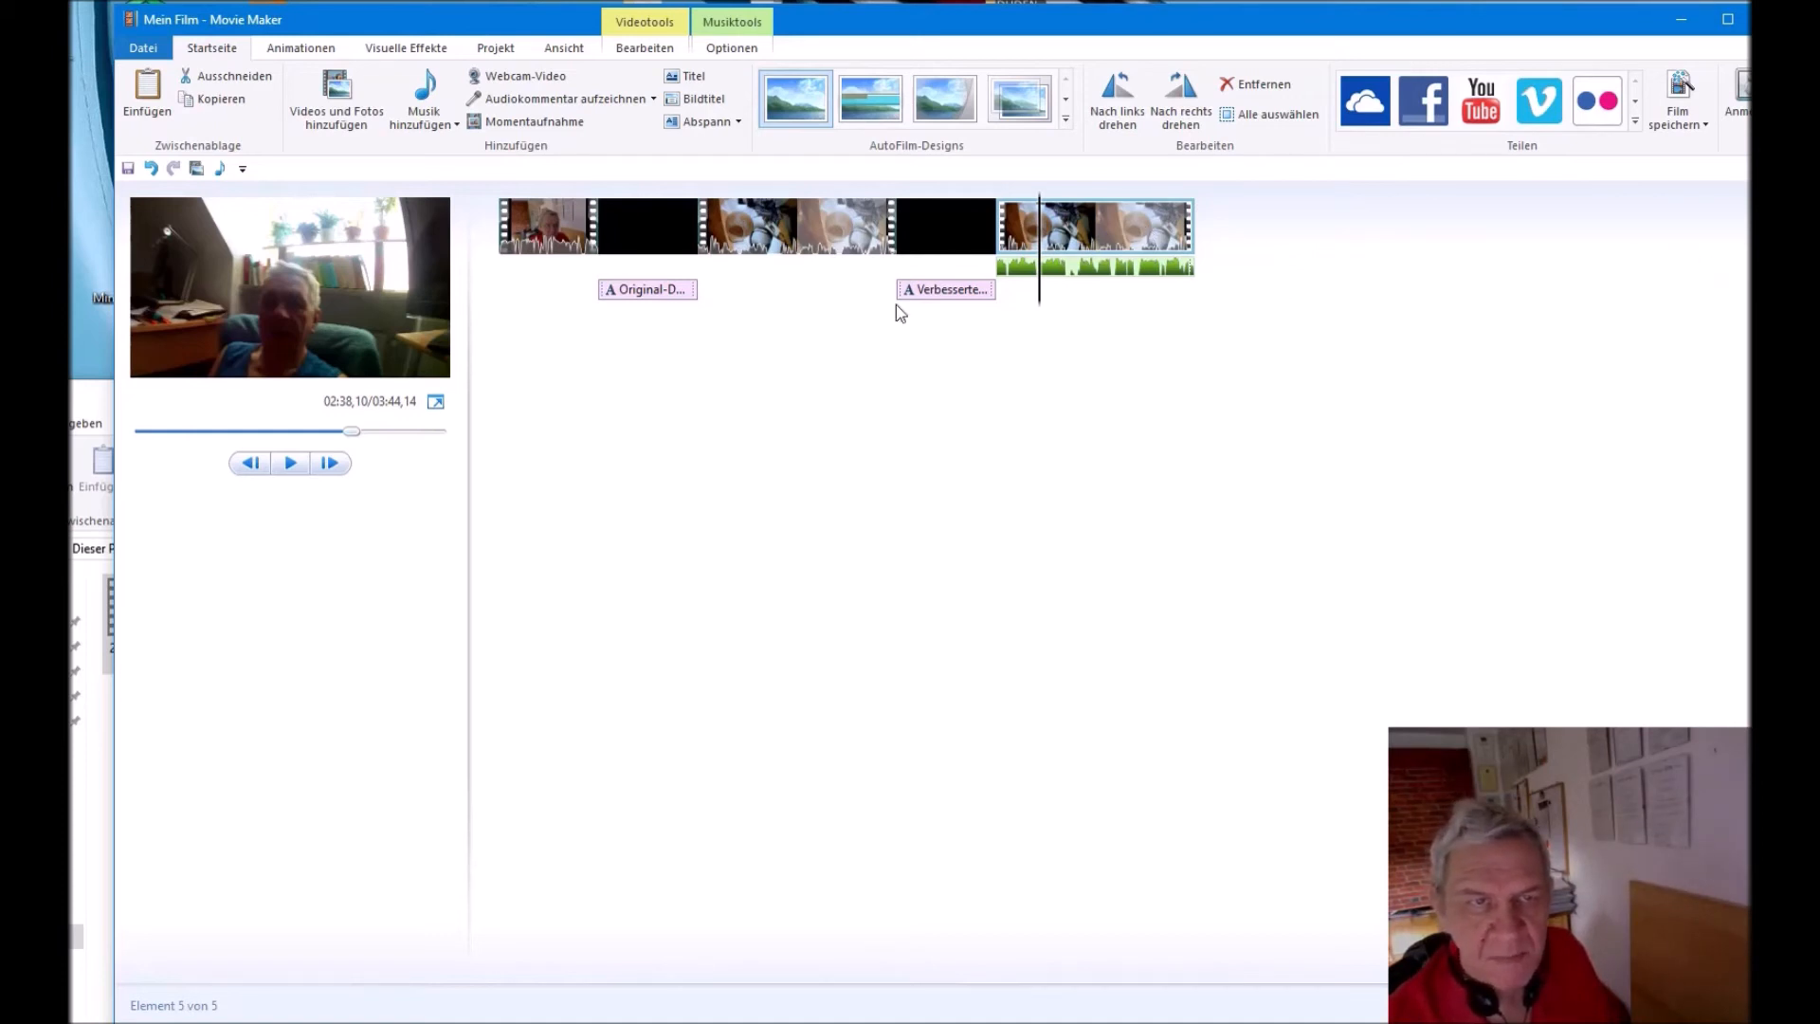
Step: Add "Intro grün, Logo final.mp4" from the Videos folder between the opening webcam clip and the first title
{"action": "left_click", "coordinate": [526, 234]}
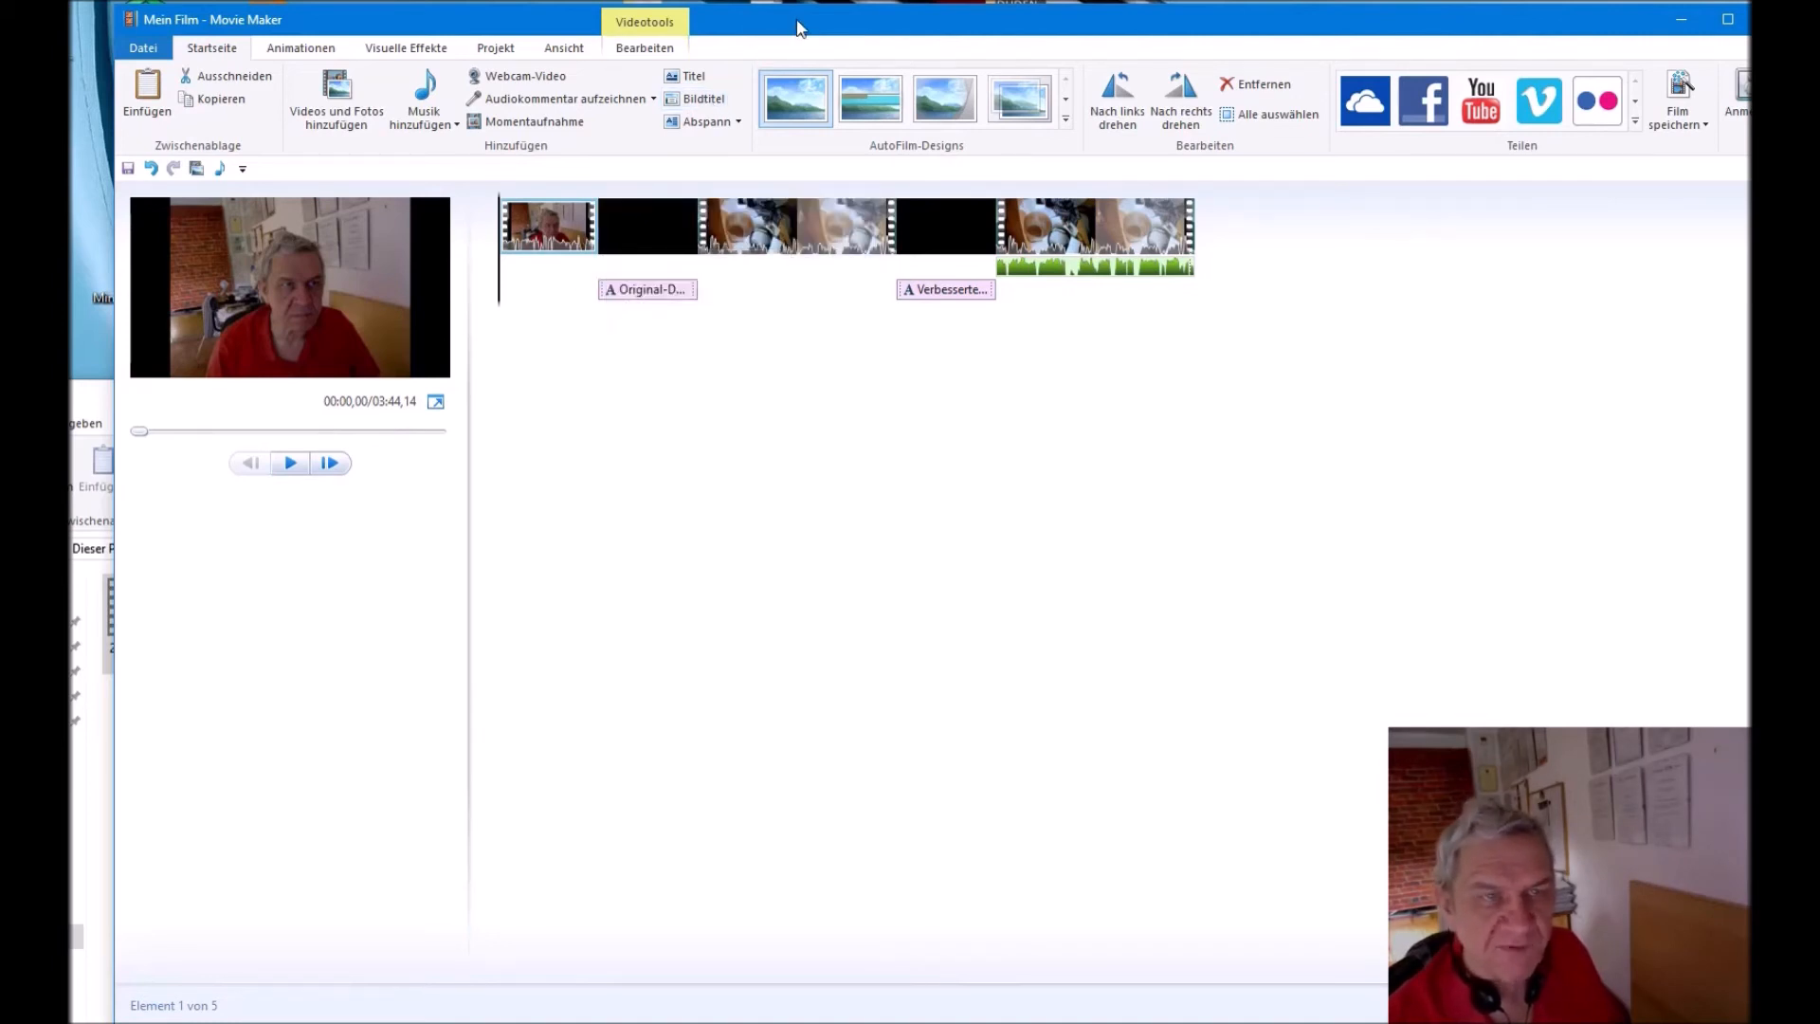
{"action": "left_click", "coordinate": [99, 415]}
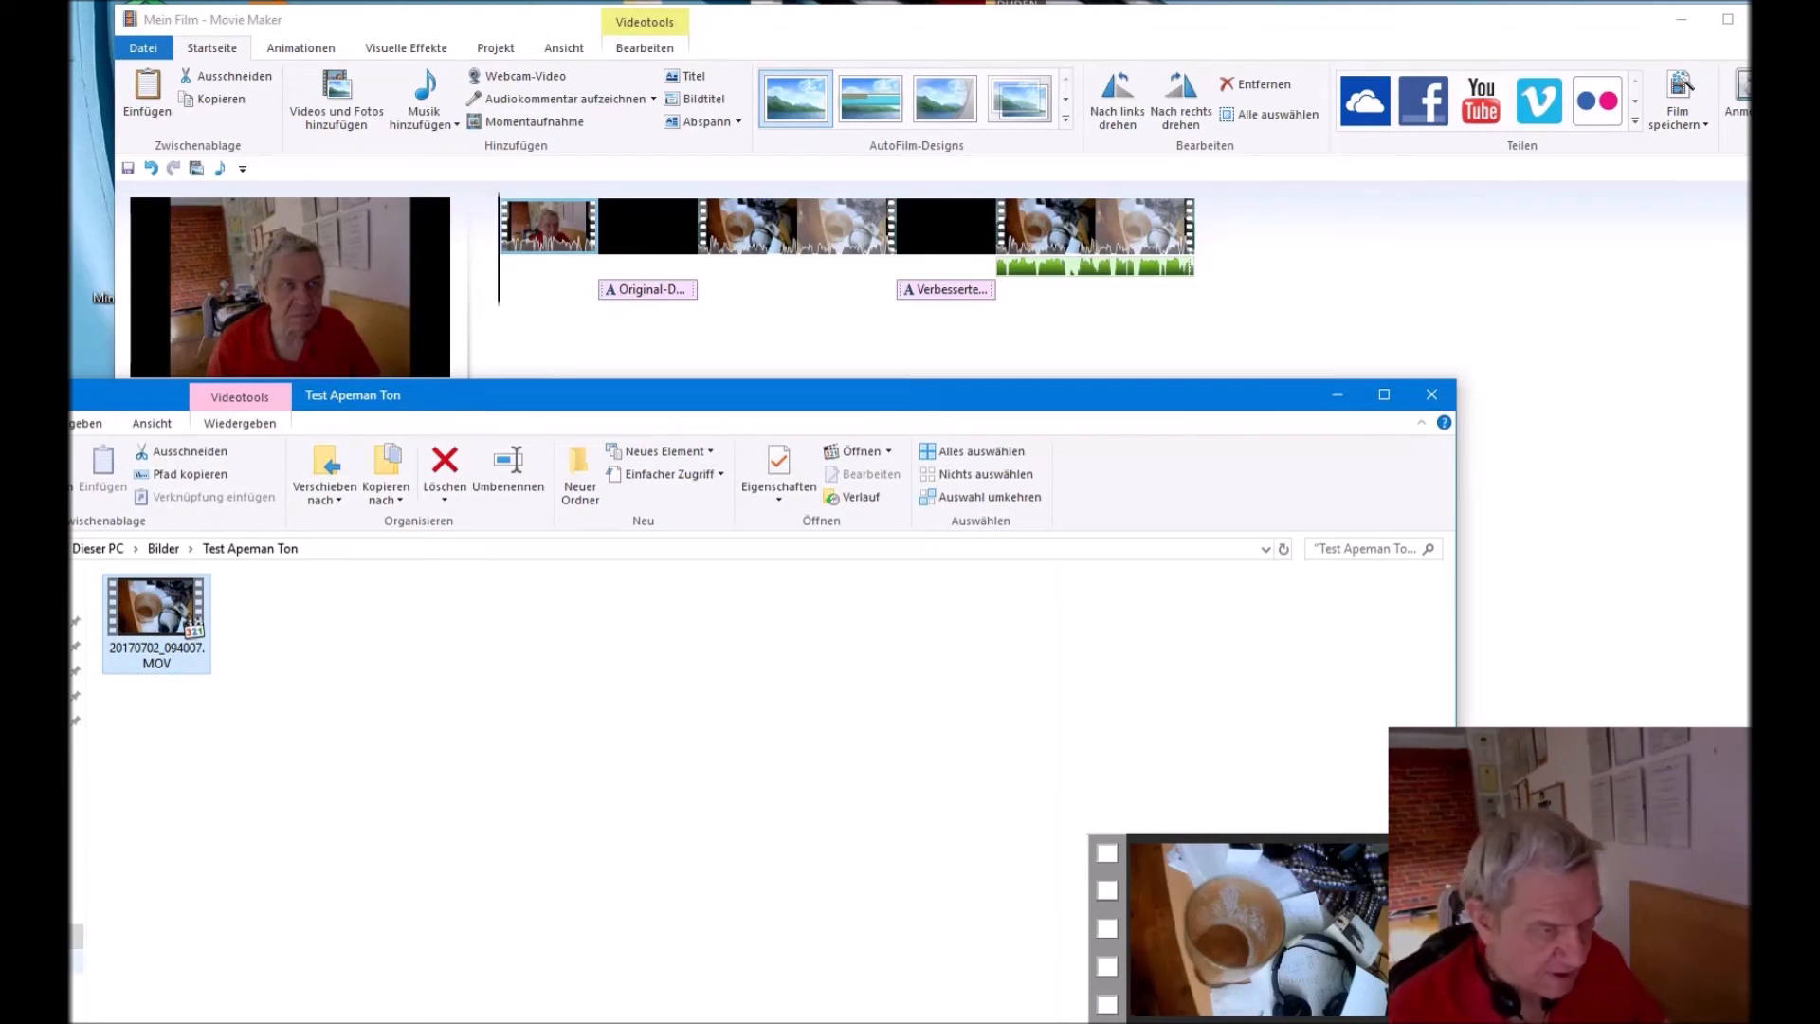
{"action": "left_click", "coordinate": [47, 958]}
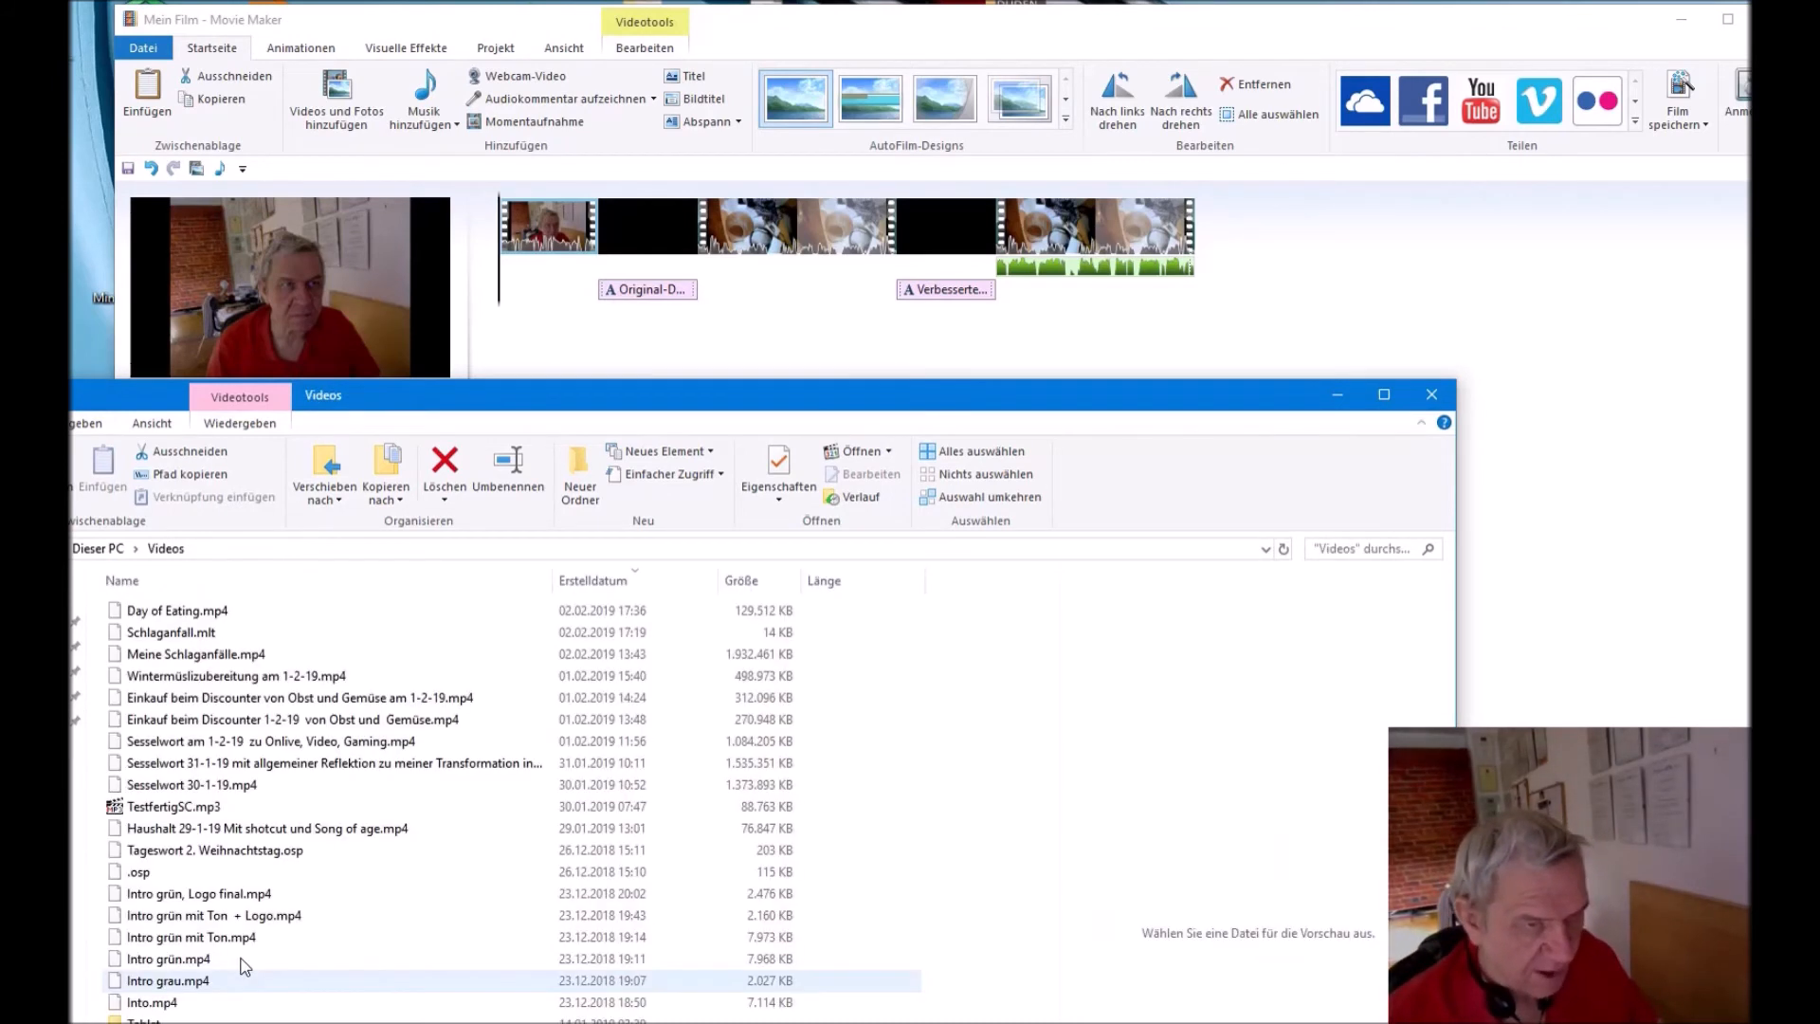
{"action": "left_click", "coordinate": [198, 899]}
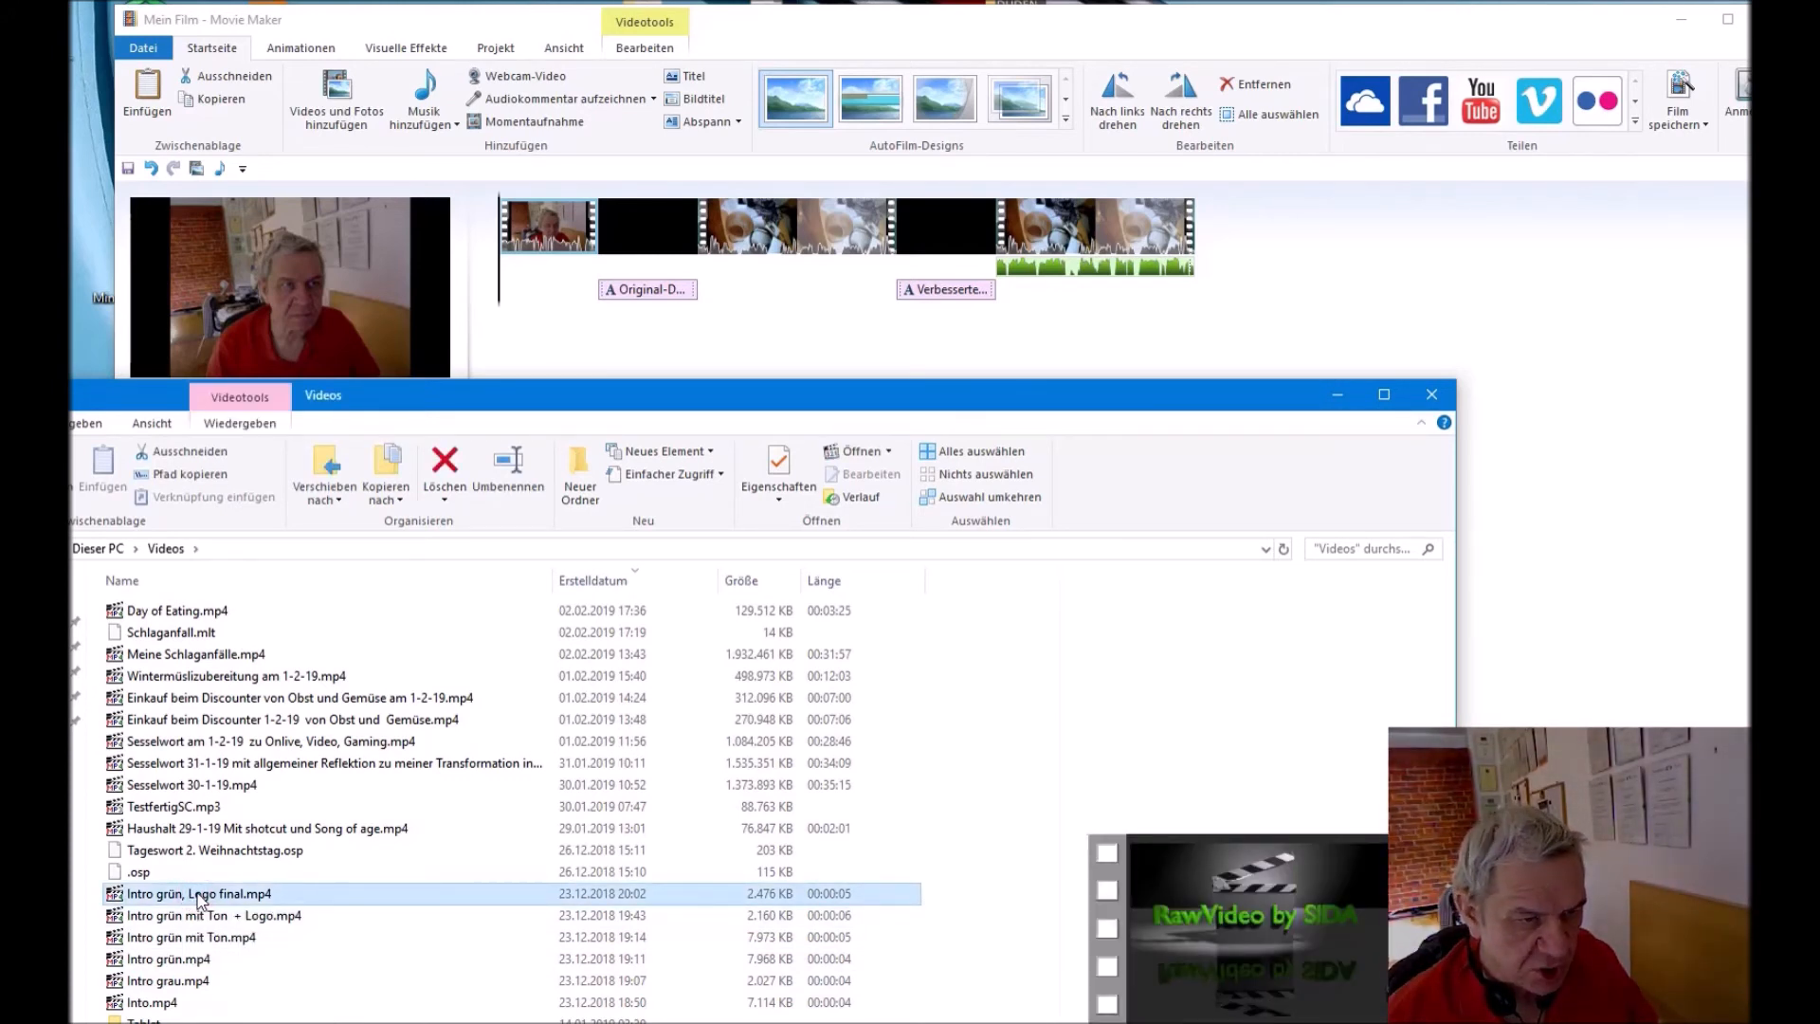
{"action": "left_click_drag", "start_coordinate": [199, 899], "coordinate": [603, 228]}
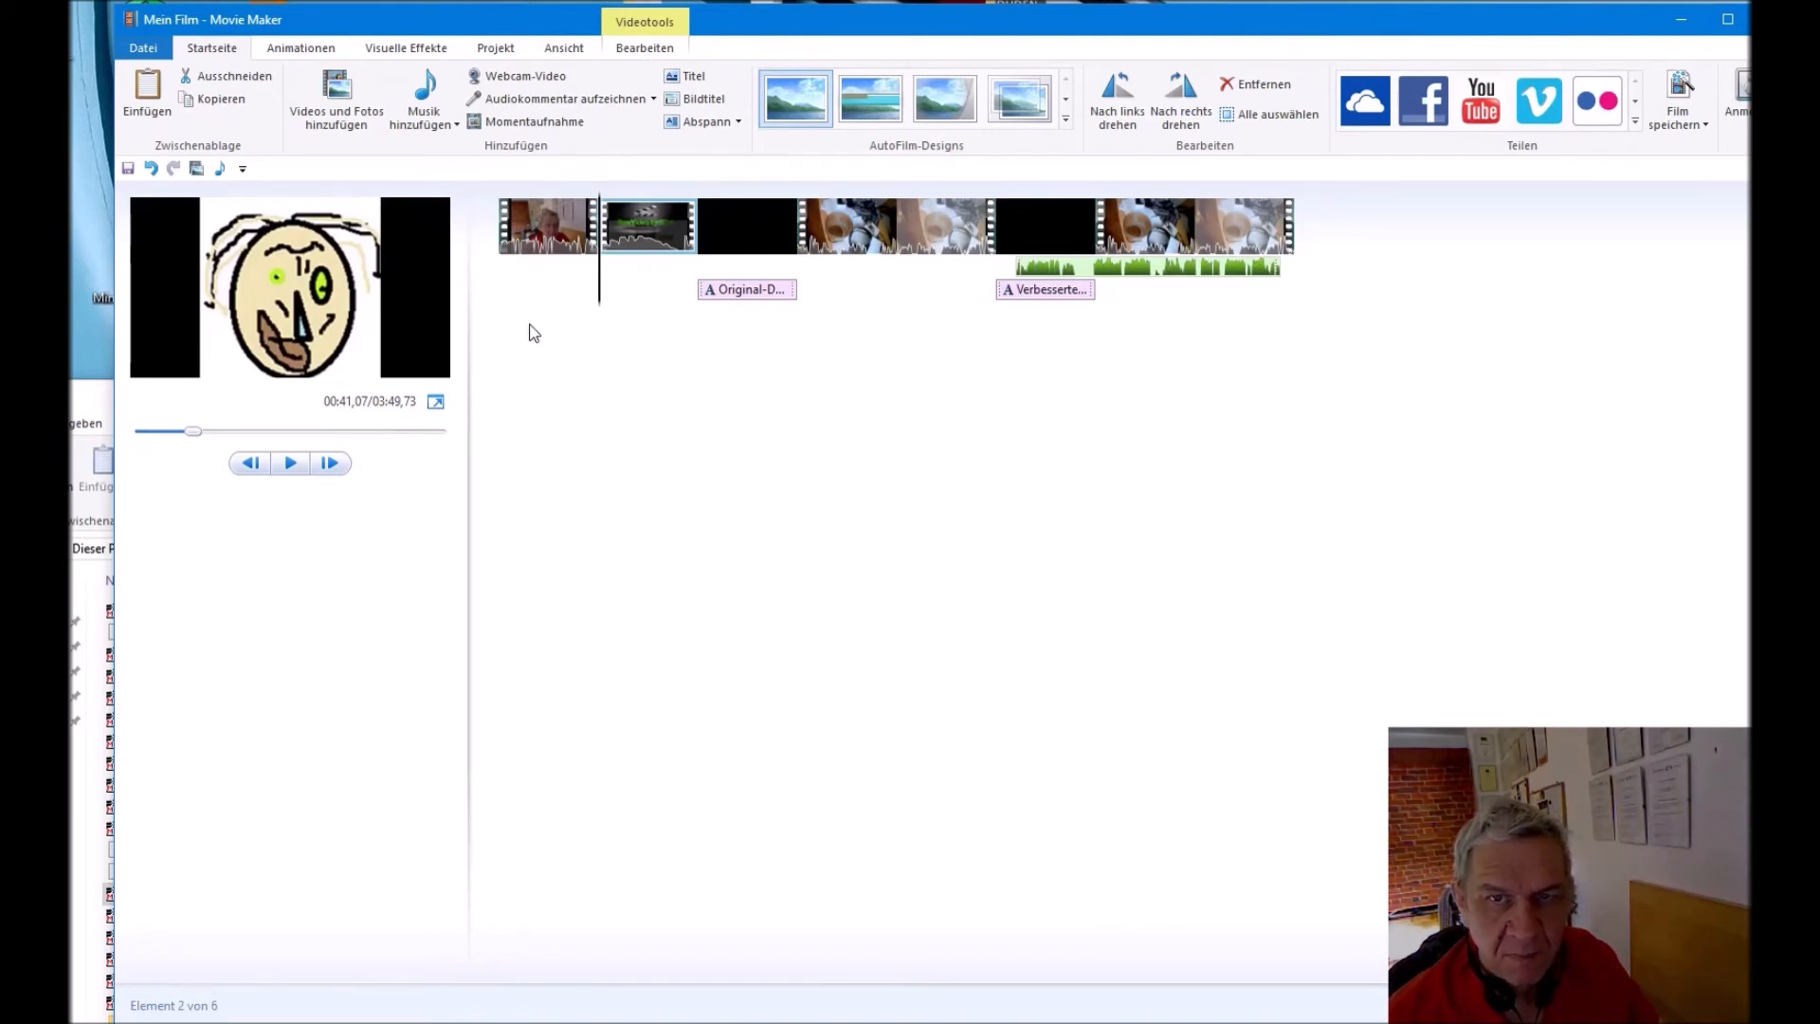
Step: Move the displaced music track back under the second camera clip and play the transition from its title
{"action": "mouse_move", "coordinate": [1089, 271]}
{"action": "left_mouse_down"}
{"action": "mouse_move", "coordinate": [1132, 275]}
{"action": "mouse_move", "coordinate": [1101, 289]}
{"action": "left_mouse_up"}
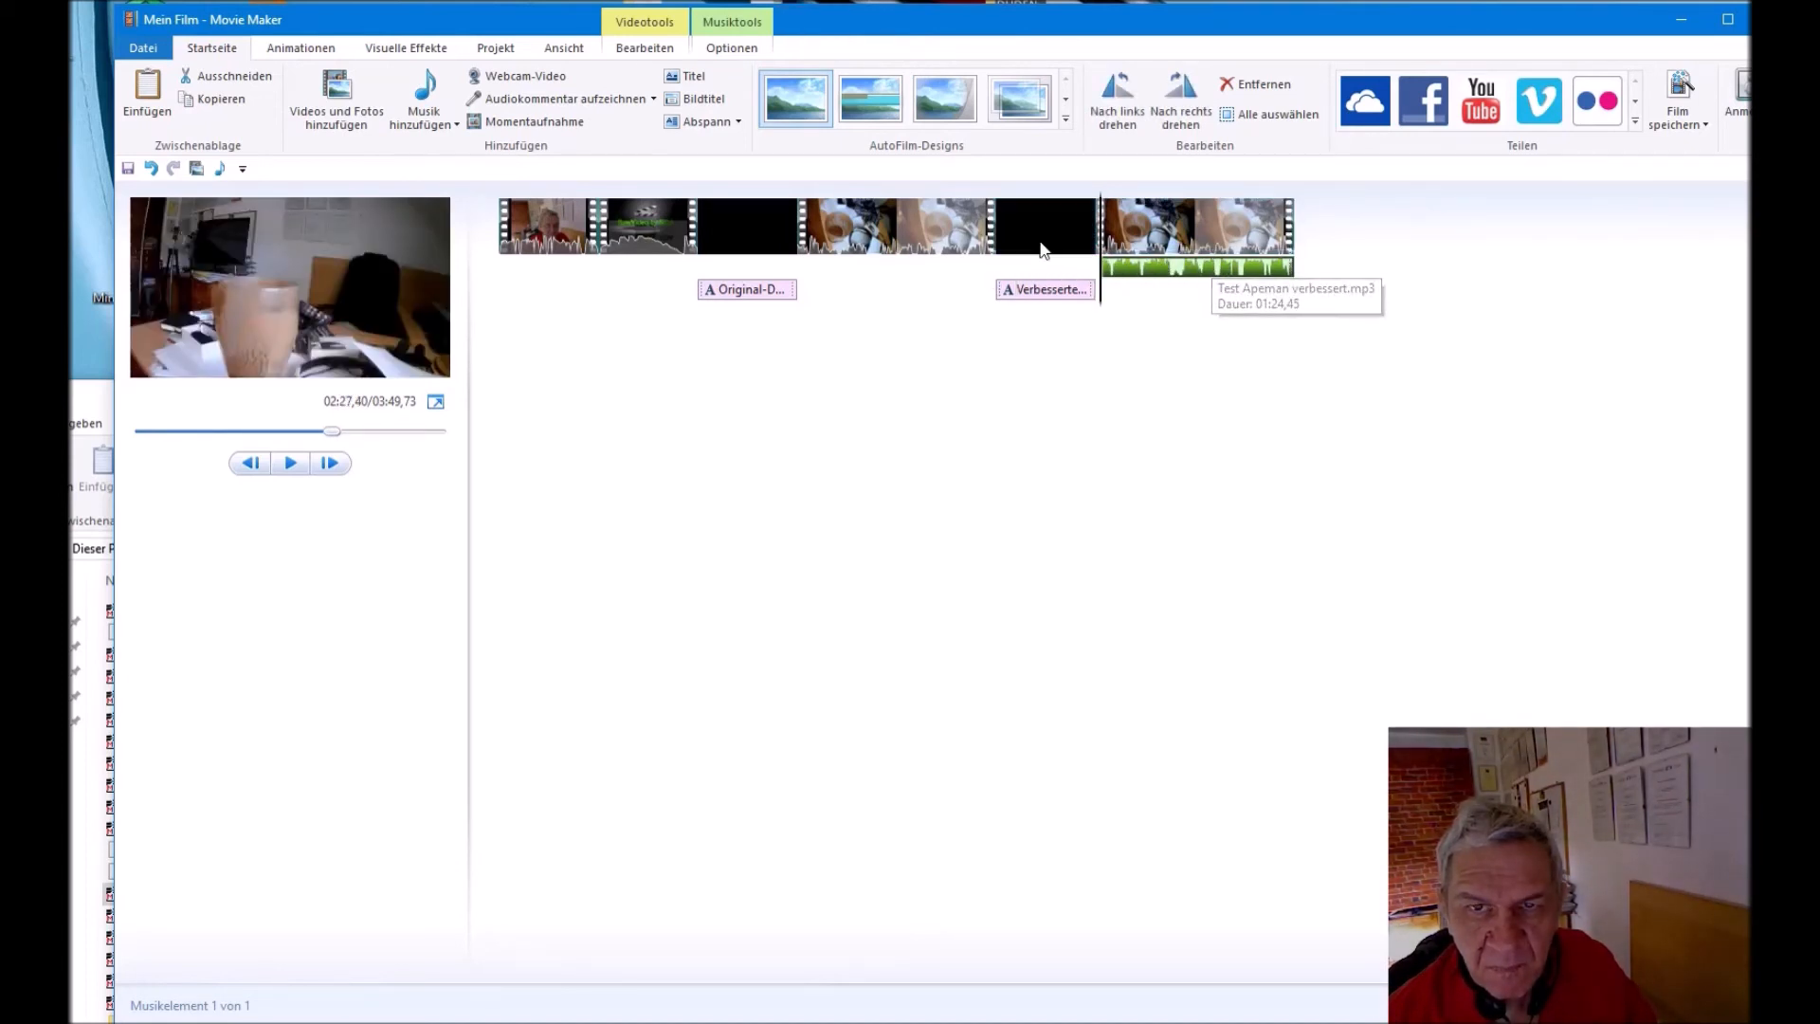
{"action": "left_click", "coordinate": [1087, 230]}
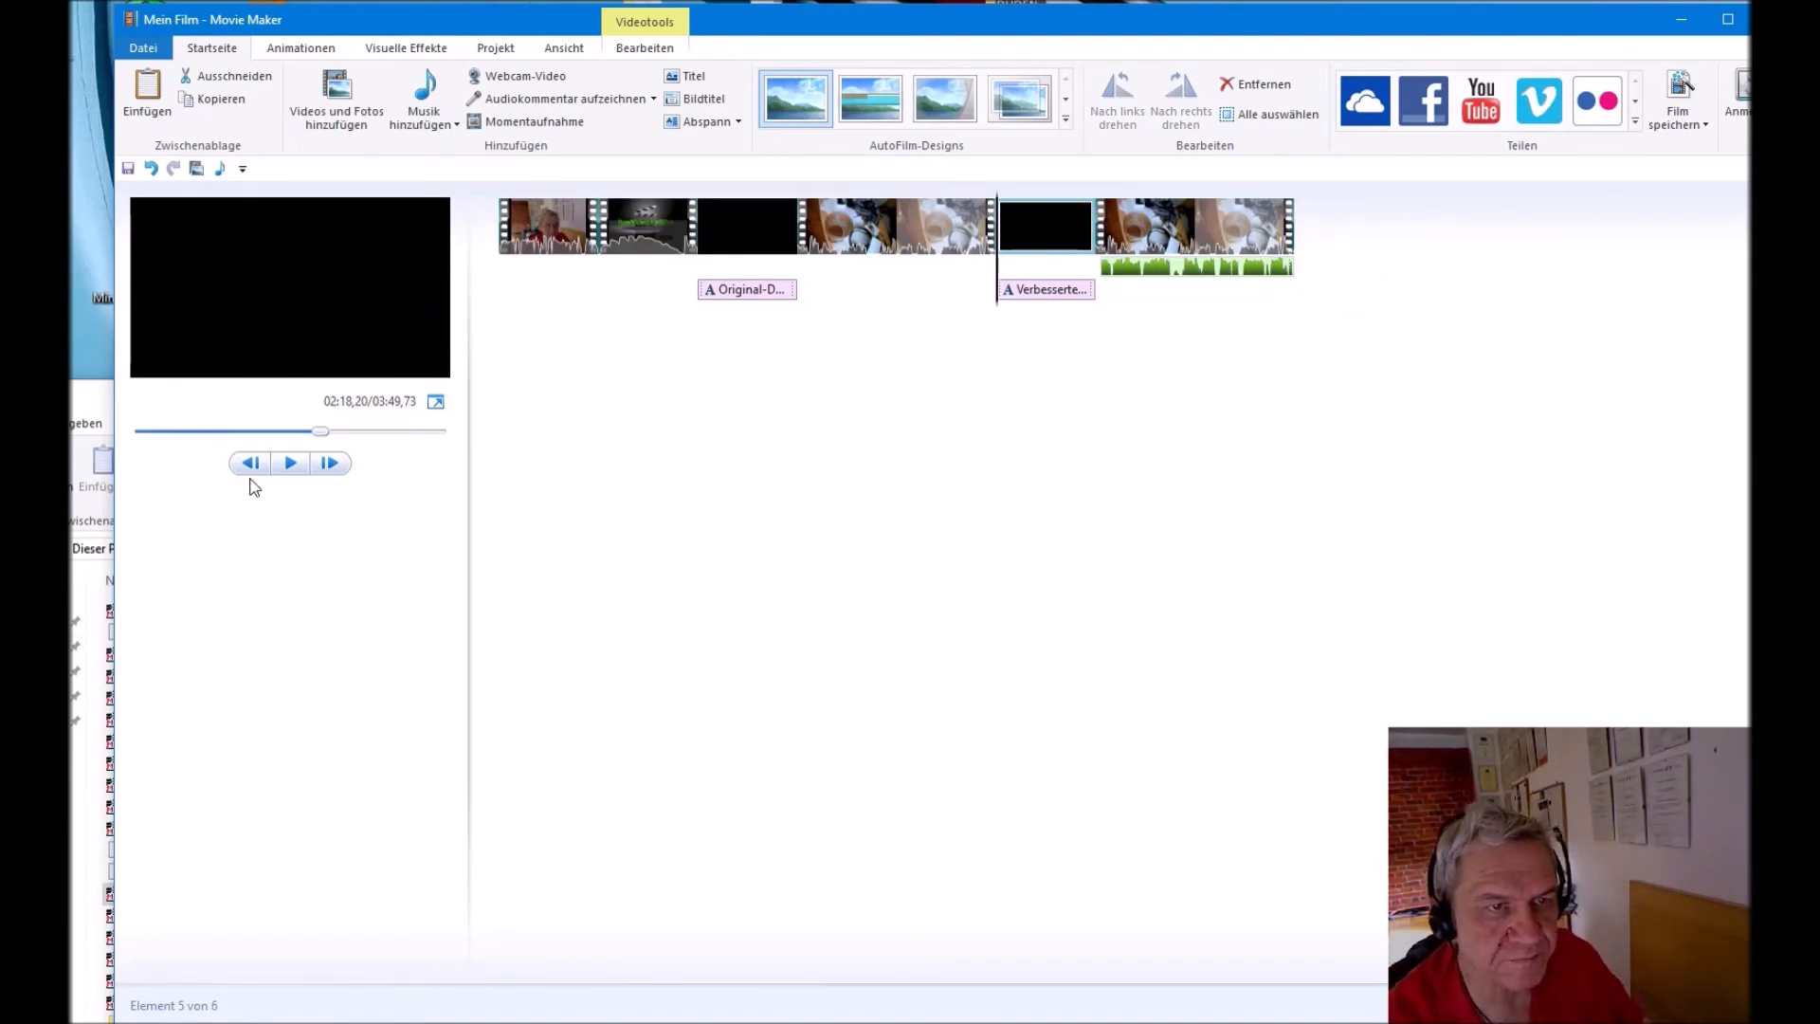
{"action": "left_click", "coordinate": [293, 464]}
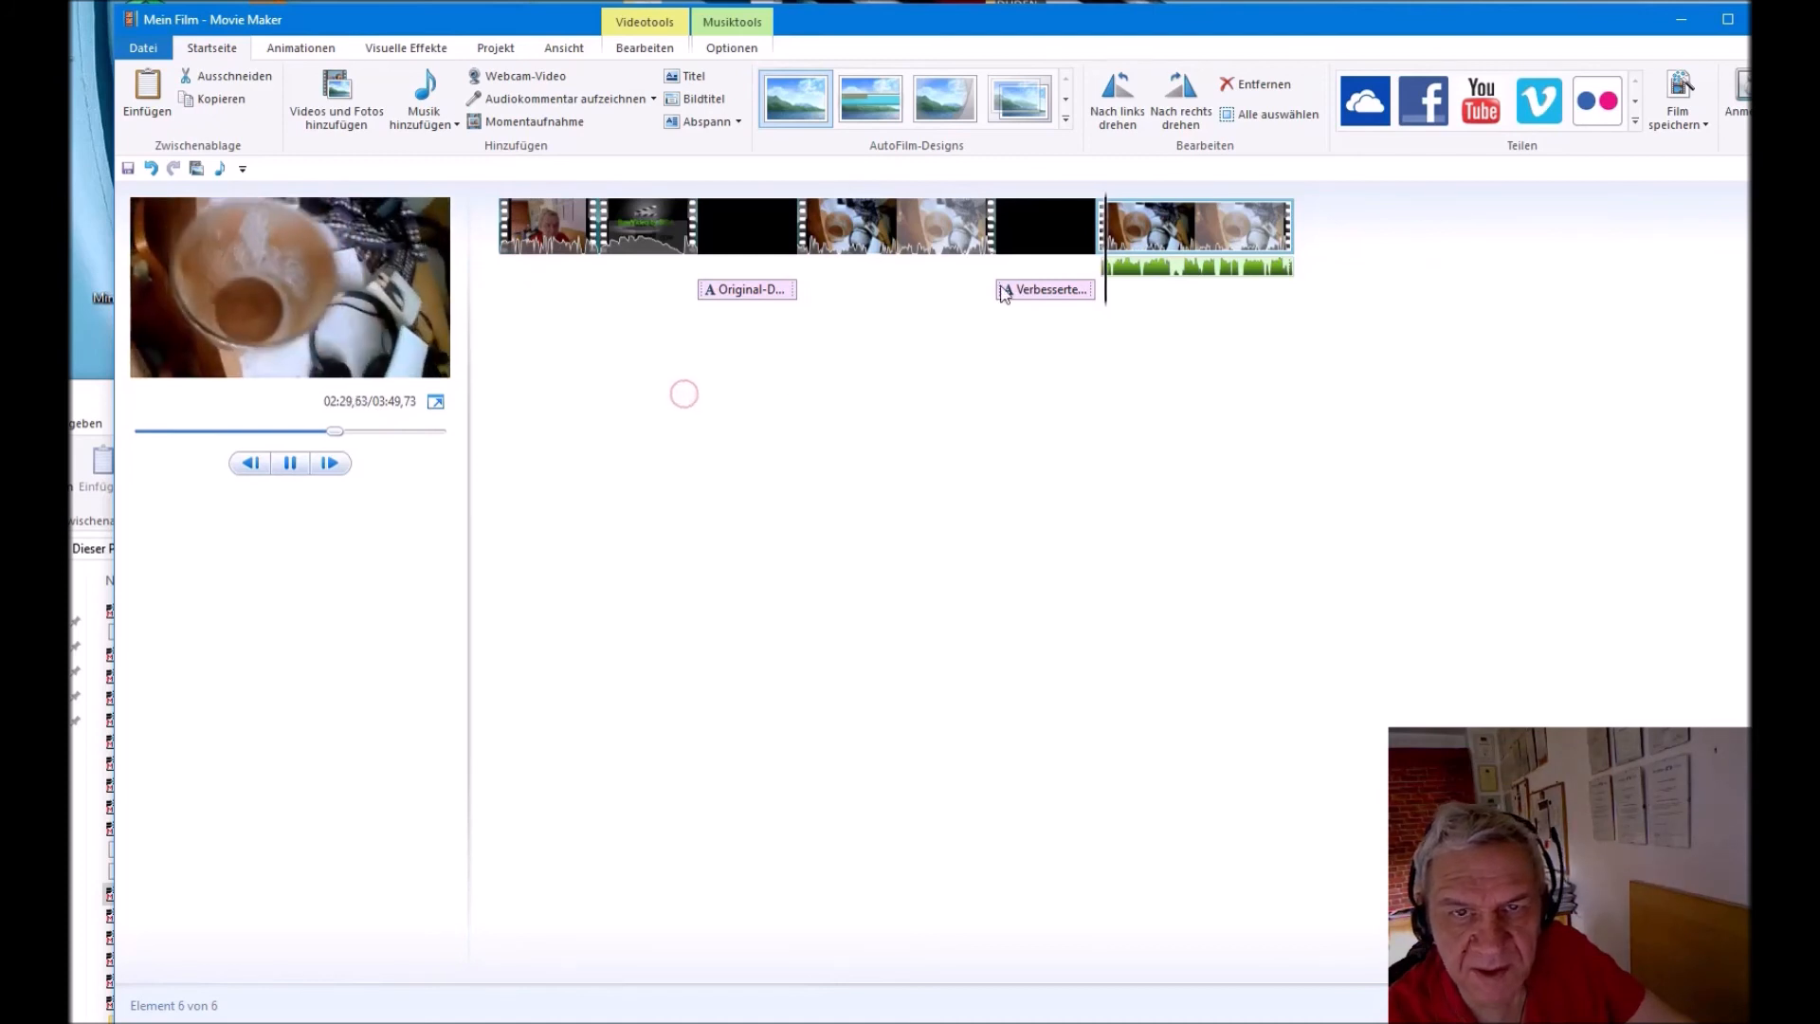
{"action": "left_click", "coordinate": [291, 464]}
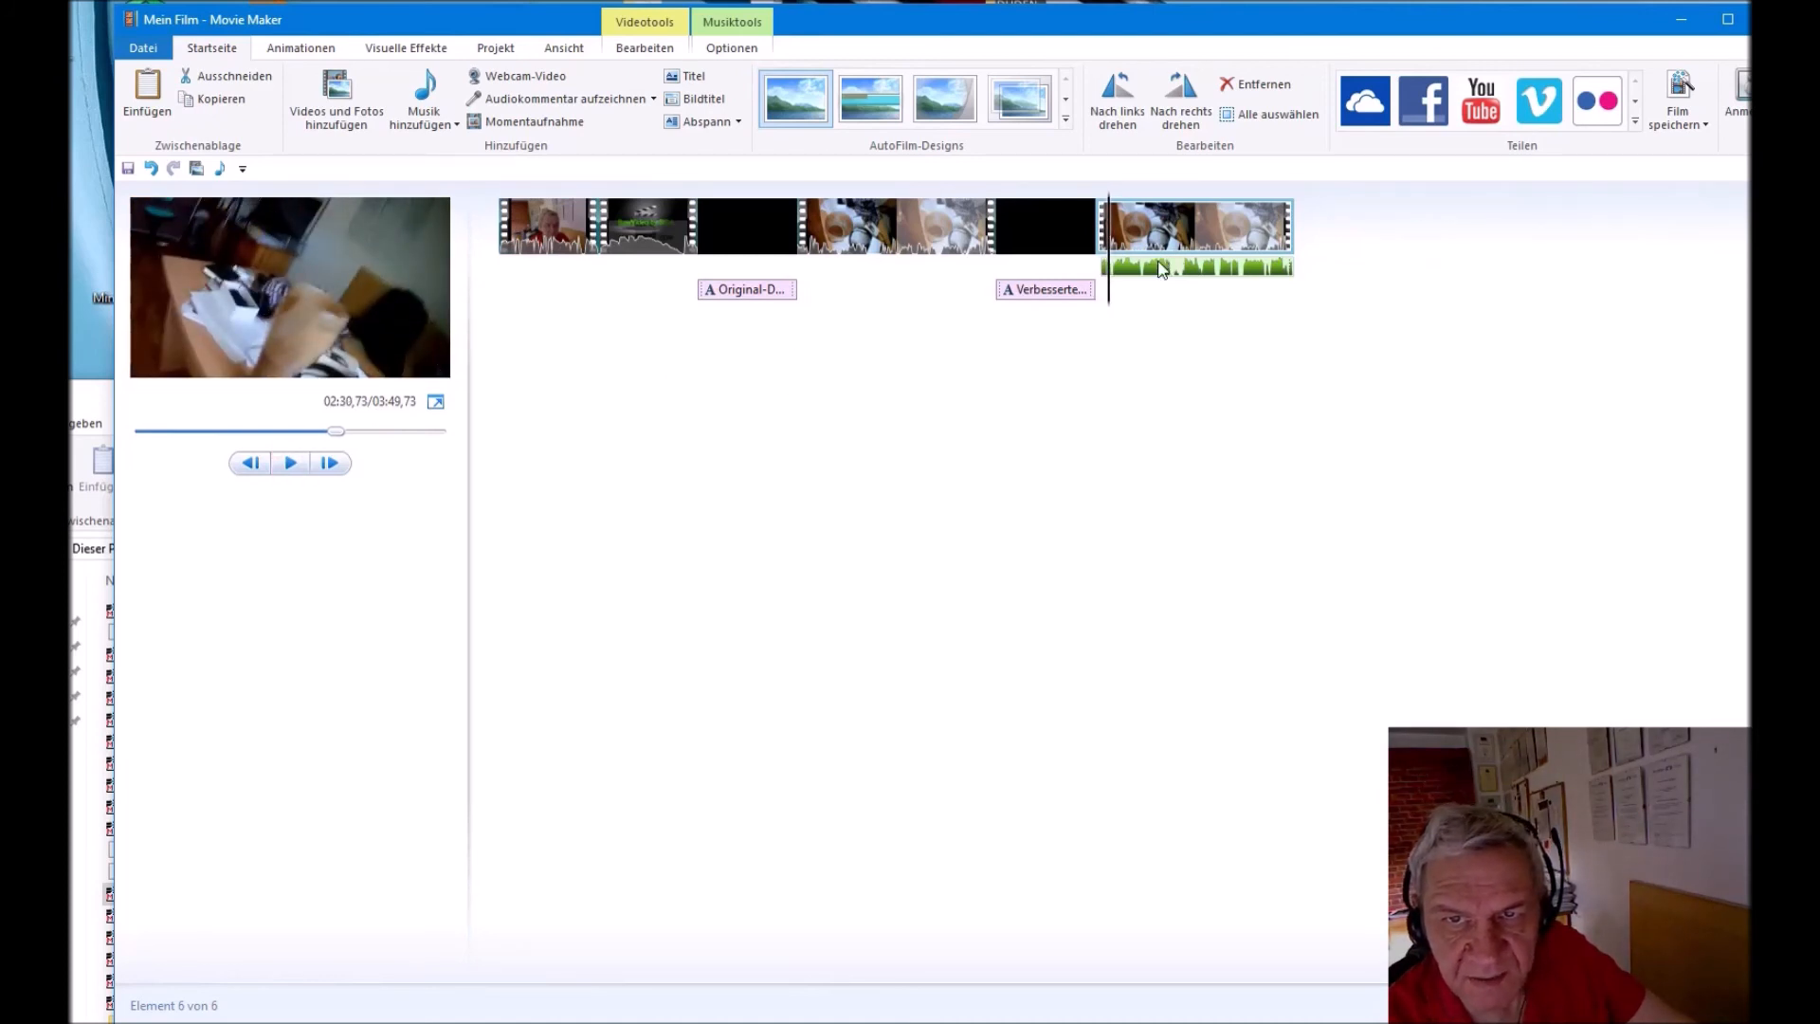
Step: Try to pull the music track earlier to the second camera clip's first frame and replay the transition
{"action": "left_click", "coordinate": [1098, 218]}
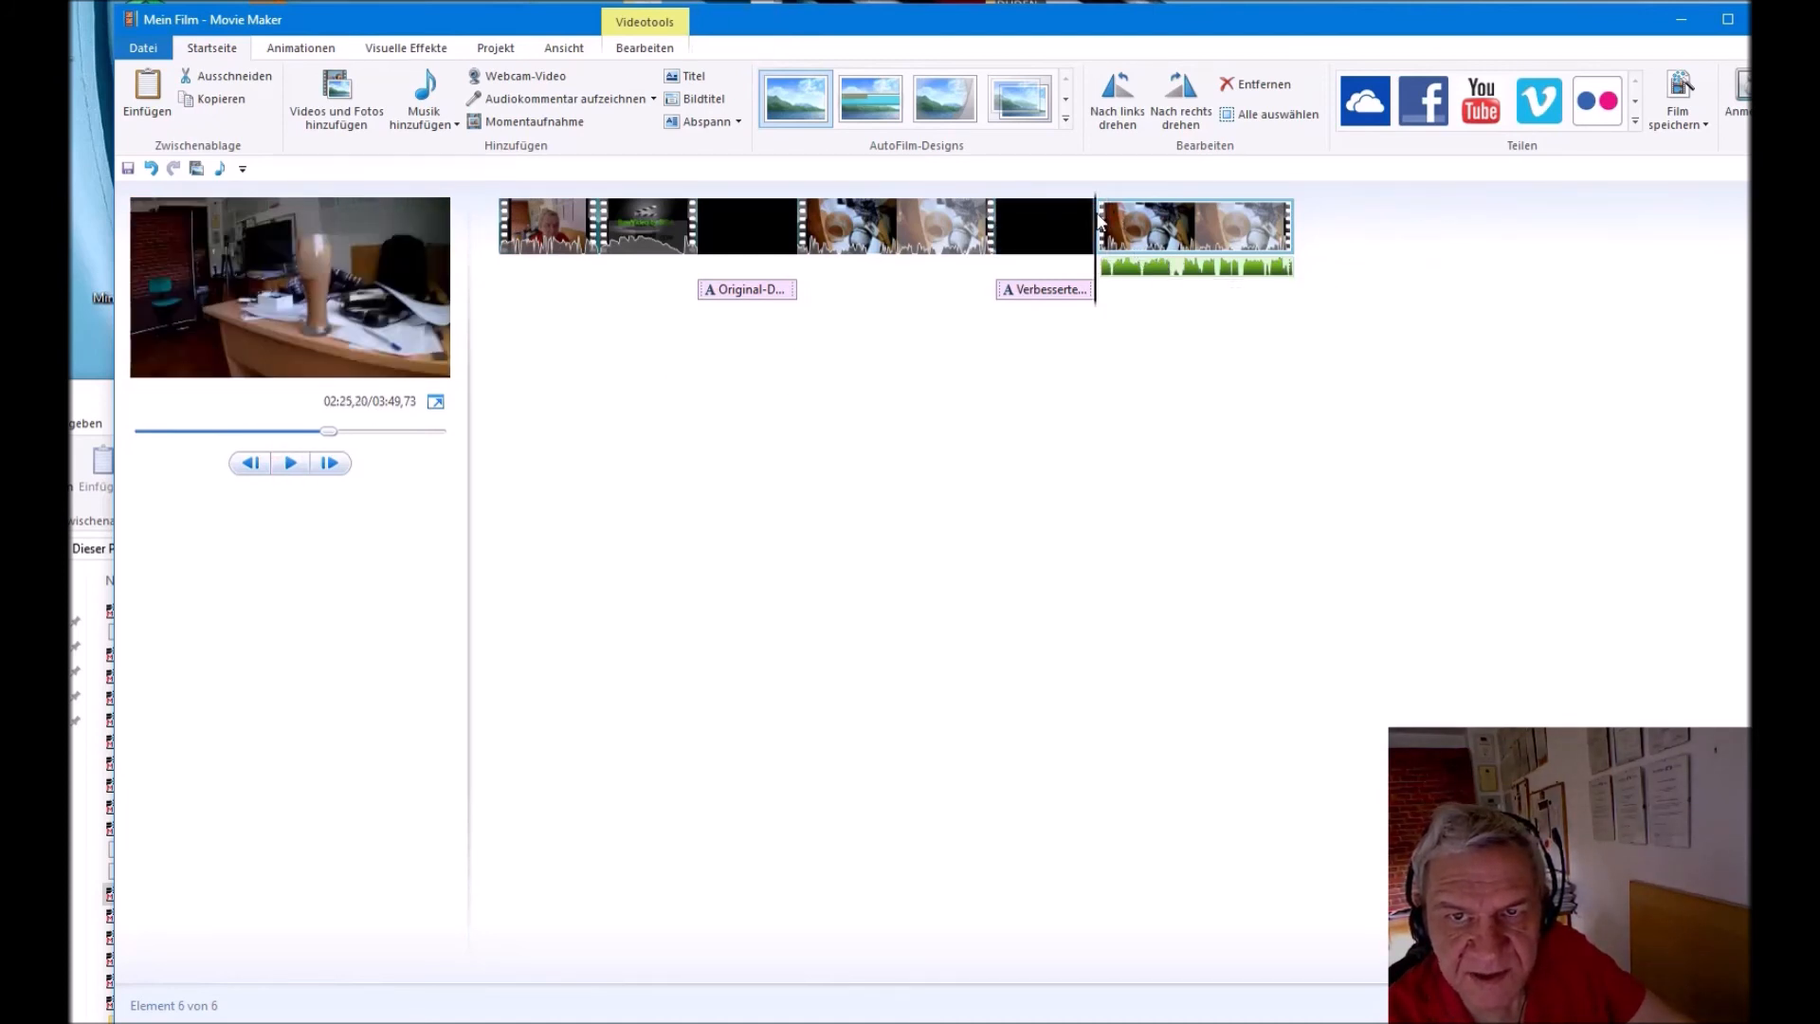
{"action": "left_click", "coordinate": [1126, 268]}
{"action": "left_click_drag", "start_coordinate": [1125, 274], "coordinate": [1095, 311]}
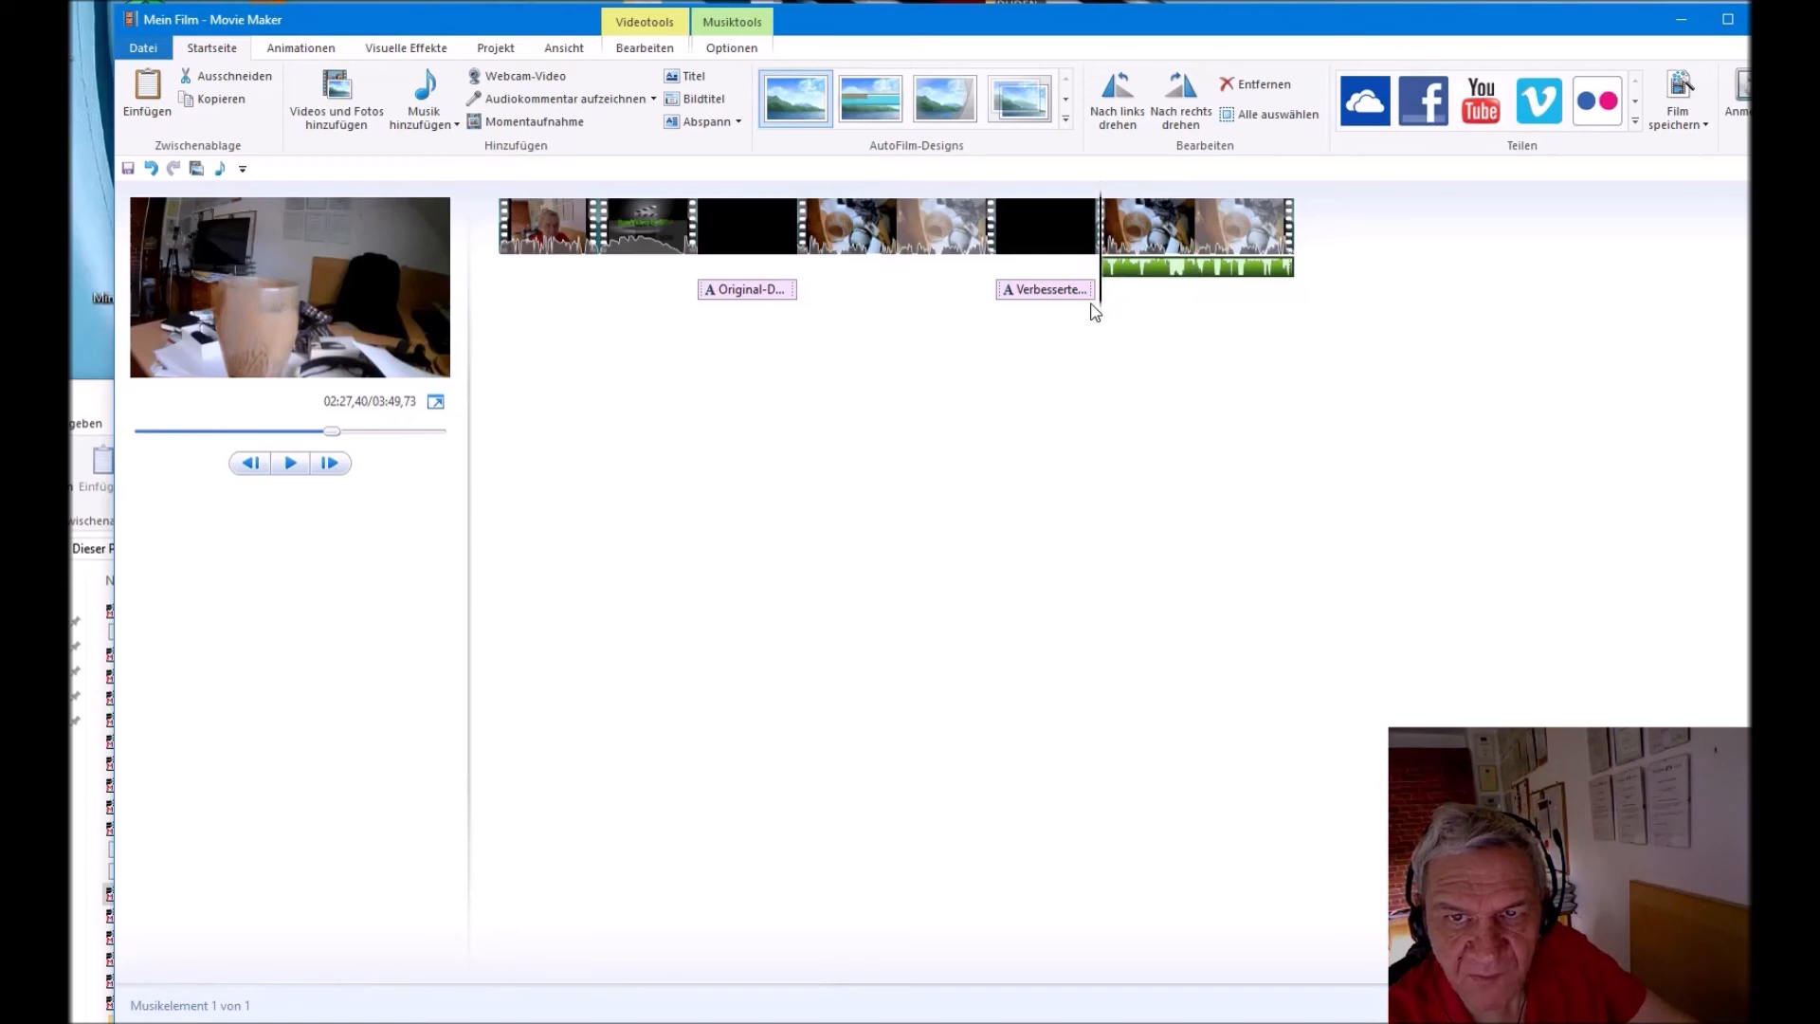
{"action": "left_click", "coordinate": [1076, 222]}
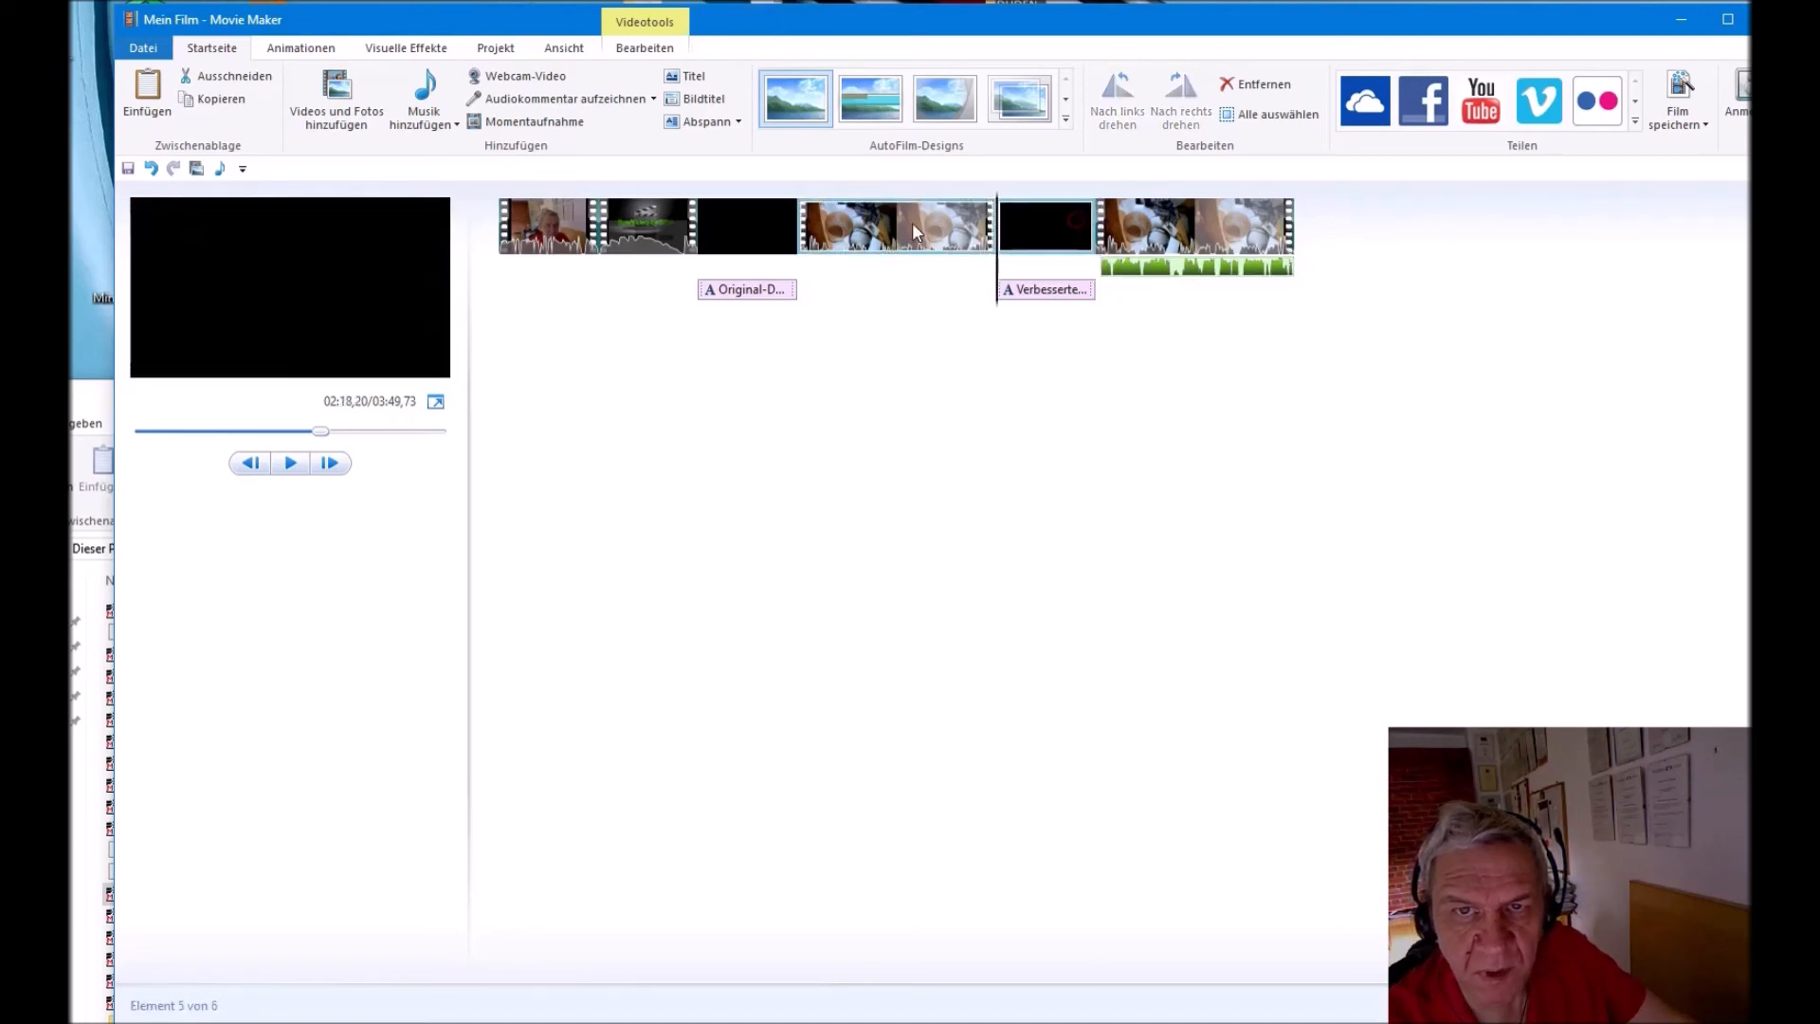
{"action": "left_click", "coordinate": [300, 468]}
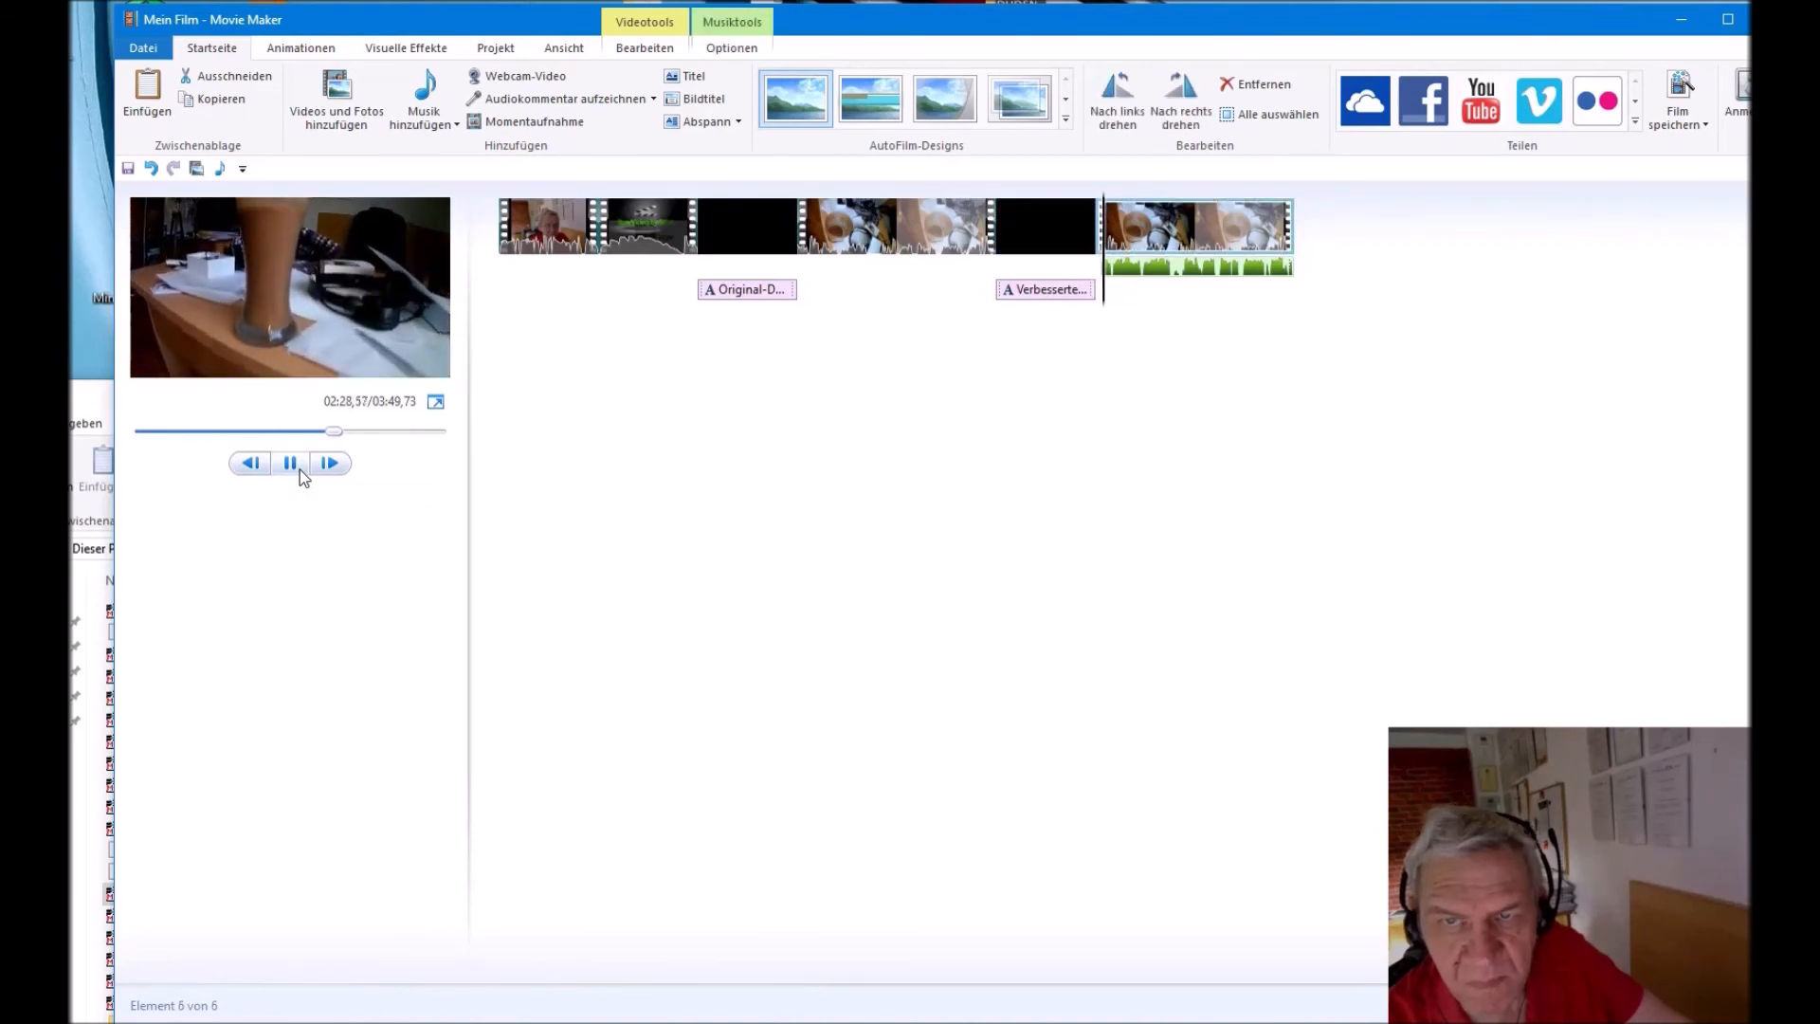
{"action": "left_click", "coordinate": [291, 463]}
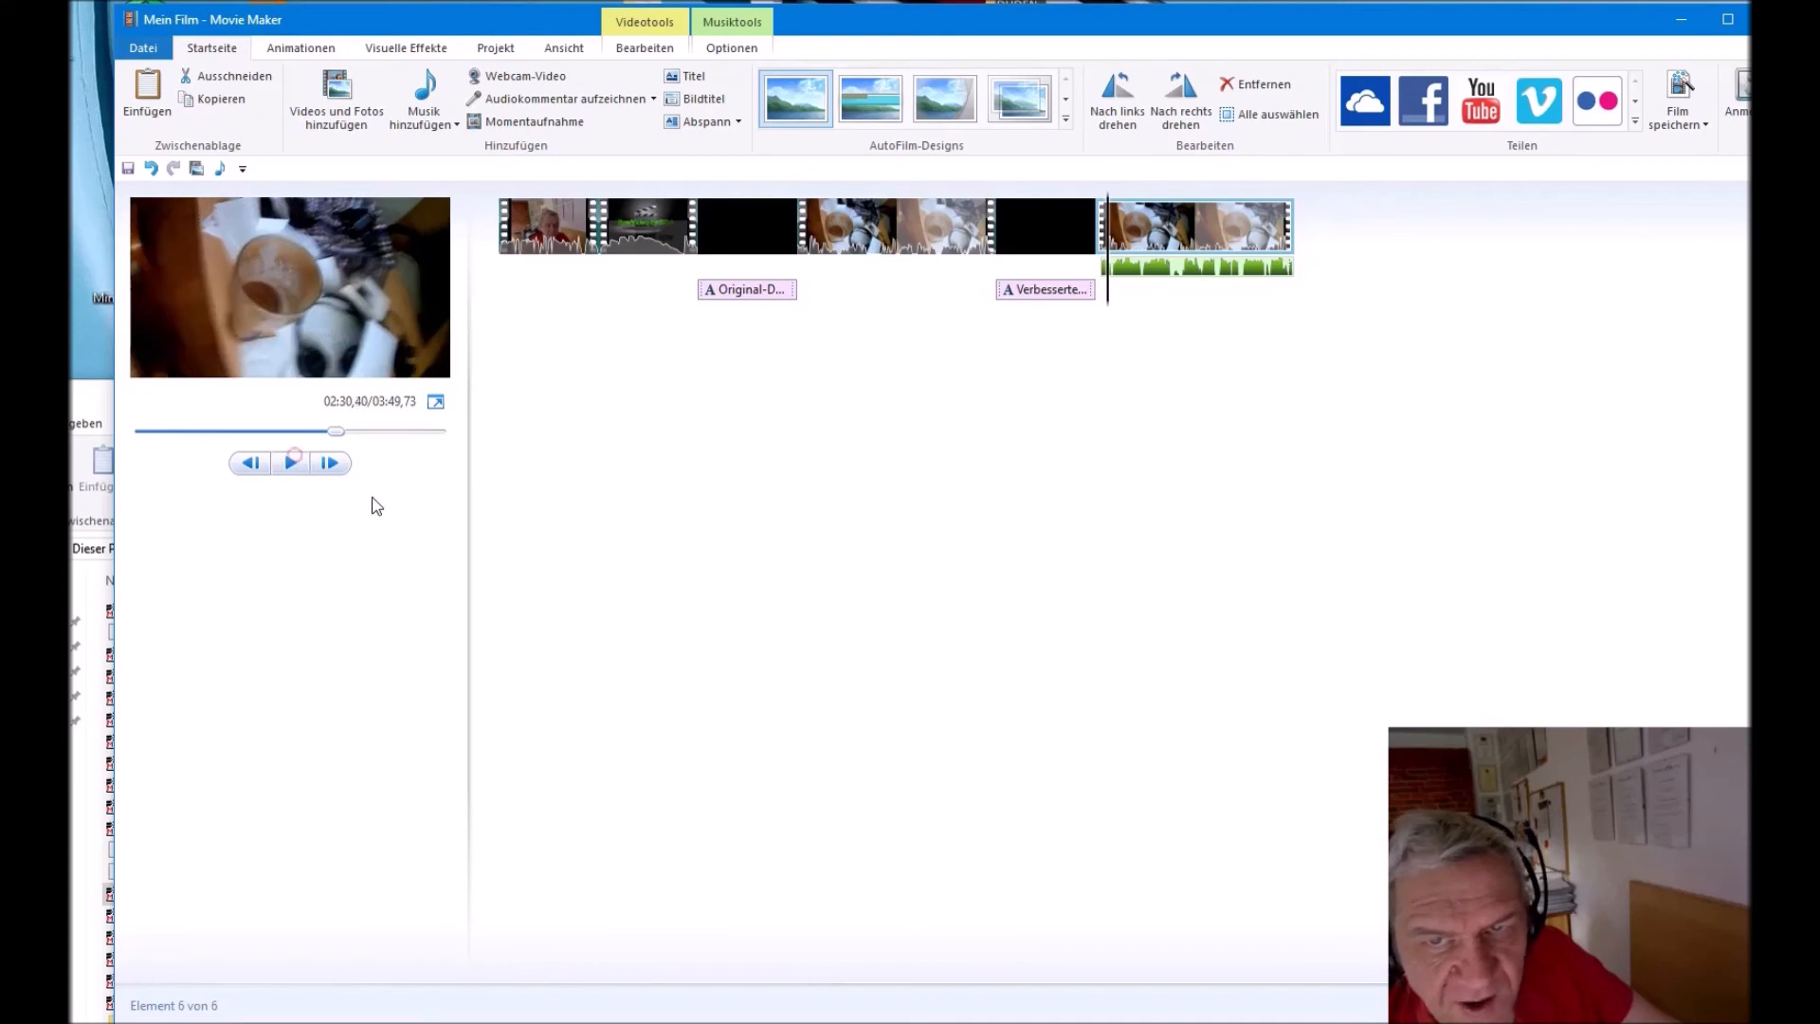
Step: Align the music track's start exactly with the second camera clip's start and play the clip to verify the sync
{"action": "left_click", "coordinate": [1093, 228]}
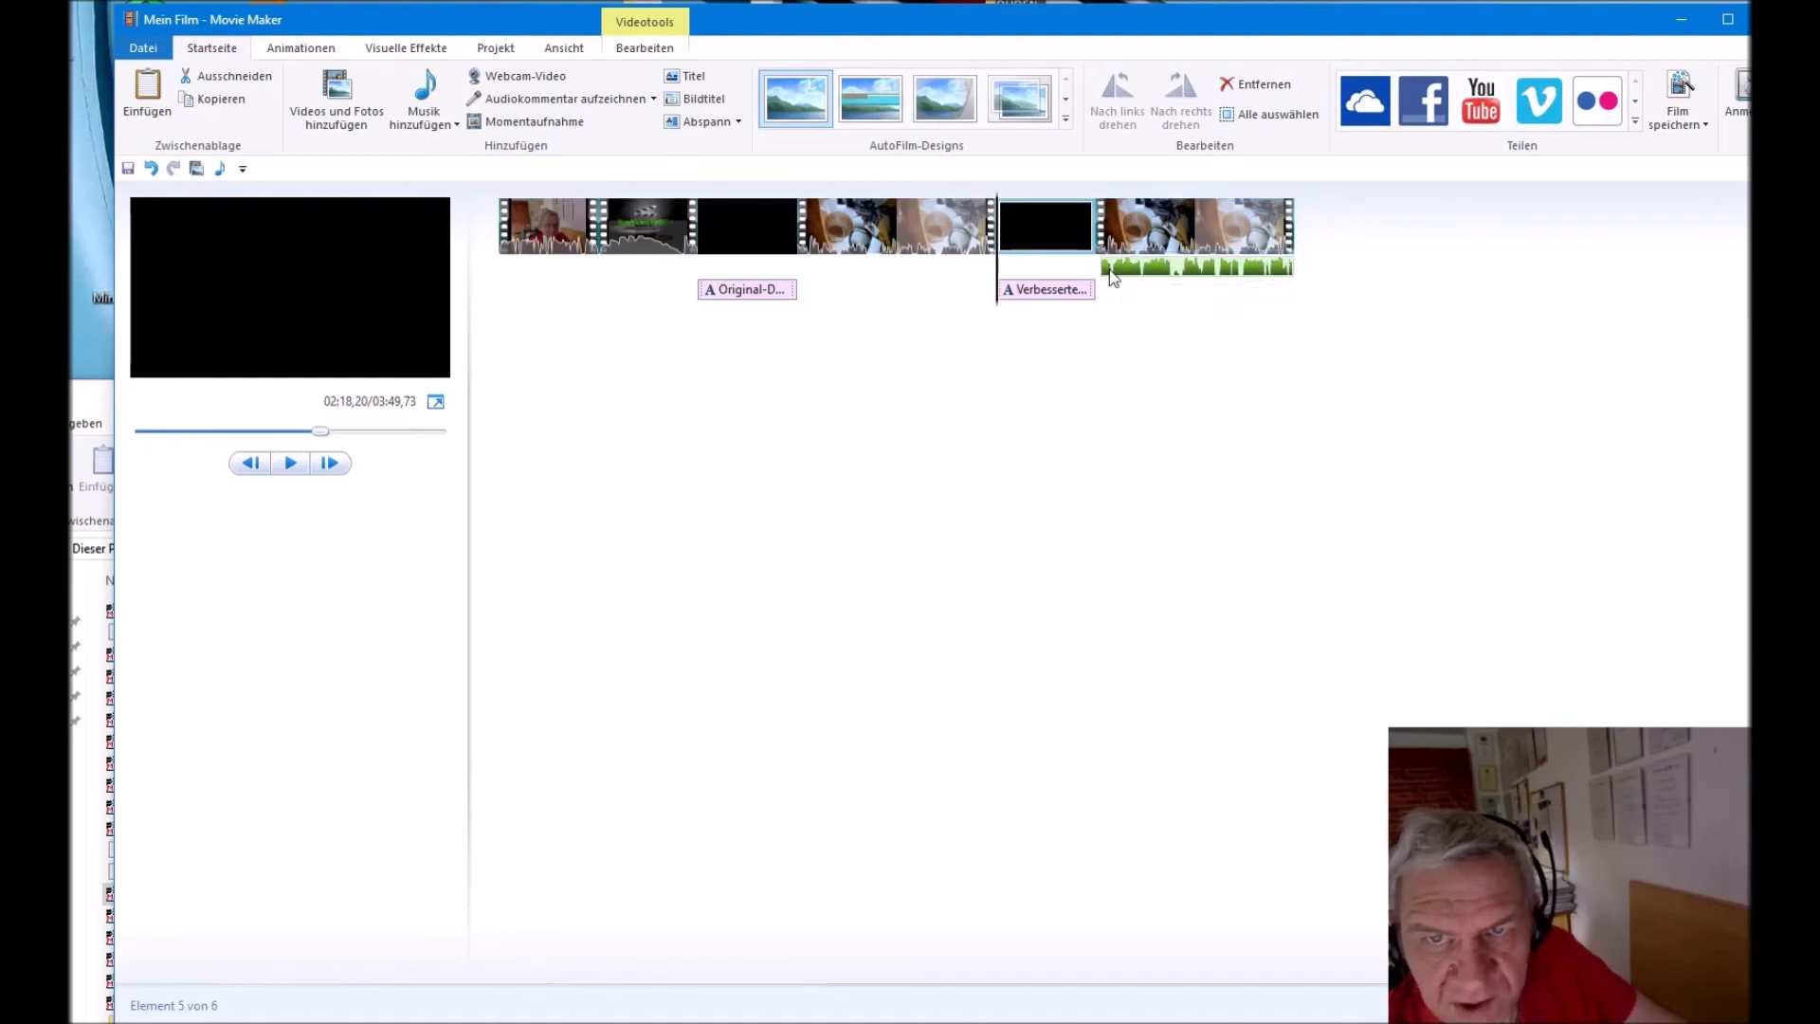
{"action": "left_click", "coordinate": [1127, 271]}
{"action": "left_click_drag", "start_coordinate": [1125, 268], "coordinate": [1098, 275]}
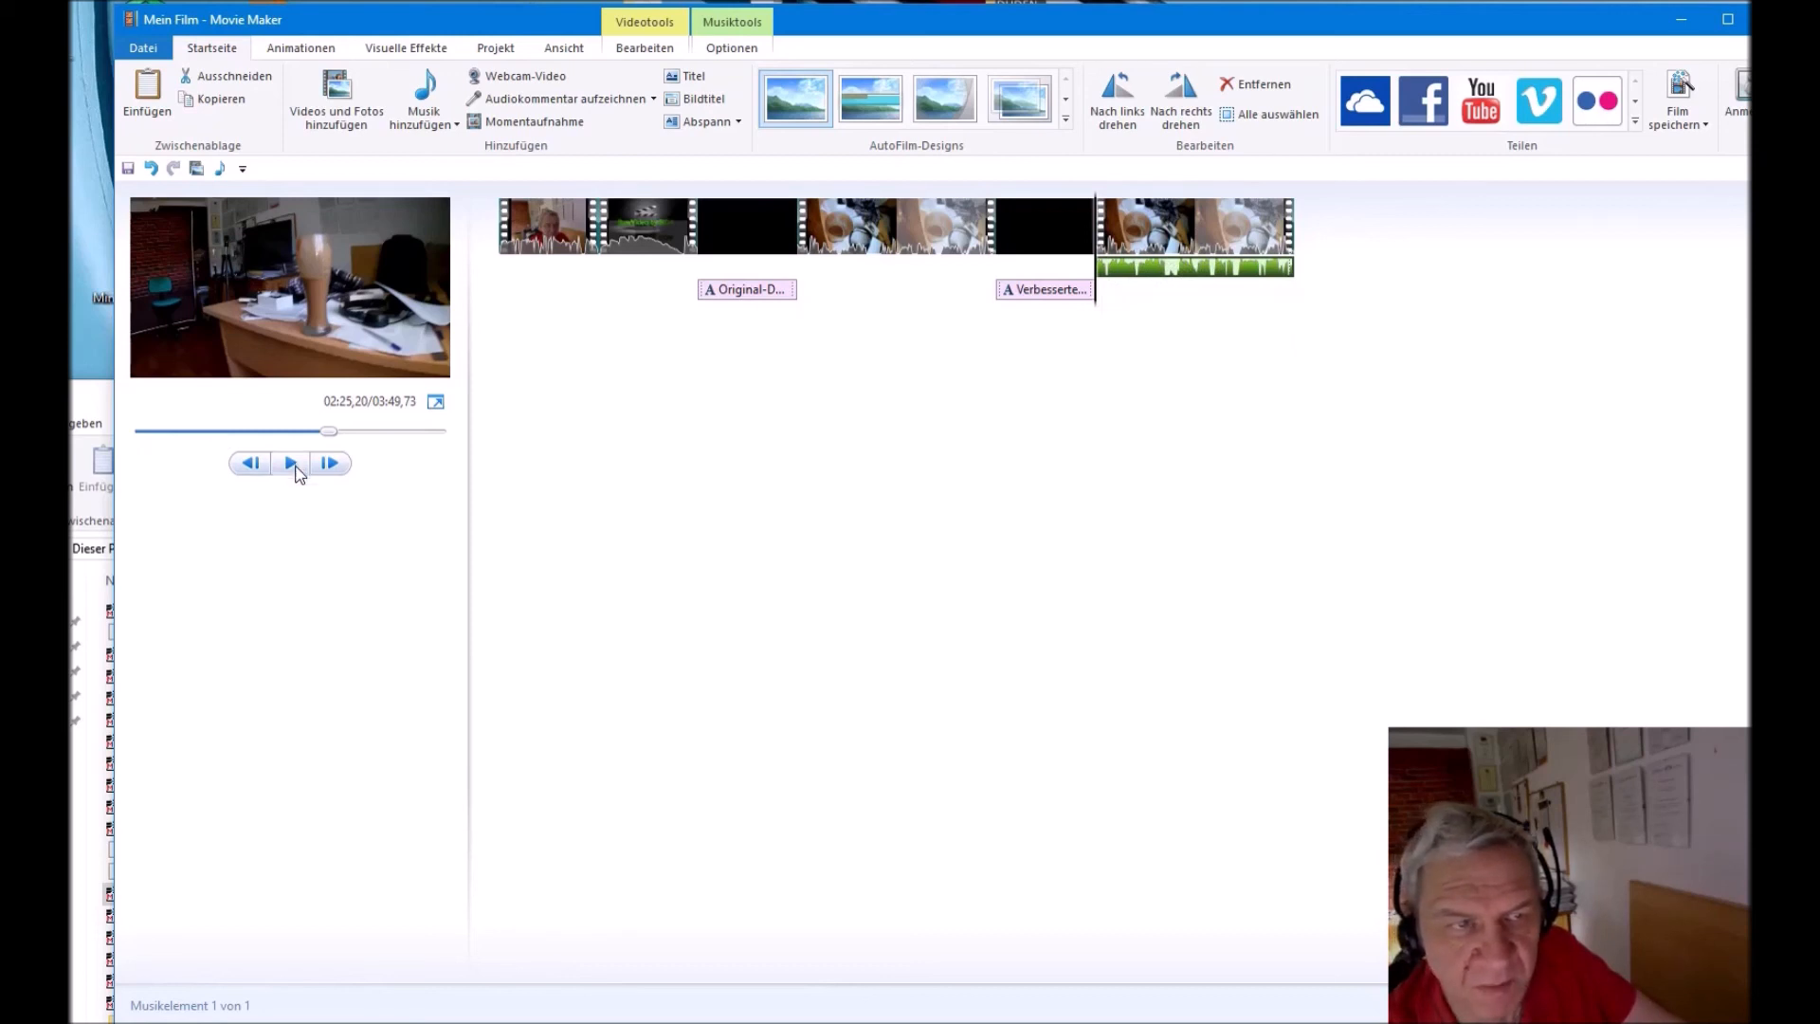
{"action": "left_click", "coordinate": [292, 464]}
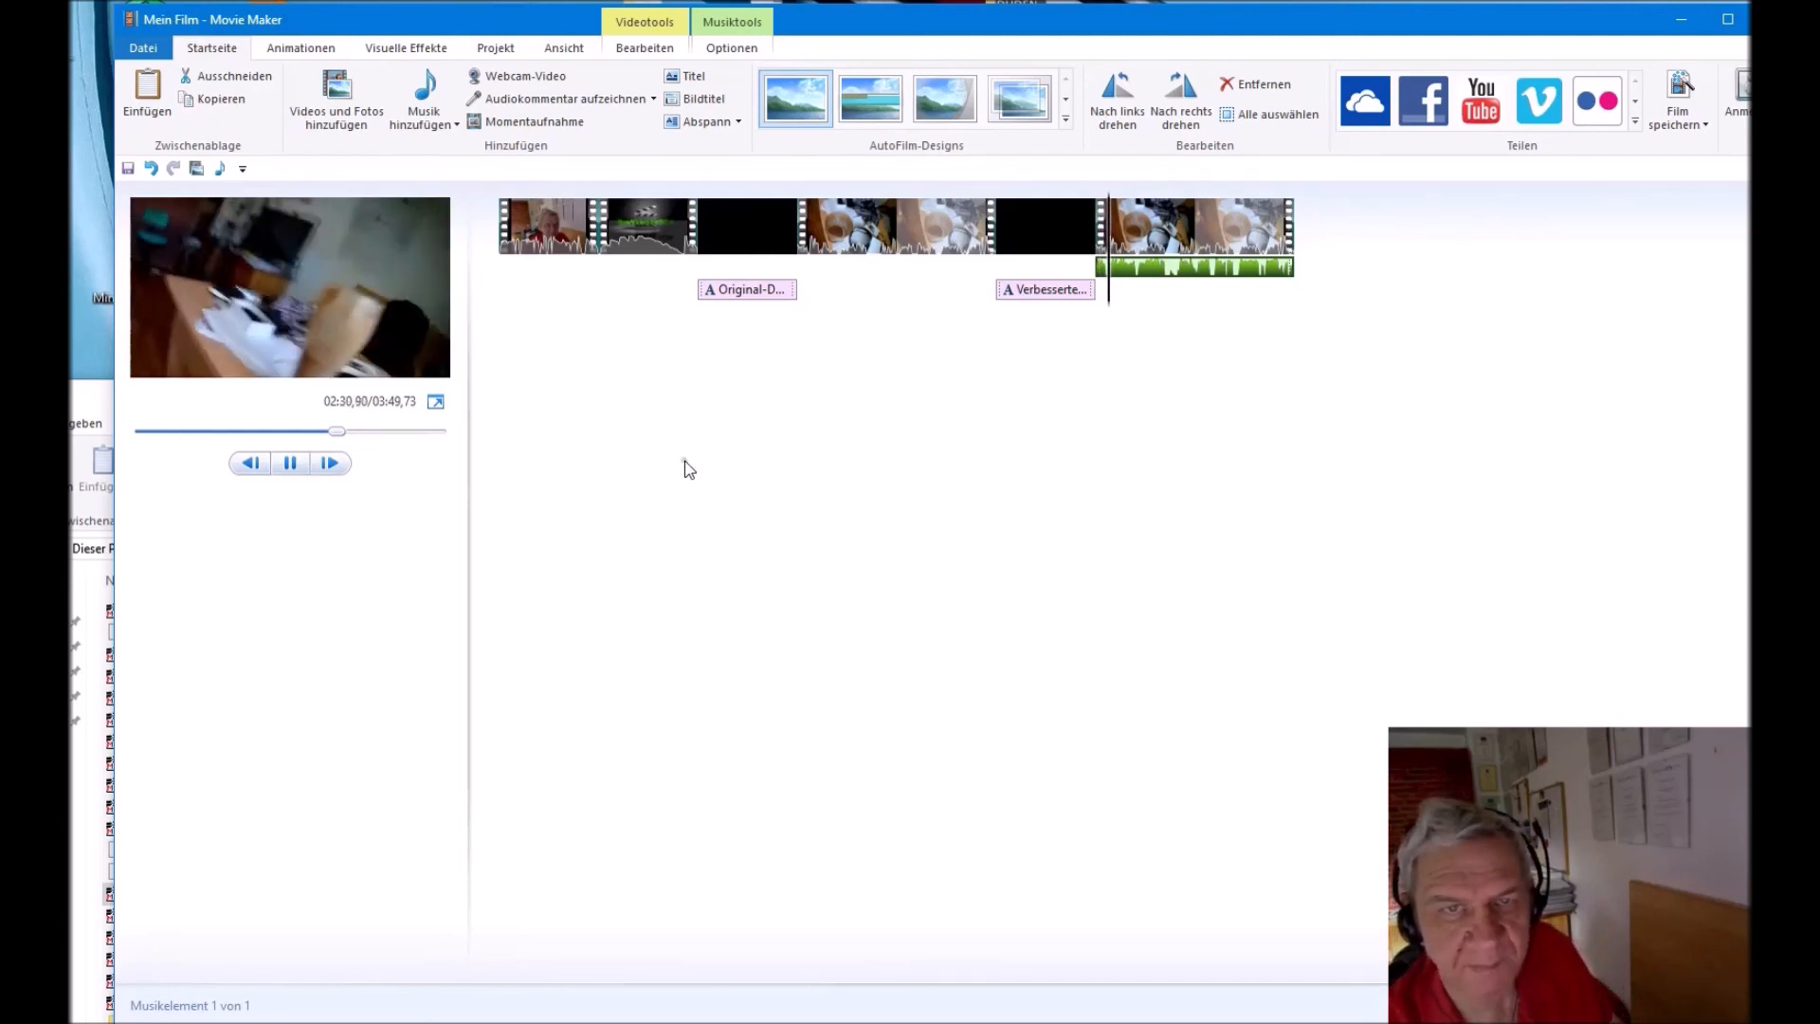
{"action": "left_click", "coordinate": [289, 464]}
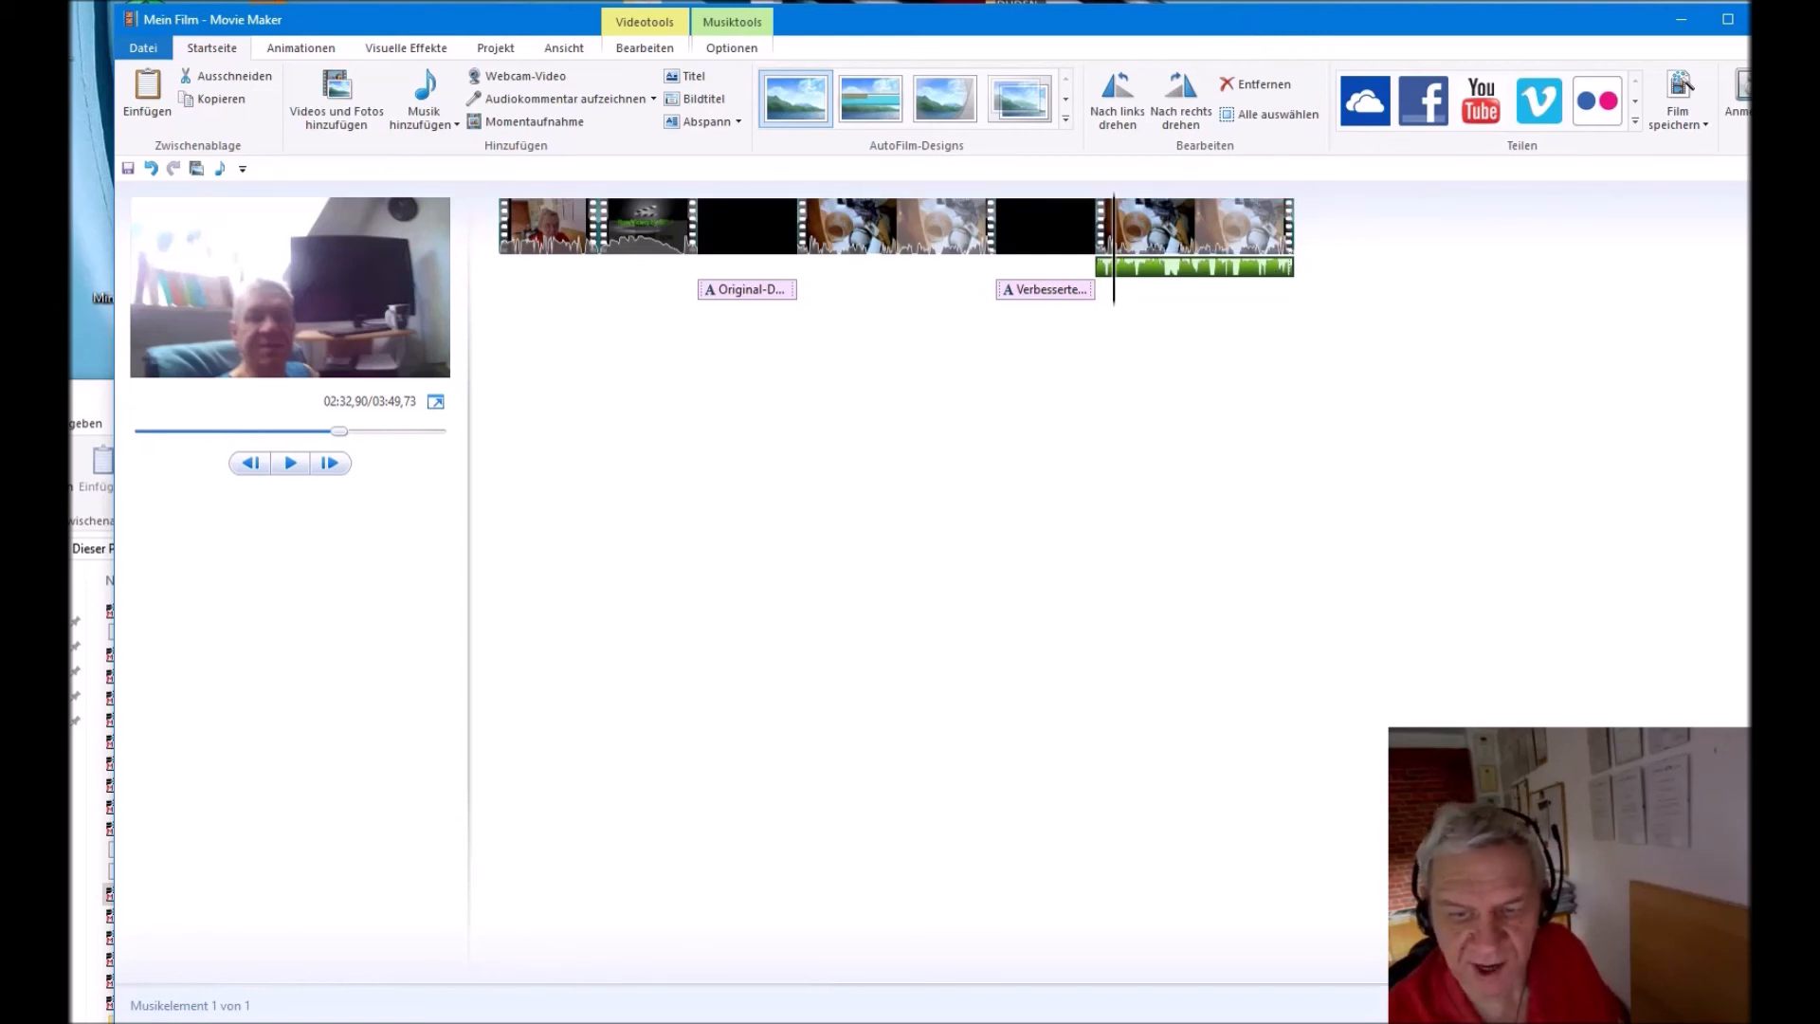
Step: Switch to the Videos folder window, move it higher on the desktop and bring up the screen recorder's control window
{"action": "key", "text": "alt+Tab"}
{"action": "left_click_drag", "start_coordinate": [1016, 402], "coordinate": [1089, 49]}
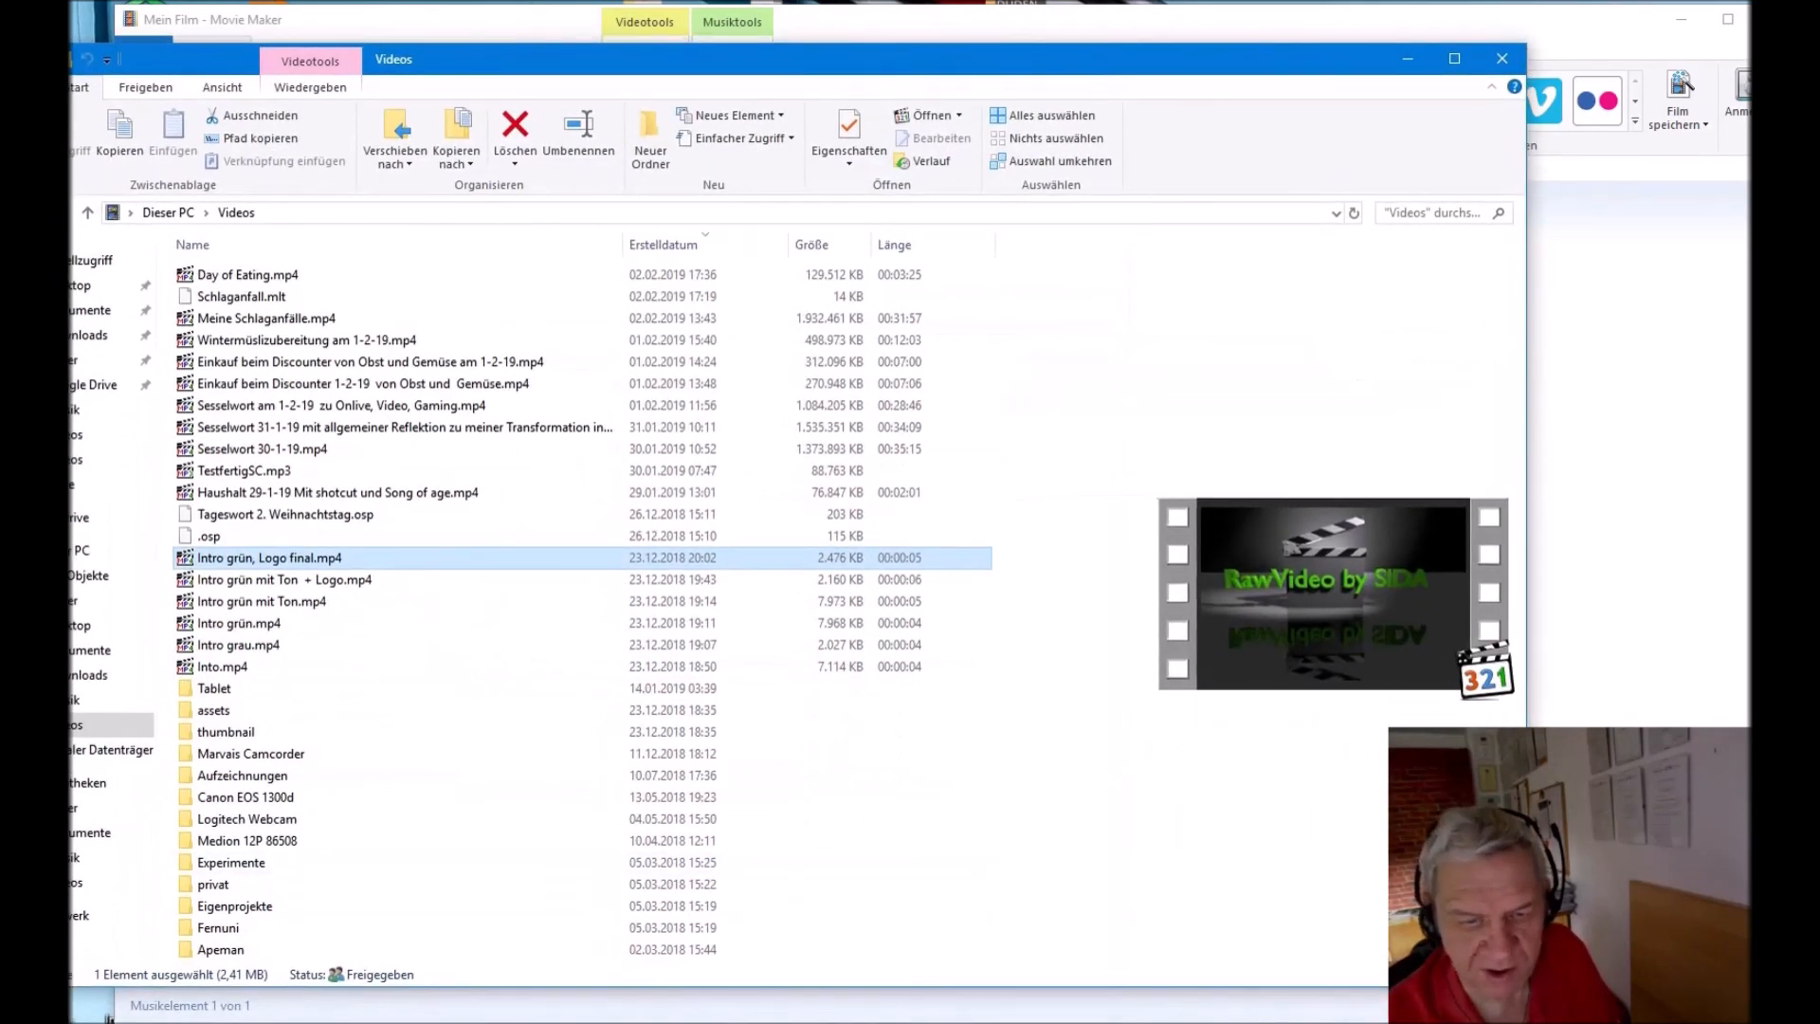
{"action": "left_click", "coordinate": [884, 1021]}
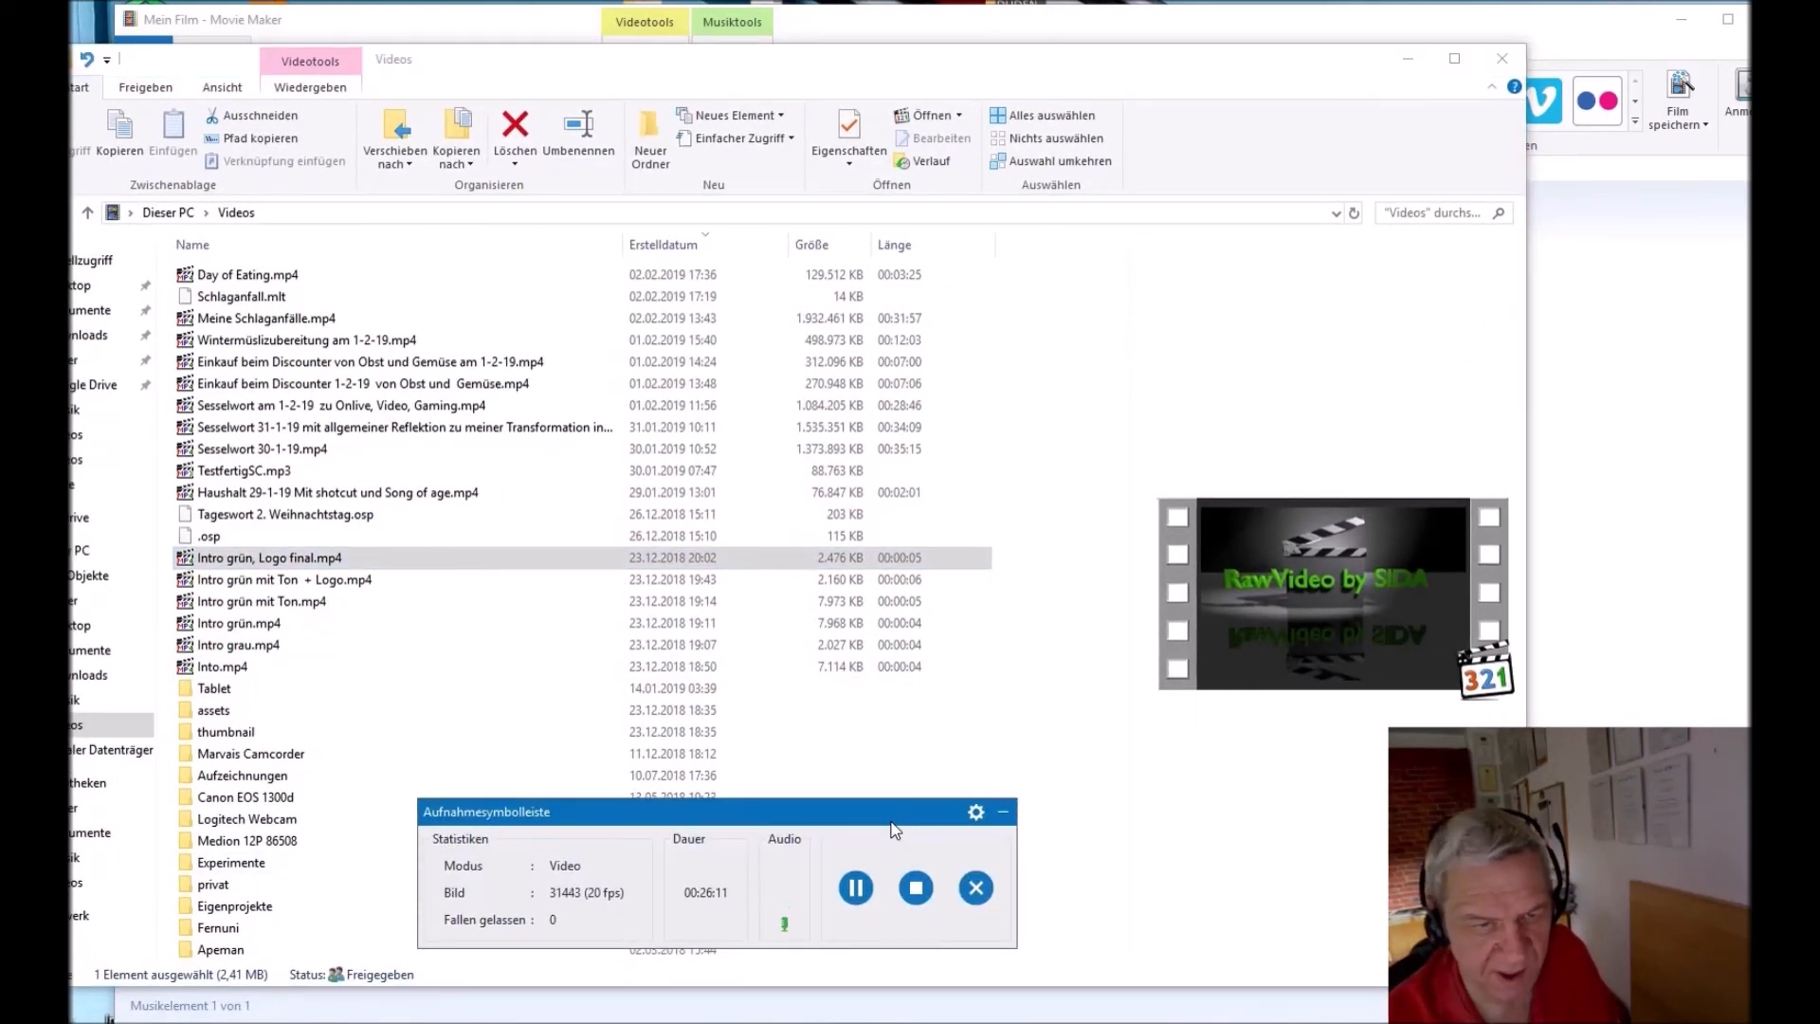